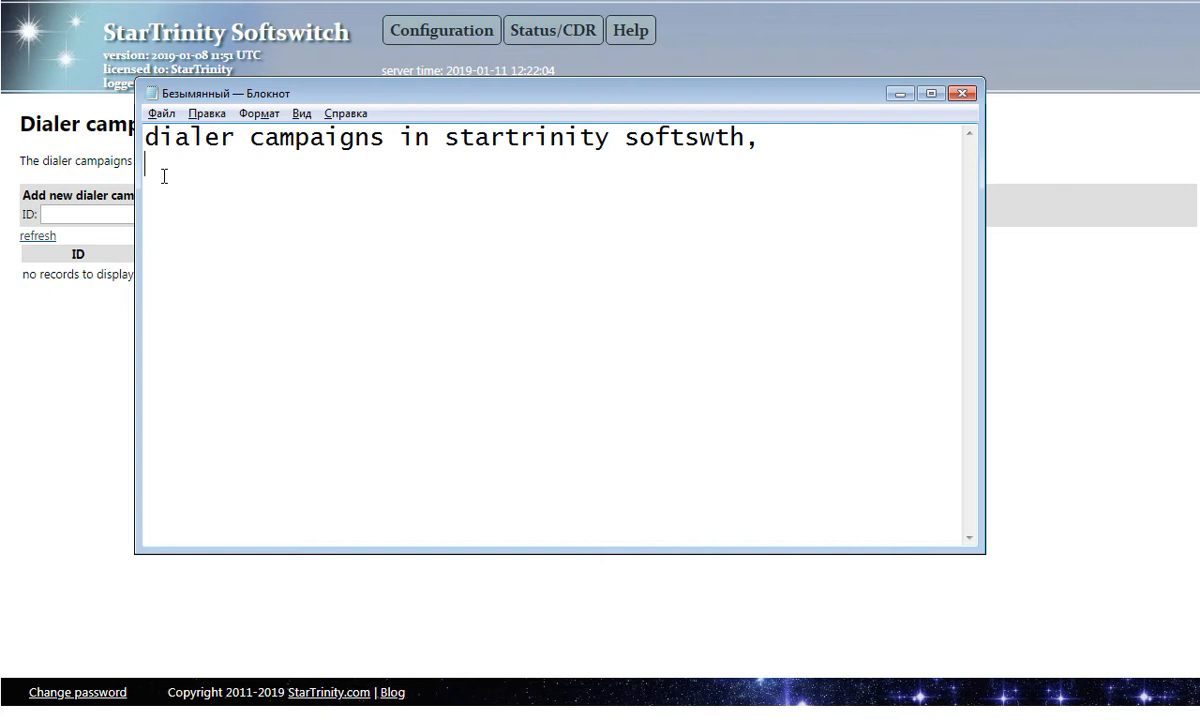
Add a "read" line below the heading and insert the item "1) dial 111@" above it, separated from the heading by a blank line.
type("read")
key("Home")
type("\\")
key("BackSpace")
key("Return")
key("End")
left_click(164, 176)
key("Return")
type("1) dial 111")
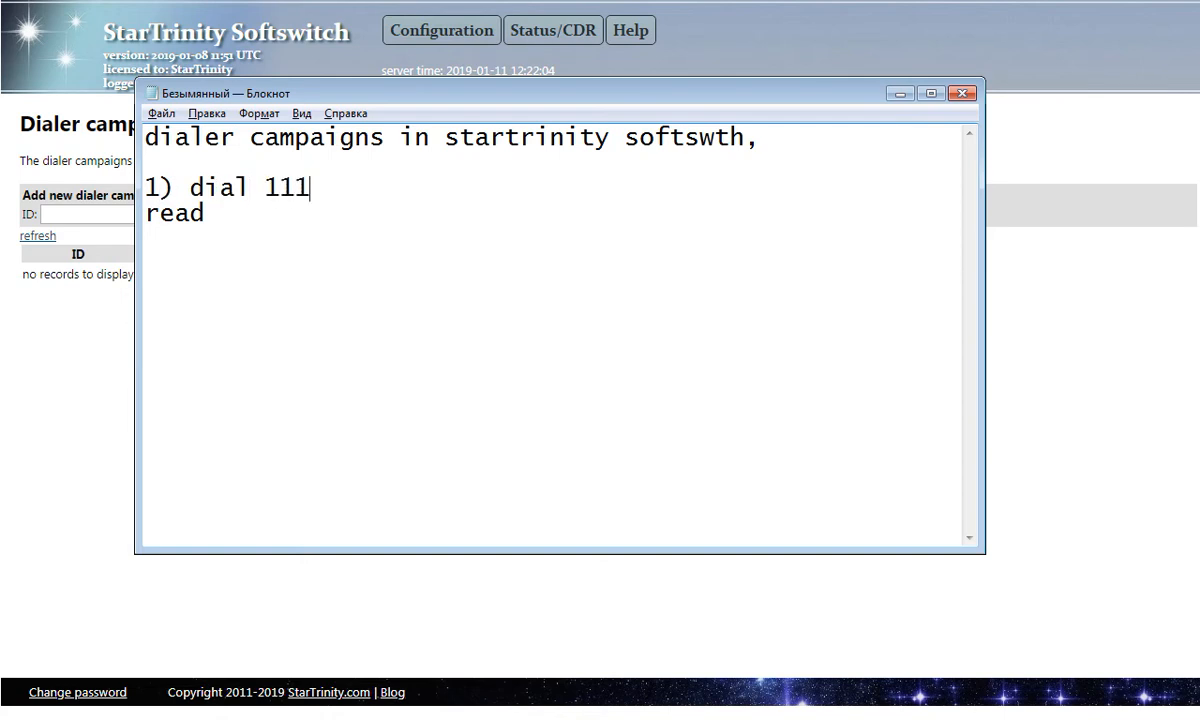
type("@")
type("termin")
type("nator")
key("BackSpace")
key("BackSpace")
key("BackSpace")
key("BackSpace")
key("BackSpace")
key("BackSpace")
key("BackSpace")
key("BackSpace")
key("BackSpace")
key("BackSpace")
key("BackSpace")
Complete item 1 of the list with "ip address, SIP port" after the @ sign.
type("ip ad")
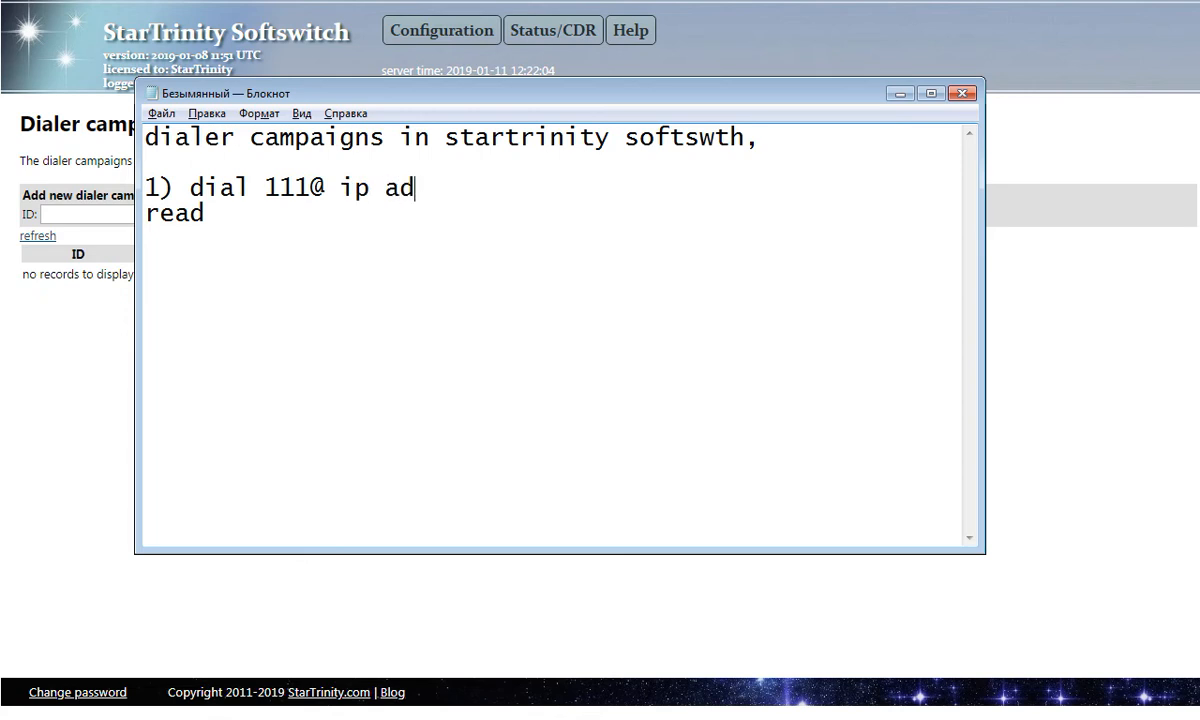
type("dress, ")
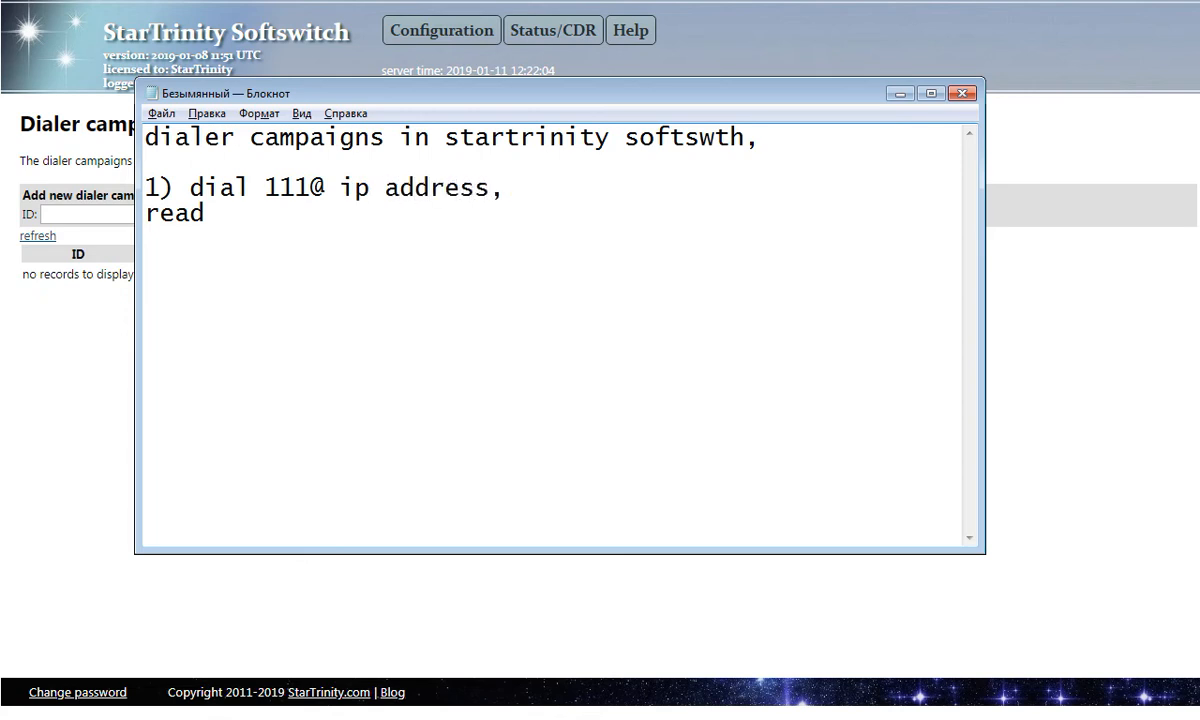
type("SIP port")
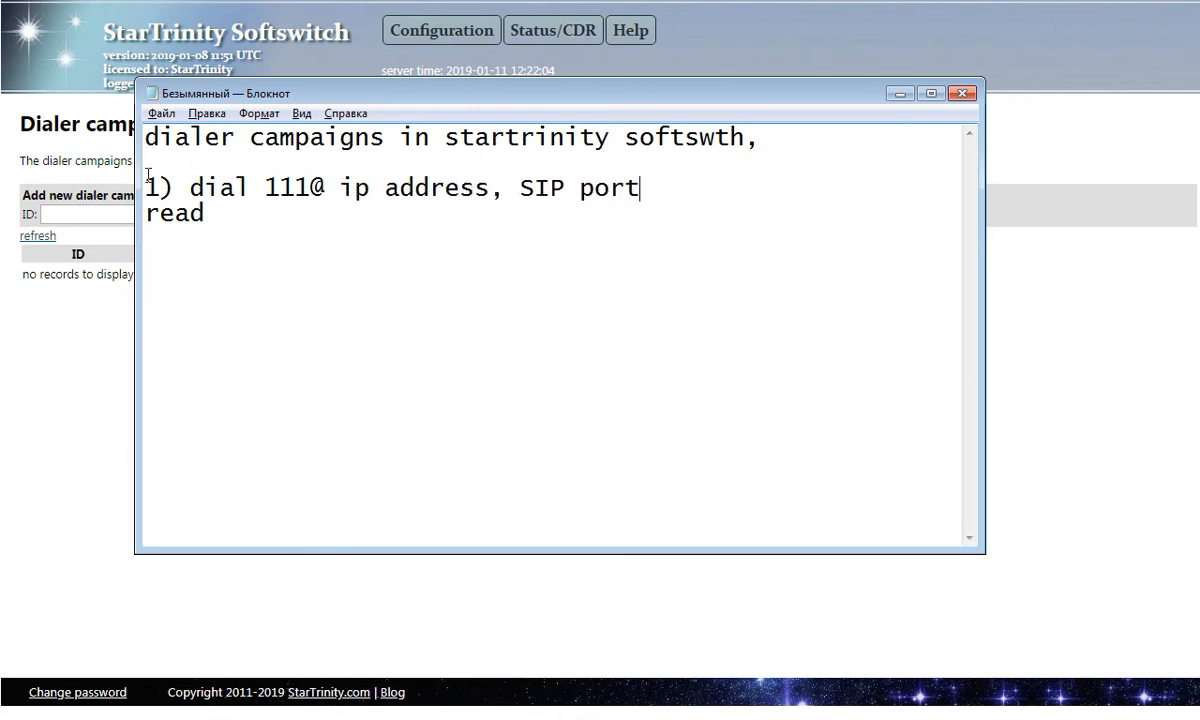
left_click_drag(266, 189, 308, 192)
Add the item "2) wait for connection" to the list, leaving a blank line below item 1.
left_click(218, 219)
key("Return")
type("2)")
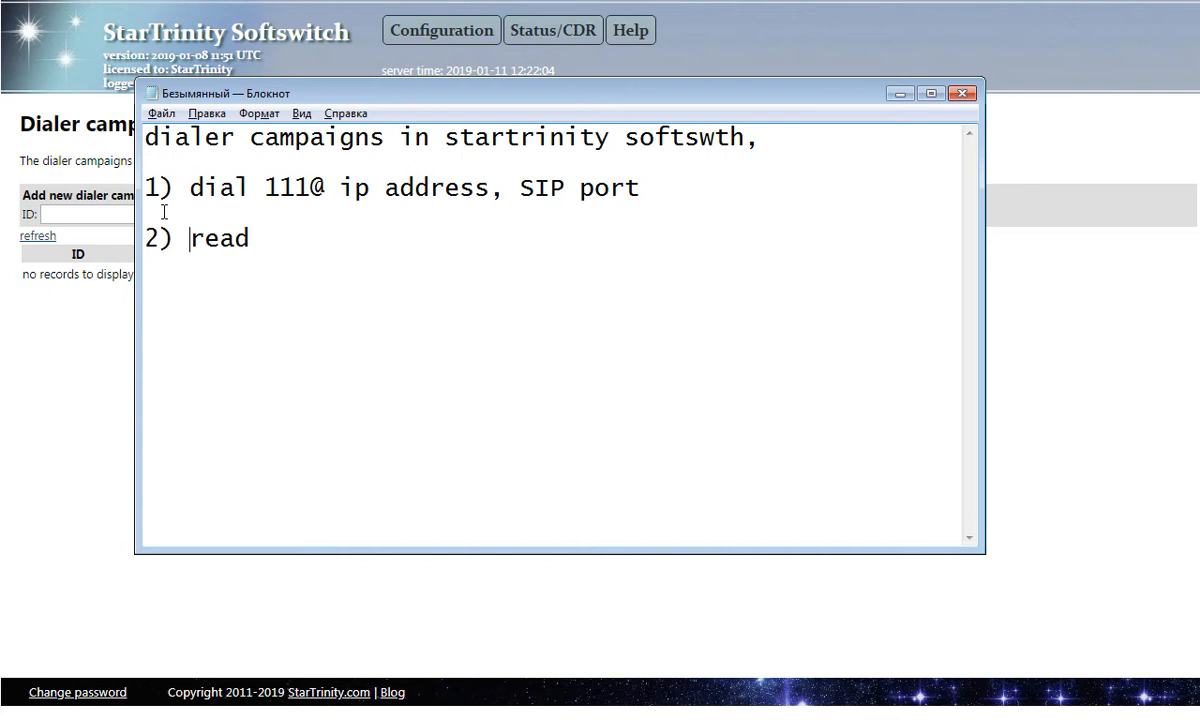
type("waitc")
key("BackSpace")
key("BackSpace")
type("for connection")
Move the "read" text to its own line as item 3) and extend it to "read number1".
key("Return")
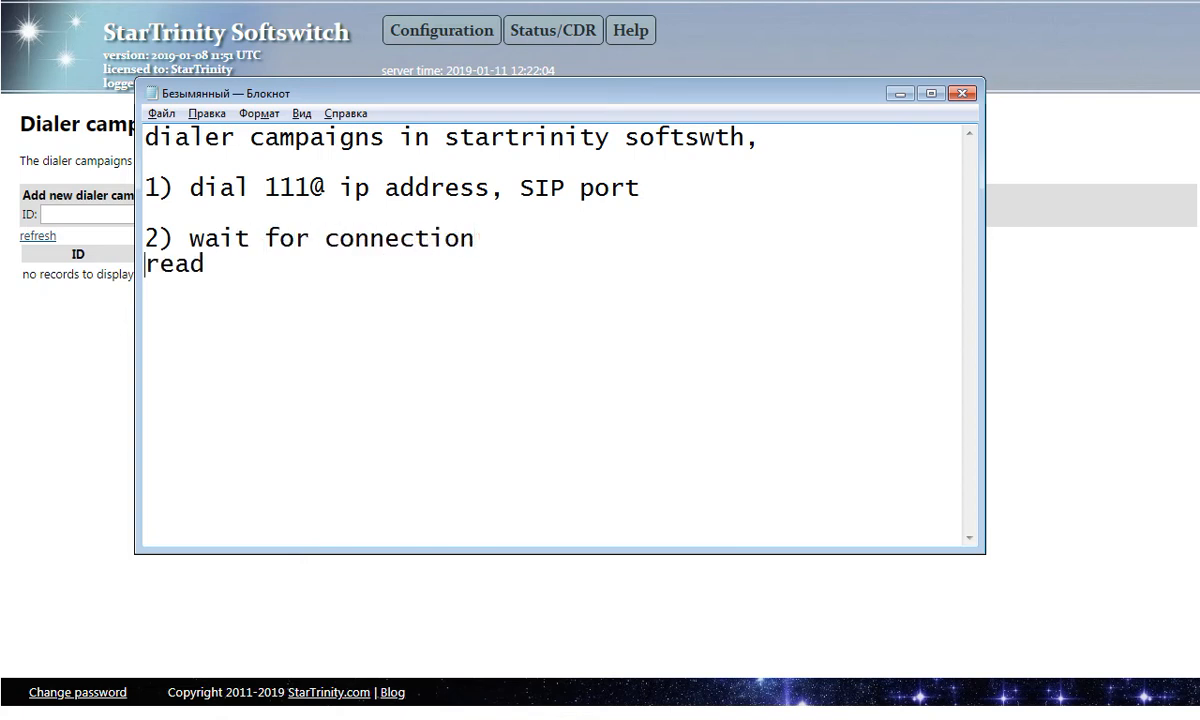
key("Return")
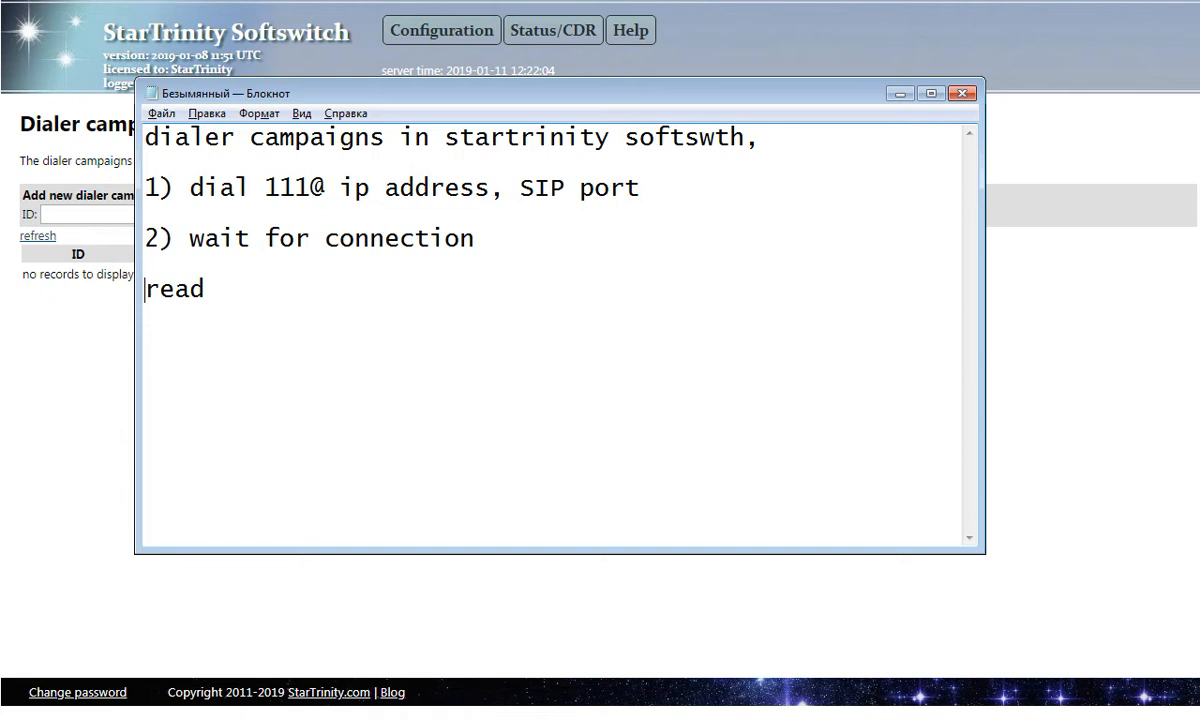
type("3)")
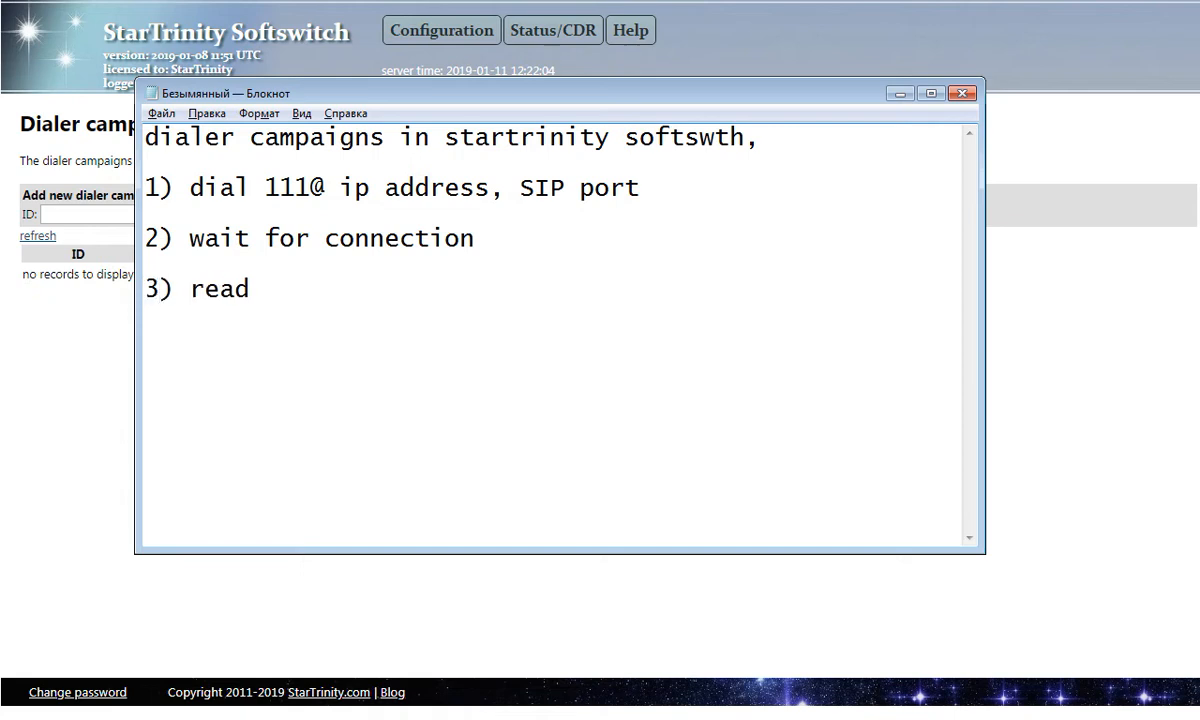
key("End")
type("number")
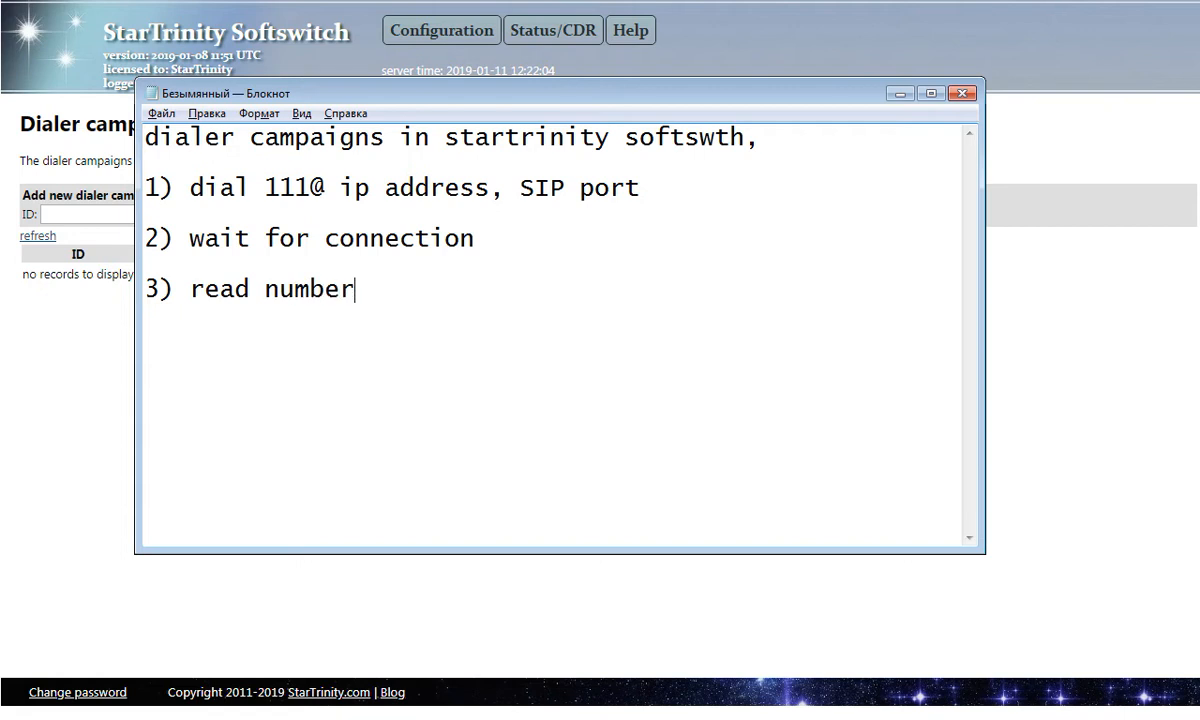
type("1")
Append "from csv . read CSV one time only" to item 3.
left_click_drag(265, 289, 388, 295)
left_click(337, 291)
left_click_drag(265, 289, 383, 289)
left_click(385, 289)
type("from csv")
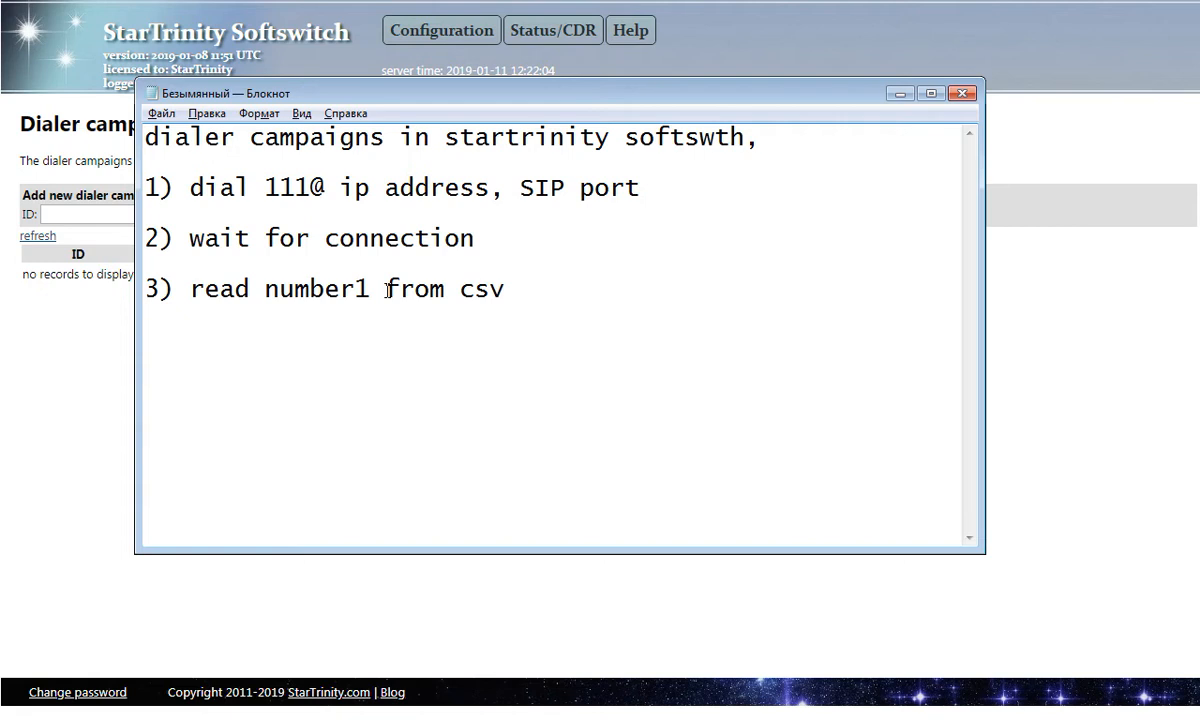
type(". read CSV on")
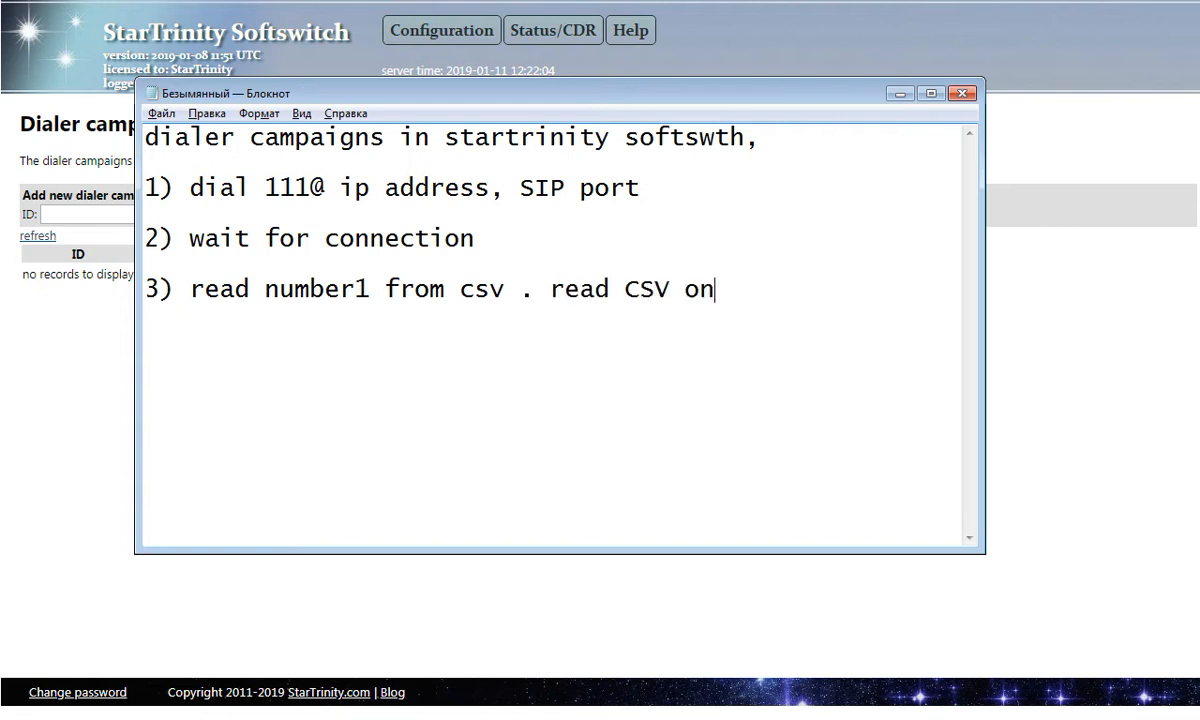
type("e time only")
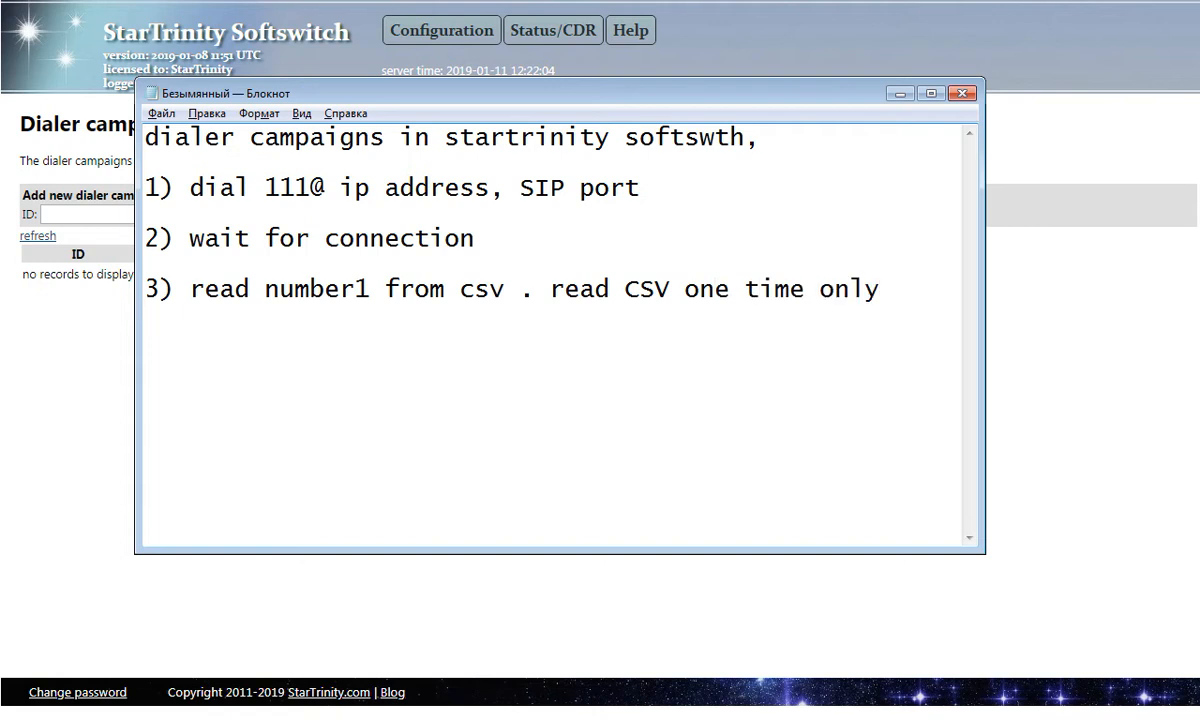
Add the item "4) wait 2 sec" directly below item 3, without a blank line between them.
type("4)")
key("Up")
key("Up")
left_click(174, 352)
type("wait")
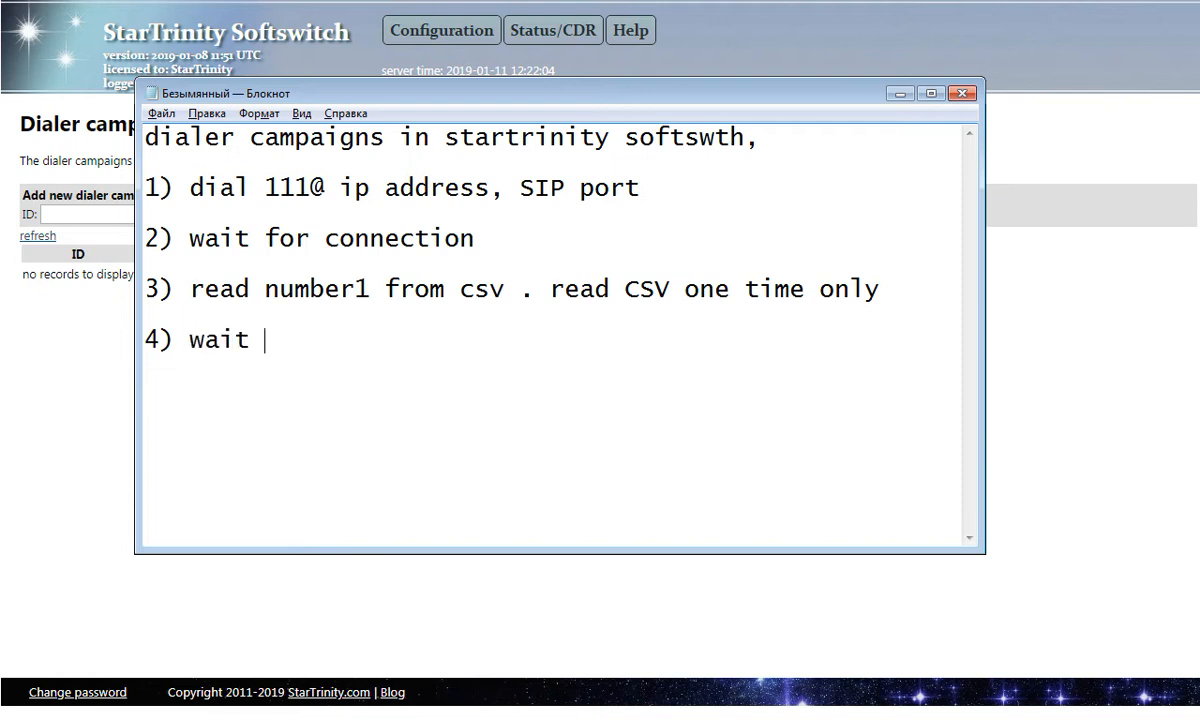
type(" 2 sec")
key("Delete")
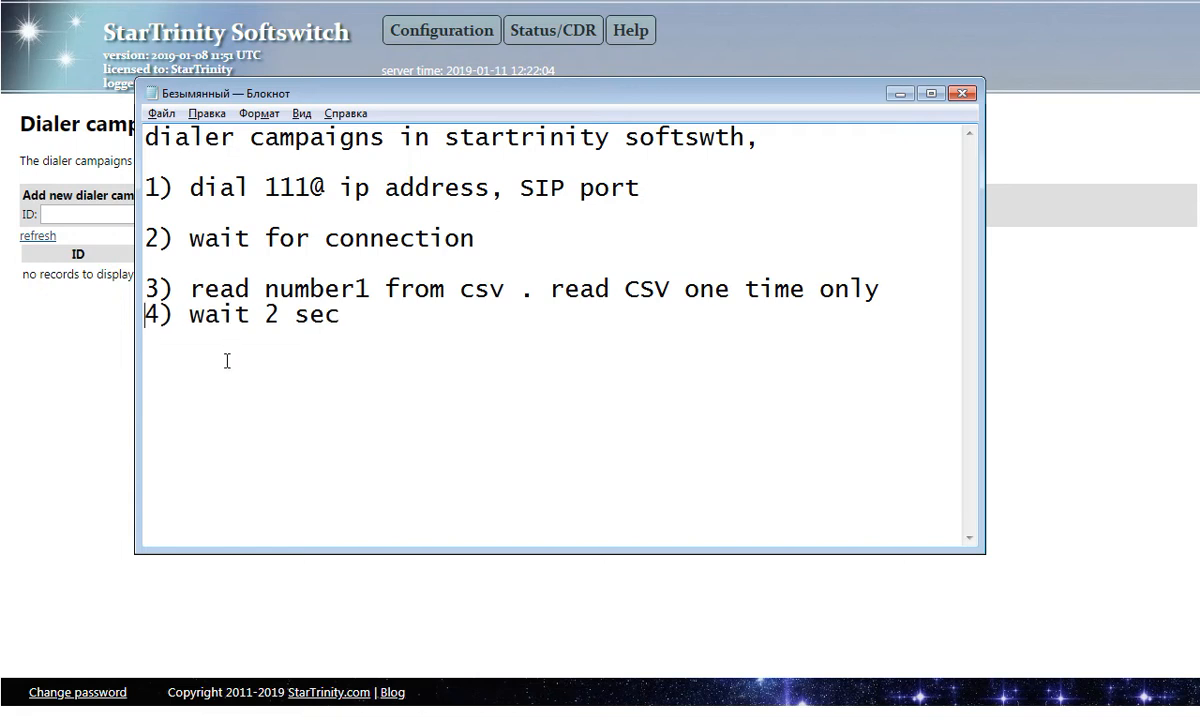
Add the item "5) dial number1 (send DTMF) press digits" below item 4.
key("Down")
type("5) d")
key("BackSpace")
type("play")
key("BackSpace")
key("BackSpace")
key("BackSpace")
key("BackSpace")
type("dial number")
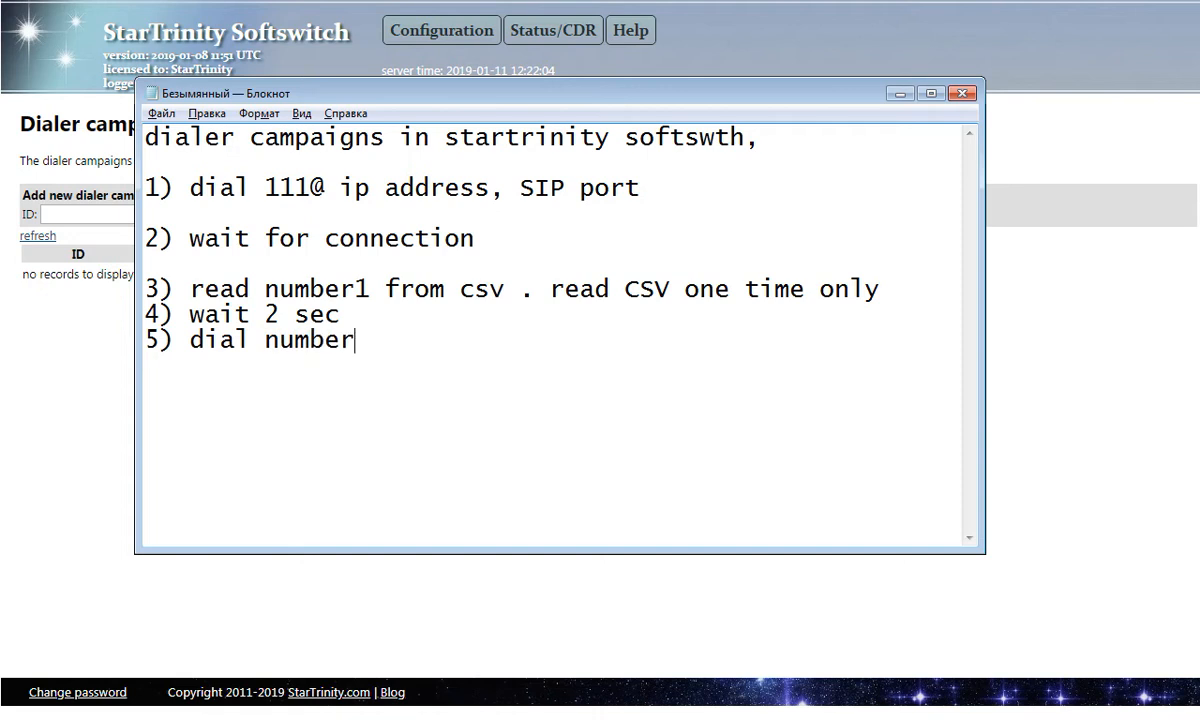
type("1 (send DTMF)")
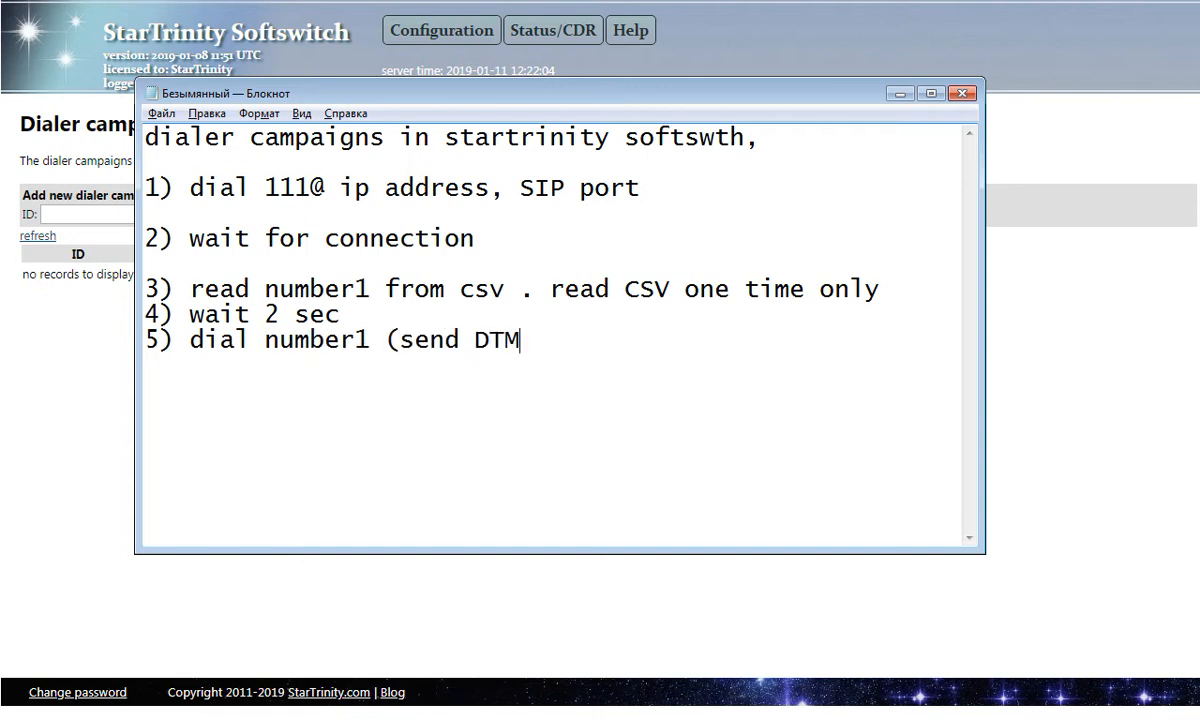
type("press digits")
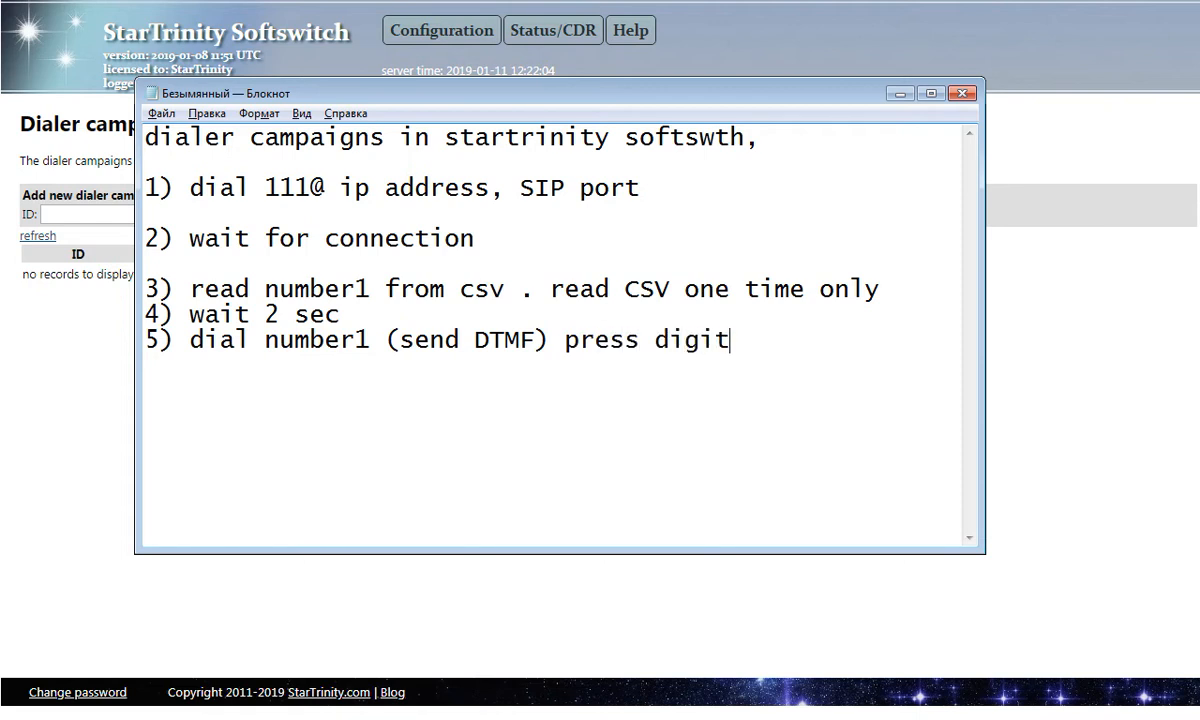
Delete the blank lines between items 1, 2 and 3 of the list.
key("Up")
key("Up")
key("Up")
key("Delete")
key("Up")
key("Up")
key("Delete")
key("Down")
key("Down")
key("Down")
key("Down")
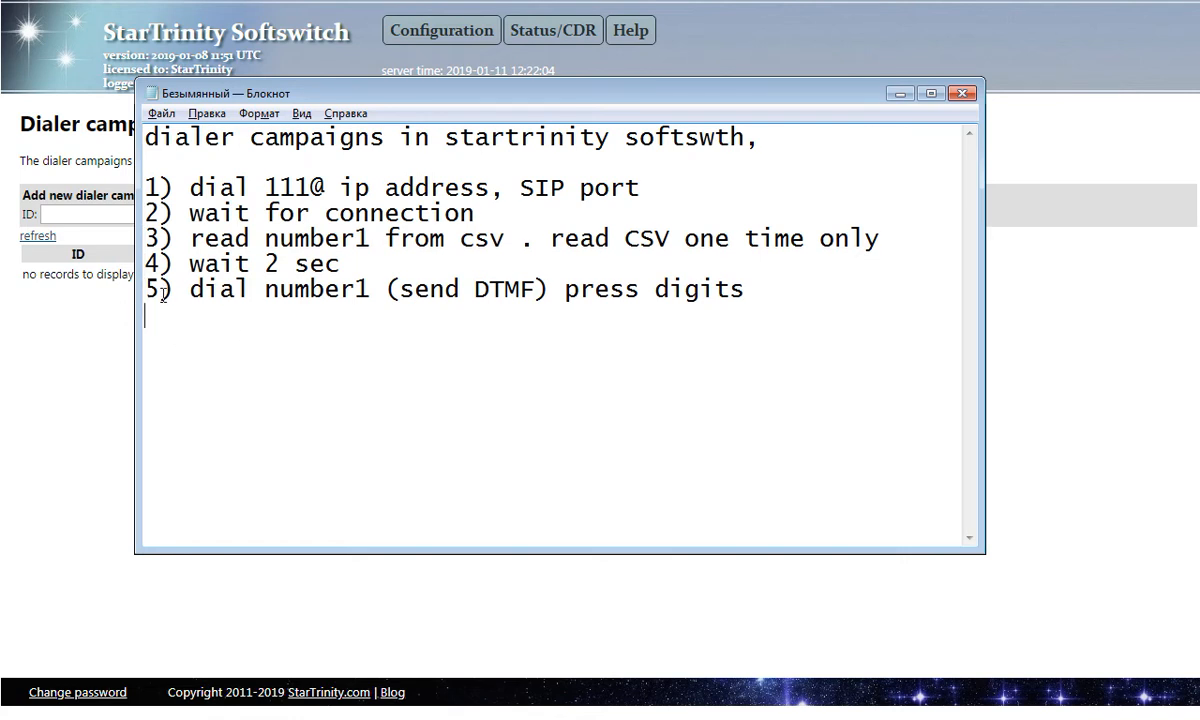
Add a line reading "global setting" directly below item 5.
left_click_drag(150, 289, 743, 288)
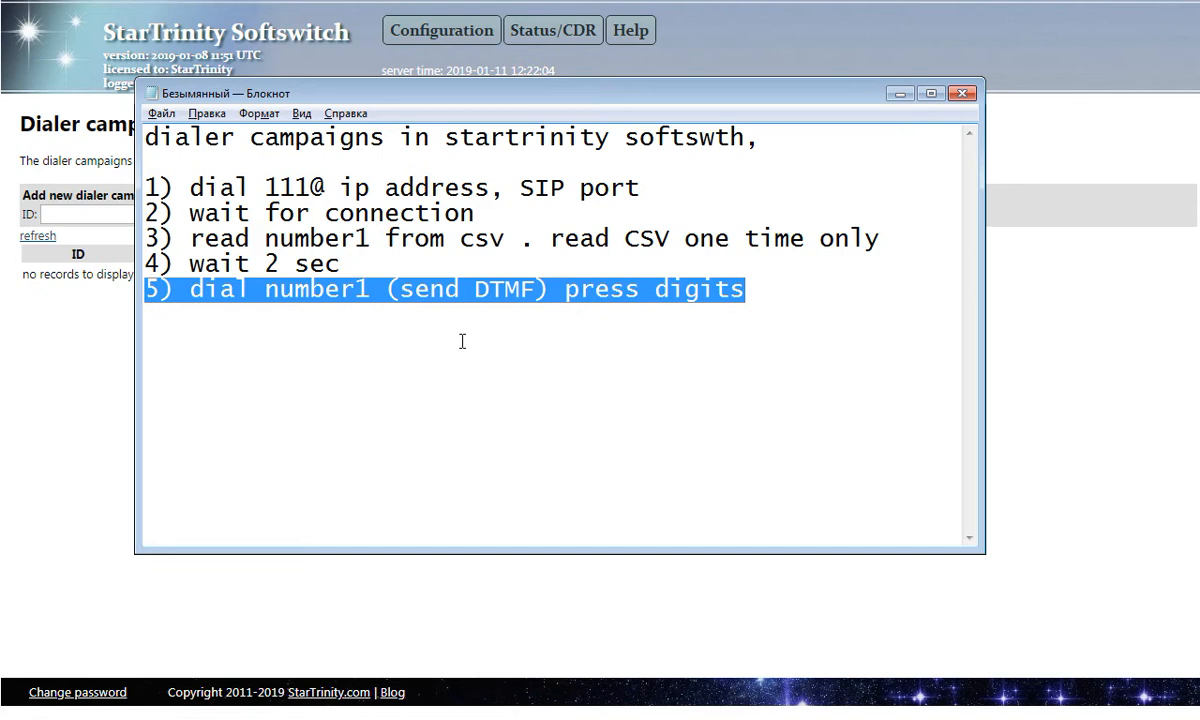
left_click(817, 290)
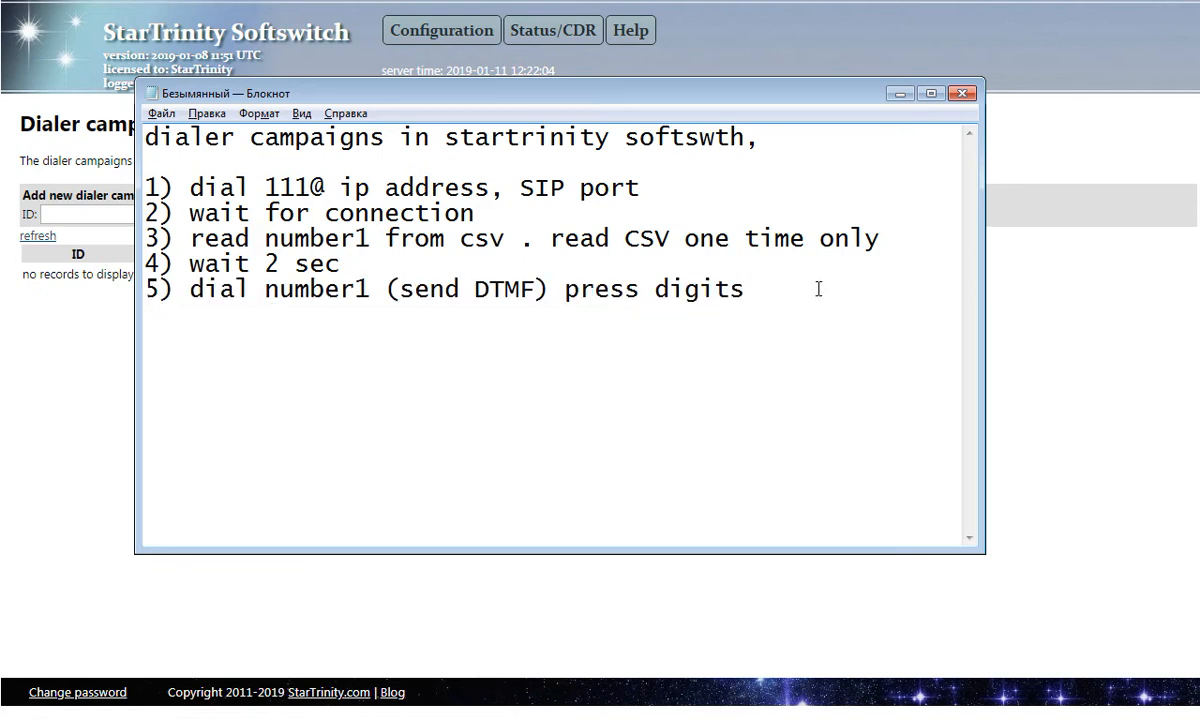
key("Return")
type("global")
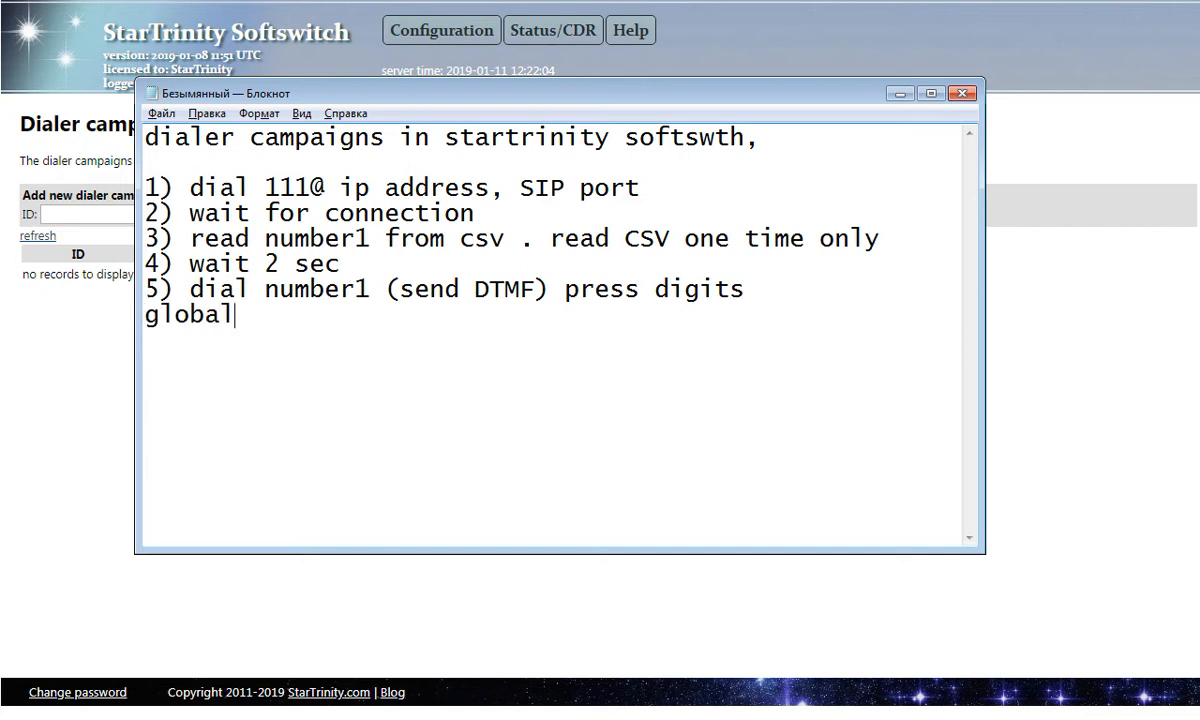
type(" setting")
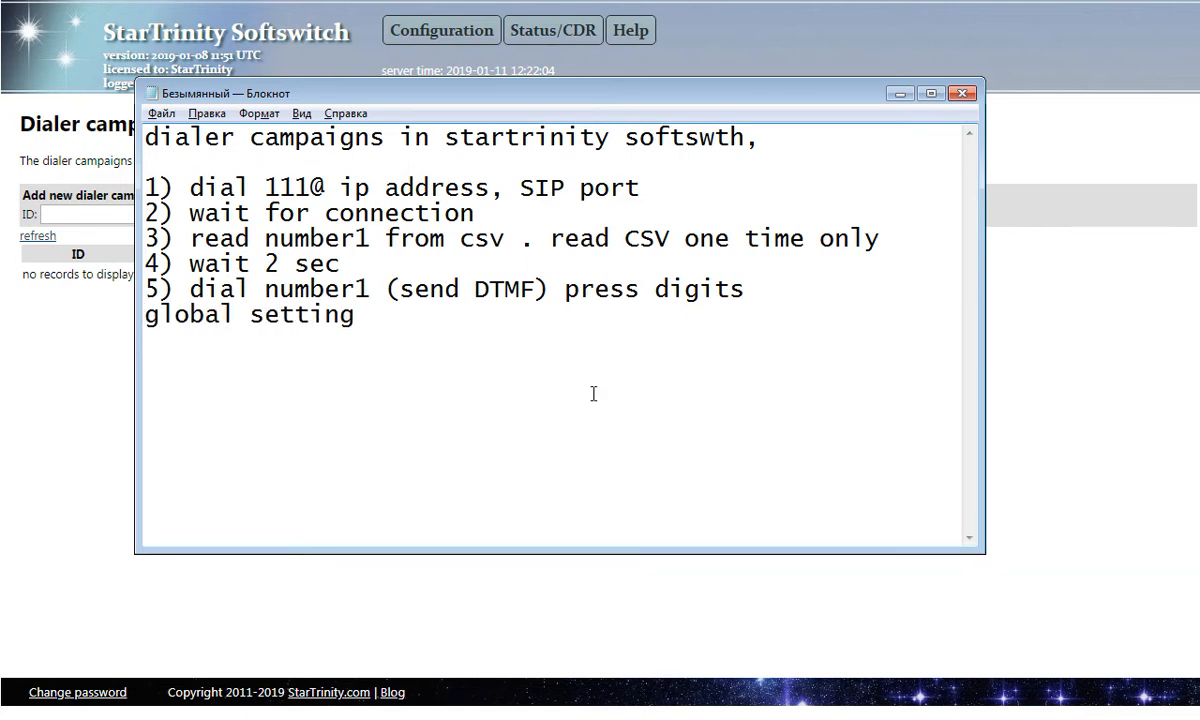
Switch to StarTrinity Softswitch, search its system settings for "dtmf" and examine the description and default of DtmfSendingIntervalMs.
left_click(125, 363)
mouse_move(450, 22)
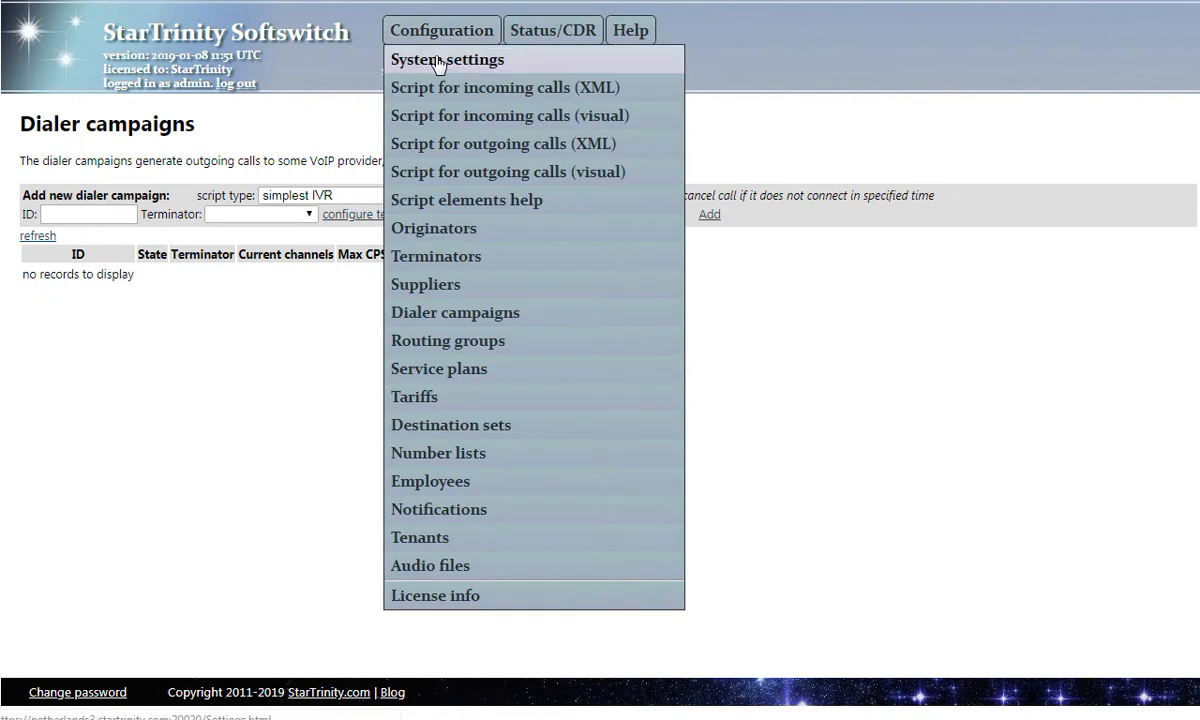
left_click(427, 70)
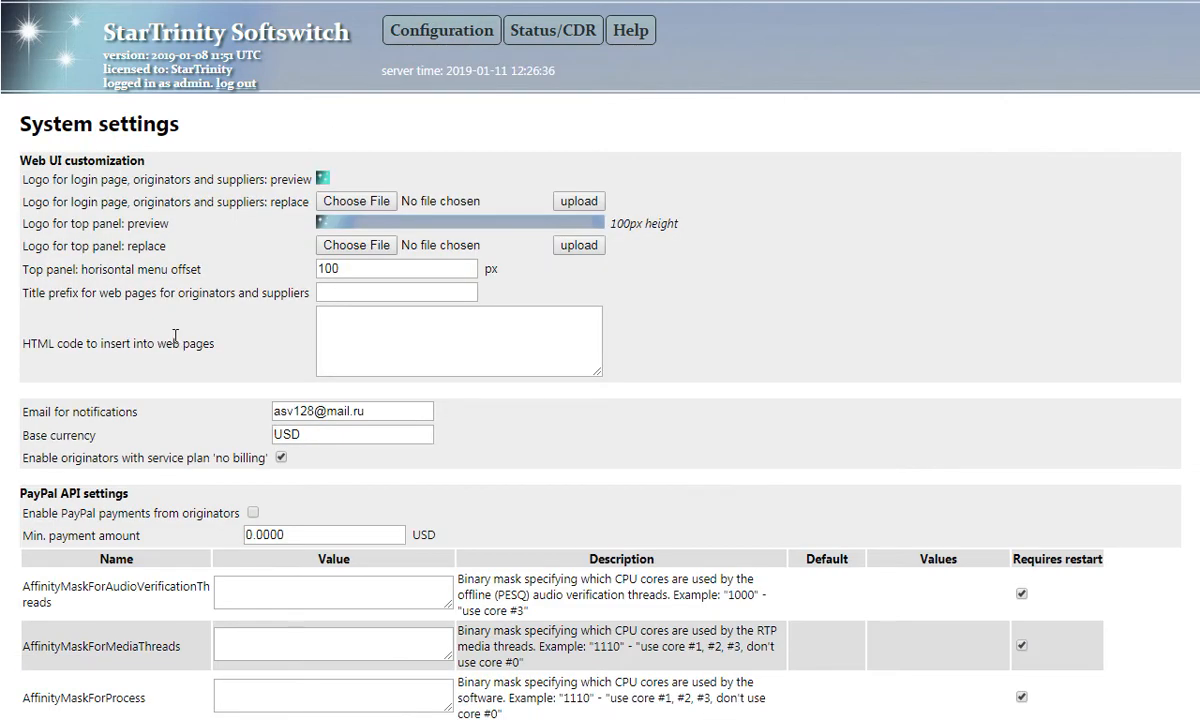
type("dtmf")
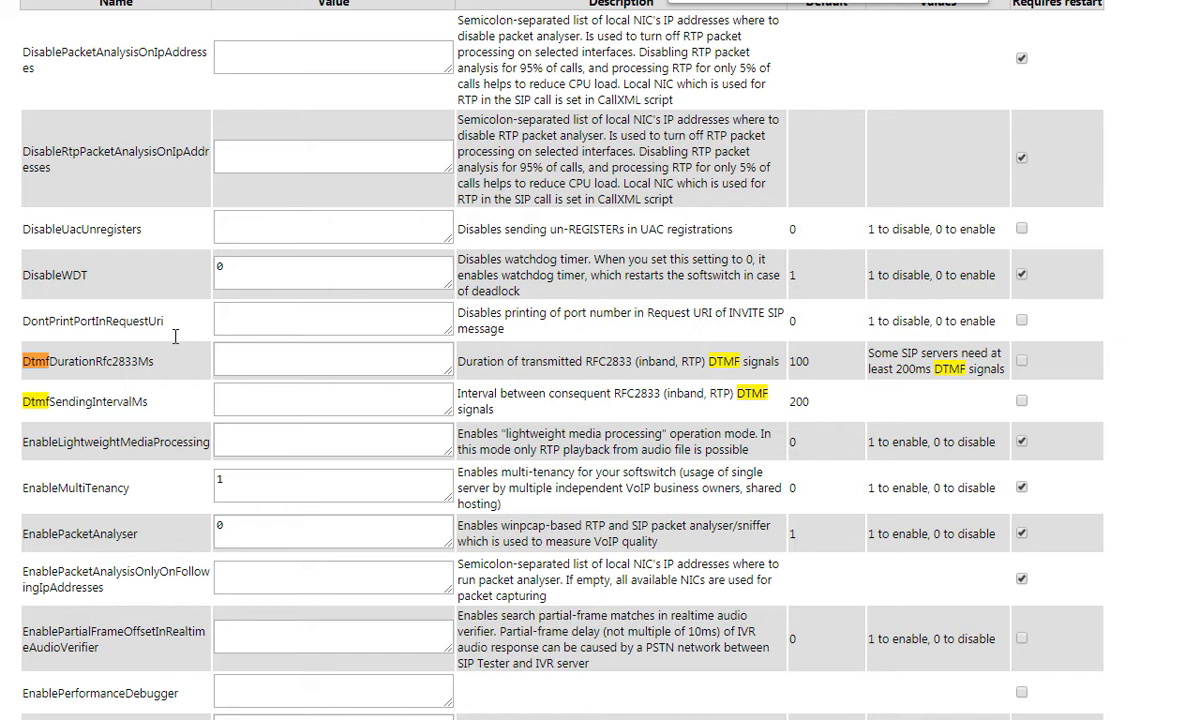
left_click_drag(148, 398, 28, 404)
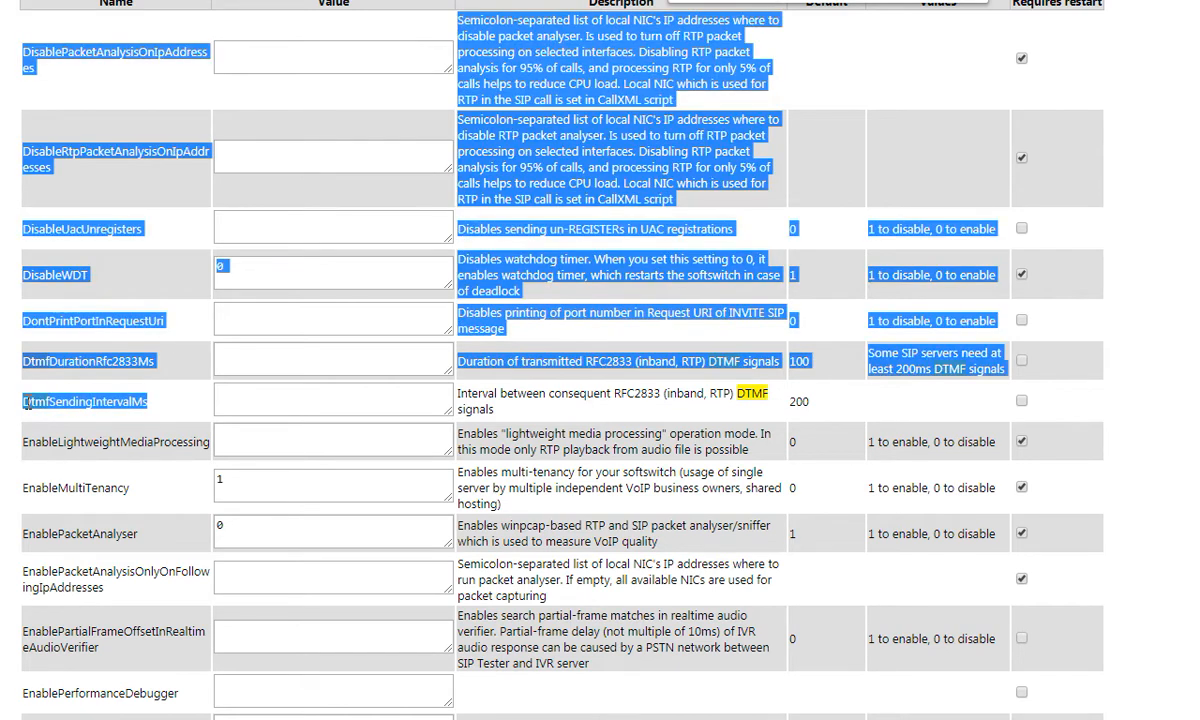
left_click(28, 404)
left_click_drag(457, 393, 796, 399)
double_click(796, 401)
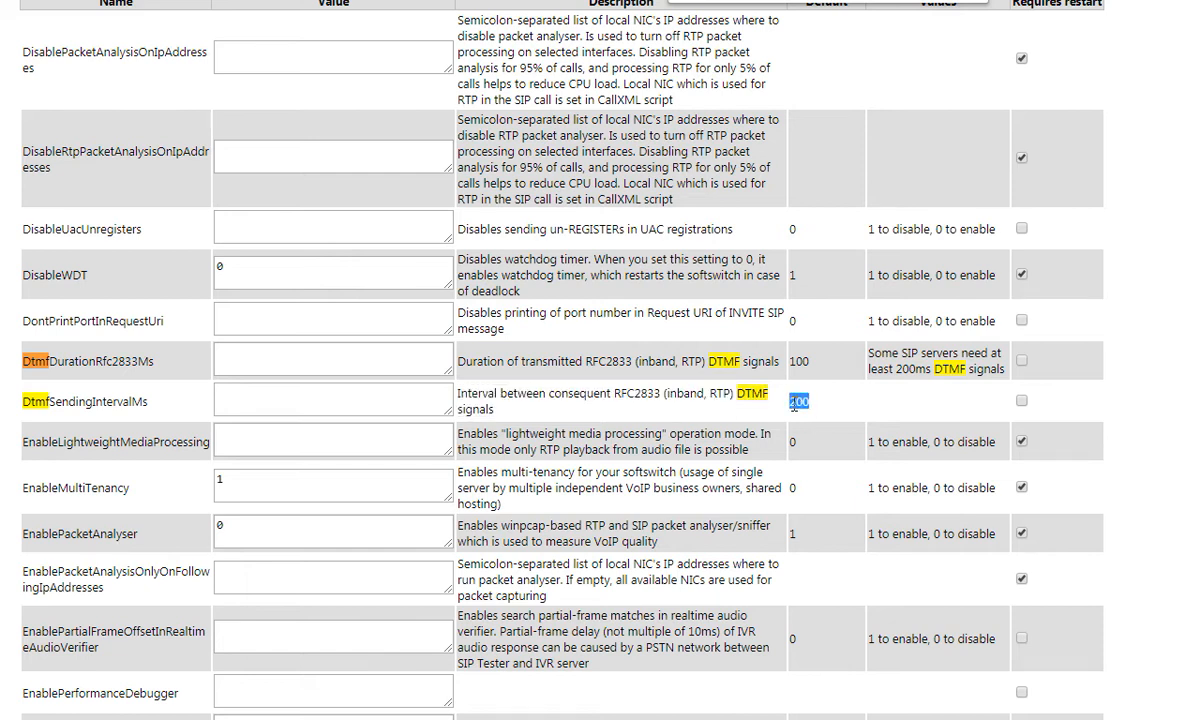
left_click(376, 400)
type("300")
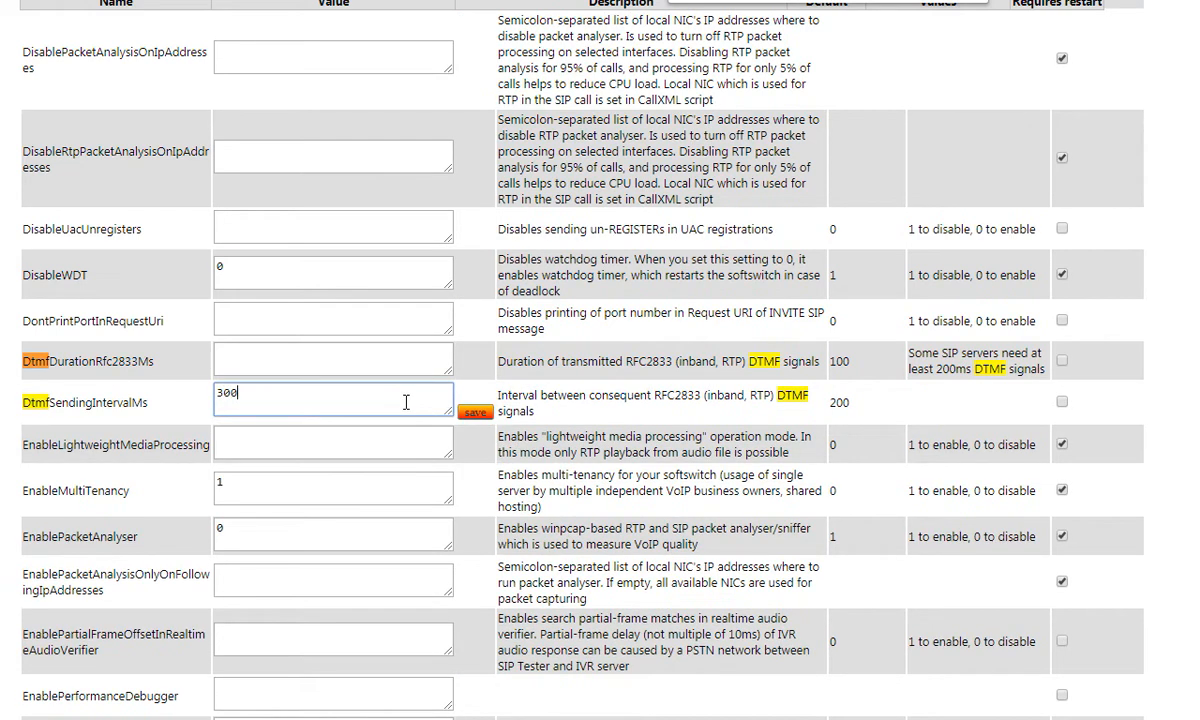
key("BackSpace")
Copy the setting name DtmfSendingIntervalMs from the system settings and paste it after "global setting" in the Notepad notes.
key("alt+Tab")
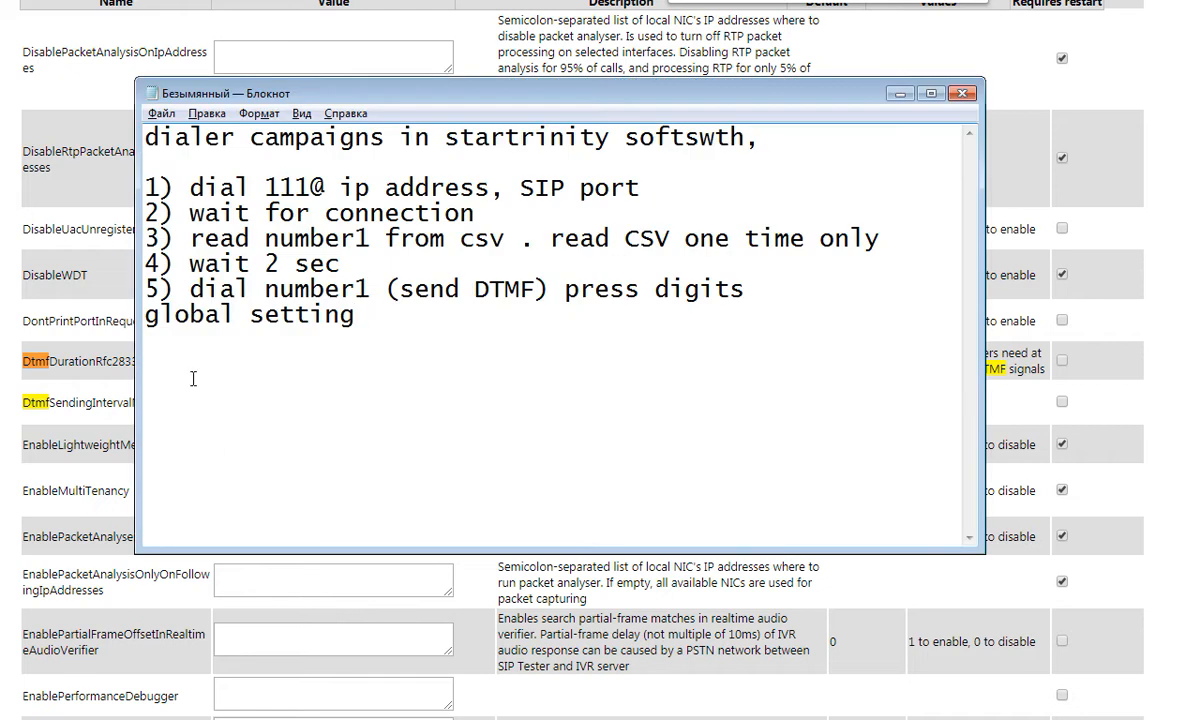
left_click(75, 402)
double_click(75, 402)
key("ctrl+c")
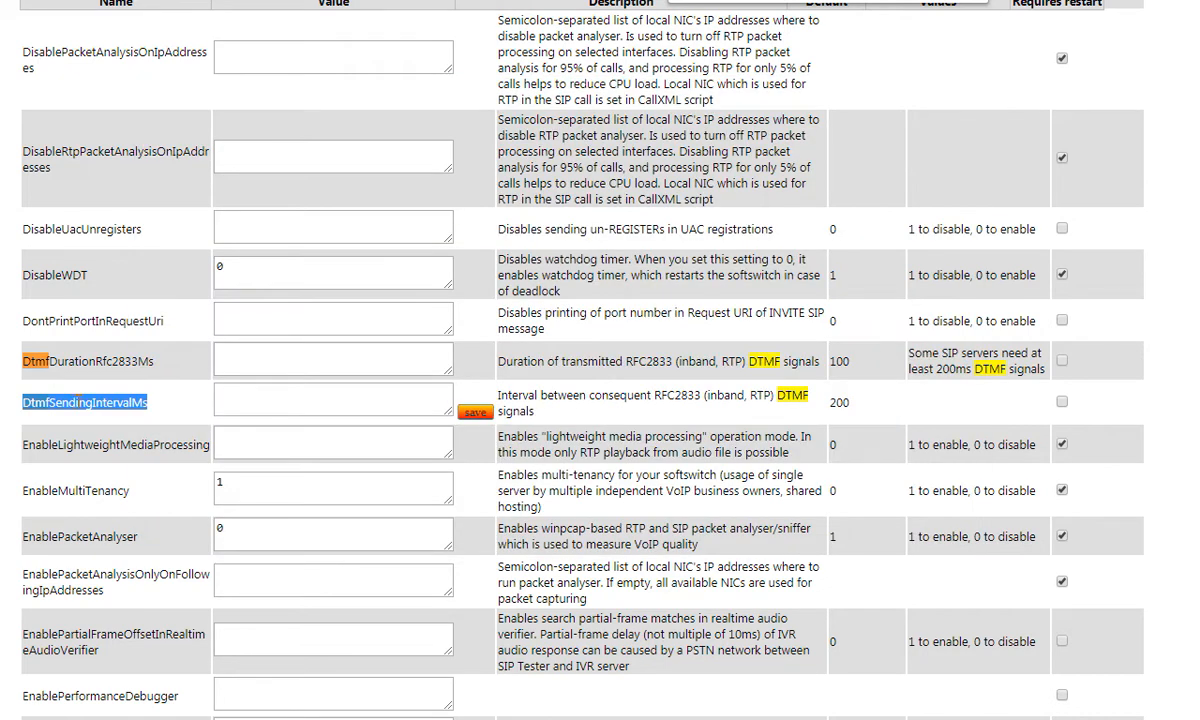
key("alt+Tab")
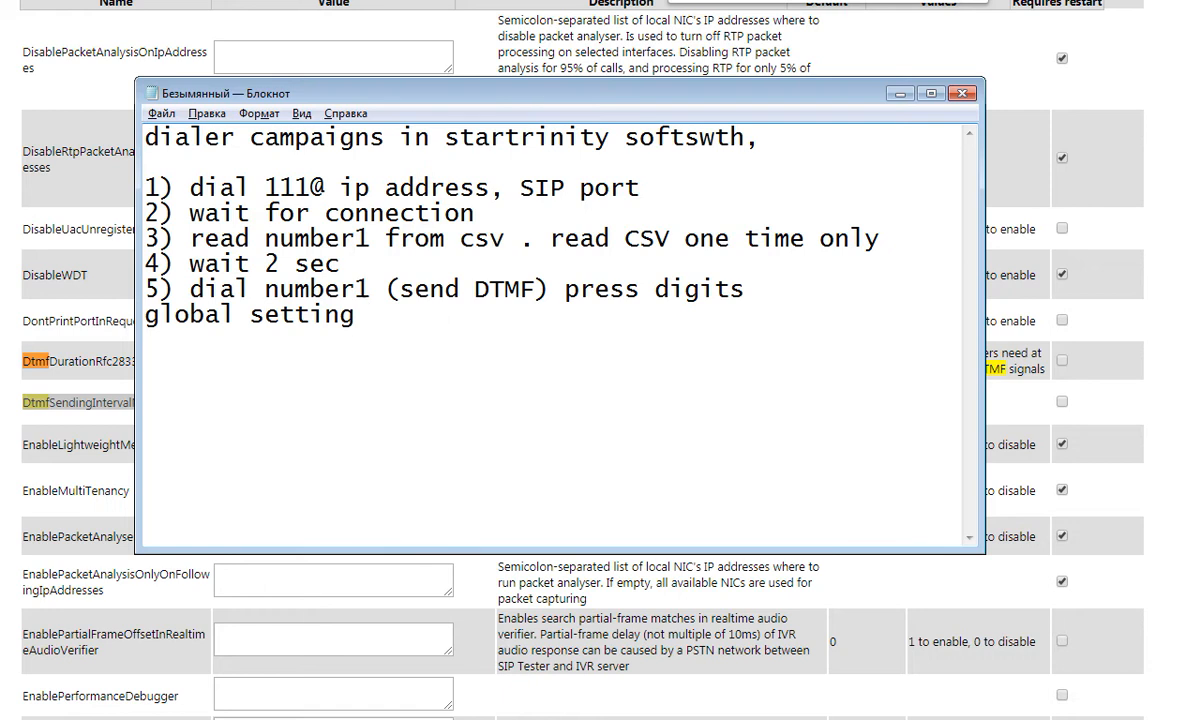
key("ctrl+v")
Add item 6) below the global setting line and copy item 4's text "wait 2 sec" into it.
key("Return")
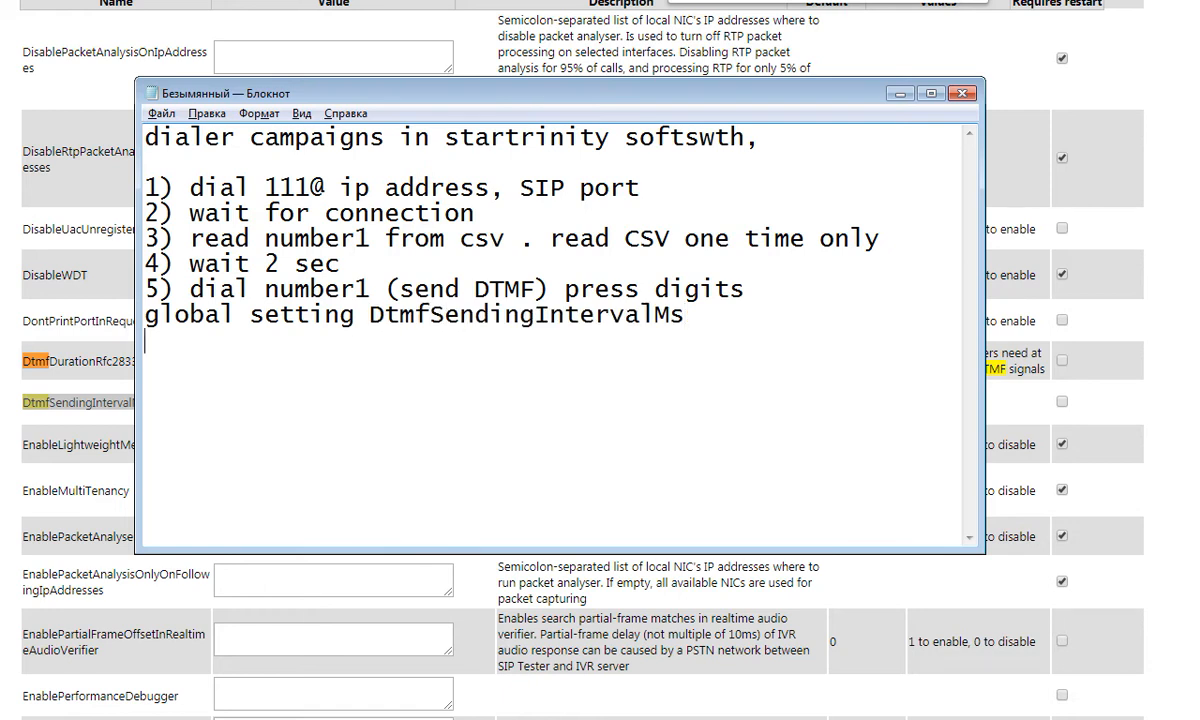
type("6)")
left_click_drag(229, 287, 690, 316)
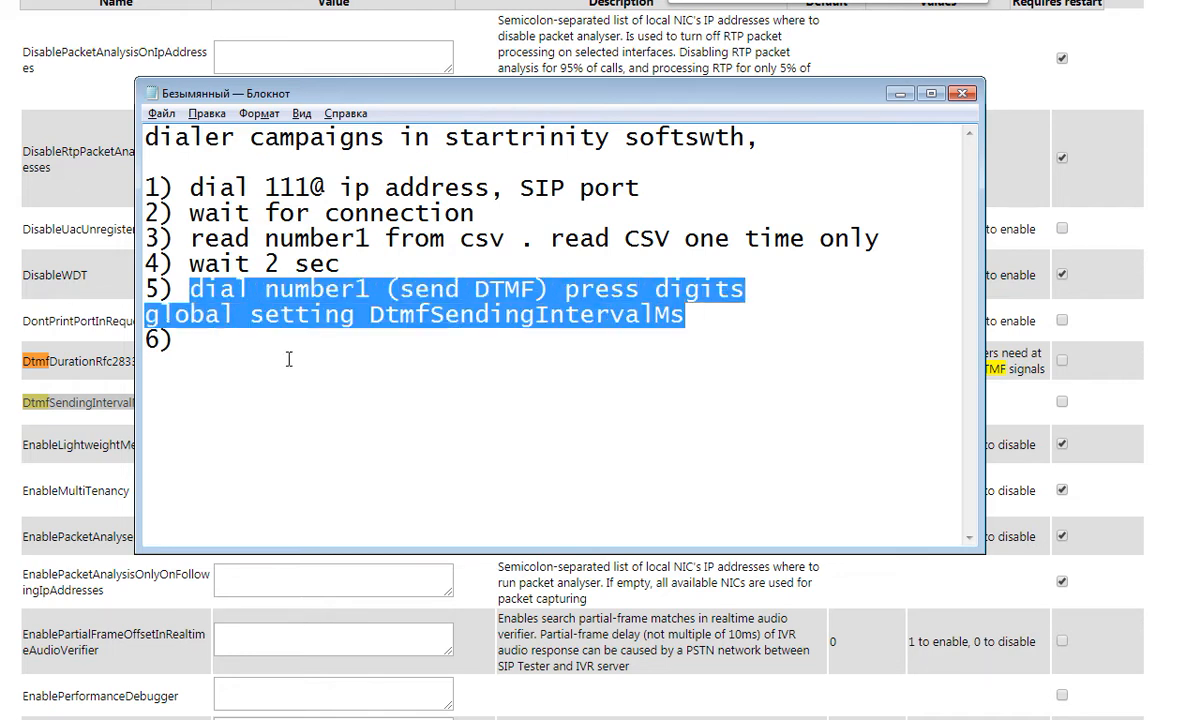
left_click(188, 340)
left_click_drag(186, 262, 358, 263)
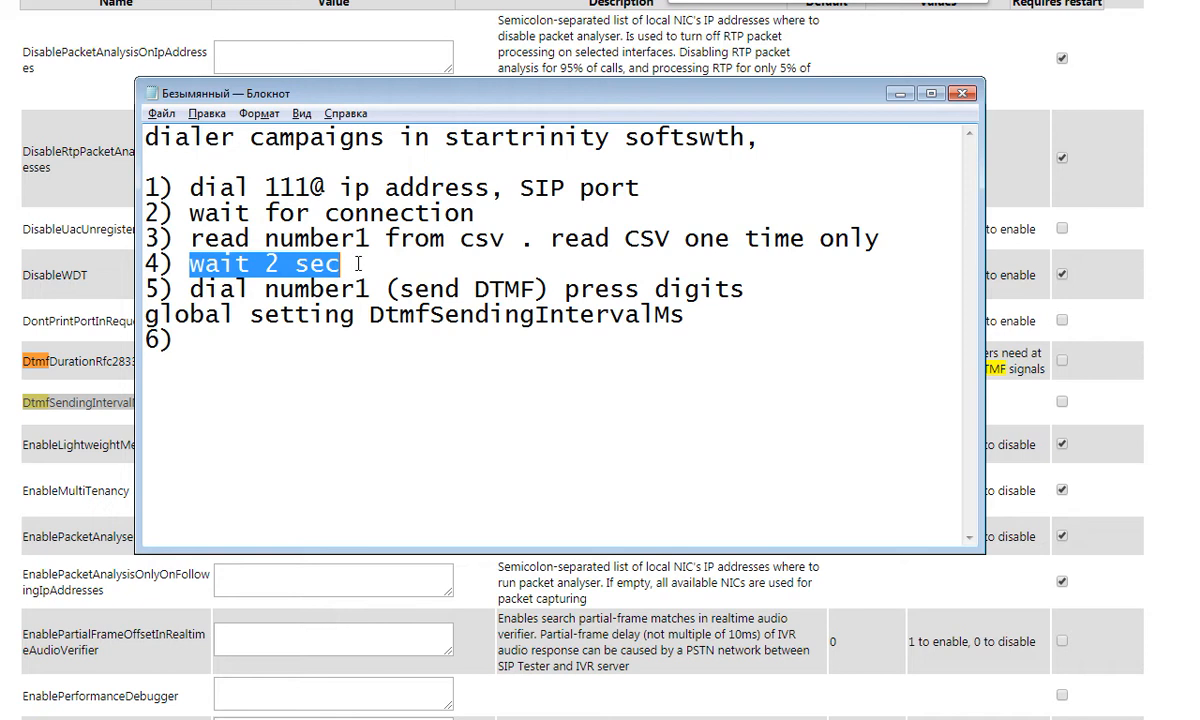
key("ctrl+c")
left_click(209, 335)
key("ctrl+v")
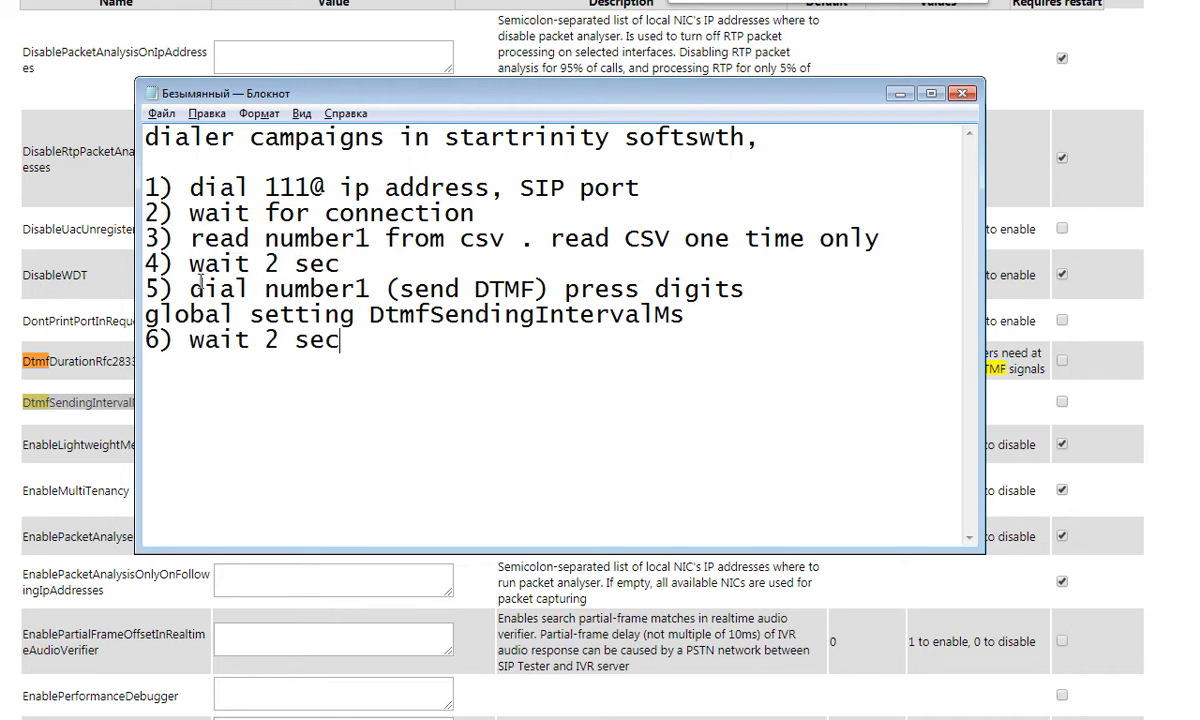
Change item 6 to read "wait 3 sec (while dialing)" and start item 7) on the line below it.
left_click_drag(197, 288, 342, 329)
left_click(338, 328)
left_click_drag(269, 340, 281, 340)
type("3")
key("End")
type("(while dialing)")
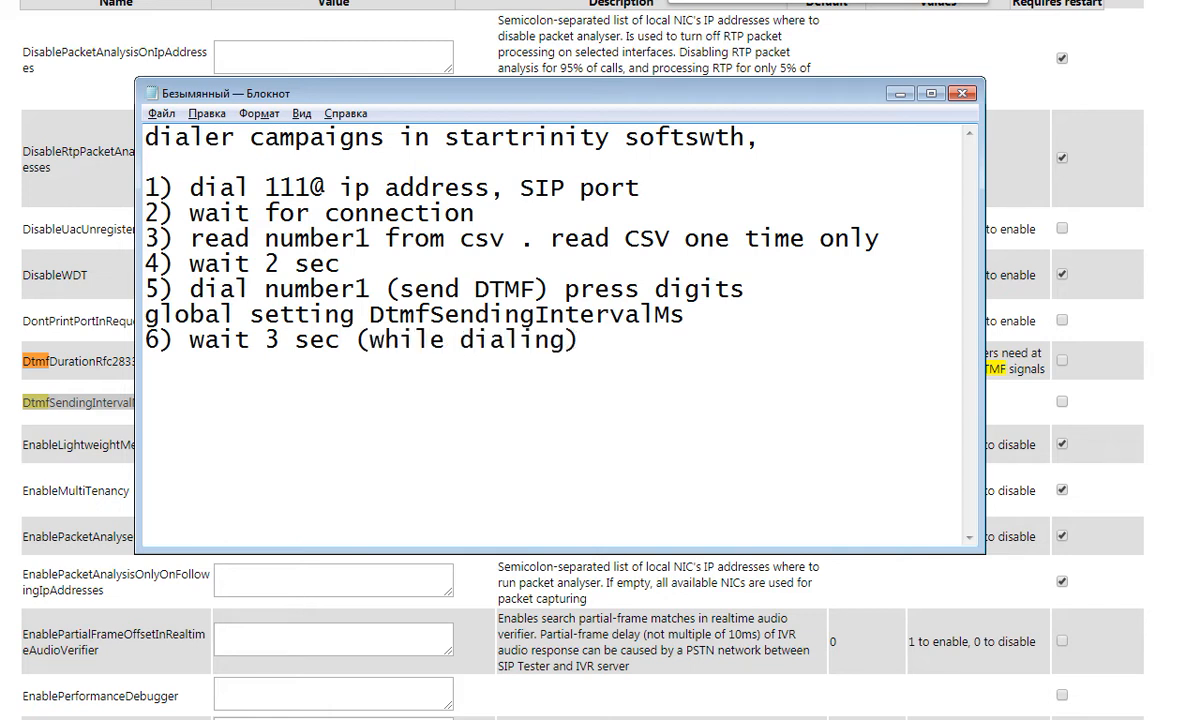
key("Return")
type("7)")
left_click_drag(184, 286, 248, 308)
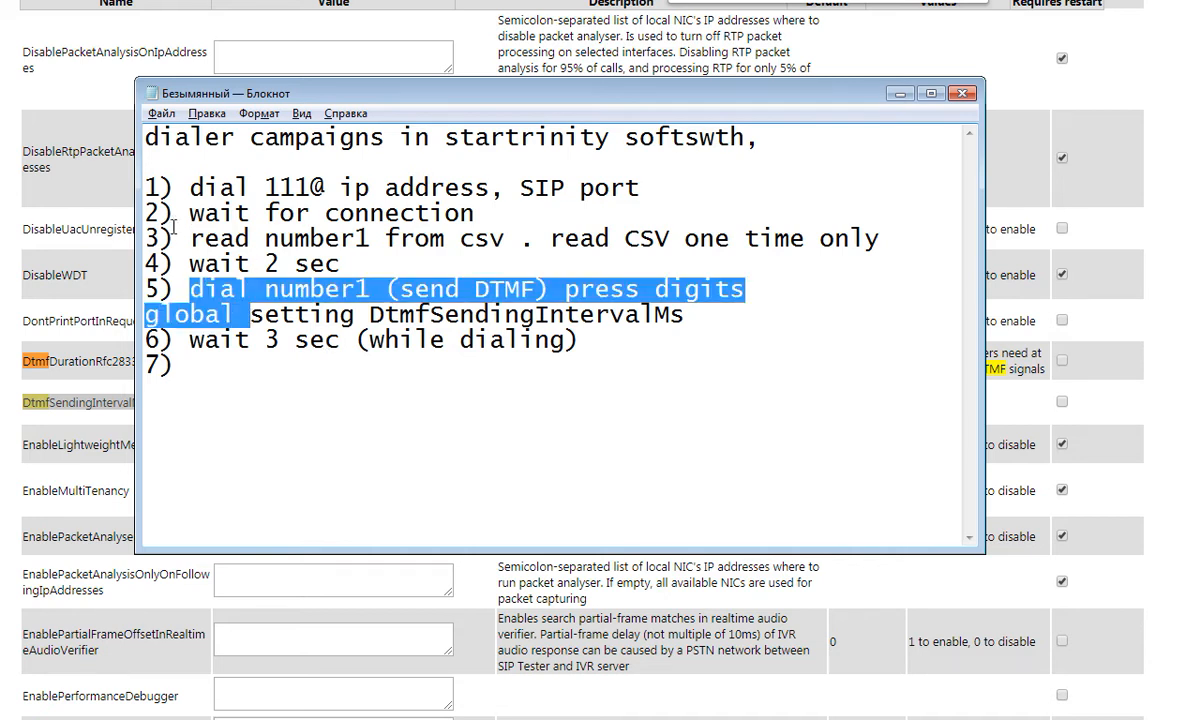
left_click_drag(188, 238, 480, 258)
left_click(511, 256)
left_click(362, 261)
left_click_drag(355, 262, 140, 230)
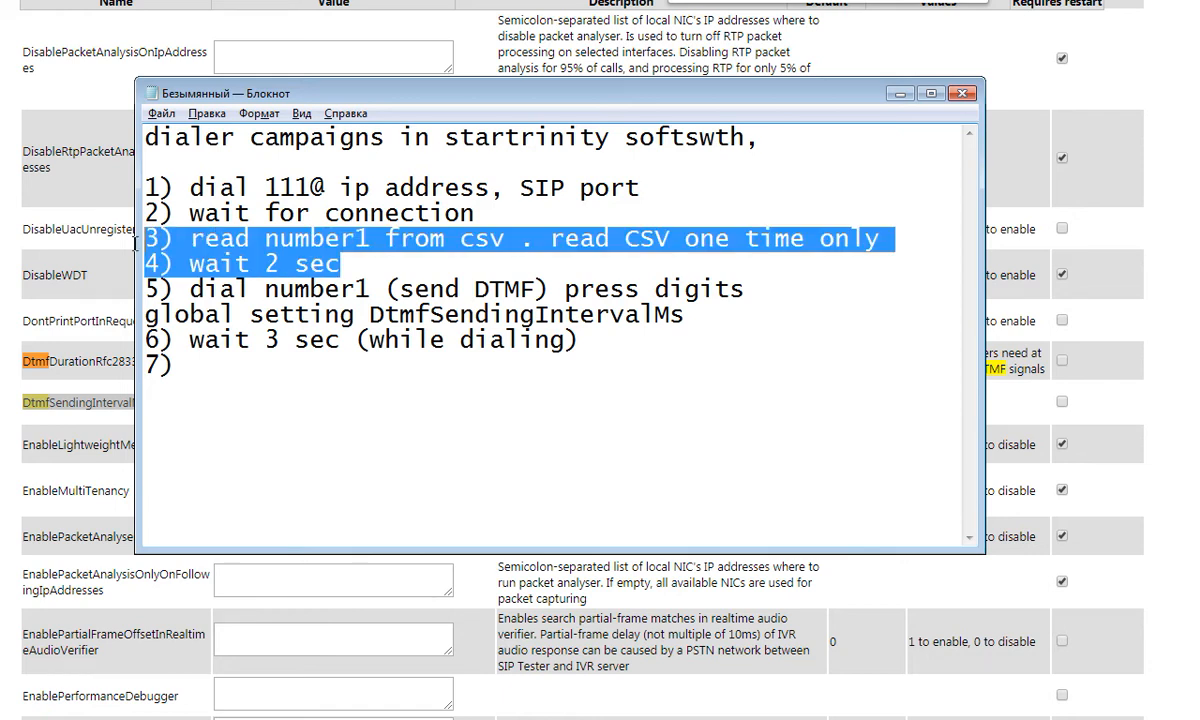
left_click(198, 237)
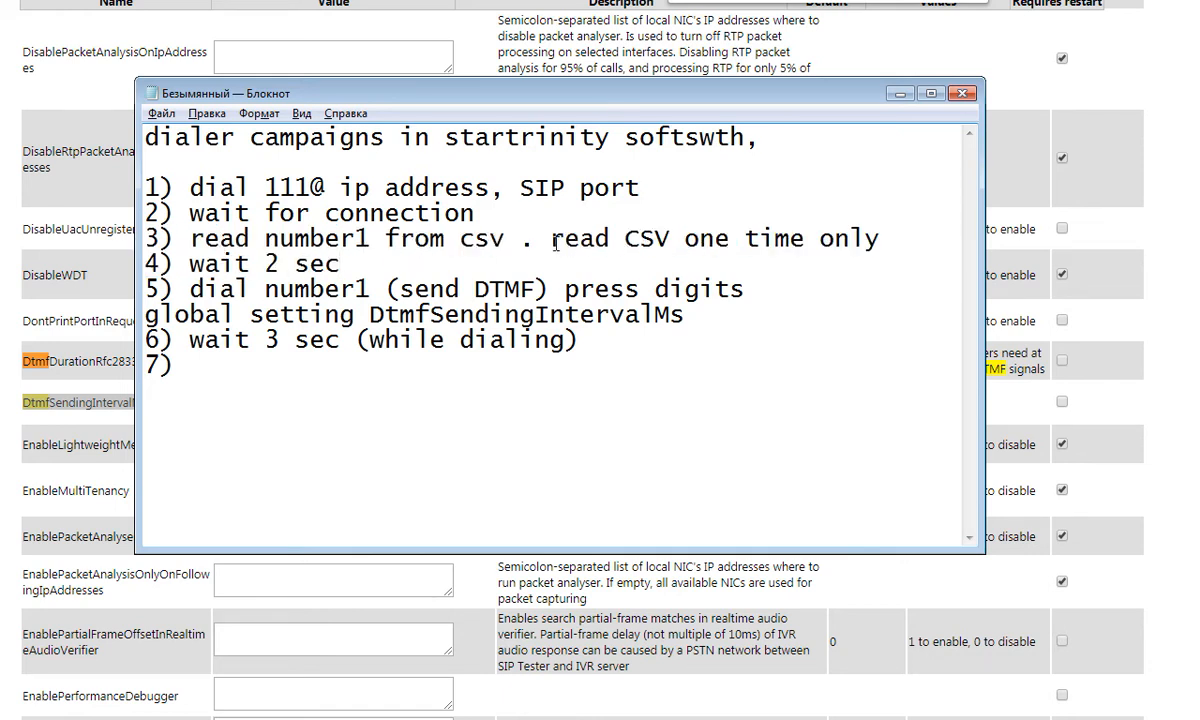
left_click_drag(539, 240, 681, 253)
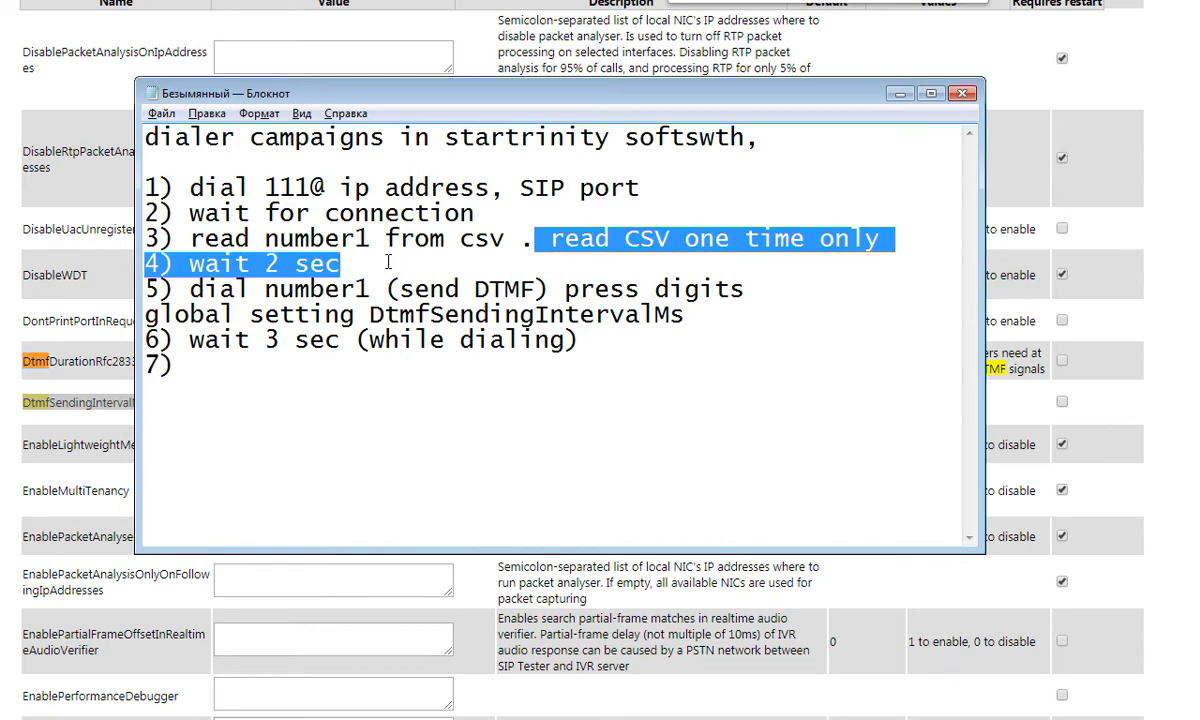
left_click(372, 246)
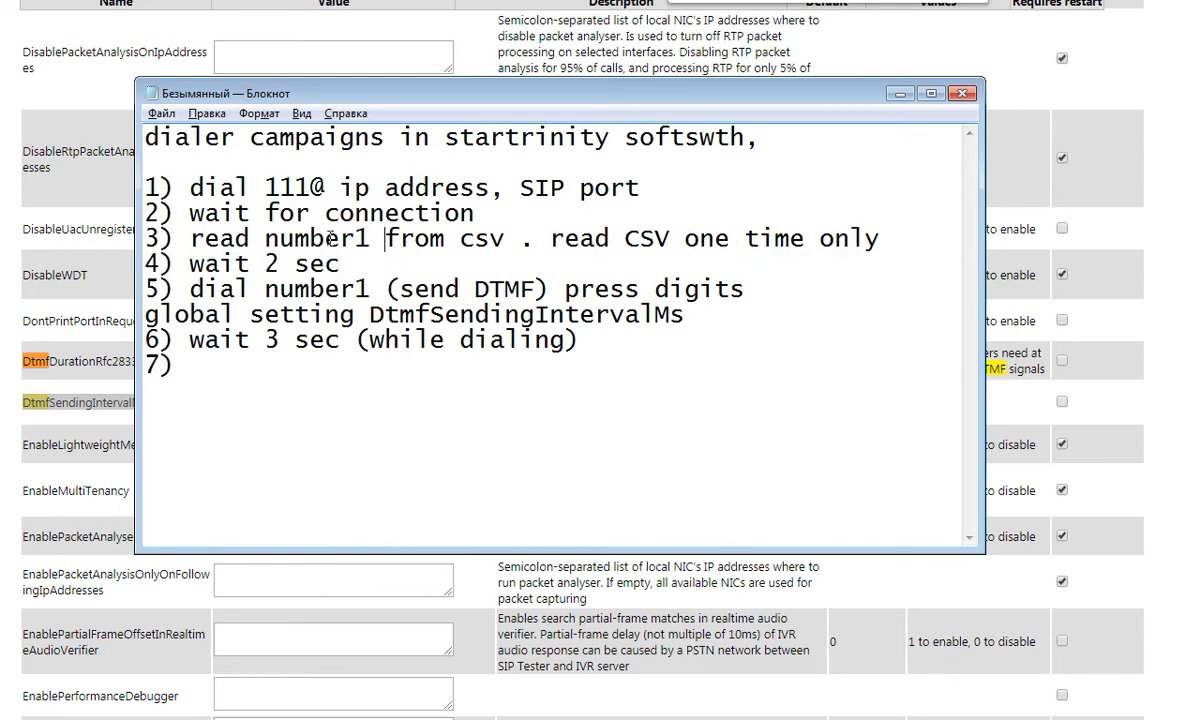
left_click_drag(176, 240, 473, 237)
left_click(473, 237)
Add ", number2" after "number1" in item 3 and remove the extra space before the period following "csv".
left_click_drag(265, 240, 356, 240)
left_click(366, 240)
type(", ")
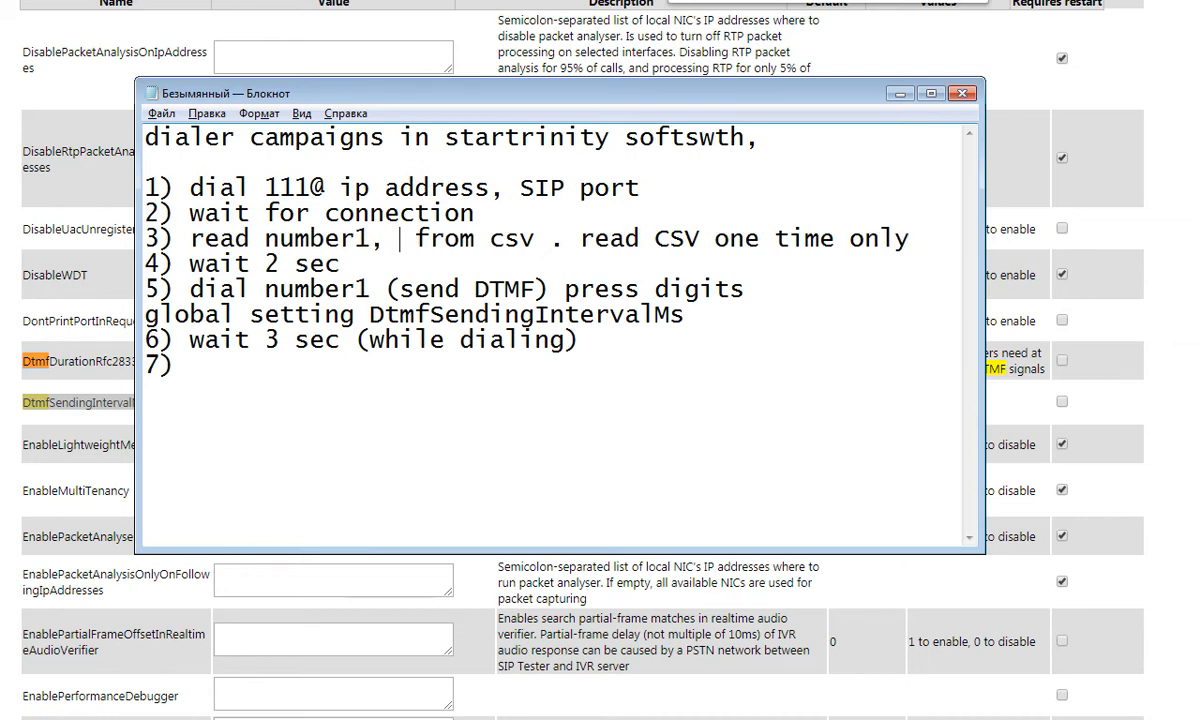
type("number")
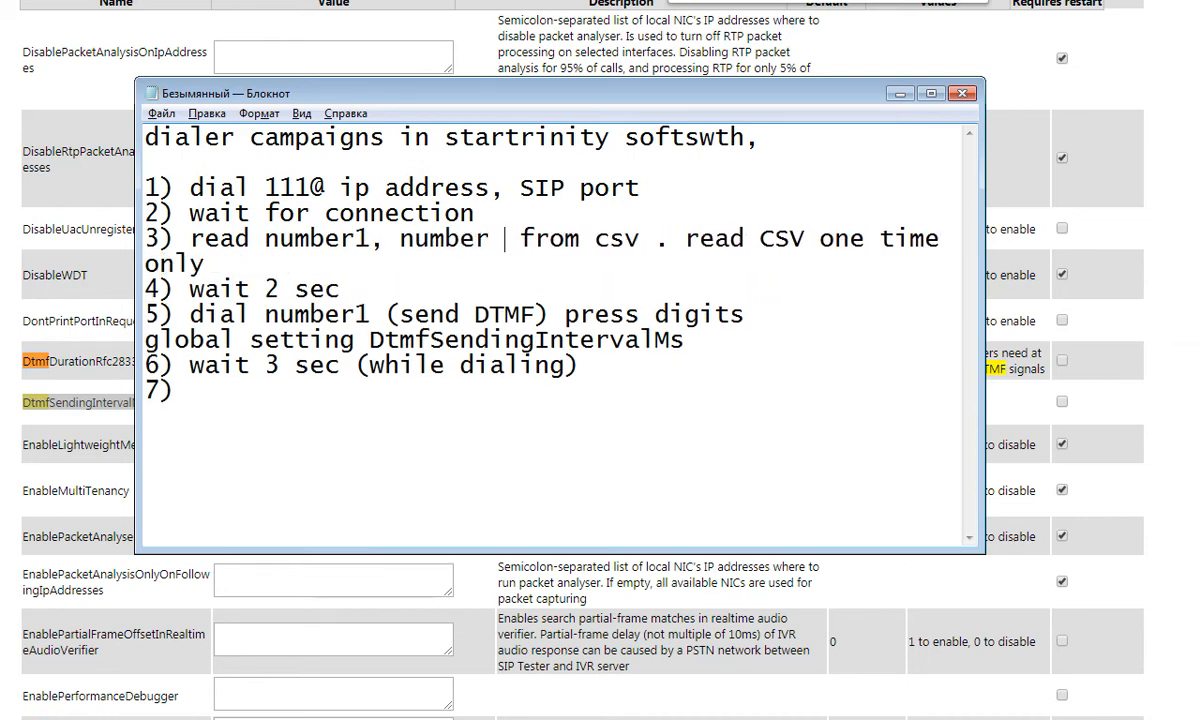
key("BackSpace")
type("2")
double_click(646, 238)
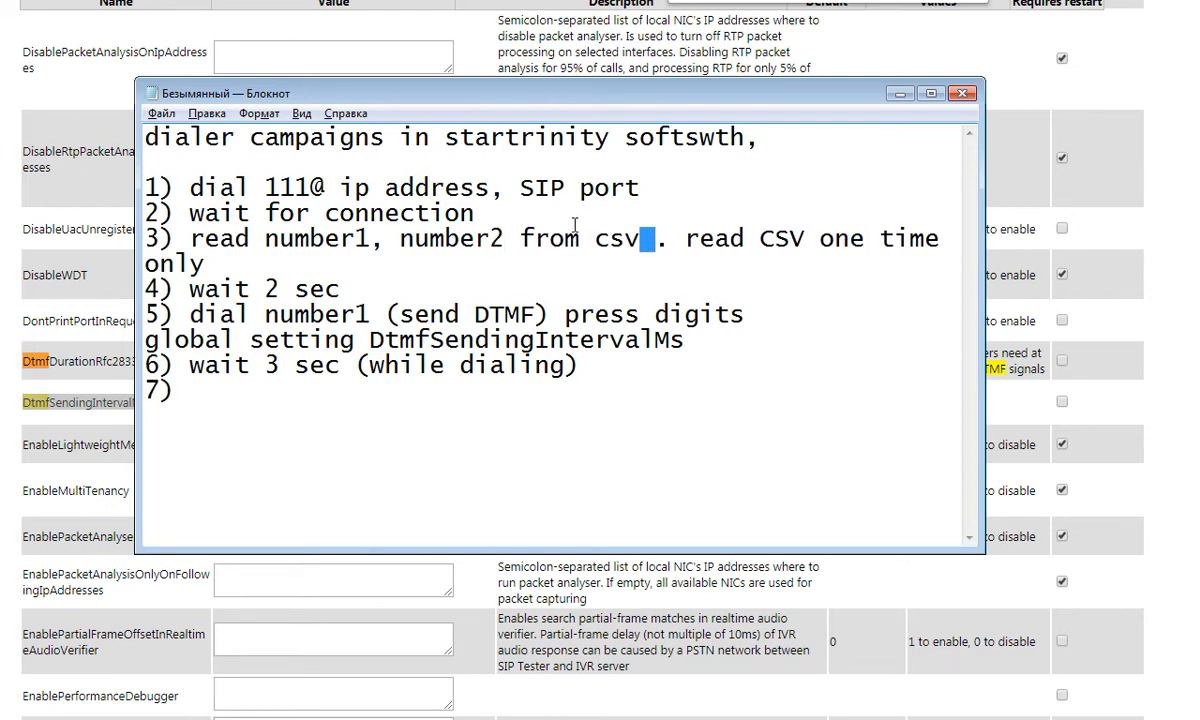
key("BackSpace")
Insert three sample CSV rows between items 3 and 4, each holding two comma-separated phone numbers, set off by blank lines.
left_click(310, 270)
key("Return")
key("Return")
key("Return")
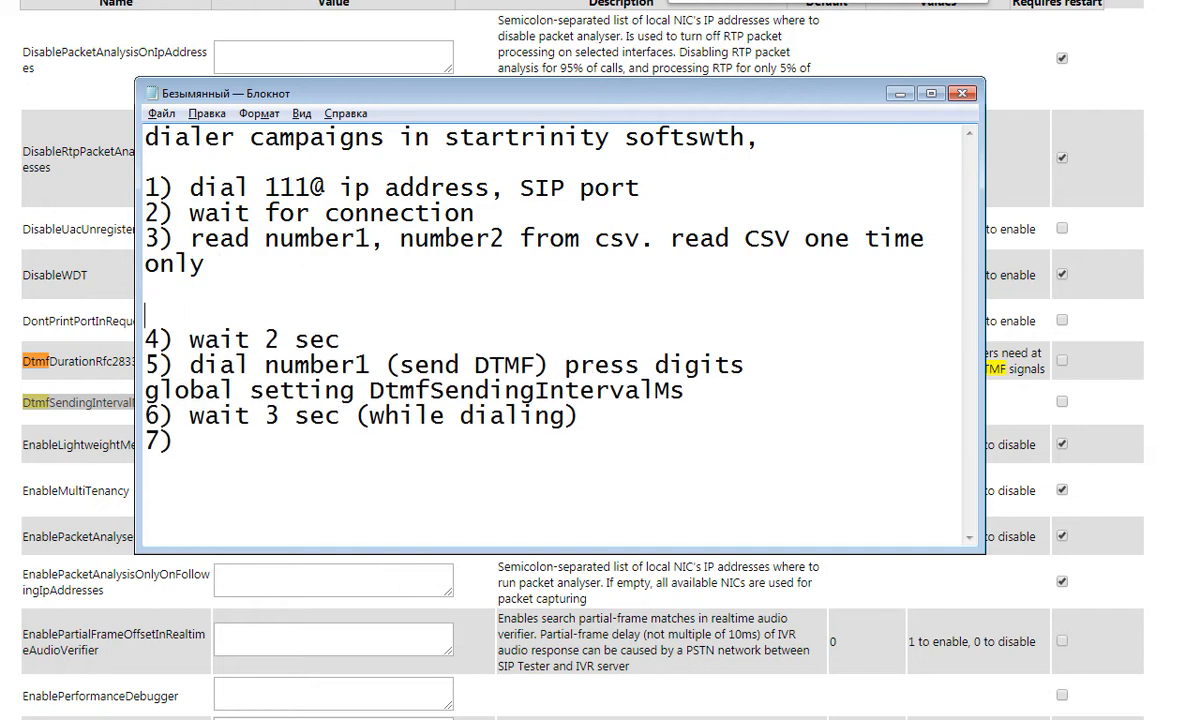
type("123456")
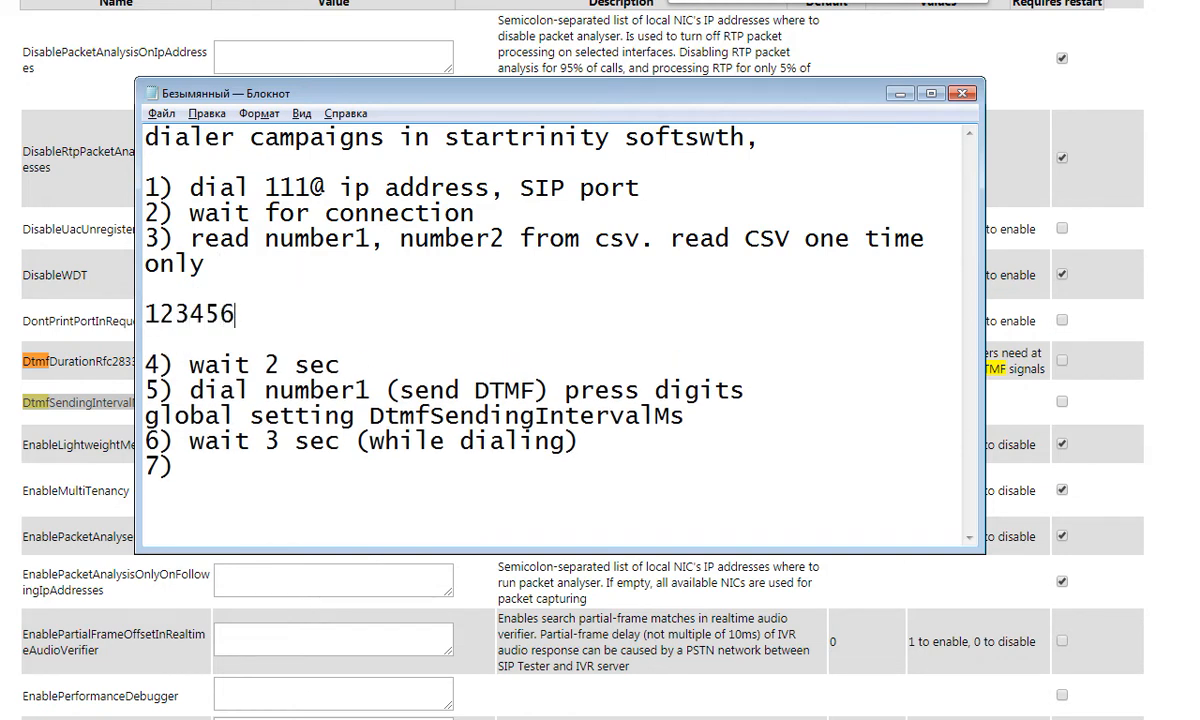
type(",456789")
key("Return")
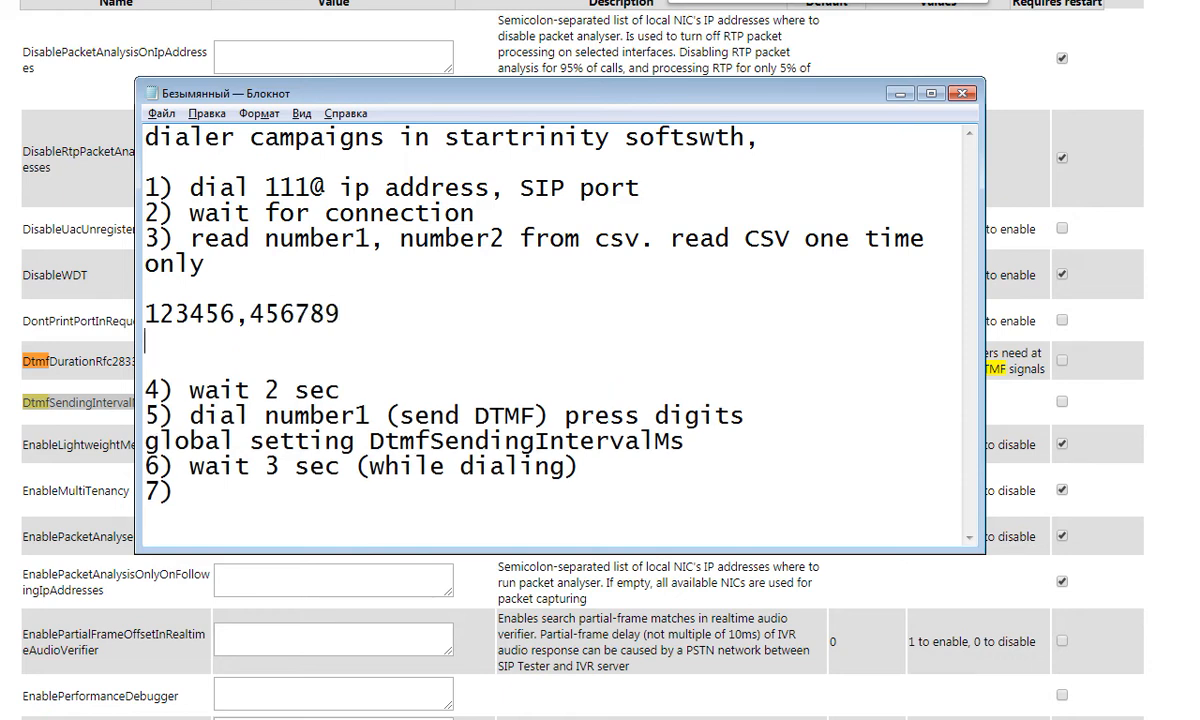
type("2879872,87987")
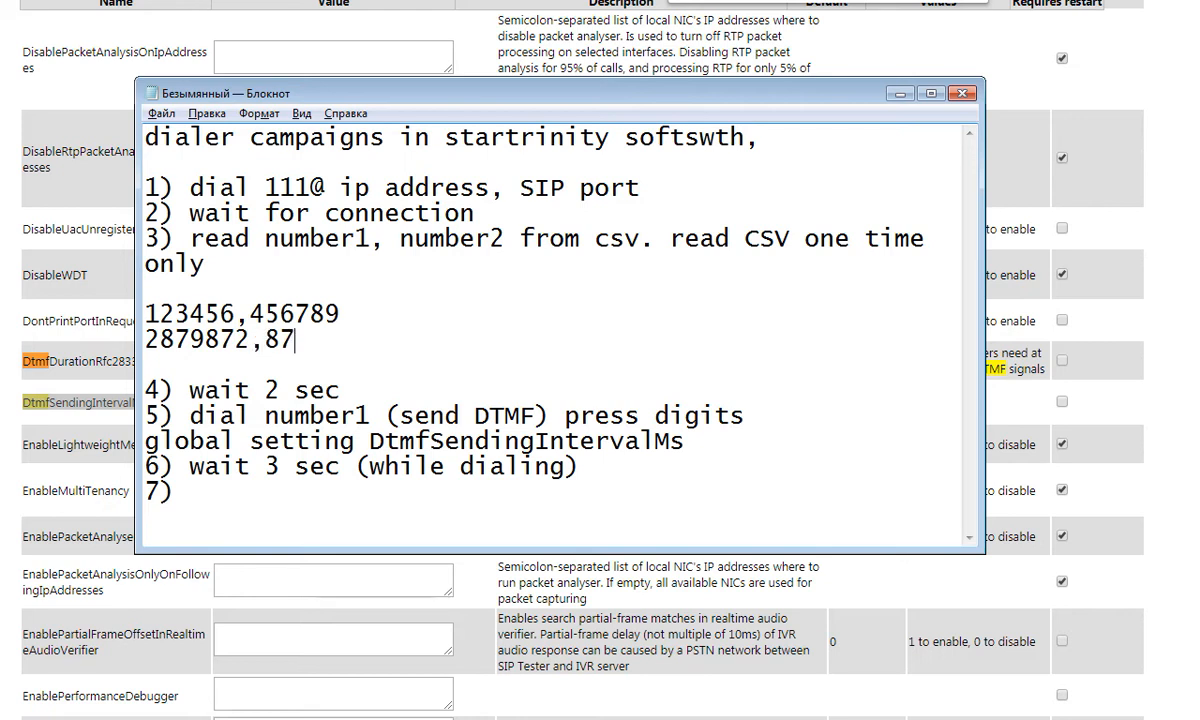
type("654")
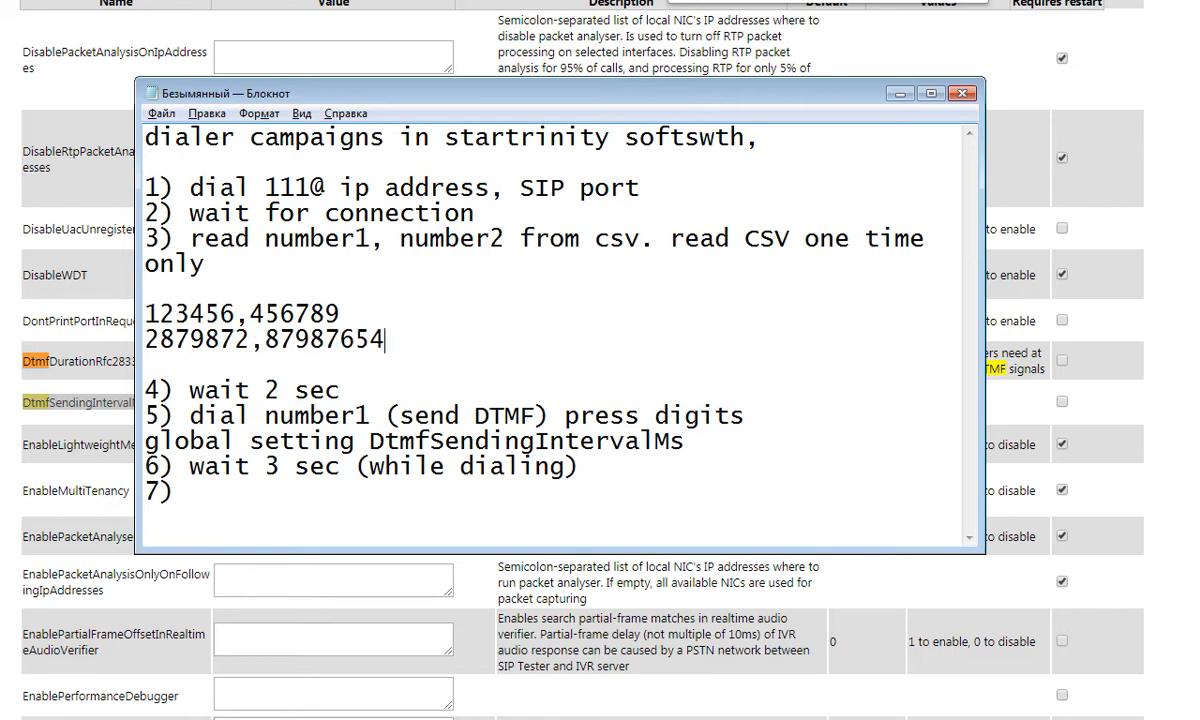
key("Return")
type("654654")
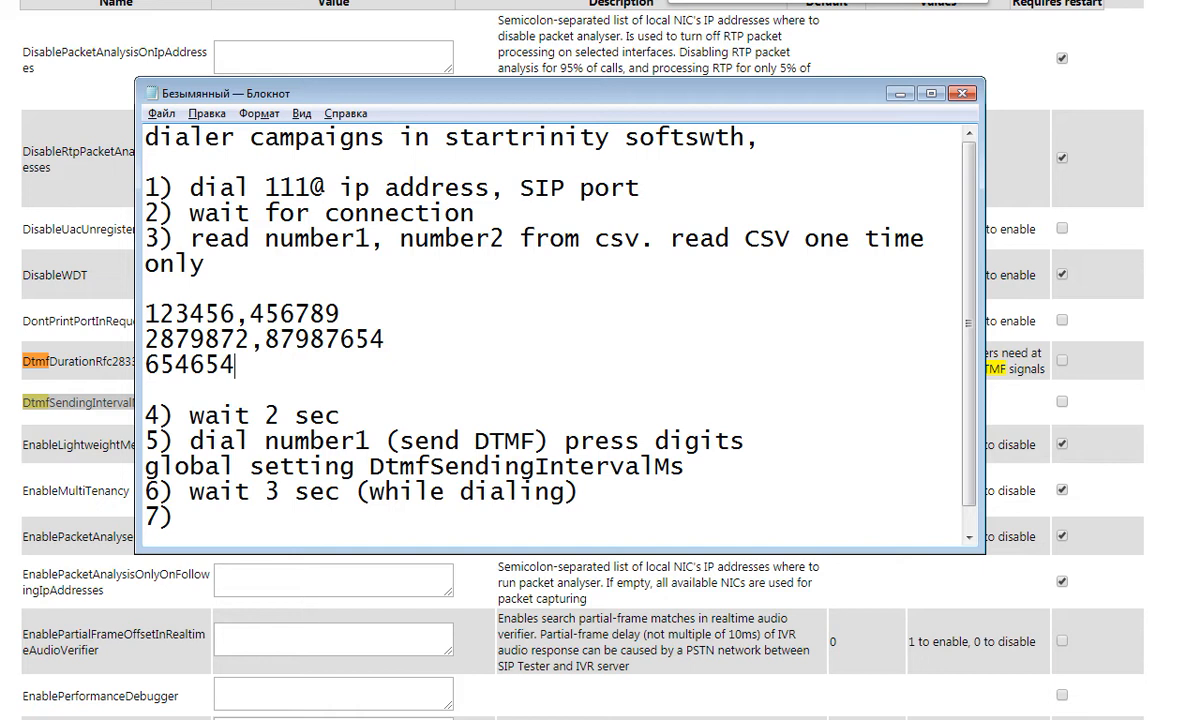
type(",64654654")
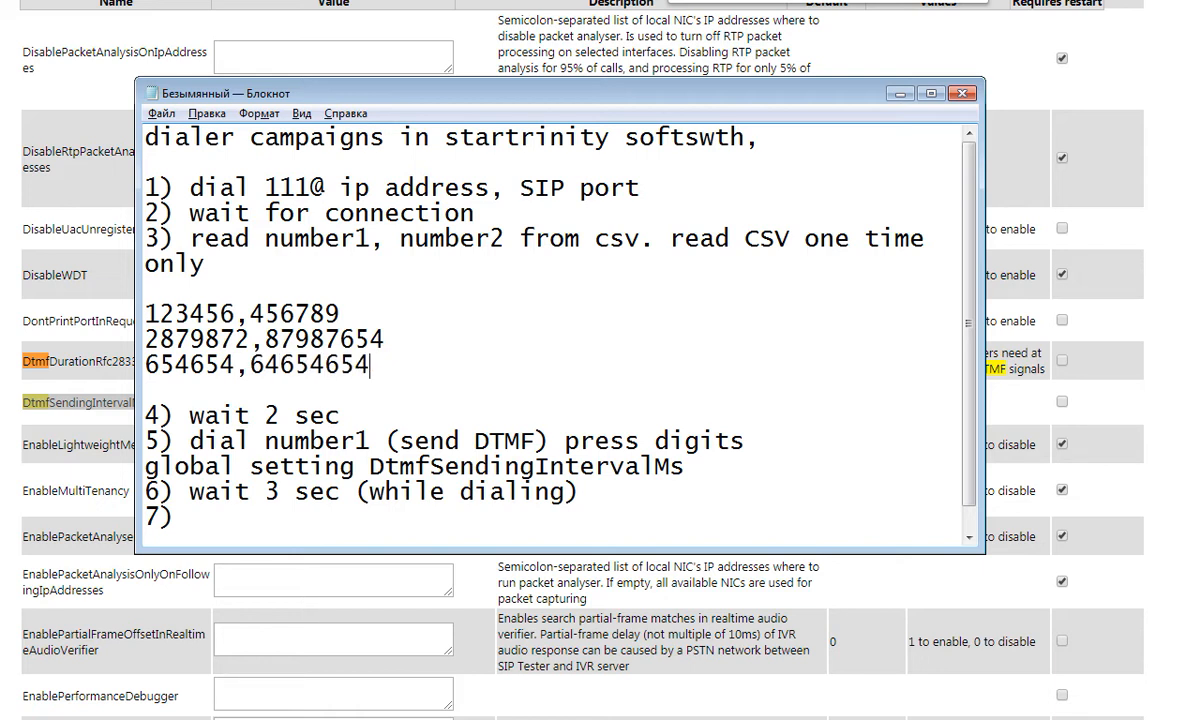
left_click_drag(184, 279, 236, 310)
left_click(397, 368)
left_click_drag(397, 368, 303, 315)
left_click(194, 297)
left_click(305, 526)
left_click_drag(145, 238, 205, 265)
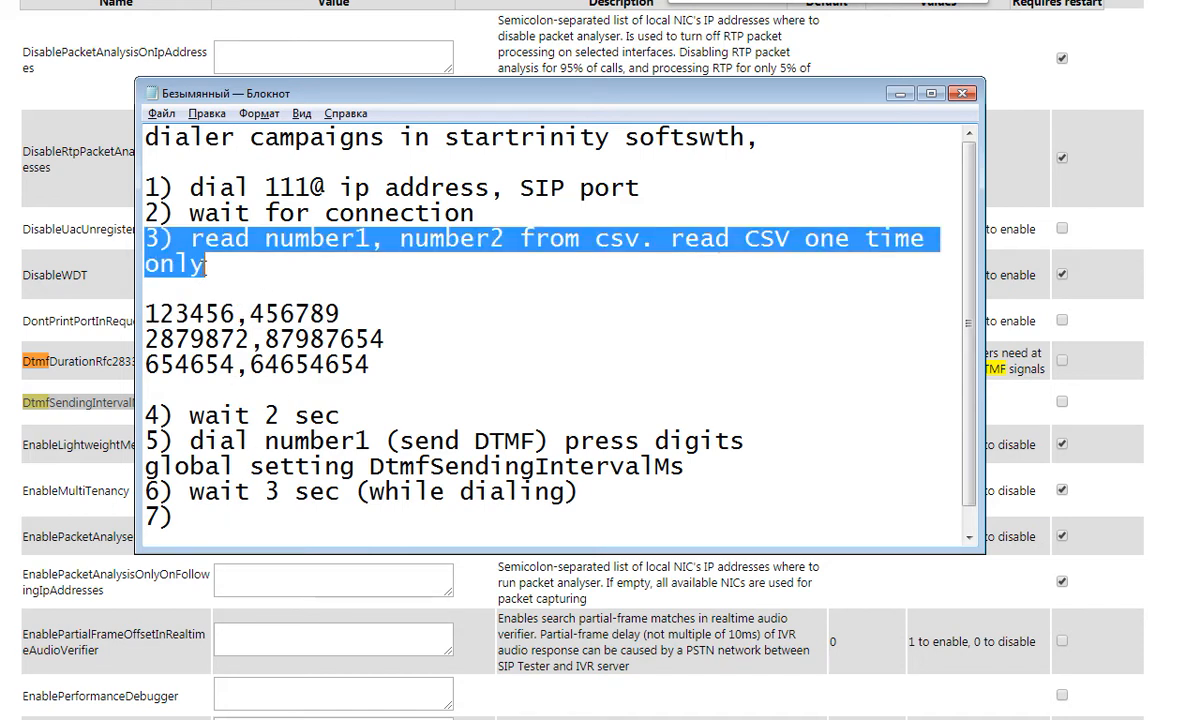
left_click(229, 516)
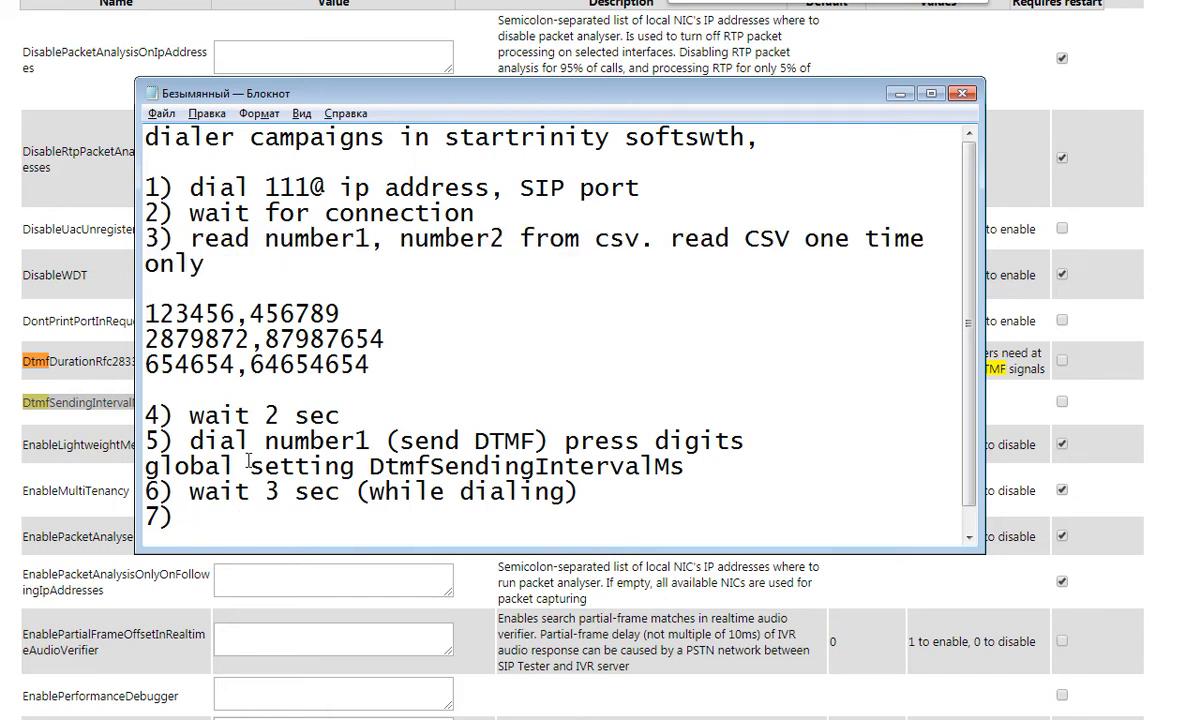
Copy item 5's text into item 7 and adapt it to read "dial number2 (send DTMF) press digits".
left_click_drag(189, 441, 369, 441)
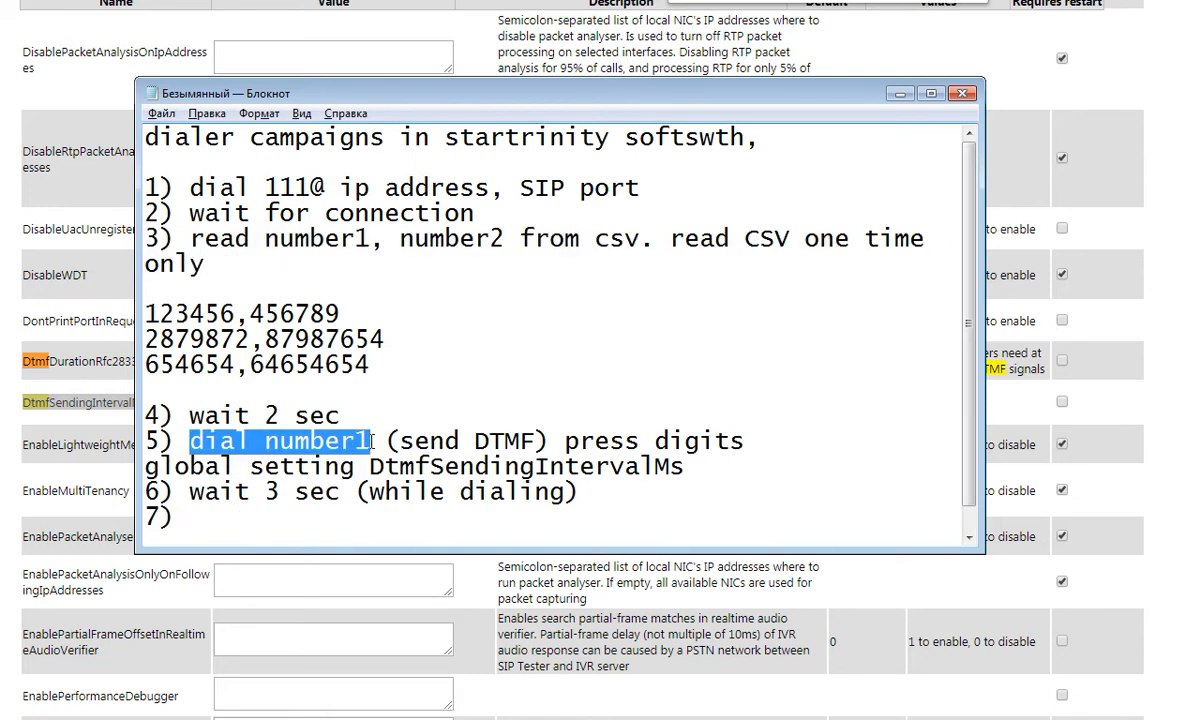
left_click(744, 441, "shift")
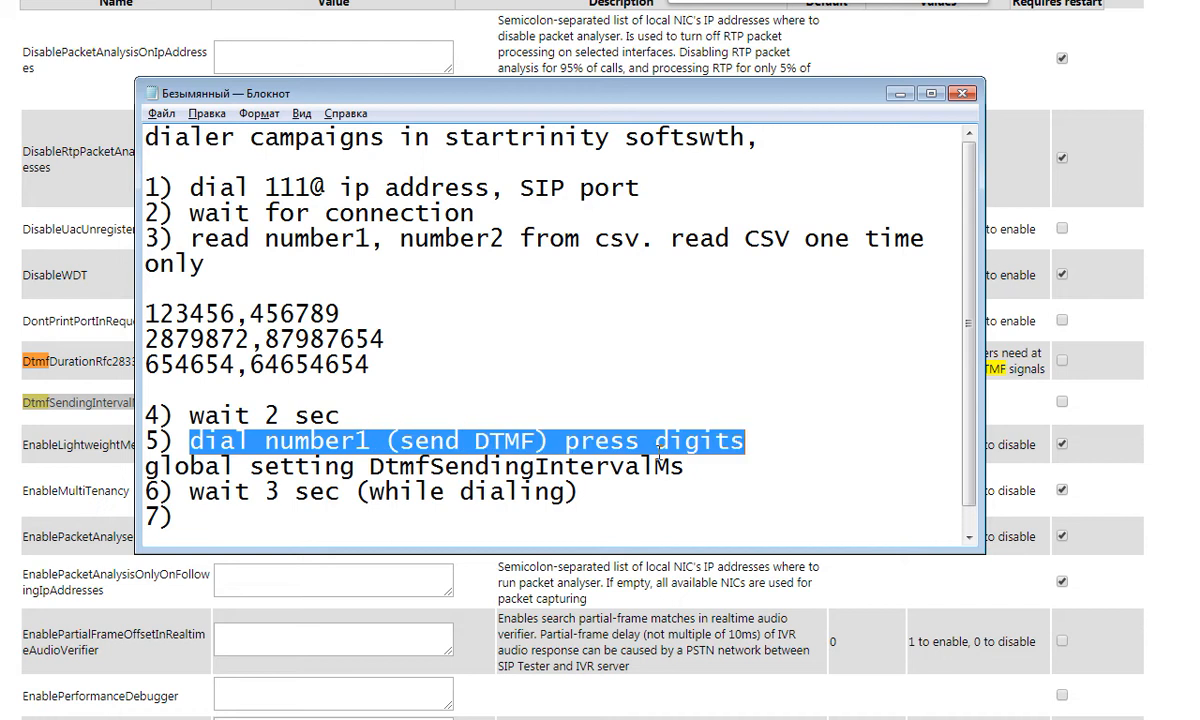
key("ctrl+c")
left_click(207, 515)
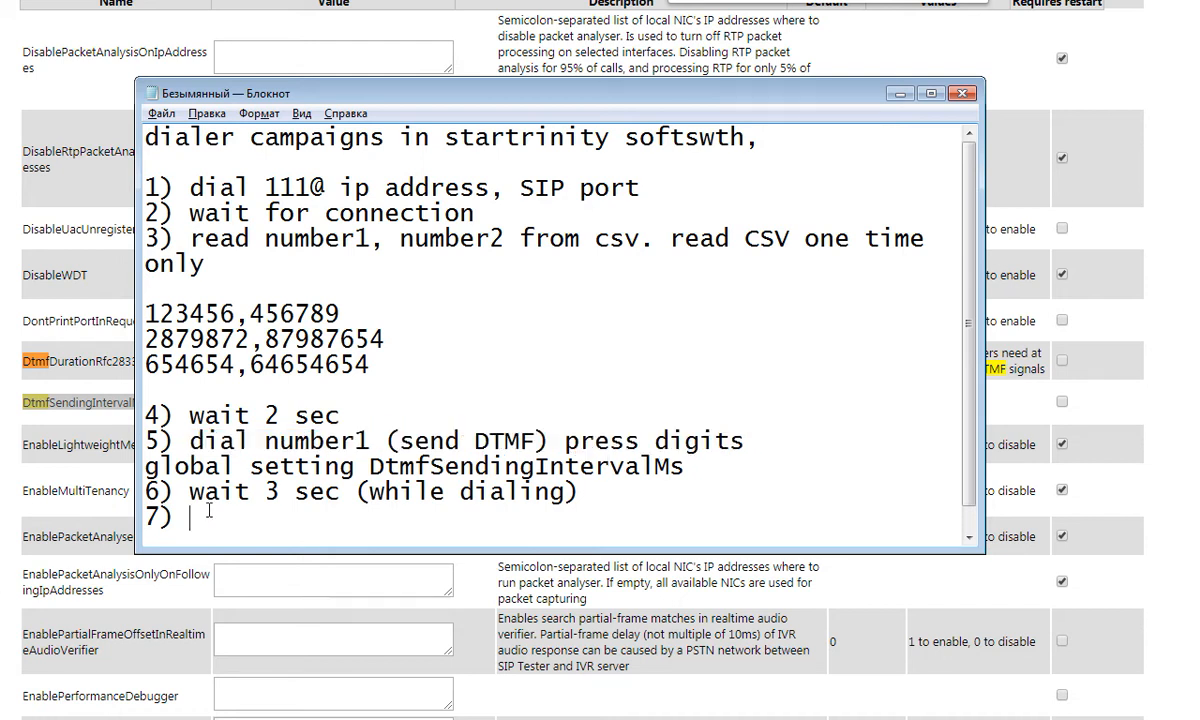
key("ctrl+v")
left_click_drag(373, 517, 363, 517)
type("2")
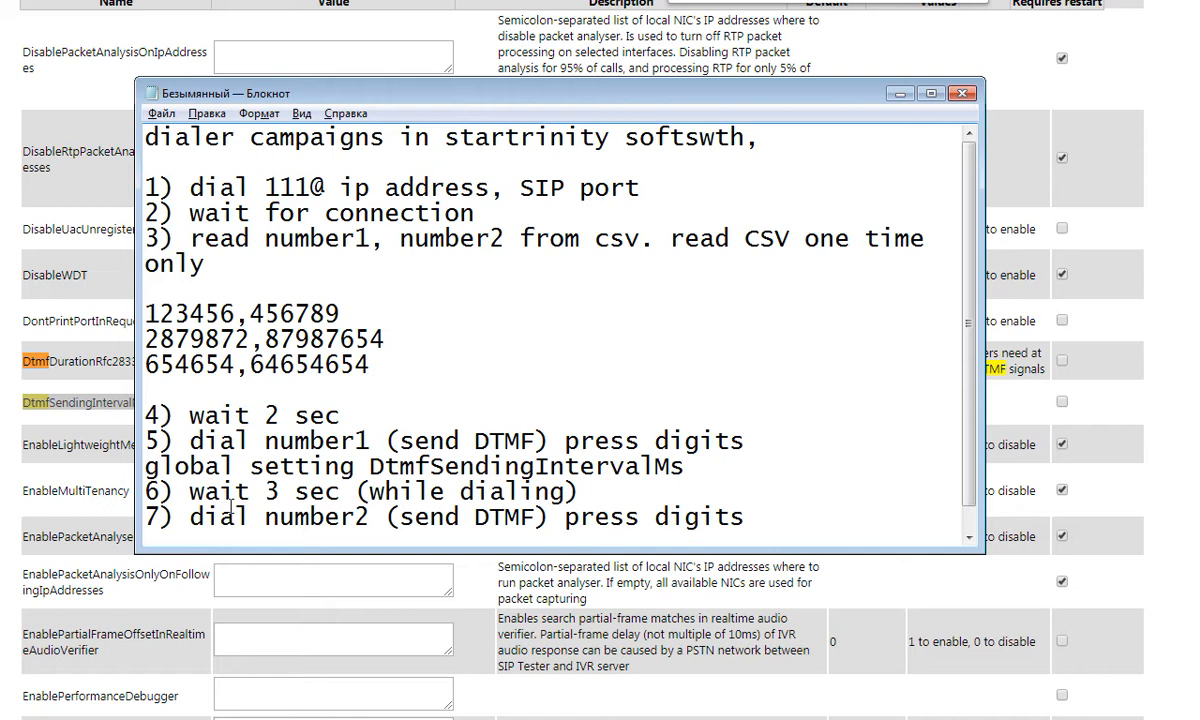
left_click_drag(178, 516, 470, 516)
scroll(460, 490, "down", 1)
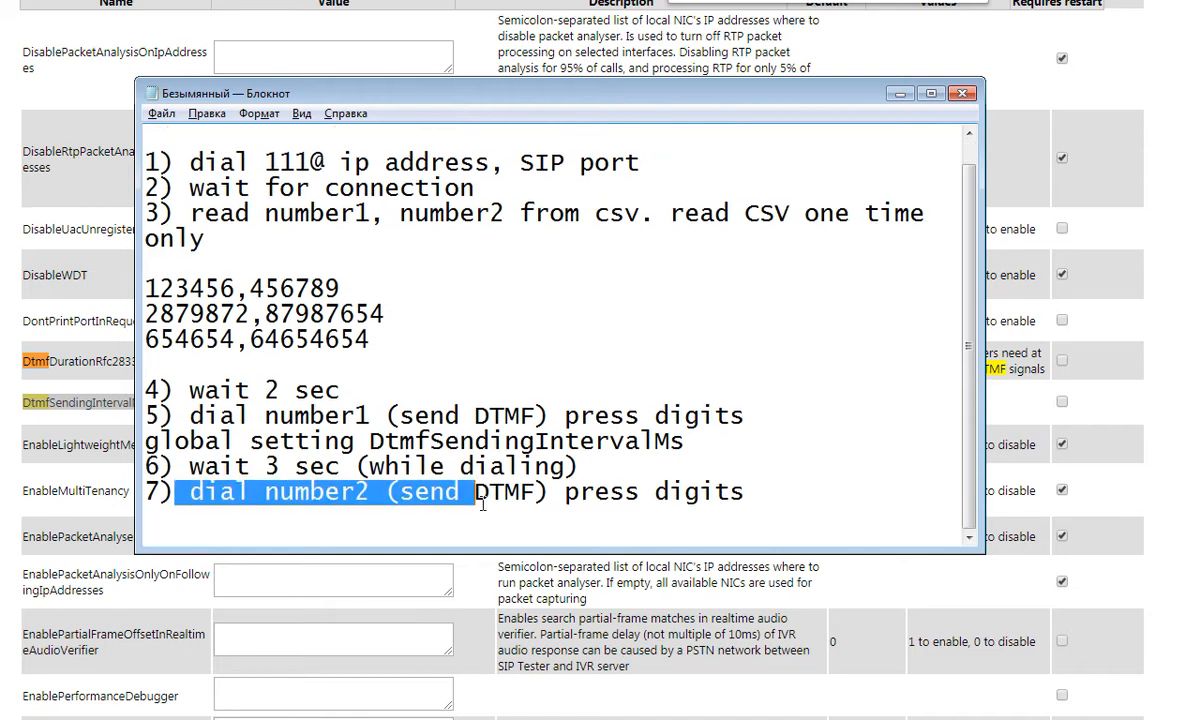
Copy item 6 to a new line below item 7 and renumber the copy as 8), reading "wait 3 sec (while dialing)".
left_click(760, 494)
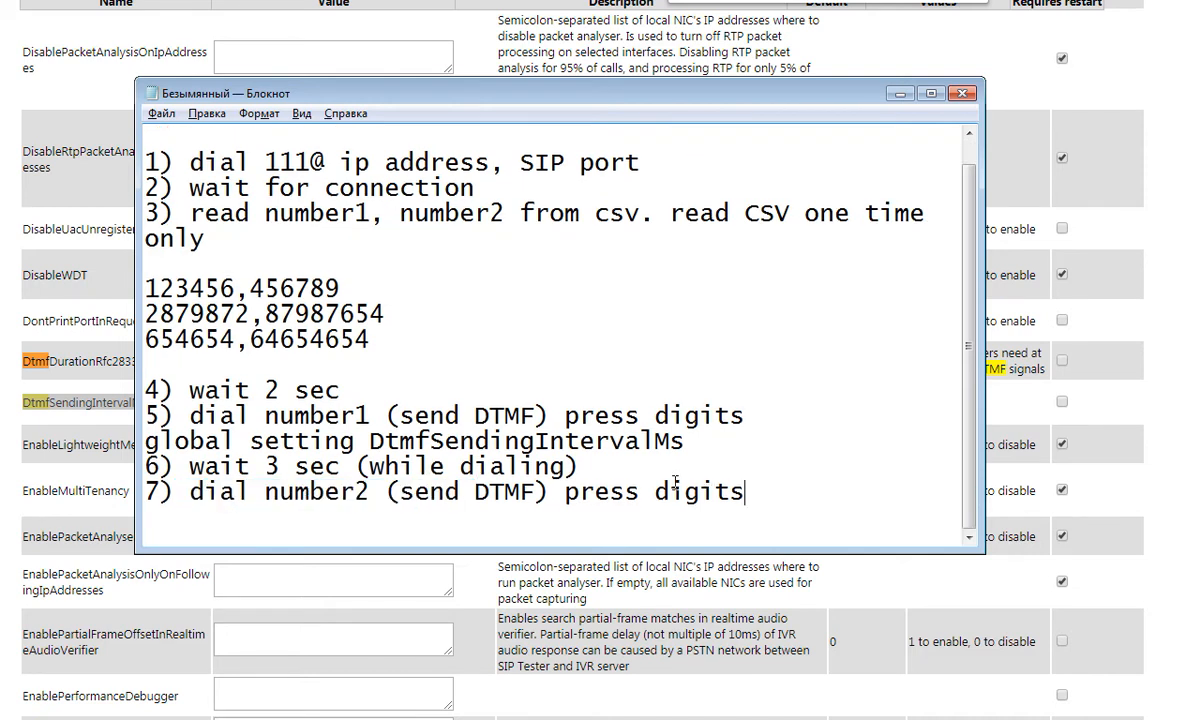
key("Return")
left_click_drag(207, 447, 136, 458)
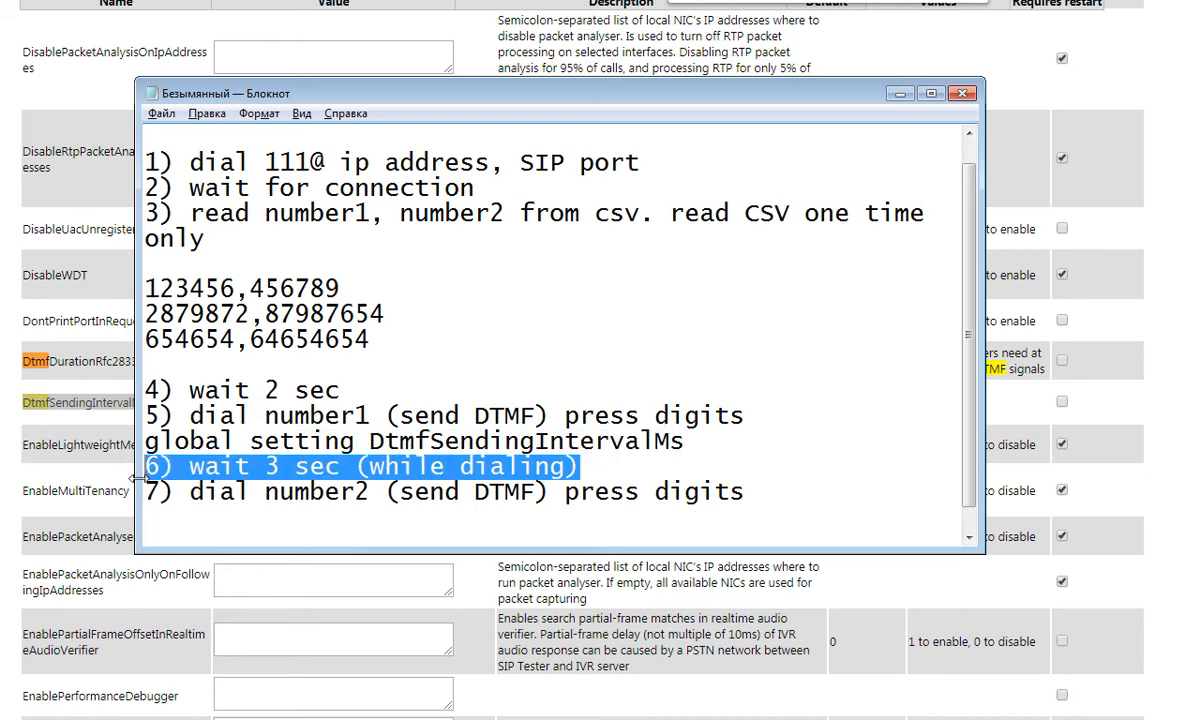
key("ctrl+c")
left_click(168, 518)
key("ctrl+v")
key("Home")
key("shift+Right")
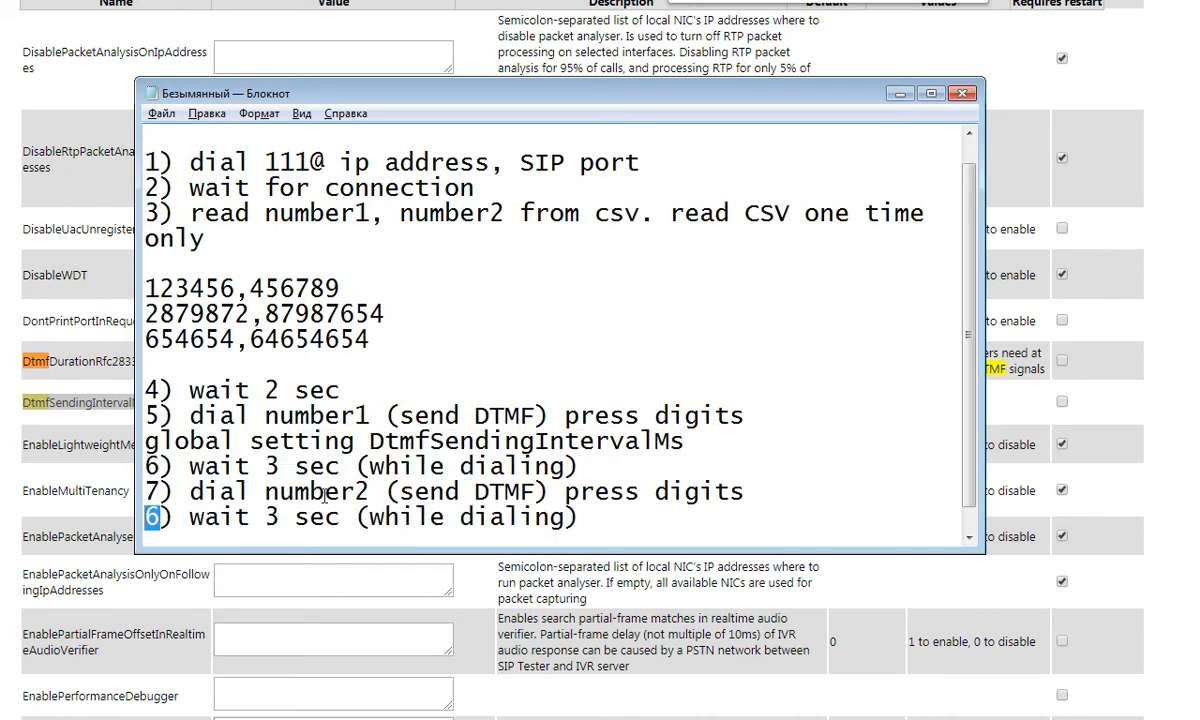
type("8")
Set the wait time in item 6 to 5 sec.
left_click_drag(189, 466, 264, 464)
left_click(328, 468)
type("5")
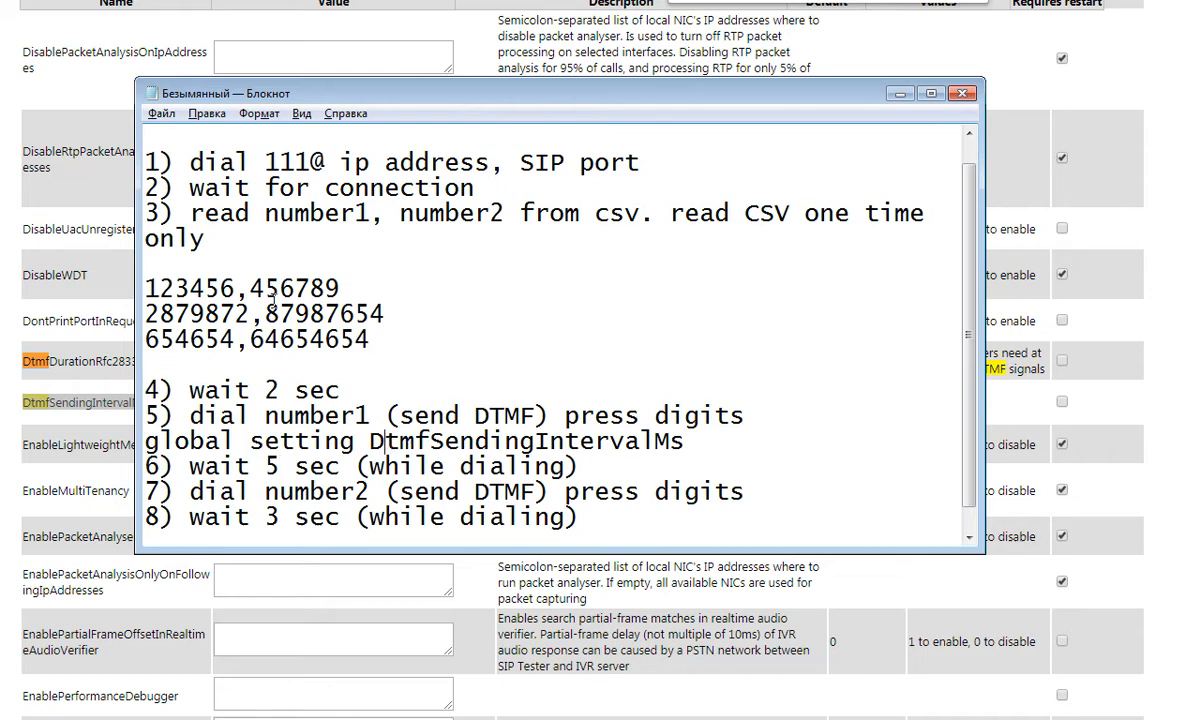
Append "(def. 200ms)" after DtmfSendingIntervalMs on the global setting line.
left_click_drag(246, 313, 158, 313)
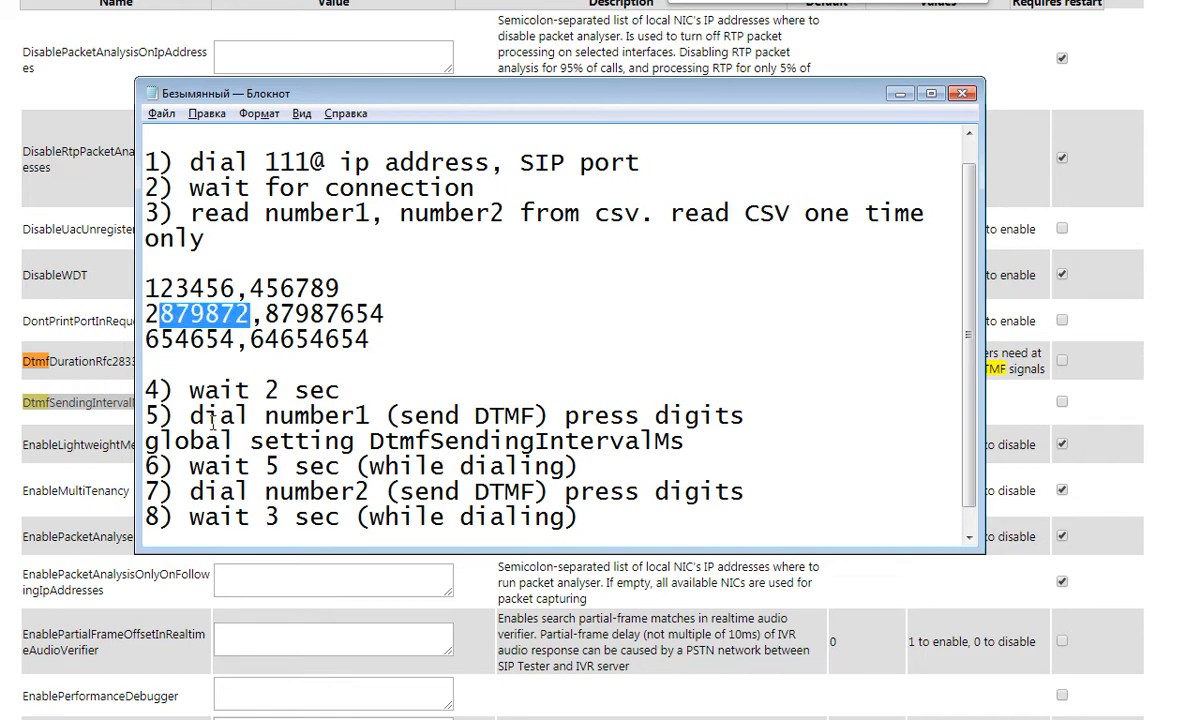
left_click(682, 440)
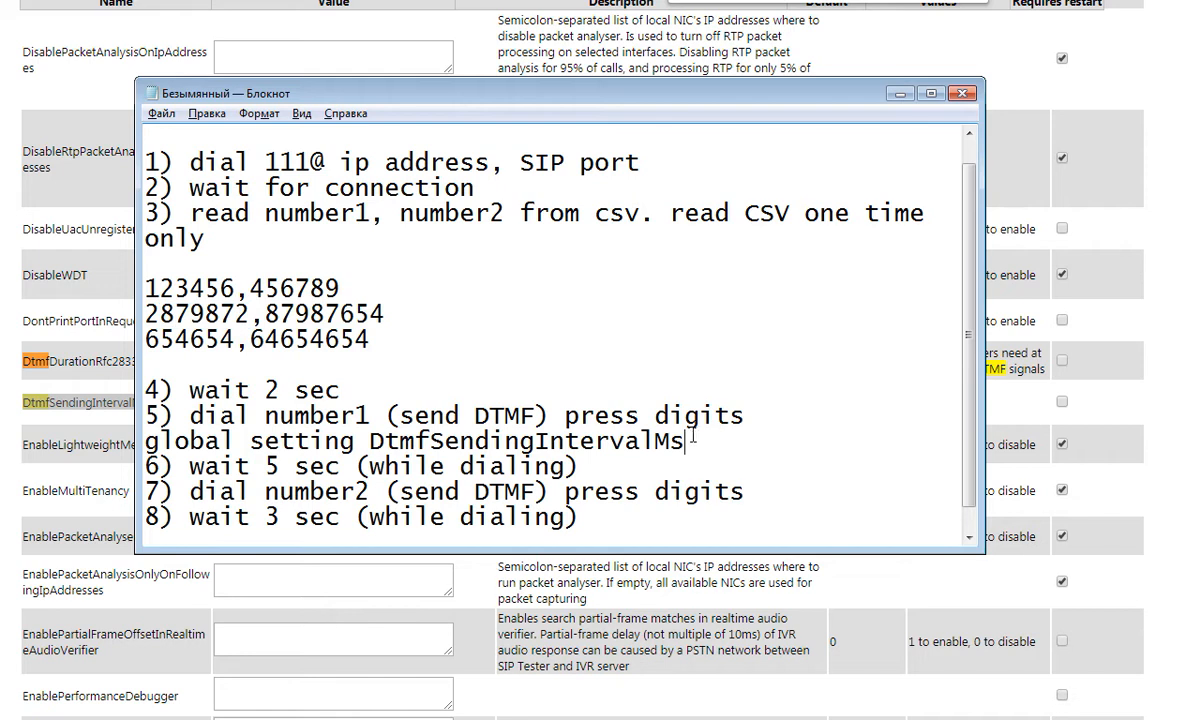
type("(def")
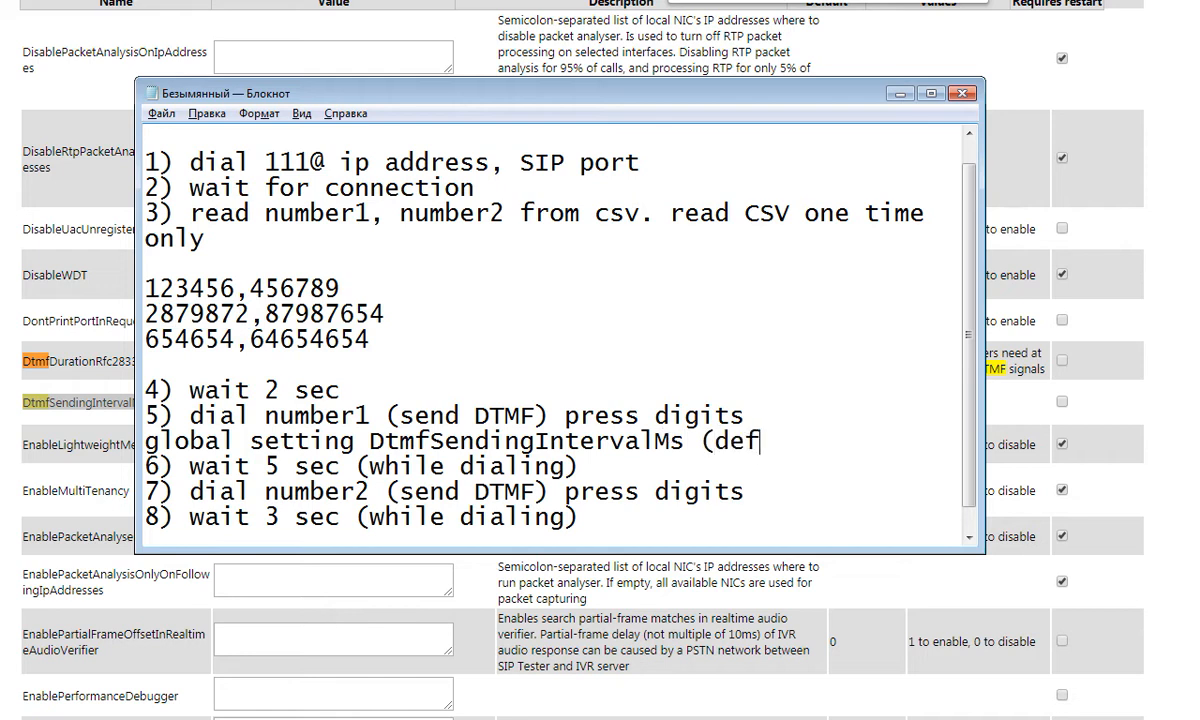
type(". 200ms)")
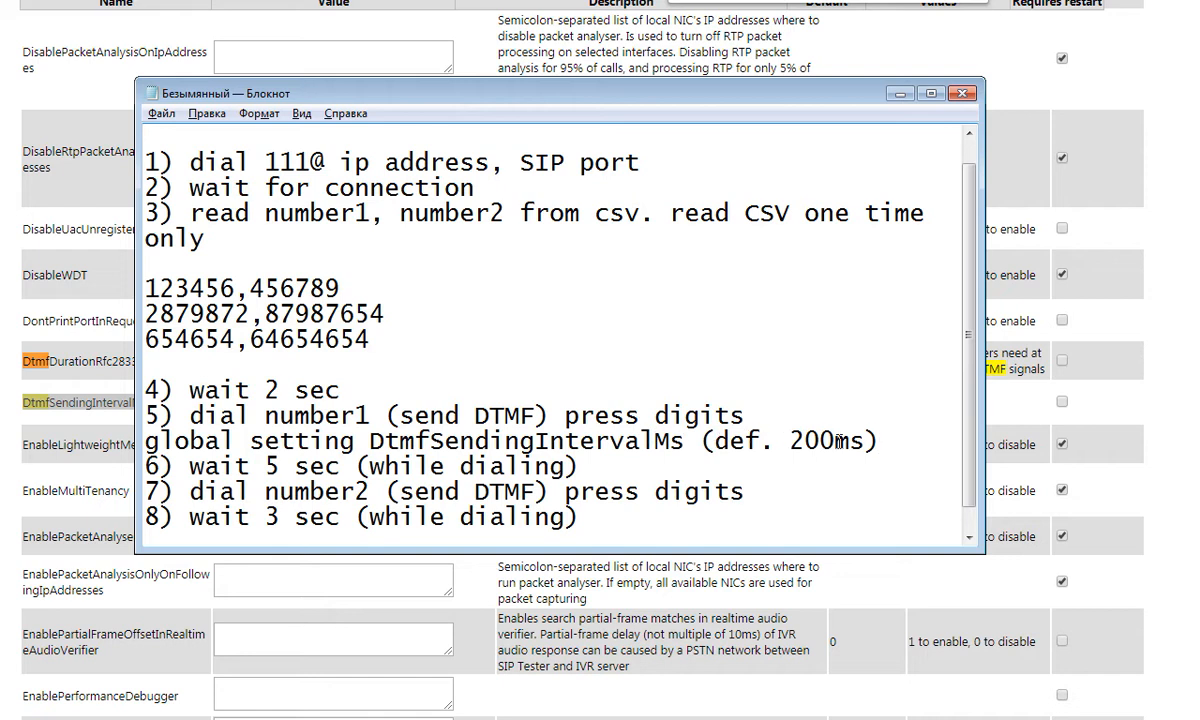
left_click_drag(264, 314, 344, 315)
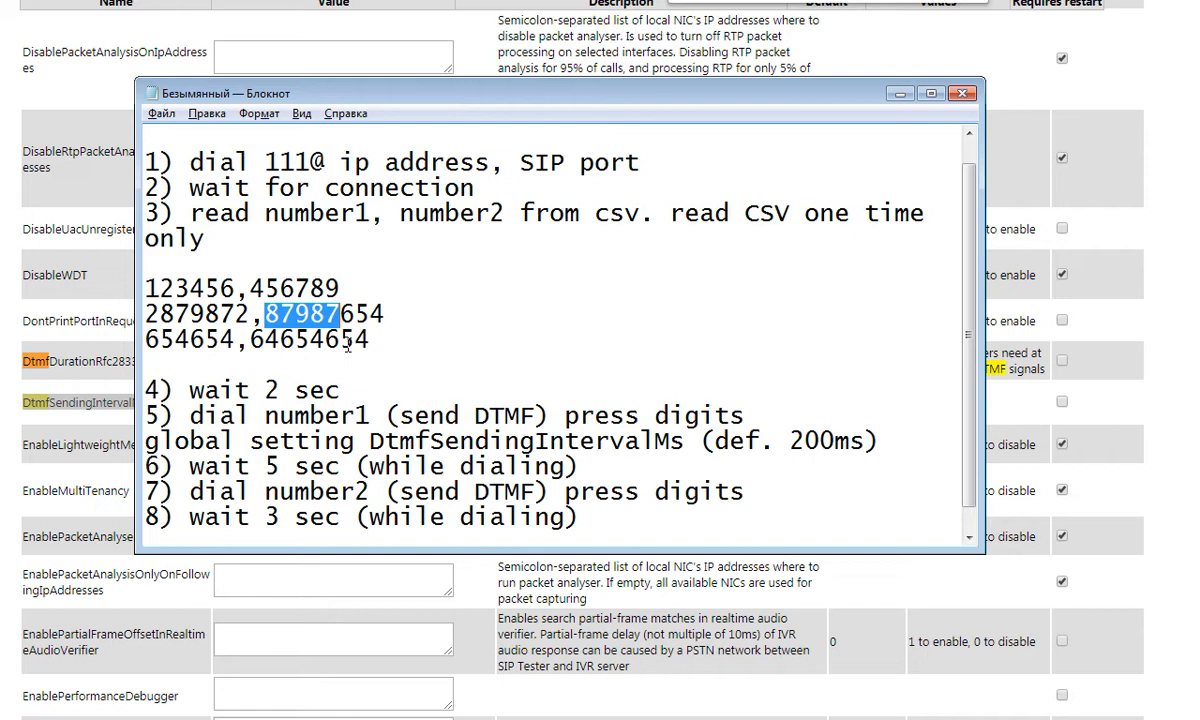
left_click_drag(264, 466, 310, 466)
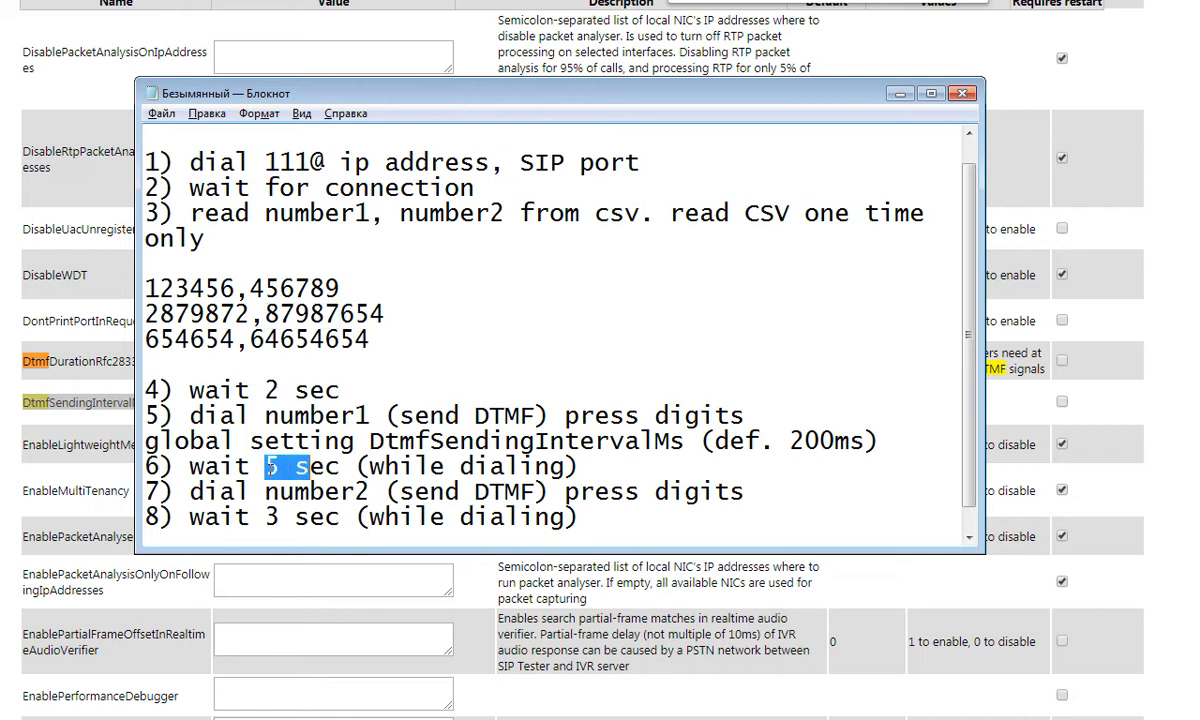
scroll(254, 471, "down", 1)
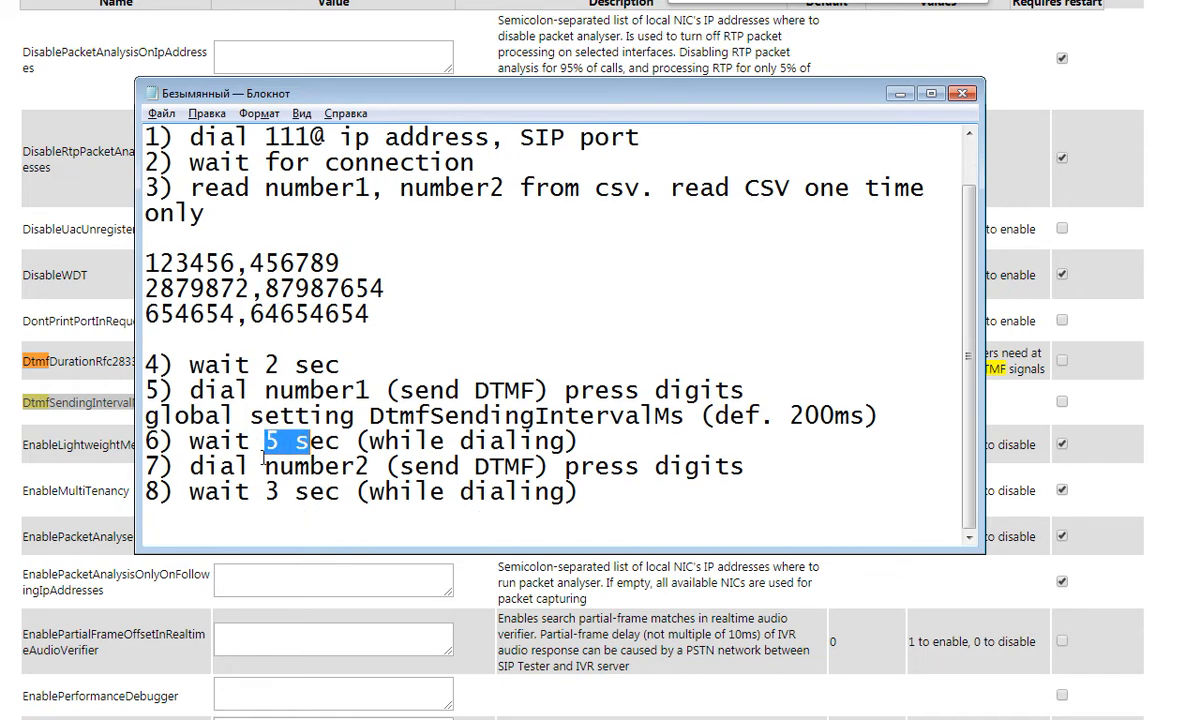
left_click(264, 466)
left_click_drag(264, 466, 341, 440)
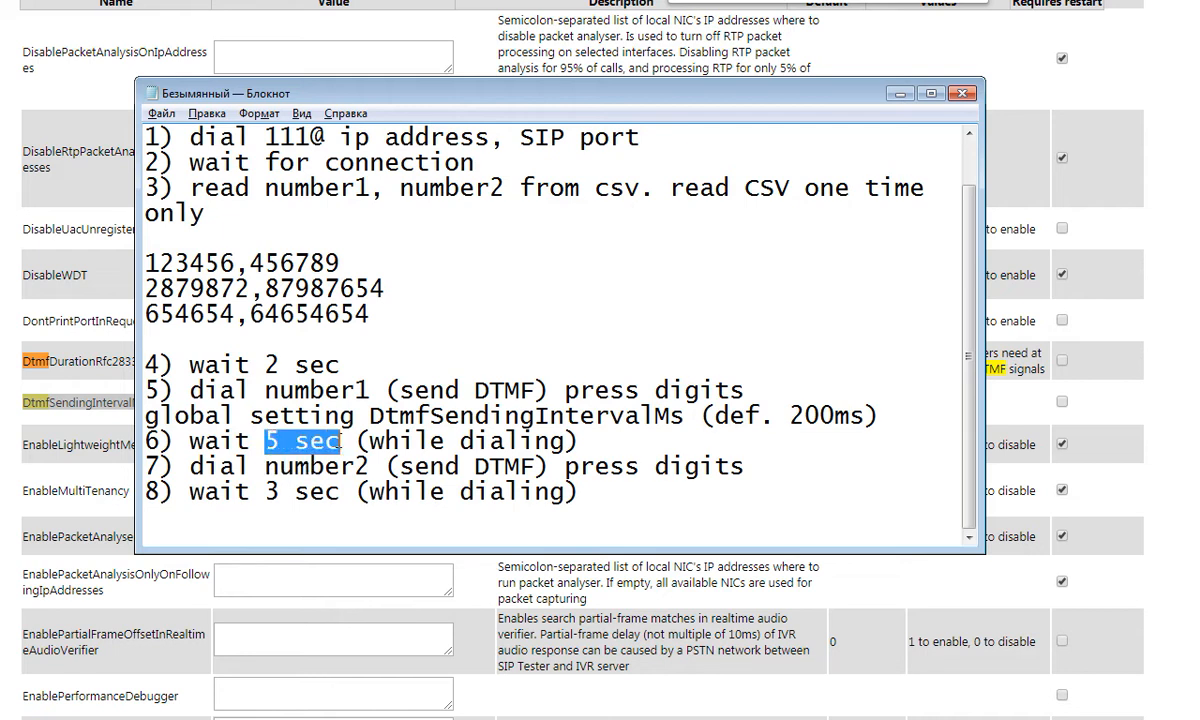
Append # to the second number on the second sample CSV line in the notes.
left_click(424, 289)
left_click_drag(264, 289, 384, 289)
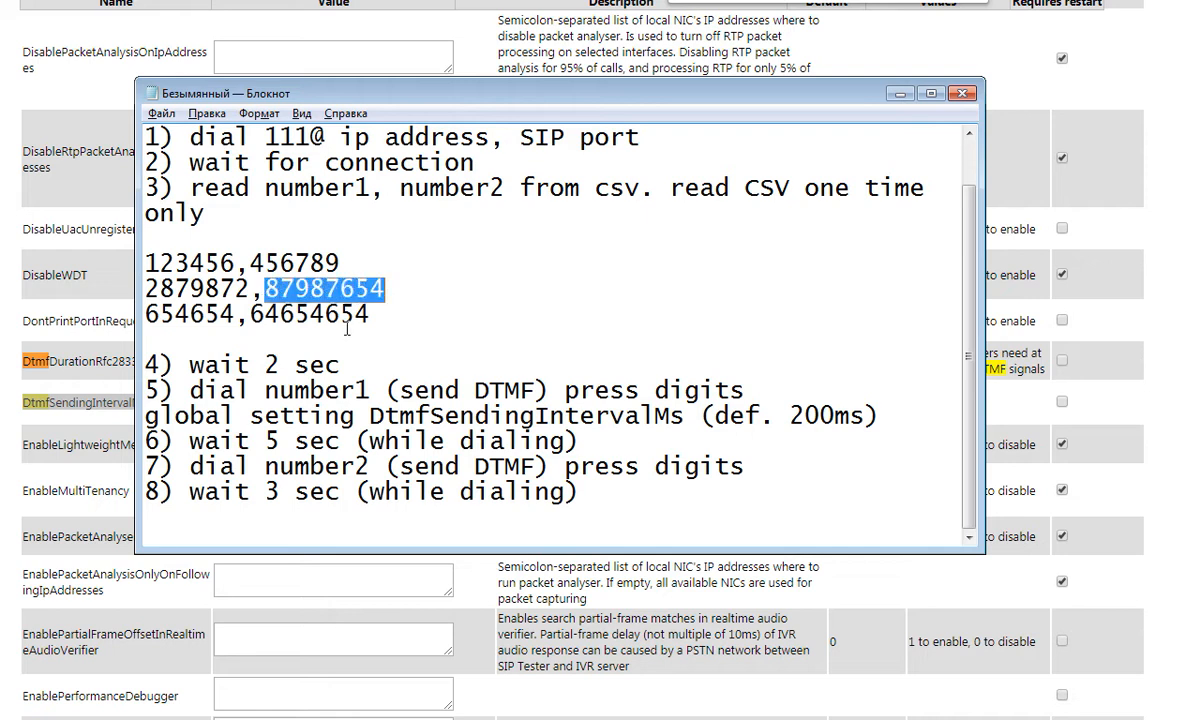
left_click(384, 289)
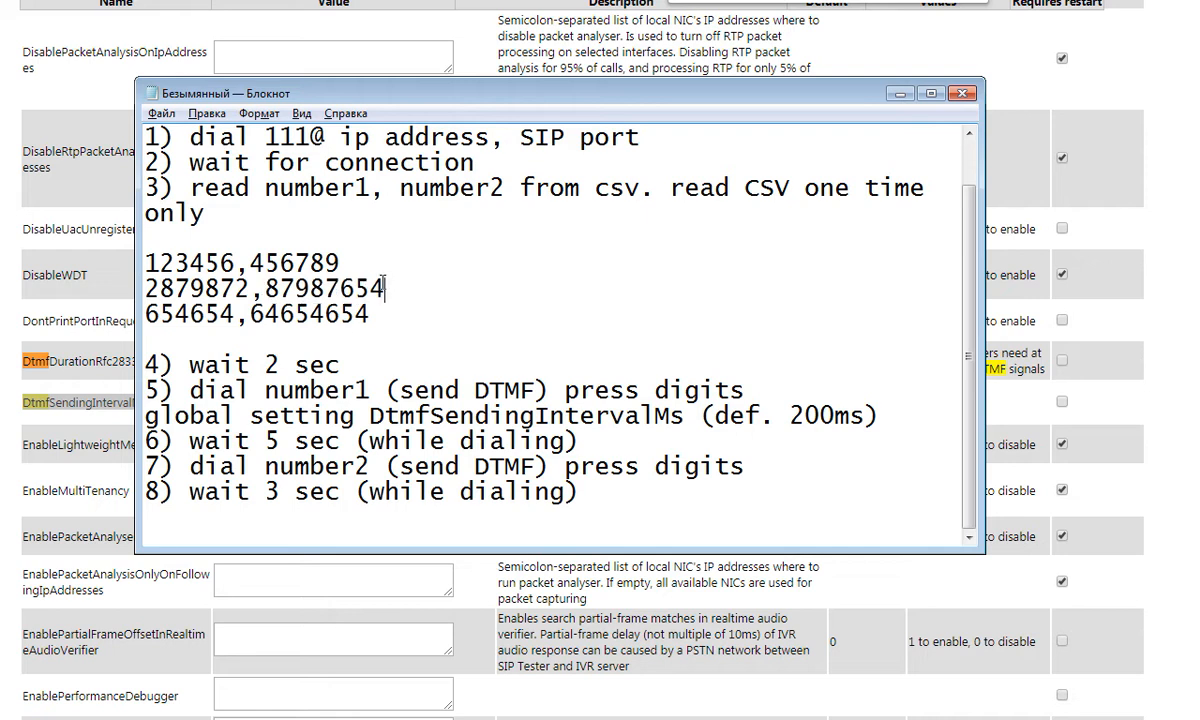
type("#")
left_click_drag(384, 276, 400, 290)
key("Delete")
type("#")
Add item 9) below item 8, reading "play music/ivr/ wav file".
left_click(611, 491)
key("Return")
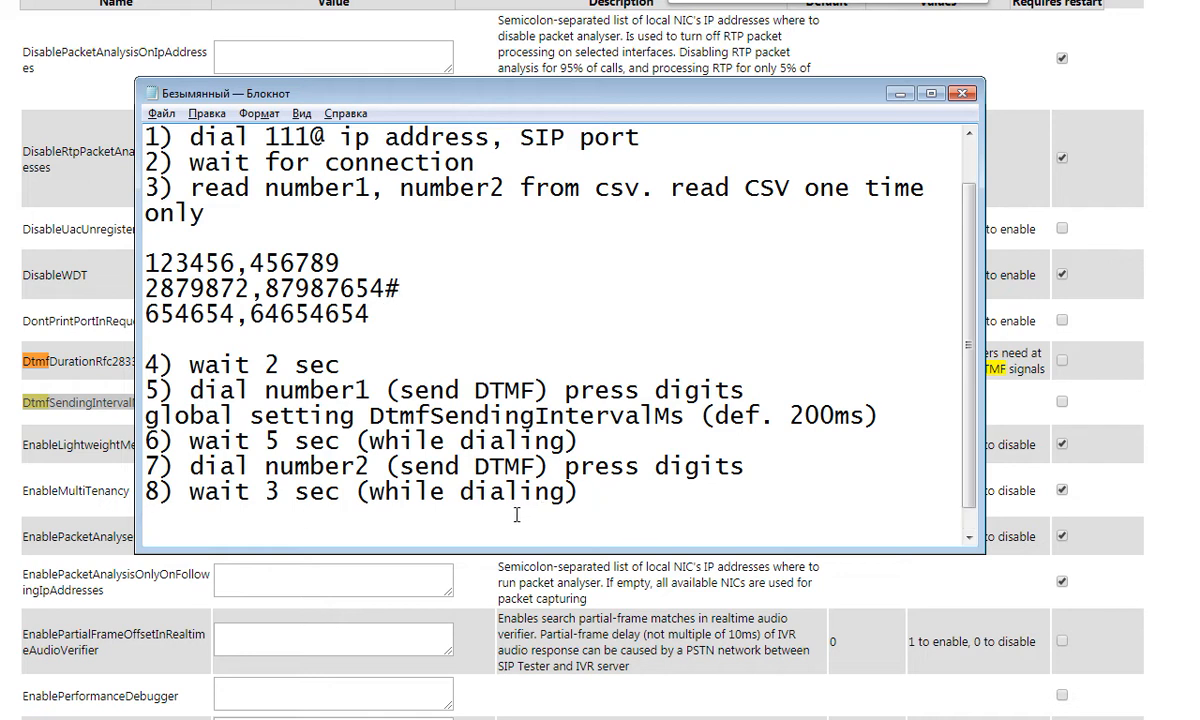
type("9) play ")
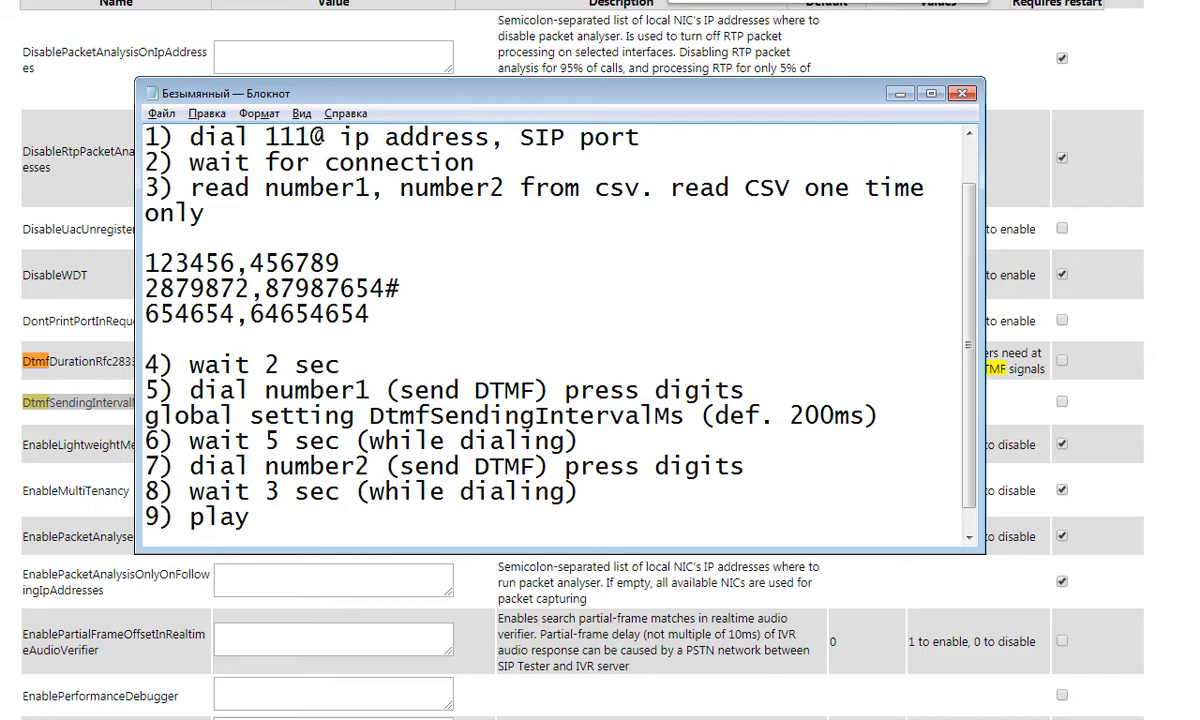
type("music/ivr/")
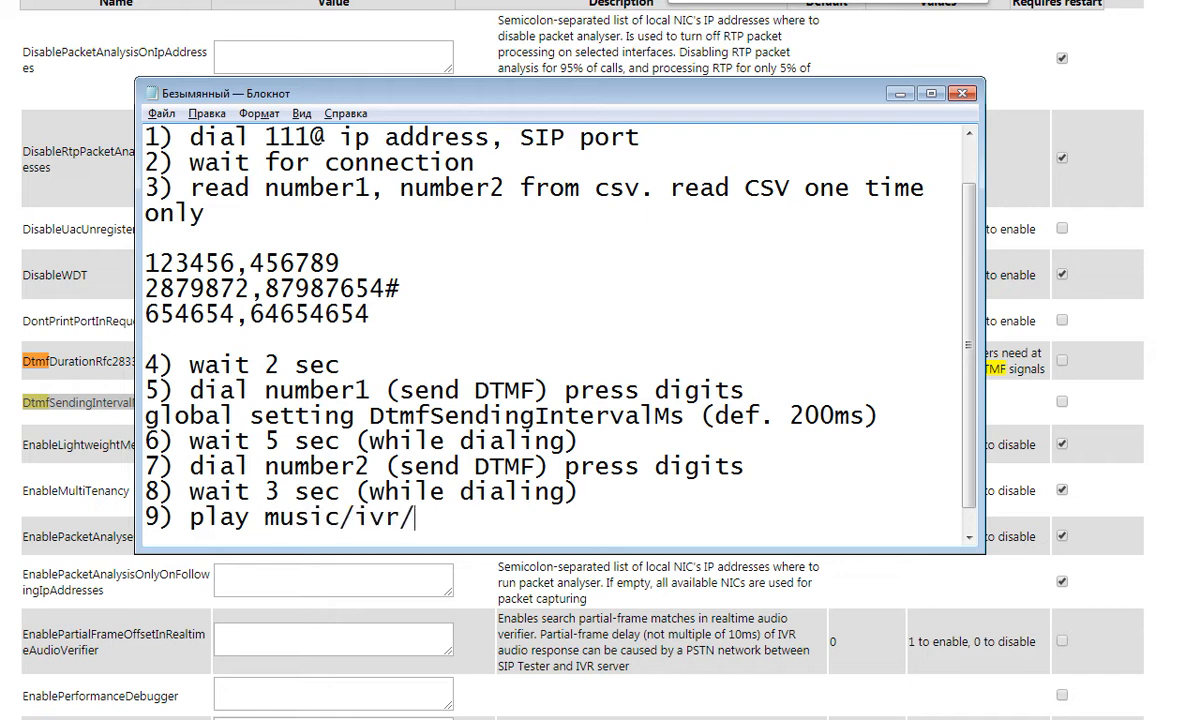
type(" wav file")
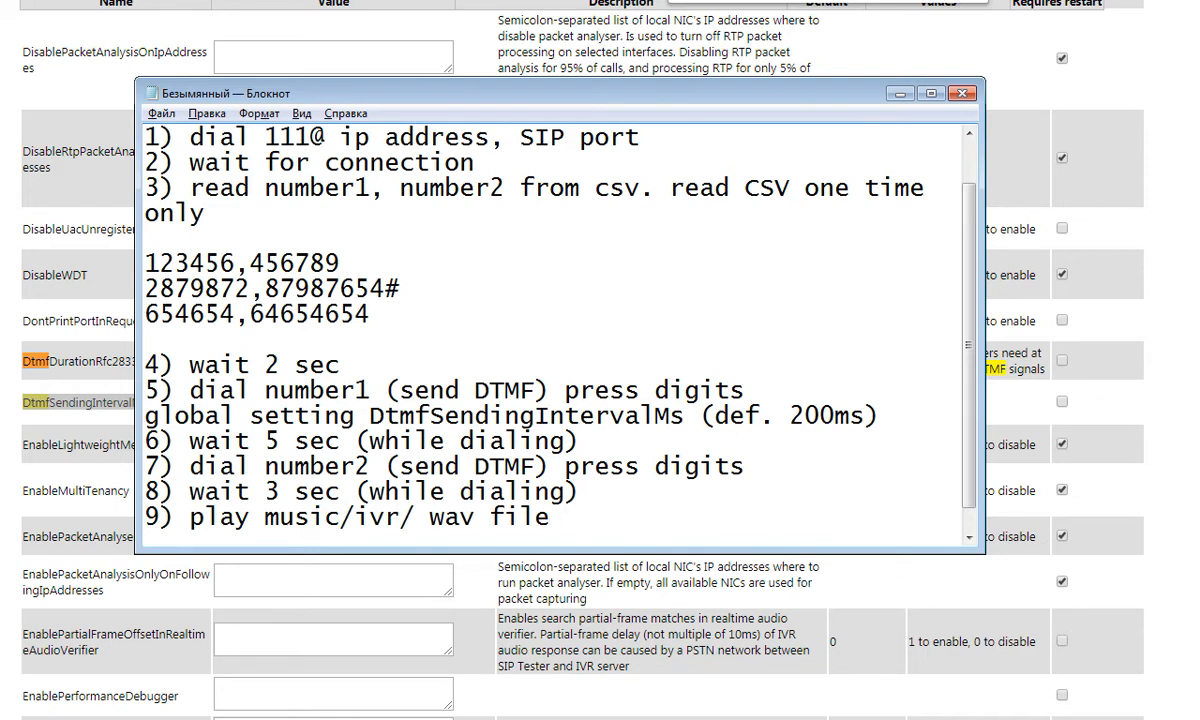
Append "(max time = 5 min)" to item 9 and leave an empty line below it.
key("Return")
key("Up")
key("End")
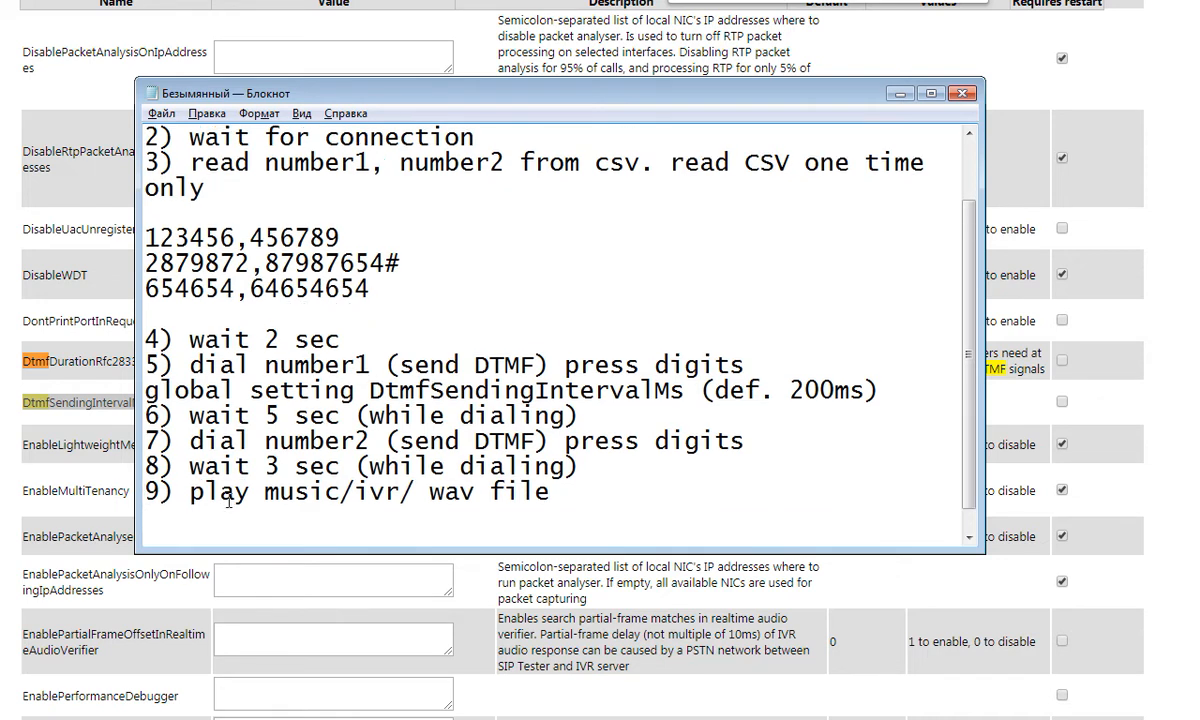
type("(max time")
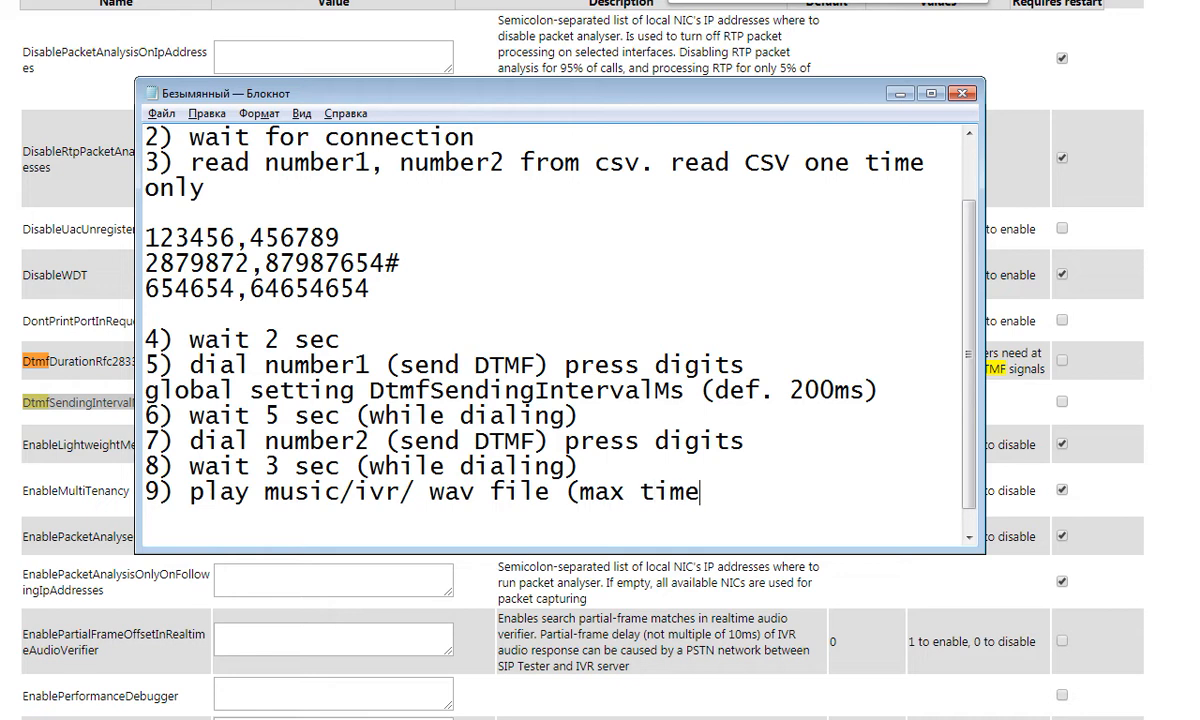
type(" = 5")
key("BackSpace")
type("5 min)")
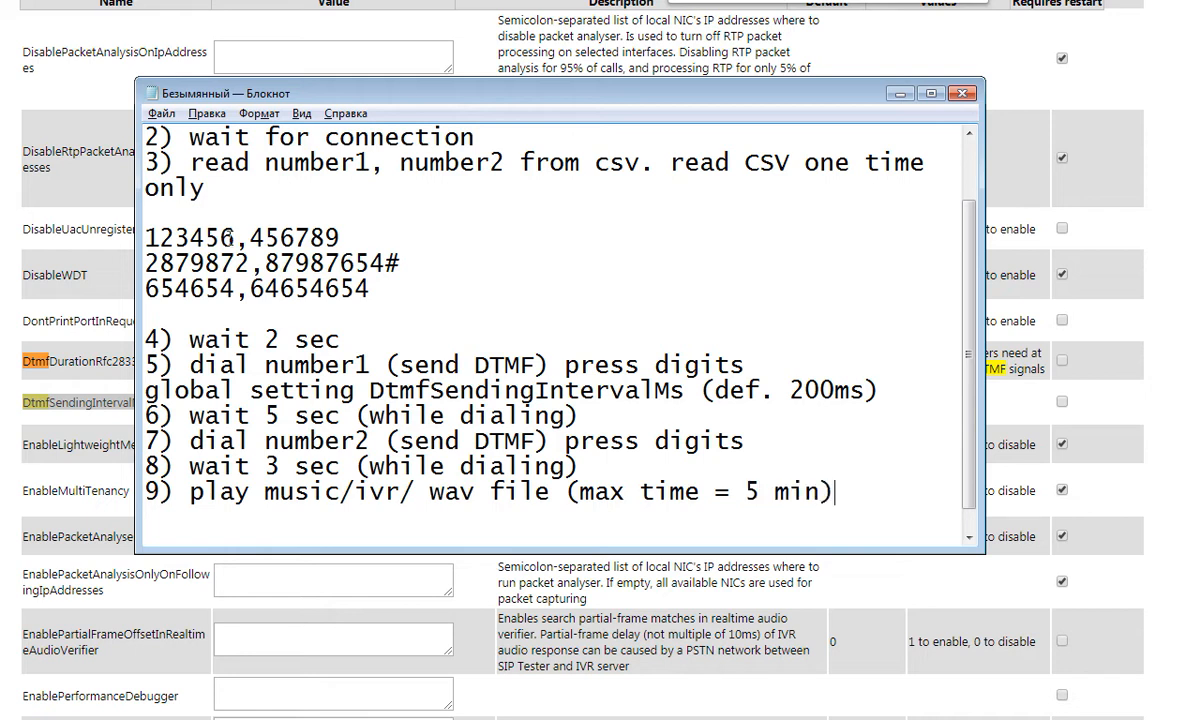
Copy the three sample CSV lines of number pairs from the notes.
left_click(311, 178)
left_click(146, 238)
left_click_drag(369, 286, 104, 230)
left_click(372, 270)
left_click(410, 268)
left_click_drag(370, 289, 135, 245)
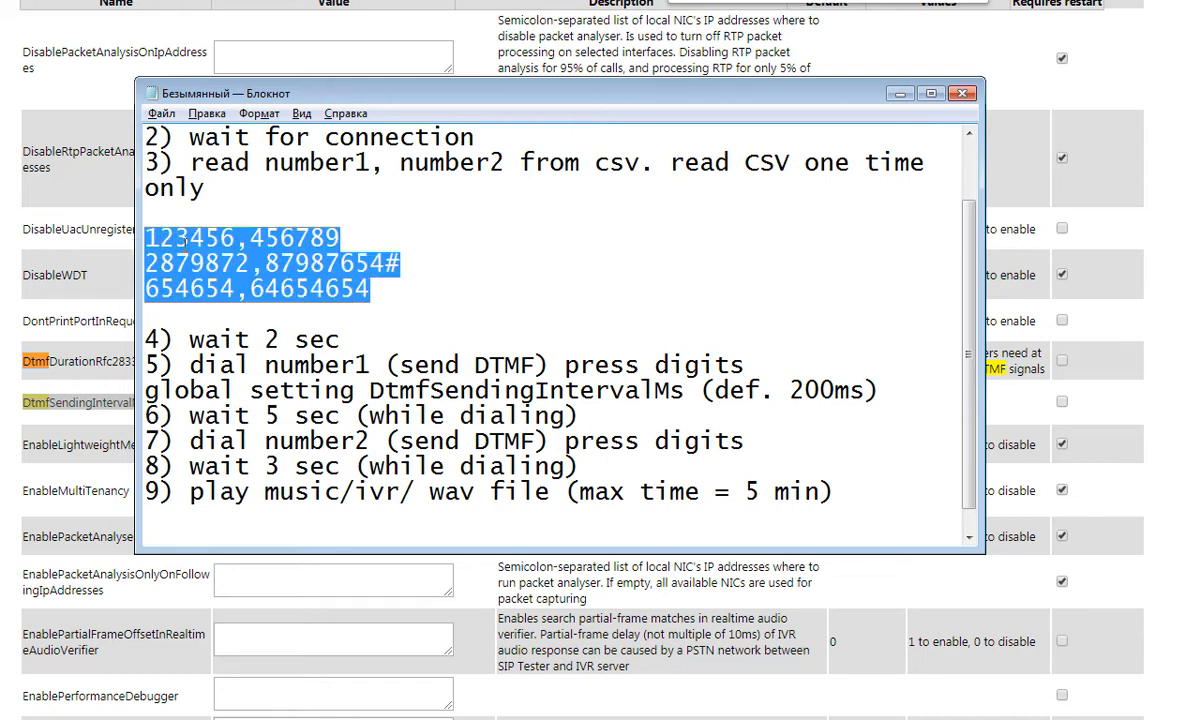
right_click(184, 238)
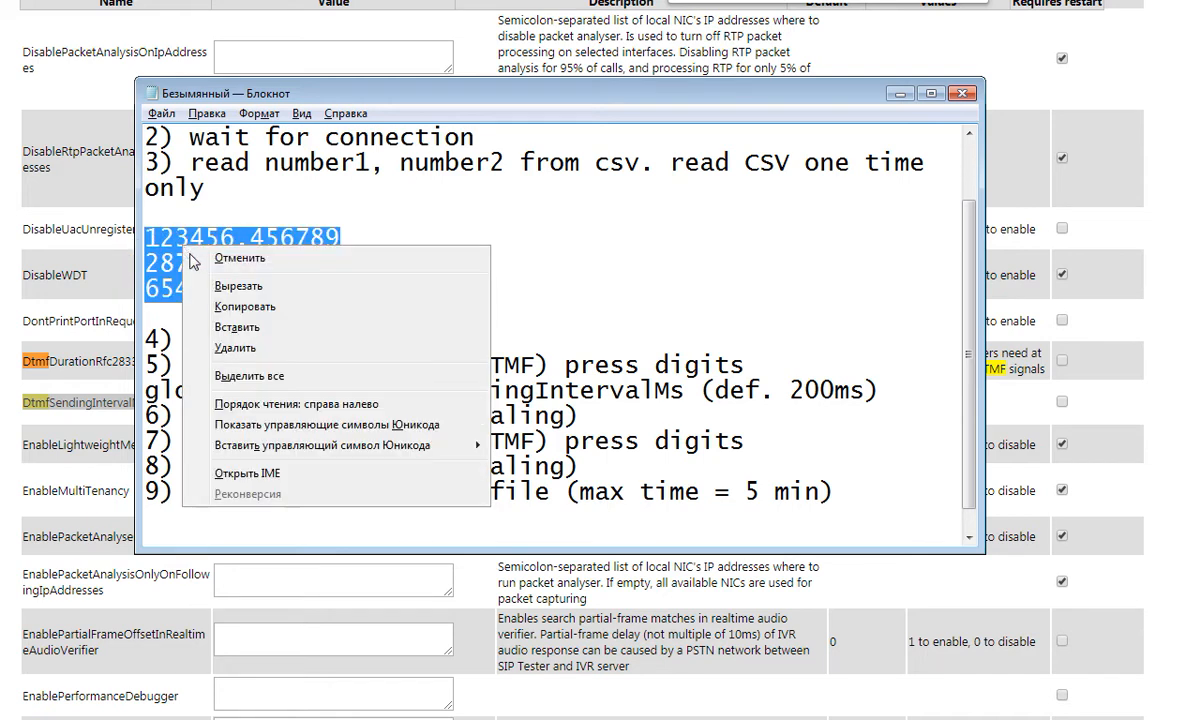
left_click(237, 313)
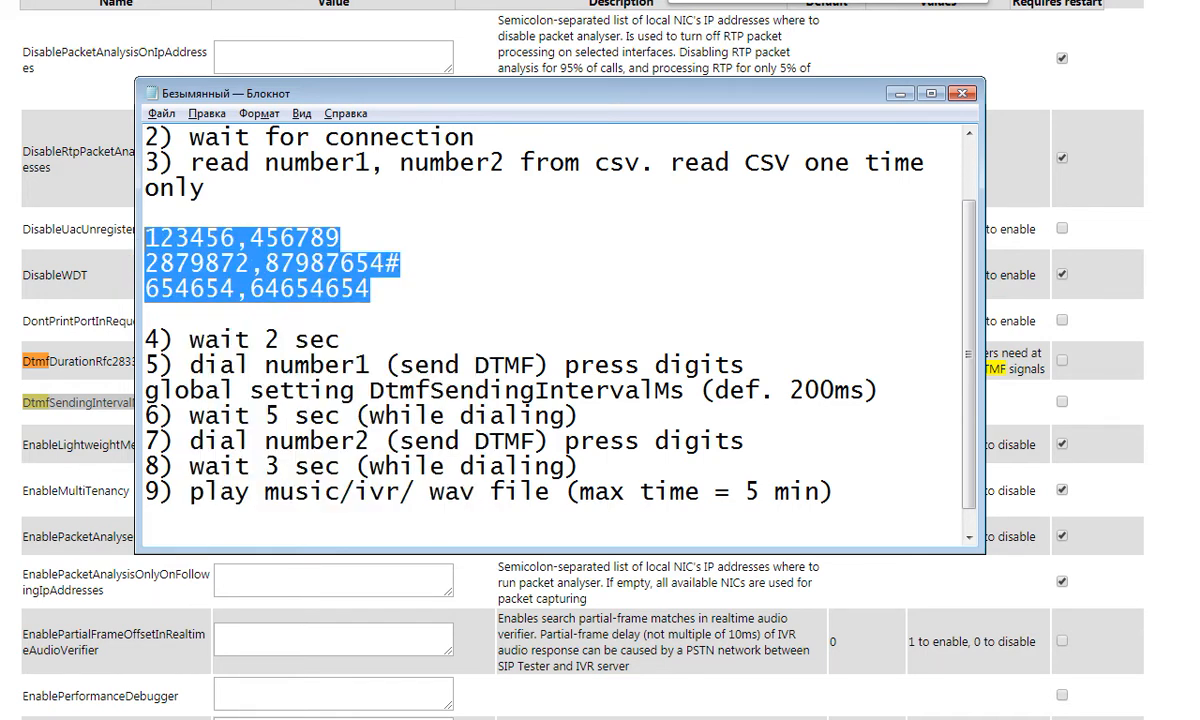
Switch to the netherlands3.startrinity.com remote desktop, enlarge its window and browse to Local Disk (C:) in File Explorer.
key("alt+Tab")
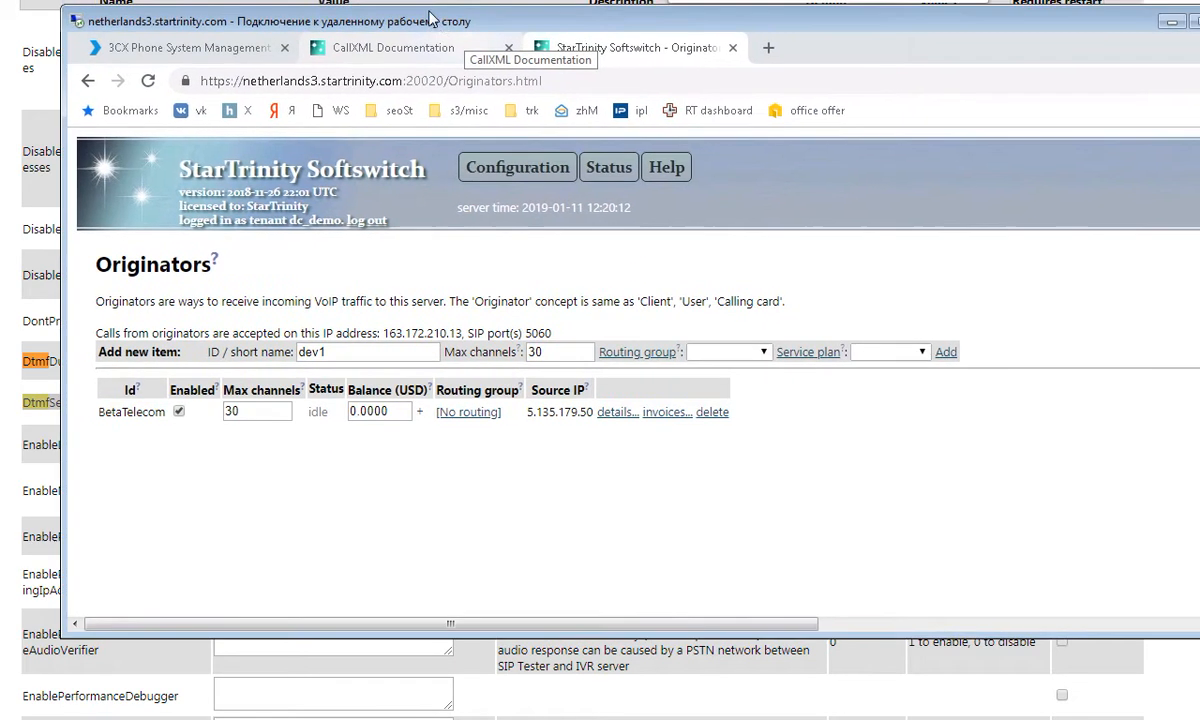
left_click_drag(429, 12, 368, 7)
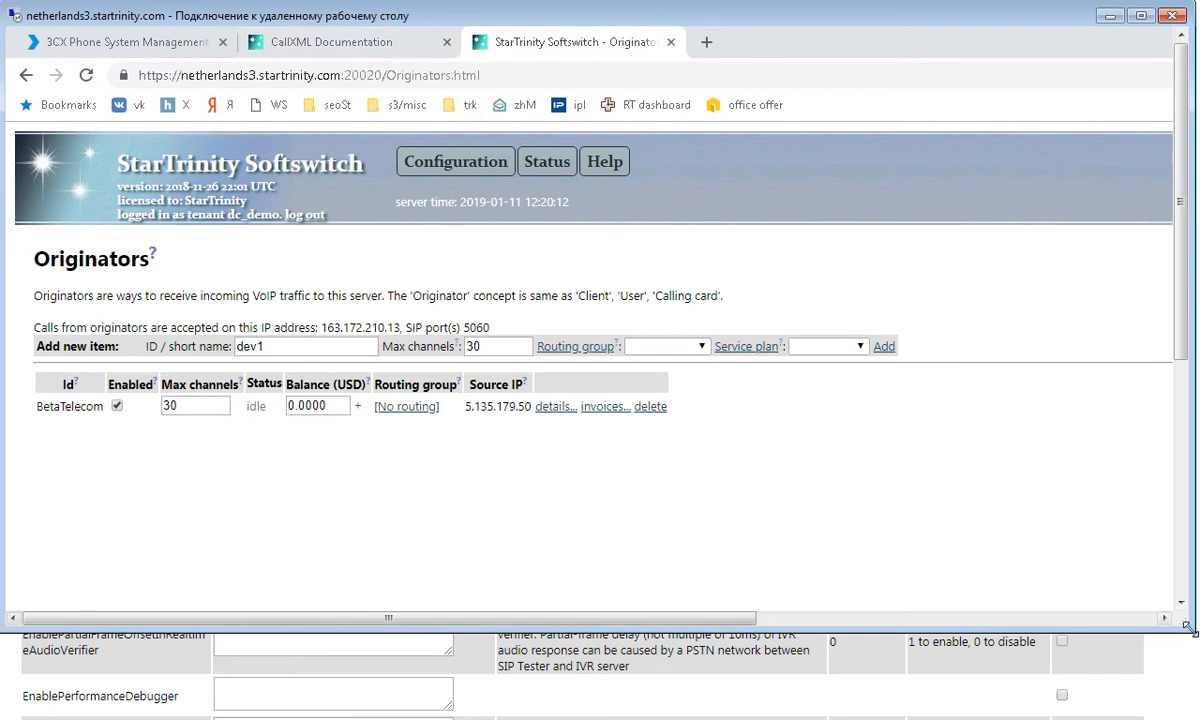
left_click_drag(1193, 641, 1199, 714)
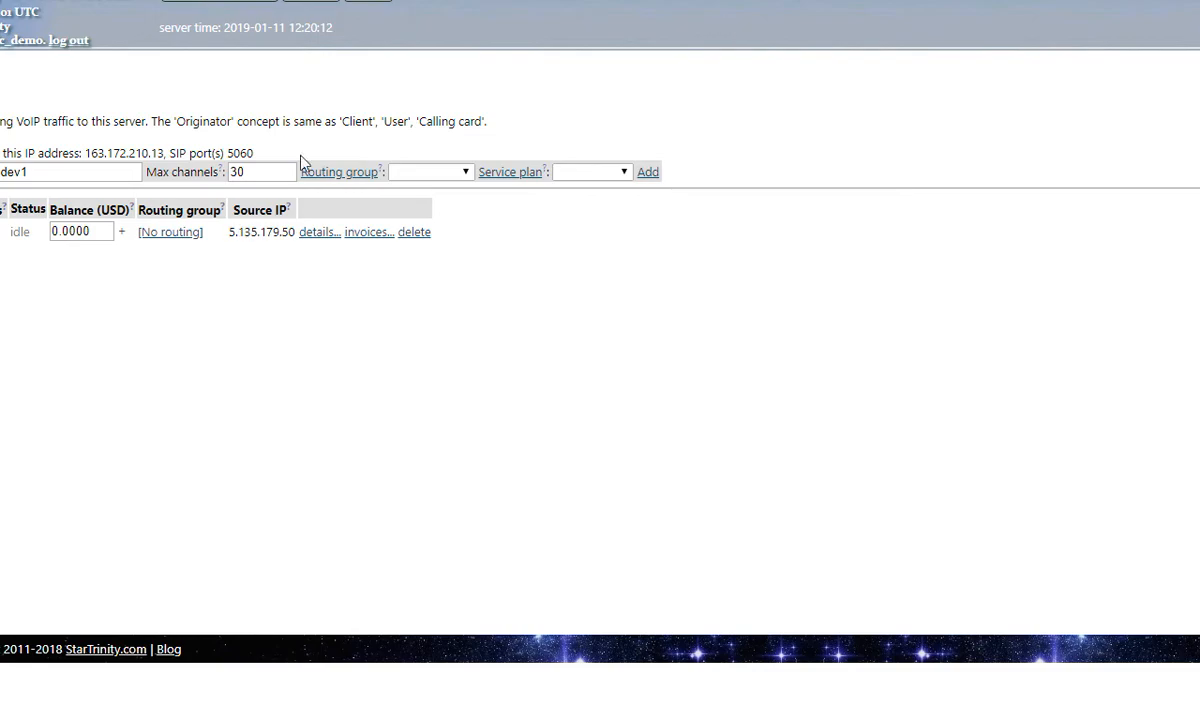
left_click(79, 719)
left_click_drag(584, 0, 490, 75)
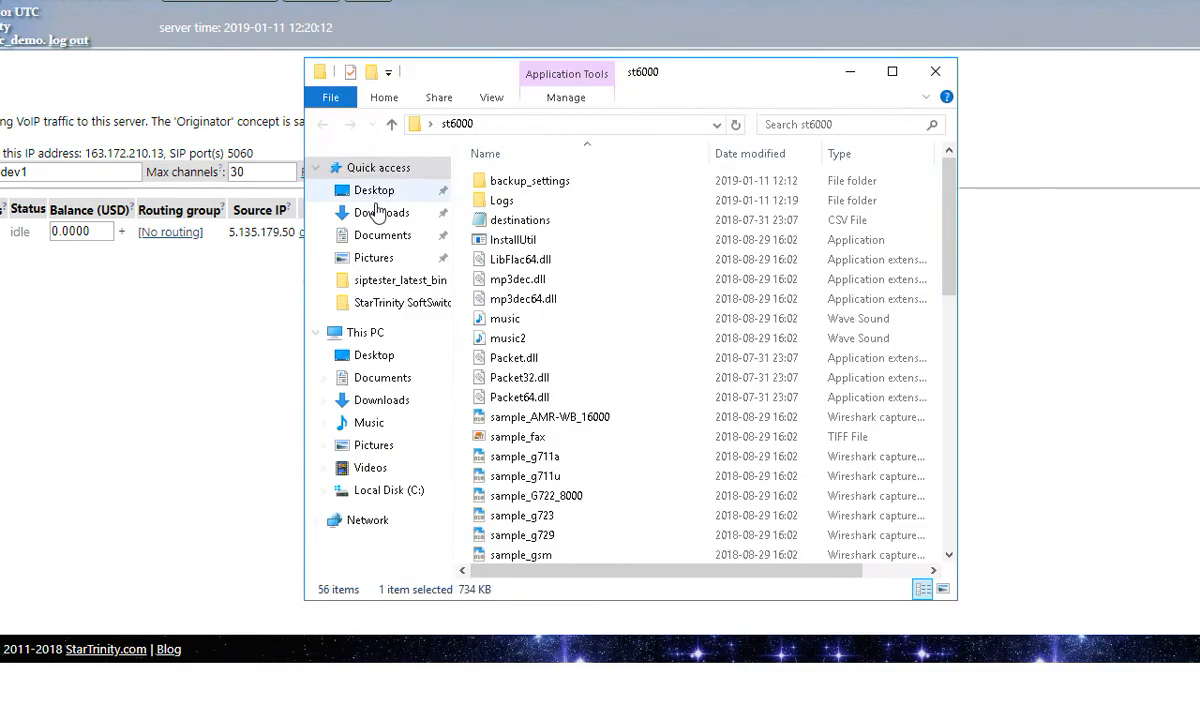
left_click(378, 336)
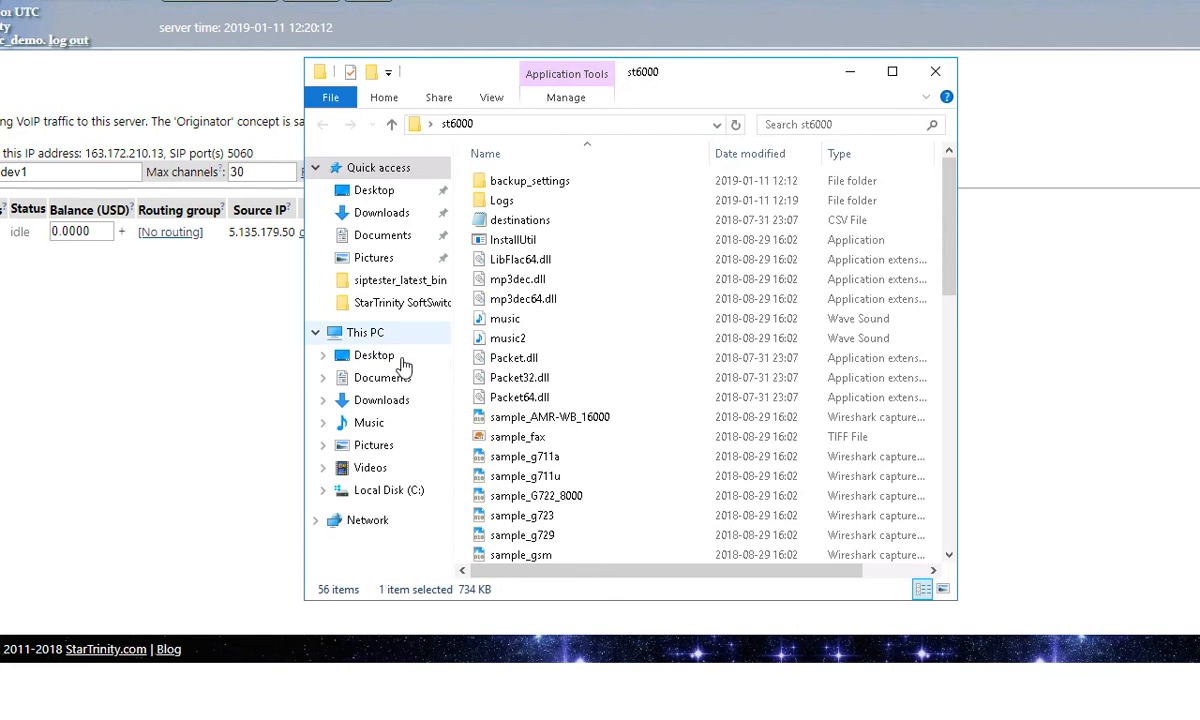
double_click(556, 398)
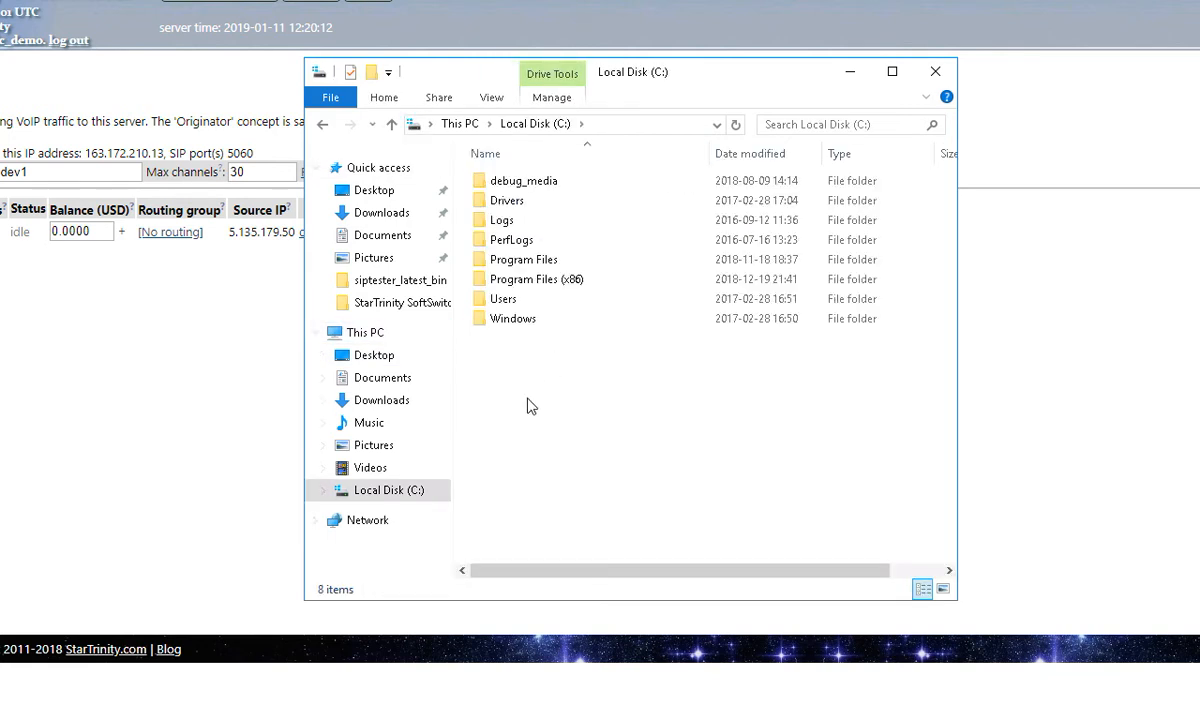
Create a folder named csv on Local Disk (C:) and open it.
right_click(528, 400)
mouse_move(588, 598)
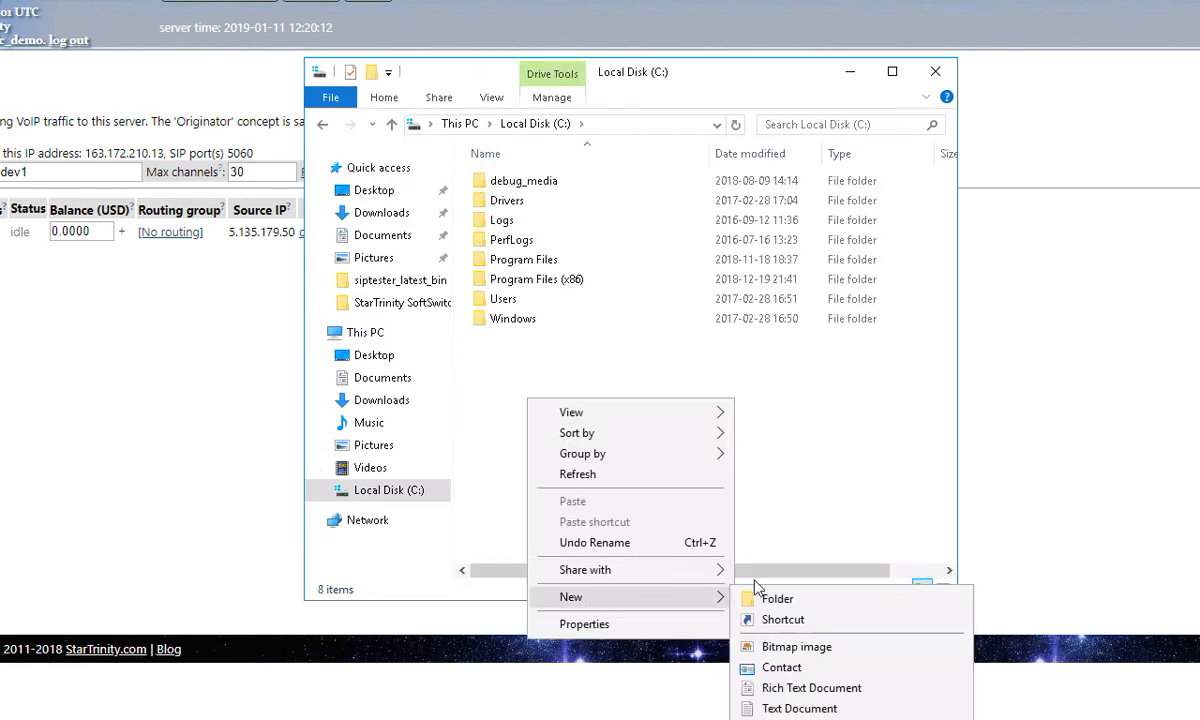
left_click(765, 601)
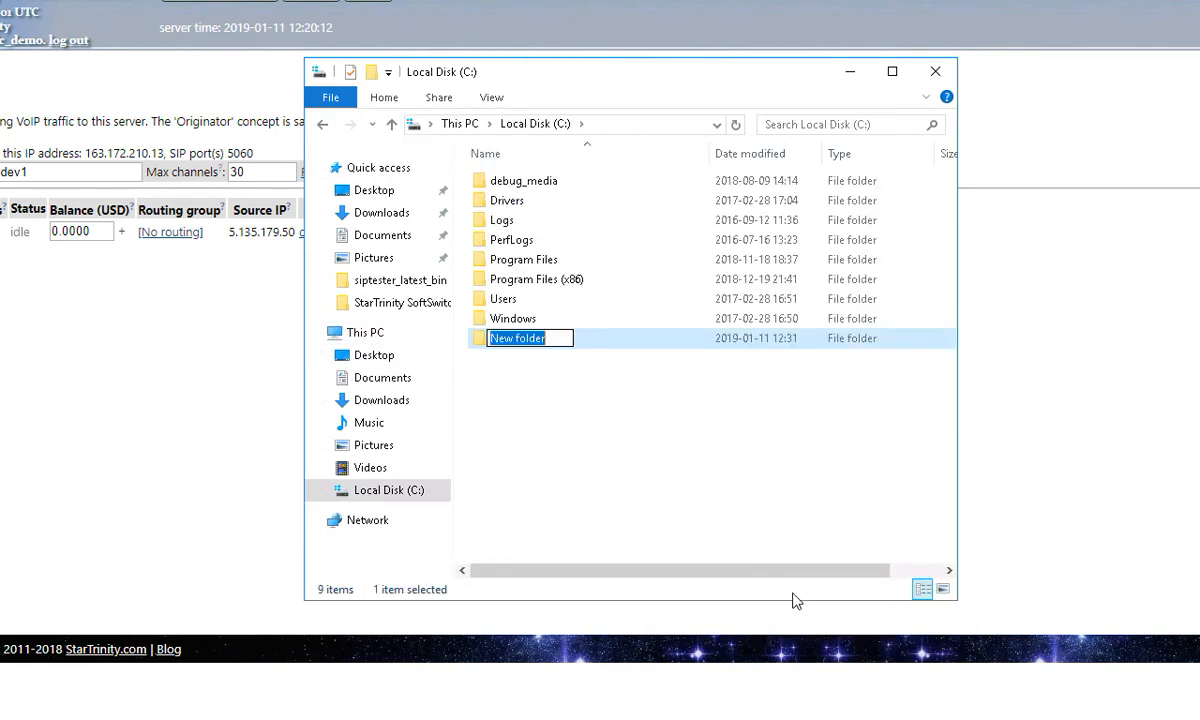
type("csv")
key("Return")
key("Return")
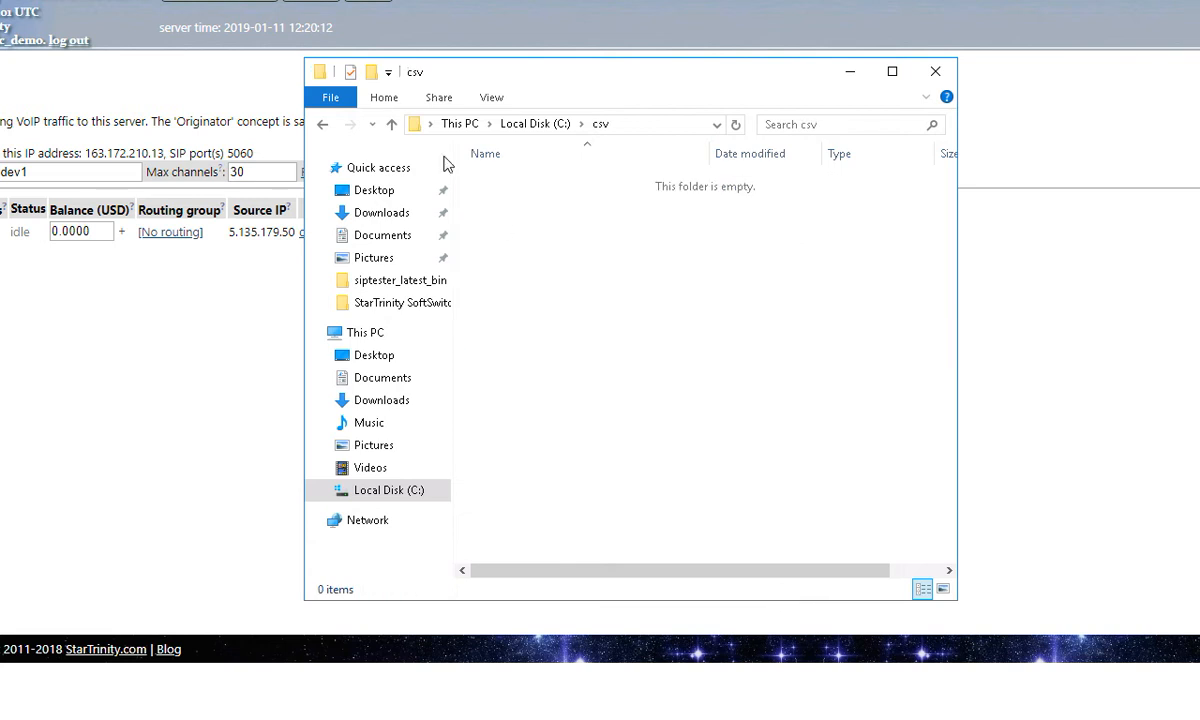
Create a text document named numbers.csv in the csv folder and open it in Notepad.
right_click(717, 346)
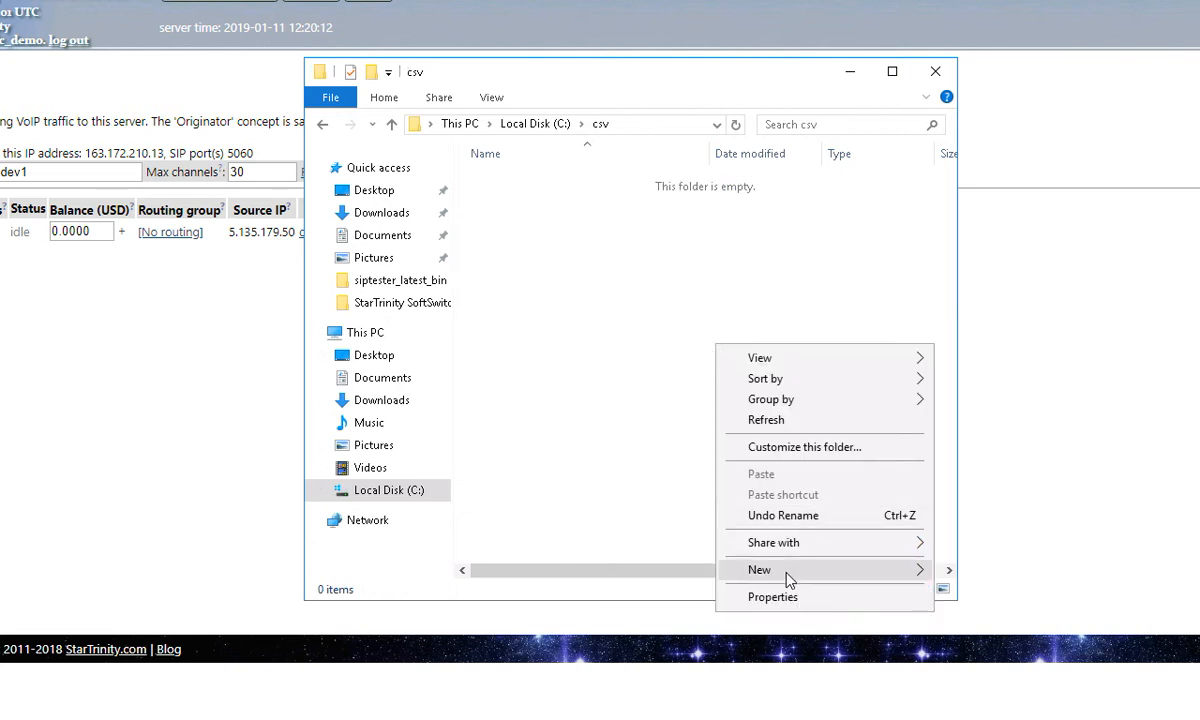
mouse_move(785, 572)
left_click(976, 683)
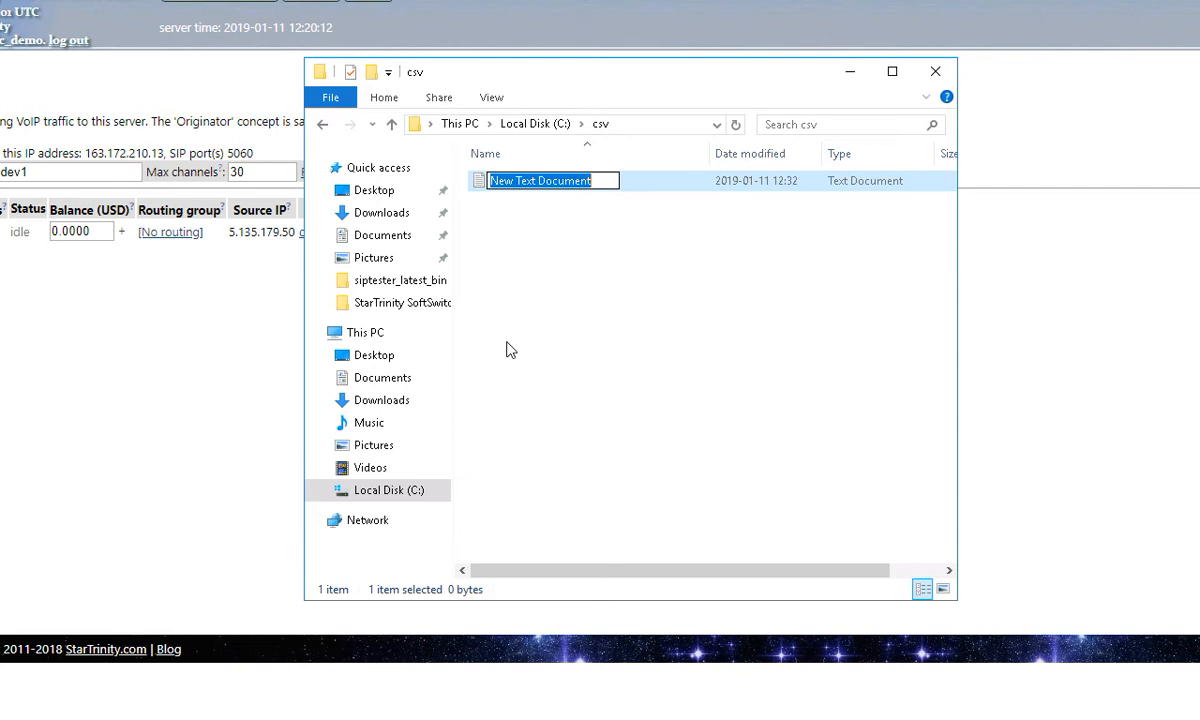
type("numbers.")
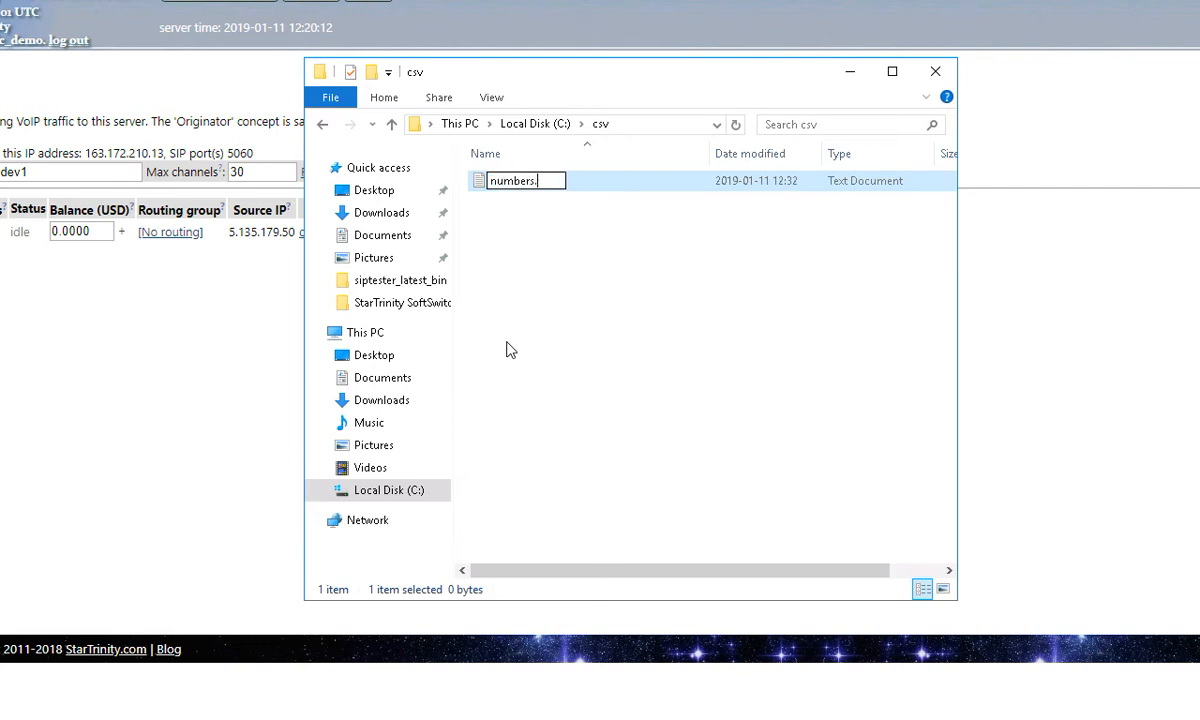
type("csv")
key("Return")
key("Return")
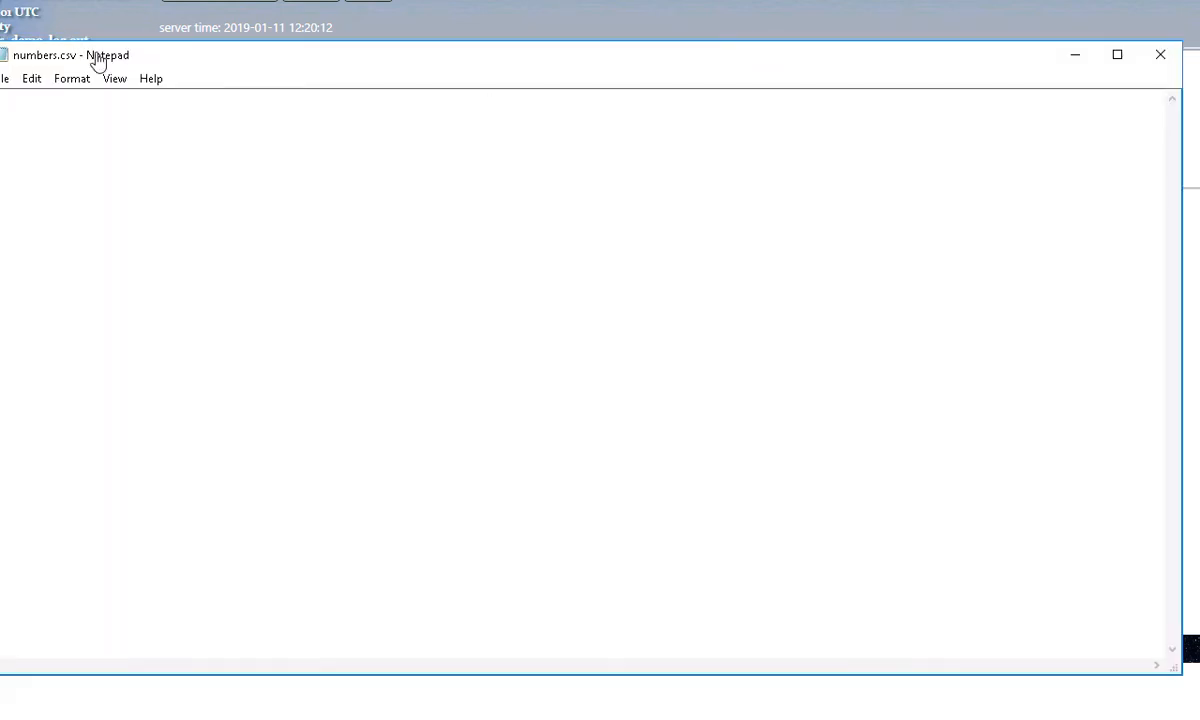
Paste the copied number pairs into numbers.csv and duplicate the last line three times.
key("ctrl+v")
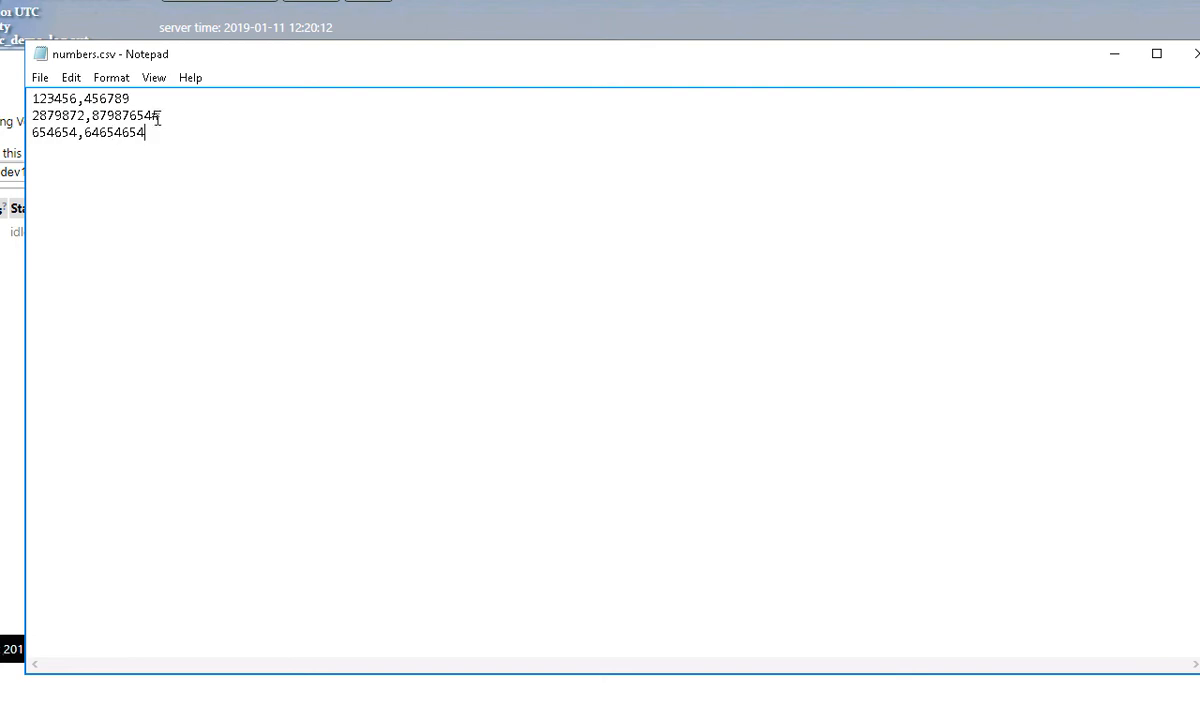
mouse_move(163, 106)
left_mouse_down()
mouse_move(163, 134)
mouse_move(181, 122)
left_mouse_up()
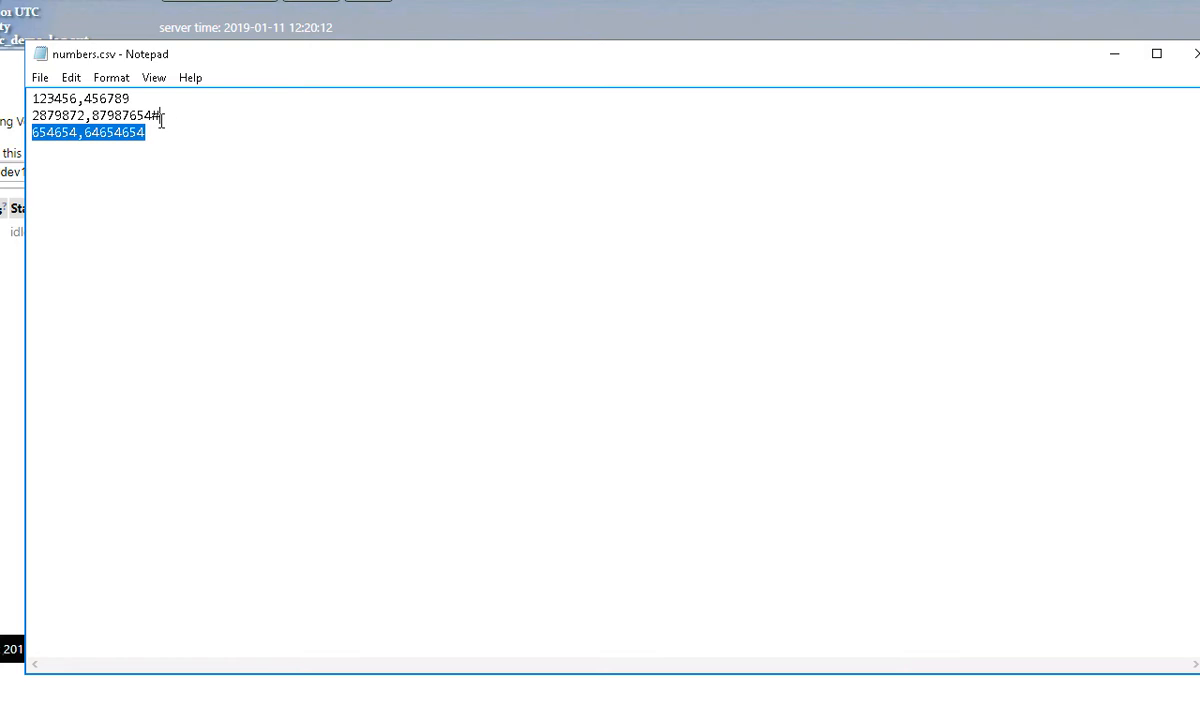
key("ctrl+c")
key("ctrl+v")
key("ctrl+v")
key("ctrl+v")
key("ctrl+v")
Vary the digits in the three duplicated lines so the number pairs differ, and save and close numbers.csv.
left_click_drag(64, 149, 73, 151)
type("45")
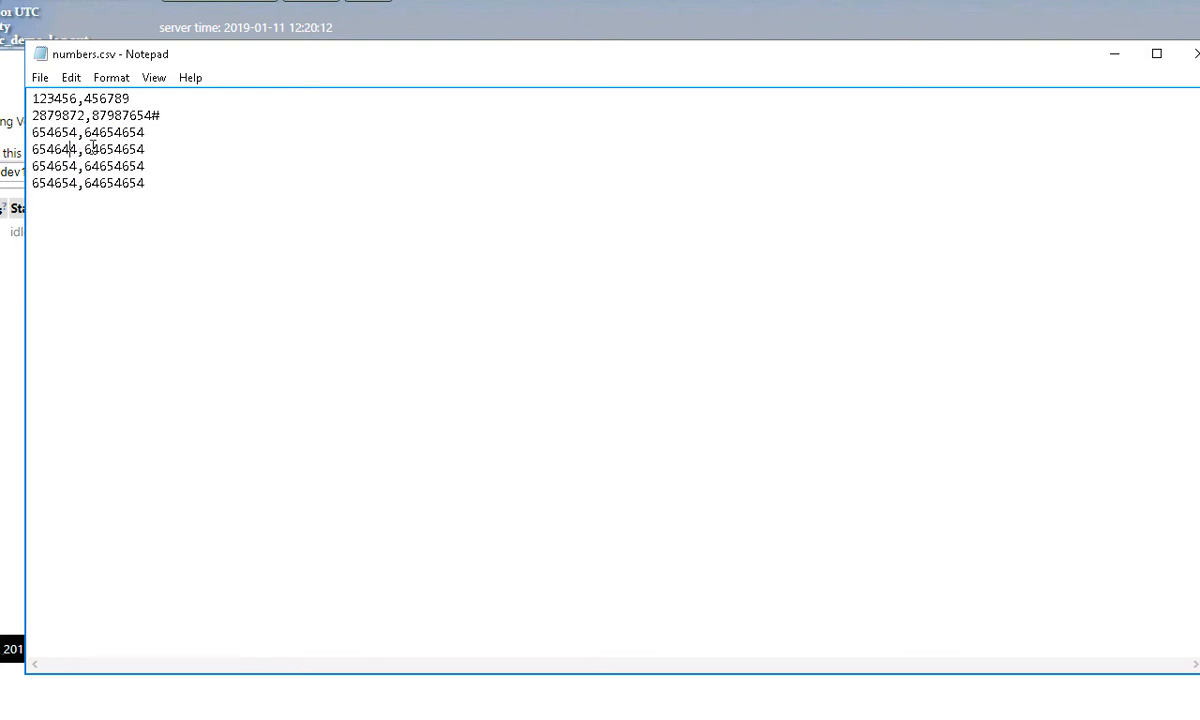
mouse_move(136, 151)
left_mouse_down()
mouse_move(122, 151)
mouse_move(122, 166)
left_mouse_up()
type("551111")
left_click_drag(107, 183, 130, 183)
type("000")
left_click_drag(47, 183, 69, 183)
type("00000")
left_click(47, 166)
type("0")
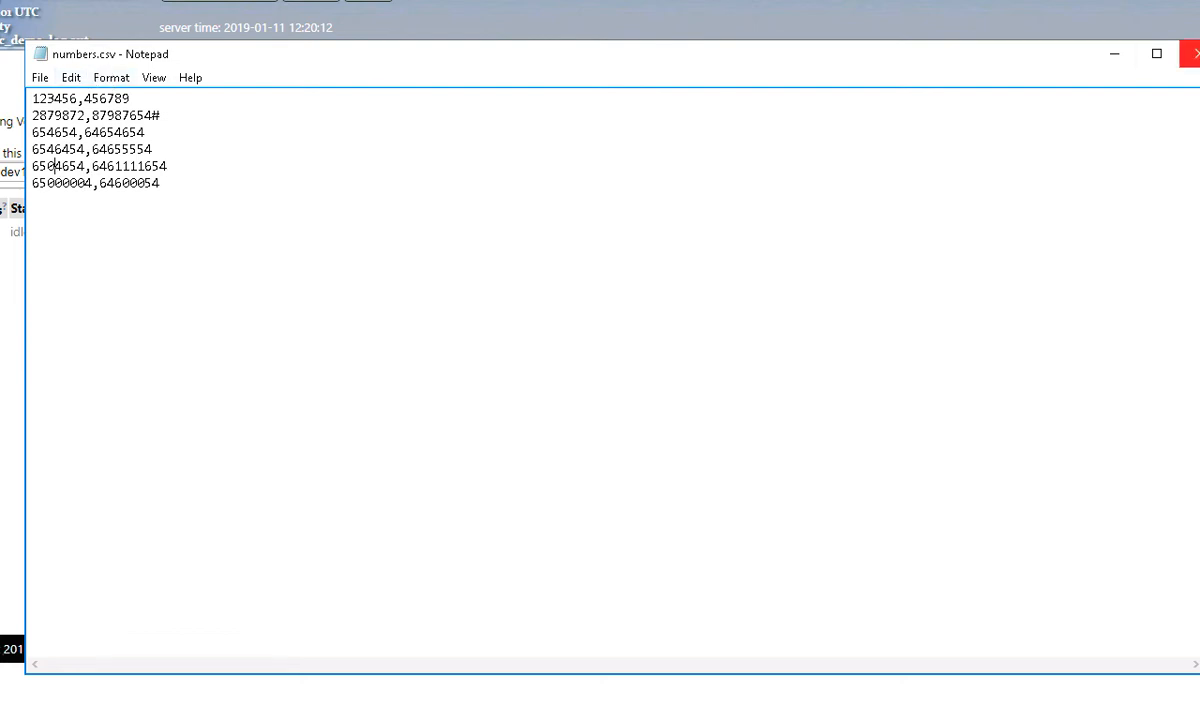
left_click(1192, 54)
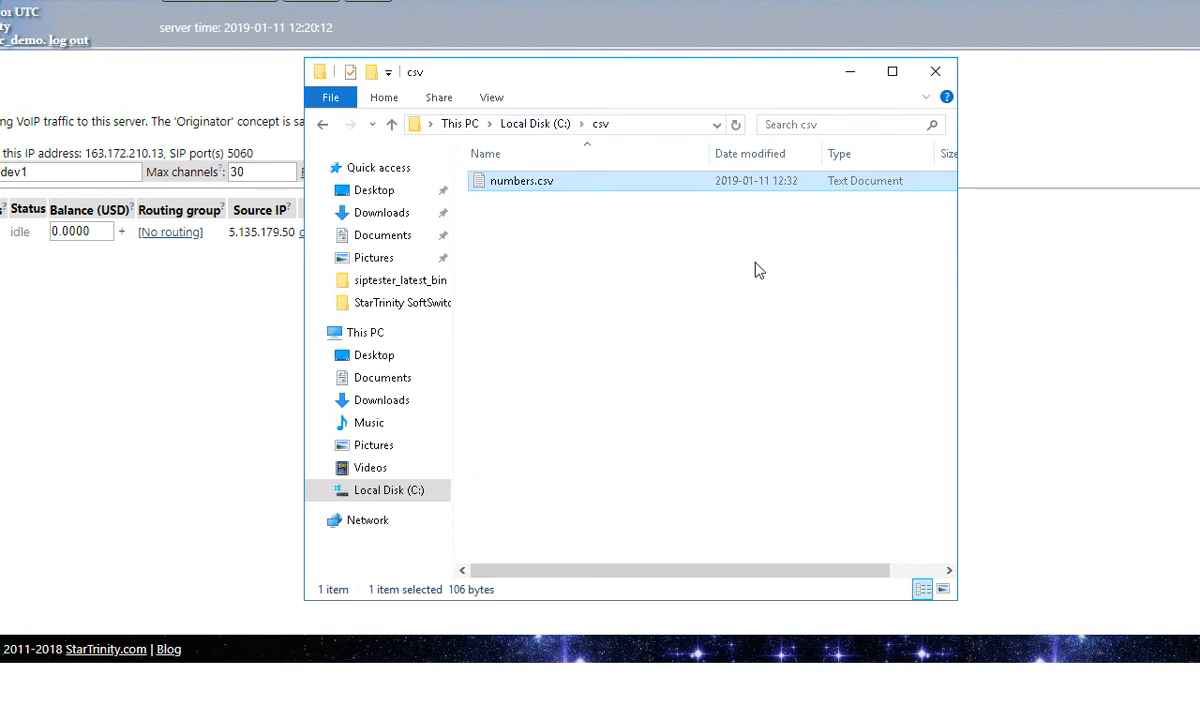
Go up to Local Disk (C:) and reopen the csv folder to check the location of numbers.csv.
left_click(550, 203)
left_click(545, 124)
double_click(490, 182)
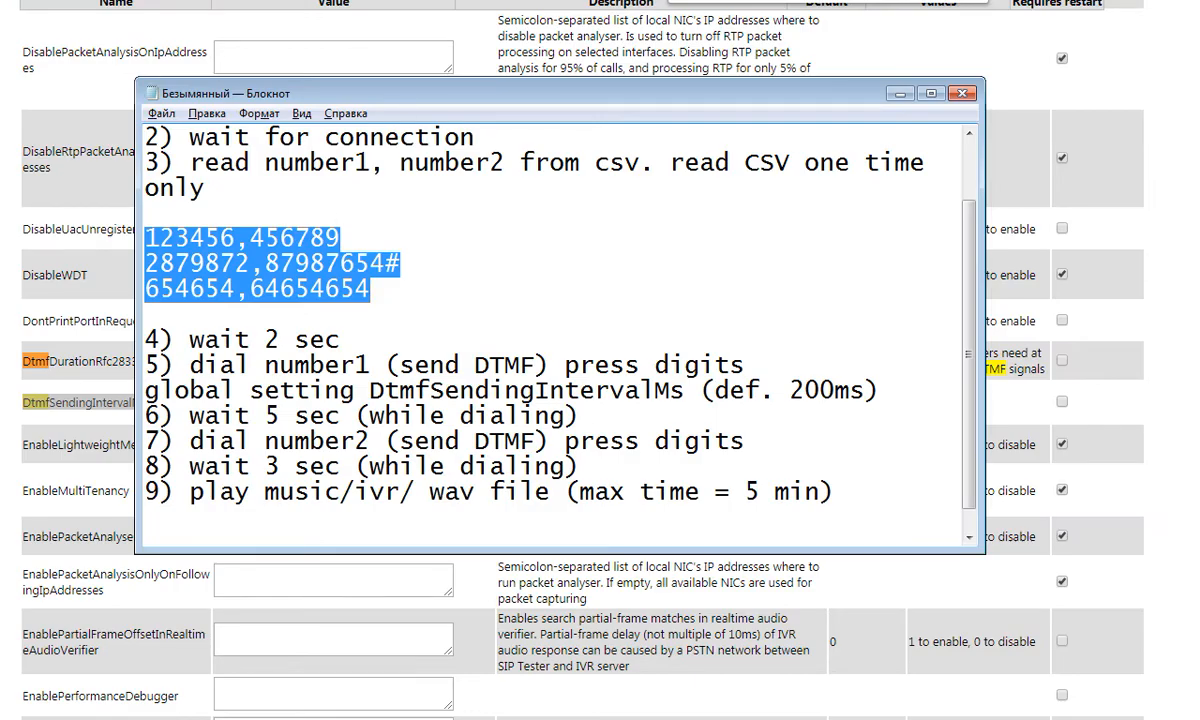
Minimize the notes and open the Dialer campaigns page of the softswitch.
left_click(900, 93)
scroll(500, 365, "up", 20)
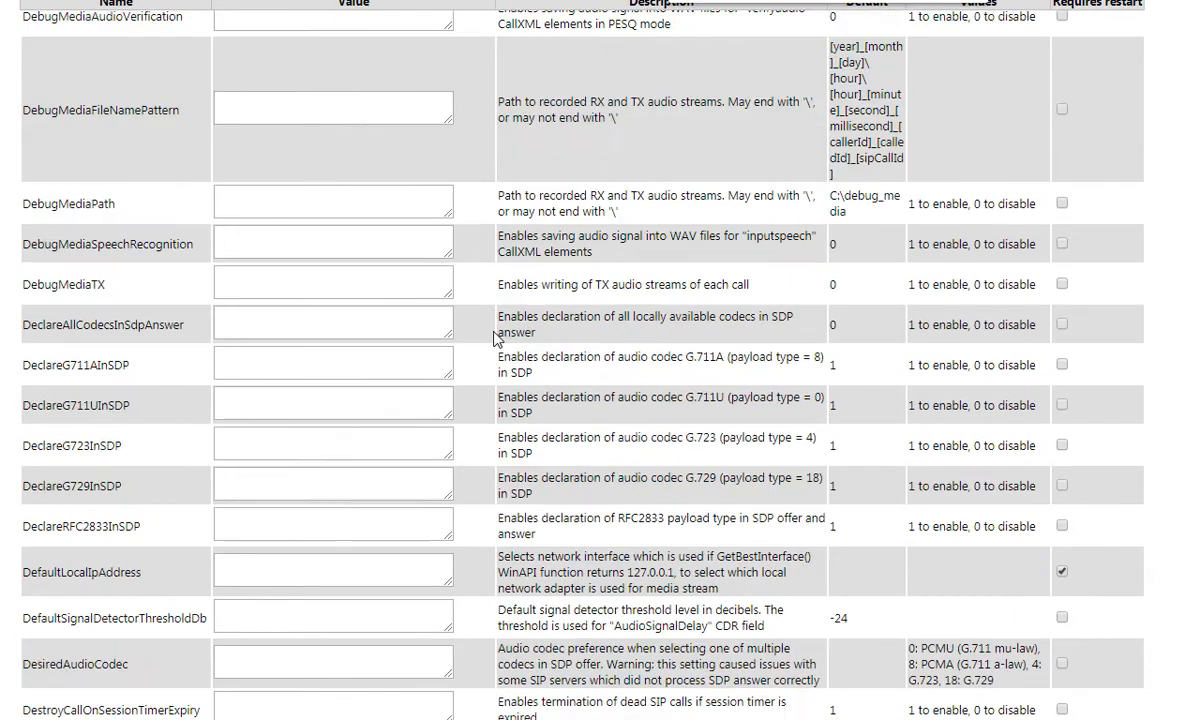
scroll(475, 385, "up", 3)
mouse_move(420, 30)
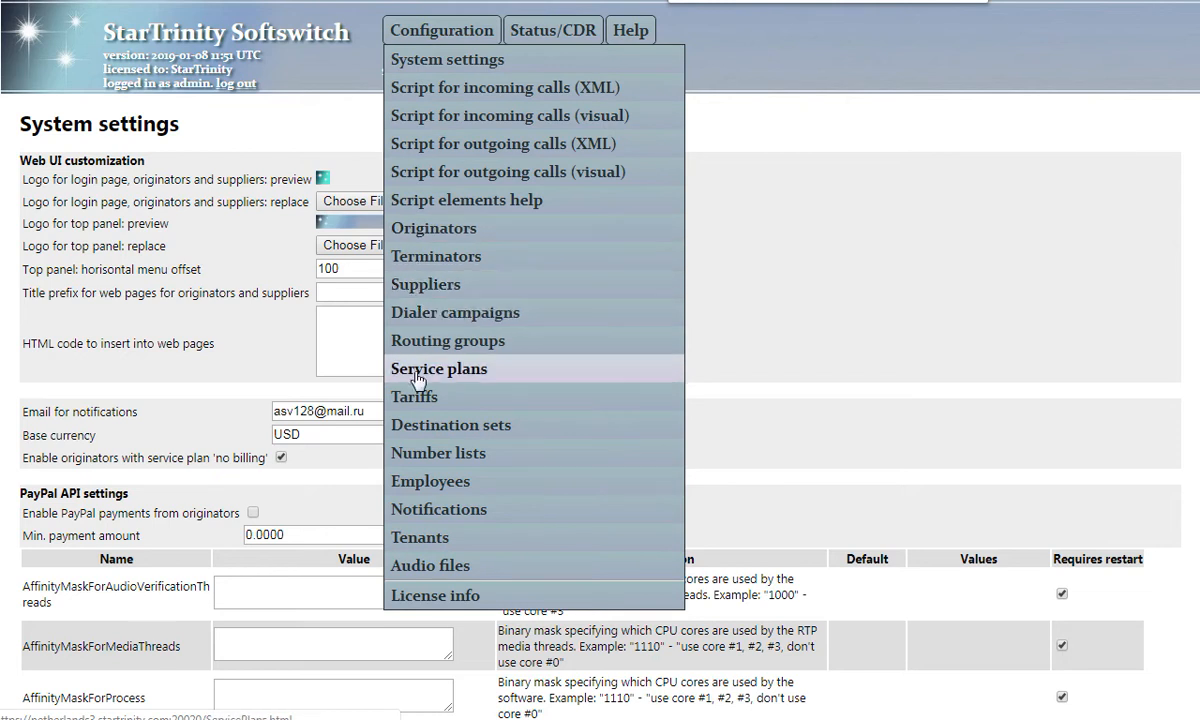
left_click(427, 318)
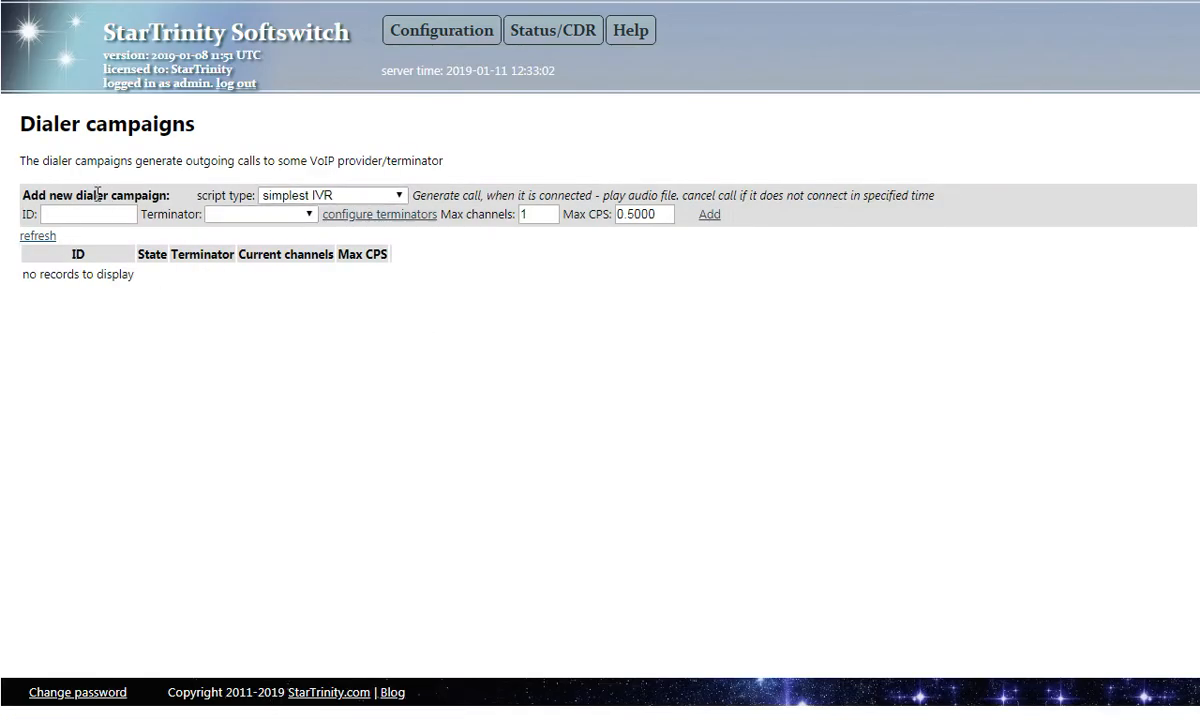
Choose the custom script type for the new dialer campaign and enter DC1 as its ID.
left_click(300, 195)
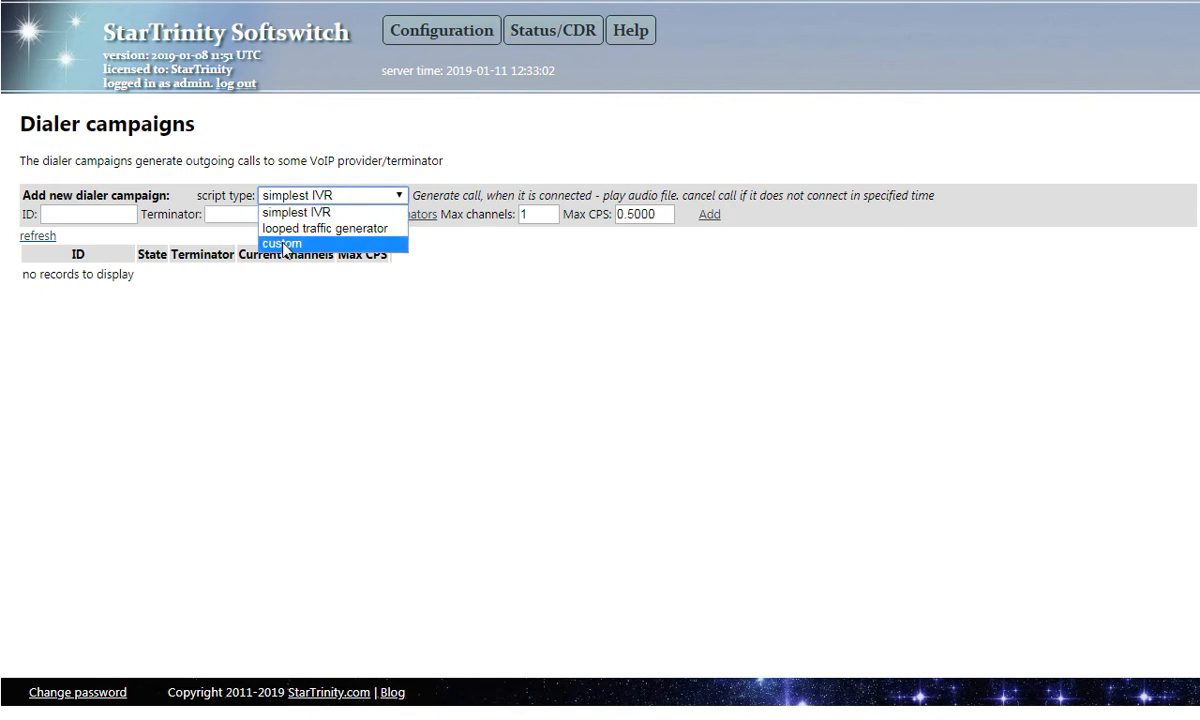
left_click(285, 240)
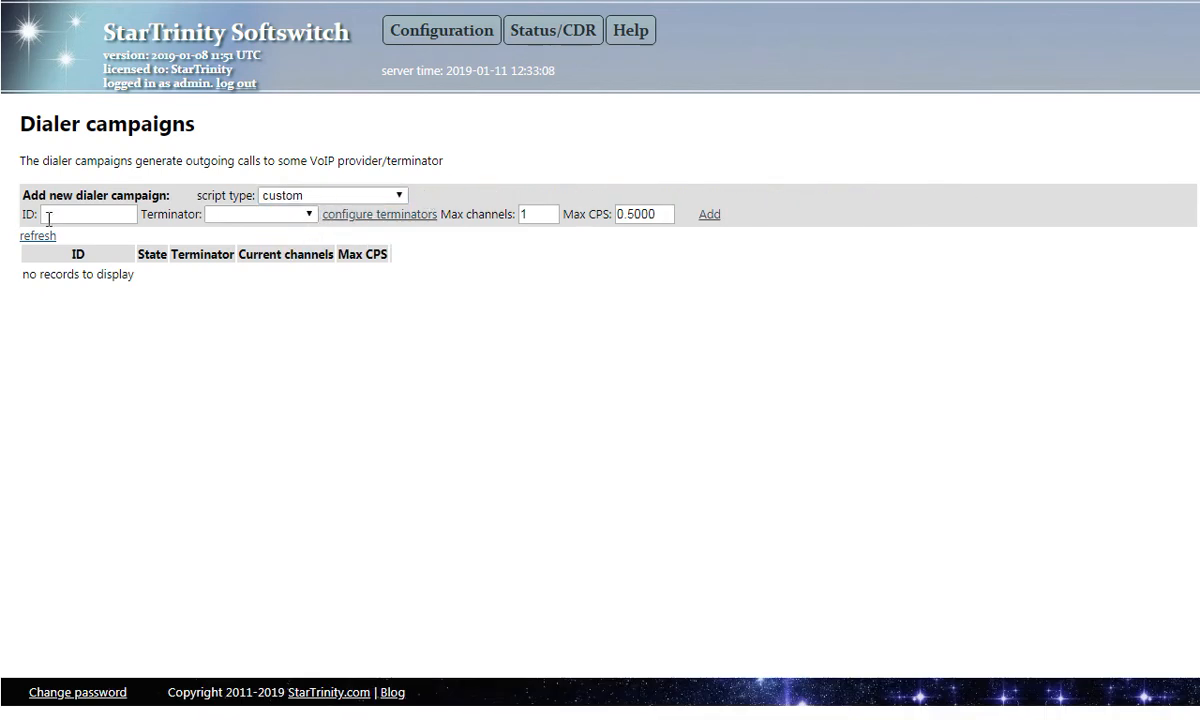
left_click(53, 217)
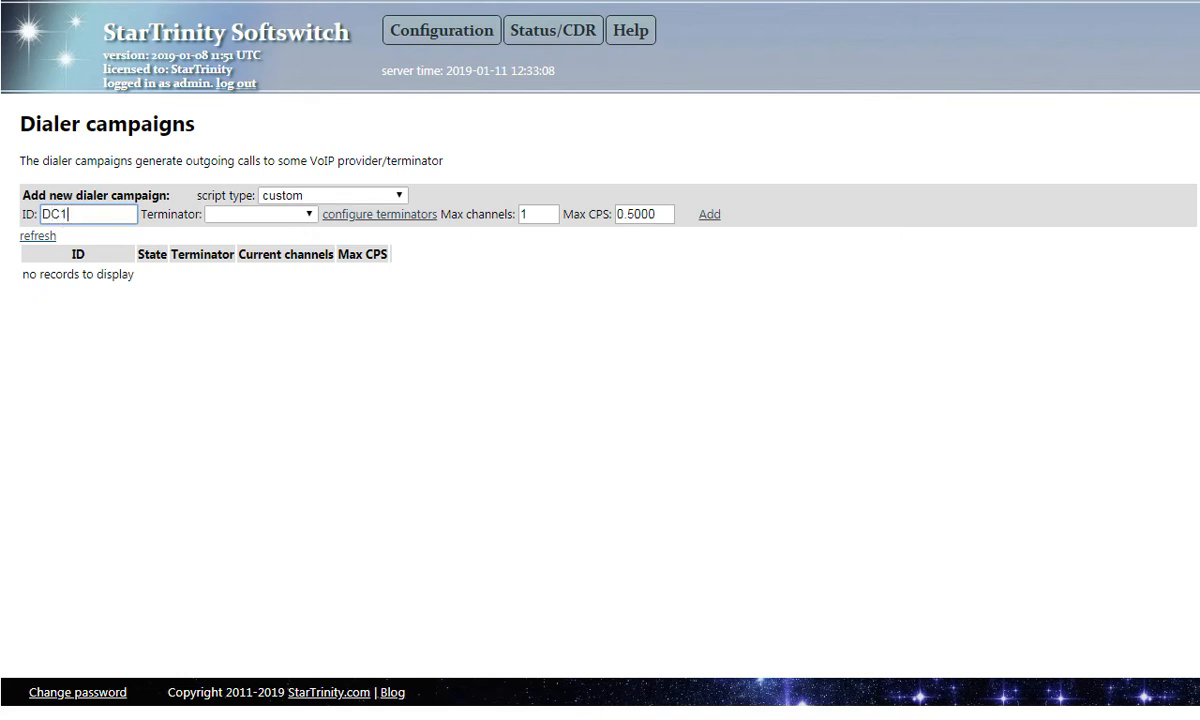
Examine the Max channels and Max CPS settings of the new campaign.
double_click(524, 214)
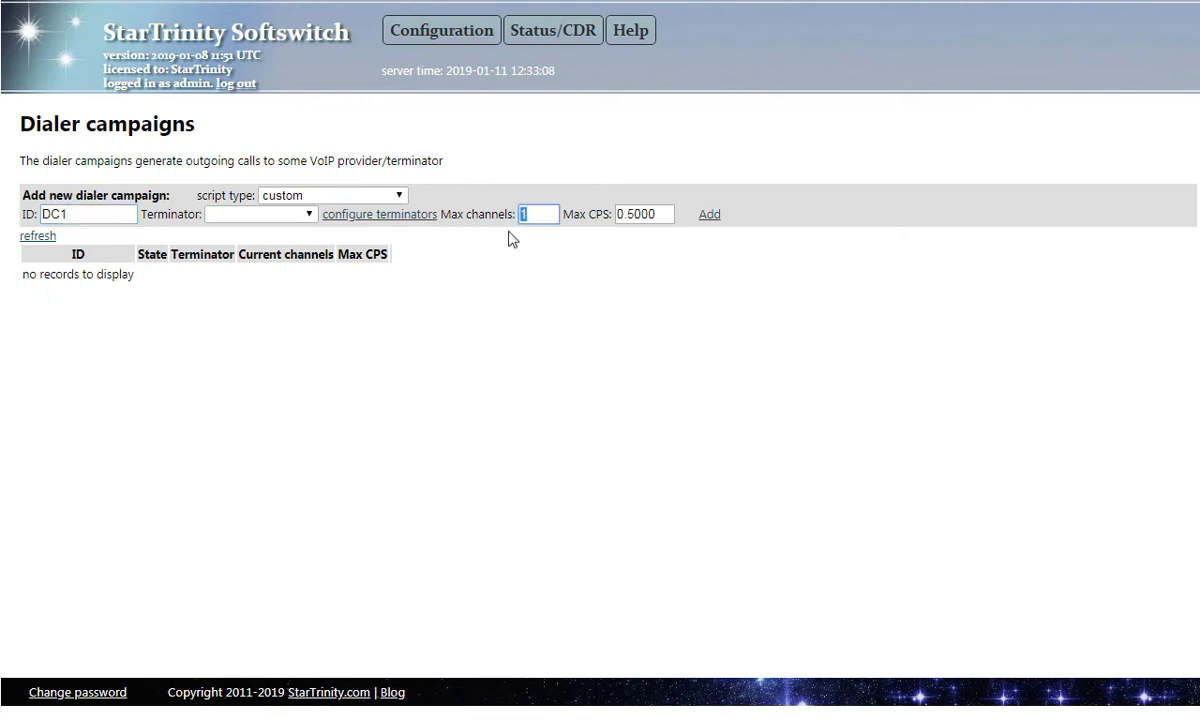
left_click_drag(452, 214, 499, 214)
left_click_drag(550, 203, 628, 216)
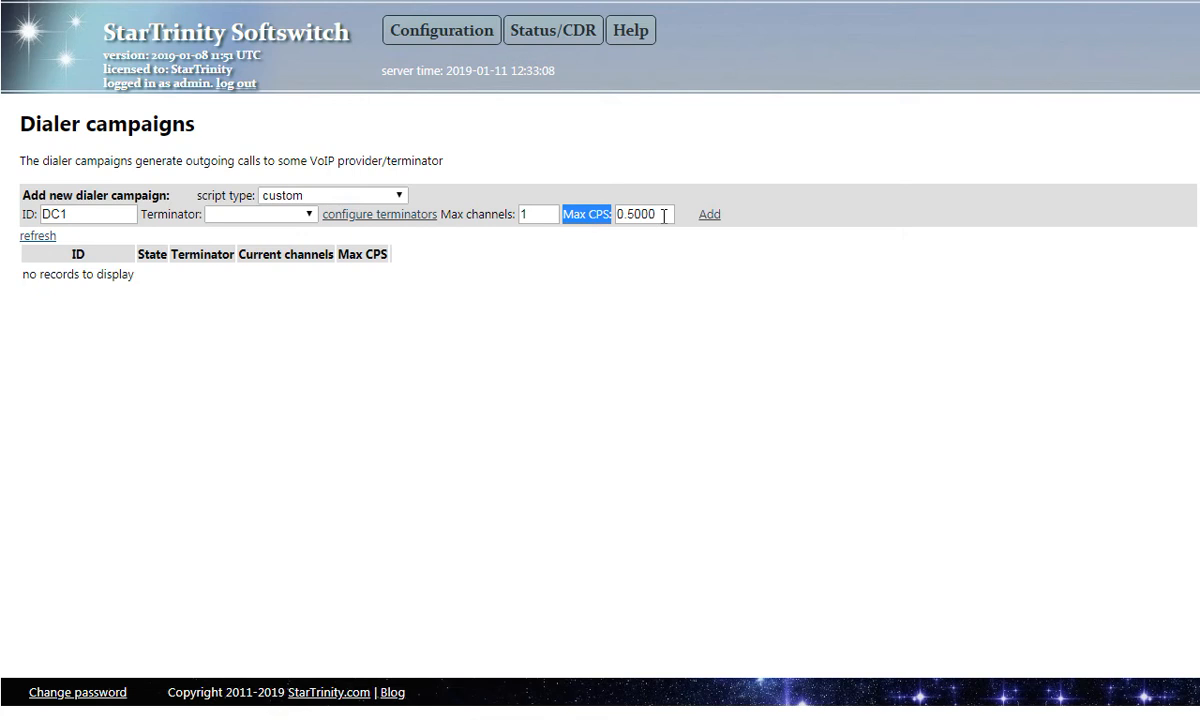
left_click_drag(662, 216, 620, 213)
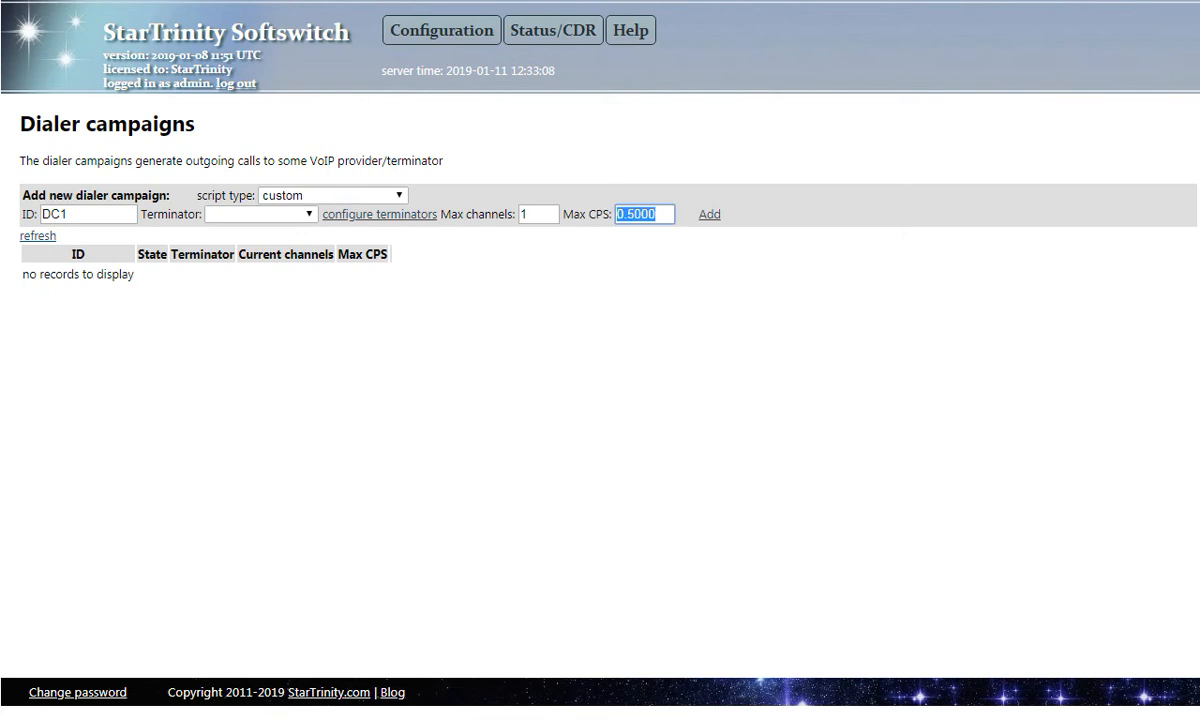
key("F10")
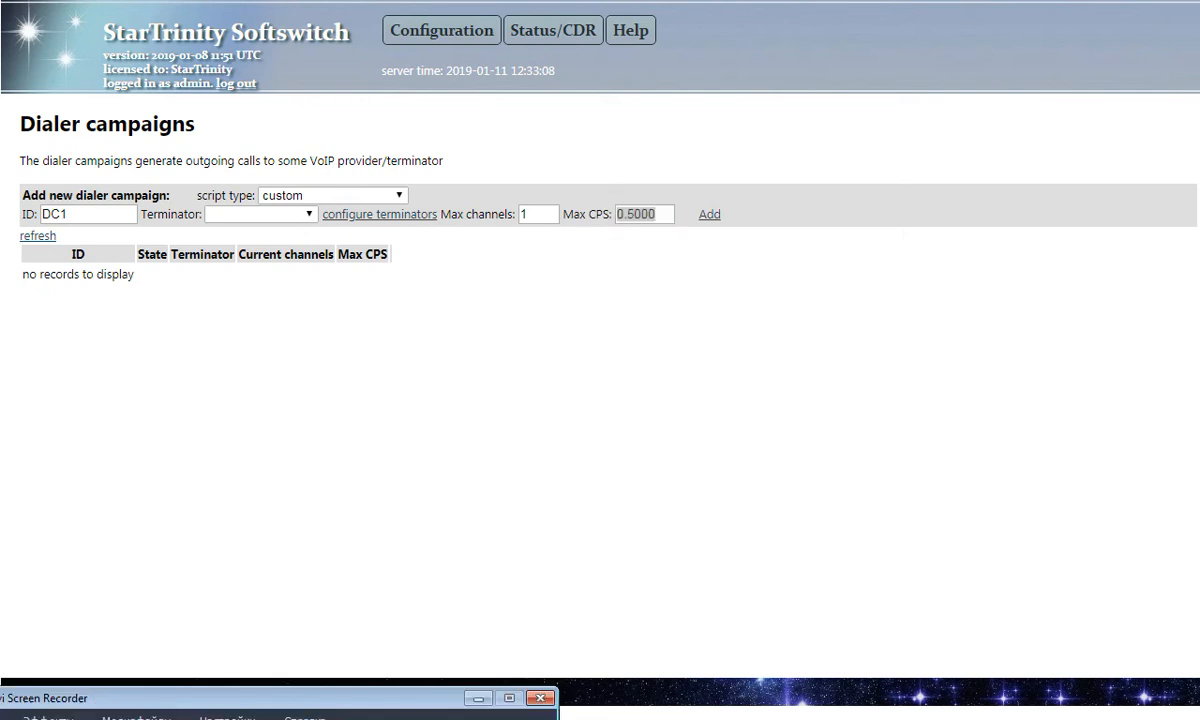
double_click(632, 215)
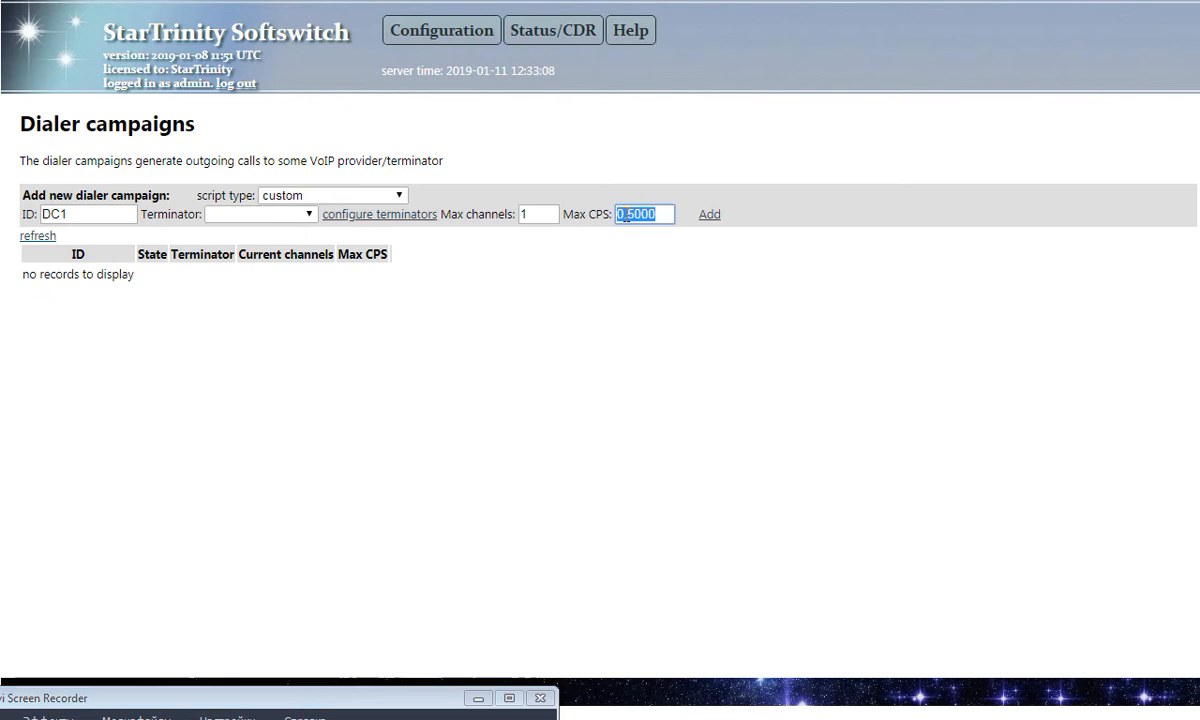
left_click(628, 214)
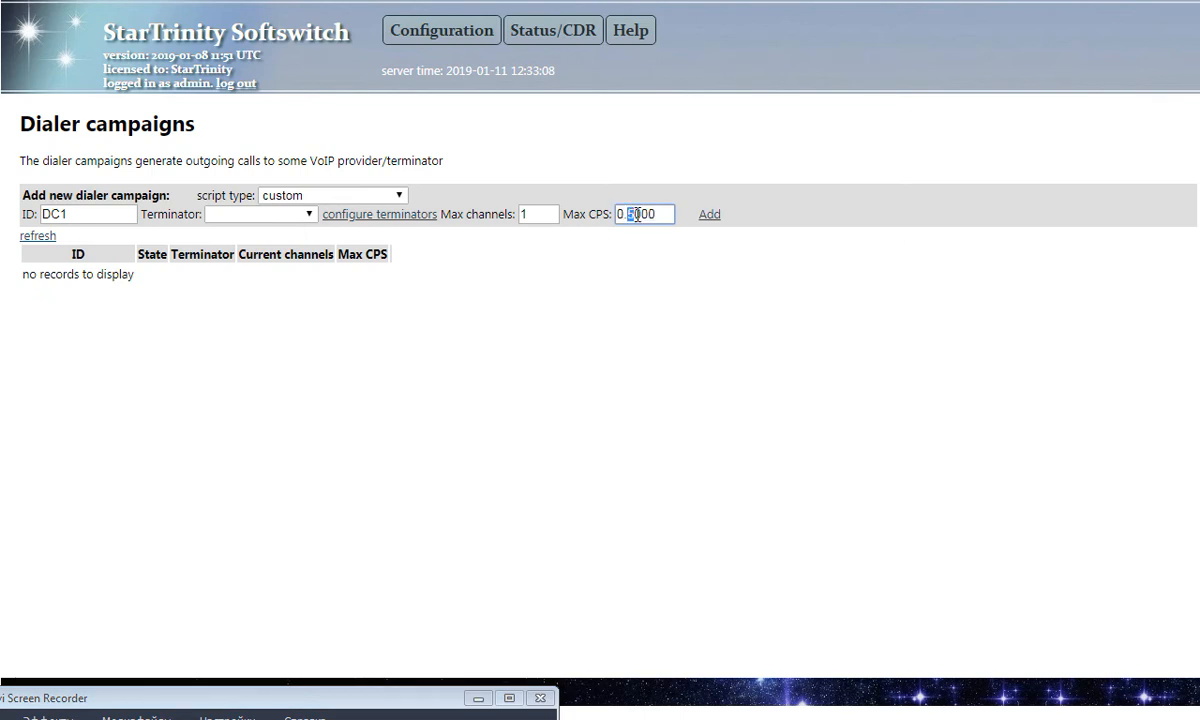
left_click(618, 215)
left_click(664, 214)
double_click(645, 214)
double_click(524, 213)
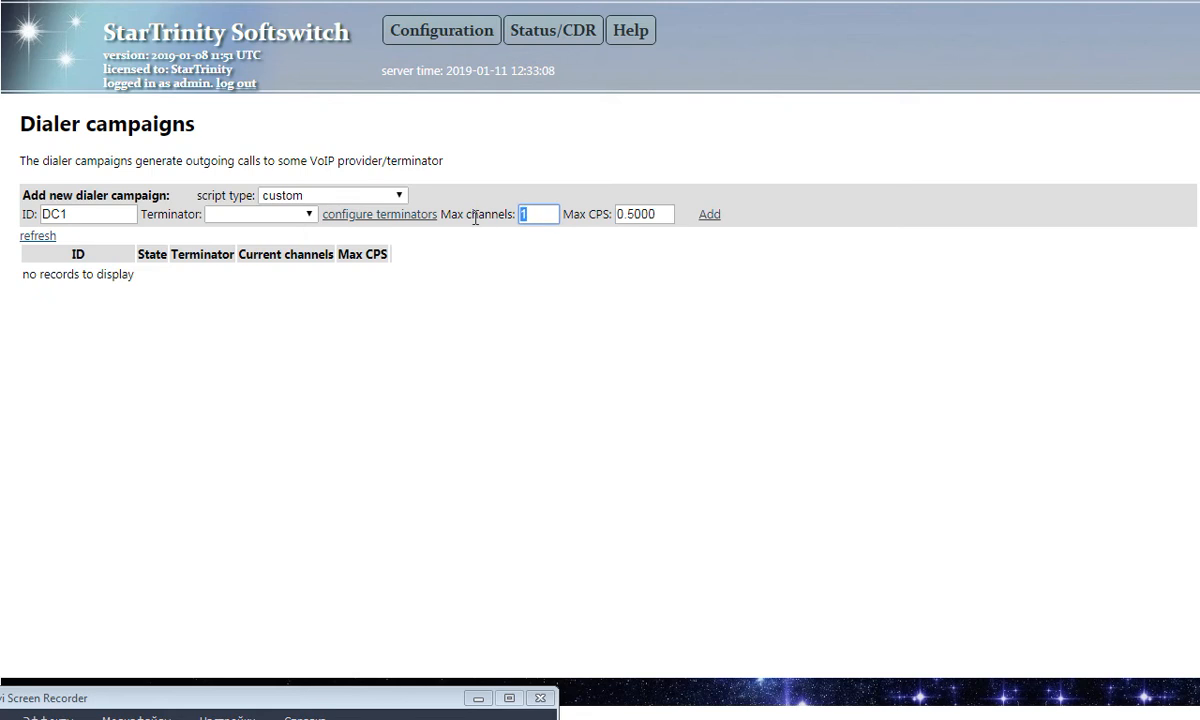
left_click(659, 214)
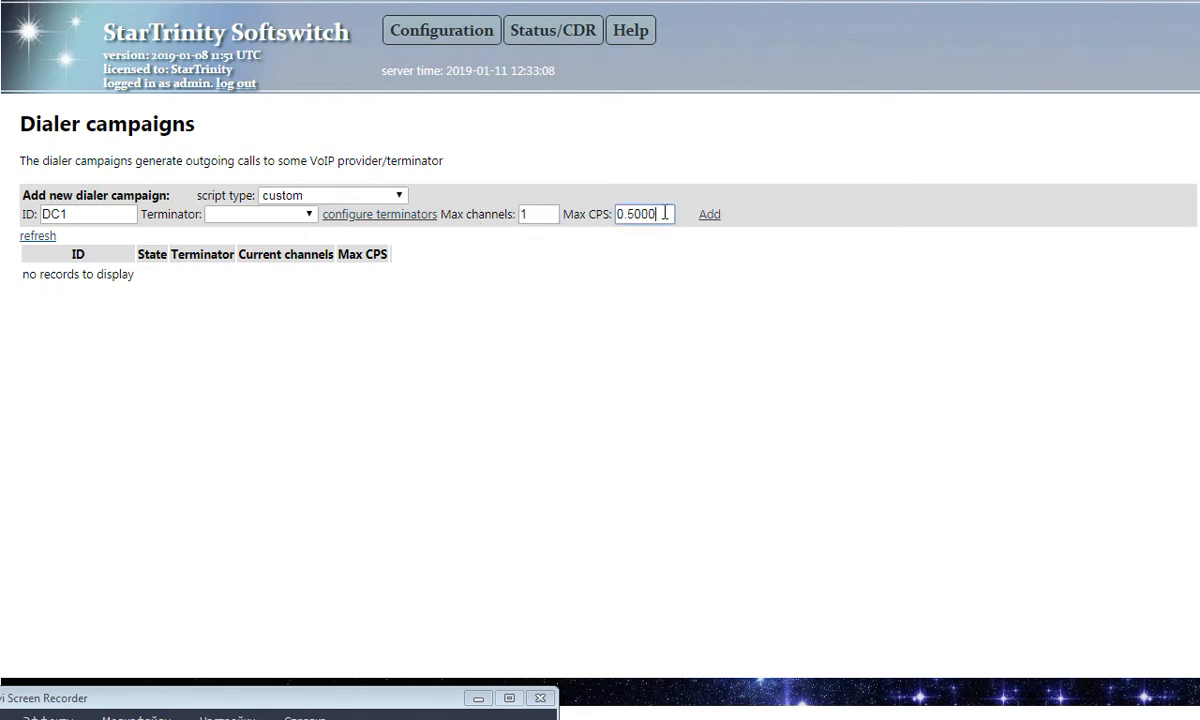
double_click(638, 214)
left_click_drag(440, 214, 518, 214)
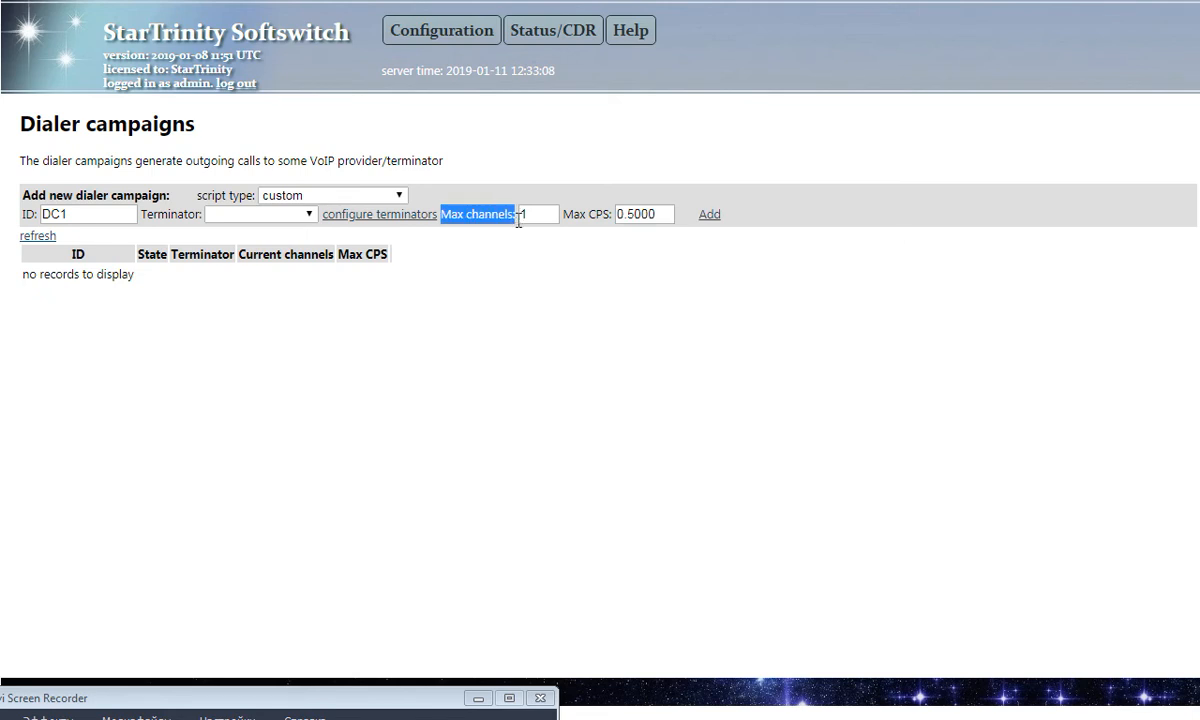
left_click(534, 214)
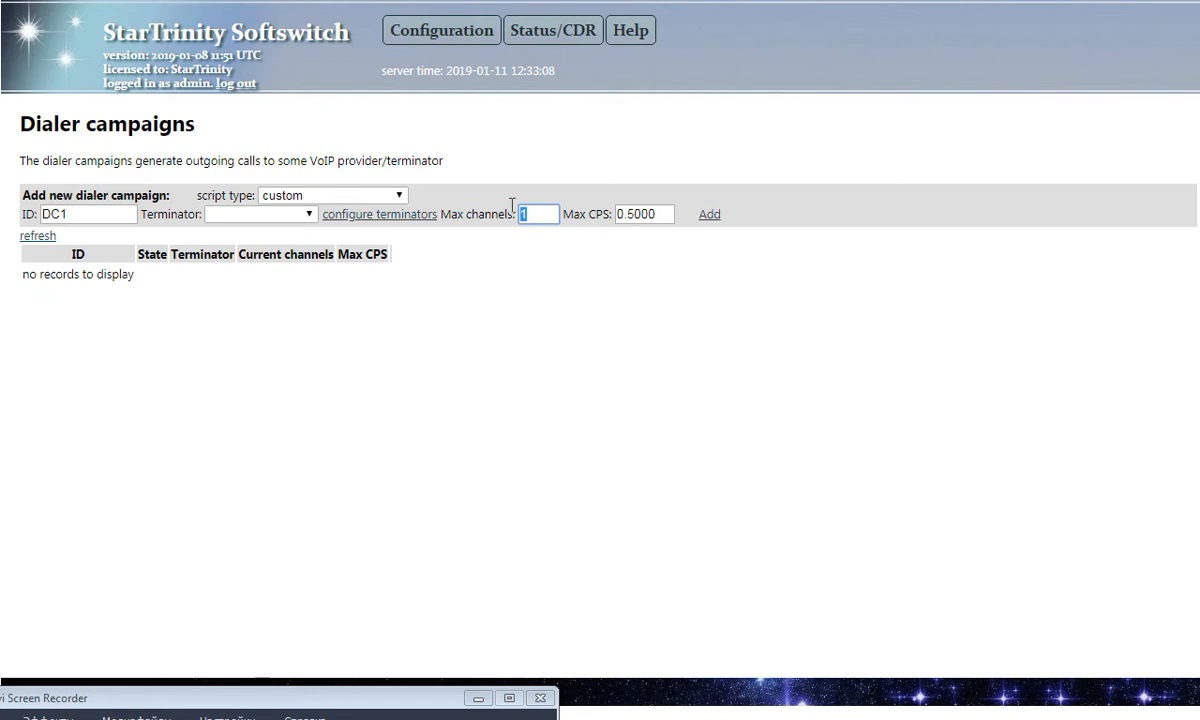
left_click(659, 214)
double_click(630, 214)
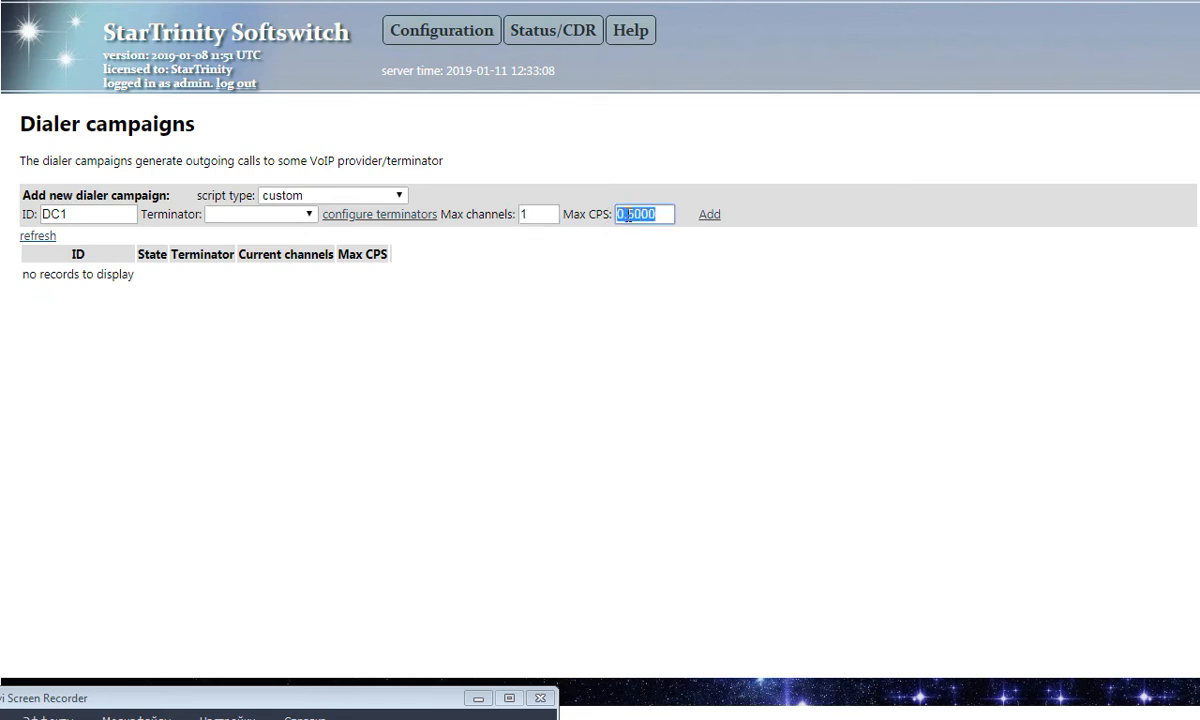
double_click(541, 216)
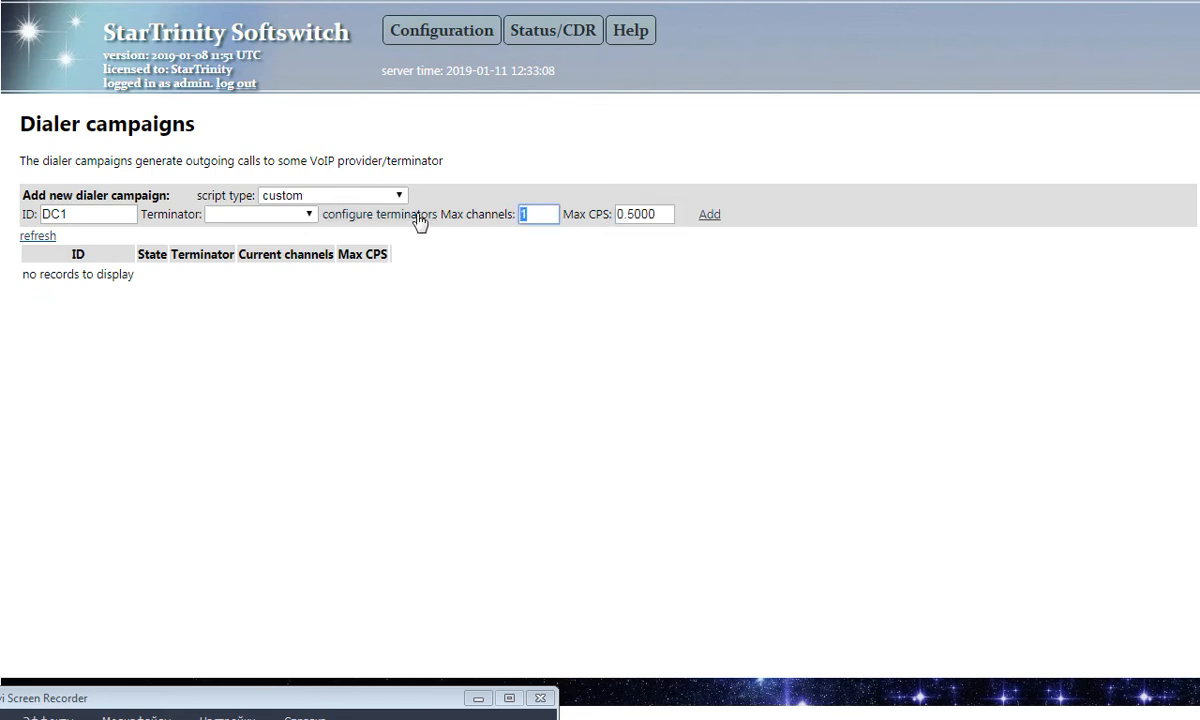
Select asasassa as the campaign's terminator and add the campaign.
left_click(716, 217)
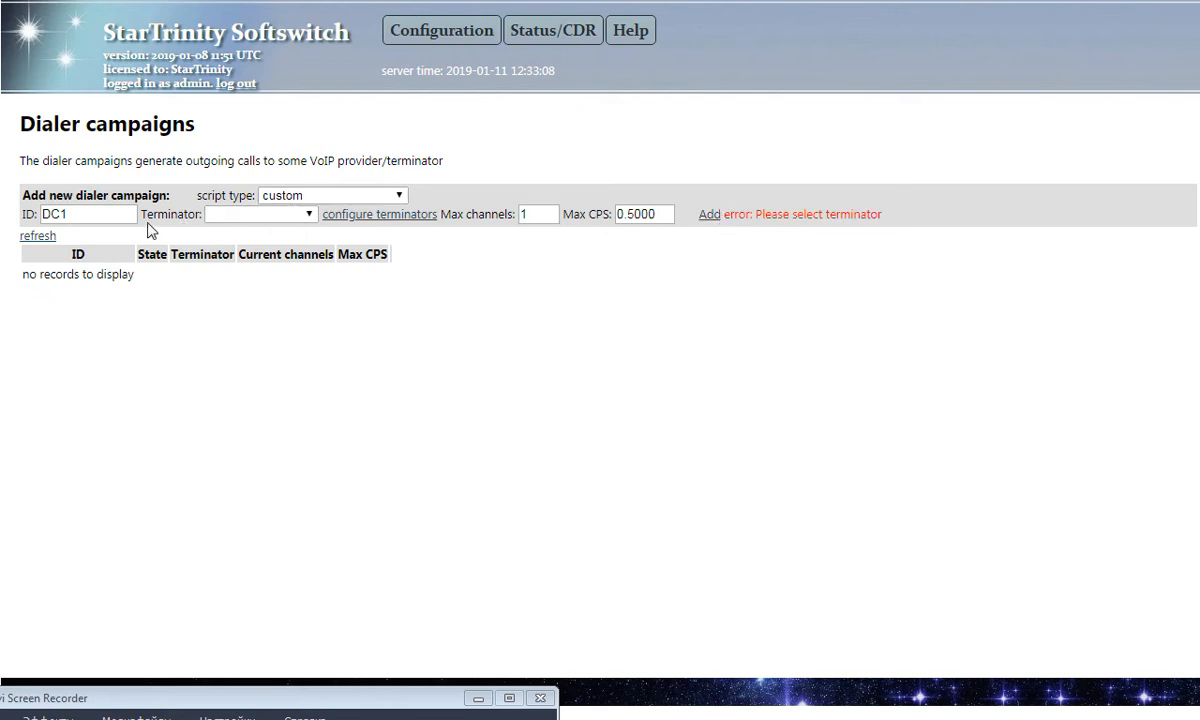
left_click(248, 216)
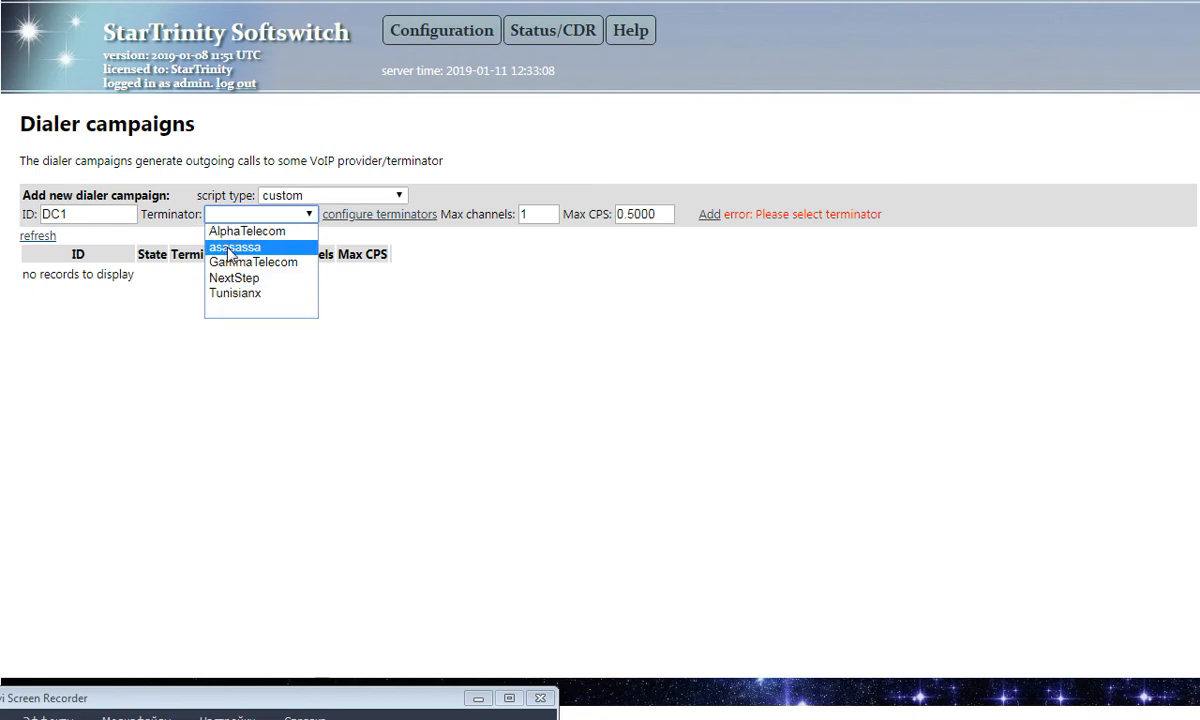
left_click(236, 246)
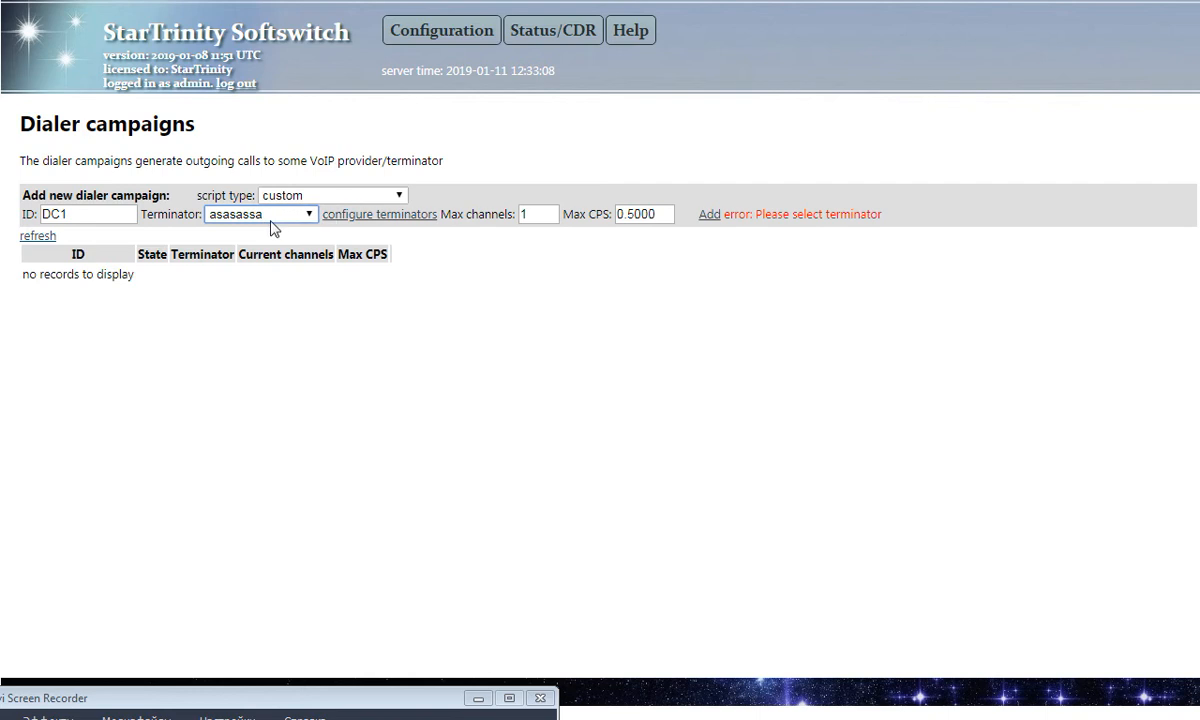
left_click_drag(146, 216, 178, 216)
left_click(187, 218)
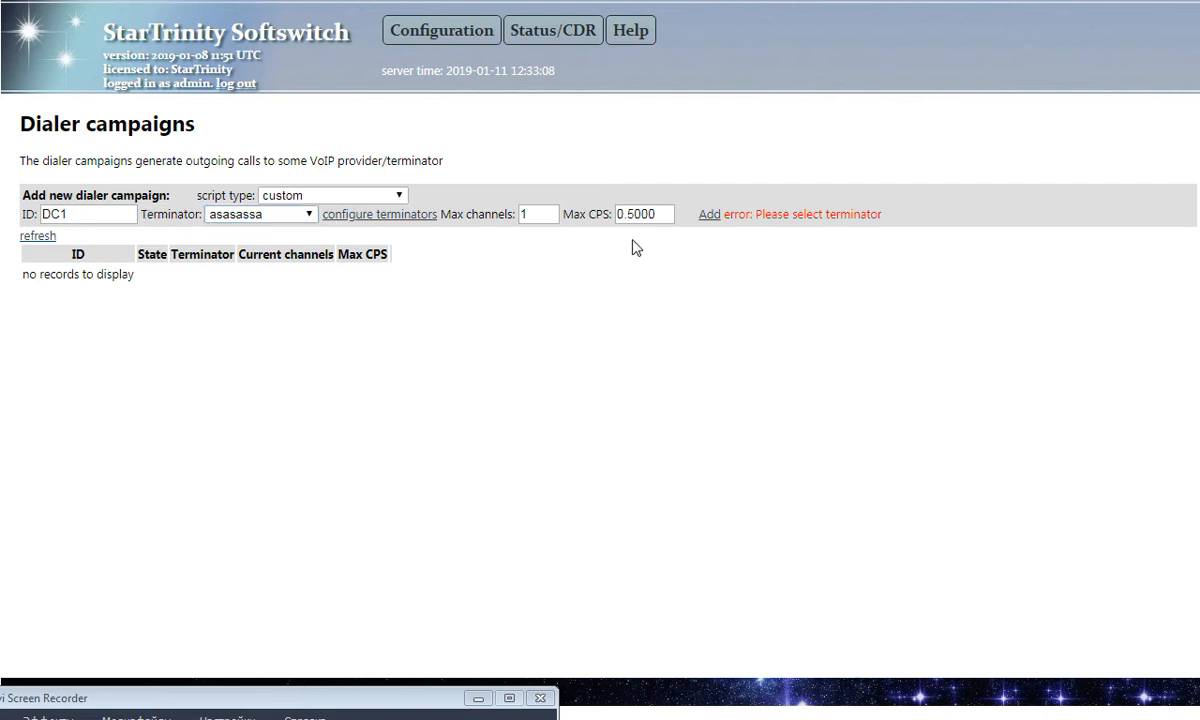
left_click(710, 216)
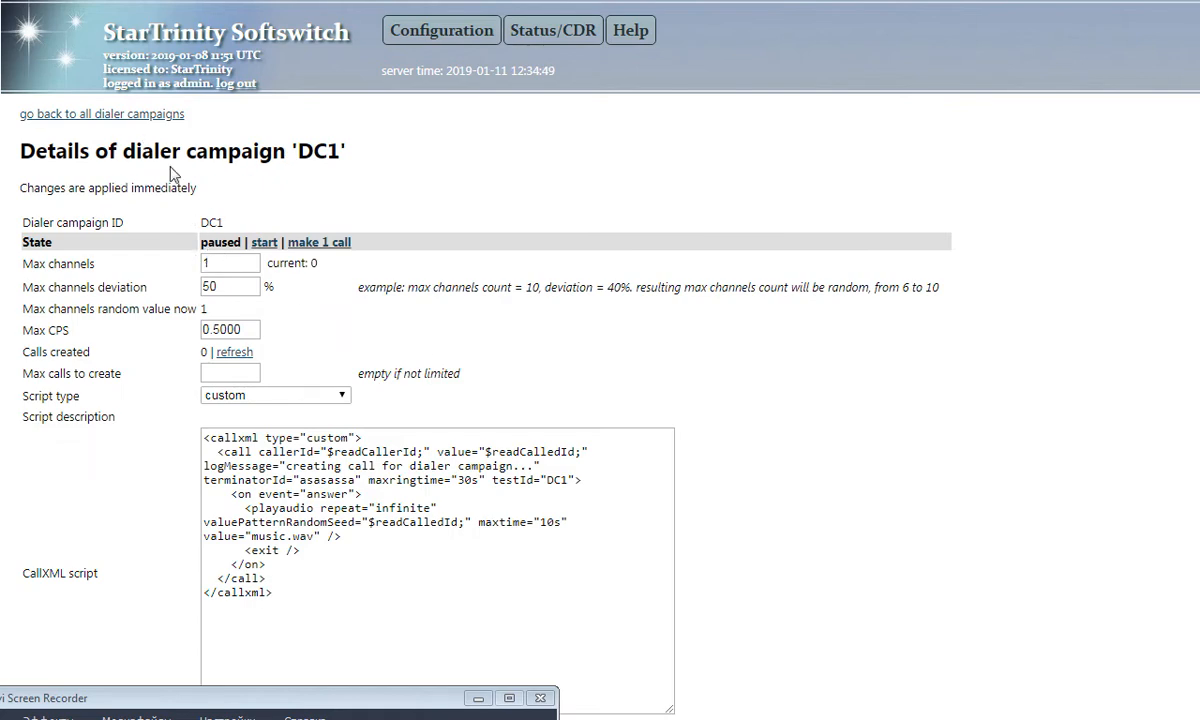
Review the campaign's state and its maximum channels deviation setting on the details page.
left_click_drag(166, 152, 172, 186)
left_click_drag(201, 242, 237, 245)
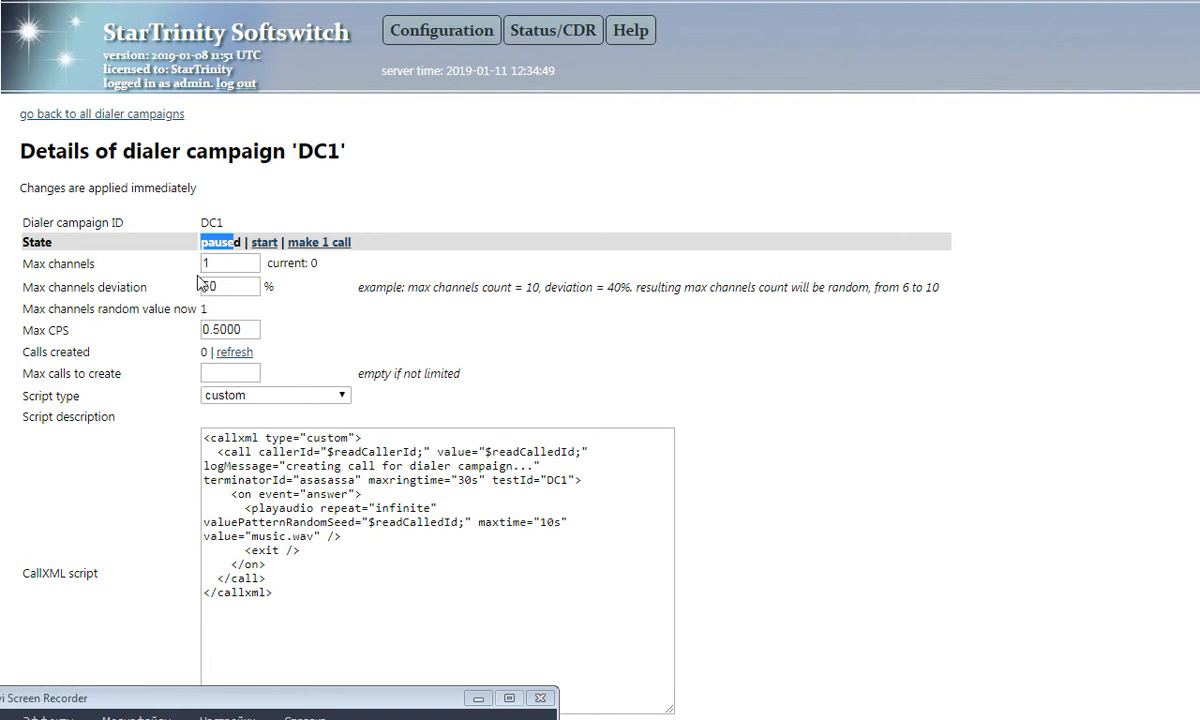
left_click_drag(223, 287, 176, 271)
left_click(46, 250)
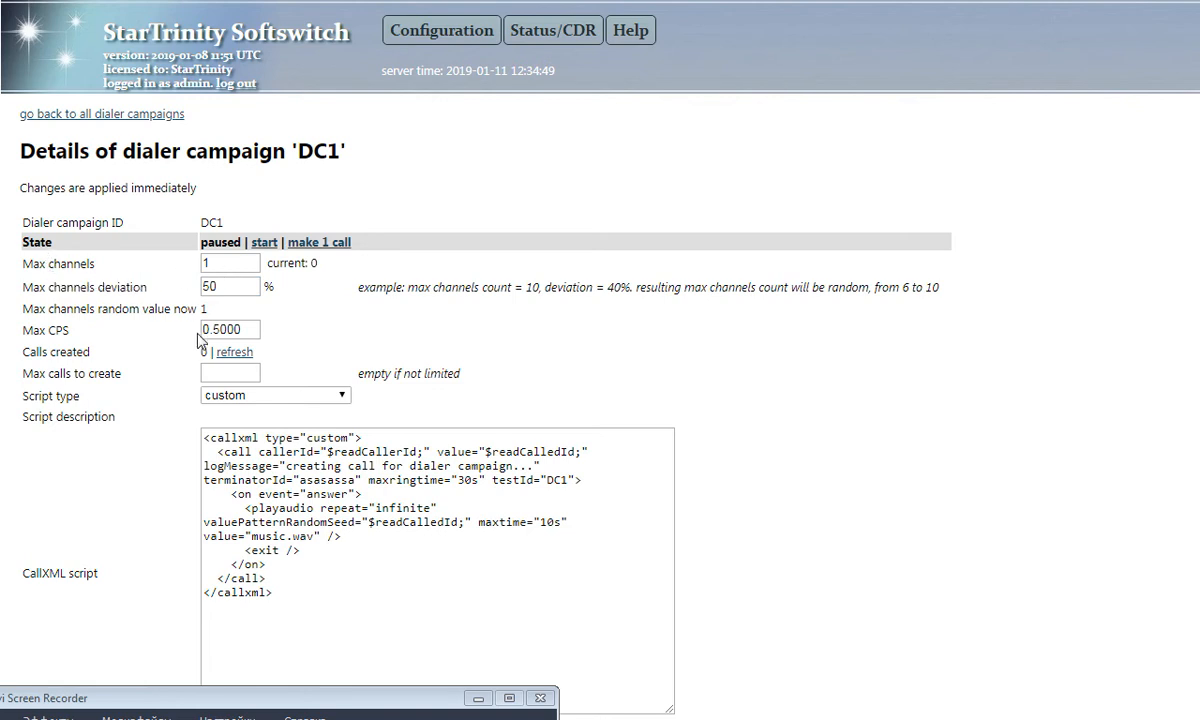
left_click_drag(227, 287, 177, 288)
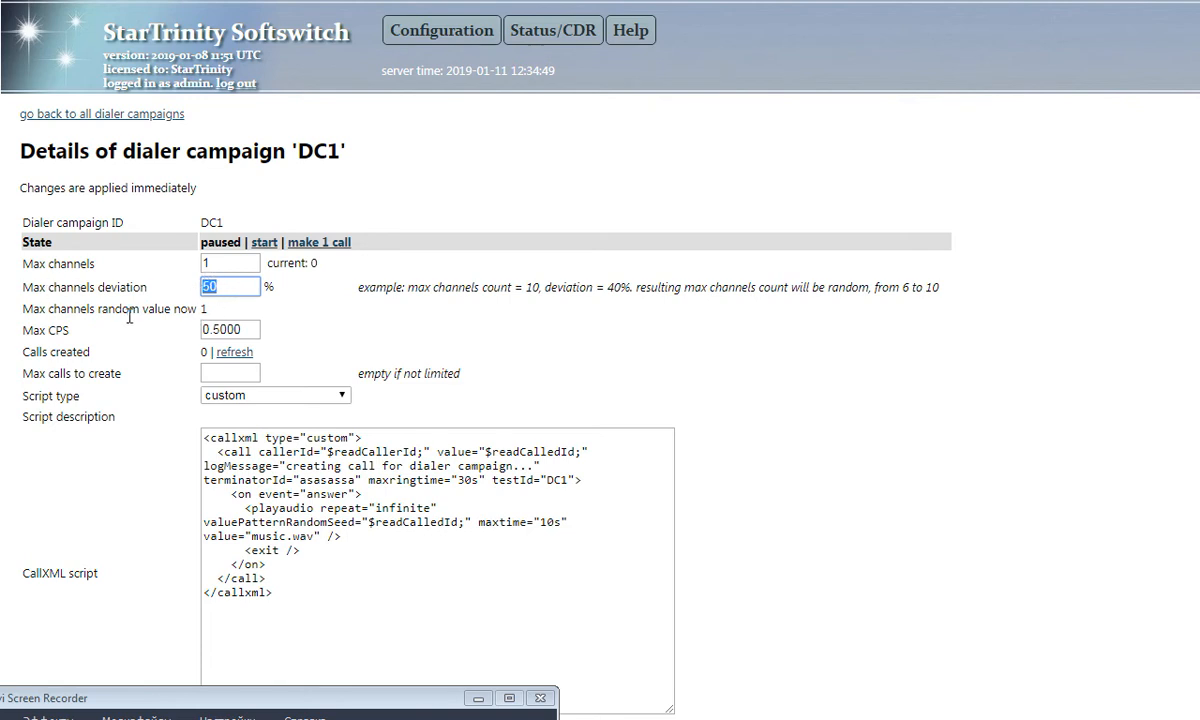
left_click_drag(104, 288, 151, 288)
Set the campaign's maximum channels to 10 and save the value.
left_click_drag(217, 266, 181, 259)
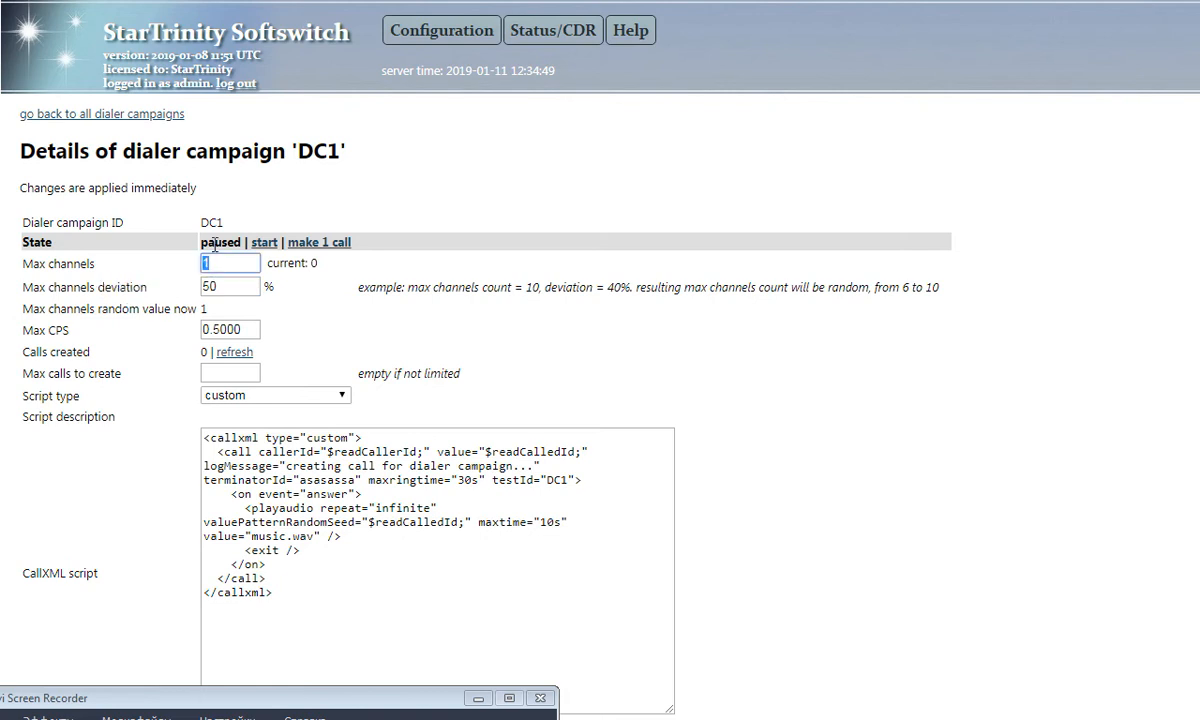
type("1")
left_click(281, 263)
left_click_drag(239, 262, 183, 258)
Set the max channels deviation to 0 % and the maximum channels to 1, saving both values.
left_click(231, 288)
left_click_drag(231, 289, 161, 292)
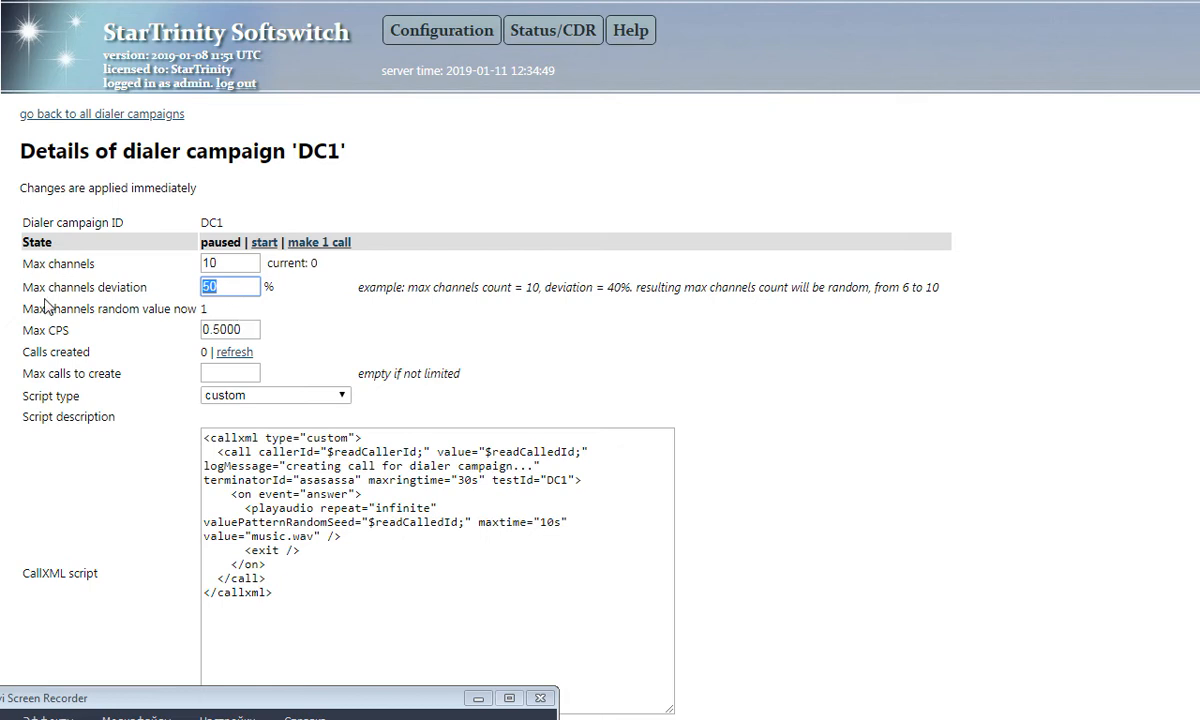
type("0")
left_click(282, 287)
left_click(226, 263)
key("BackSpace")
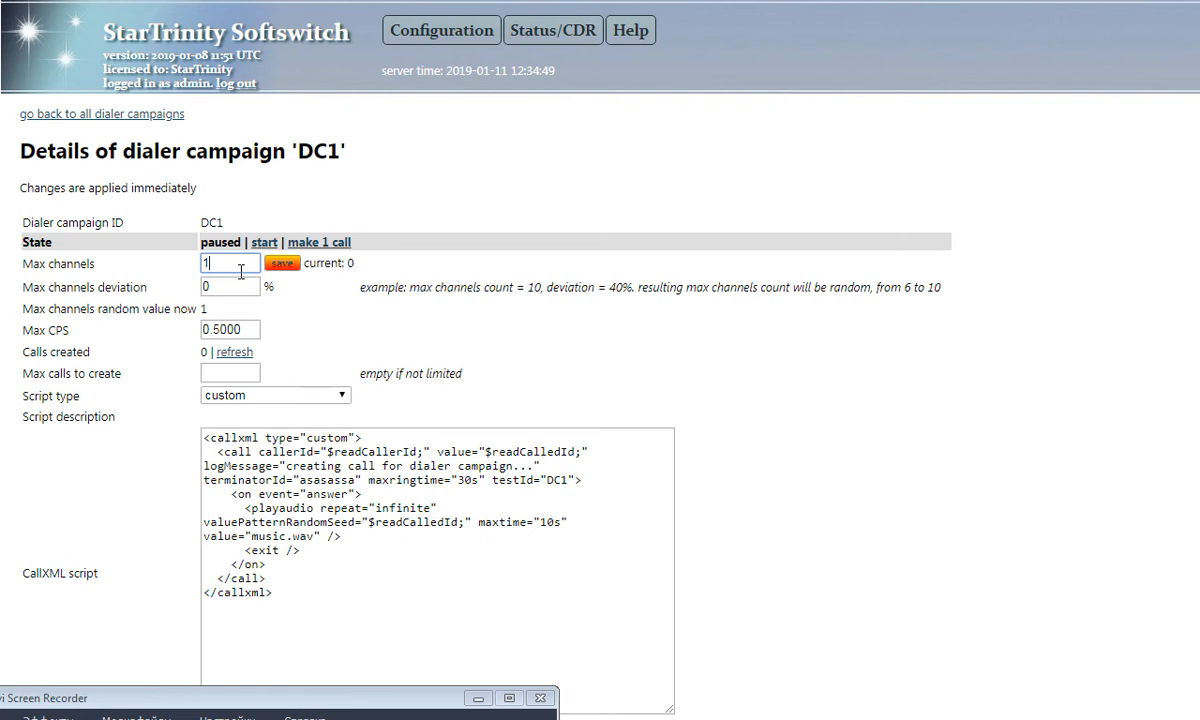
left_click(281, 263)
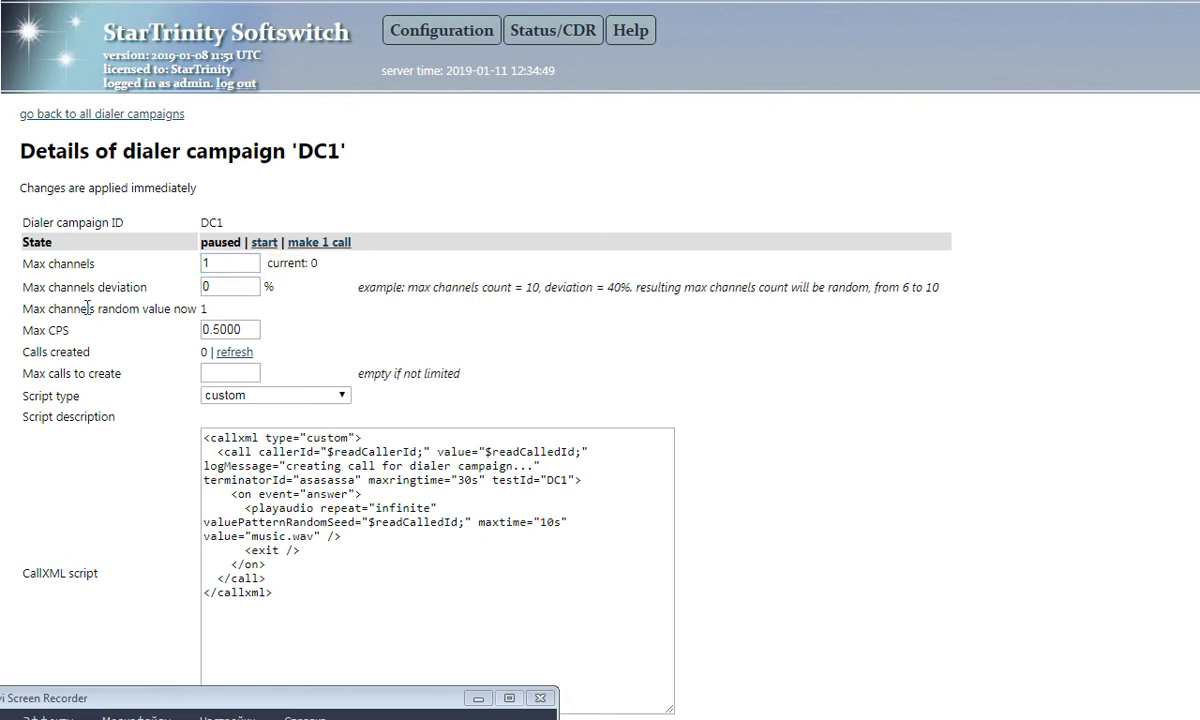
Examine the random channels value, Max CPS and Max calls to create settings of the campaign.
left_click_drag(52, 310, 175, 318)
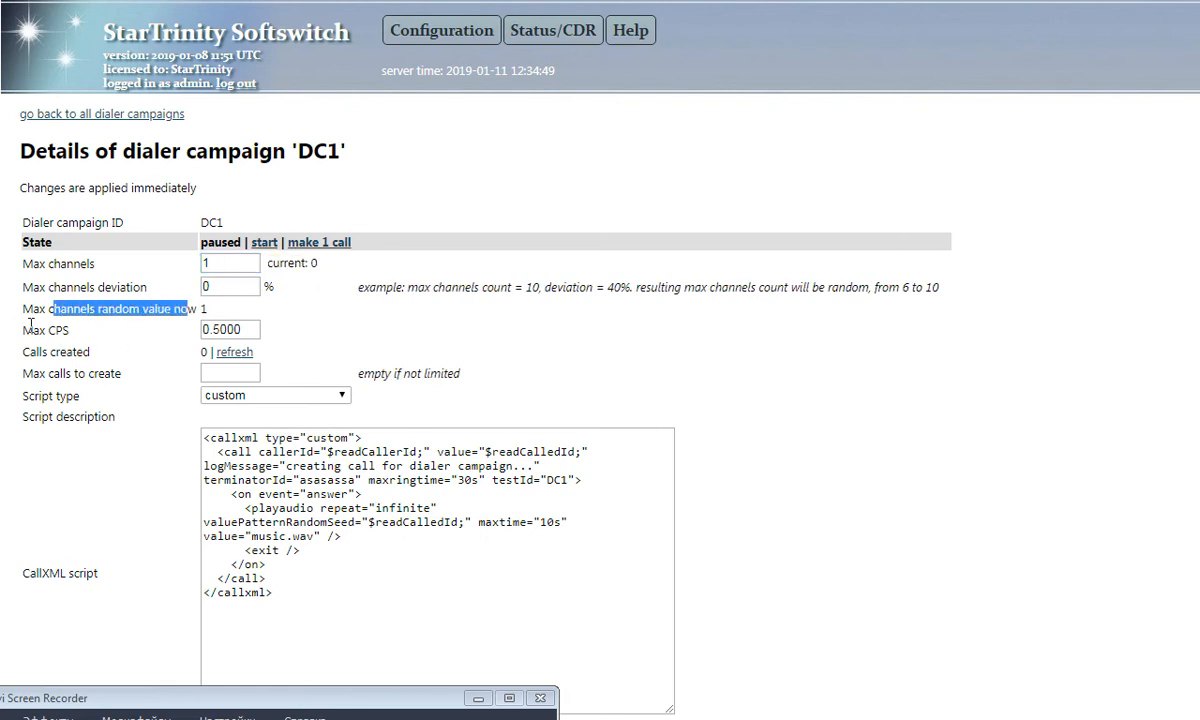
left_click_drag(44, 331, 185, 337)
left_click(249, 329)
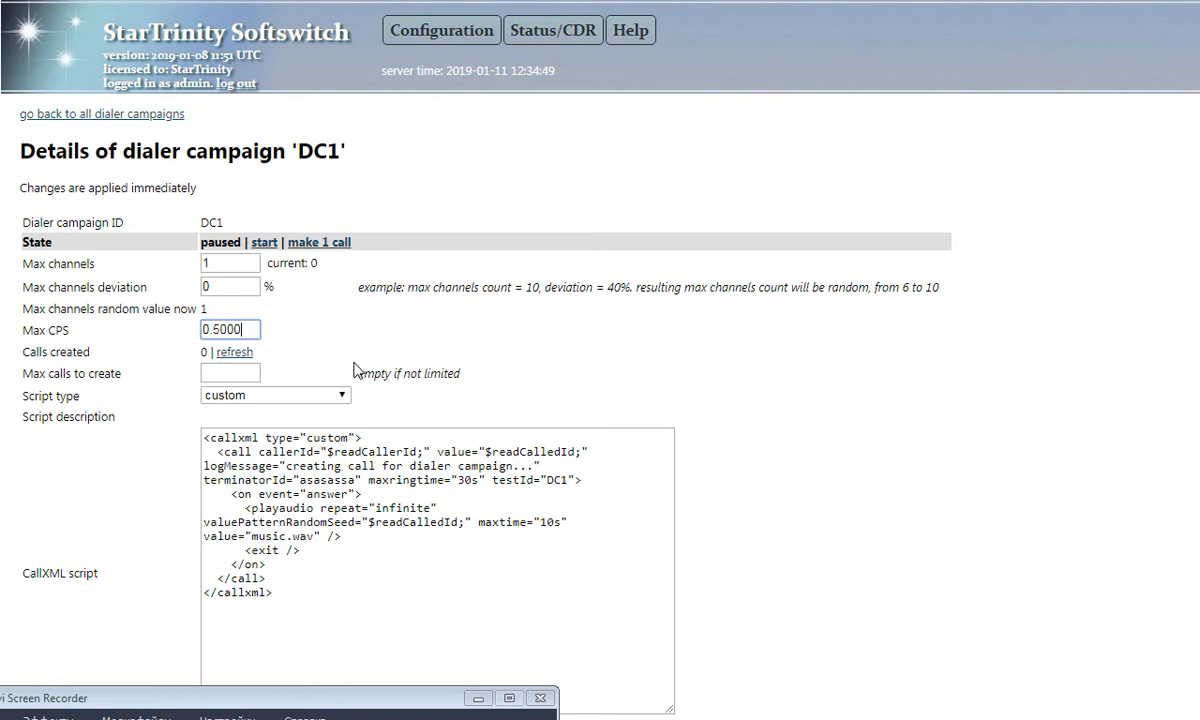
left_click(228, 372)
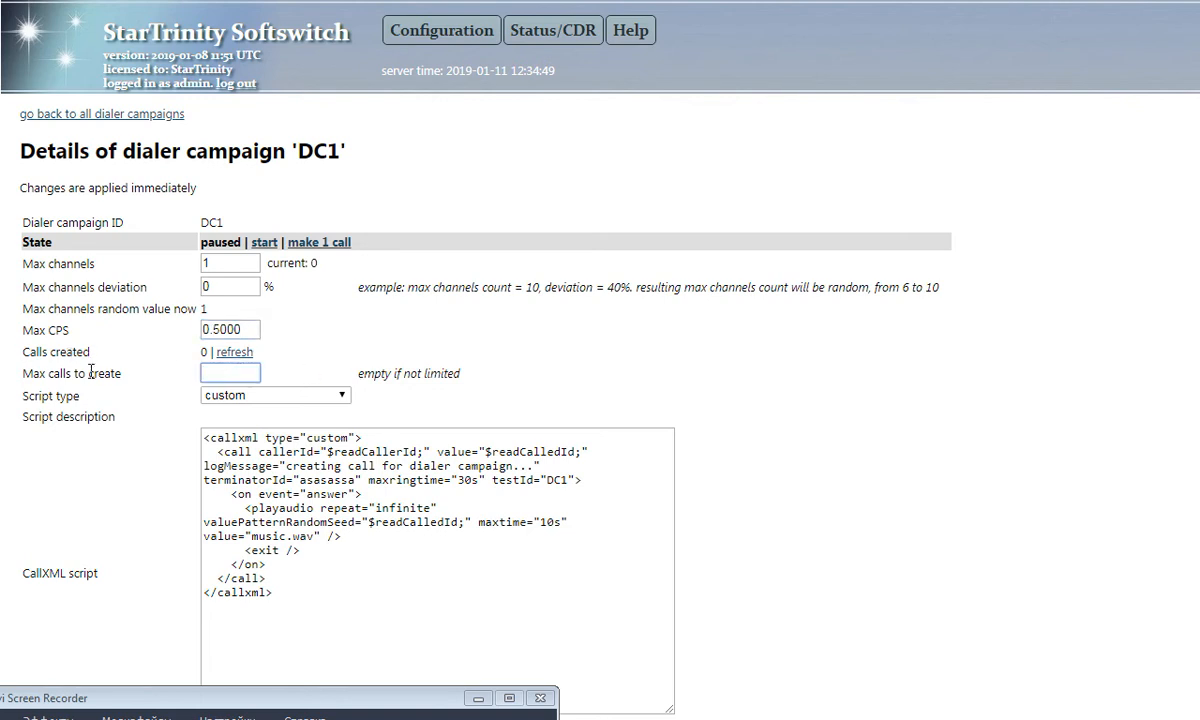
left_click_drag(35, 374, 219, 378)
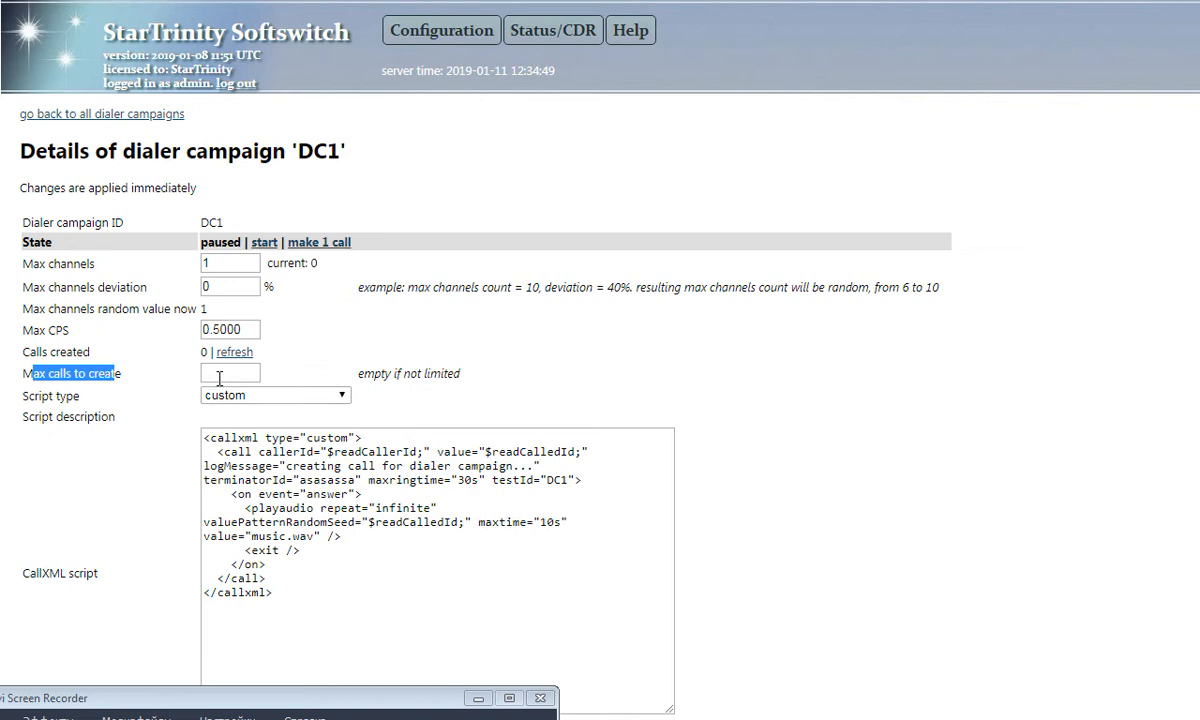
left_click(232, 377)
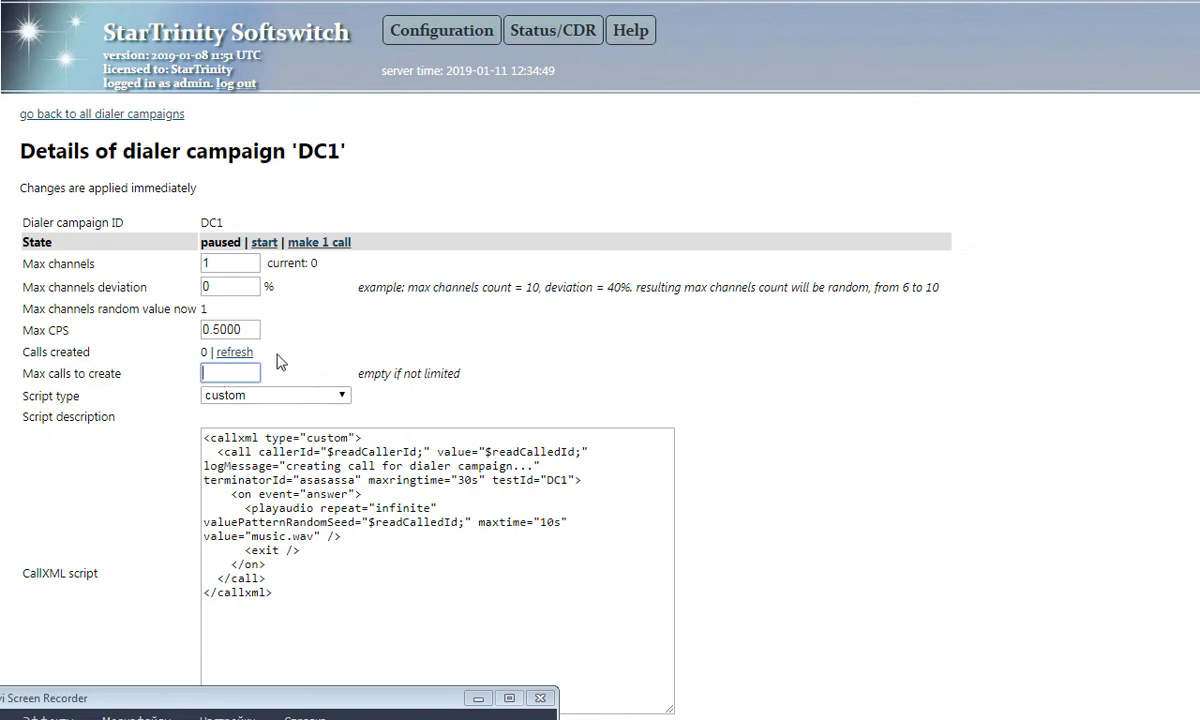
Examine the call block of the campaign's CallXML script, from the opening call element to its closing tag.
left_click(221, 452)
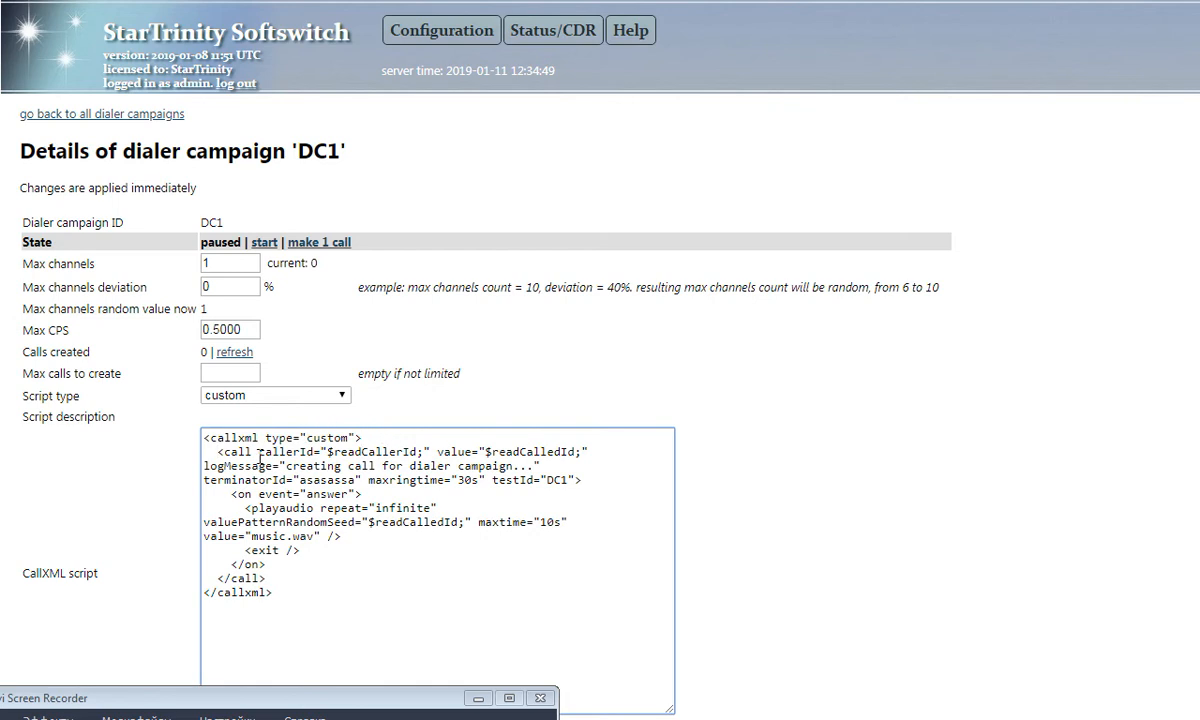
scroll(140, 500, "down", 1)
left_click(216, 416)
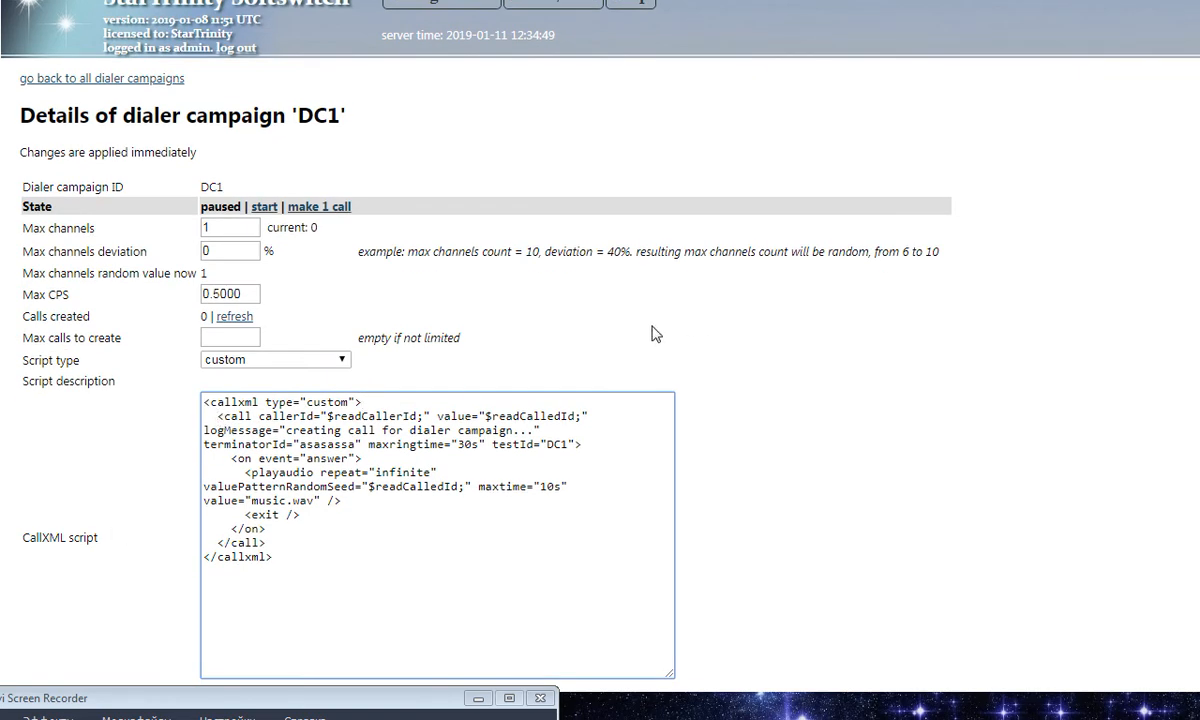
left_click_drag(204, 414, 266, 543)
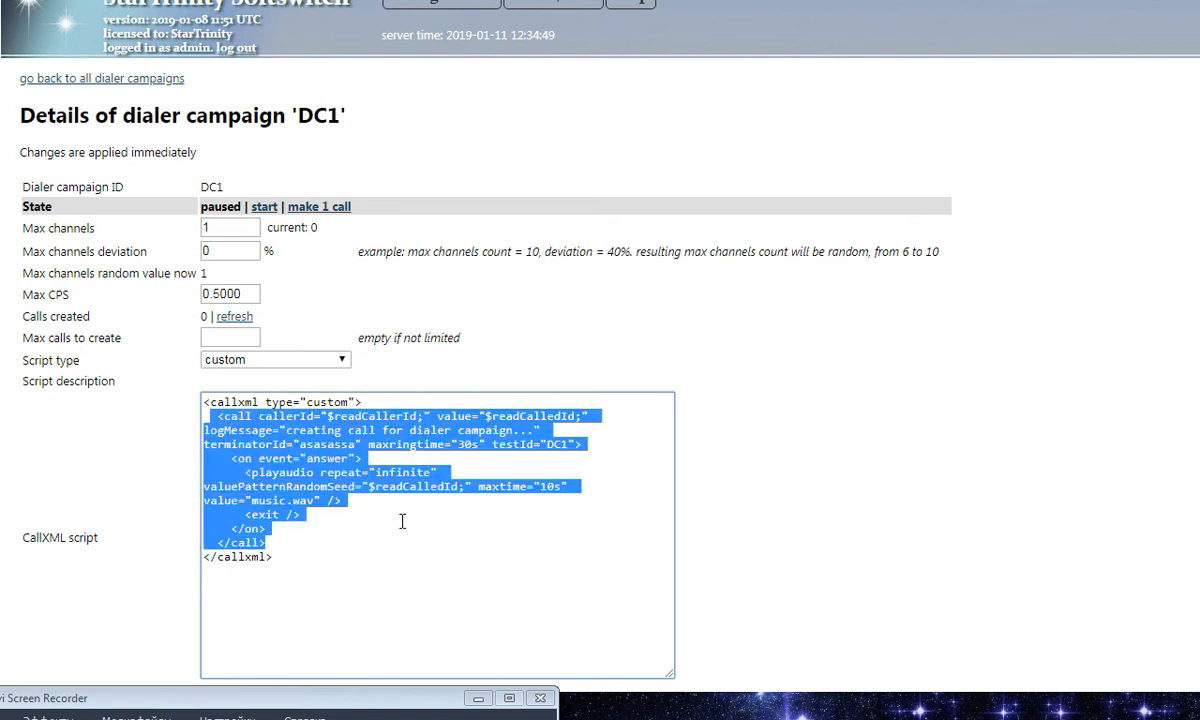
left_click(395, 402)
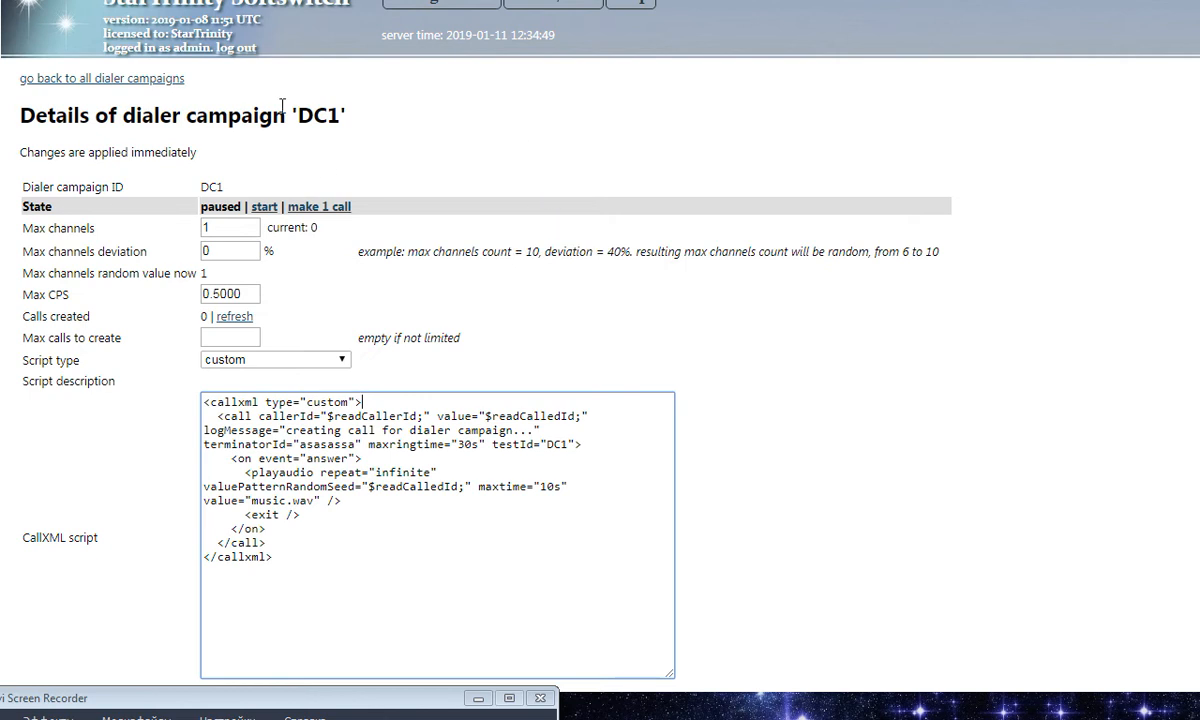
Open the softswitch tutorial in a new browser tab and go to the CallXML documentation from there.
scroll(562, 107, "up", 1)
left_click(638, 32)
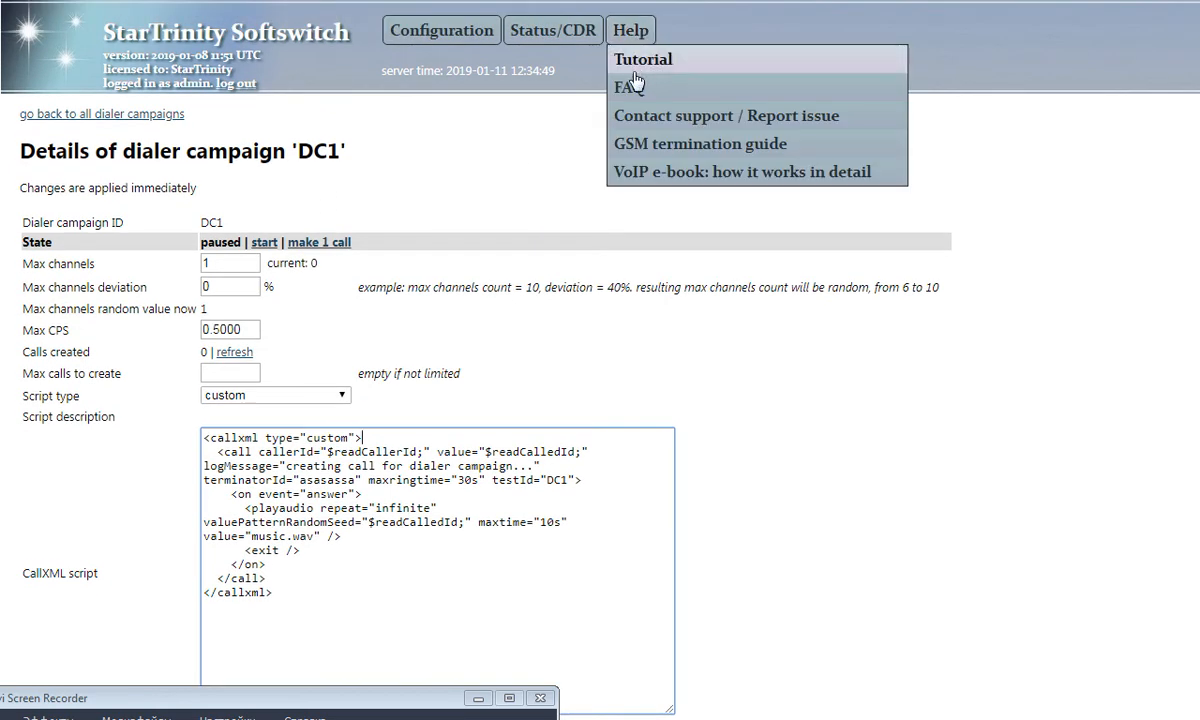
right_click(636, 60)
left_click(652, 72)
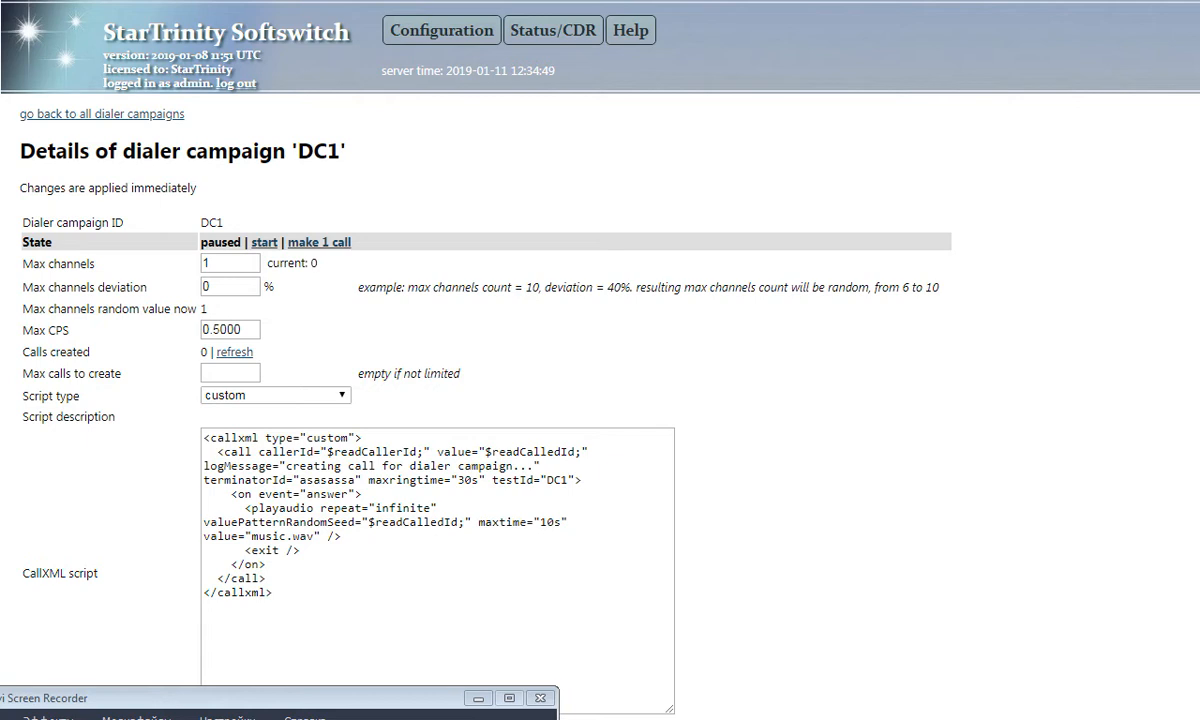
key("ctrl+Tab")
mouse_move(662, 32)
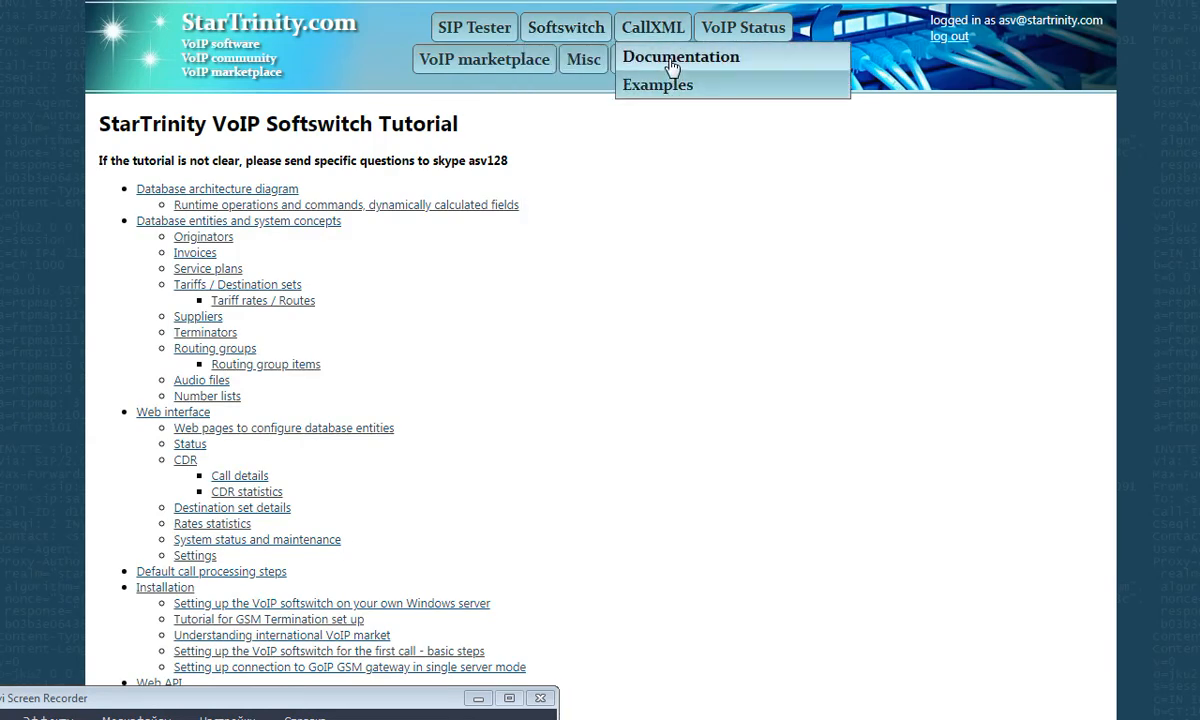
left_click(671, 64)
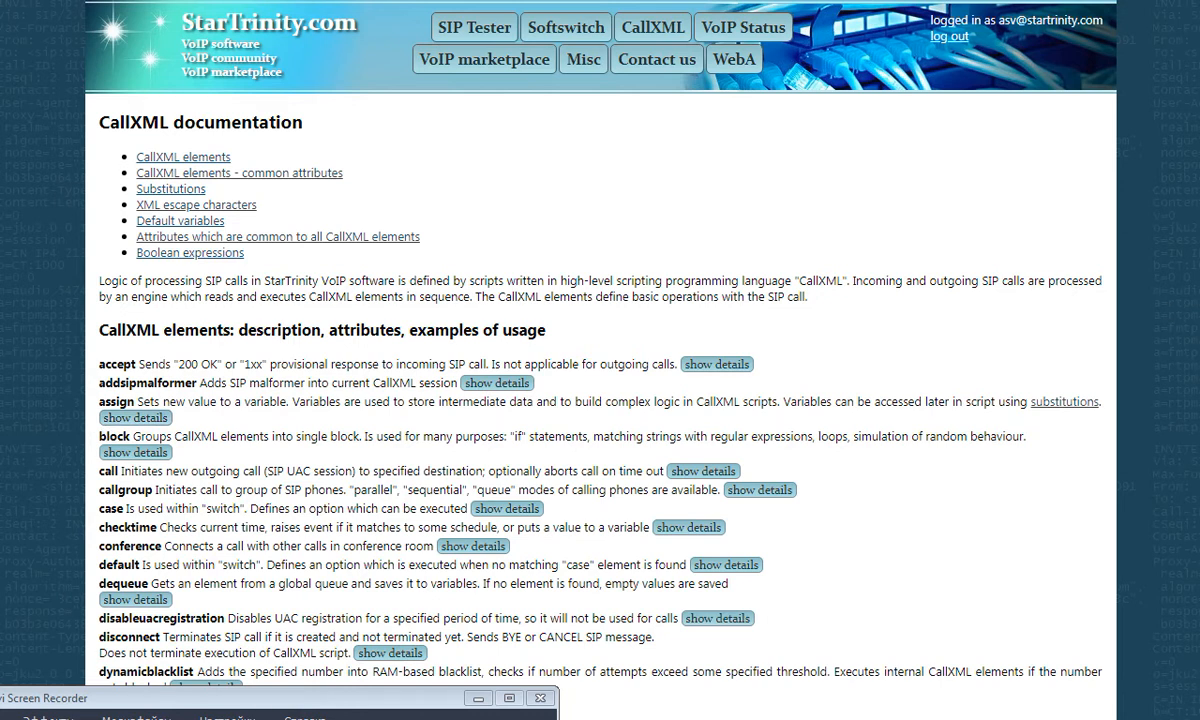
Switch to the Notepad outline and append '- element "call"' to line 1, the dial 111@ step.
key("alt+Tab")
left_click(311, 204)
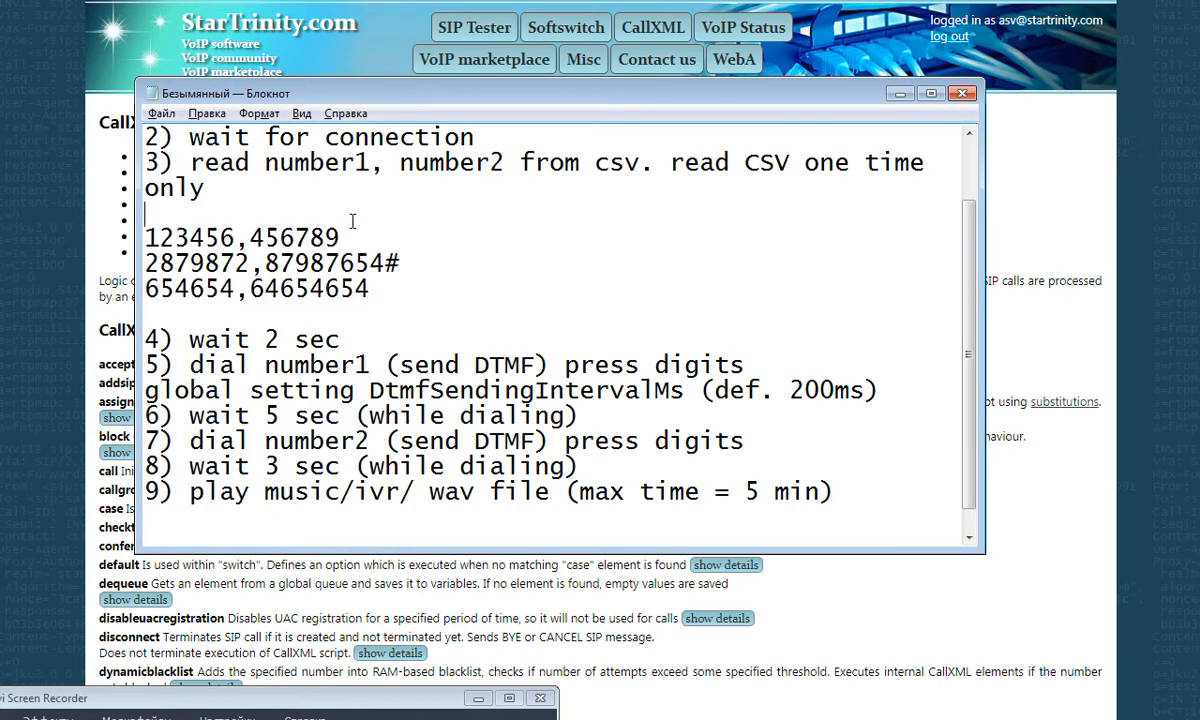
scroll(311, 204, "up", 1)
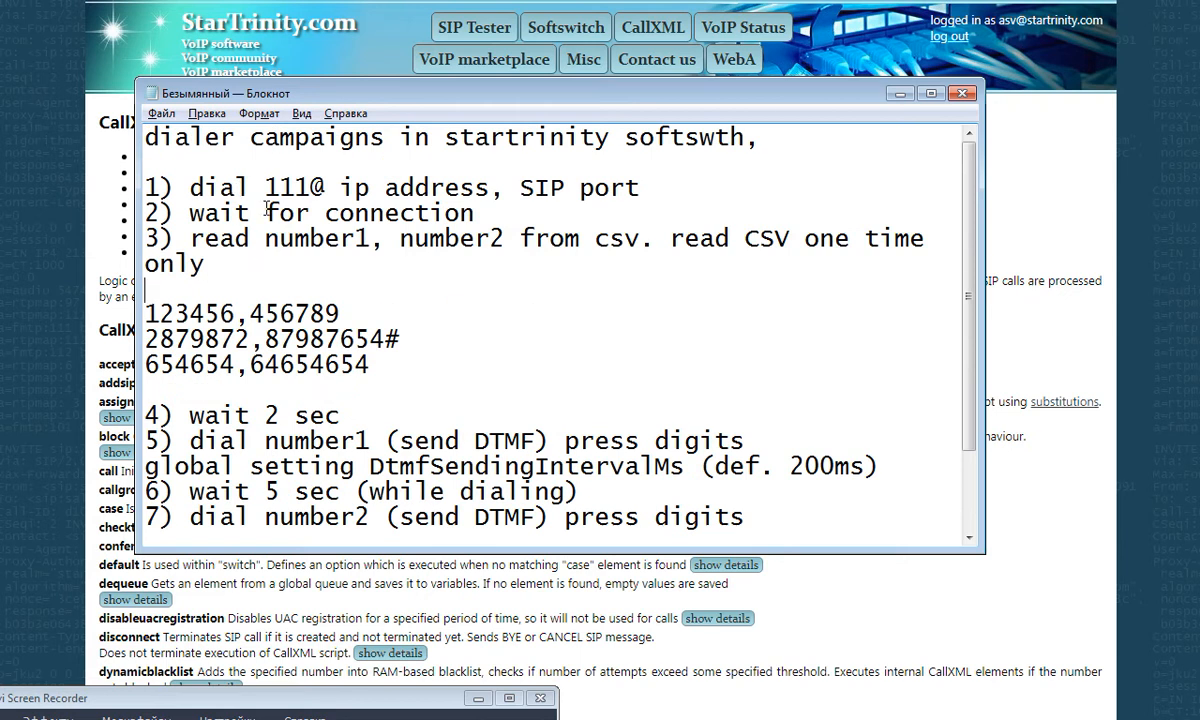
left_click(195, 187)
left_click_drag(190, 187, 340, 188)
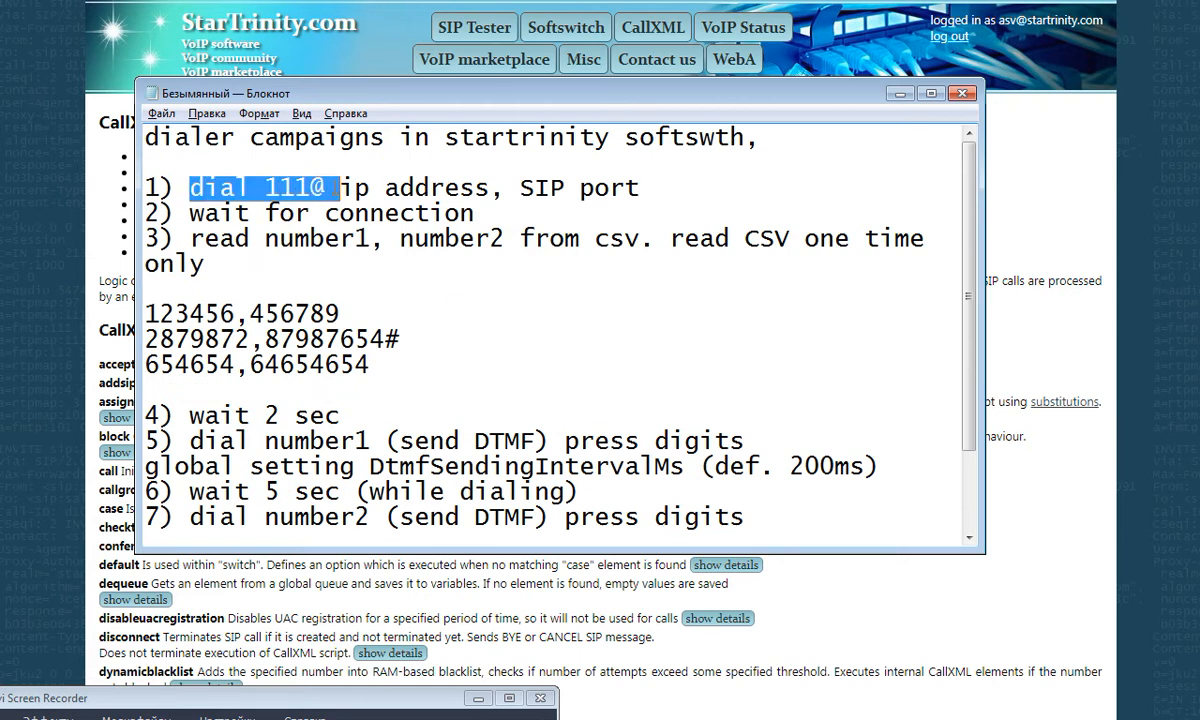
left_click(298, 188)
left_click(192, 189)
left_click(672, 192)
type("- el")
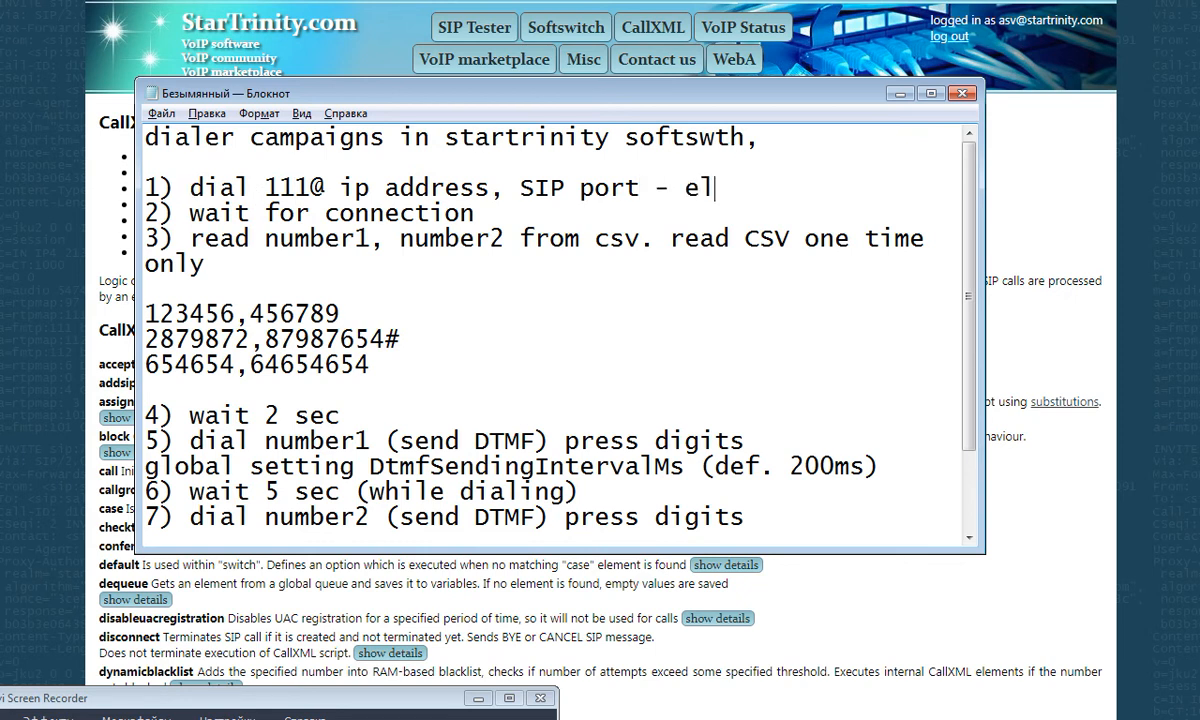
type("ement \"call\"")
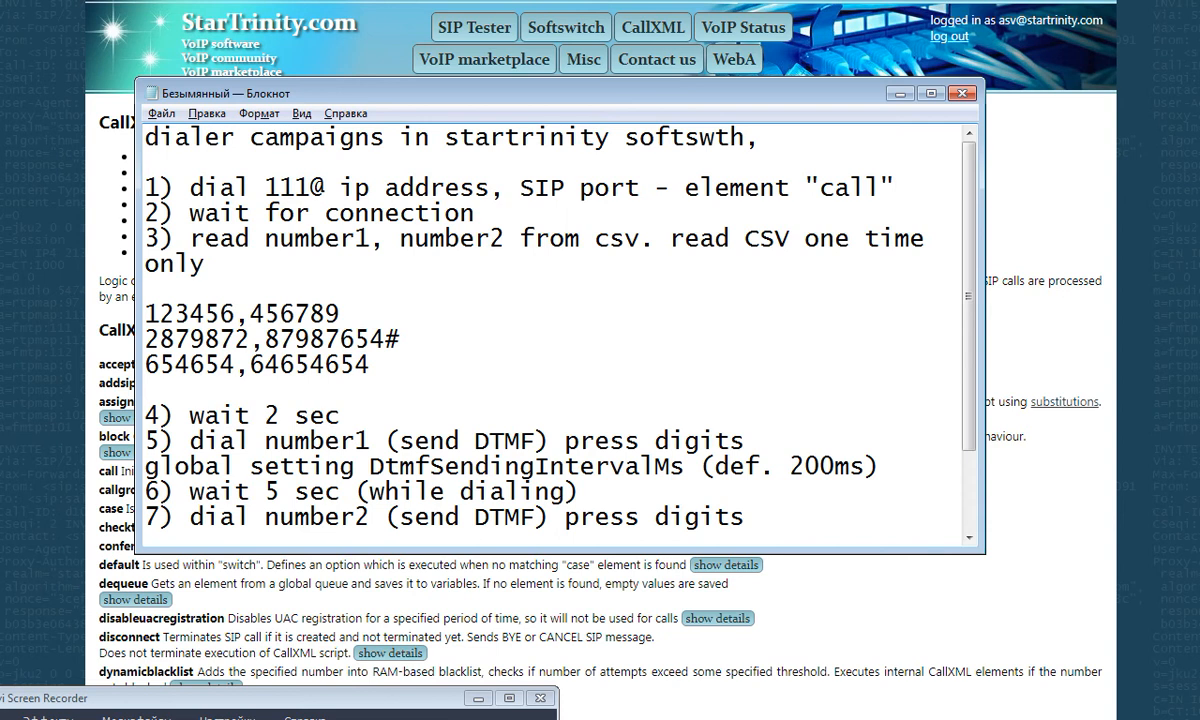
Read the description of the call element in the CallXML documentation and return to the DC1 campaign details.
key("alt+Tab")
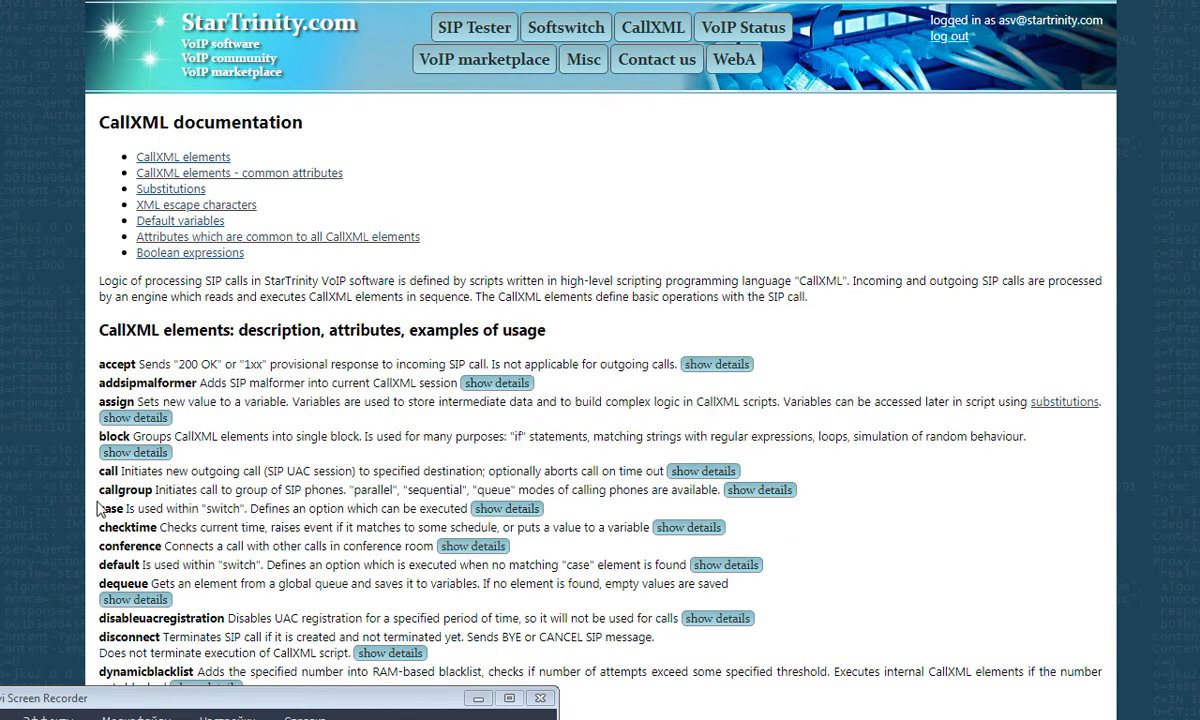
left_click_drag(101, 476, 663, 470)
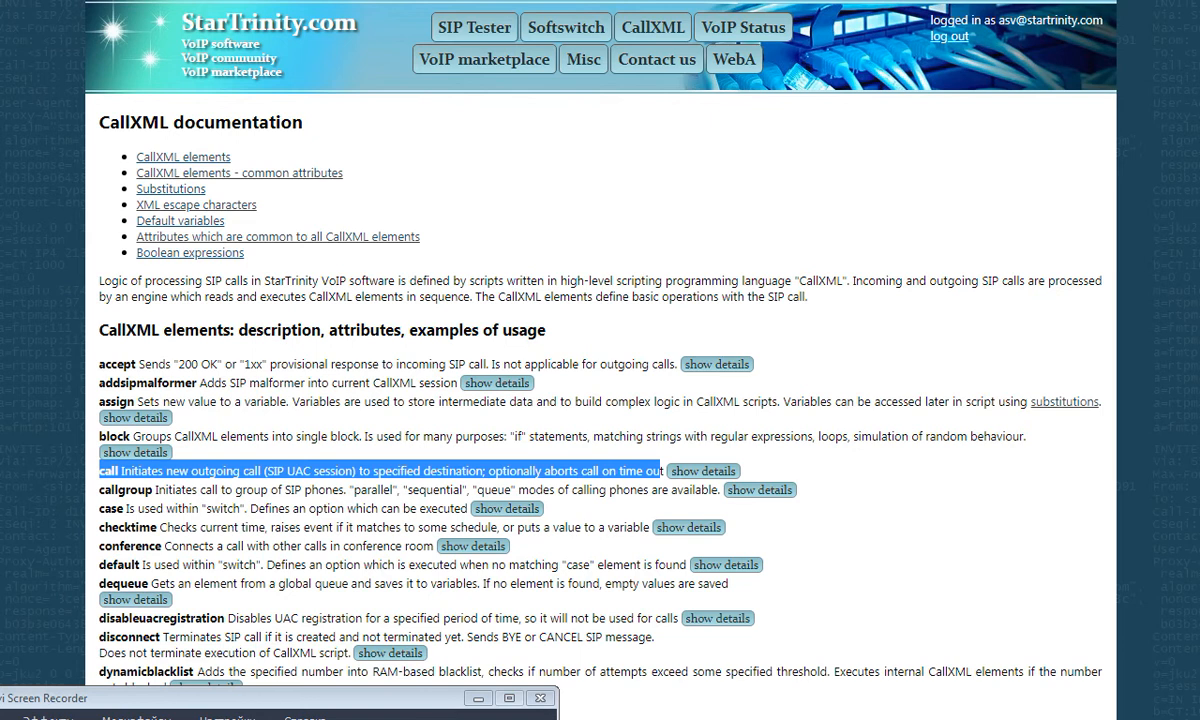
key("ctrl+shift+Tab")
key("ctrl+shift+Tab")
Replace the $readCallerId; variable in the call element's callerId attribute with a fixed caller number.
left_click(247, 452)
left_click_drag(224, 452, 321, 452)
left_click(321, 452)
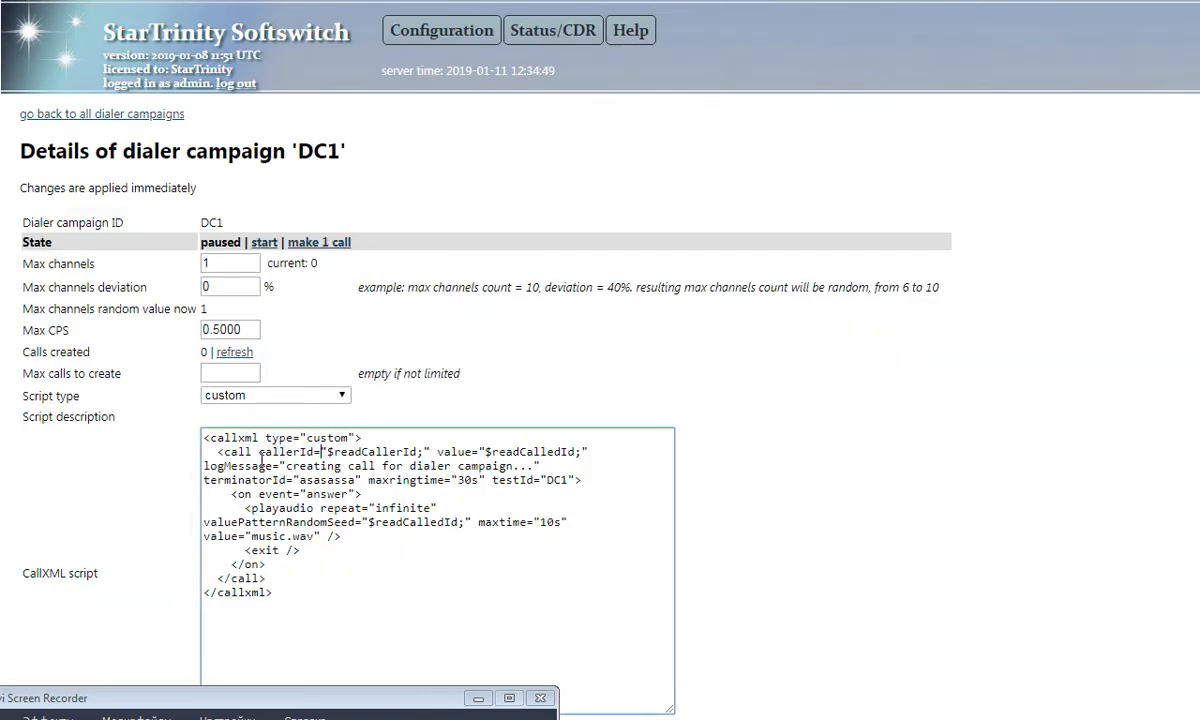
double_click(261, 452)
left_click(300, 452)
left_click_drag(330, 452, 426, 452)
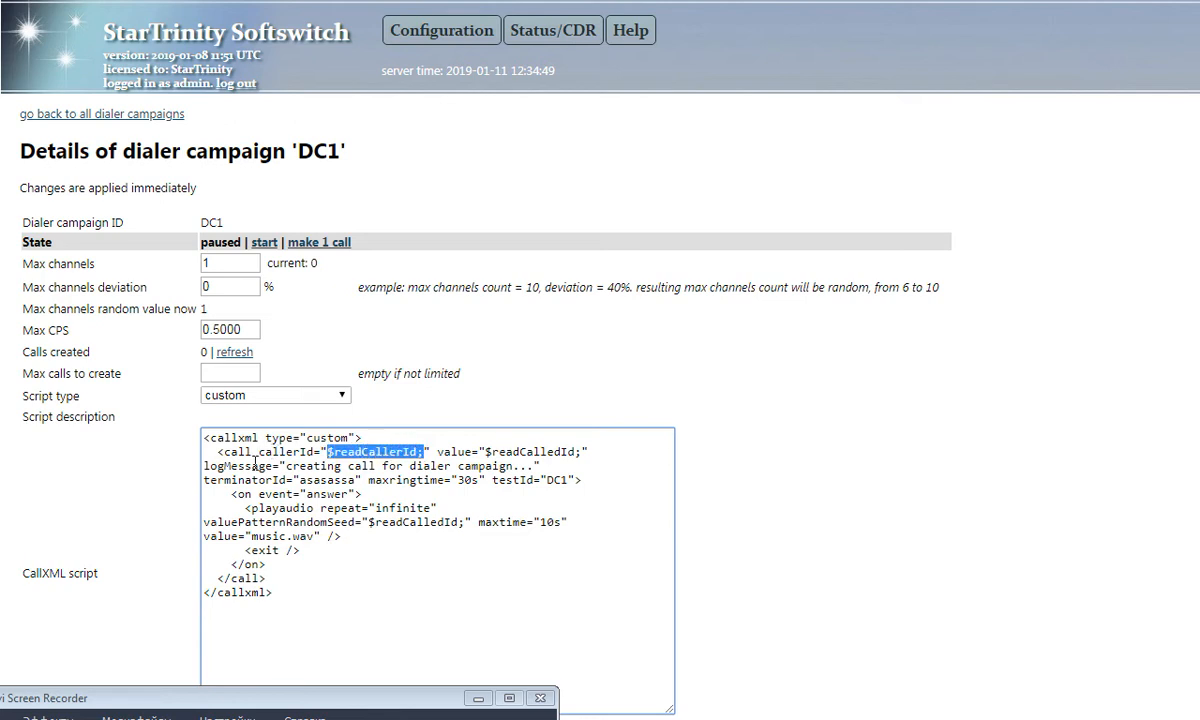
type("121212121")
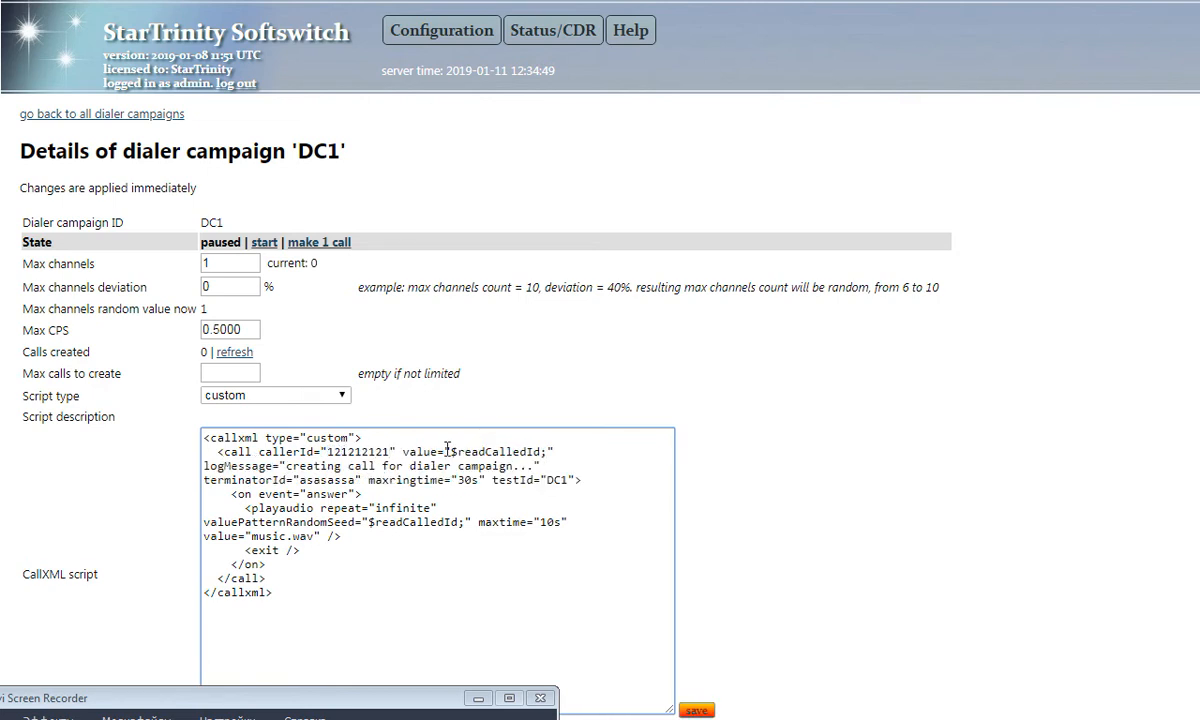
left_click_drag(451, 452, 550, 453)
type("sip:")
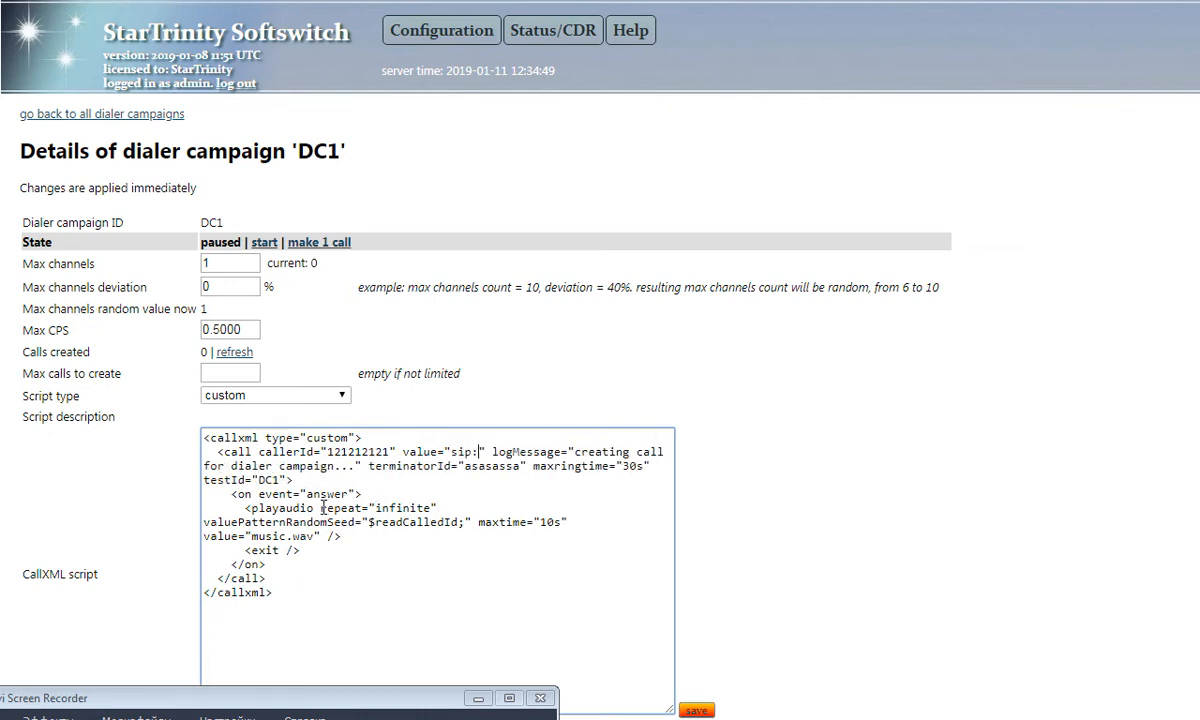
type("123")
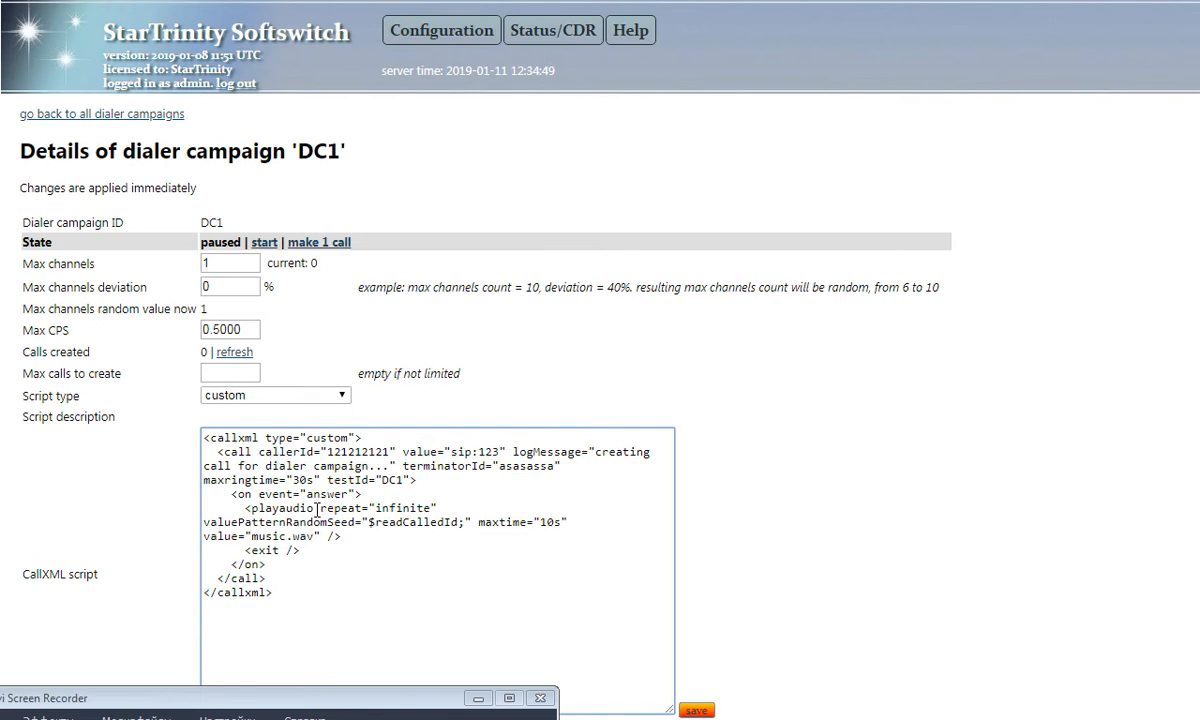
type("@")
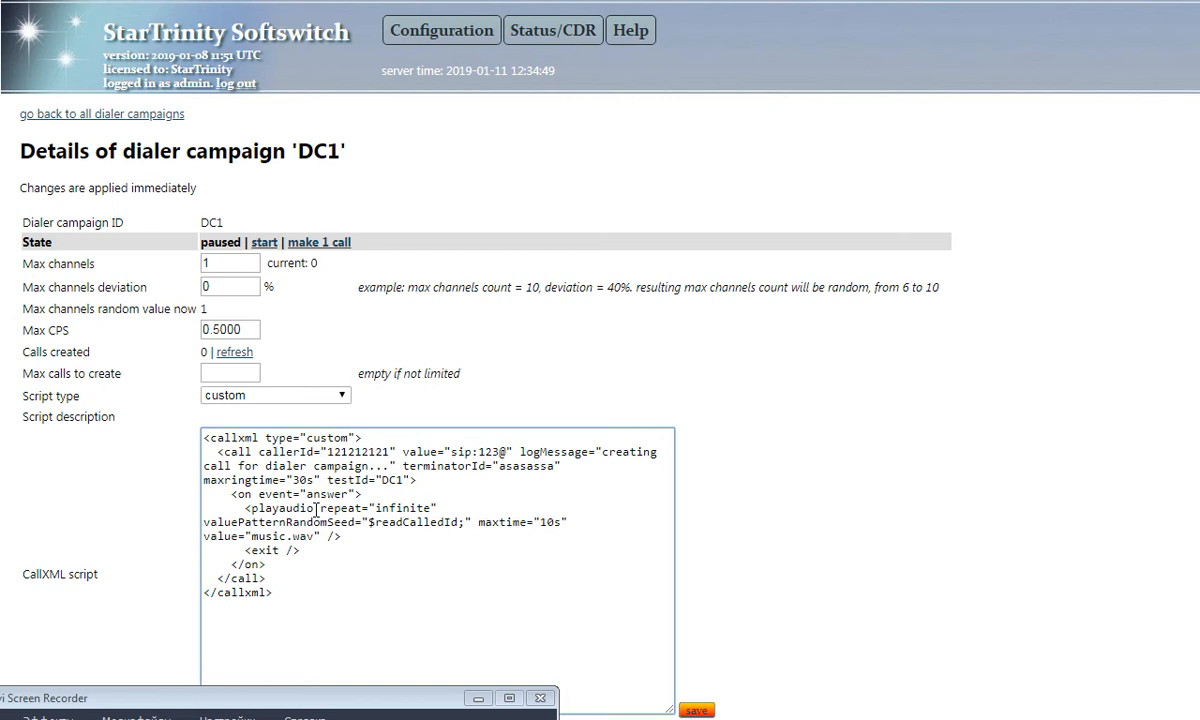
type("startrinity.com:")
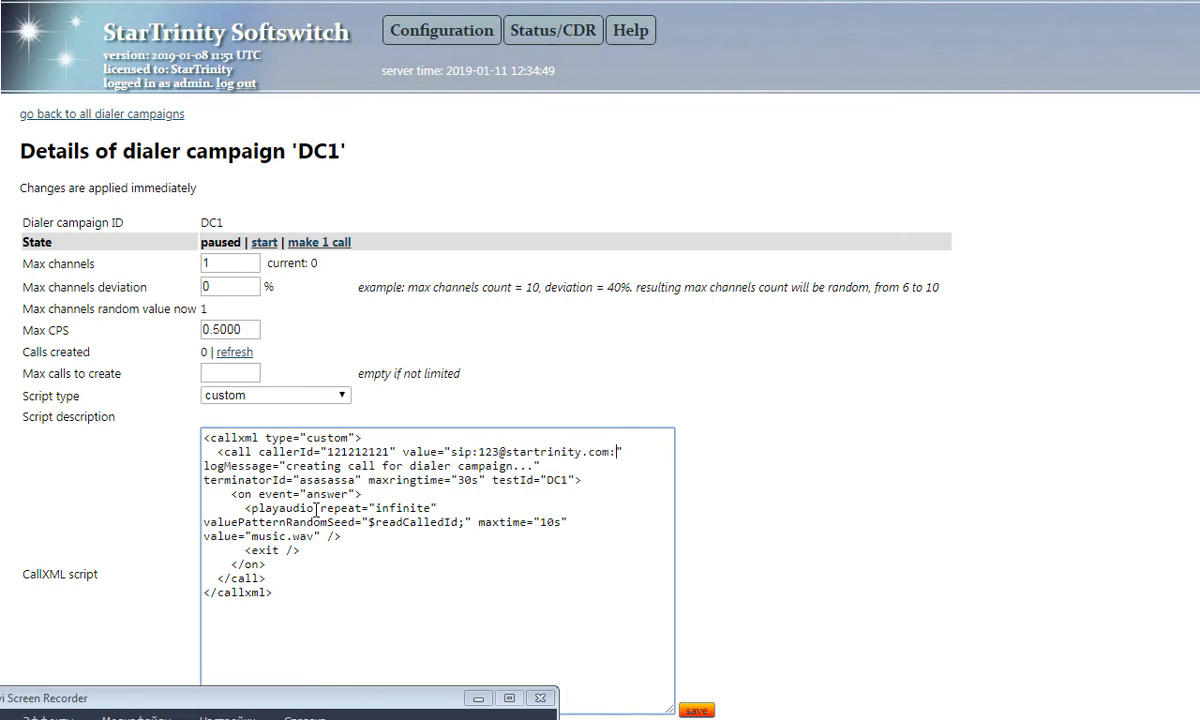
type("6060")
type("echo")
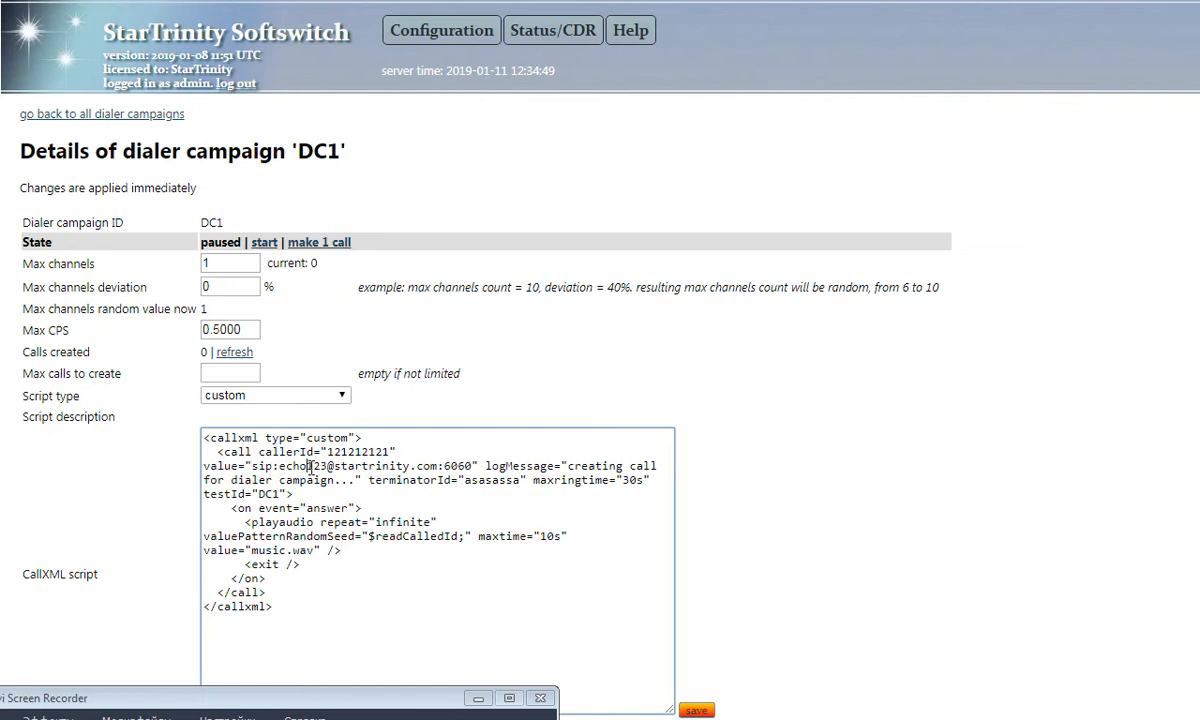
left_click_drag(279, 467, 309, 468)
Delete the logMessage and terminatorId attributes from the call element.
left_click(490, 466)
left_click_drag(485, 467, 531, 481)
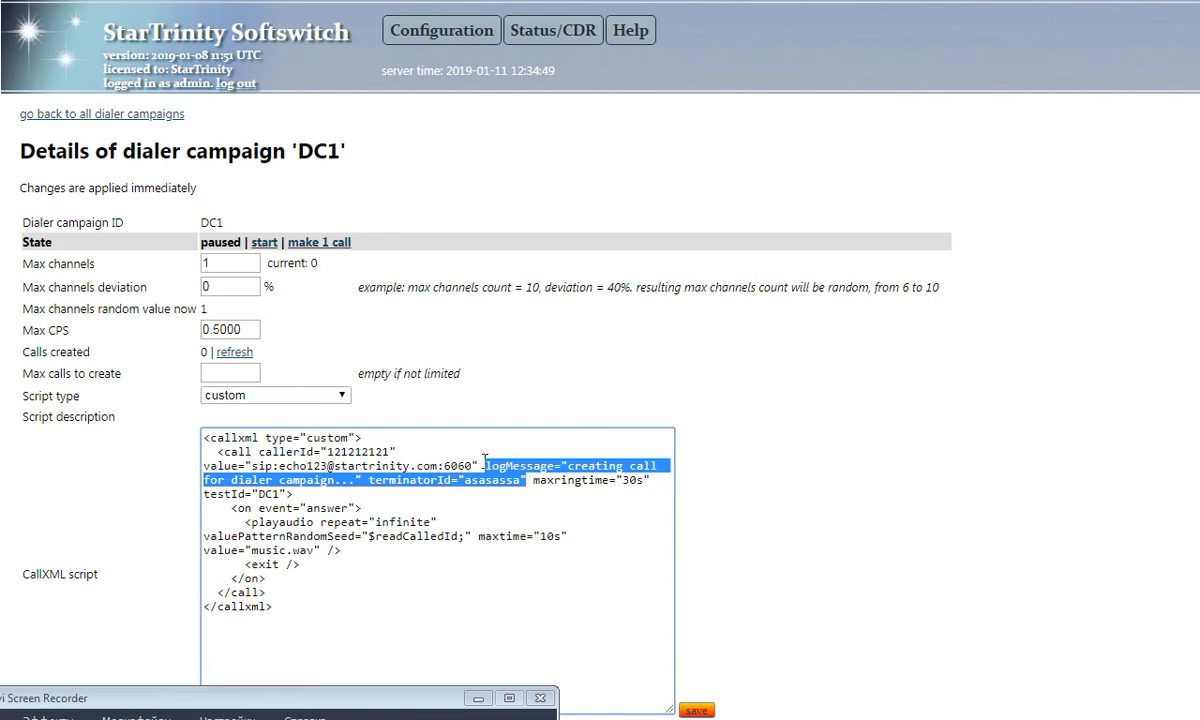
key("BackSpace")
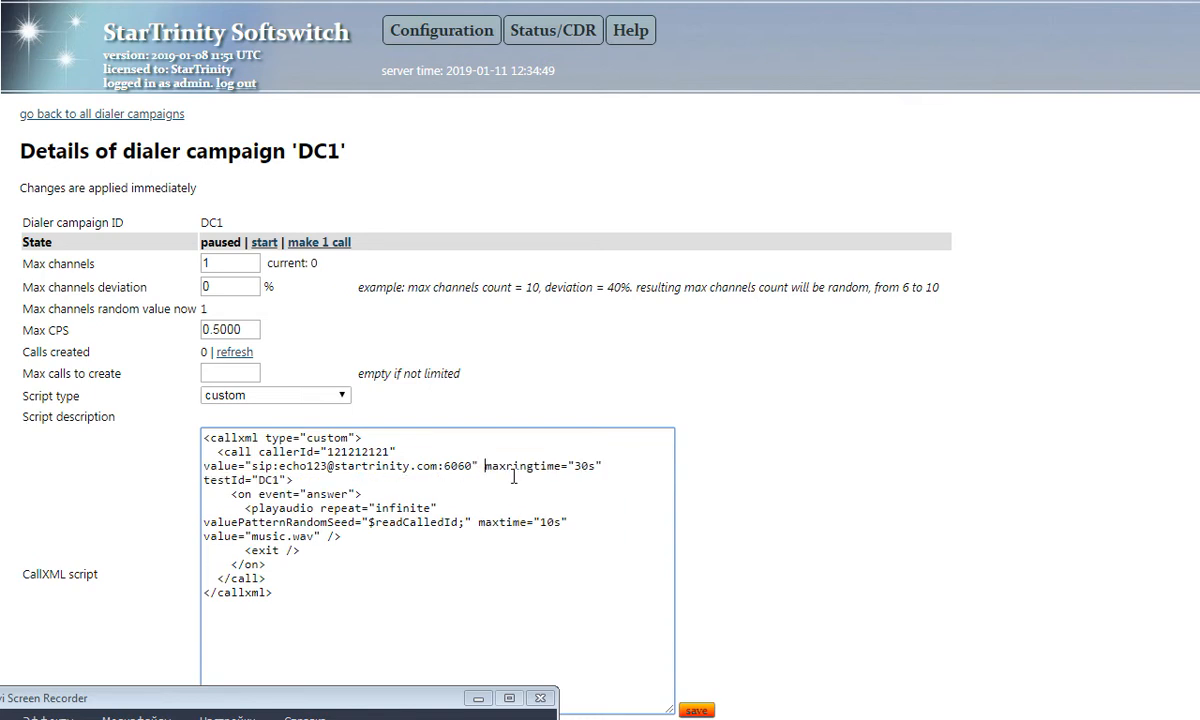
Review the call element's maxringtime attribute and the answer event, and save the CallXML script.
left_click_drag(604, 462, 478, 468)
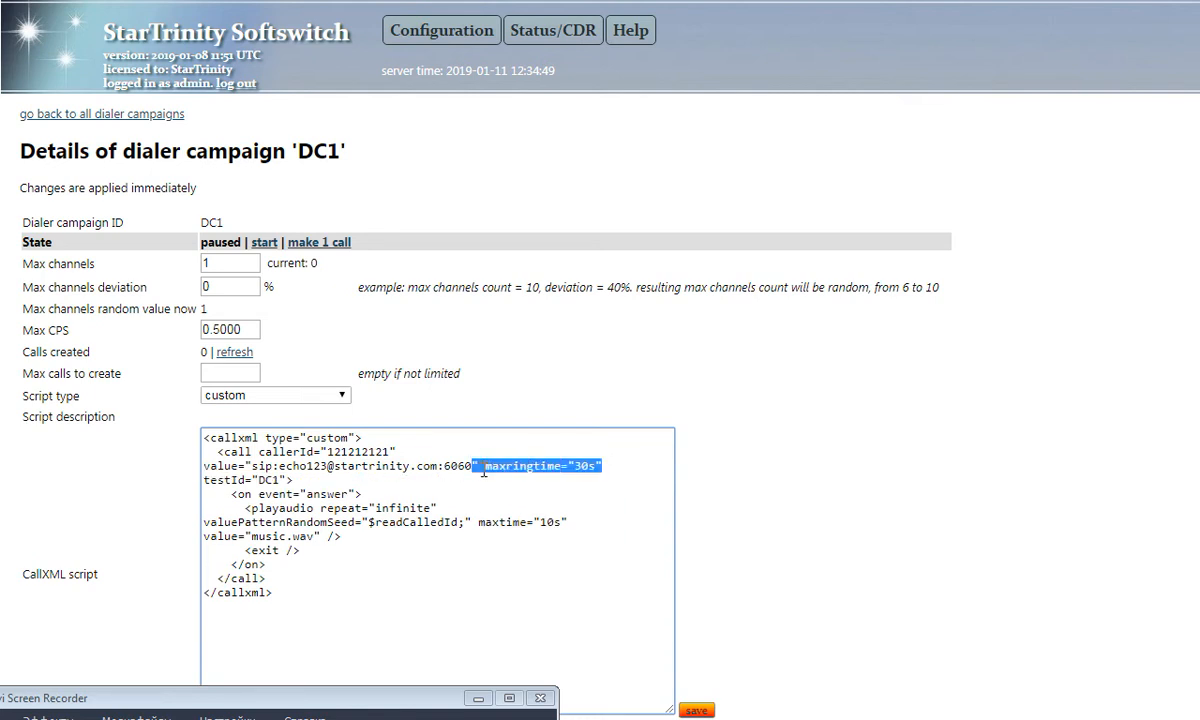
left_click(285, 480)
left_click_drag(489, 468, 576, 468)
left_click(597, 466)
left_click(272, 495)
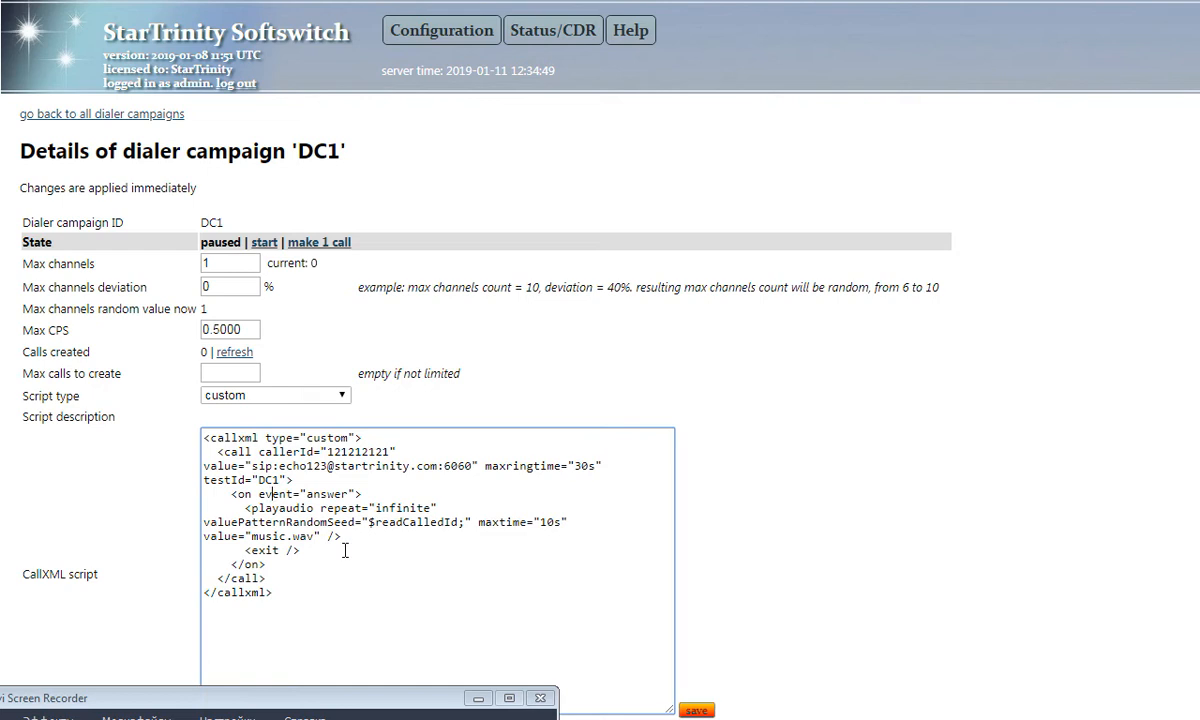
left_click(697, 711)
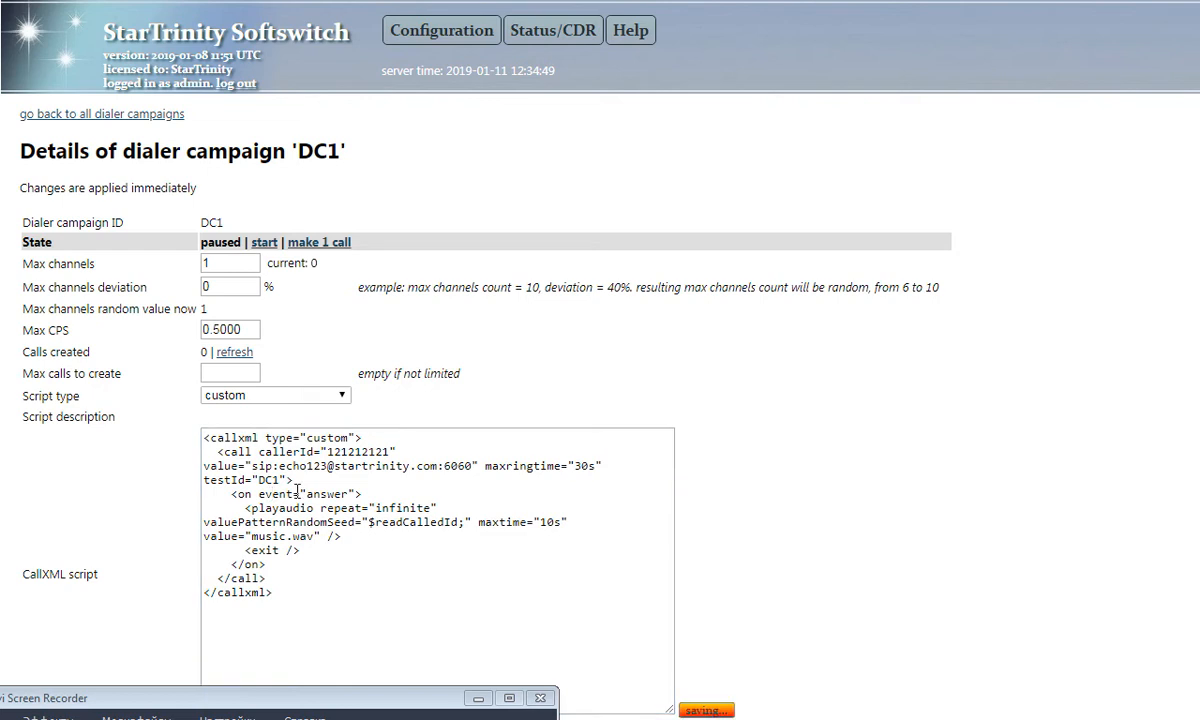
Open the softswitch's Audio files page in a new browser tab and check for the music.wav file used by playaudio.
left_click(246, 508)
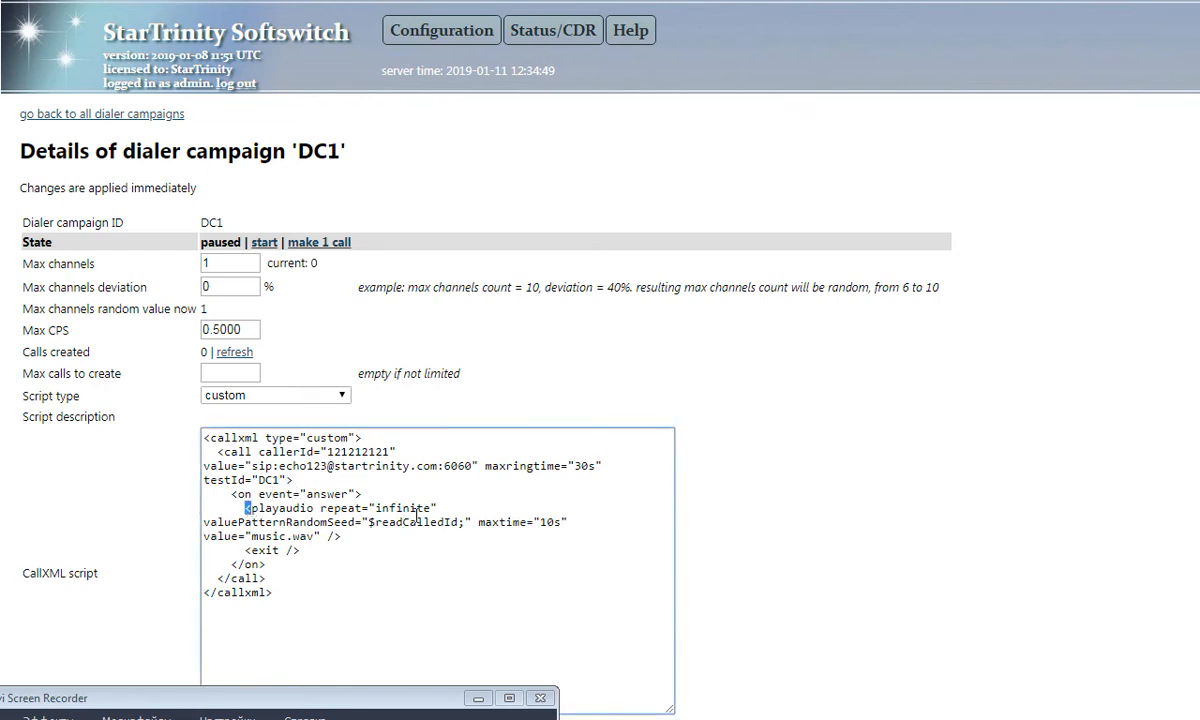
left_click(317, 509)
mouse_move(420, 40)
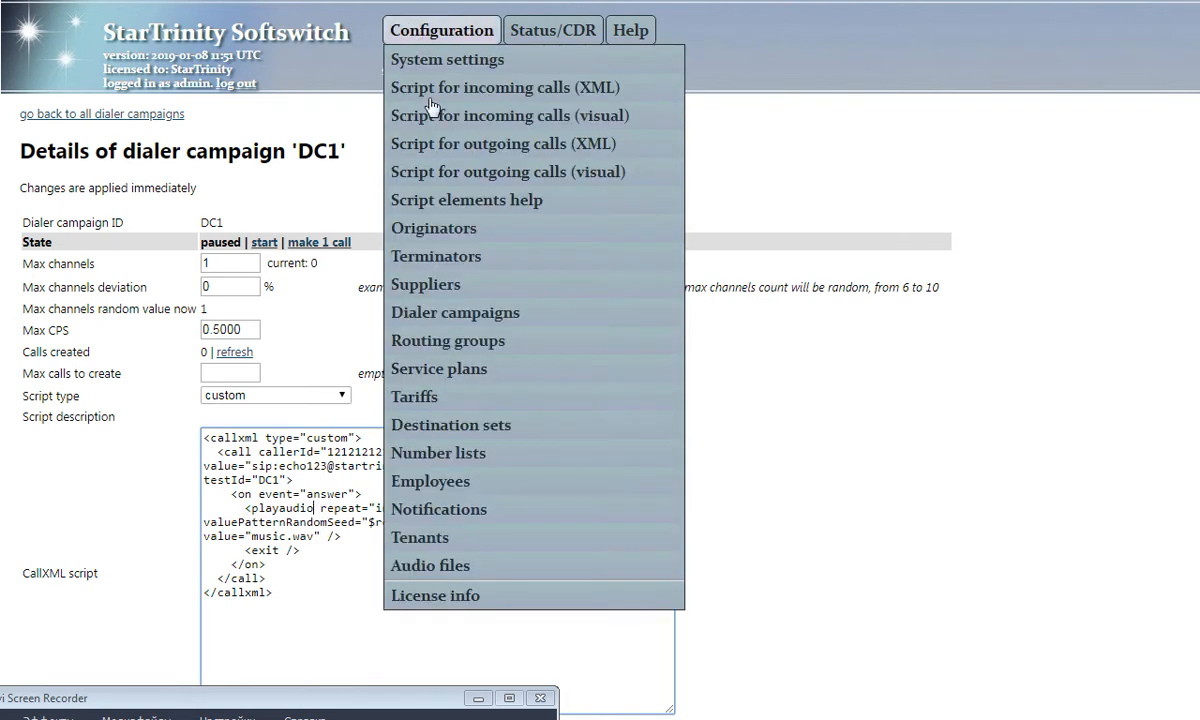
right_click(430, 565)
left_click(459, 583)
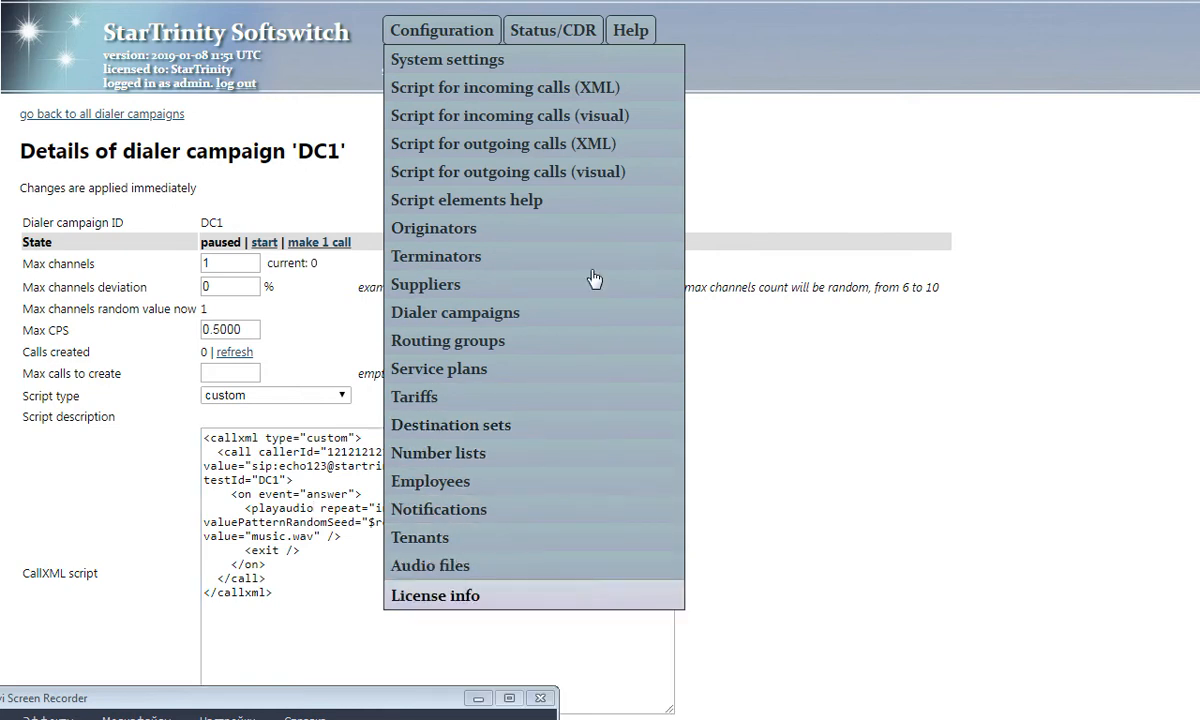
left_click(680, 1)
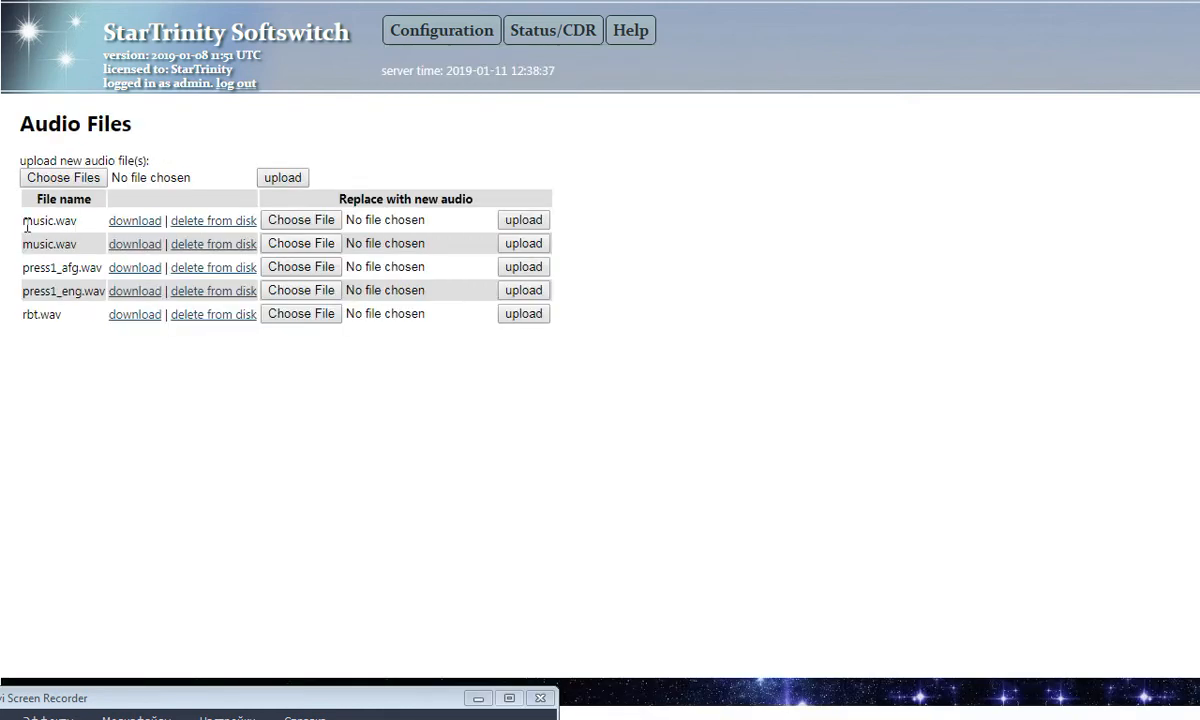
left_click_drag(21, 219, 71, 237)
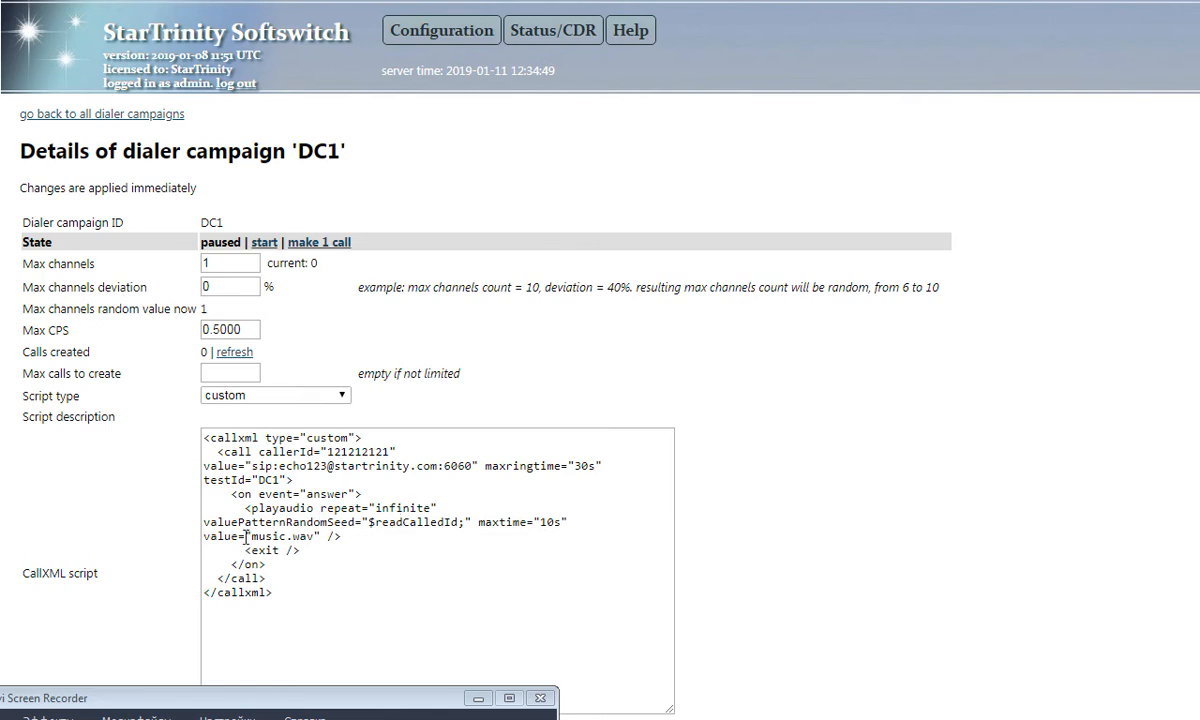
Review the playaudio element's value attribute and set its maxtime attribute to 5m.
left_click_drag(320, 537, 204, 539)
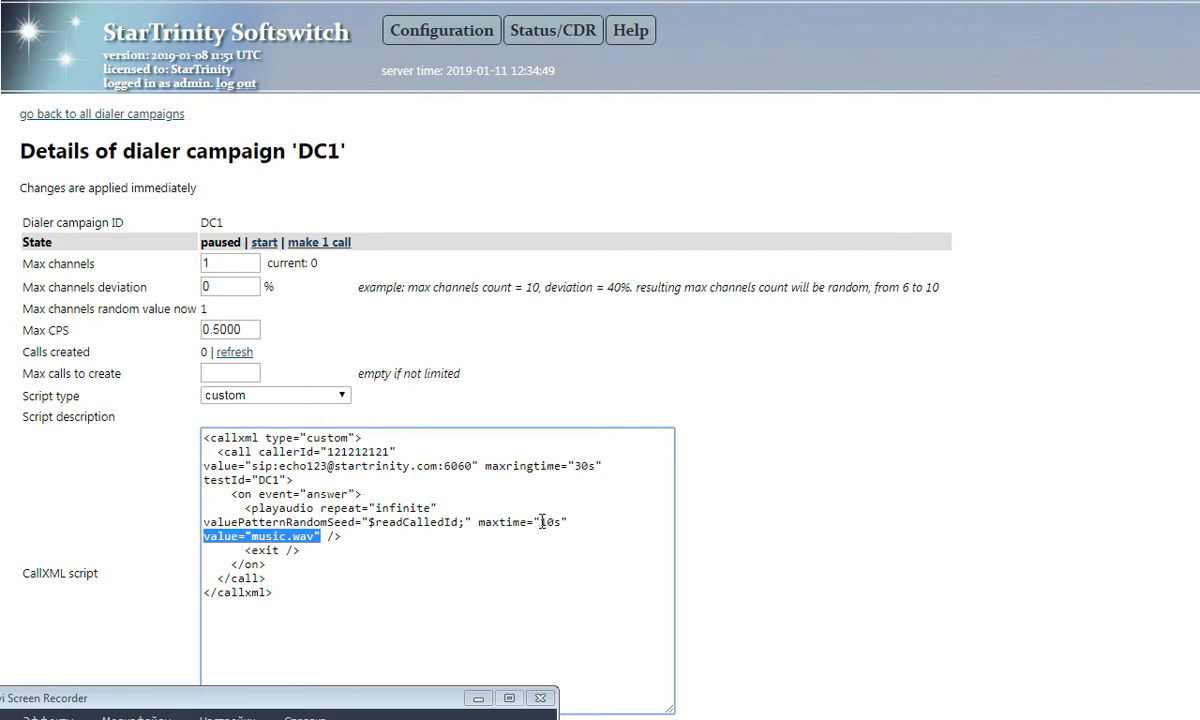
left_click_drag(541, 522, 560, 523)
type("5")
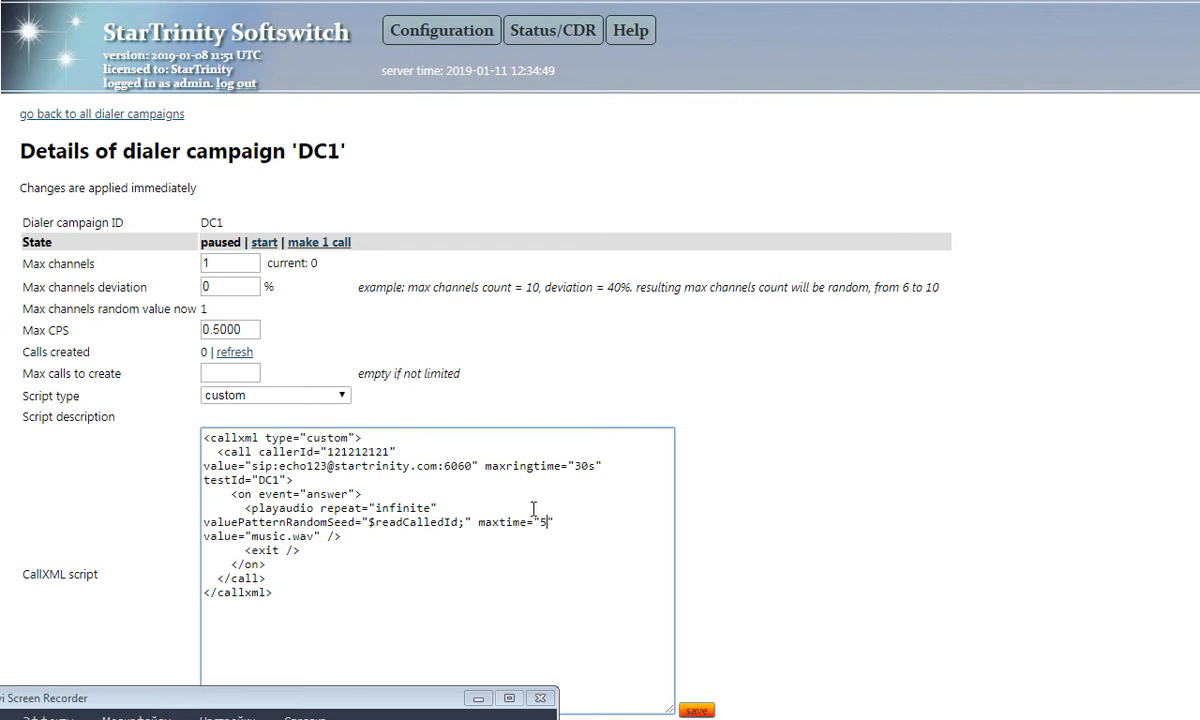
type("m")
Delete the valuePatternRandomSeed attribute from the playaudio element and save the CallXML script.
left_click_drag(319, 508, 442, 508)
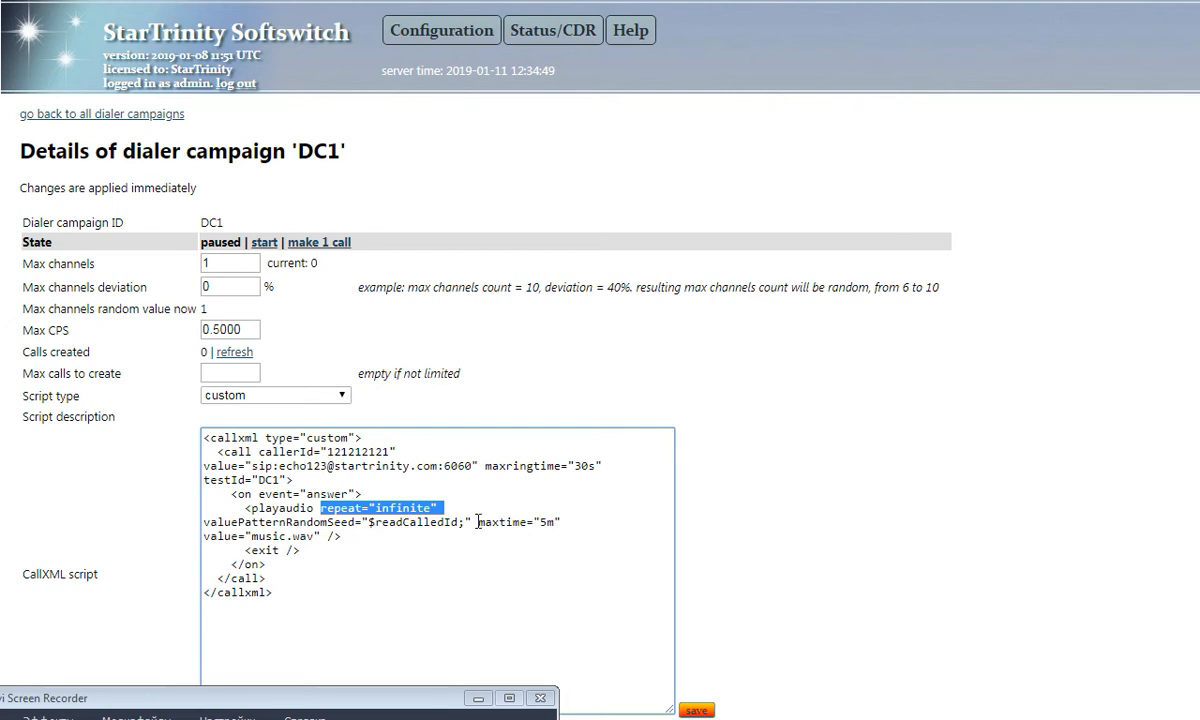
left_click_drag(207, 522, 478, 515)
key("BackSpace")
key("BackSpace")
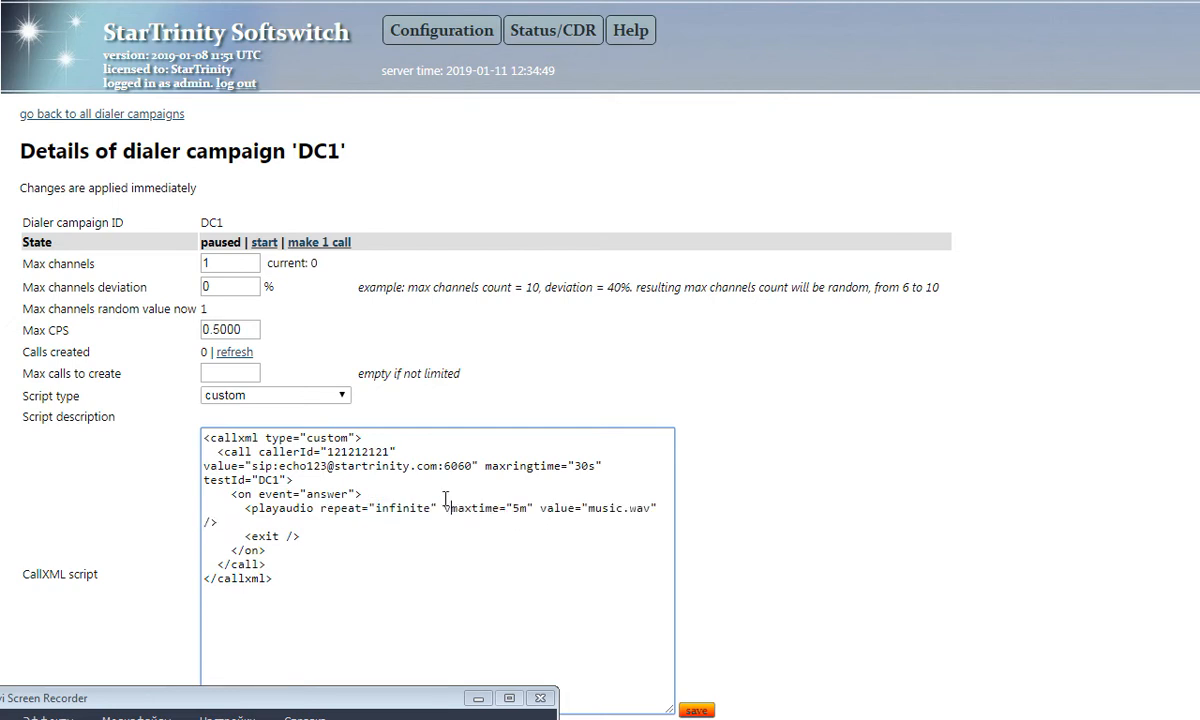
left_click(696, 710)
left_click_drag(271, 480, 279, 480)
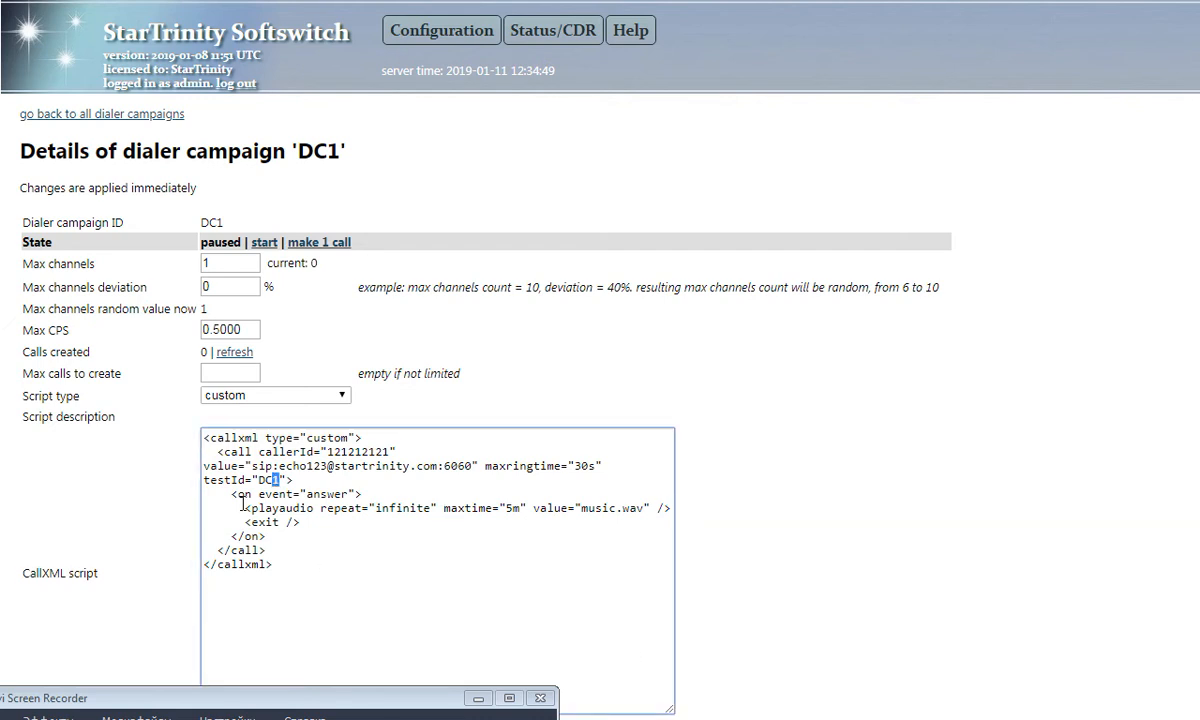
left_click(439, 466)
left_click_drag(275, 701, 290, 719)
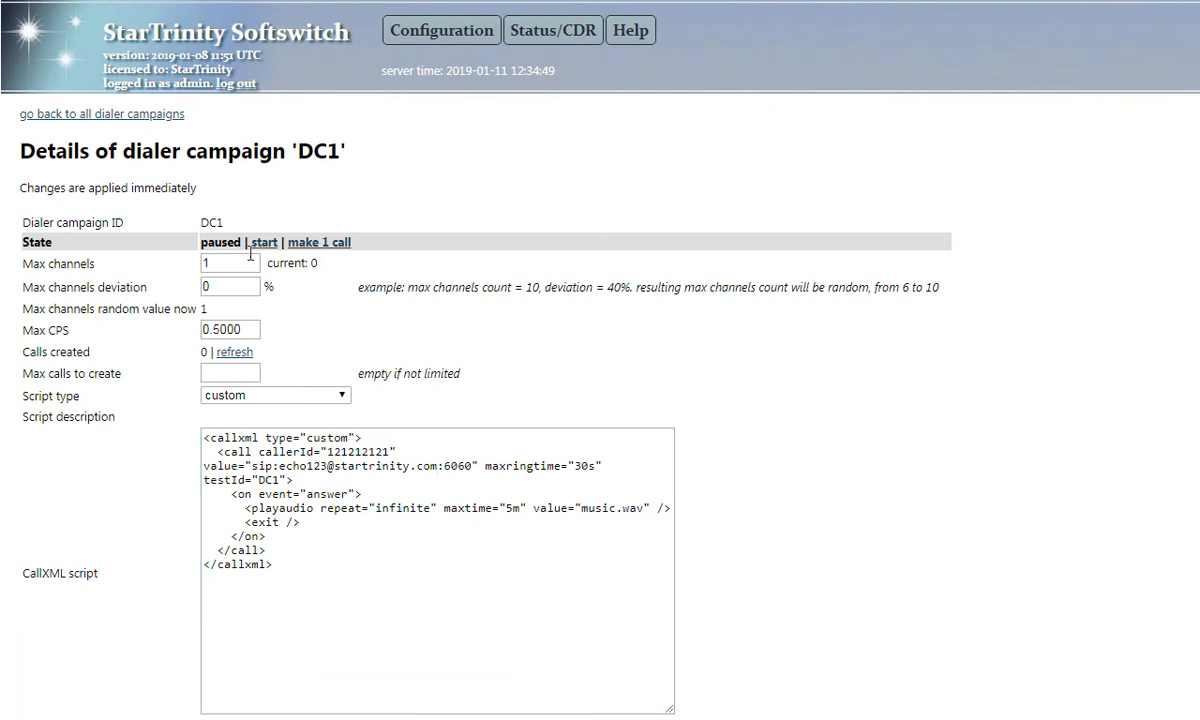
Make one test call from dialer campaign DC1 and load the latest calls on the CDR page.
left_click(316, 244)
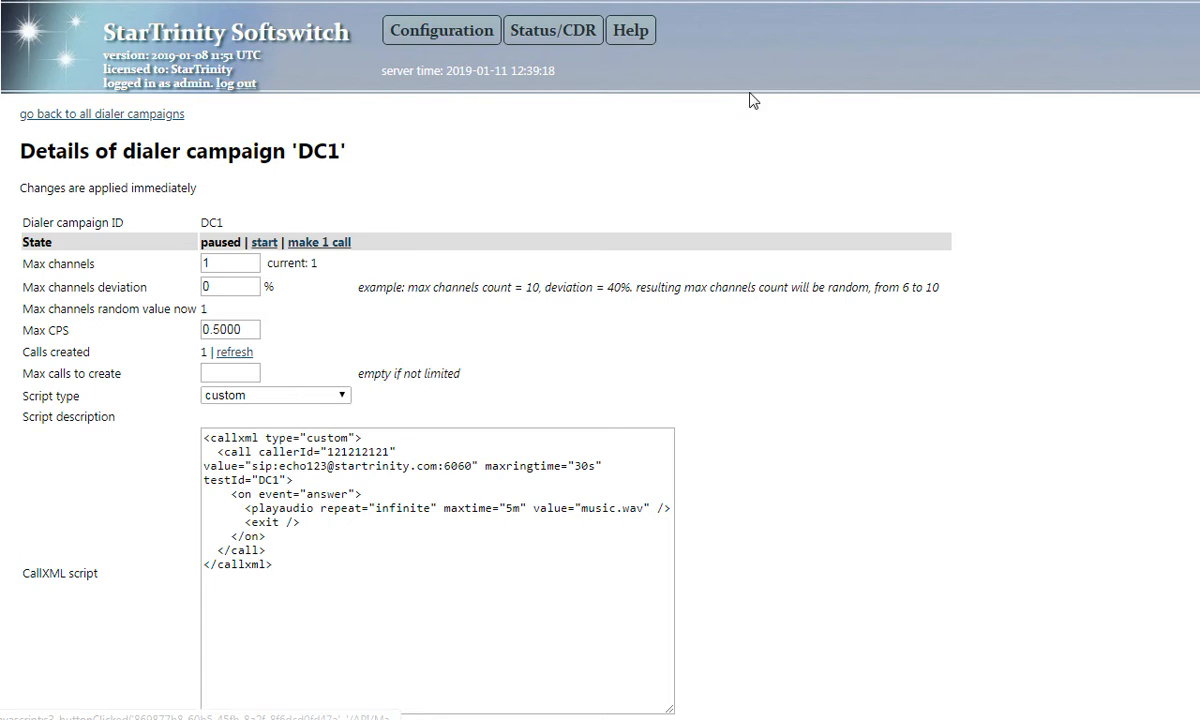
mouse_move(545, 18)
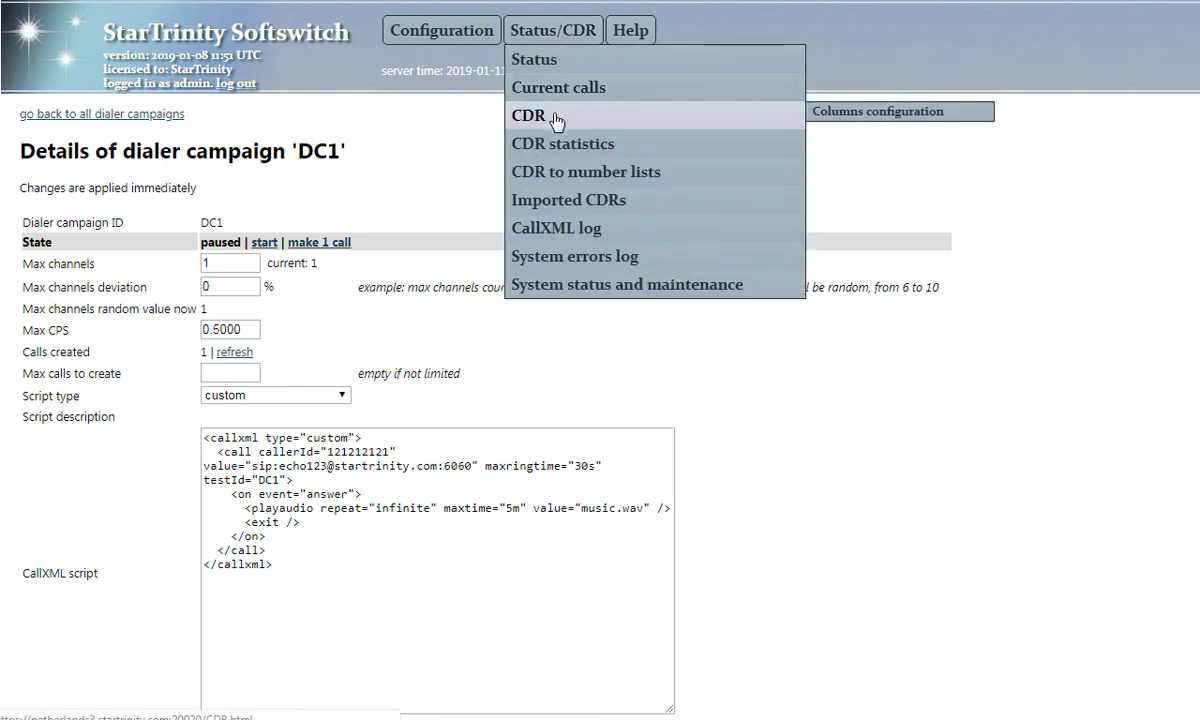
right_click(557, 119)
key("Escape")
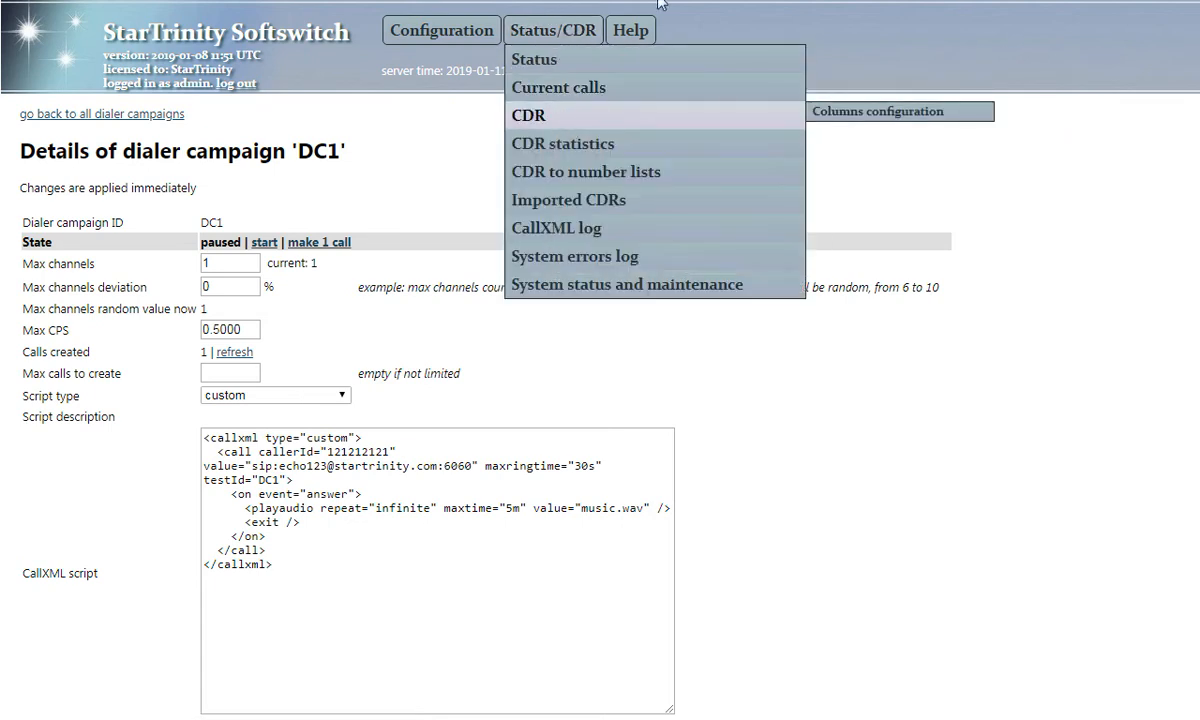
left_click(595, 110)
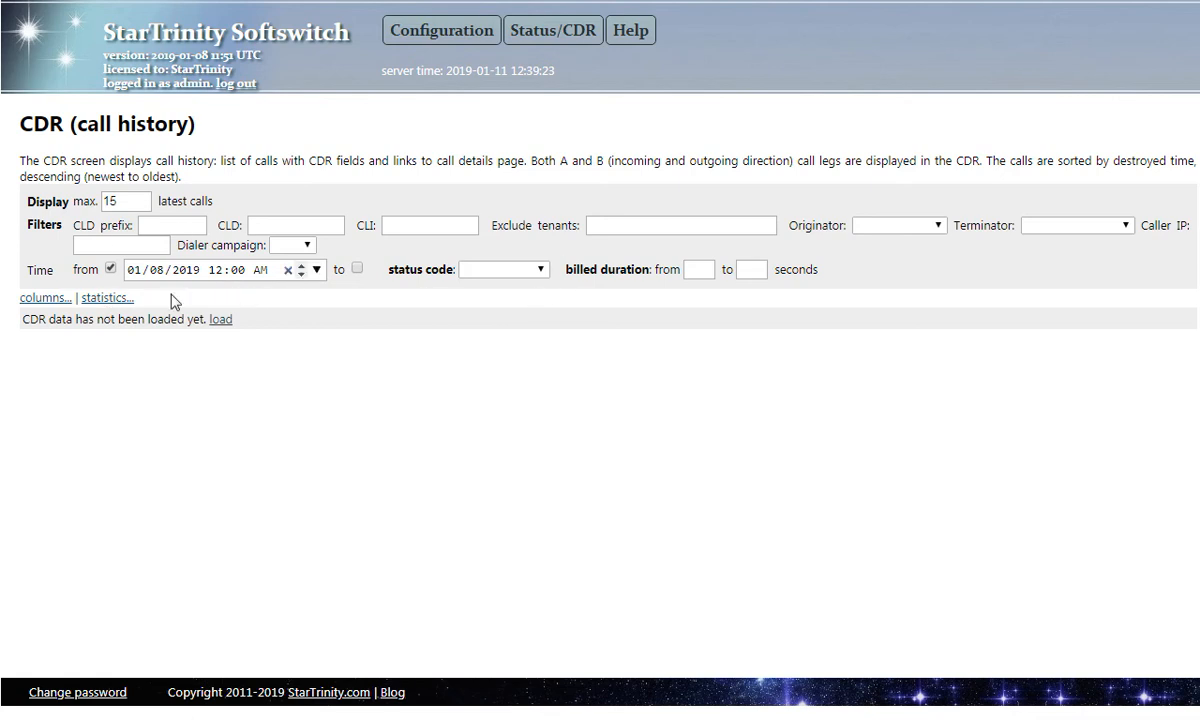
left_click(220, 320)
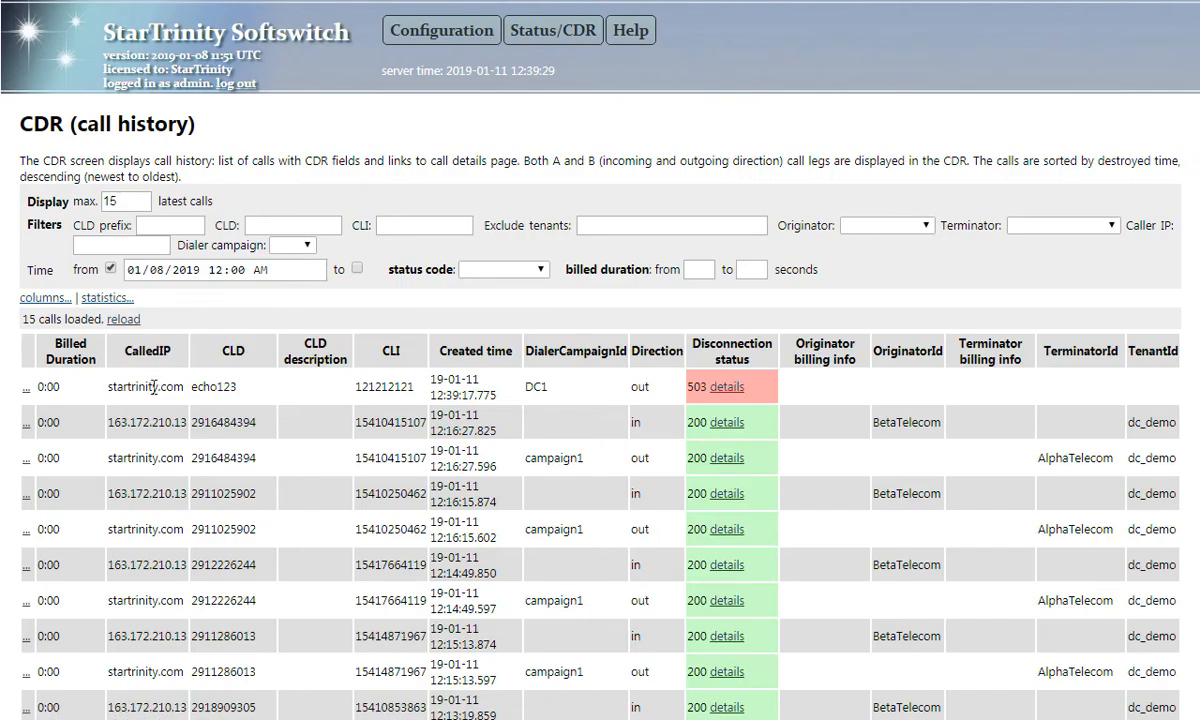
Open the details of the DC1 call to echo123 and examine the SIP trace's INVITE request and responses.
left_click_drag(129, 386, 237, 387)
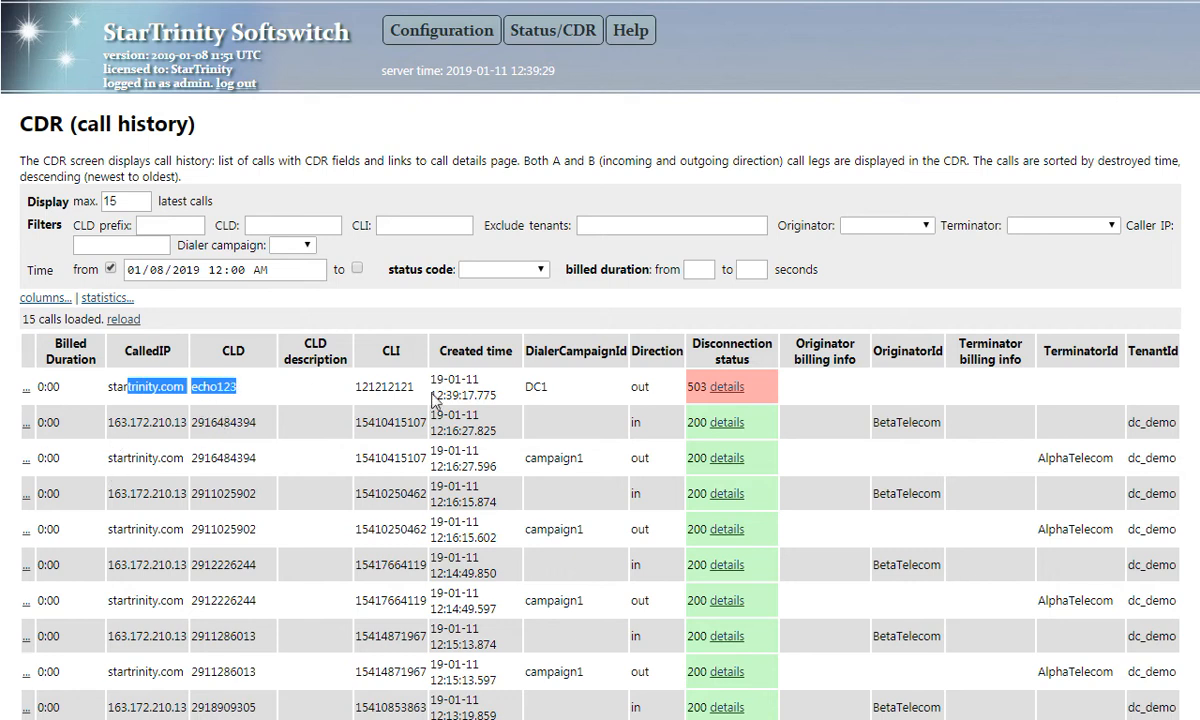
left_click(715, 389)
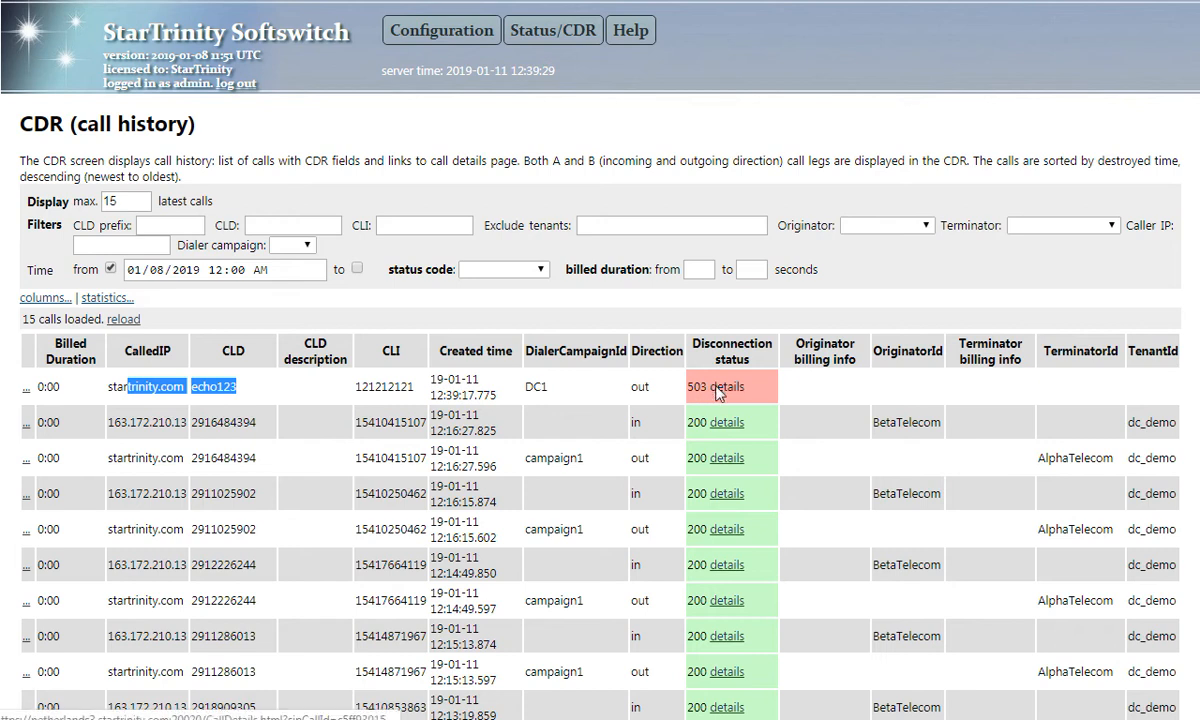
left_click(107, 232)
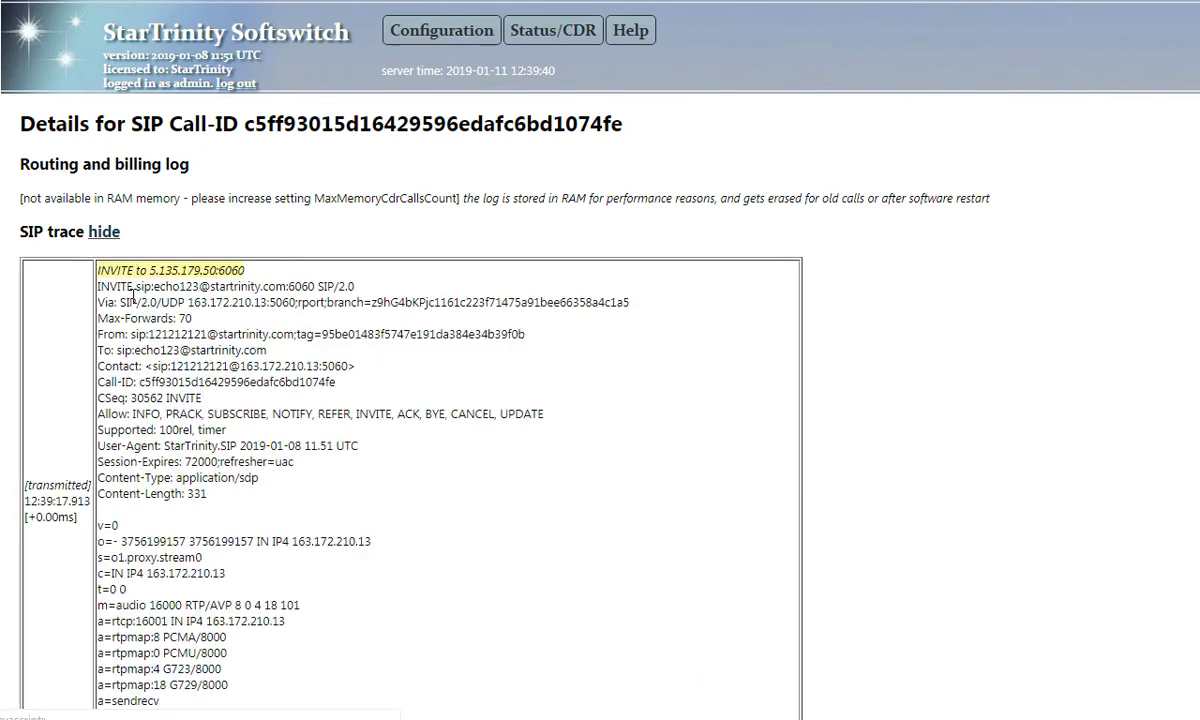
left_click_drag(131, 286, 137, 382)
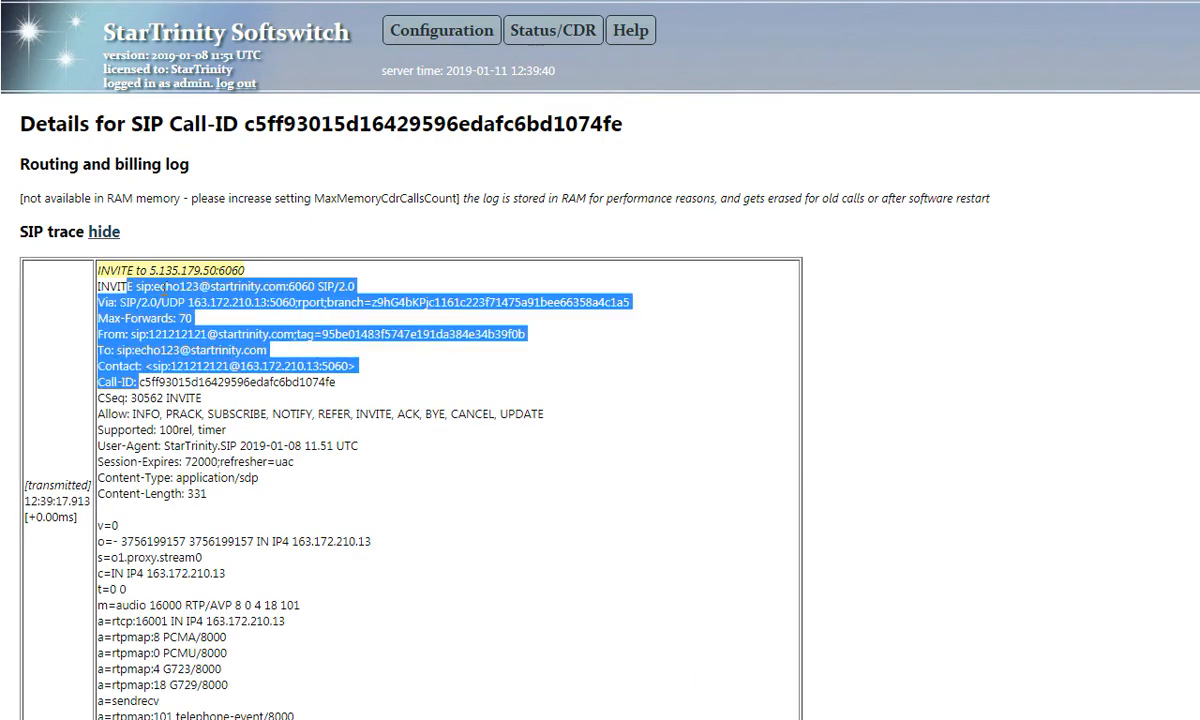
left_click(157, 286)
scroll(115, 627, "down", 5)
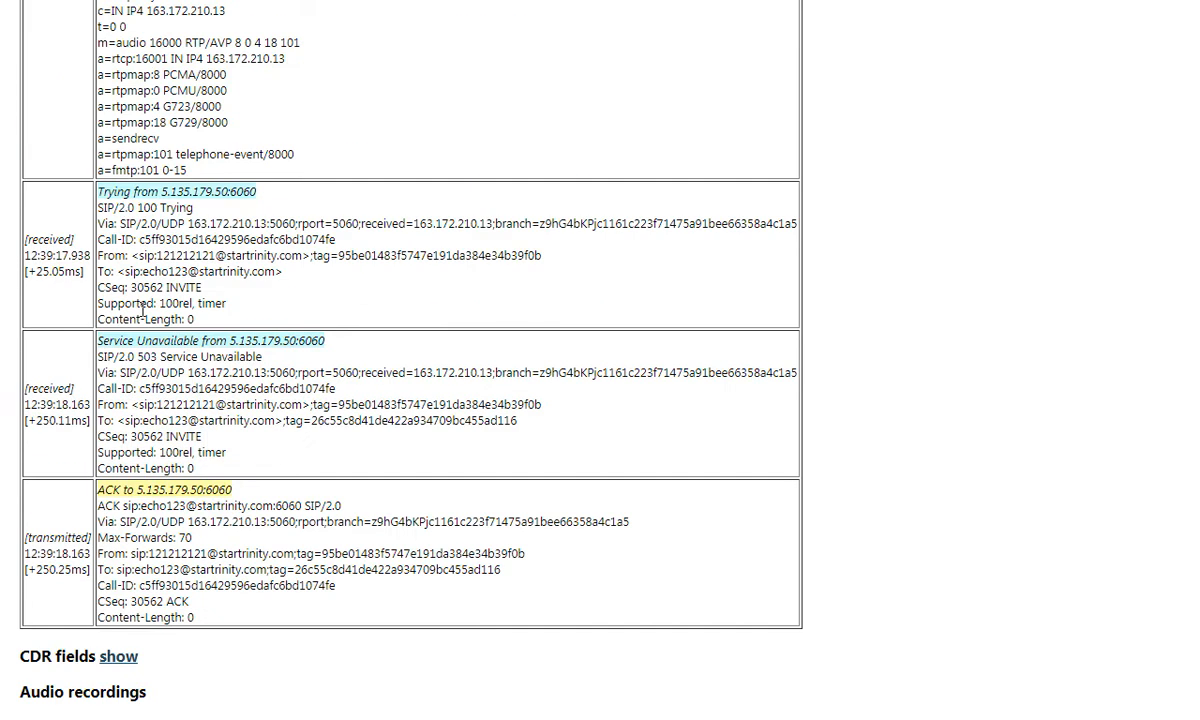
left_click_drag(114, 356, 188, 436)
left_click(123, 337)
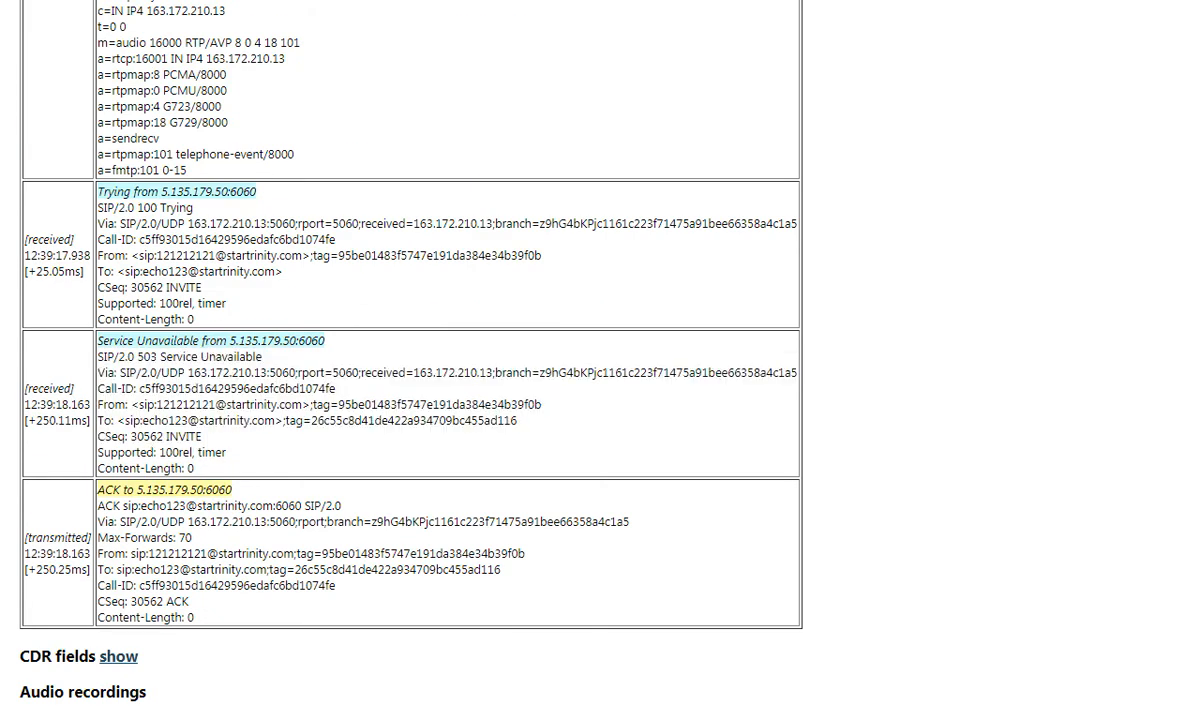
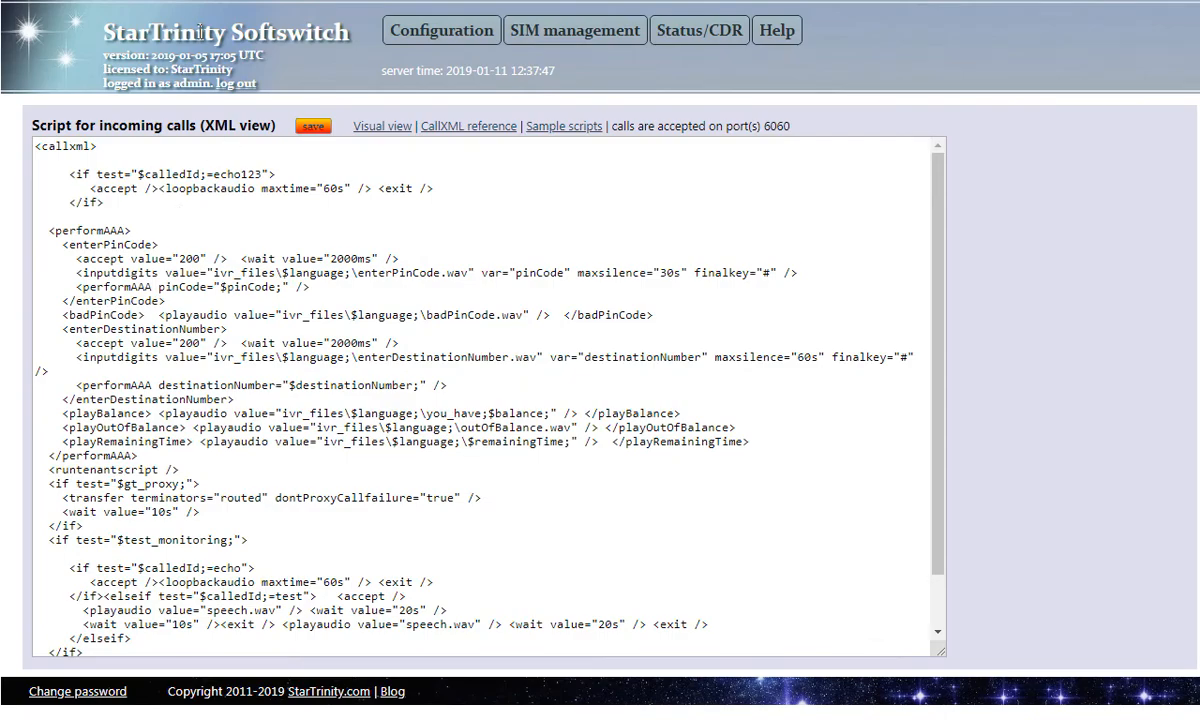
Review the echo123 calledId condition and its accept element in the destination softswitch's incoming-call script, and save the script.
left_click(62, 159)
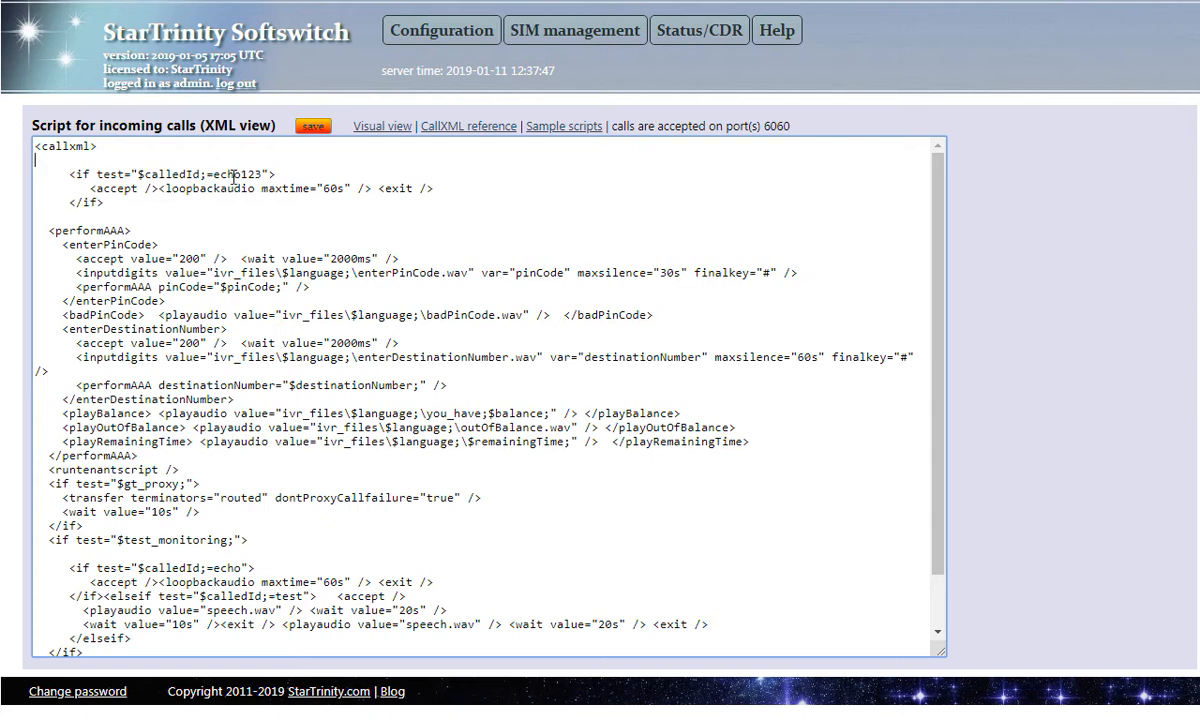
left_click(69, 174)
left_click_drag(137, 174, 200, 174)
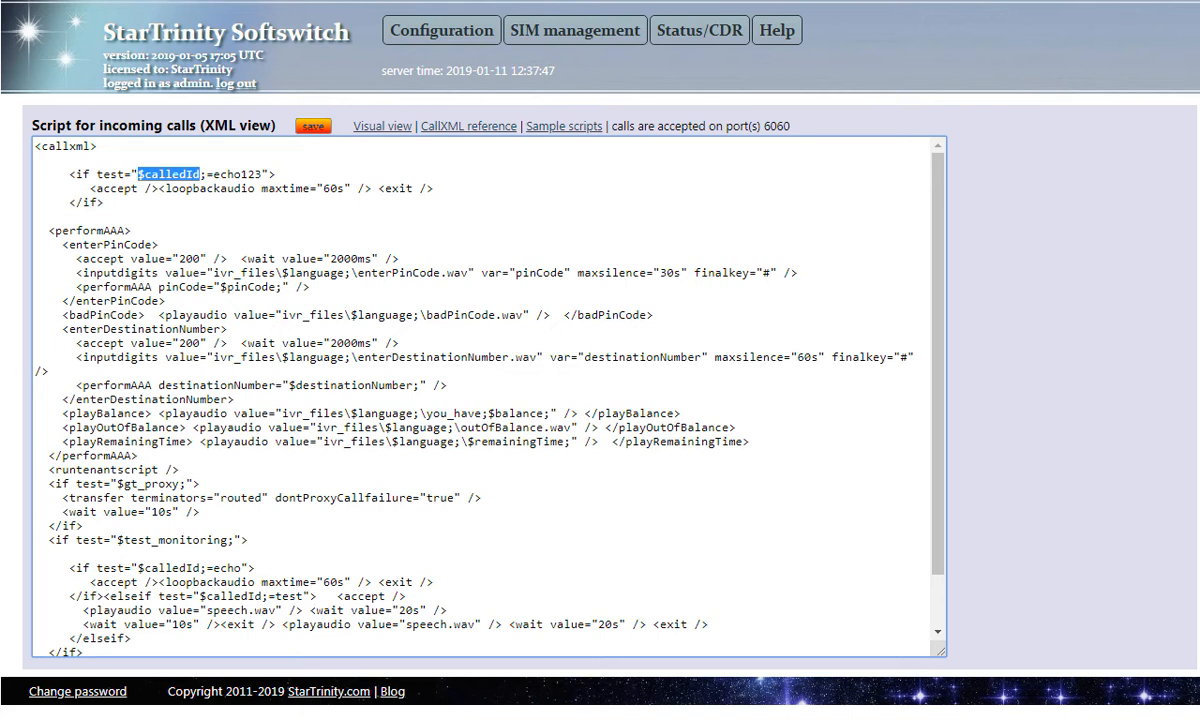
double_click(225, 174)
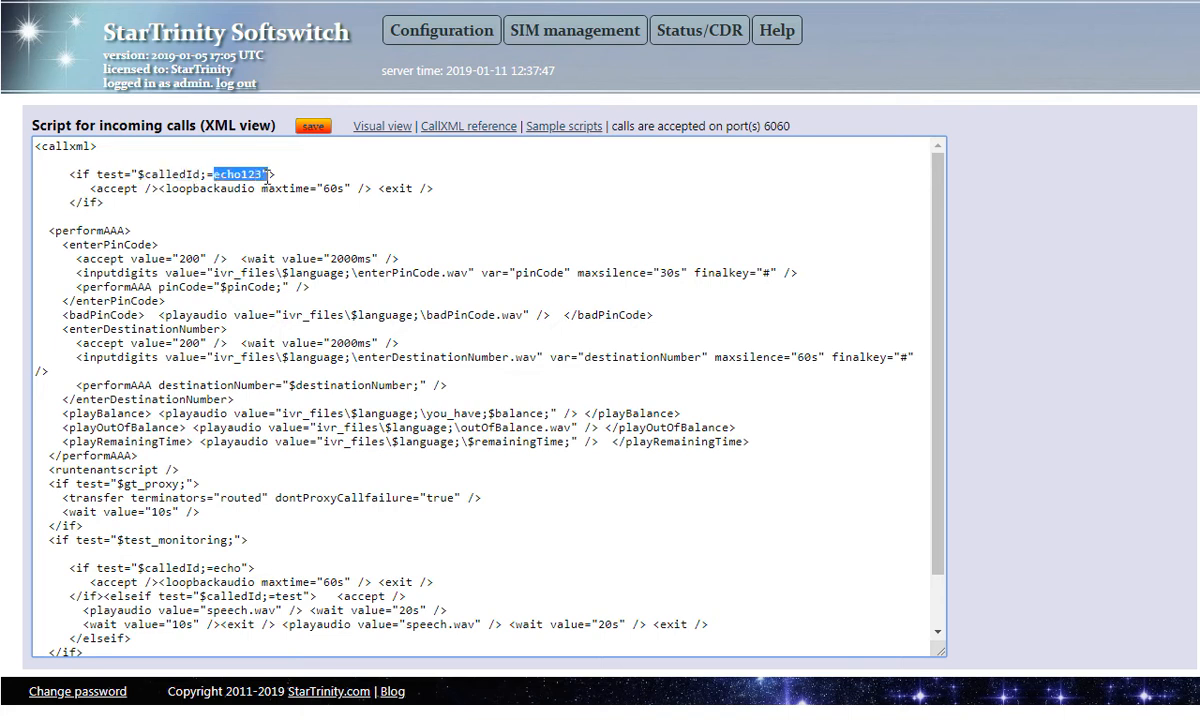
left_click(261, 174)
left_click_drag(97, 188, 153, 188)
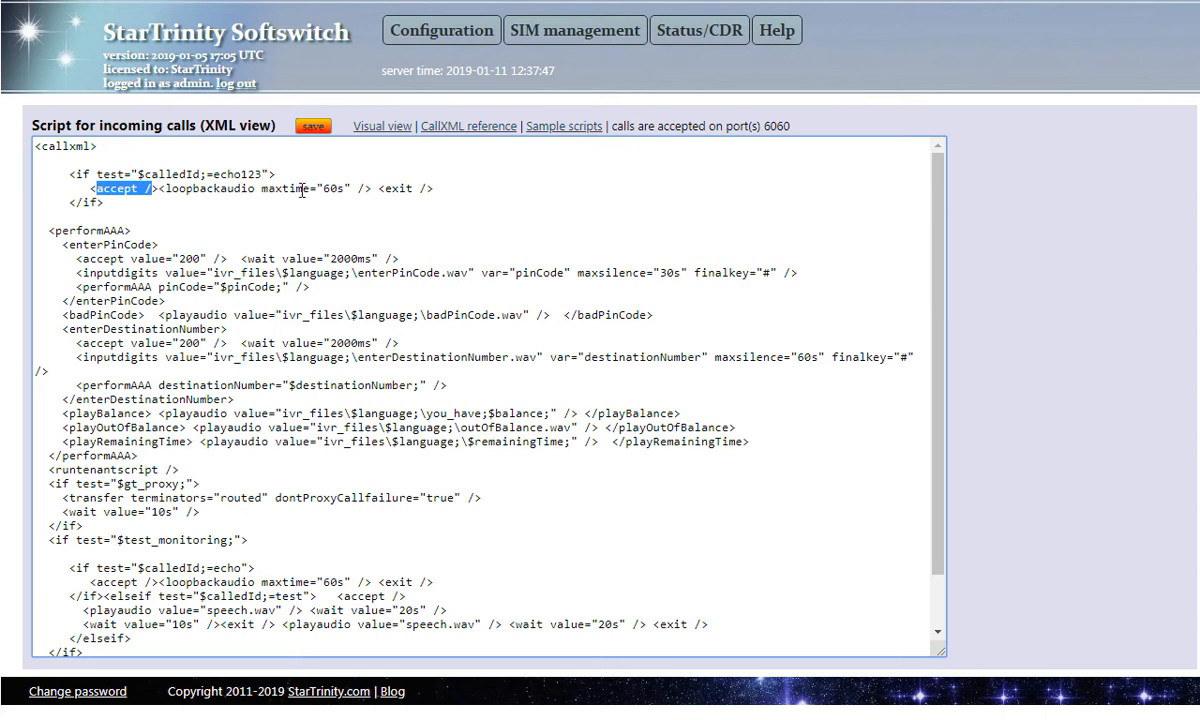
left_click(312, 126)
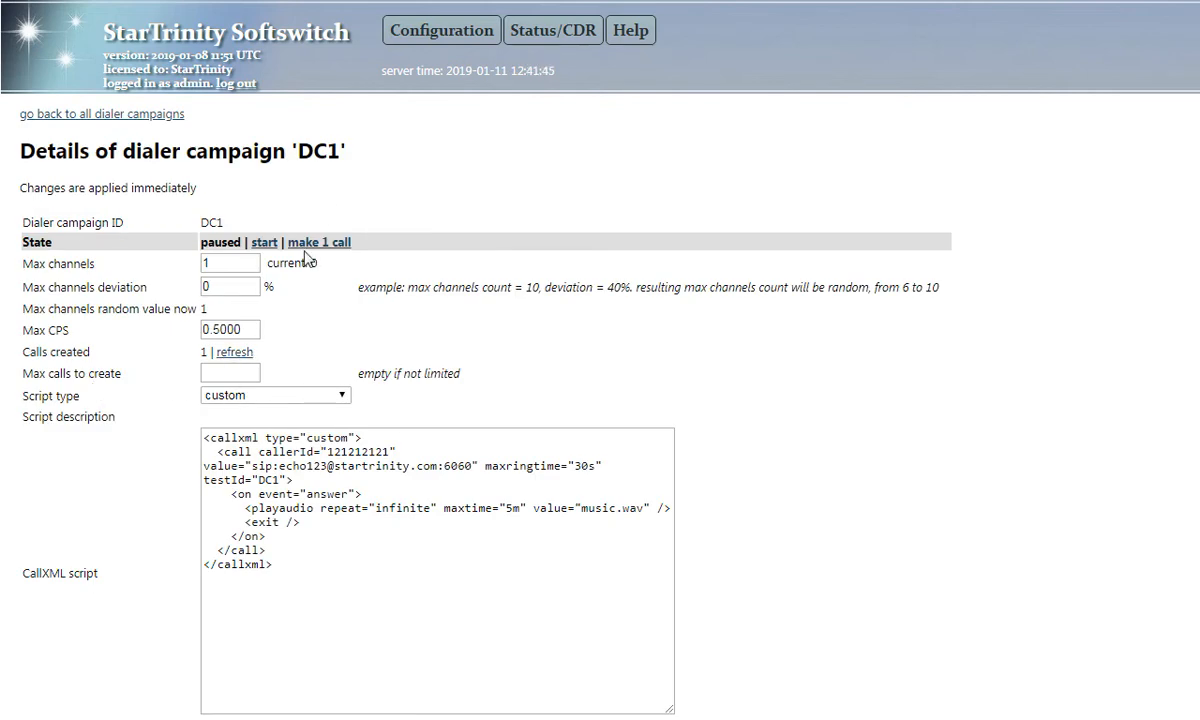
Make another single test call from dialer campaign DC1 and open the Current calls page.
left_click(305, 245)
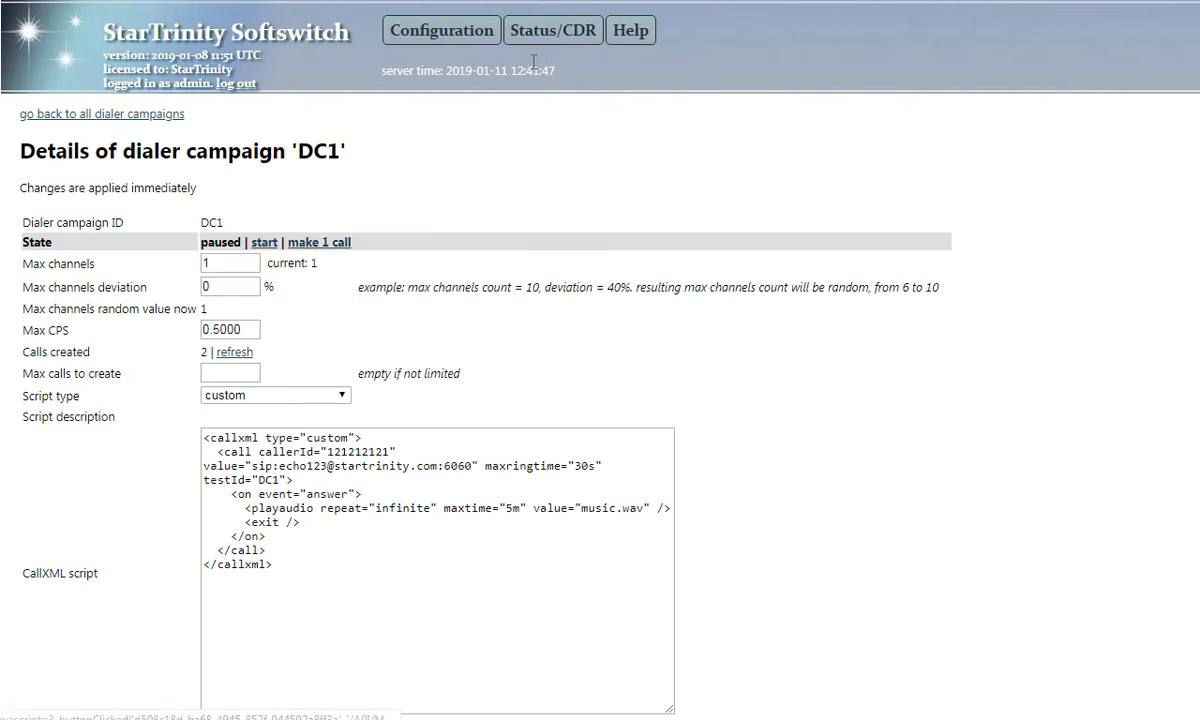
mouse_move(552, 30)
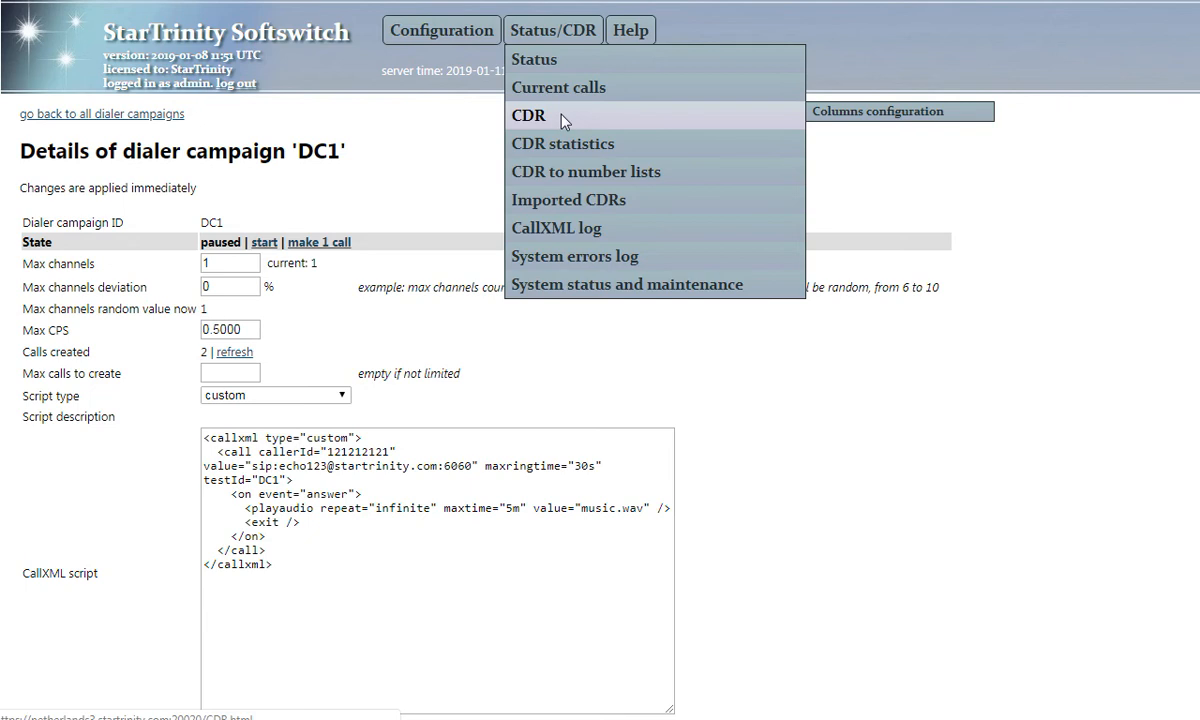
left_click(562, 117)
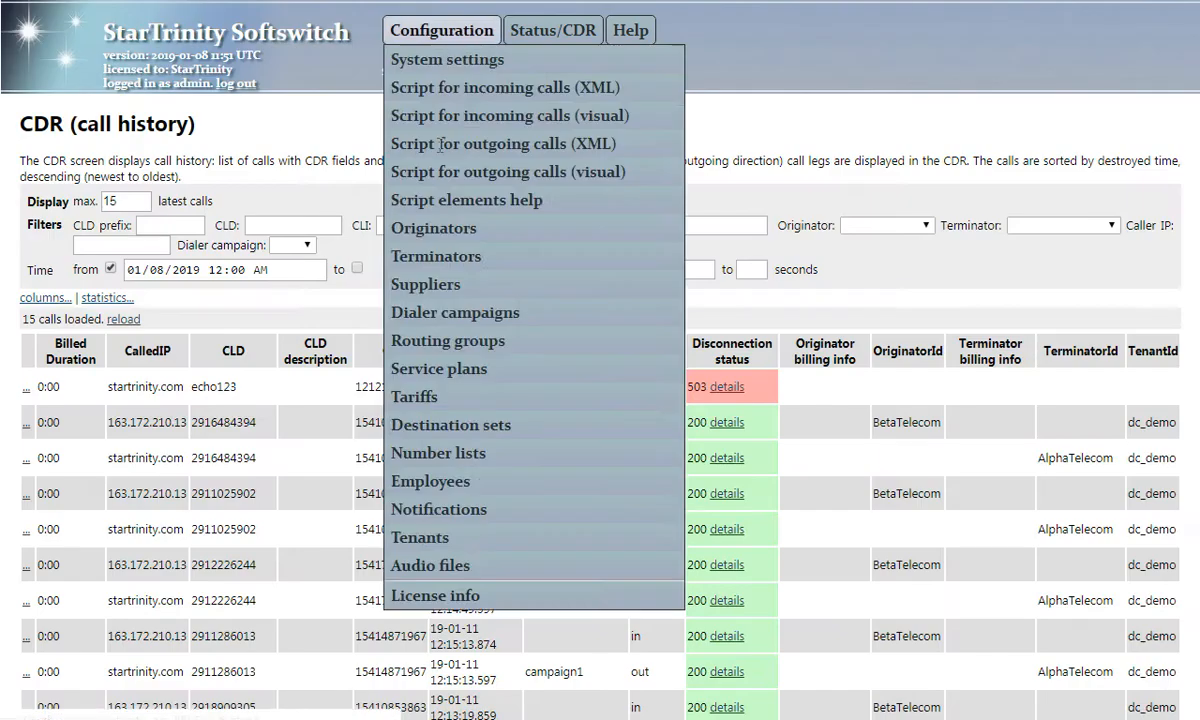
mouse_move(441, 30)
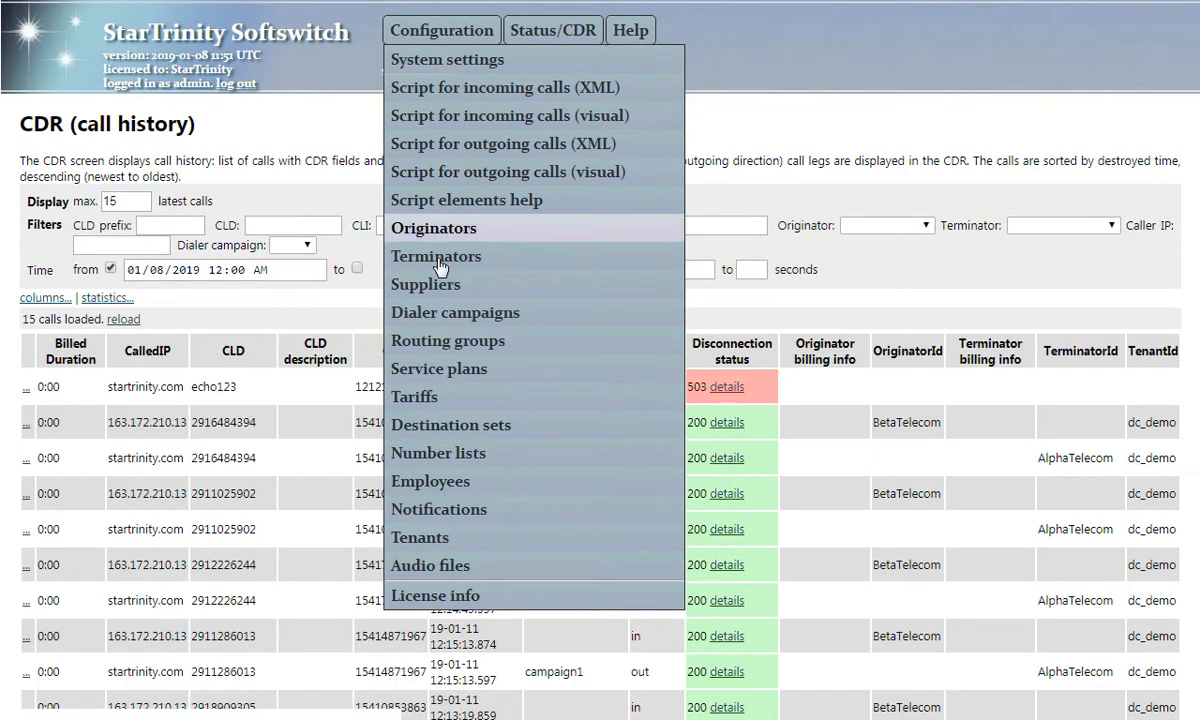
mouse_move(552, 30)
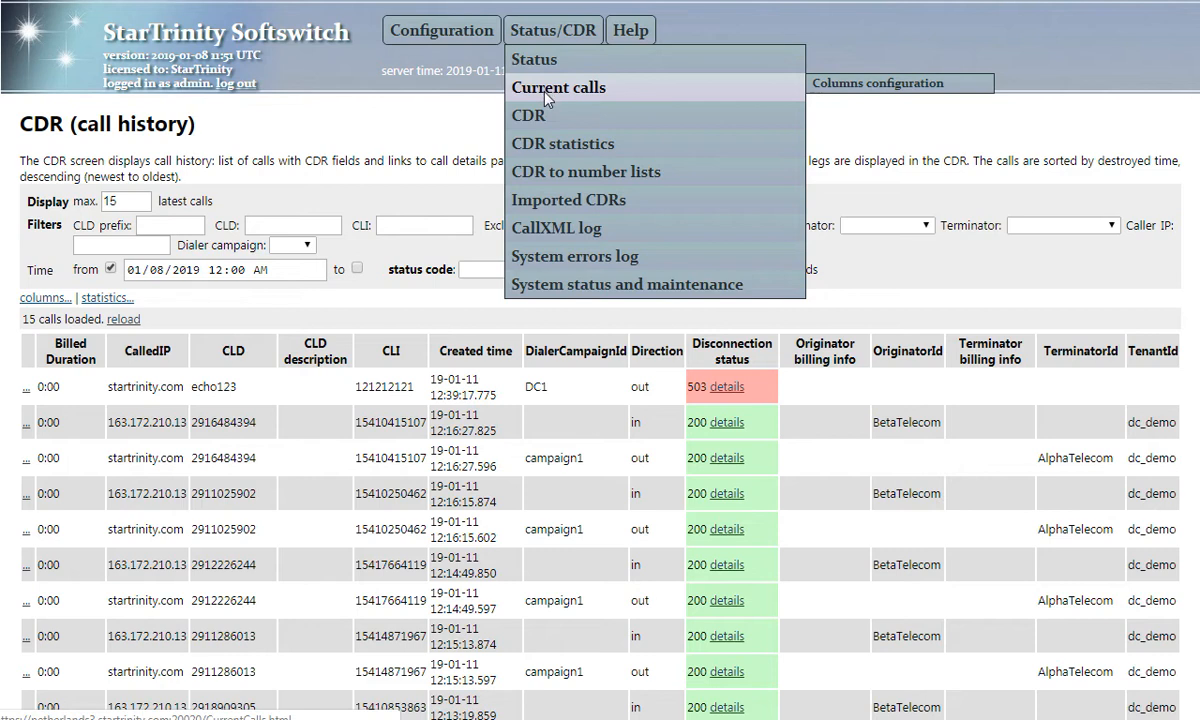
left_click(545, 92)
Check the DC1 call's disconnection status, CLI and CLD among the current calls, and hang up the call.
left_click_drag(686, 227, 728, 227)
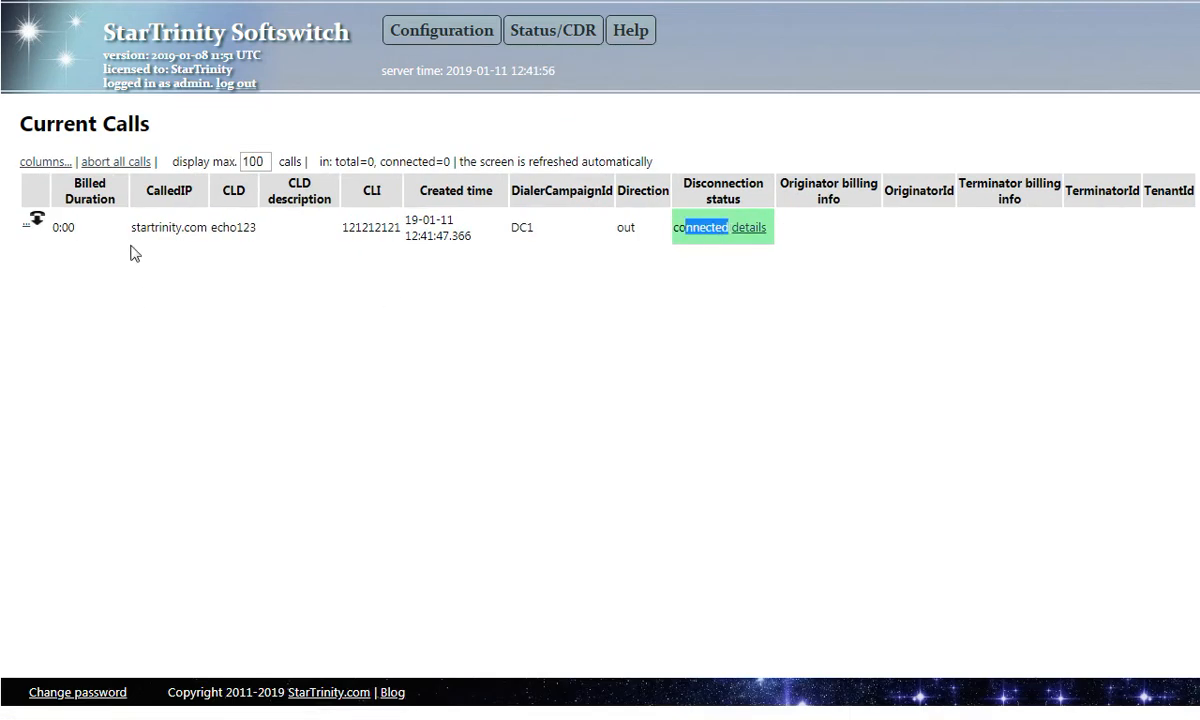
left_click_drag(341, 227, 396, 233)
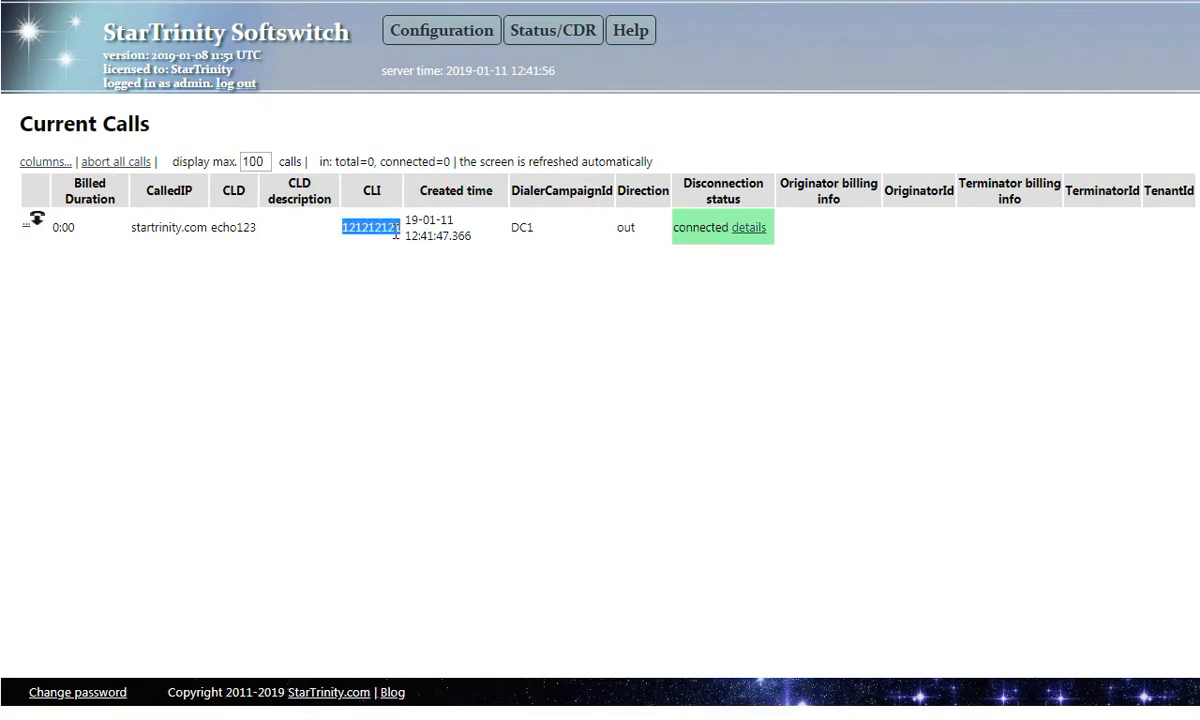
left_click_drag(210, 227, 247, 228)
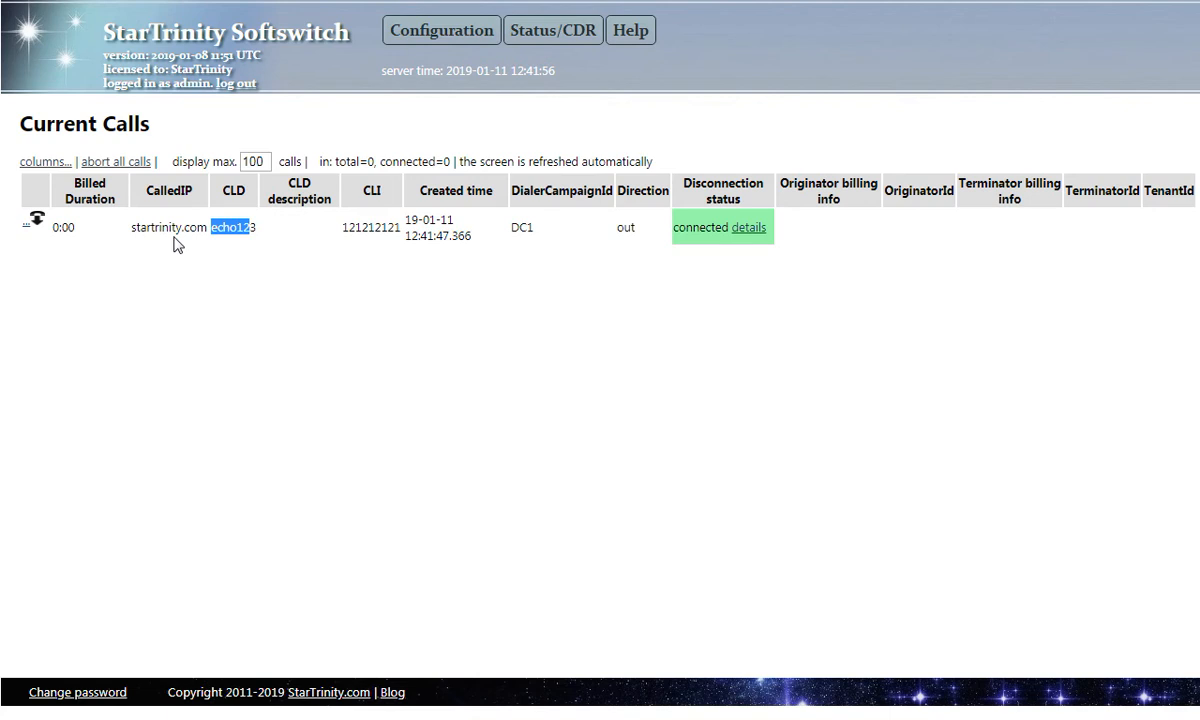
left_click(38, 221)
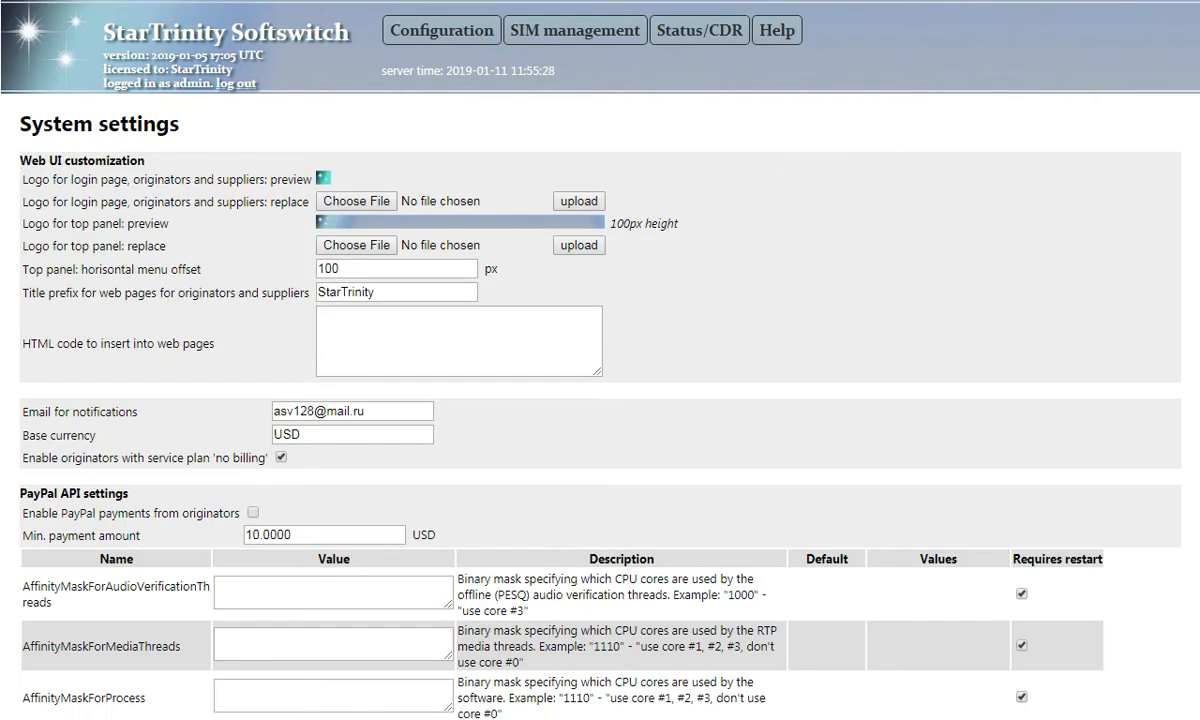
Switch to the Notepad window with the numbered call-flow outline.
key("alt+Tab")
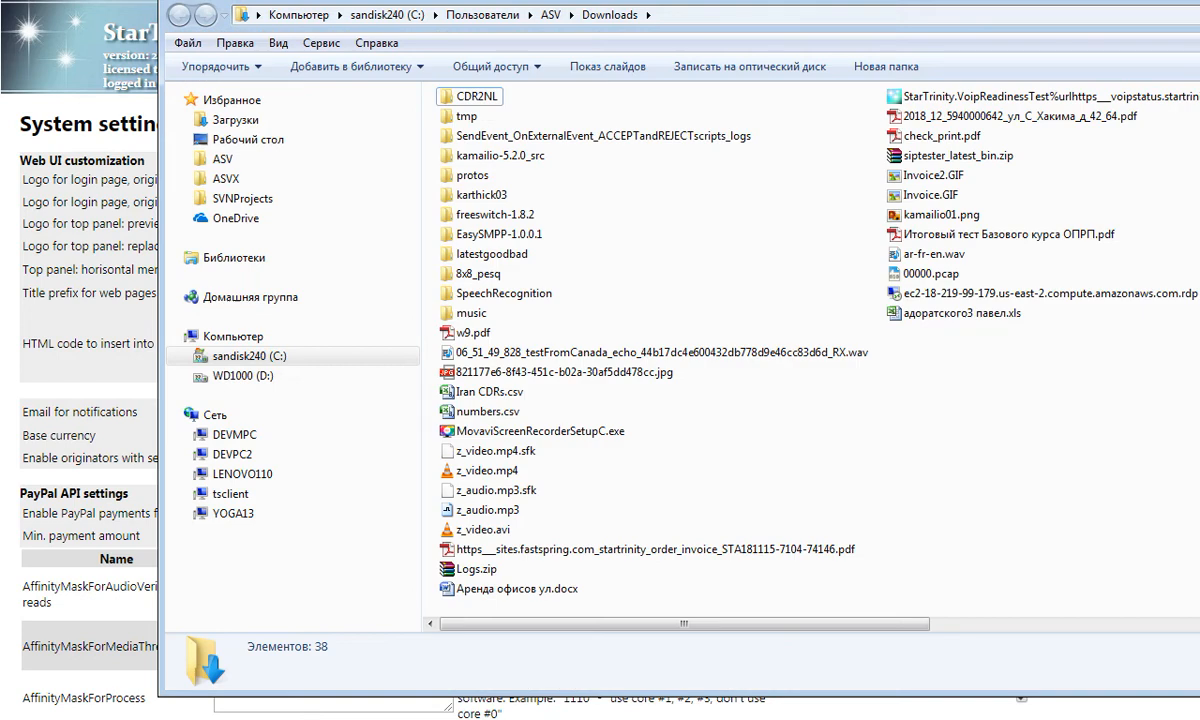
key("alt+Tab")
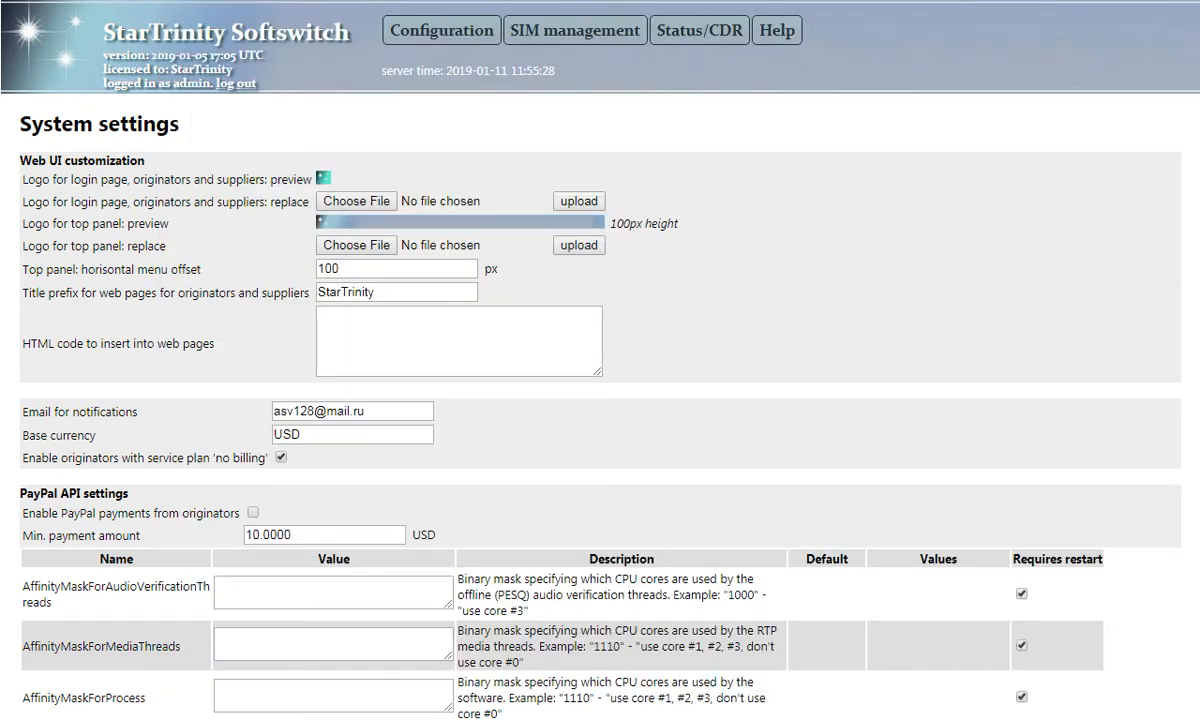
key("alt+Tab")
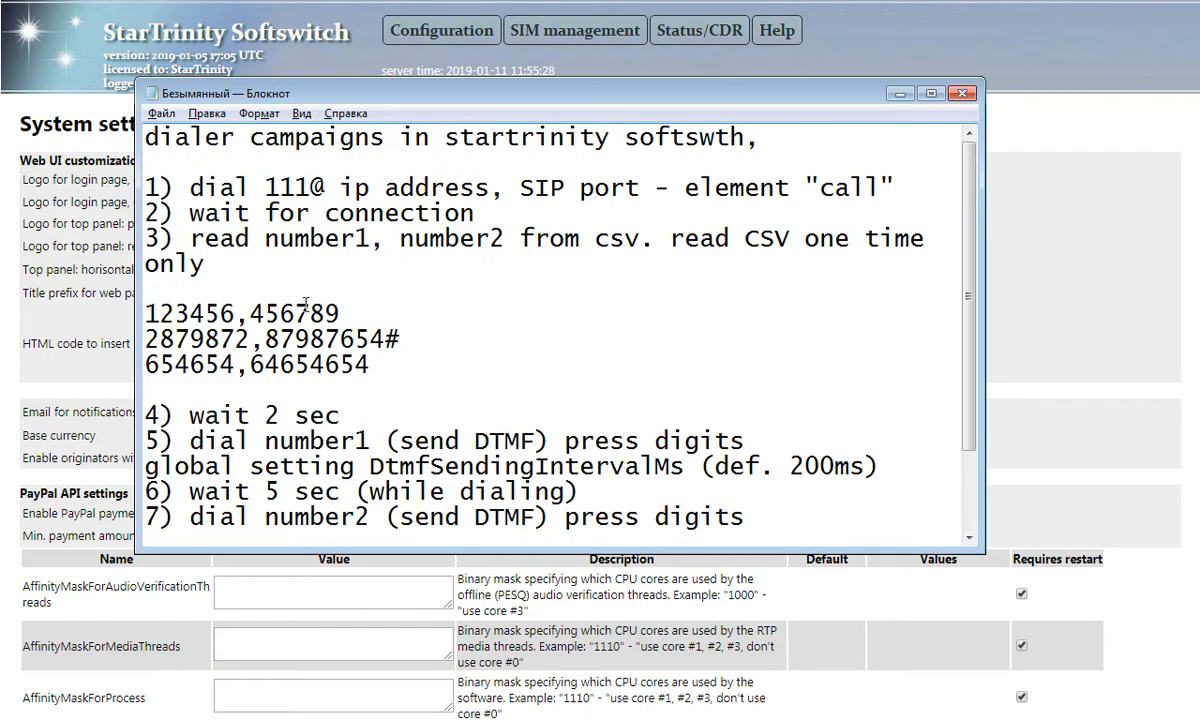
Append - "readcsv" to item 3 of the call-flow outline, naming the element that reads the CSV.
left_click_drag(193, 241, 783, 241)
double_click(240, 302)
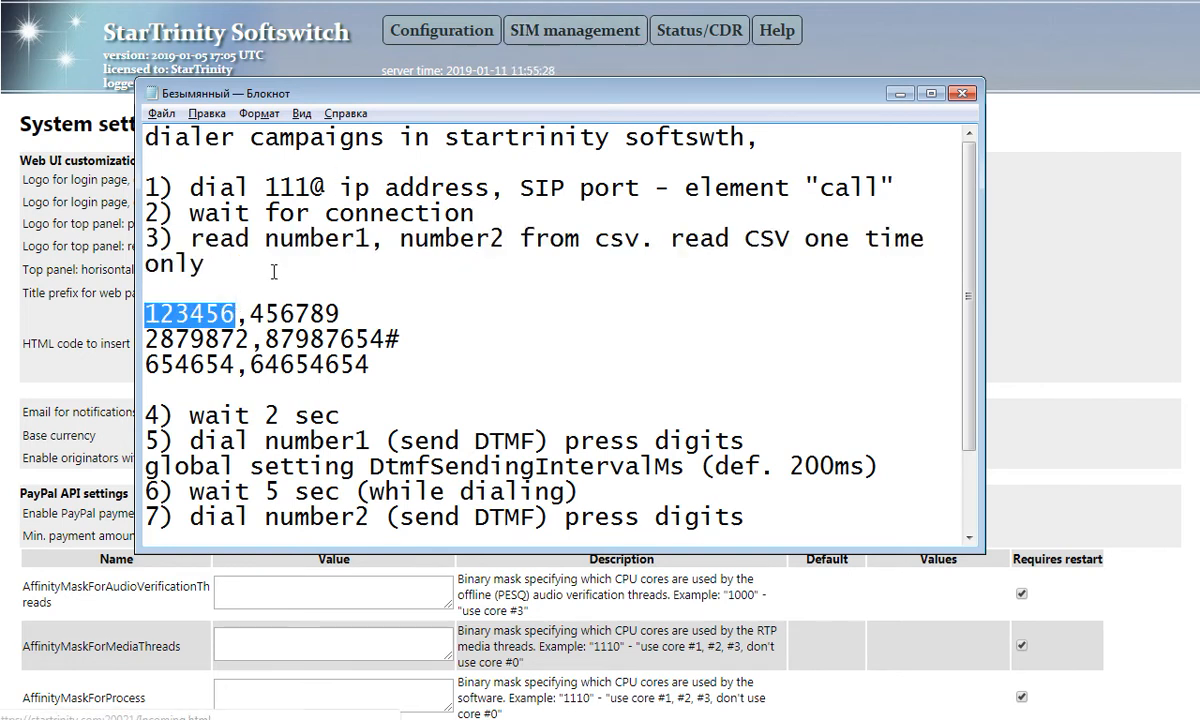
left_click(236, 255)
type("- ")
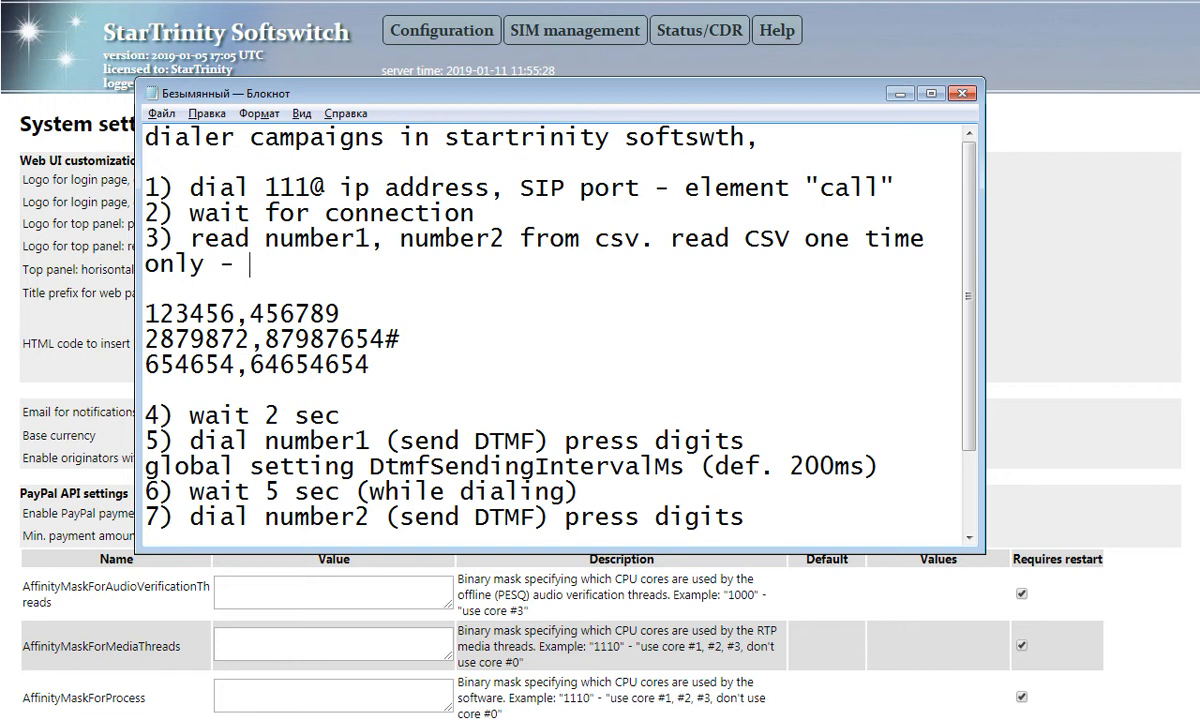
type("\"readcsv\"")
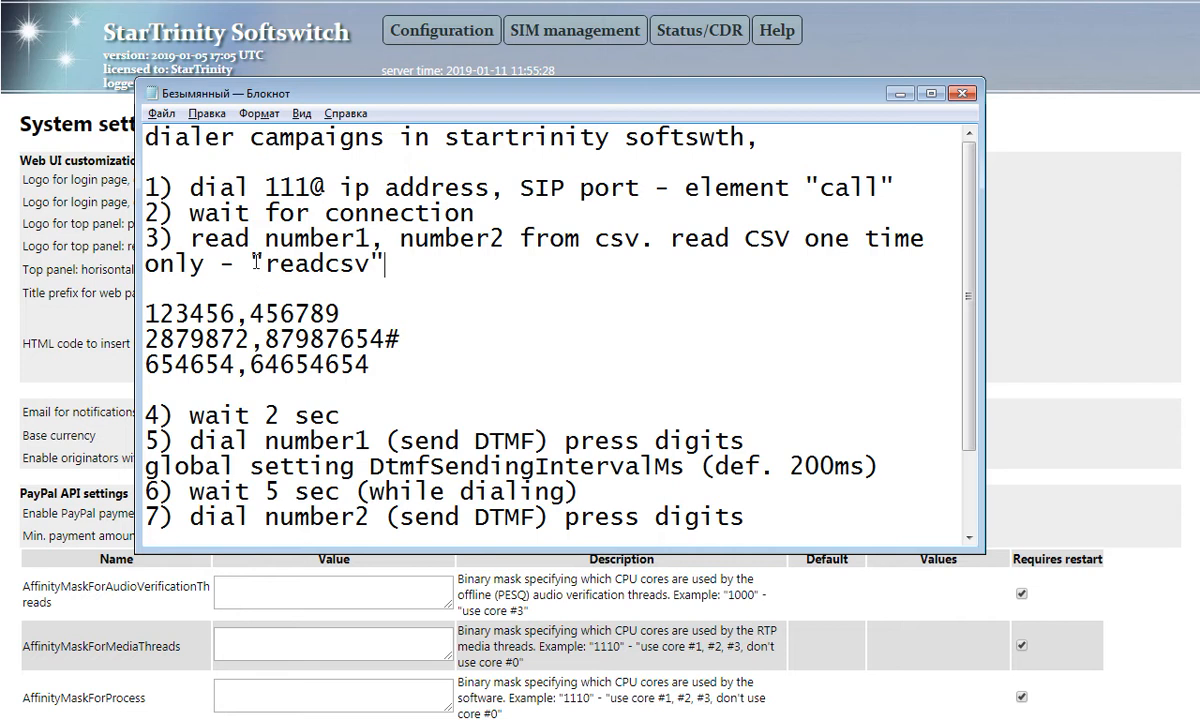
left_click_drag(250, 262, 400, 256)
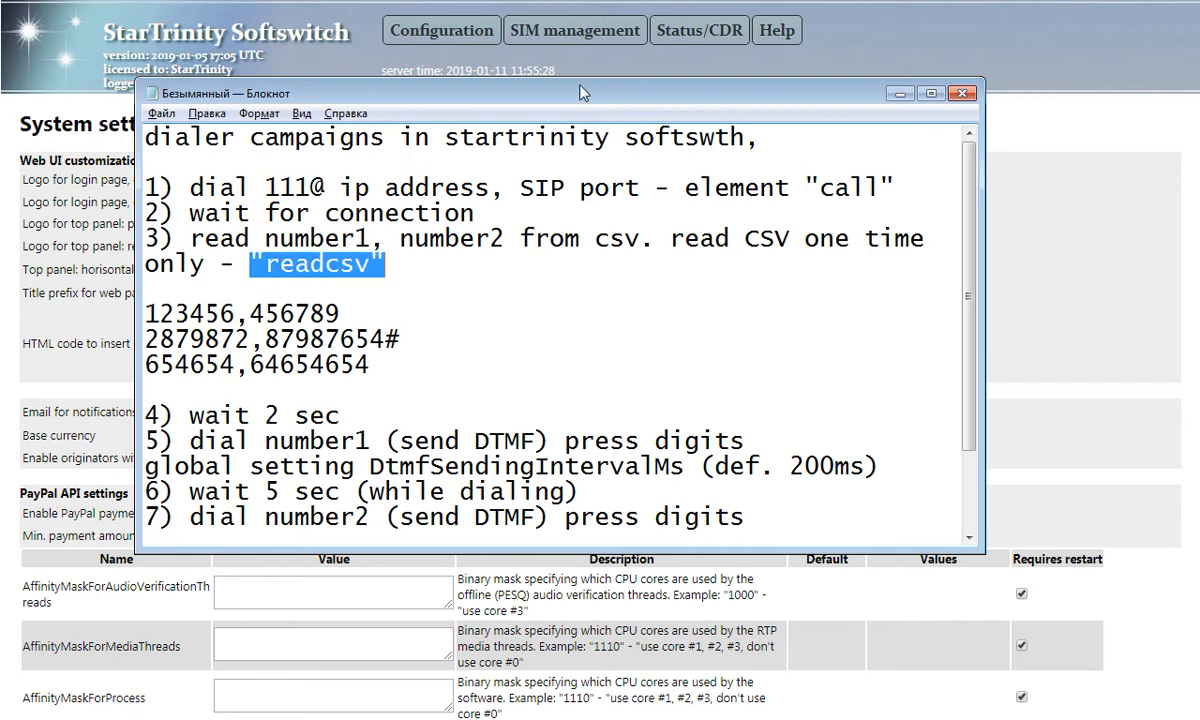
left_click(483, 297)
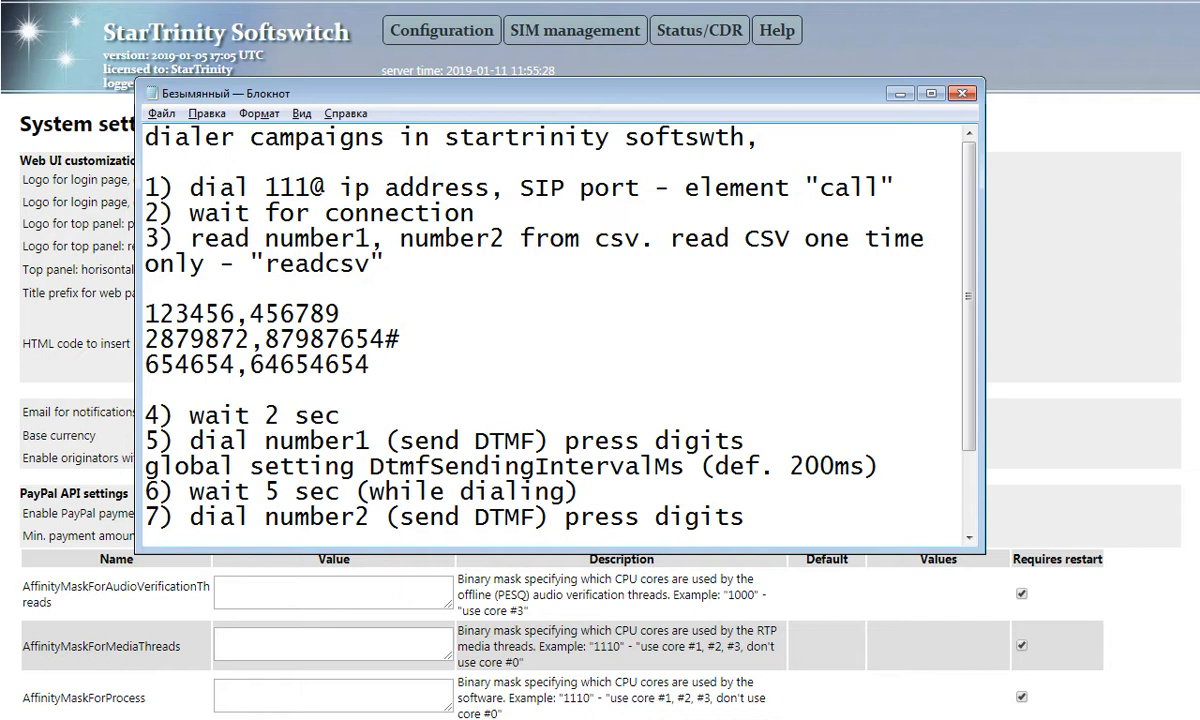
Switch to the CallXML documentation in the browser, find the readcsv element and expand its details.
key("alt+Tab")
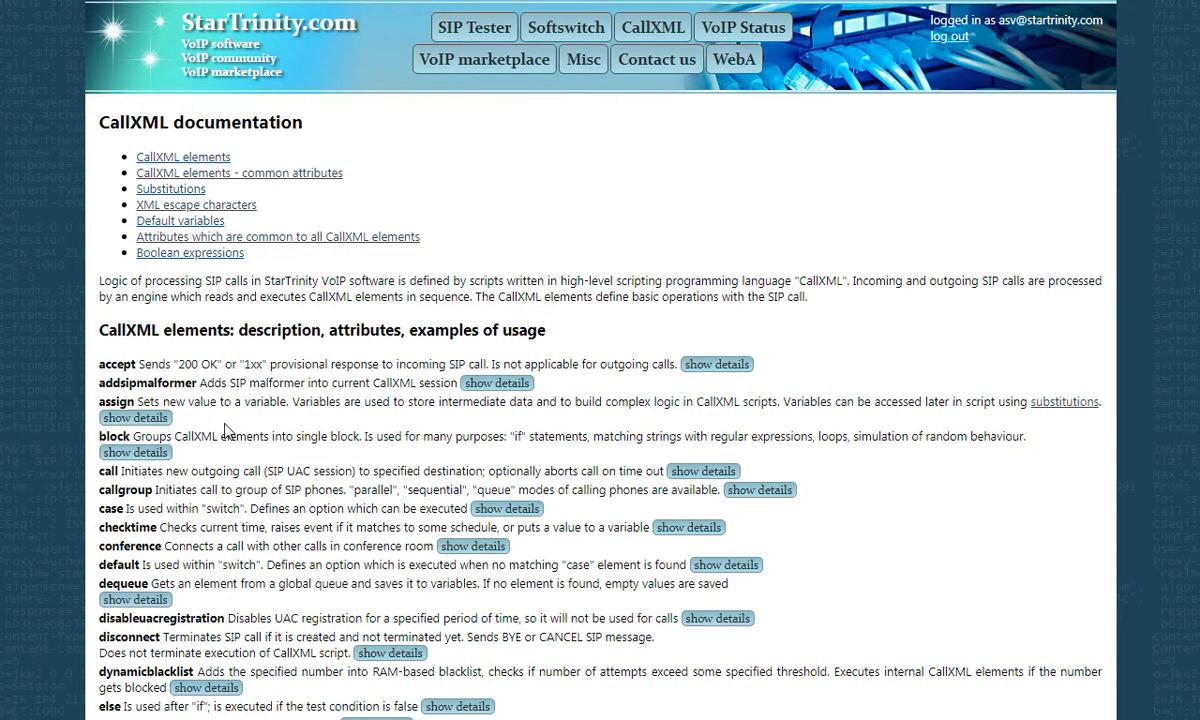
key("ctrl+f")
type("read")
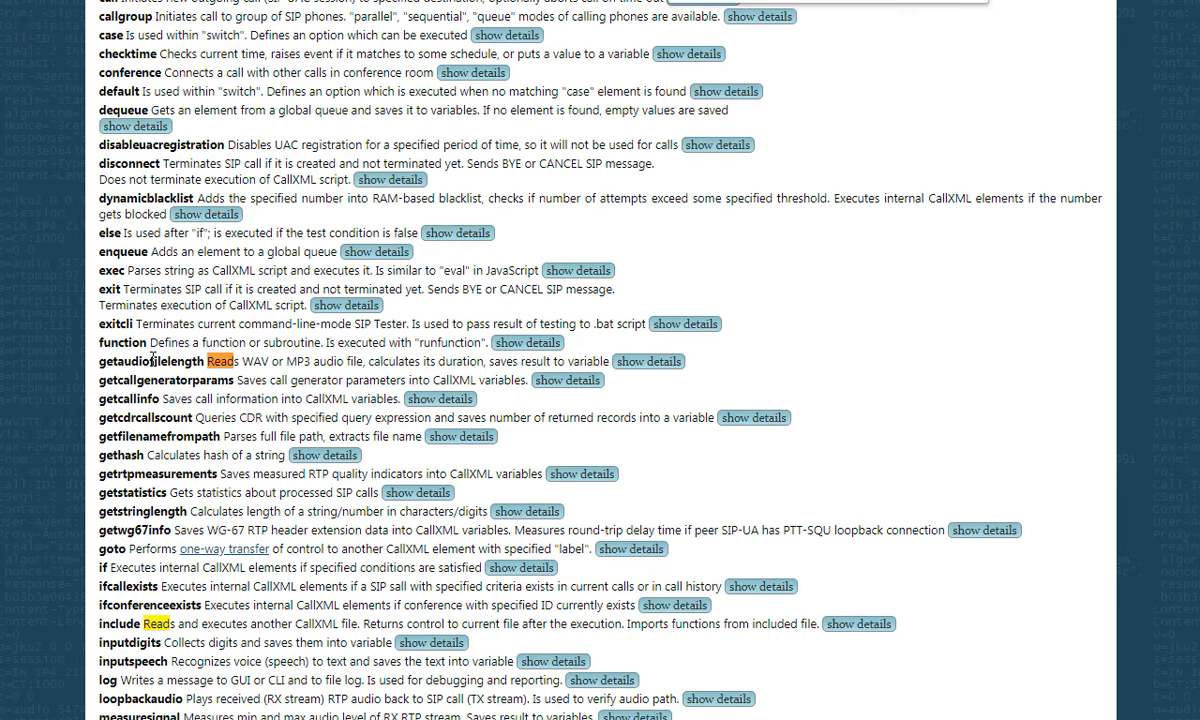
type("csv")
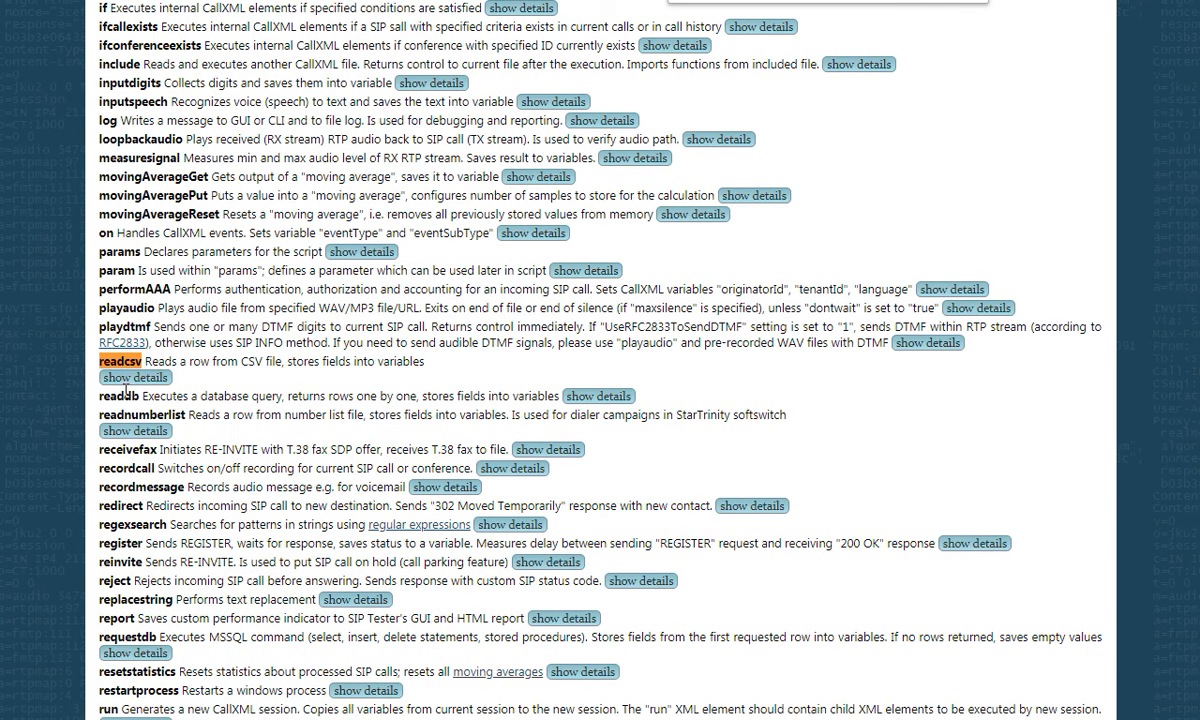
left_click(135, 377)
left_click_drag(180, 361, 410, 361)
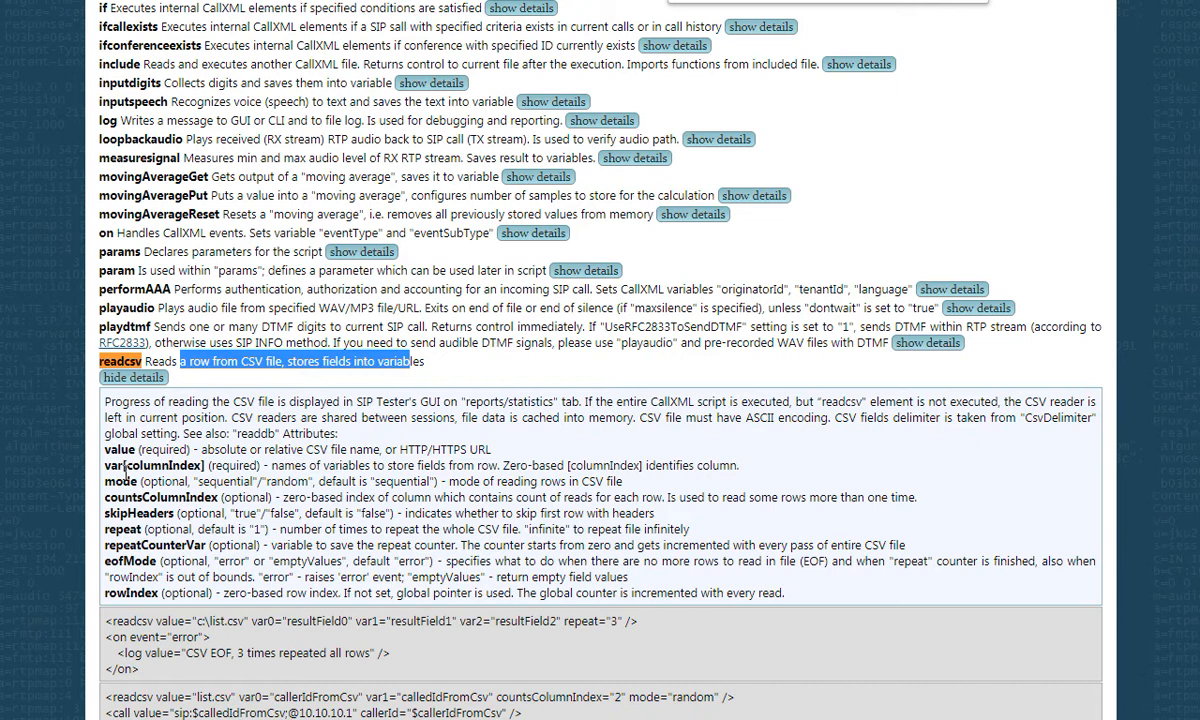
Review the readcsv attributes and copy the first example line, which reads c:\list.csv into var0 to var2 with repeat="3".
scroll(191, 503, "down", 2)
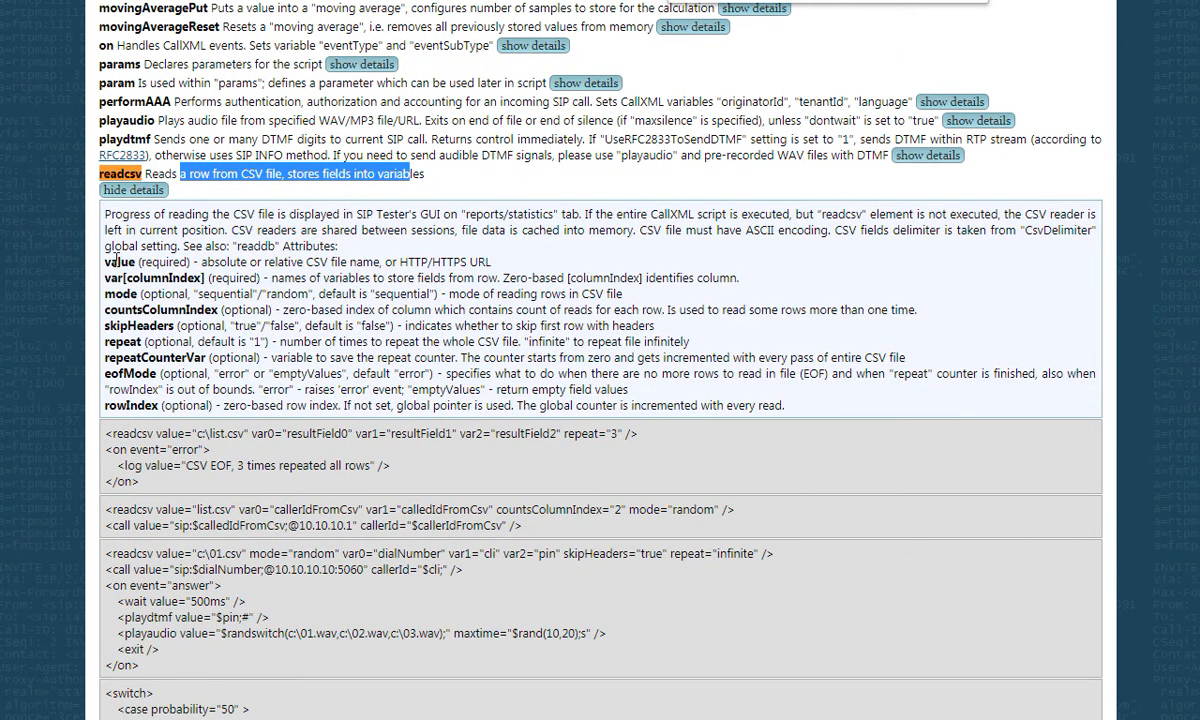
left_click_drag(193, 214, 288, 214)
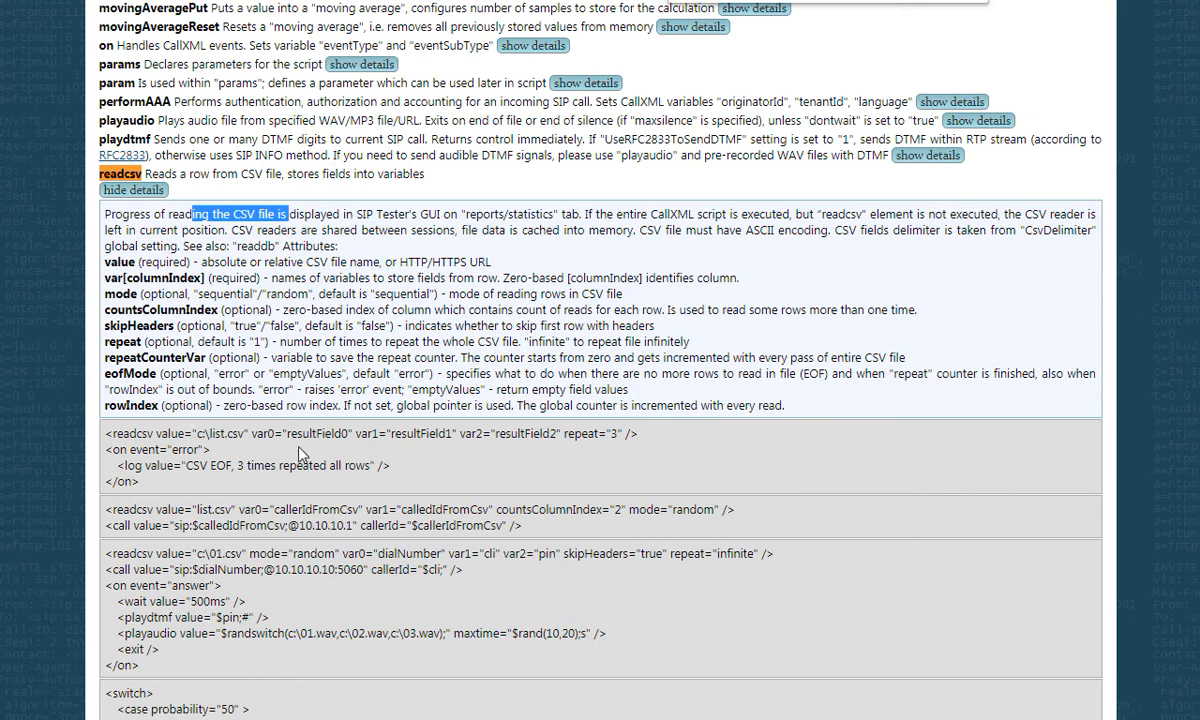
left_click_drag(251, 433, 455, 437)
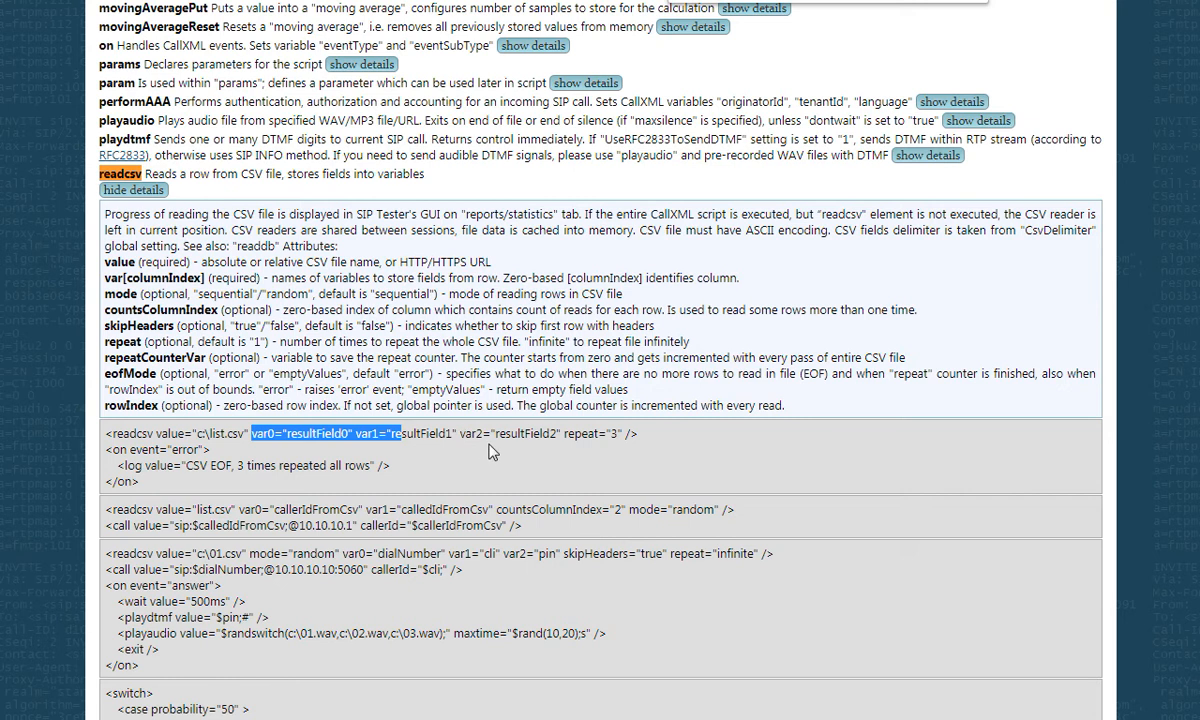
left_click(286, 433)
left_click_drag(628, 436, 570, 438)
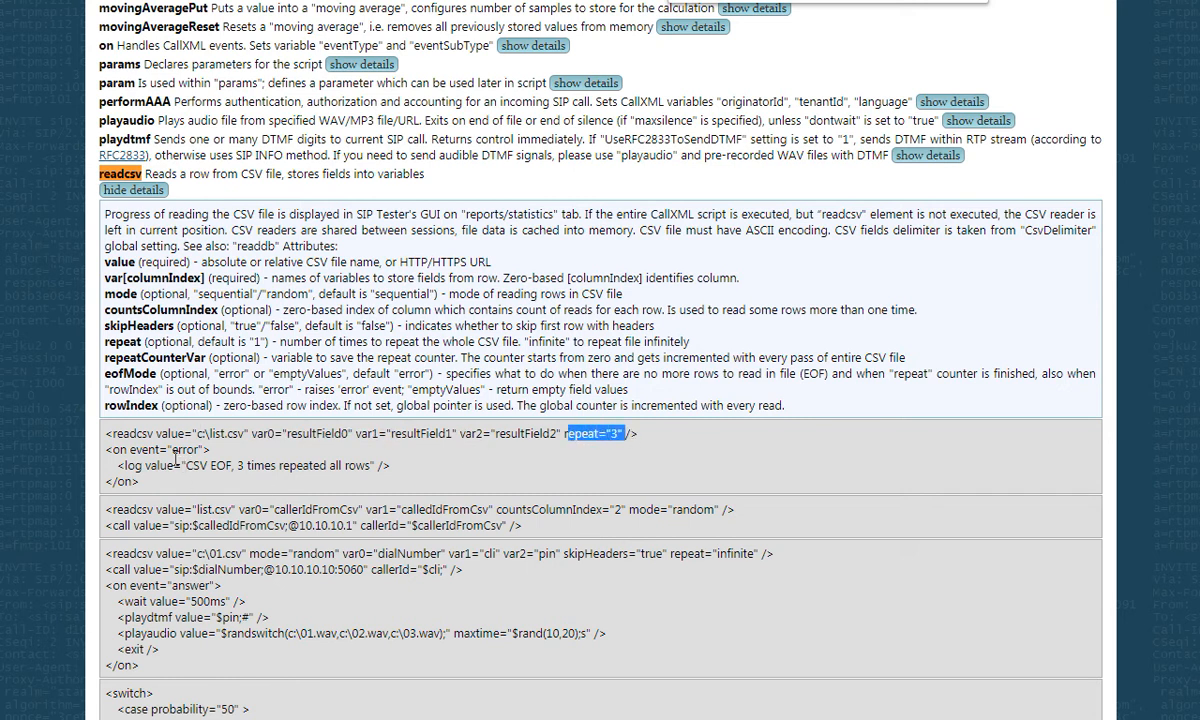
left_click_drag(640, 434, 108, 441)
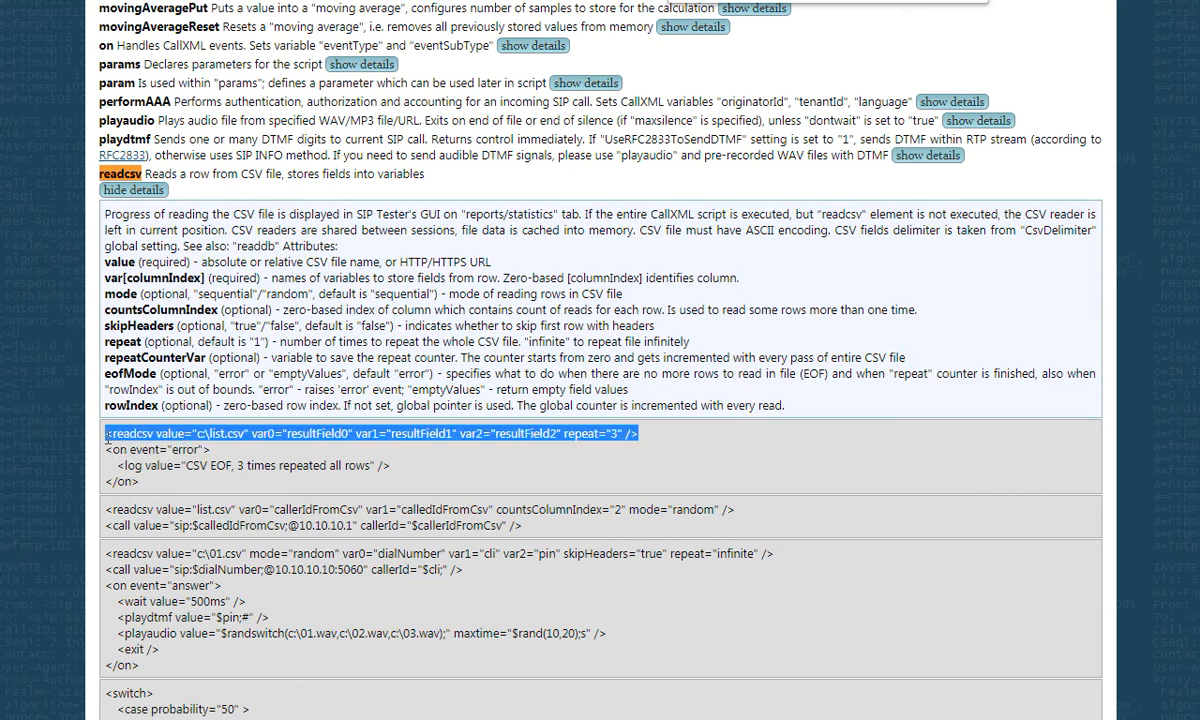
right_click(114, 437)
left_click(130, 452)
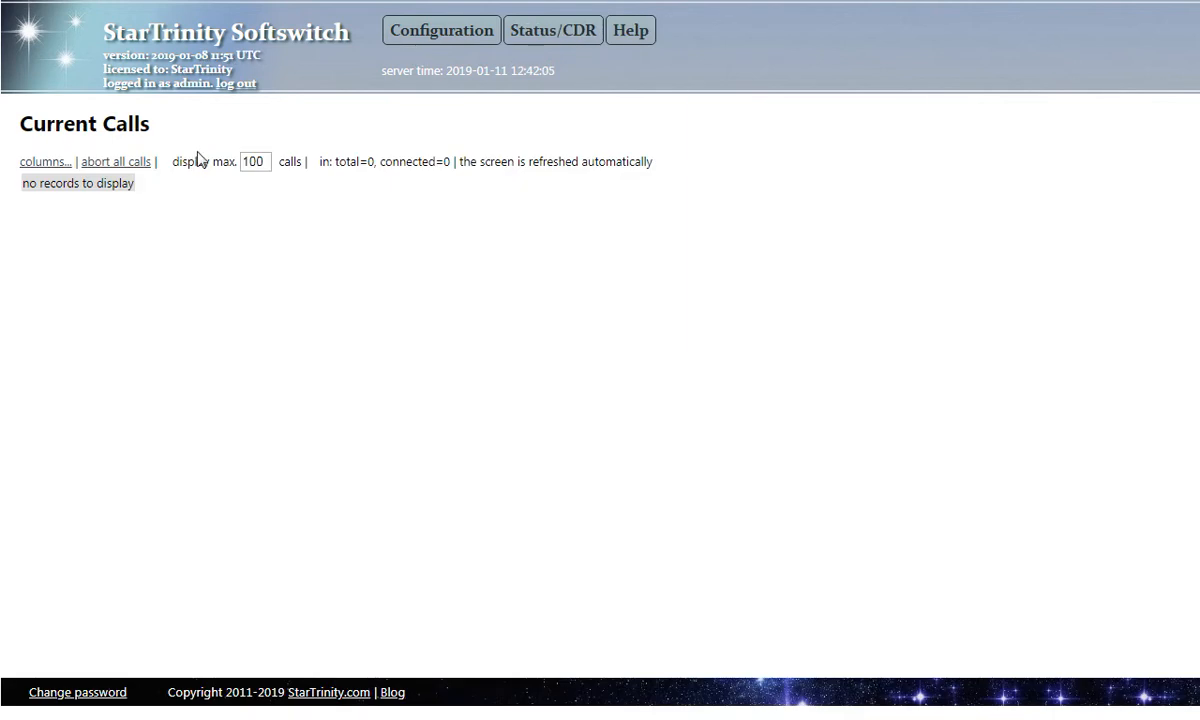
Go back to the softswitch and open the details of dialer campaign DC1.
mouse_move(567, 65)
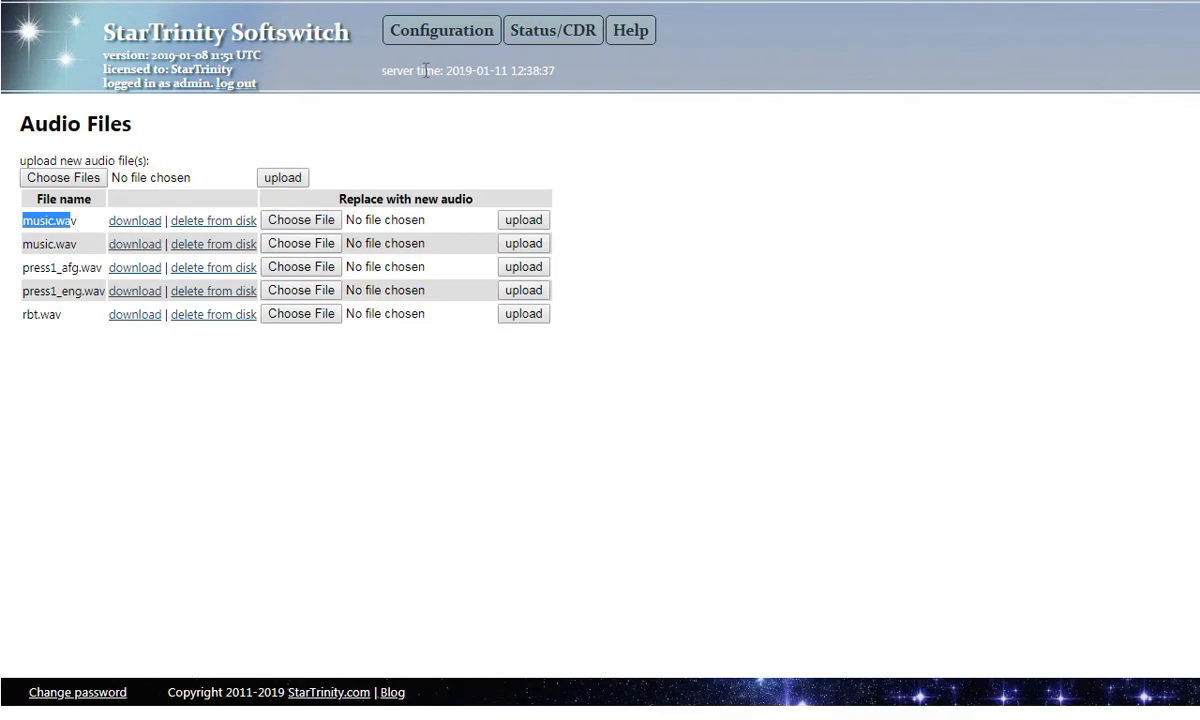
mouse_move(410, 40)
left_click(433, 312)
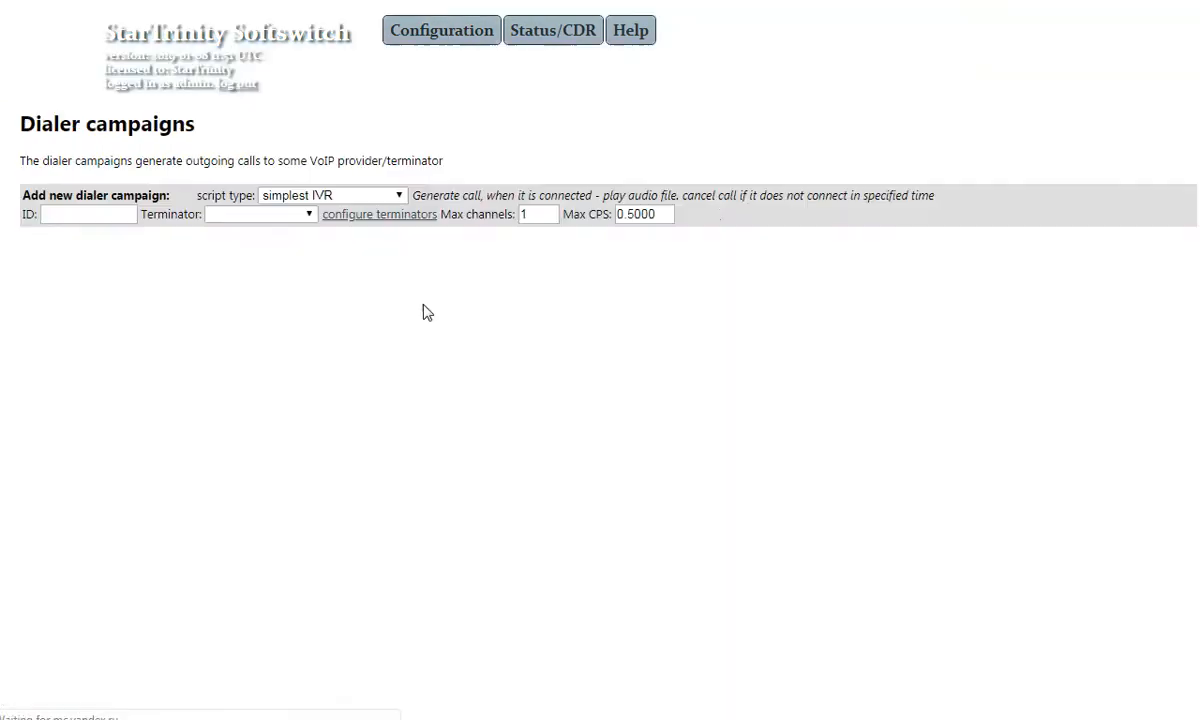
left_click(364, 275)
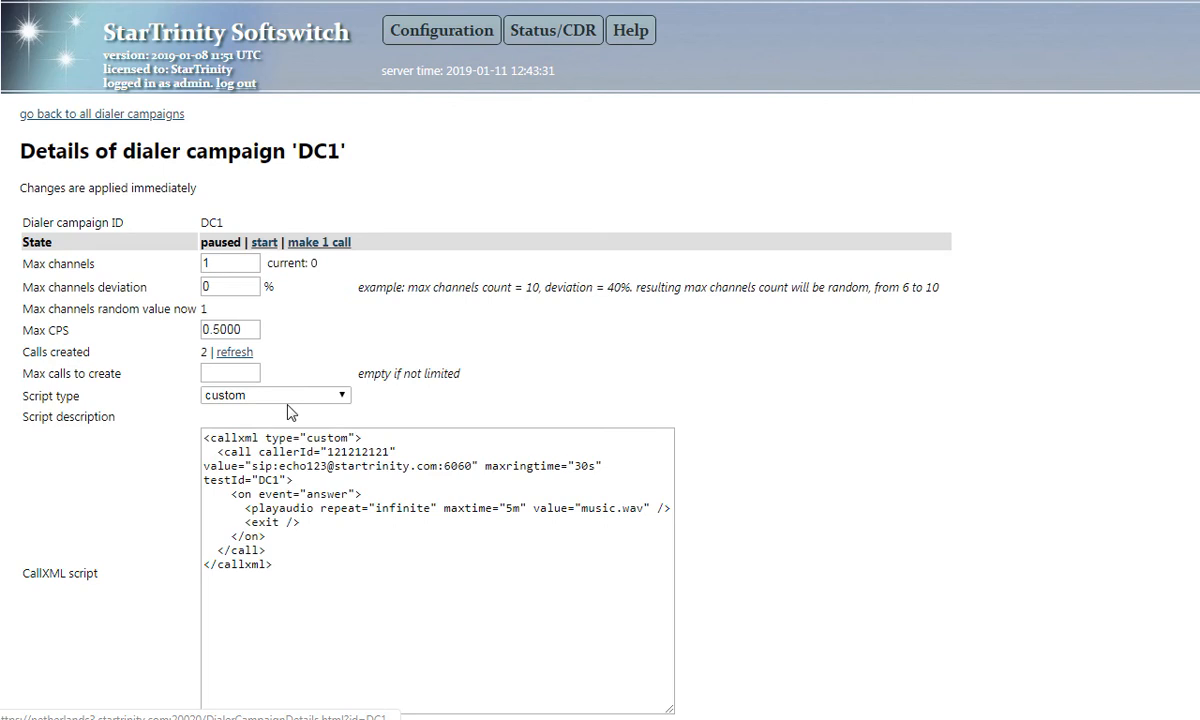
Paste the copied readcsv line between the opening callxml tag and the call element, with blank lines around it.
left_click(364, 495)
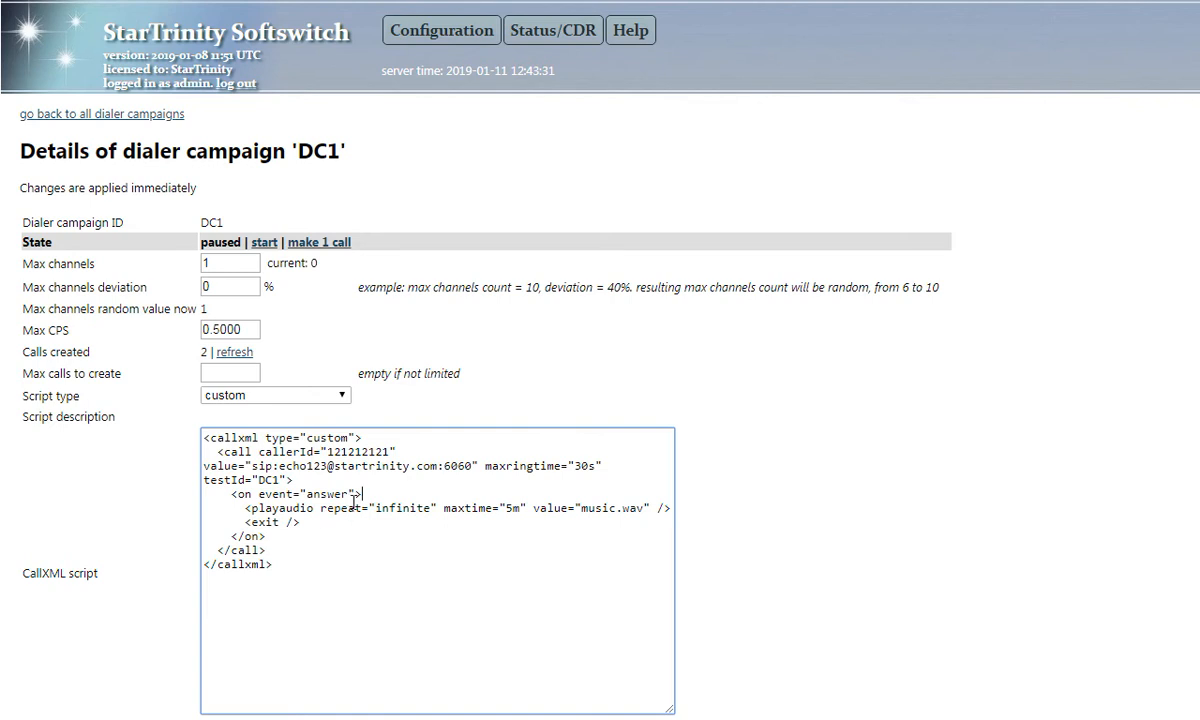
left_click(246, 508)
left_click(374, 440)
left_click_drag(219, 452, 247, 480)
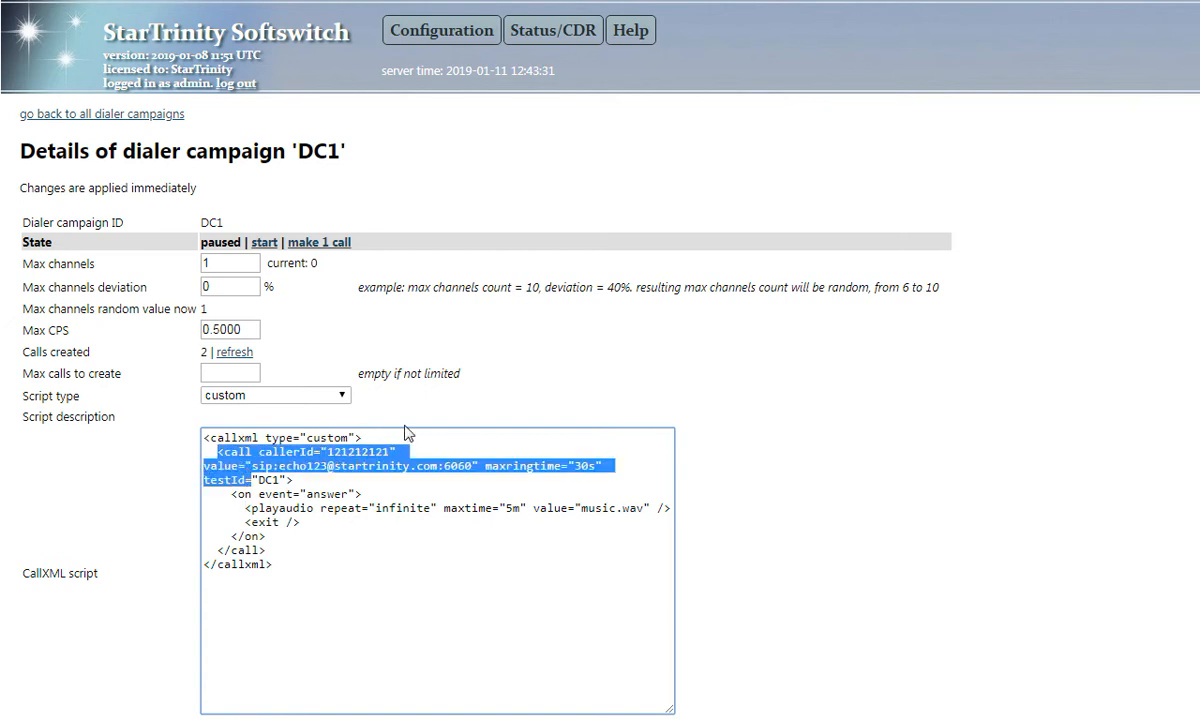
left_click(375, 407)
left_click(389, 437)
key("Return")
key("Return")
key("Return")
key("Up")
key("ctrl+v")
key("shift+Up")
key("shift+Home")
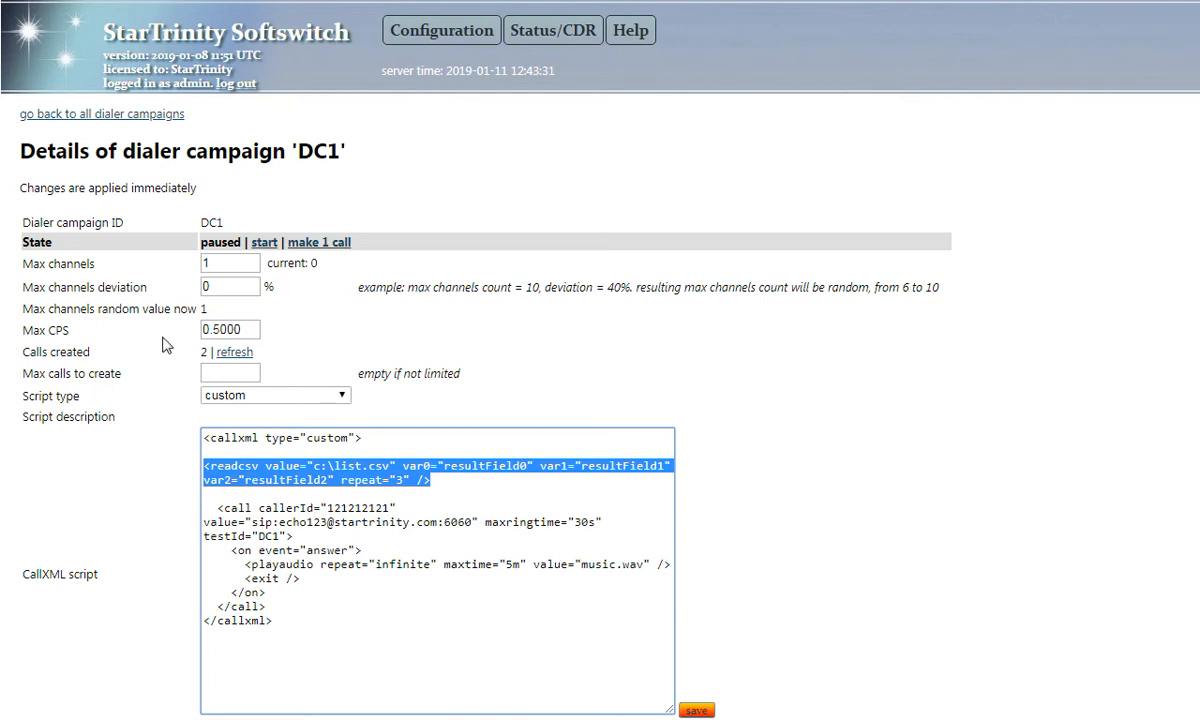
Indent the readcsv line by two spaces to align it with the call element.
left_click(270, 466)
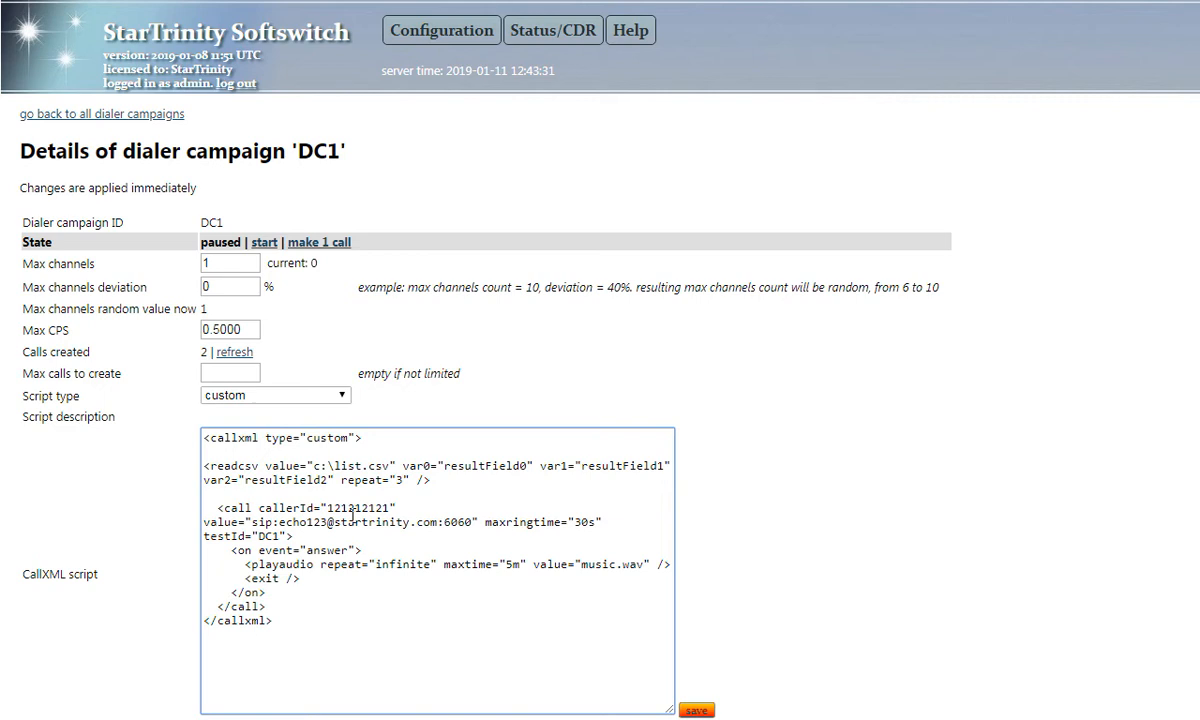
left_click(440, 480)
left_click(205, 467)
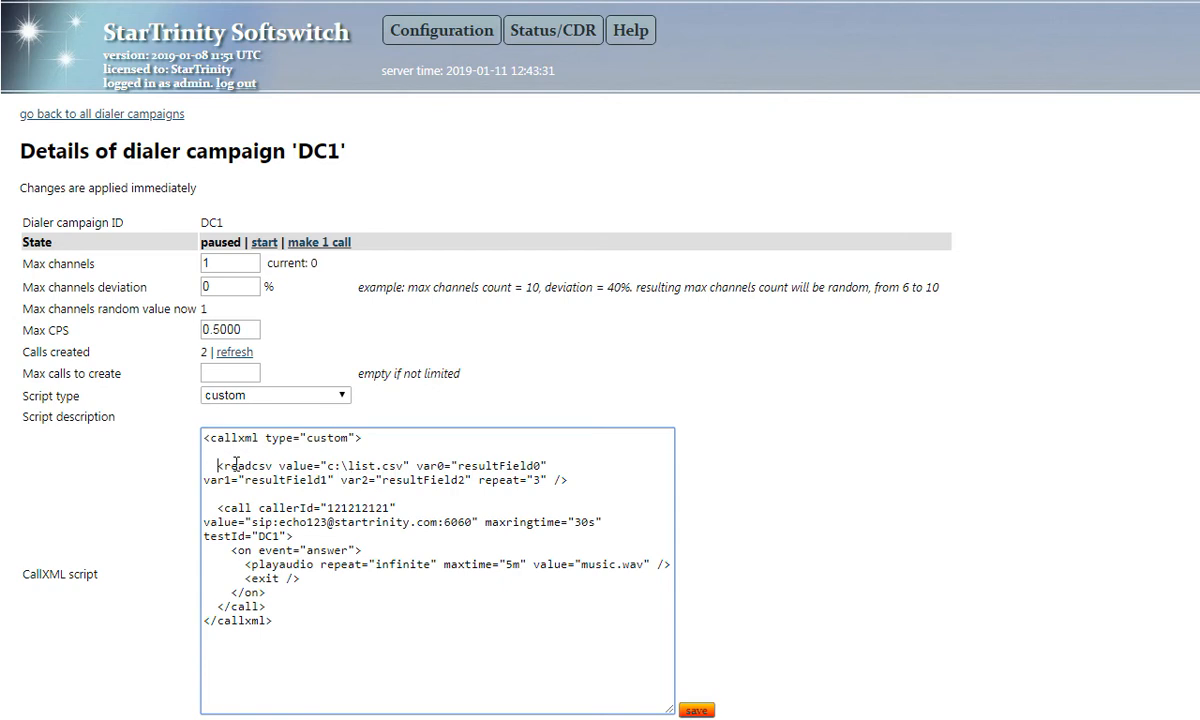
Rename the readcsv element's var0 variable to number1 and its var1 variable to number2 in the CallXML script.
left_click_drag(216, 466, 275, 481)
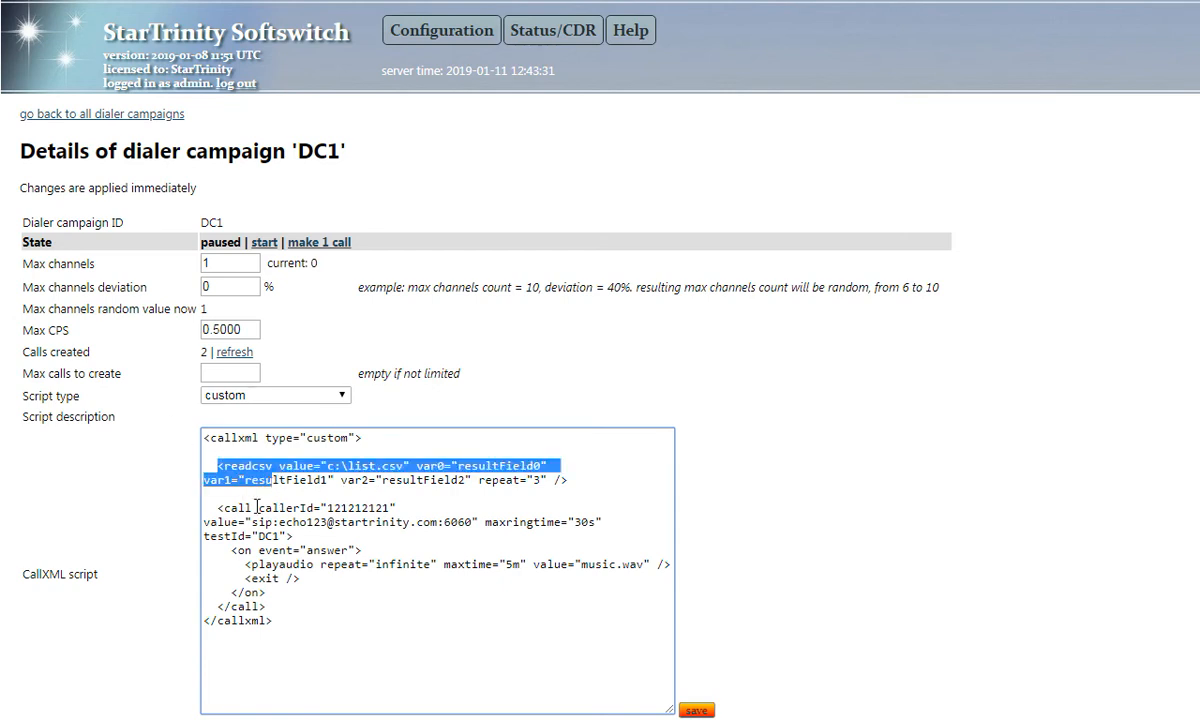
left_click(219, 507)
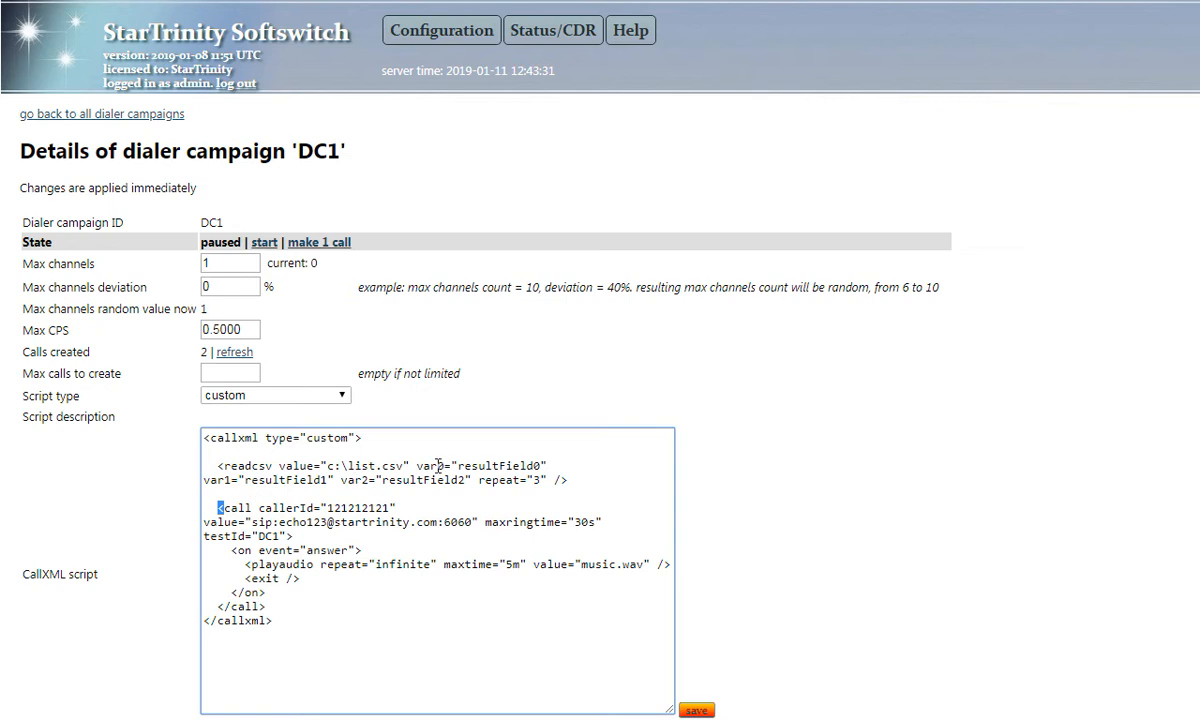
left_click_drag(416, 465, 550, 470)
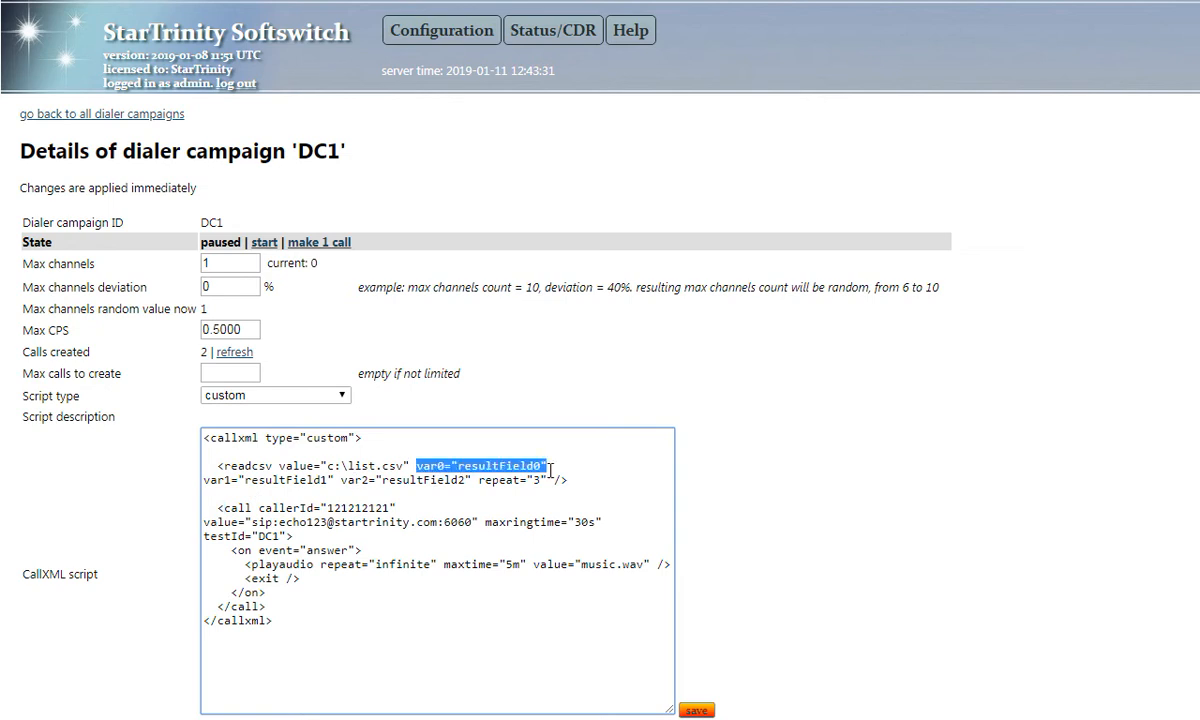
left_click(422, 467)
left_click_drag(444, 466, 543, 466)
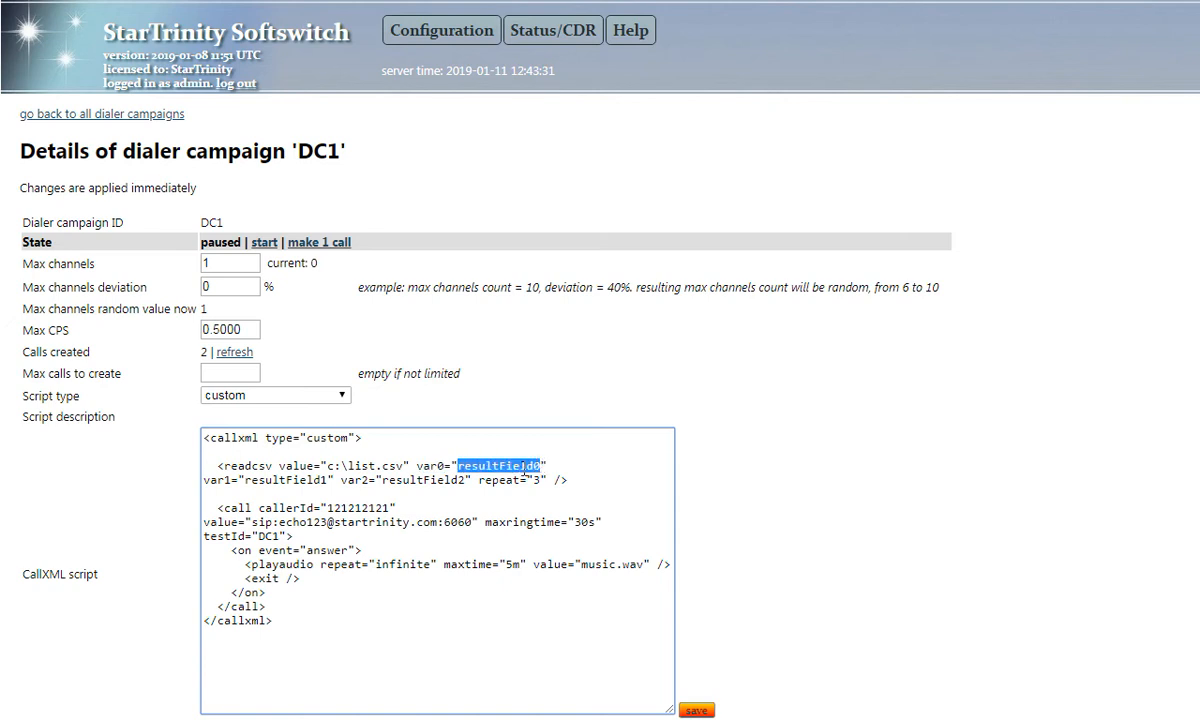
type("number1\" var1=")
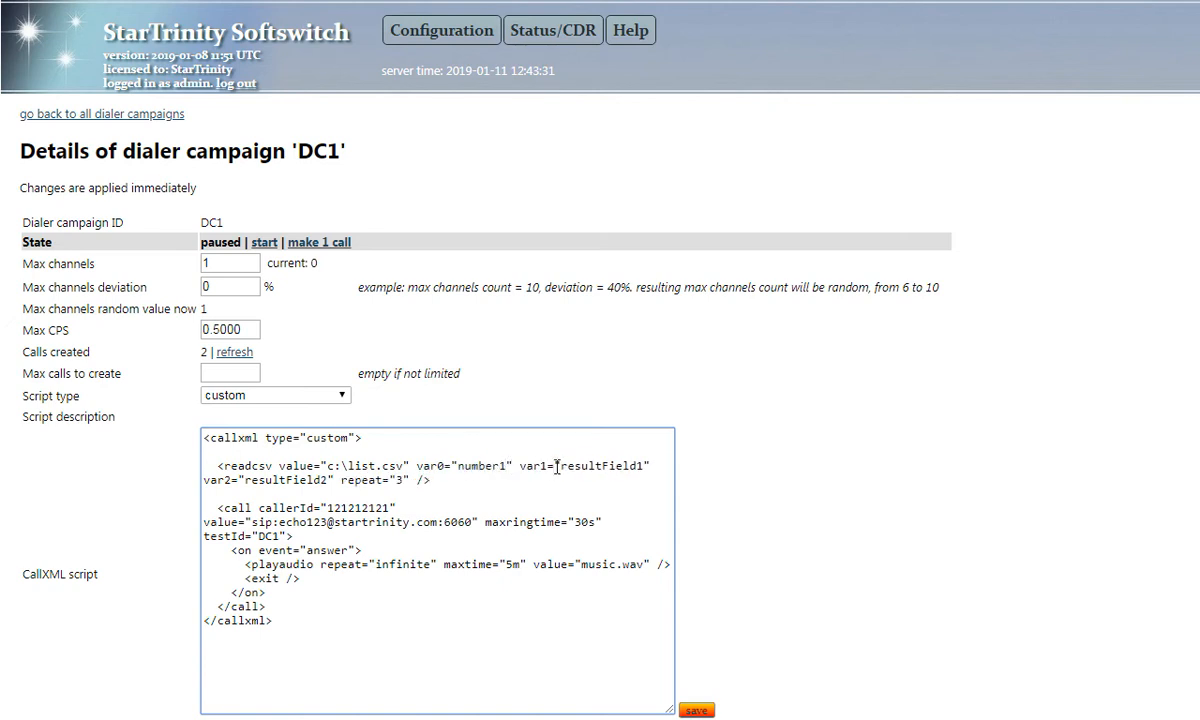
left_click_drag(561, 466, 640, 465)
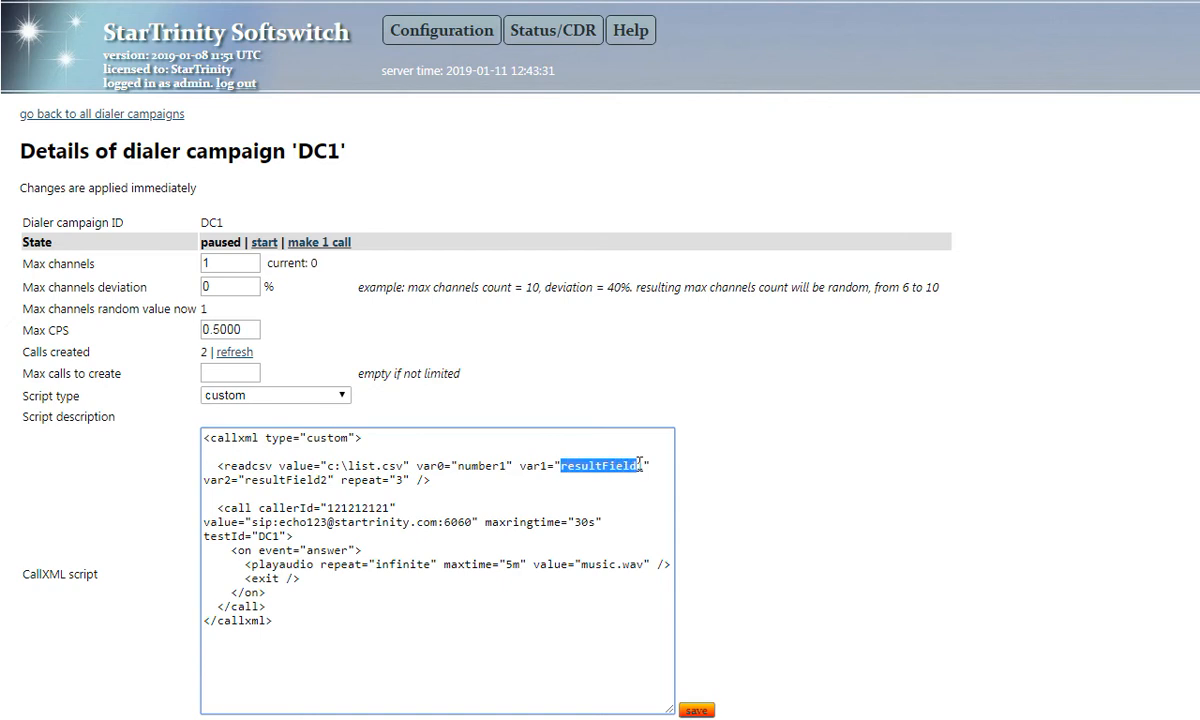
type("number2")
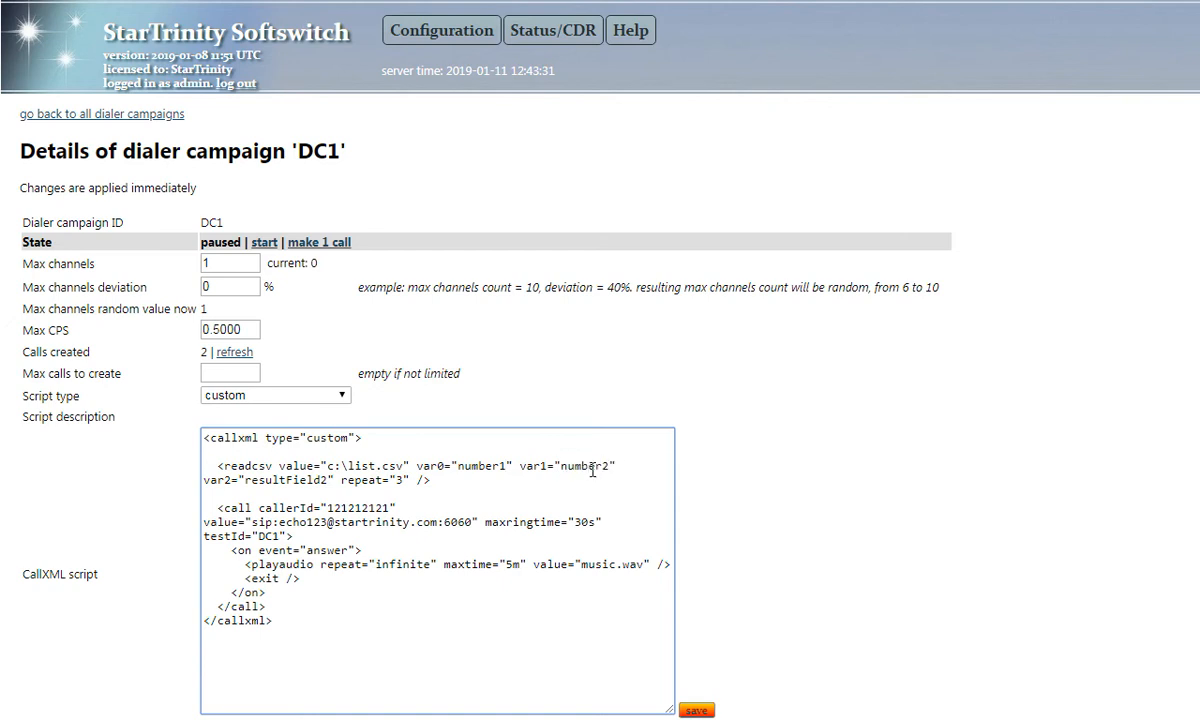
Set the readcsv element's repeat attribute to 1 and remove its var2 attribute.
double_click(398, 480)
type("1")
left_click(337, 480)
key("shift+End")
left_click(208, 480, "shift")
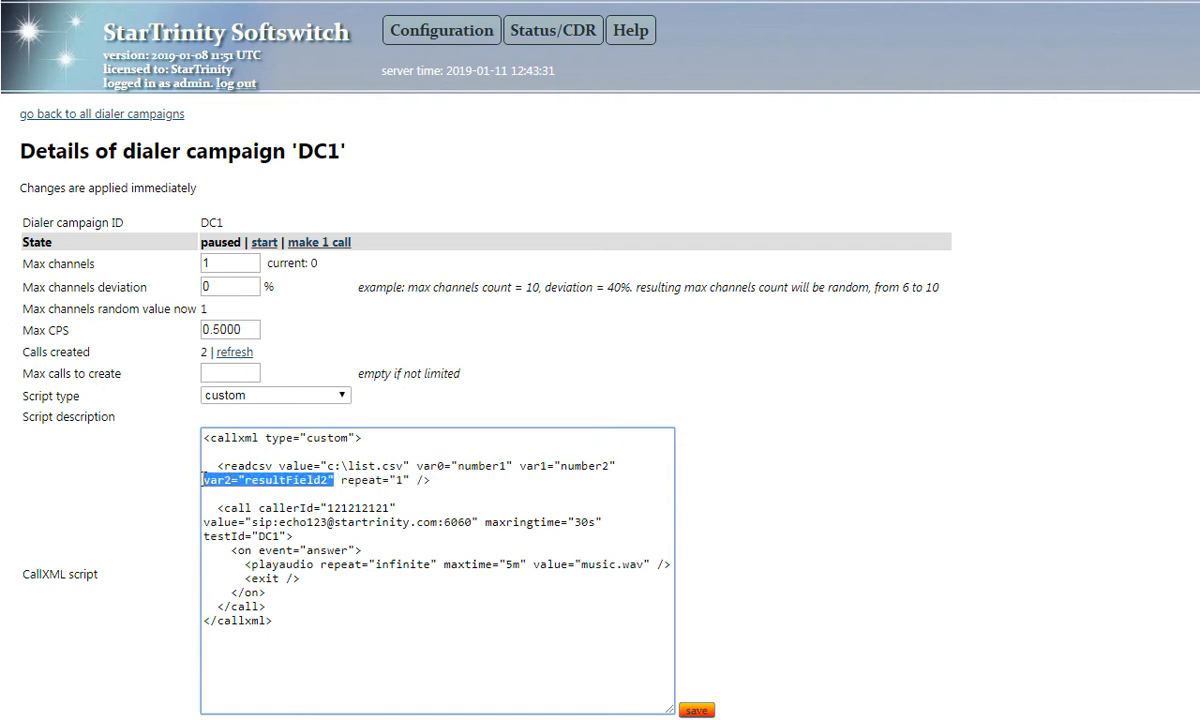
key("Delete")
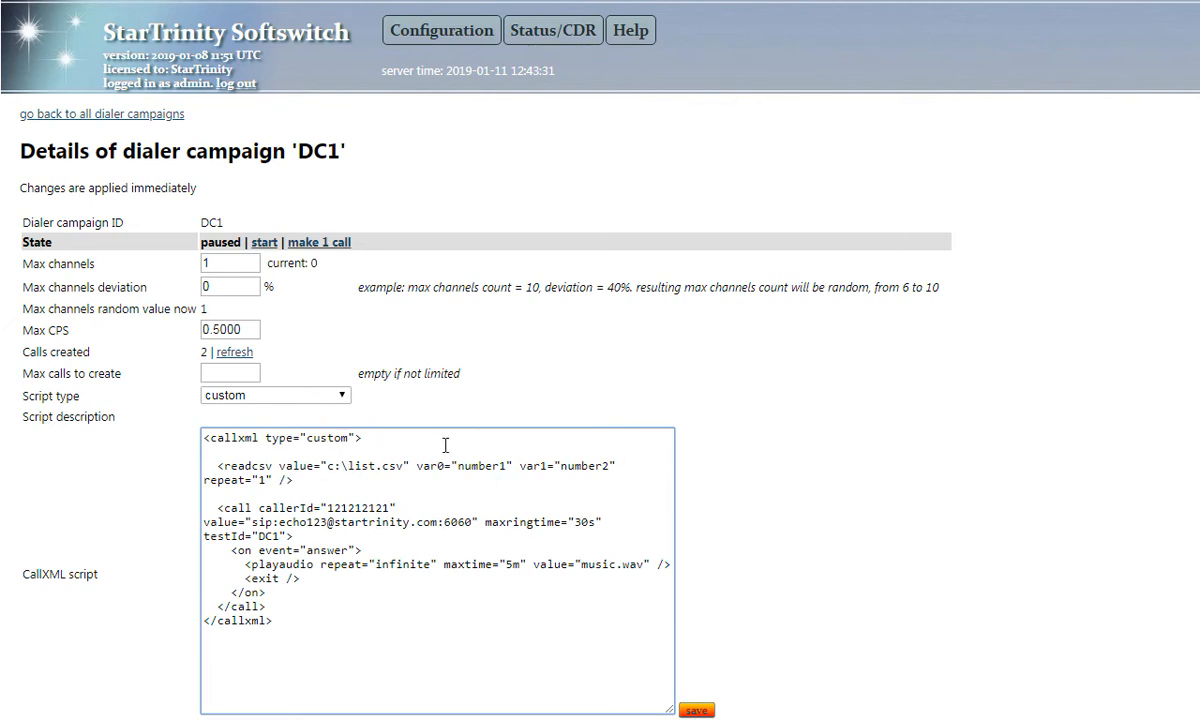
Change the readcsv element's file path to c:\csv\nuumbers.csv.
left_click(345, 466)
type("csv\\")
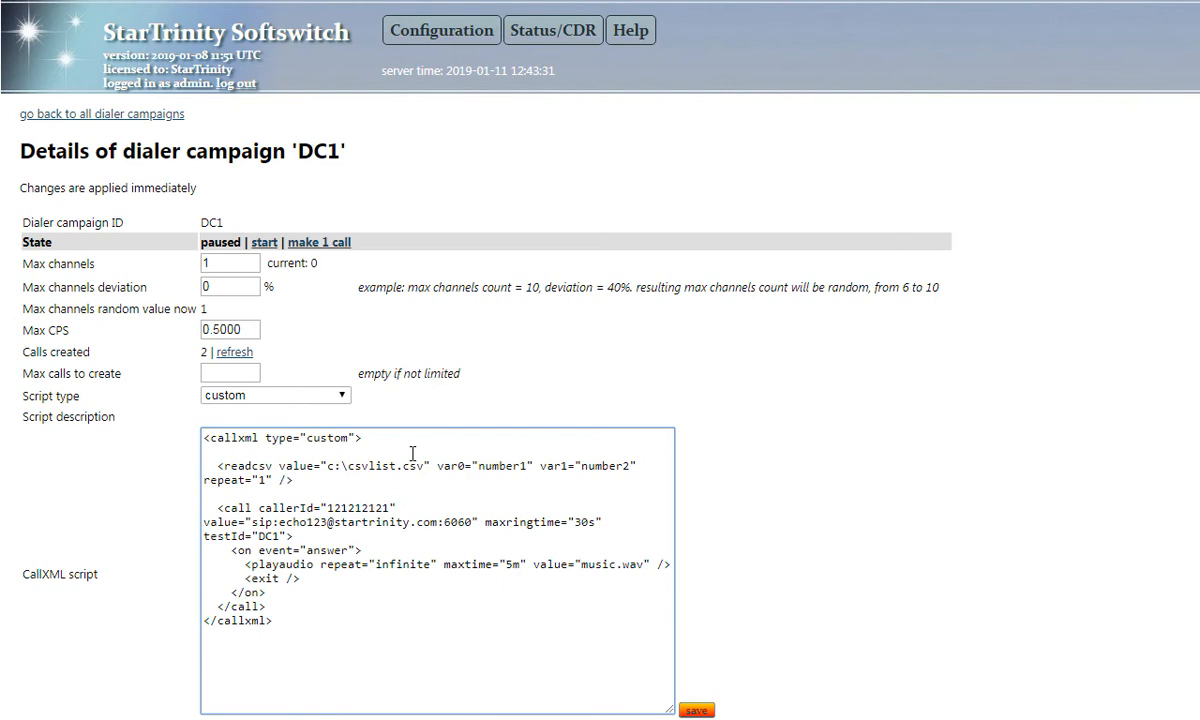
type("\\nuumbr")
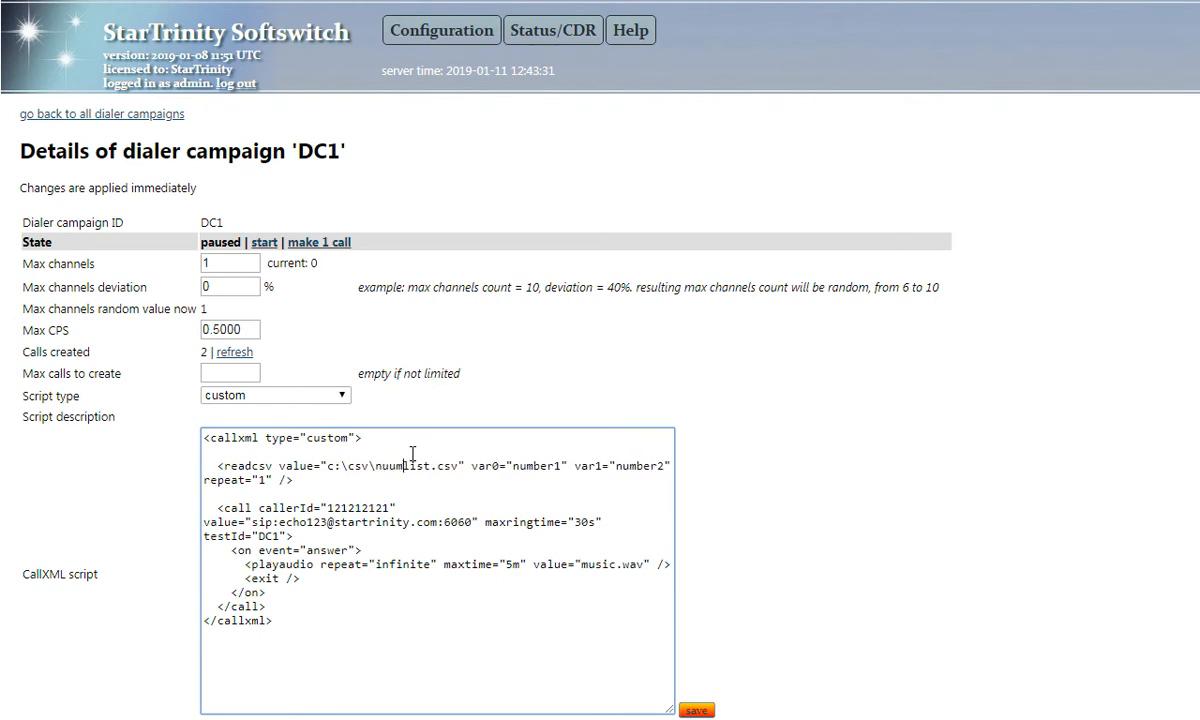
type("s")
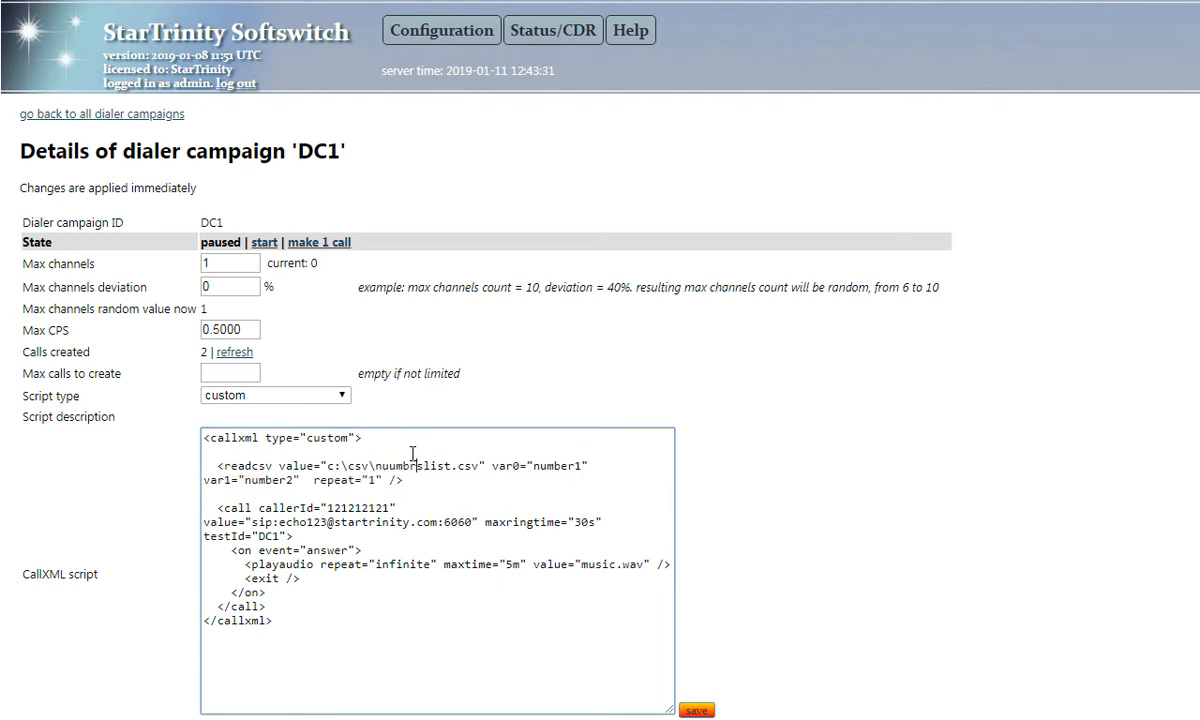
type("e")
key("Right")
key("Right")
key("Delete")
key("Delete")
key("Delete")
key("Delete")
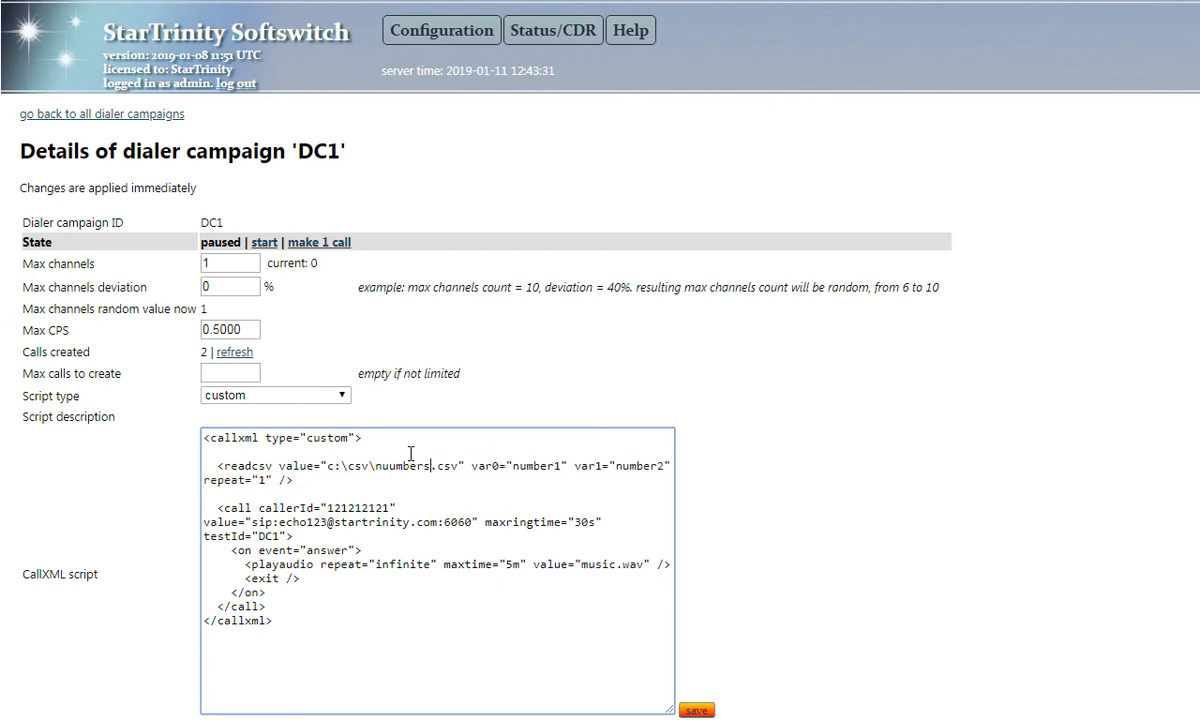
Add a log element below the readcsv element with the value "read from csv: ".
key("Return")
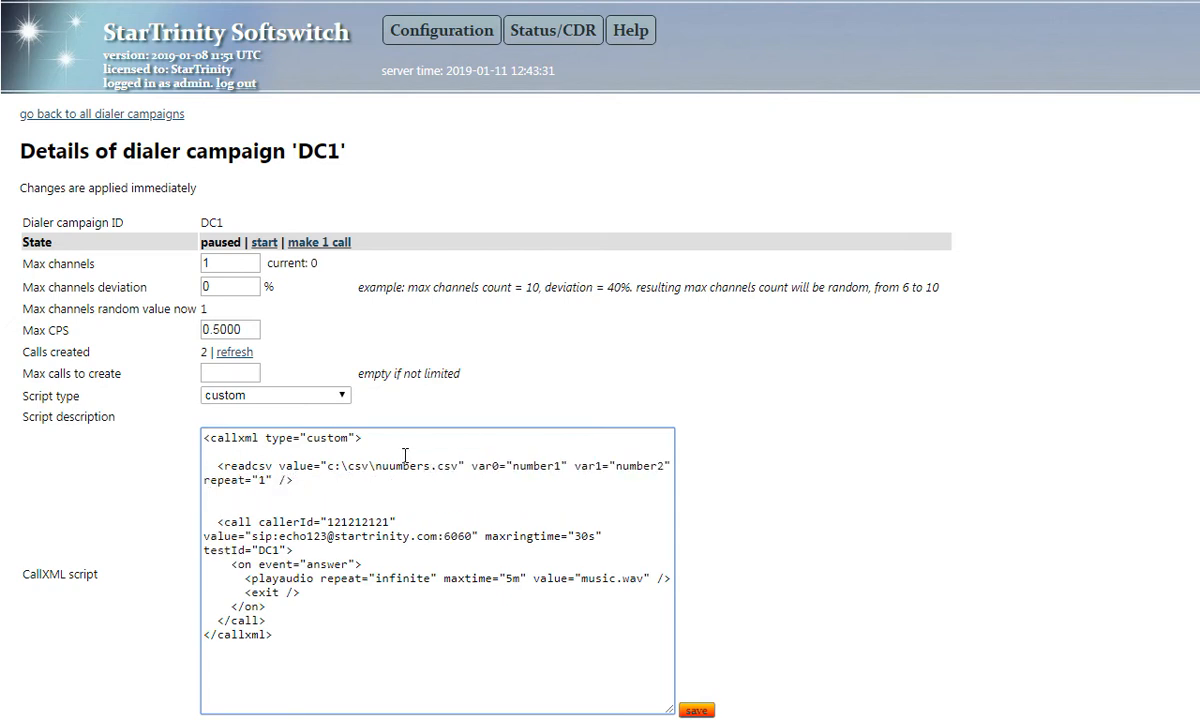
type("<lo")
type("g value=\"read frim ")
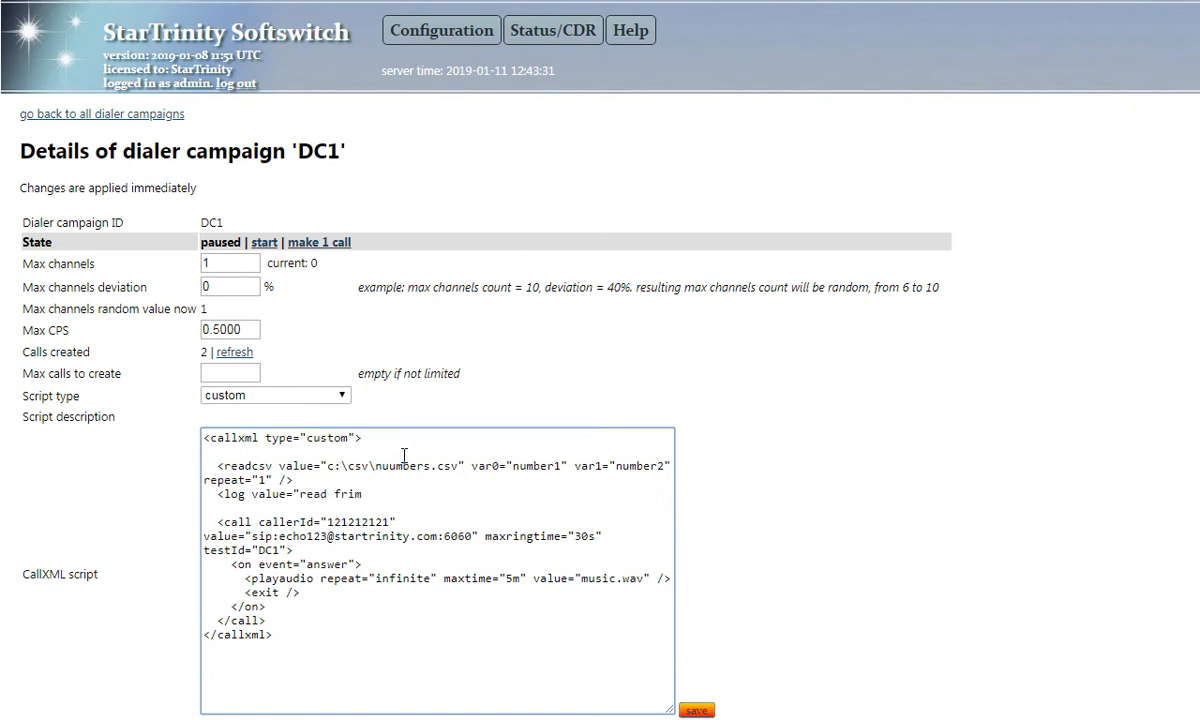
key("BackSpace")
key("BackSpace")
key("BackSpace")
type("om csv: \" />")
Append "number1=$number1; number2=$number2;" to the log element's message and save the script.
left_click(400, 494)
type("number1=$number1l")
key("BackSpace")
type("; number2")
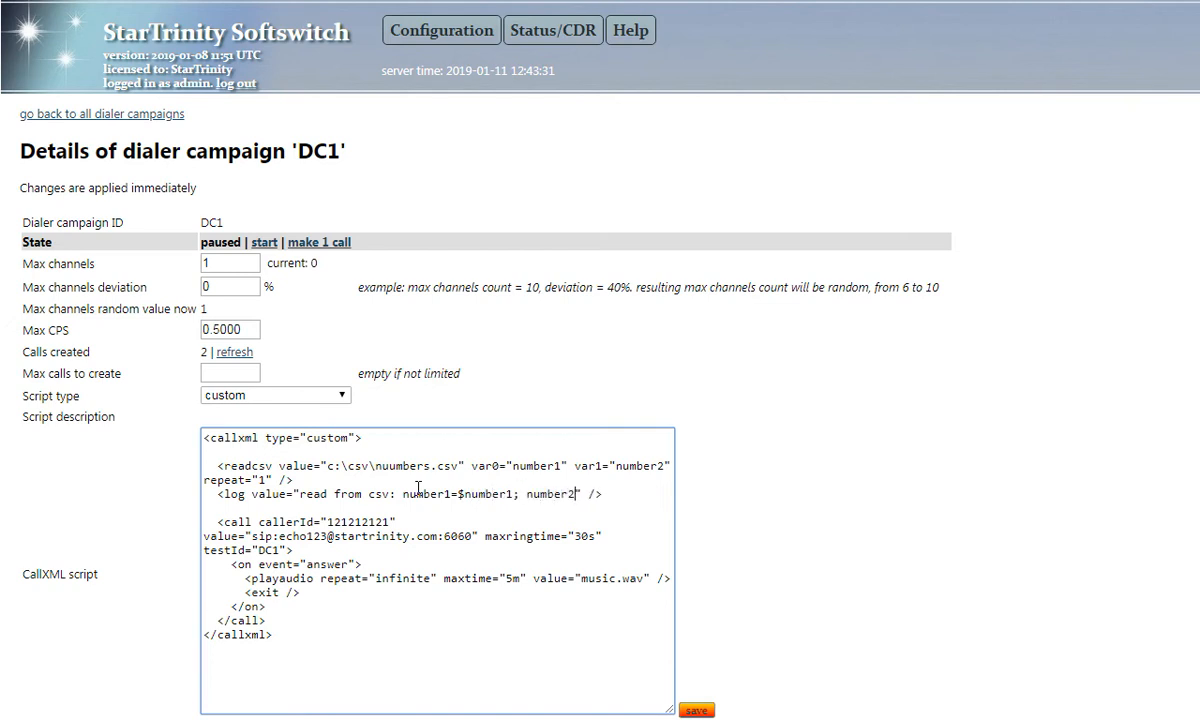
type("=$")
mouse_move(457, 494)
left_mouse_down()
mouse_move(497, 494)
mouse_move(457, 492)
left_mouse_up()
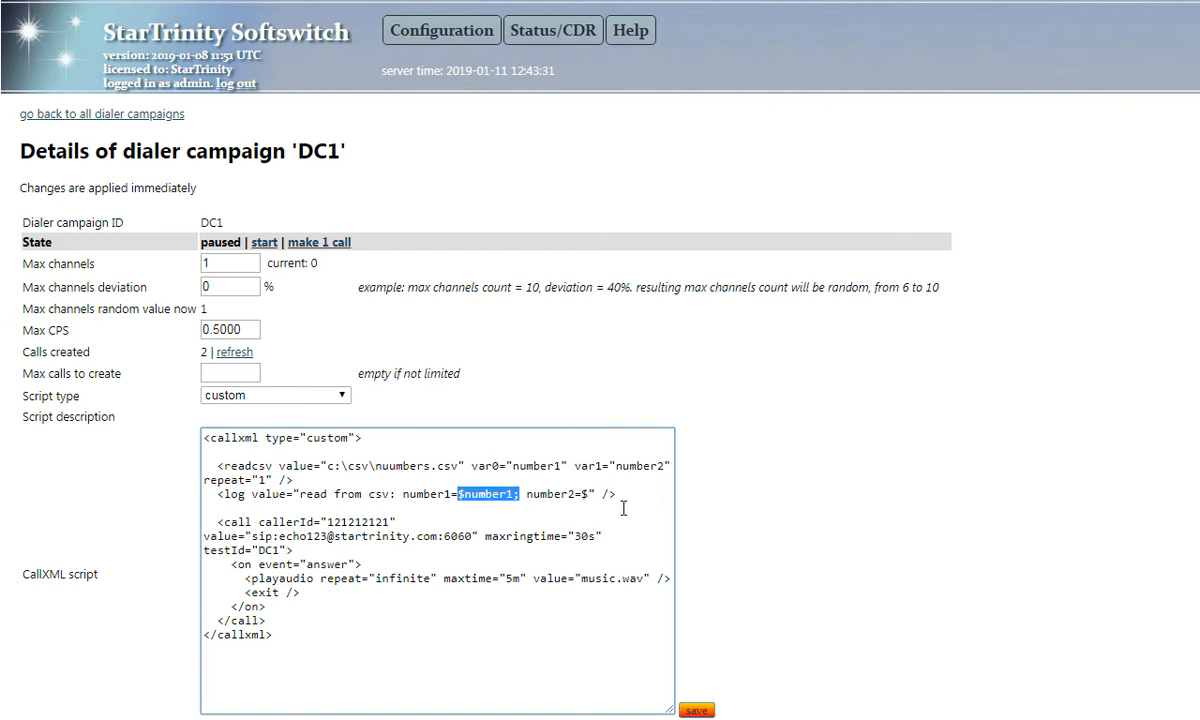
left_click(553, 493)
type("number2")
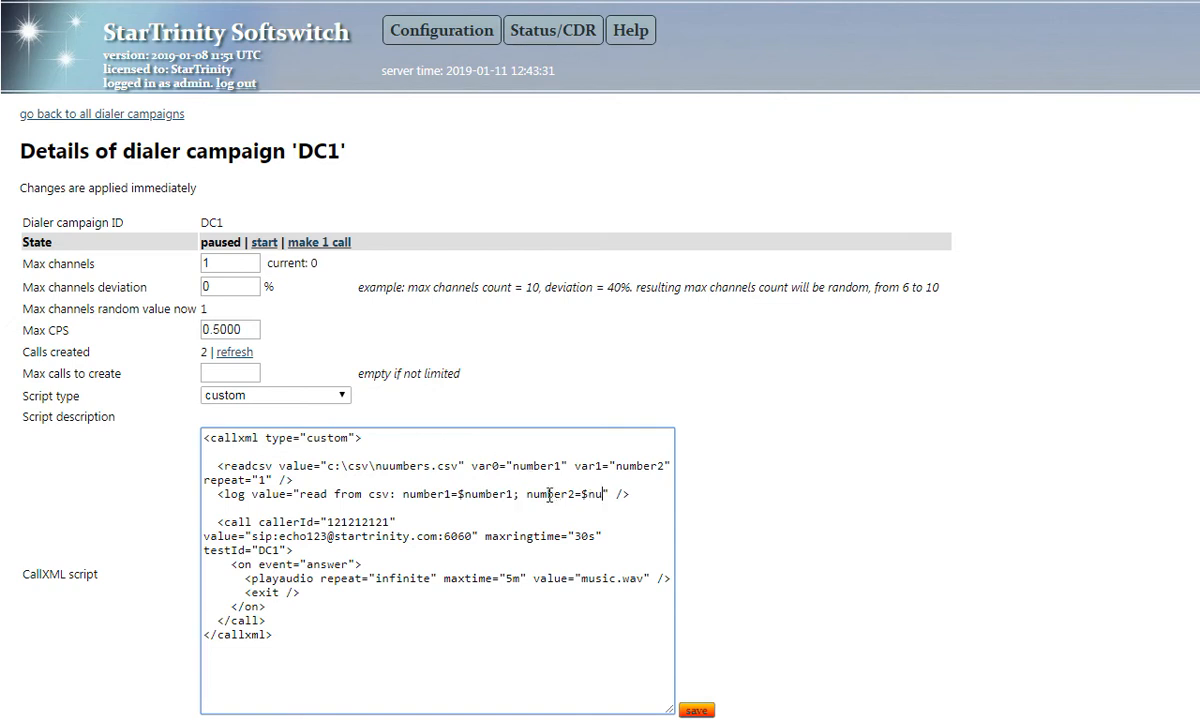
type(";")
left_click(696, 710)
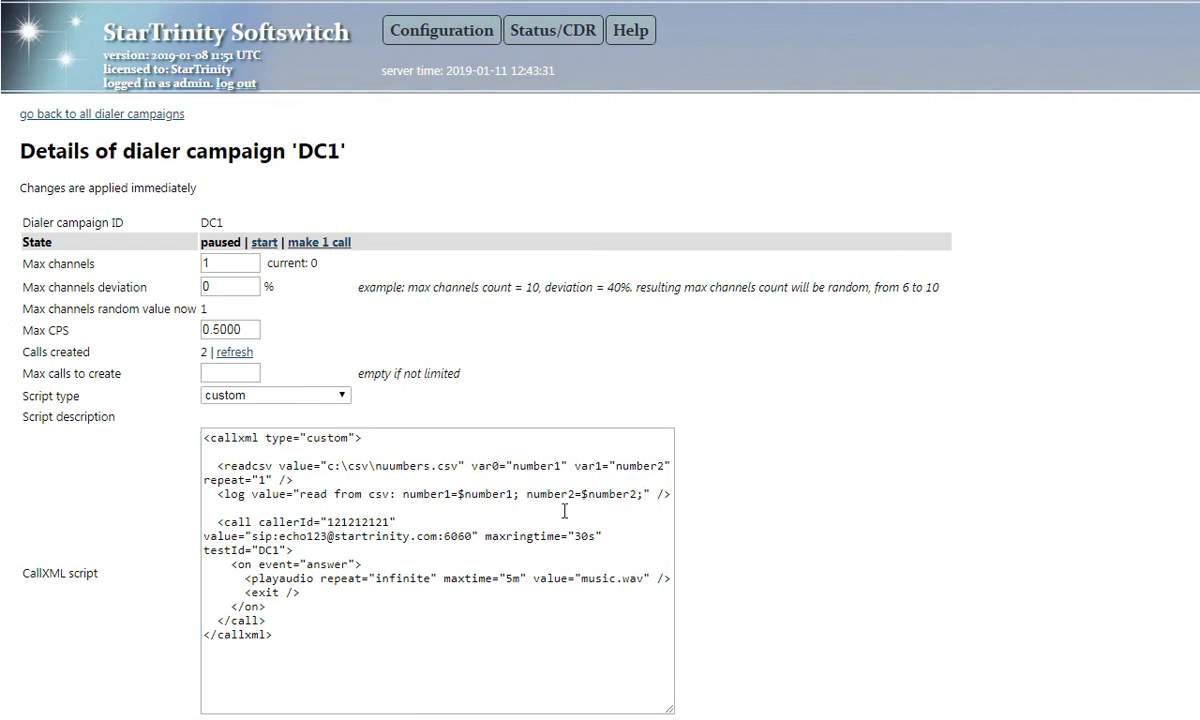
Insert <wait value="2s" /> before playaudio in the answer event handler and save the script.
left_click(360, 564)
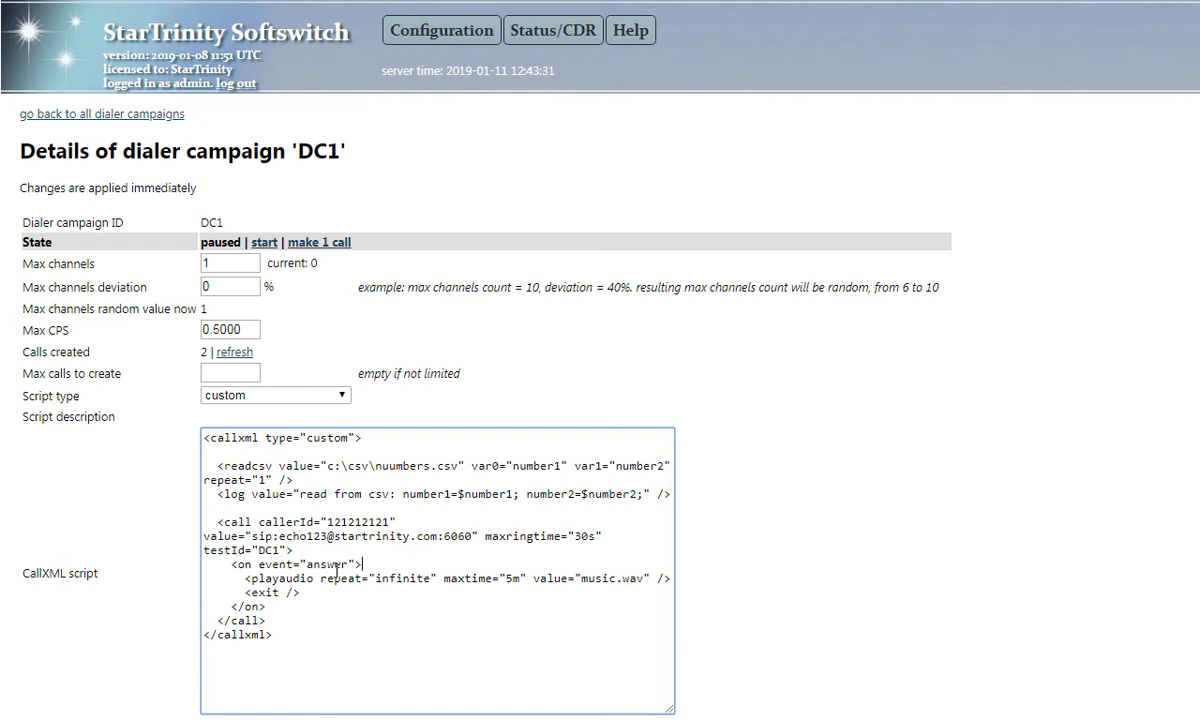
key("Return")
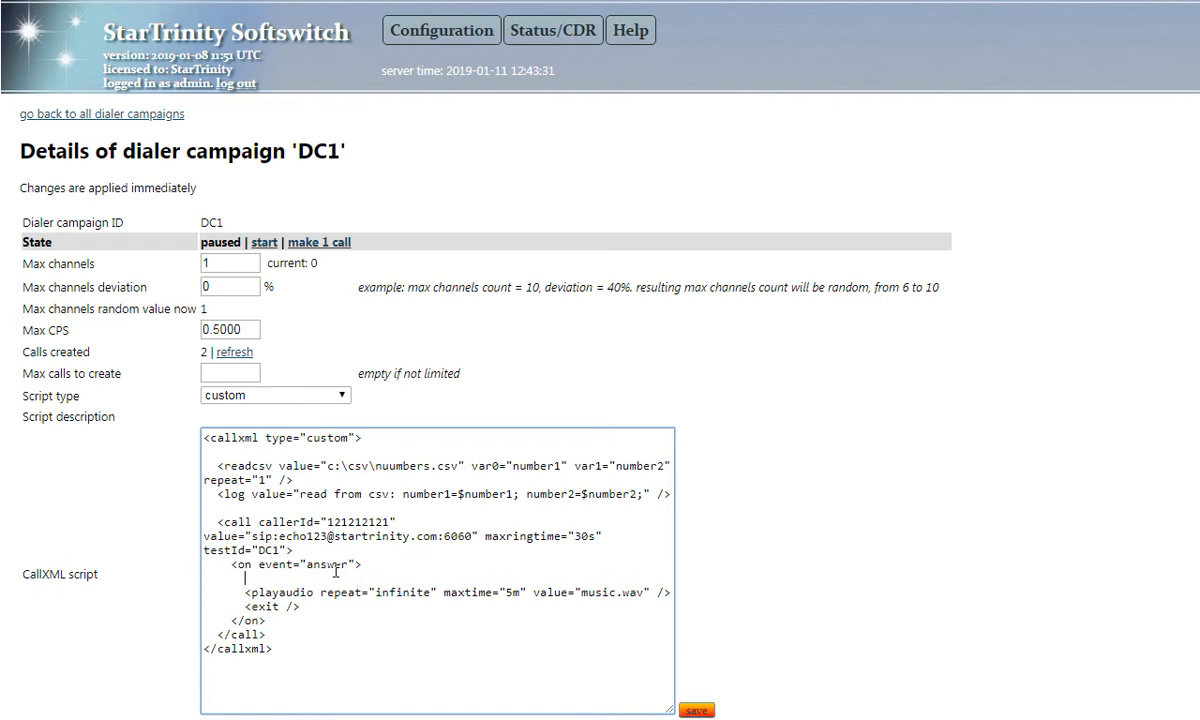
type("<waitcvalue=\"2s\" />")
left_click(697, 709)
left_click(231, 578)
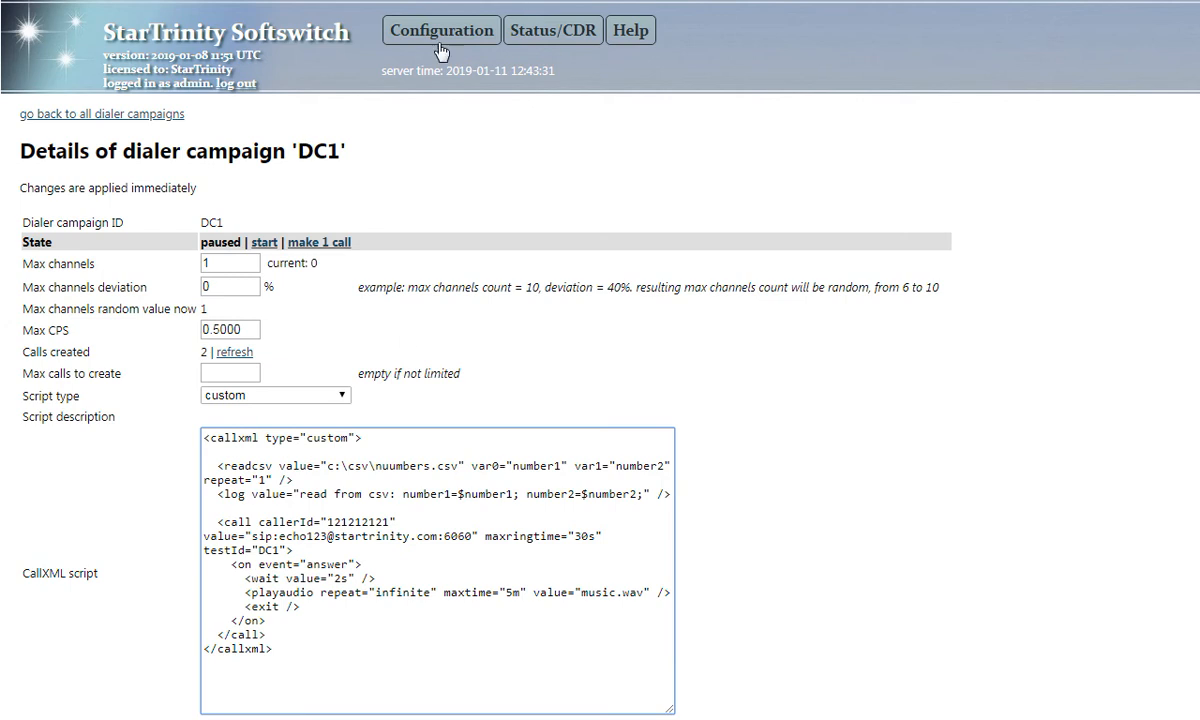
Begin a debugMediaR attribute after testId in the opening call tag.
mouse_move(442, 30)
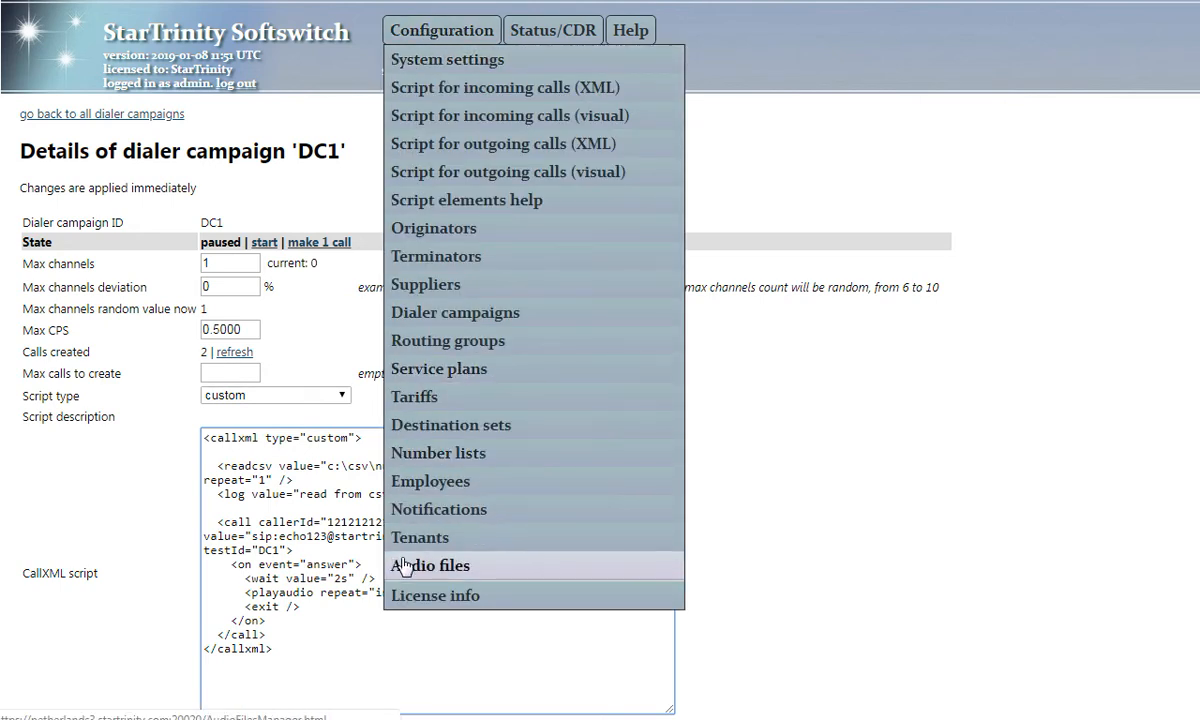
left_click_drag(224, 521, 289, 551)
left_click(289, 551)
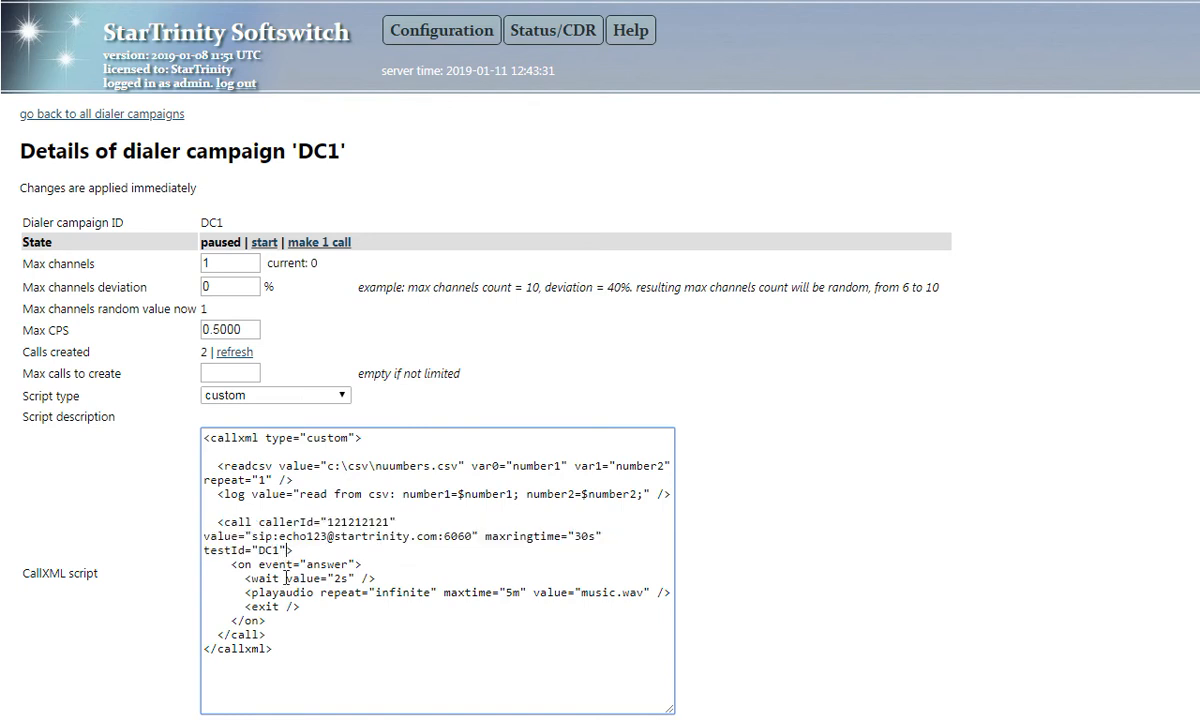
type("debugM")
type("edia")
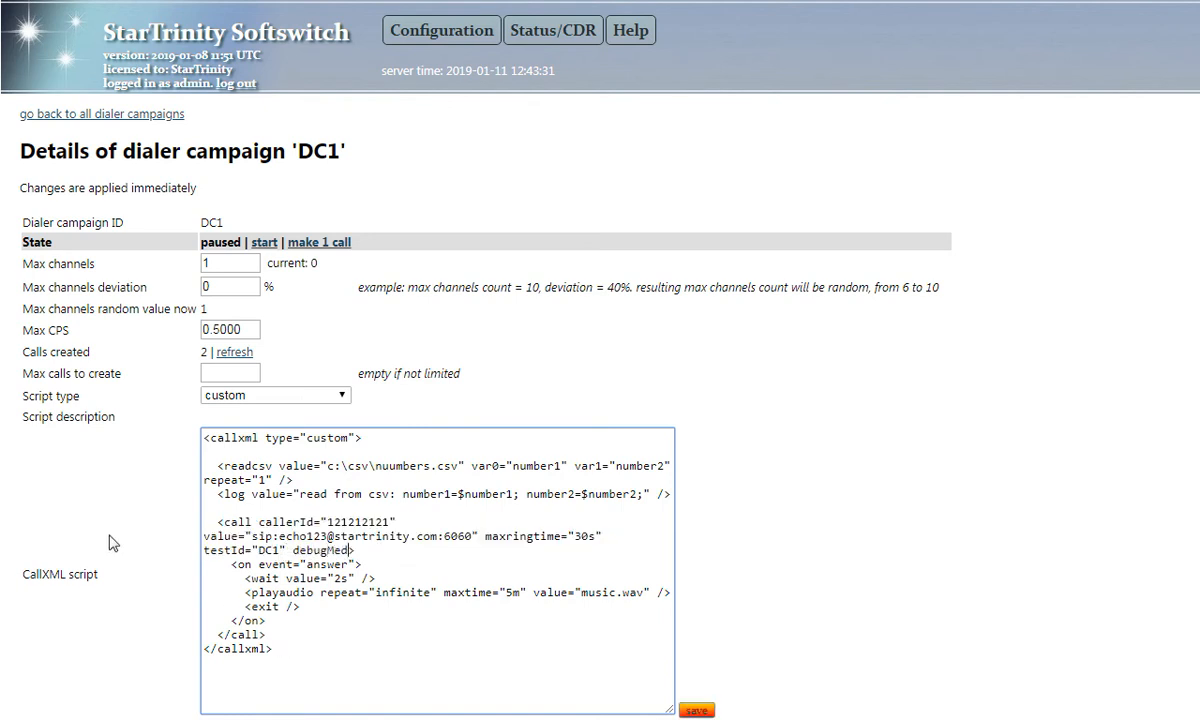
type("R")
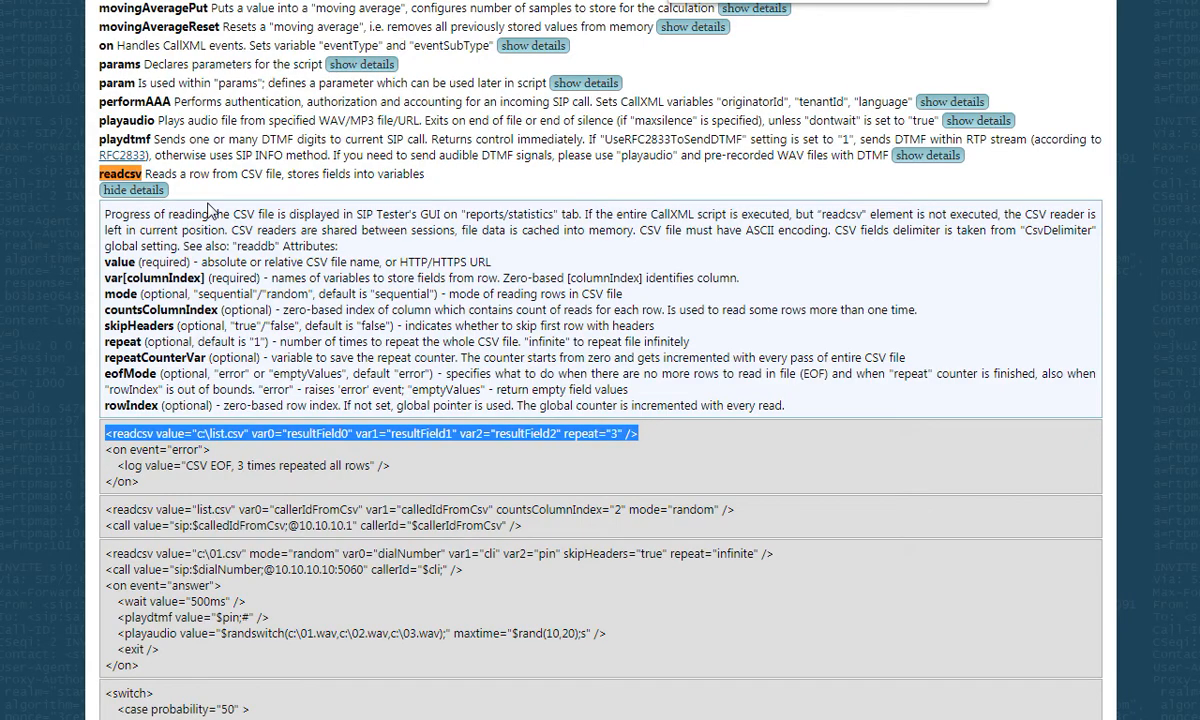
Look up the debugMediaRx attribute in the call element's details in the CallXML documentation.
left_click(205, 252)
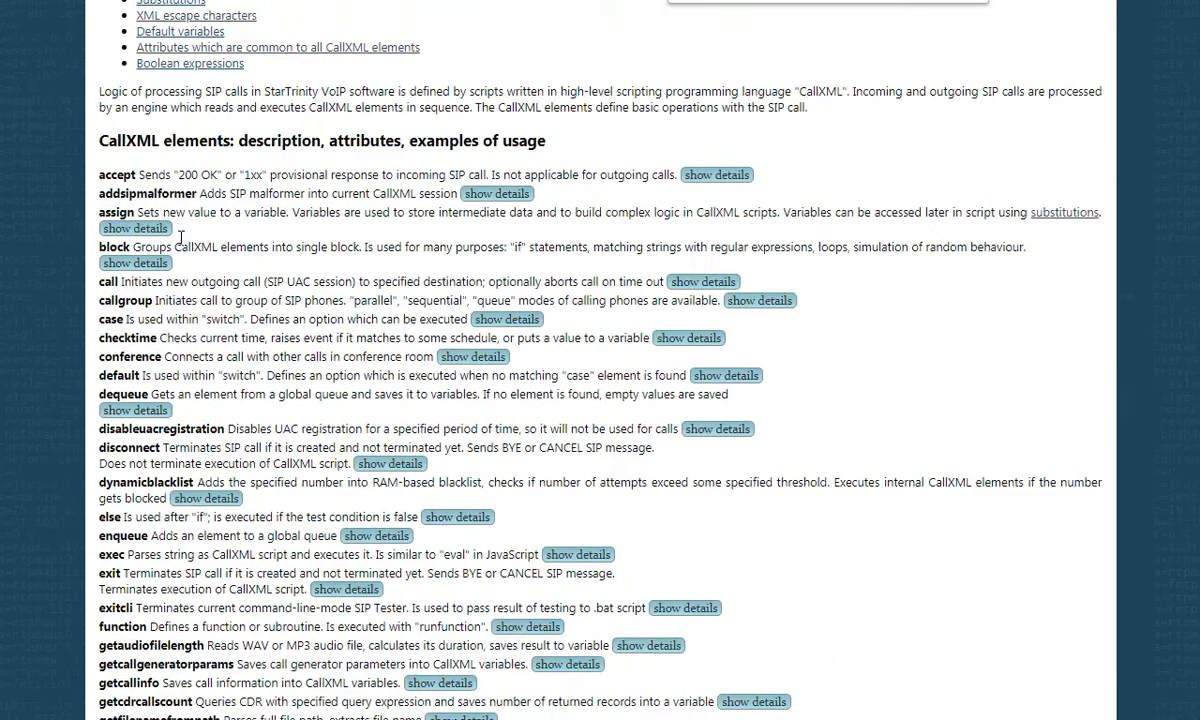
scroll(180, 237, "up", 2)
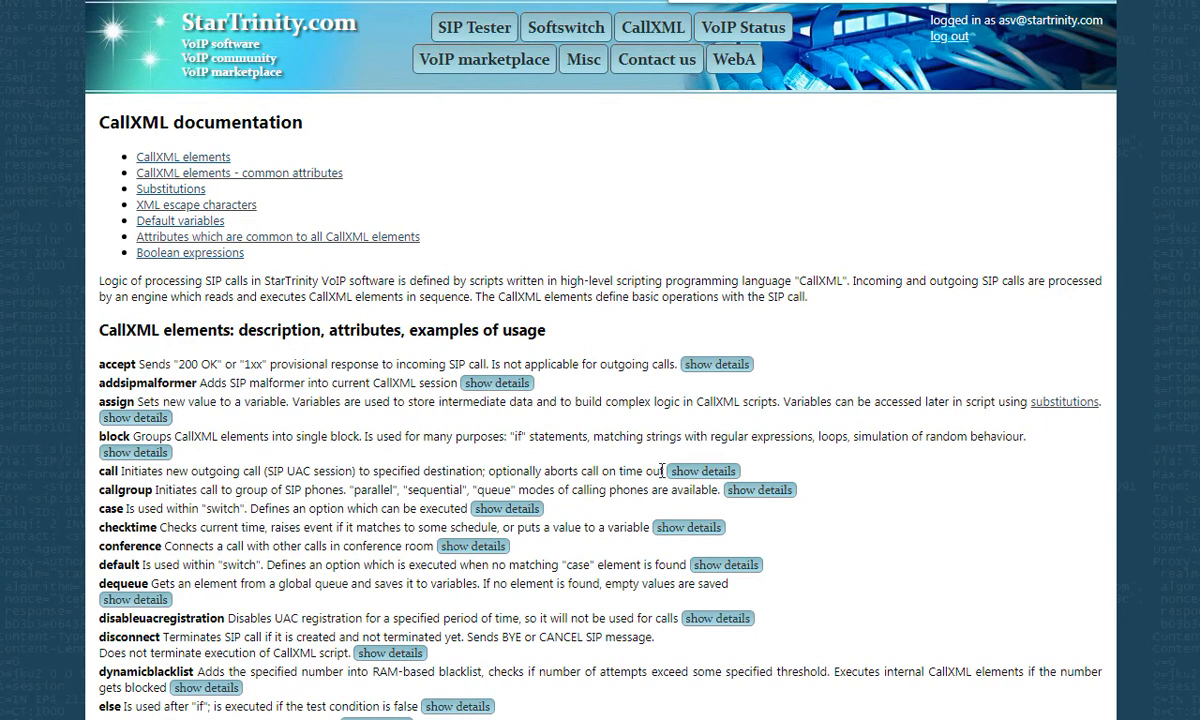
left_click(703, 470)
scroll(94, 268, "down", 5)
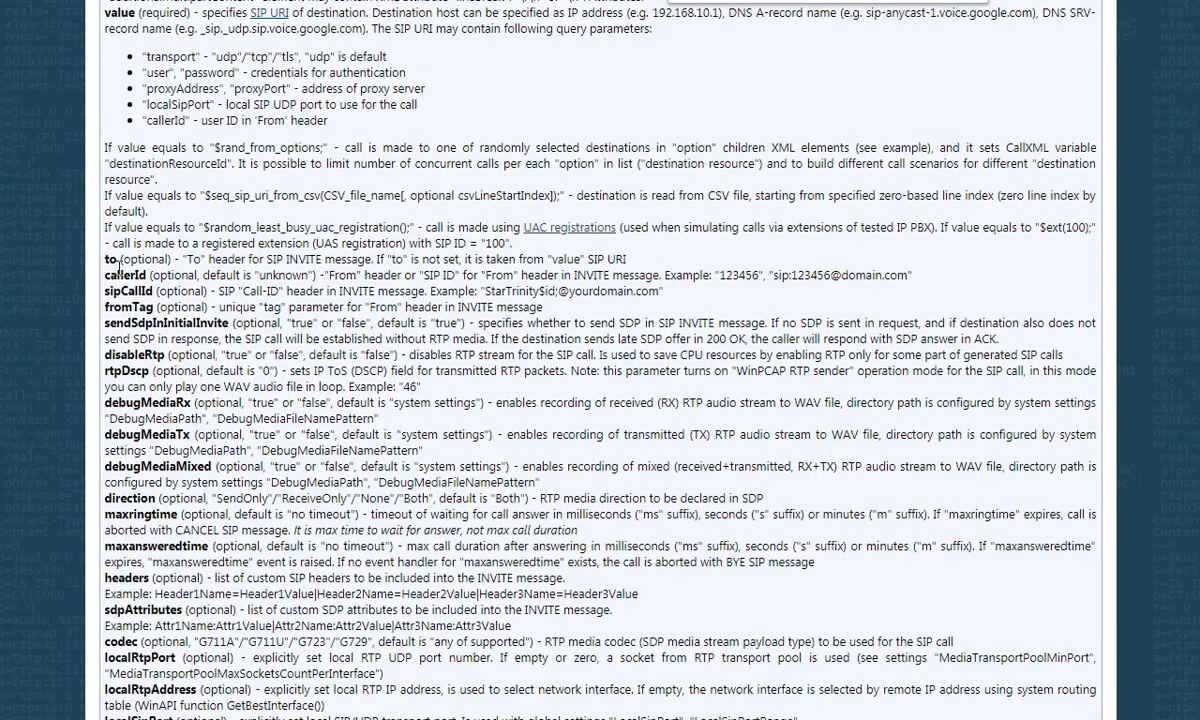
double_click(128, 415)
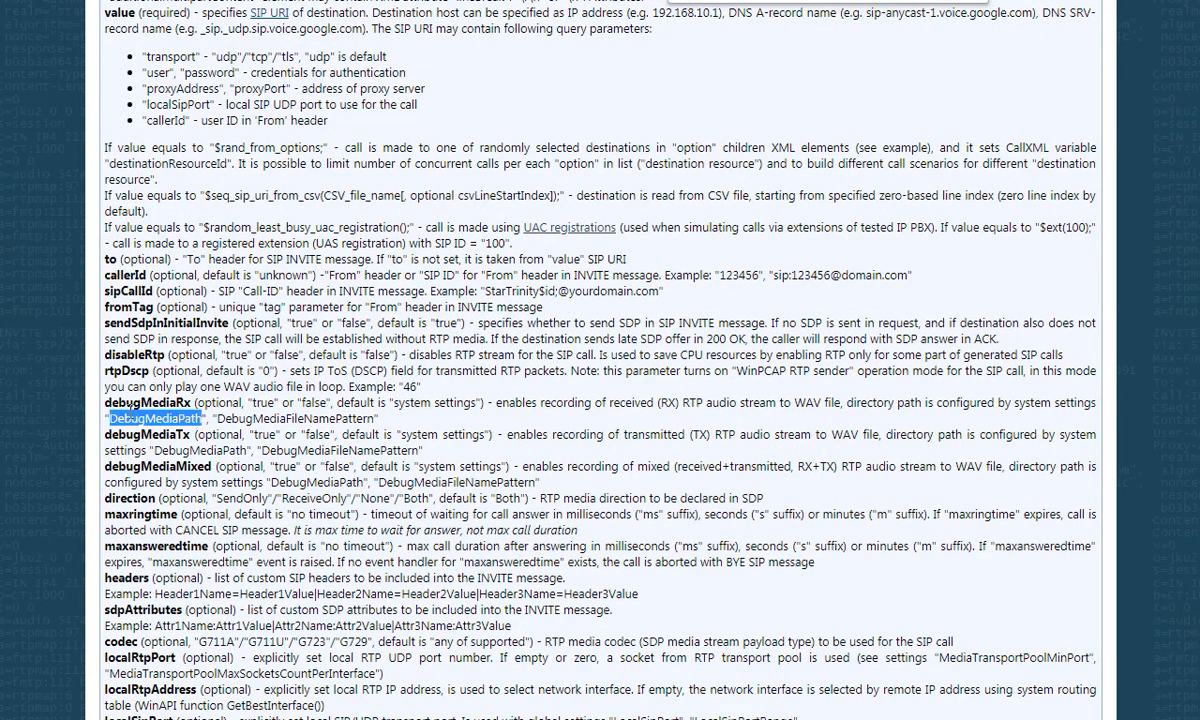
triple_click(416, 401)
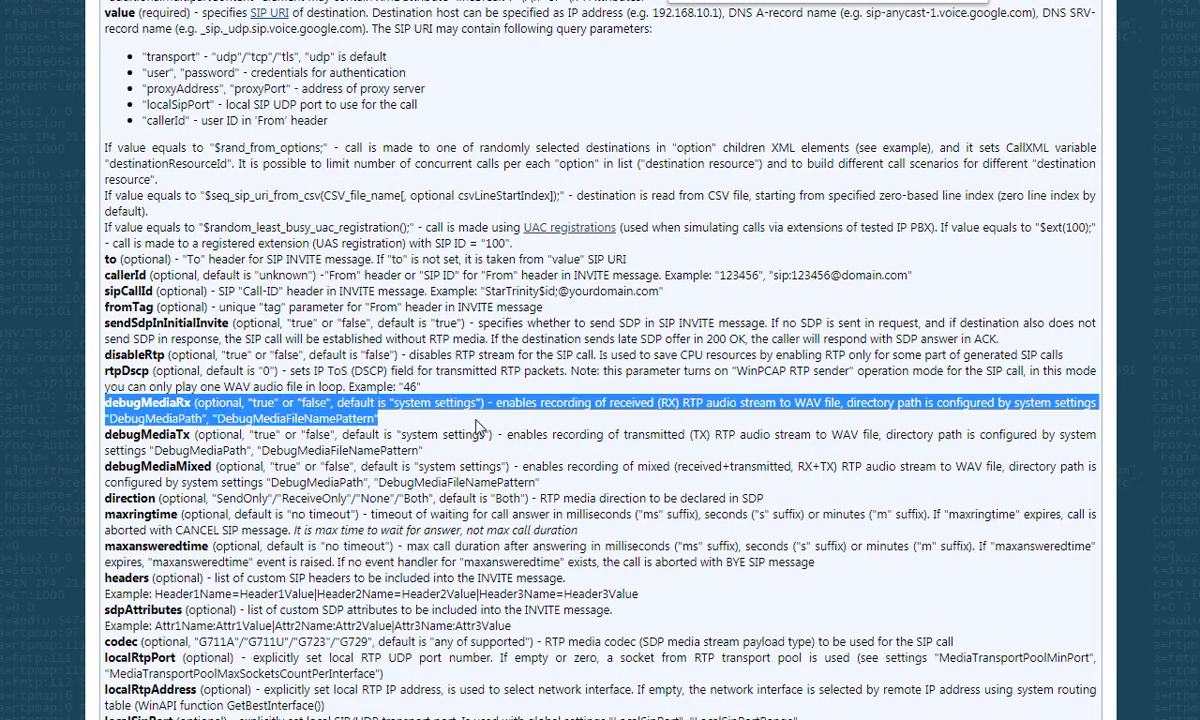
left_click(620, 399)
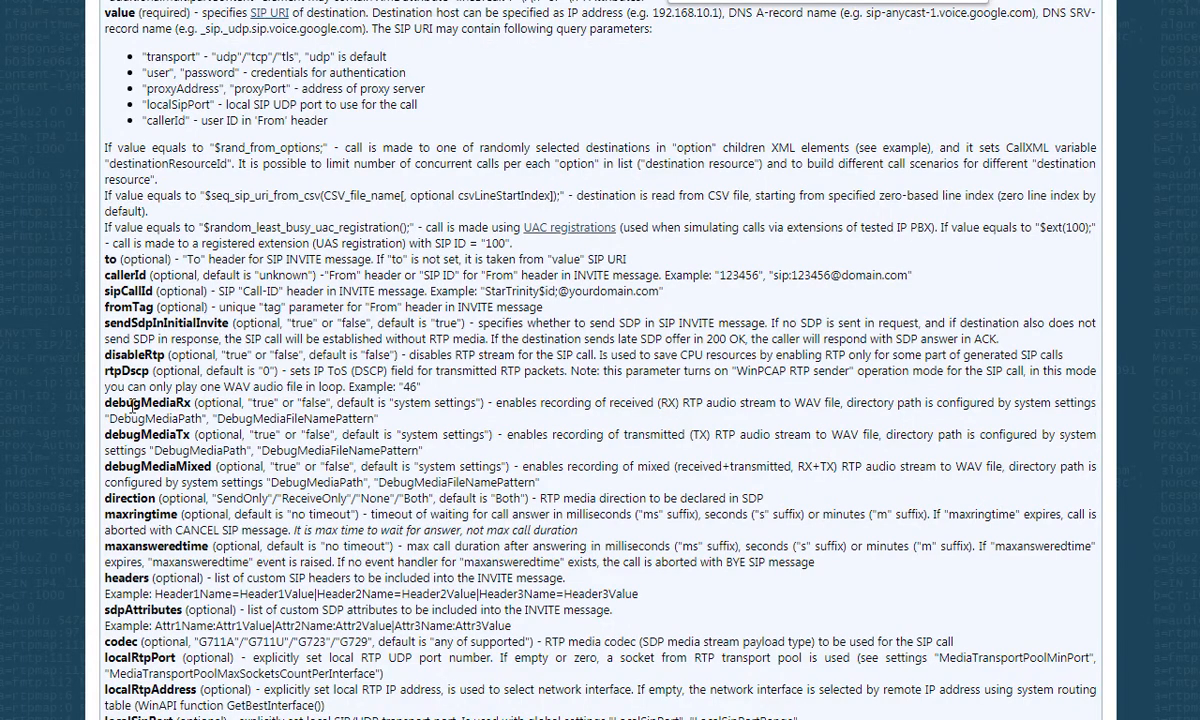
double_click(133, 403)
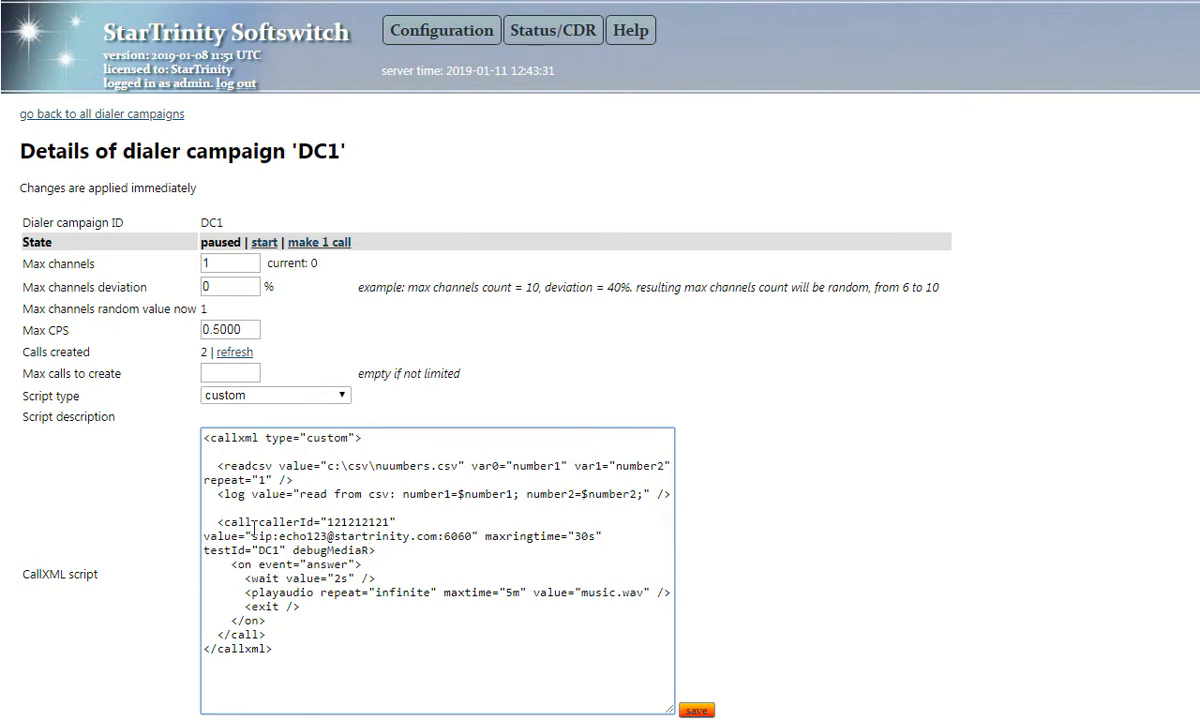
Complete the opening call tag's attribute as debugMediaRx="true" and save the script.
double_click(314, 549)
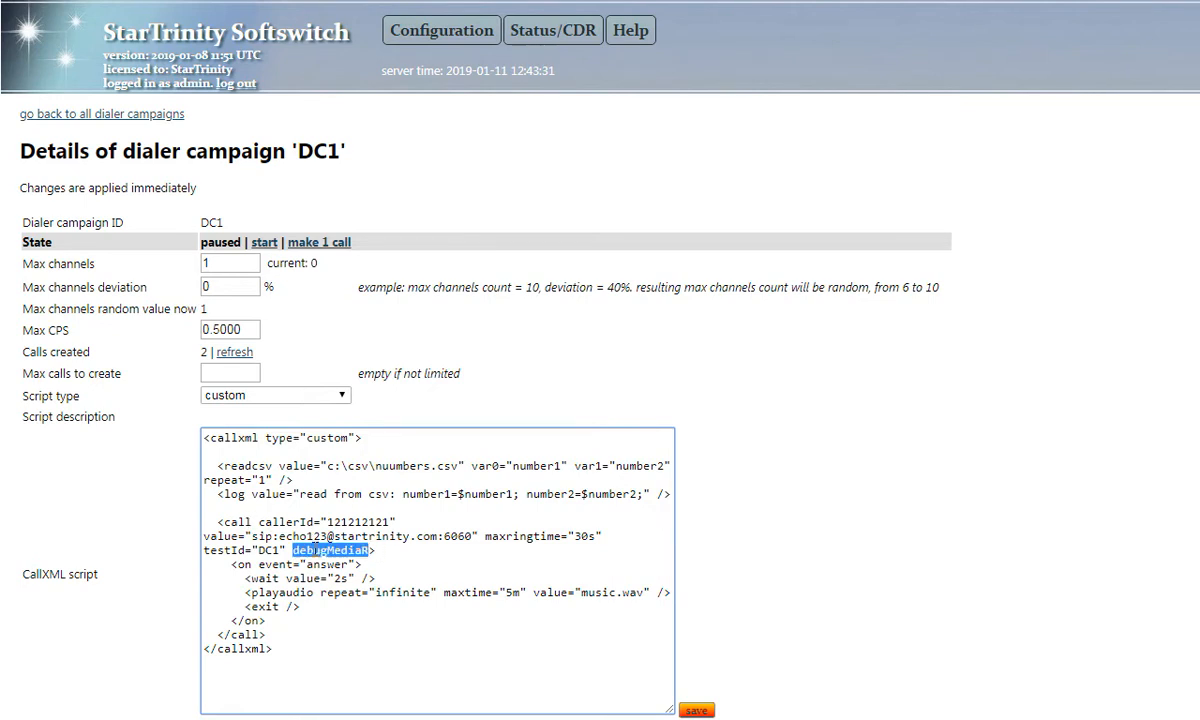
key("Right")
type("x ")
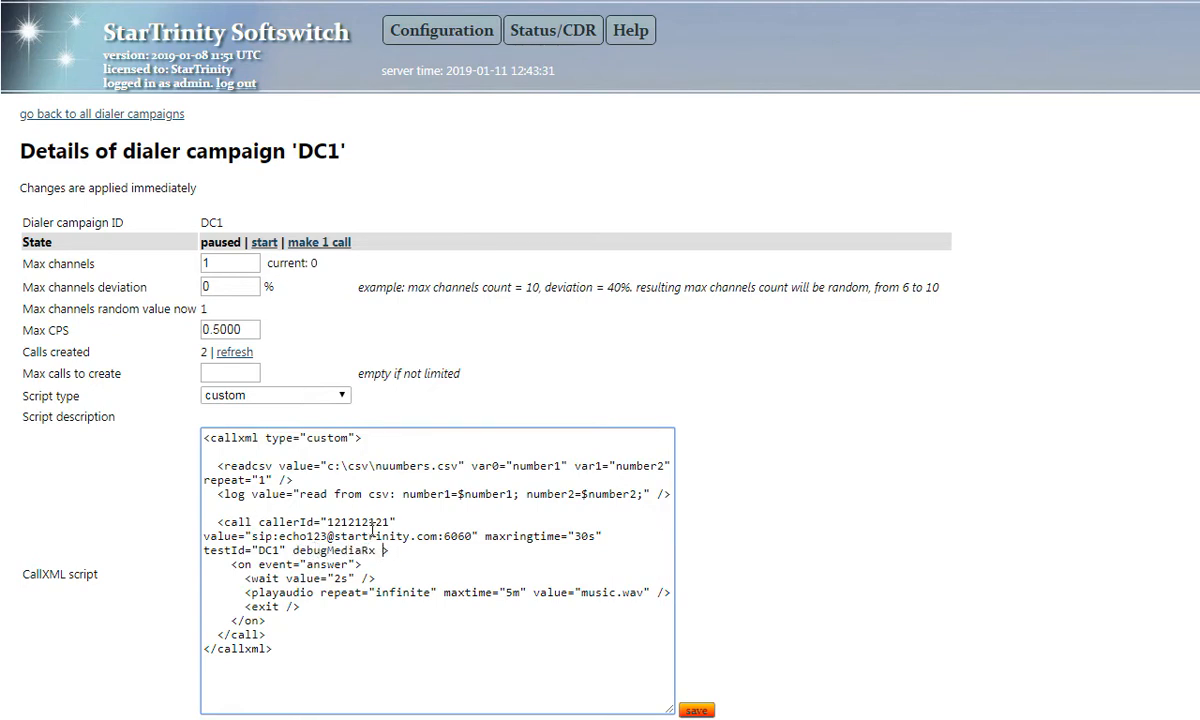
type("=\"true")
double_click(210, 550)
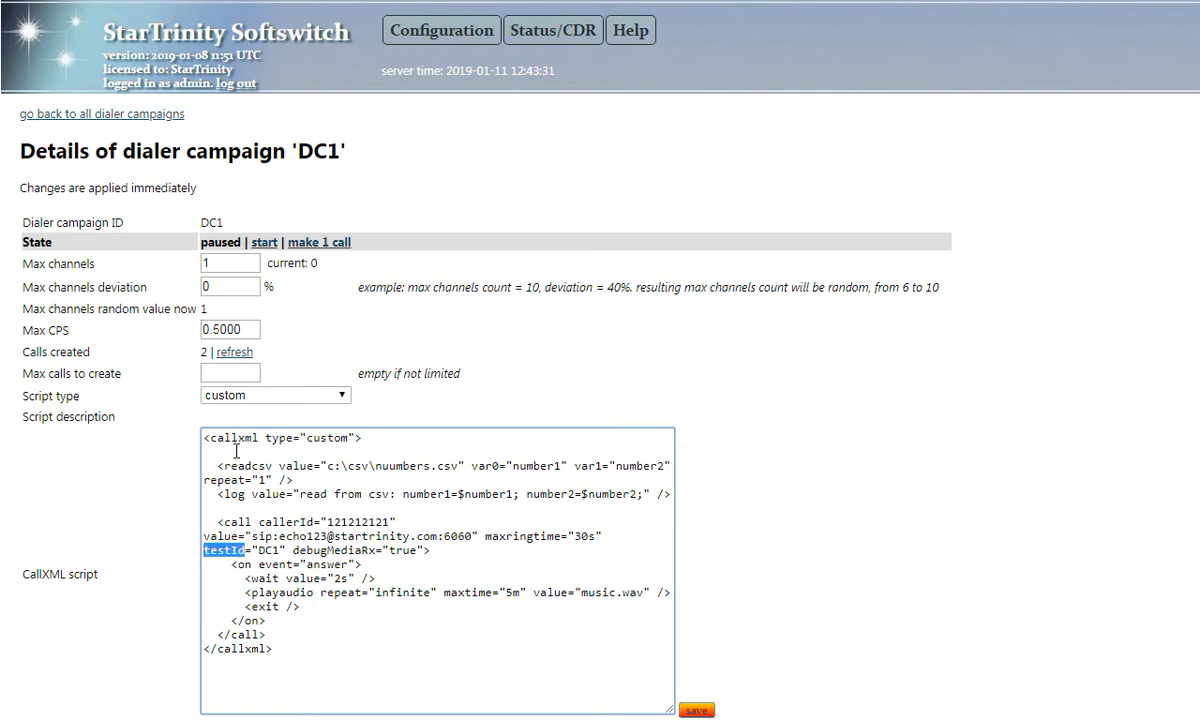
left_click_drag(287, 550, 254, 545)
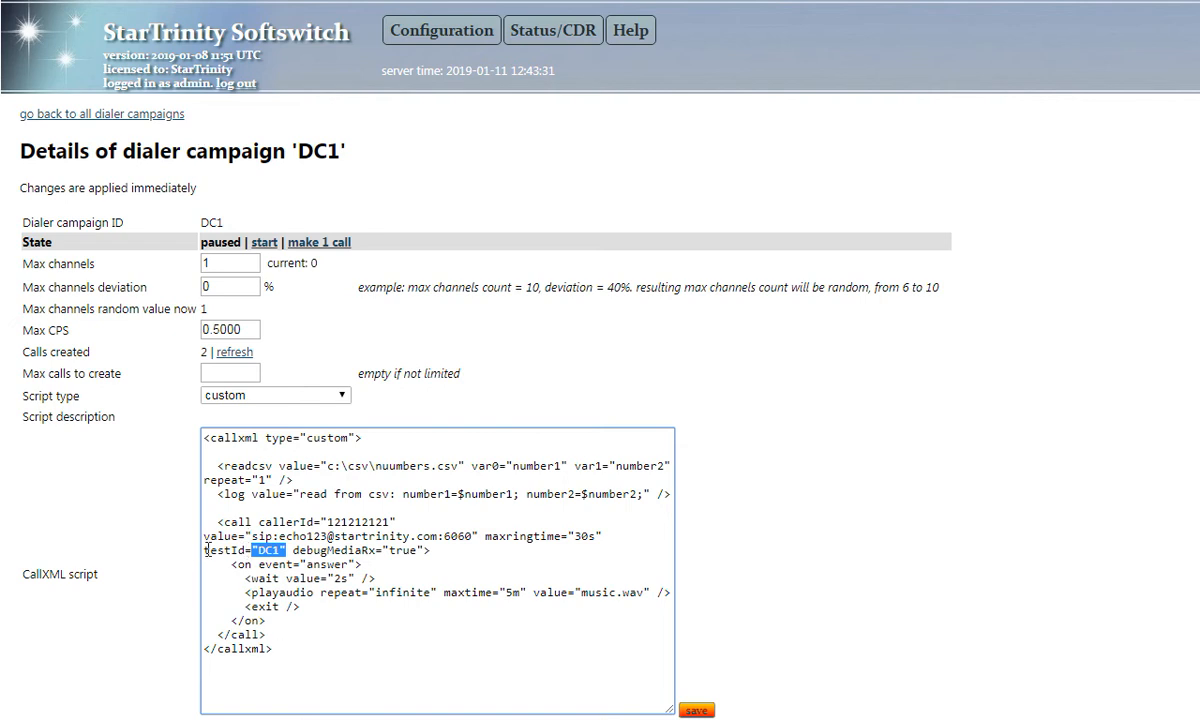
left_click(696, 710)
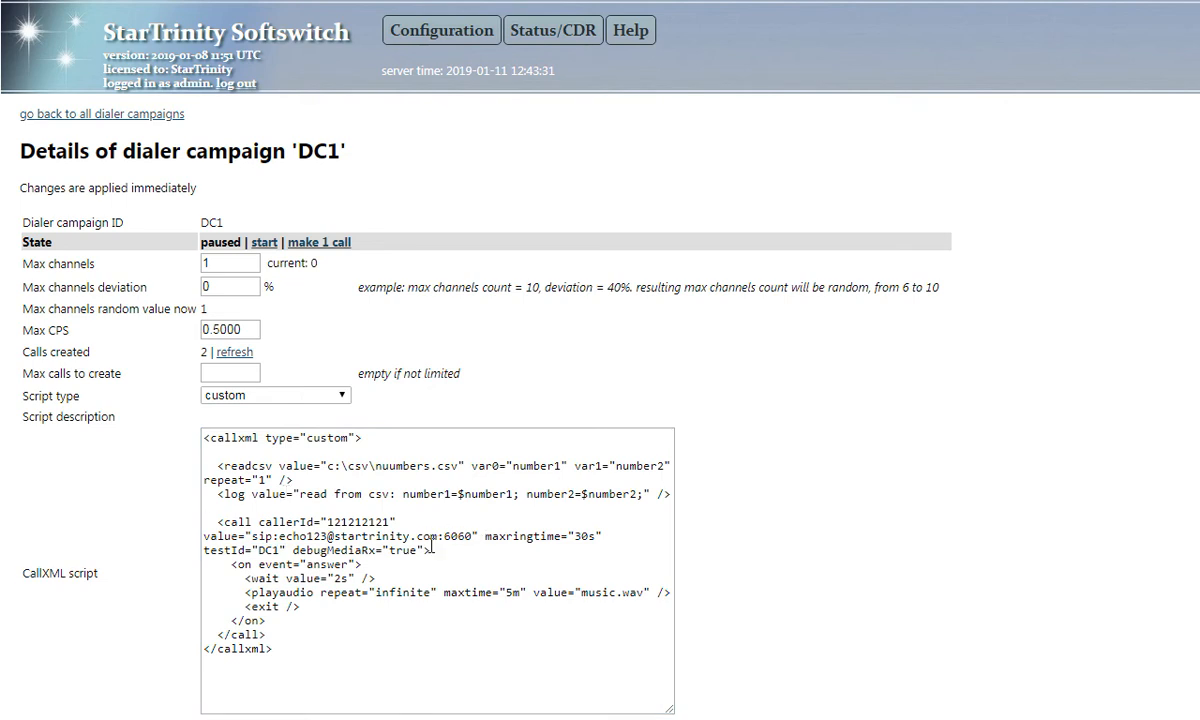
Look up the playdtmf element's attributes and example usage in the CallXML documentation.
left_click(352, 541)
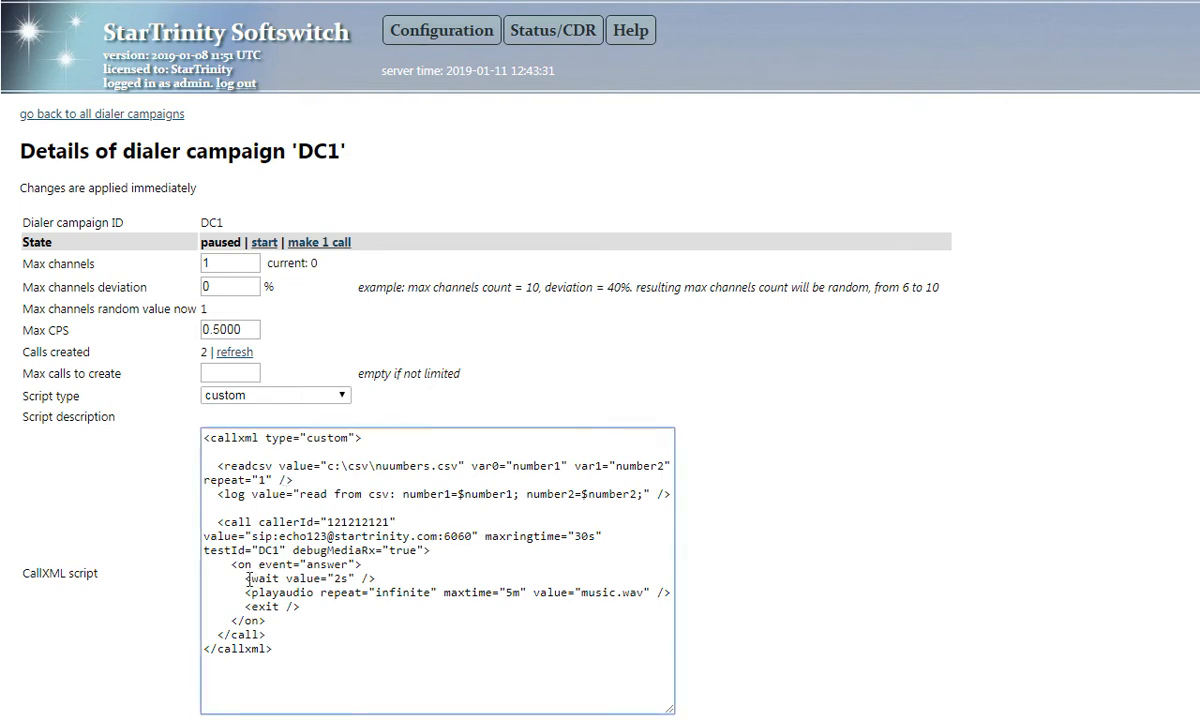
left_click_drag(243, 578, 411, 579)
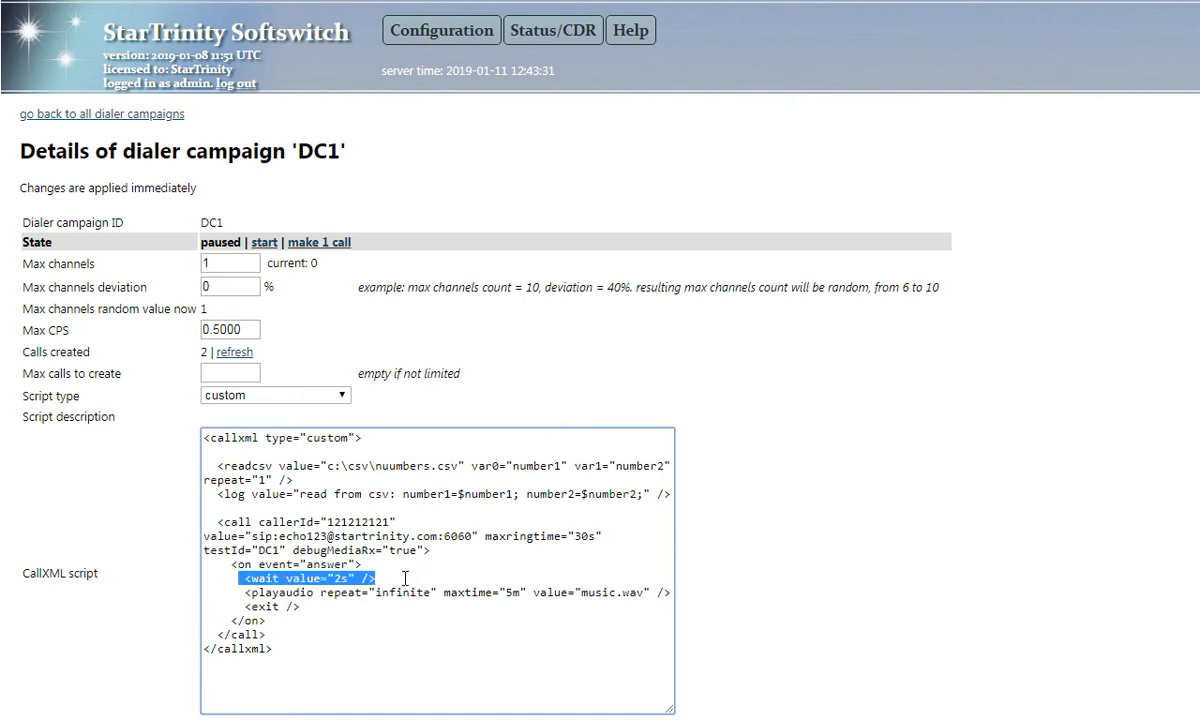
left_click(395, 577)
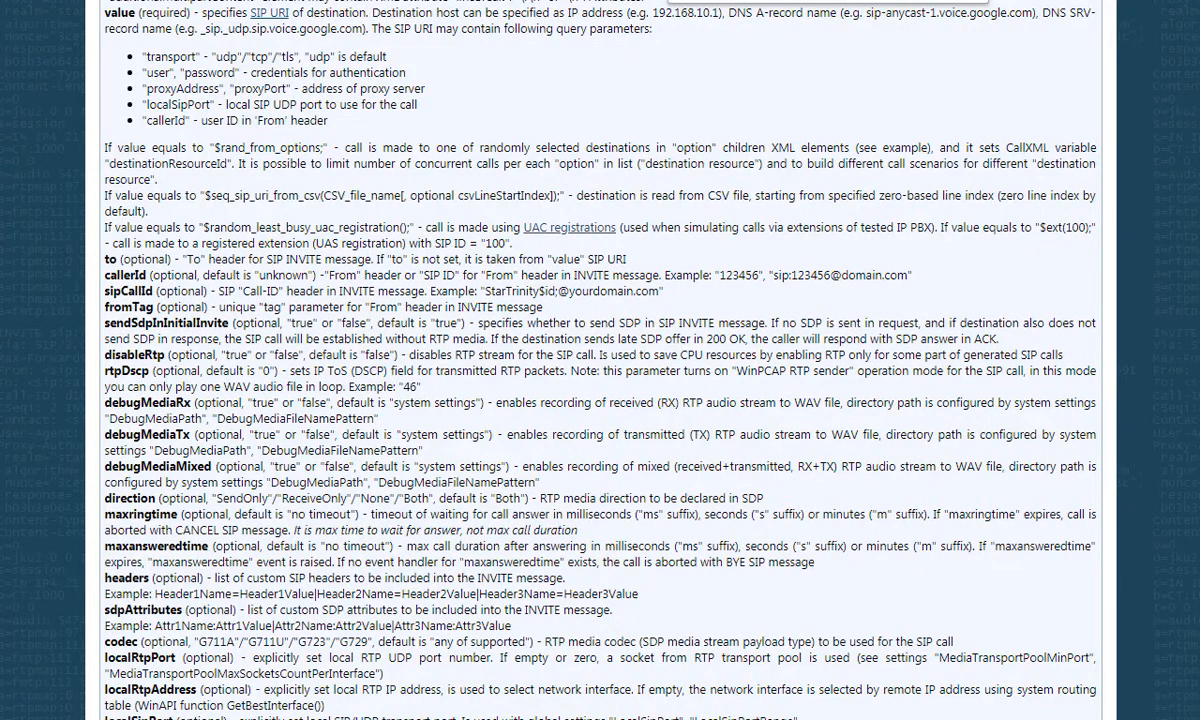
type("playdtmf")
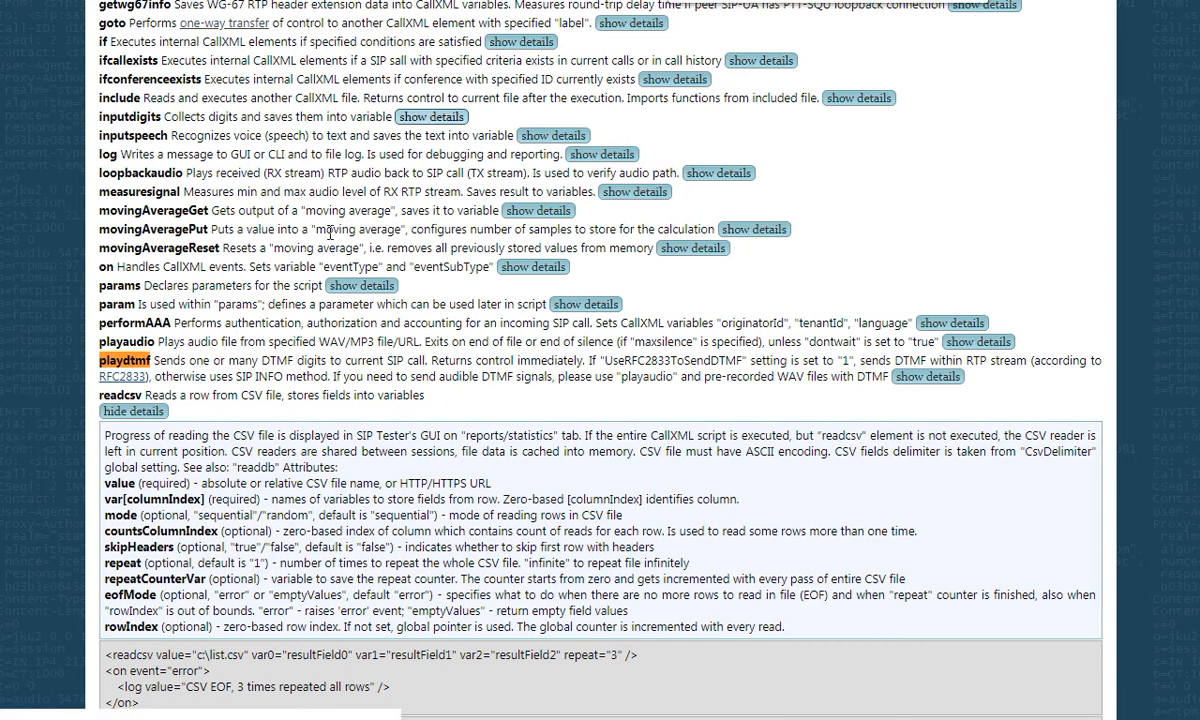
left_click(927, 376)
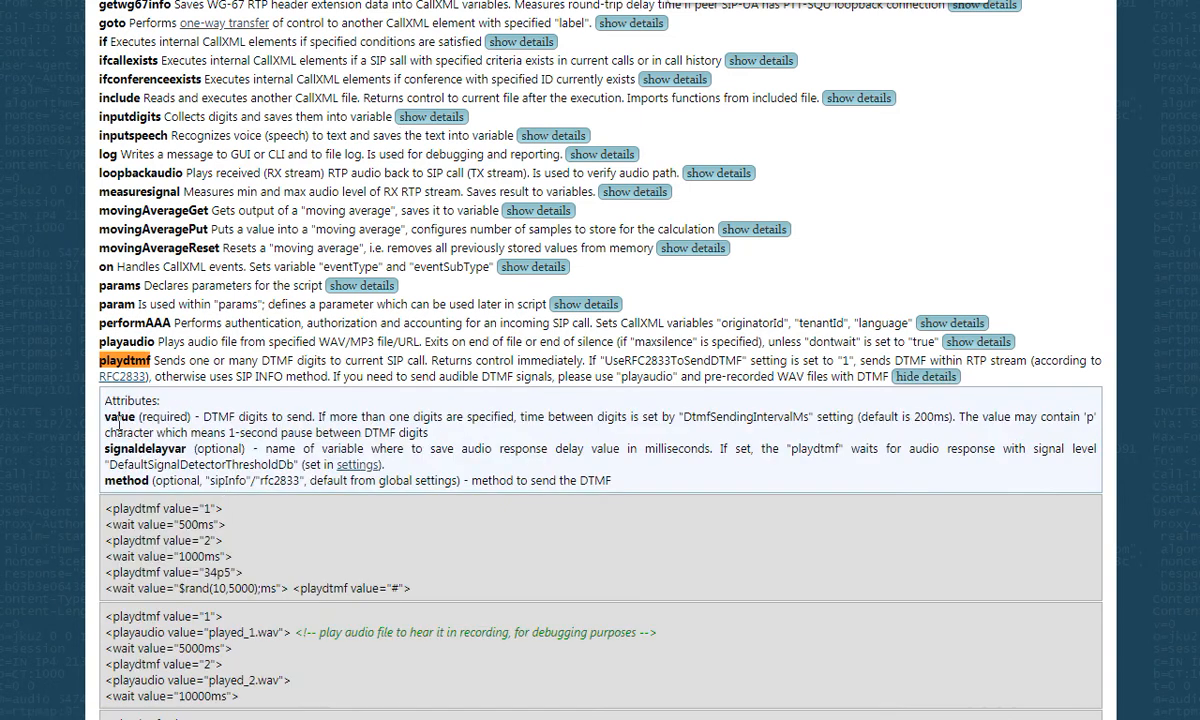
left_click_drag(107, 420, 324, 457)
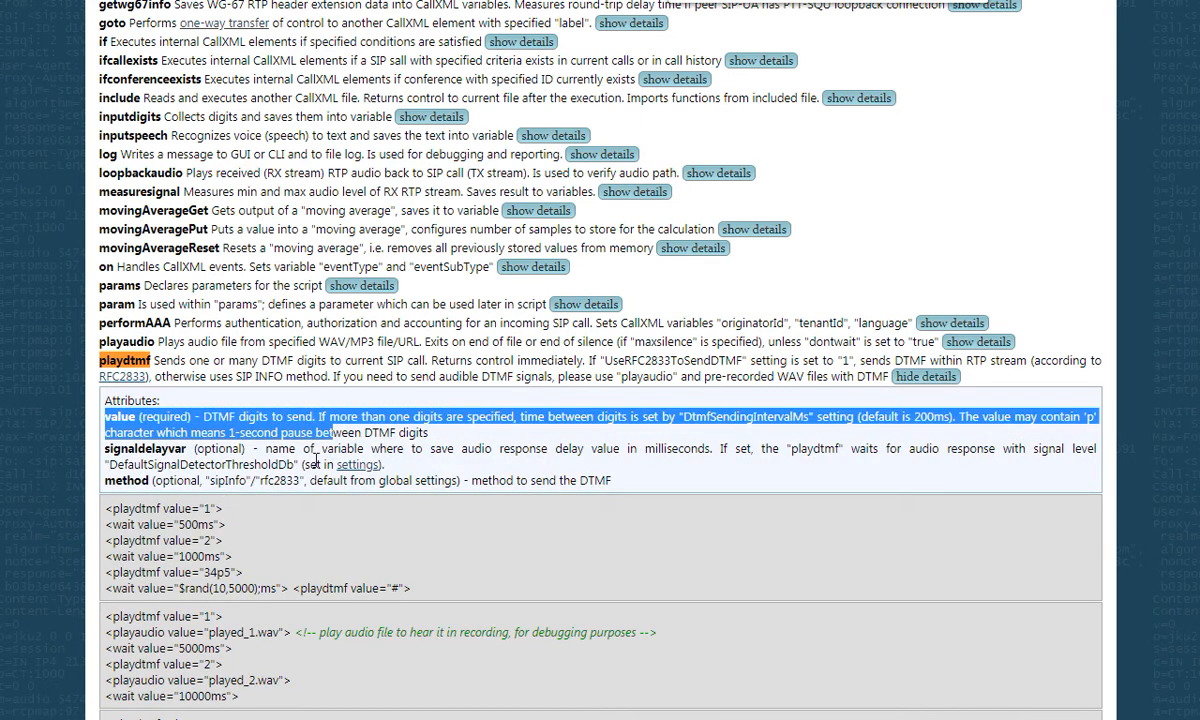
left_click_drag(104, 504, 213, 530)
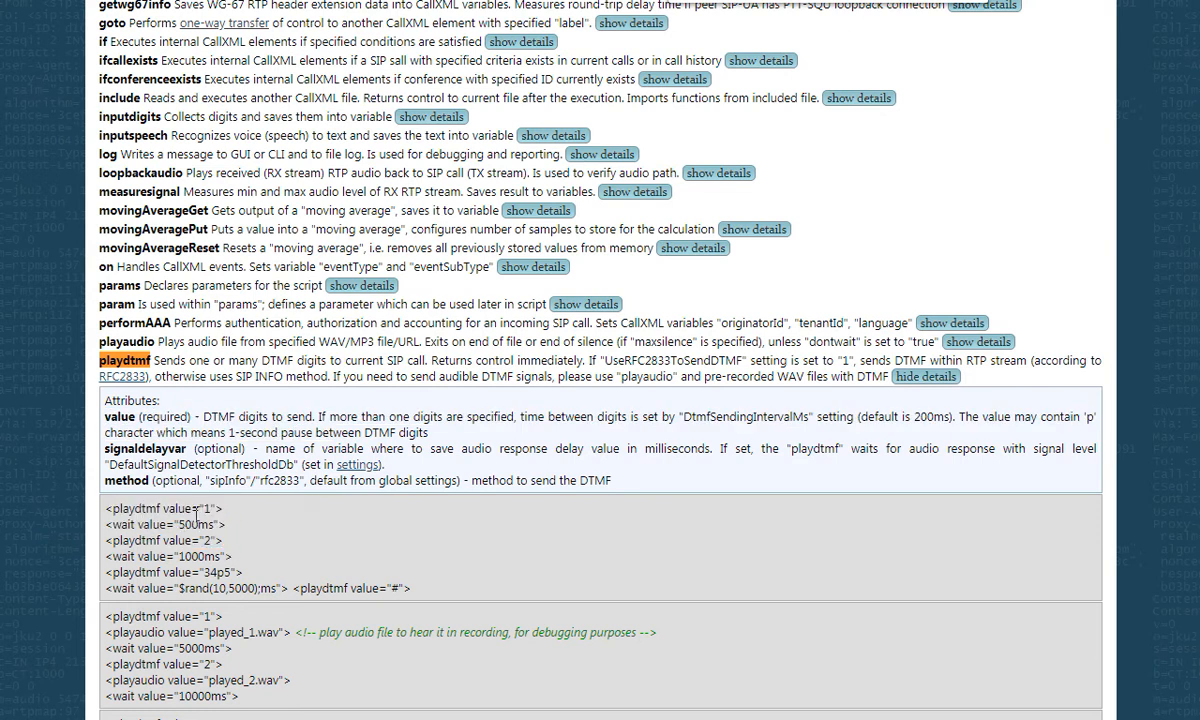
double_click(207, 508)
left_click_drag(121, 524, 231, 572)
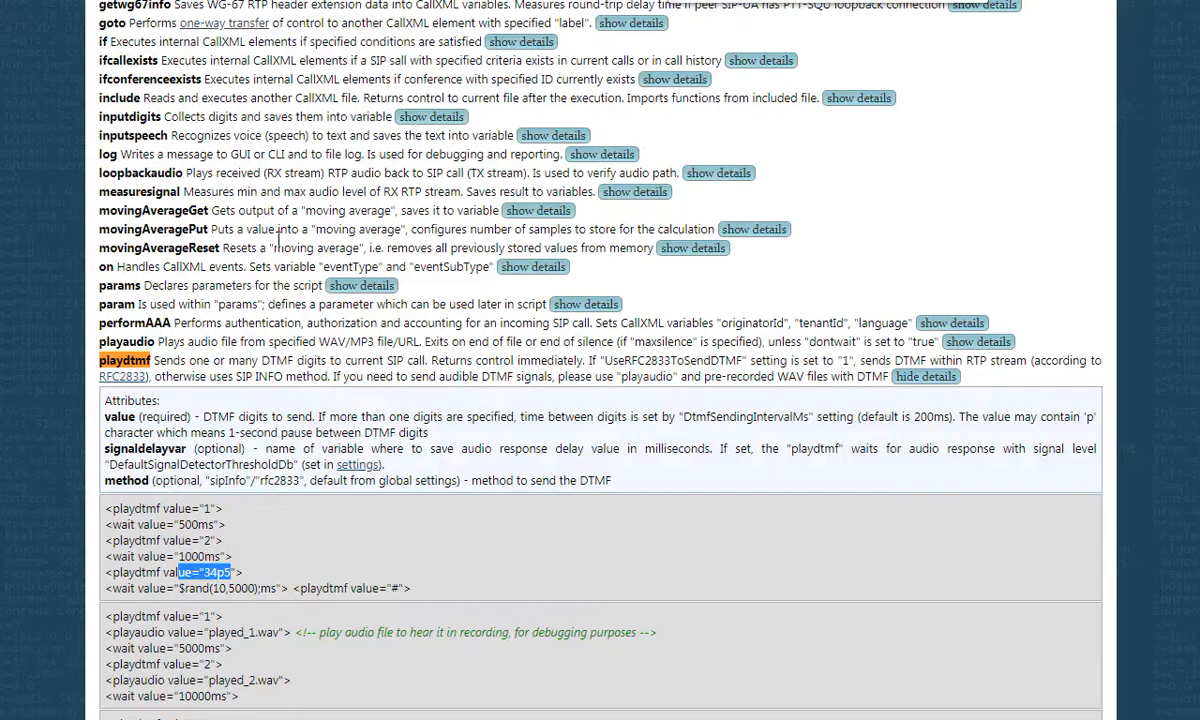
left_click_drag(223, 508, 110, 512)
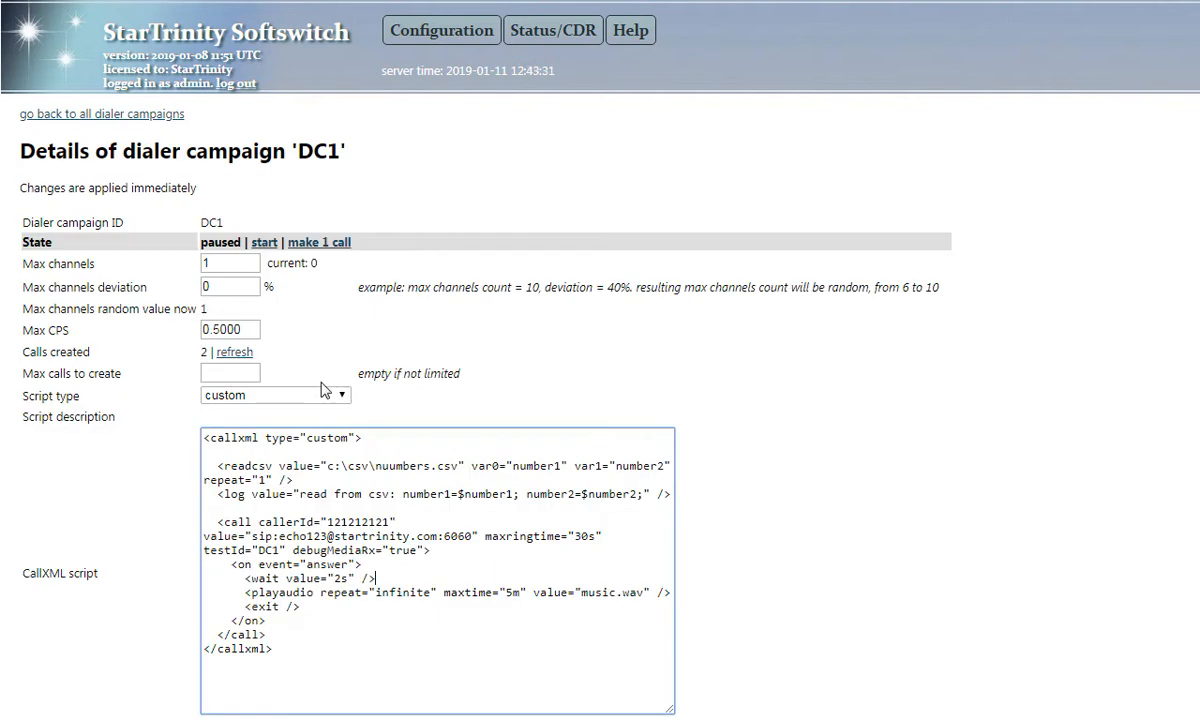
Insert an indented <playdtmf value="$number1;"> line after the wait element in the answer event handler.
left_click(389, 577)
key("Return")
type("<playdtmf value=\"1\">")
key("Return")
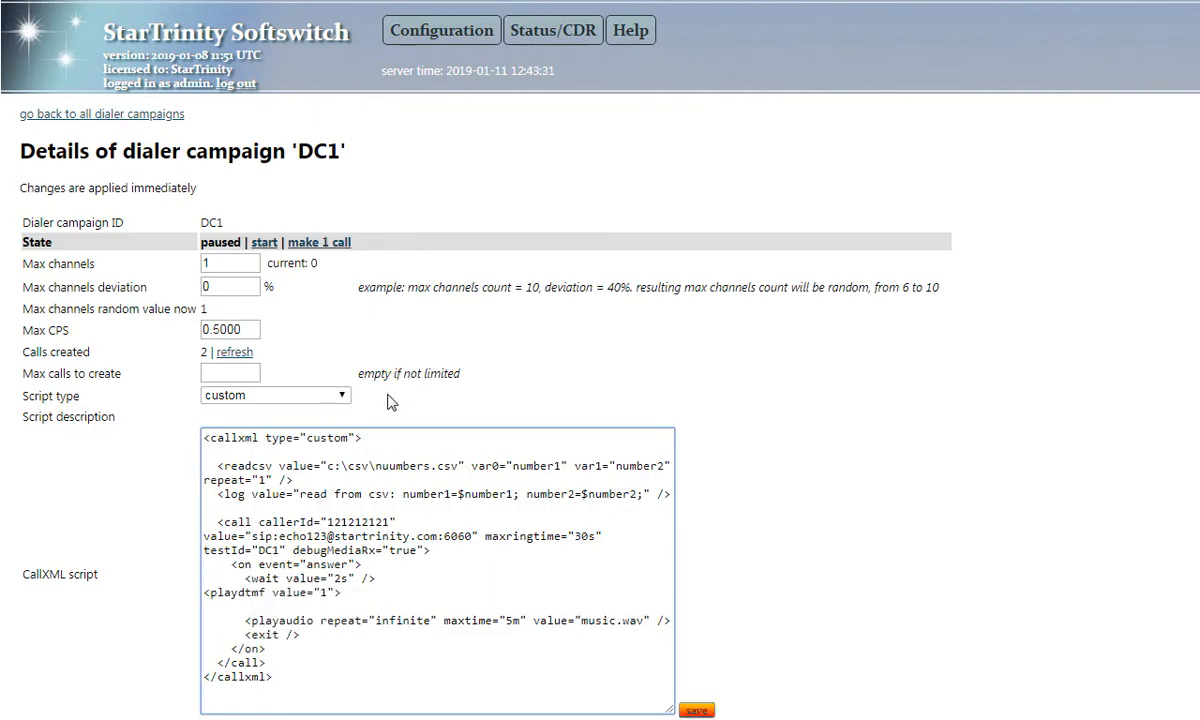
double_click(323, 592)
type("$number1;")
left_click(205, 592)
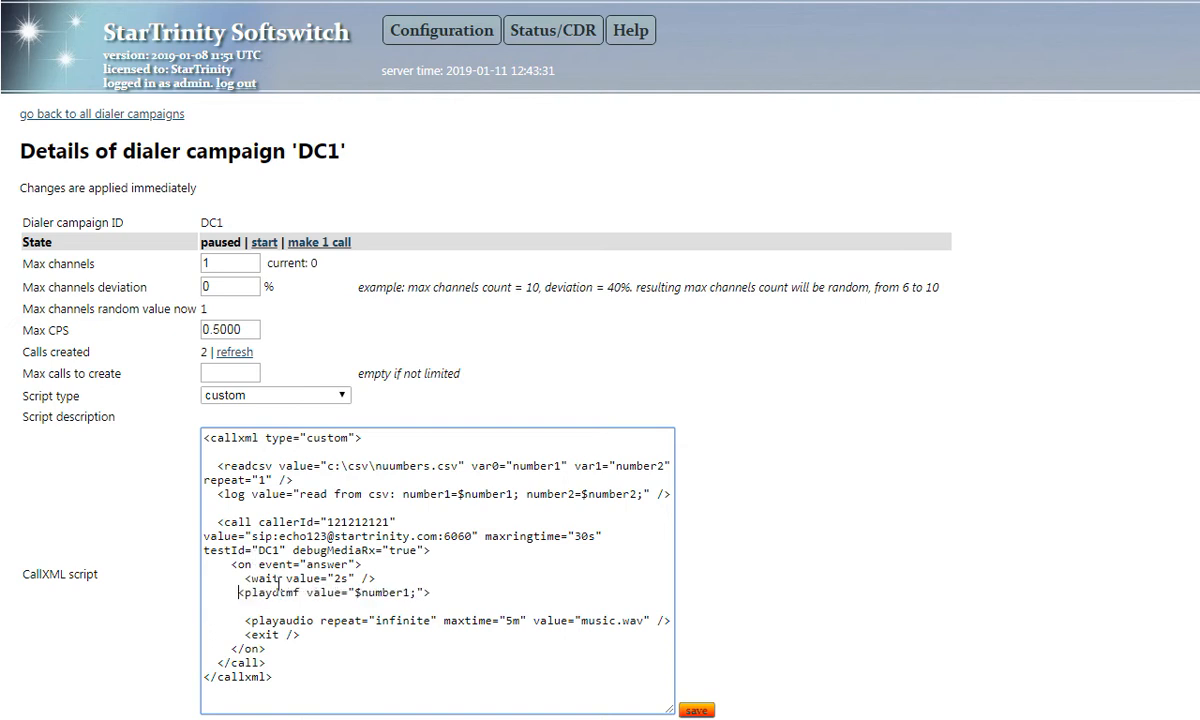
left_click_drag(455, 593, 466, 570)
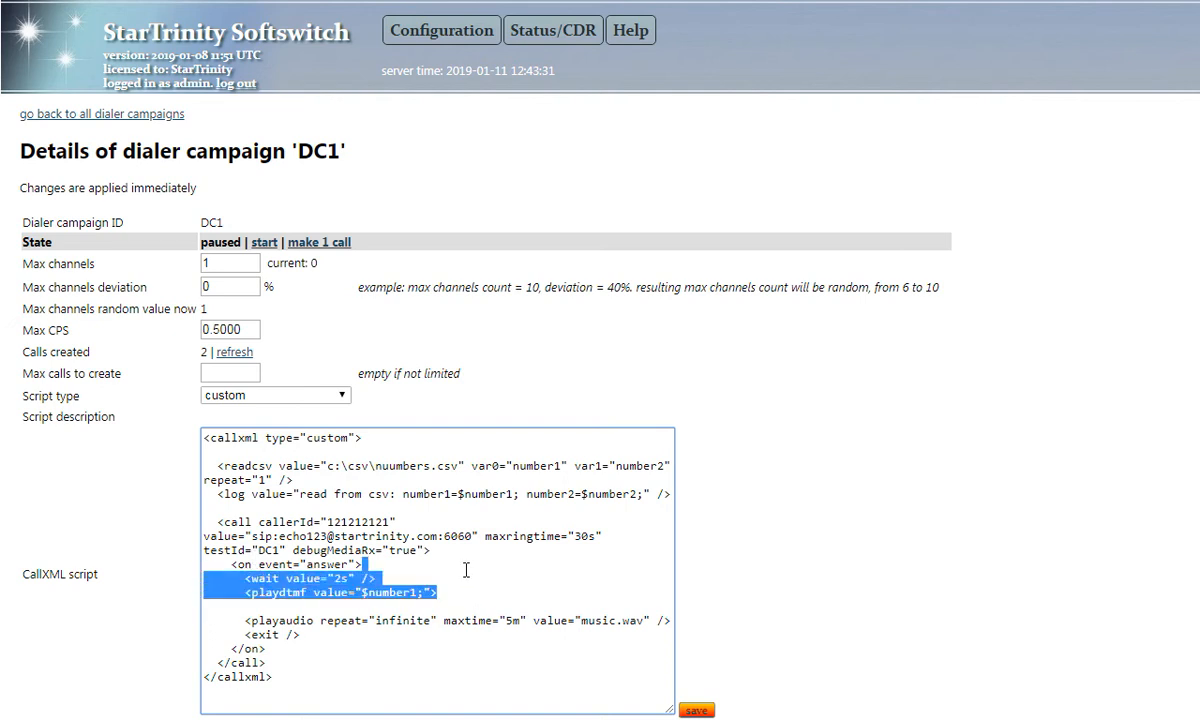
left_click(308, 604)
left_click_drag(245, 592, 330, 597)
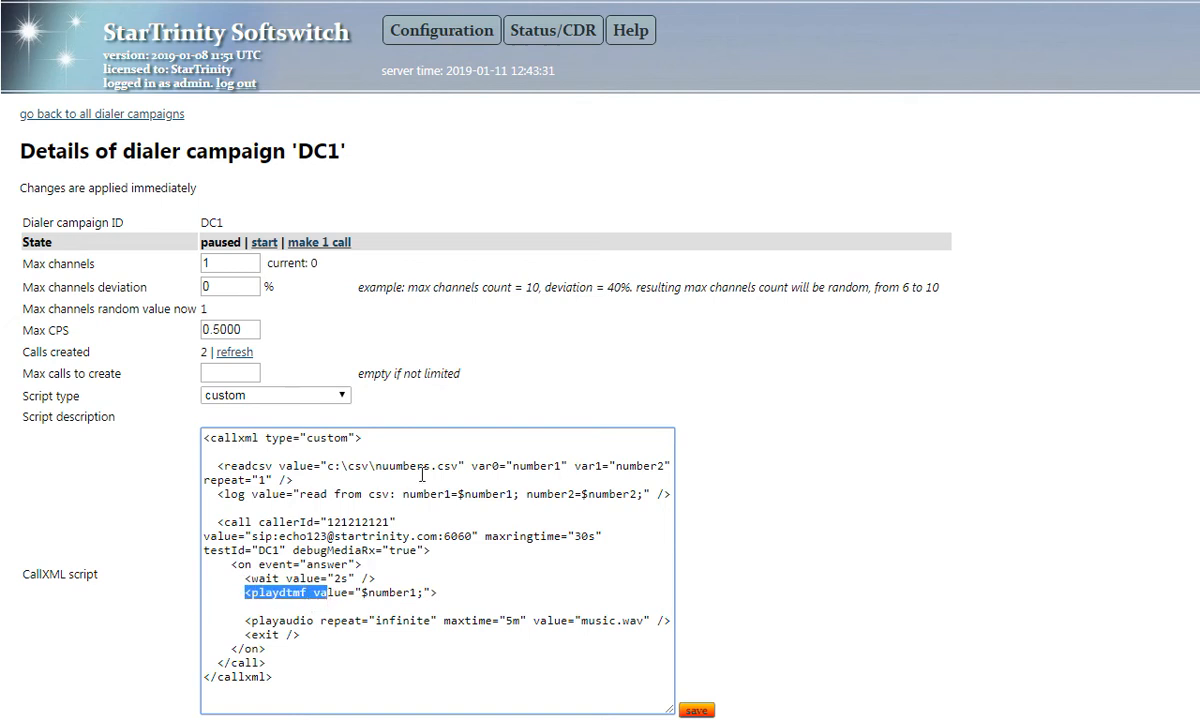
left_click(315, 596)
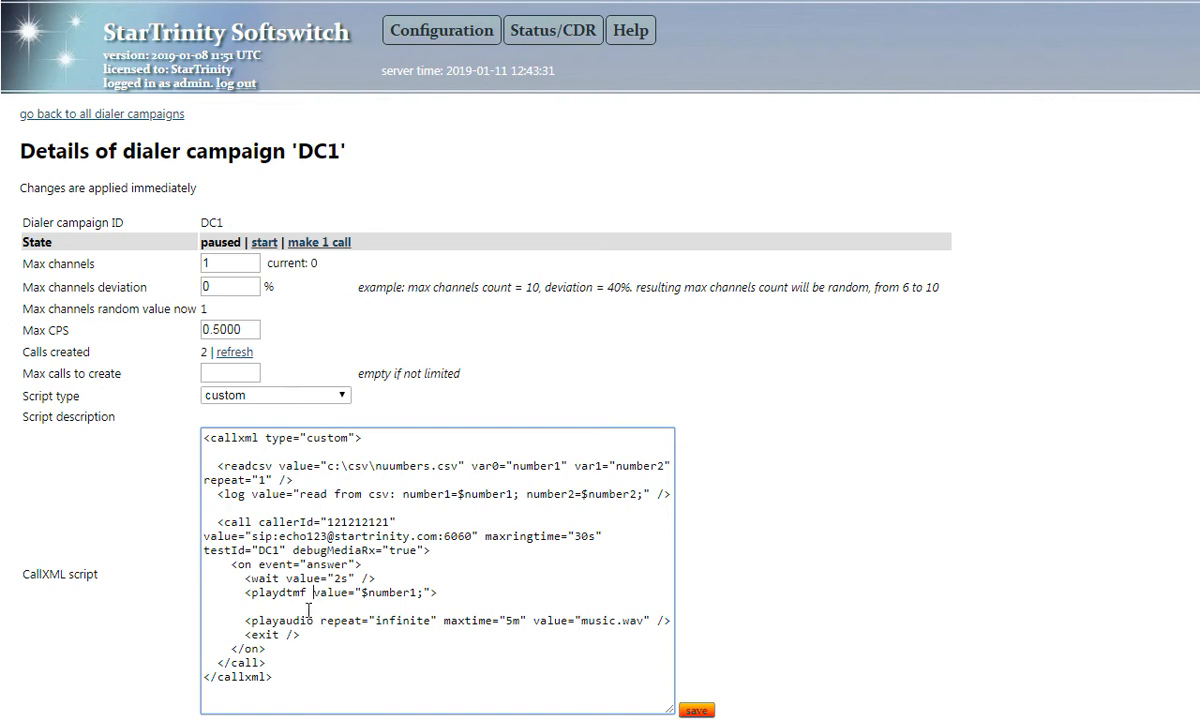
left_click_drag(246, 592, 318, 588)
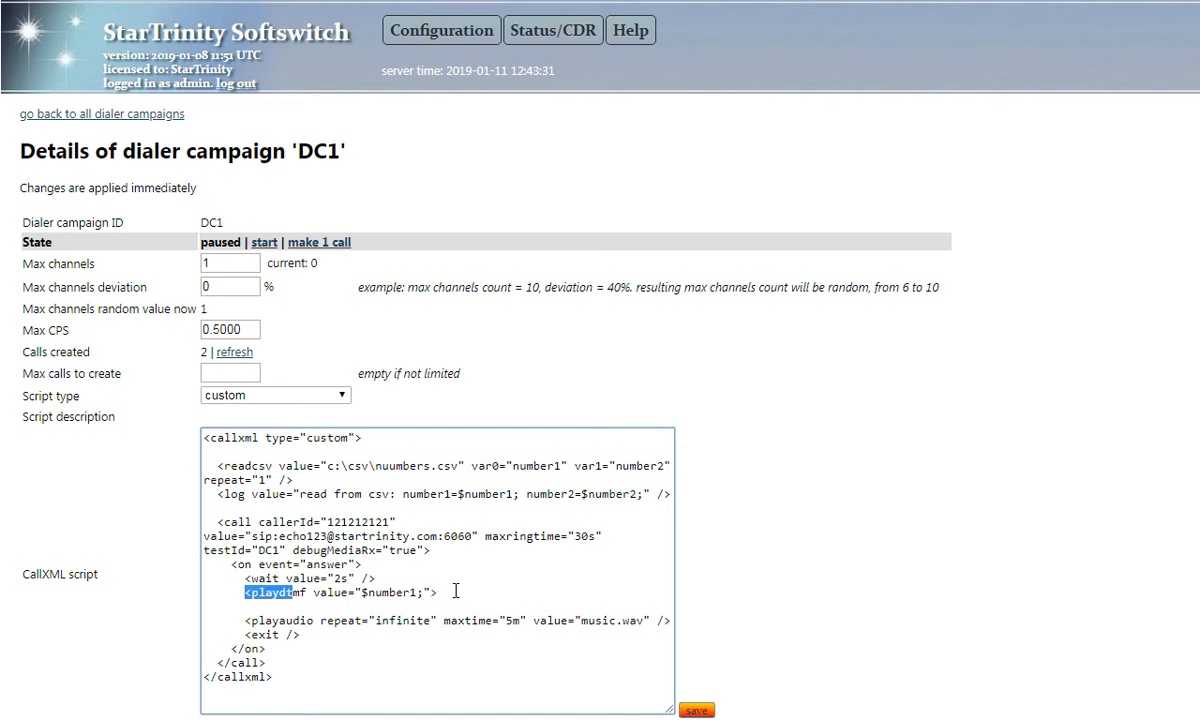
left_click_drag(434, 593, 453, 582)
left_click(420, 577)
Duplicate the wait and playdtmf lines directly below the originals in the answer event handler.
left_click_drag(455, 588, 455, 568)
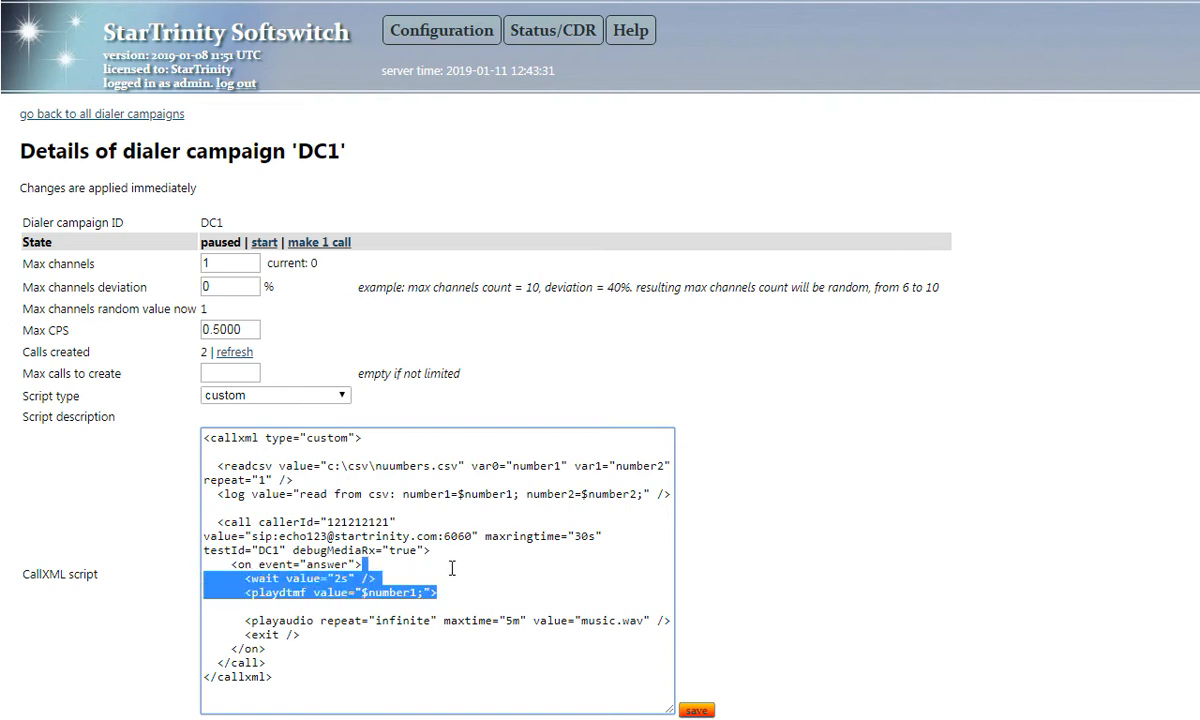
key("ctrl+c")
left_click(452, 568)
key("ctrl+v")
Set the second wait to 5s and the second playdtmf value to $number2;, remove the blank line below, and try saving the script.
left_click_drag(334, 606, 342, 606)
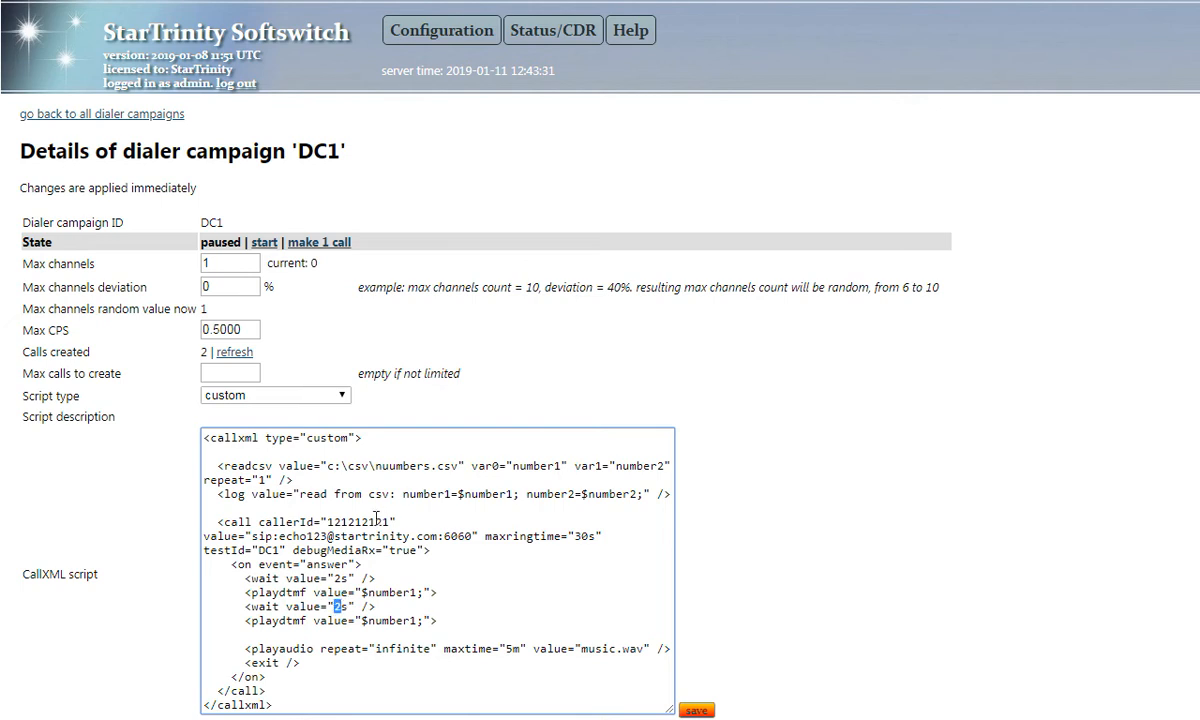
type("5")
left_click_drag(245, 606, 327, 606)
left_click_drag(409, 621, 419, 621)
left_click(453, 625)
key("Delete")
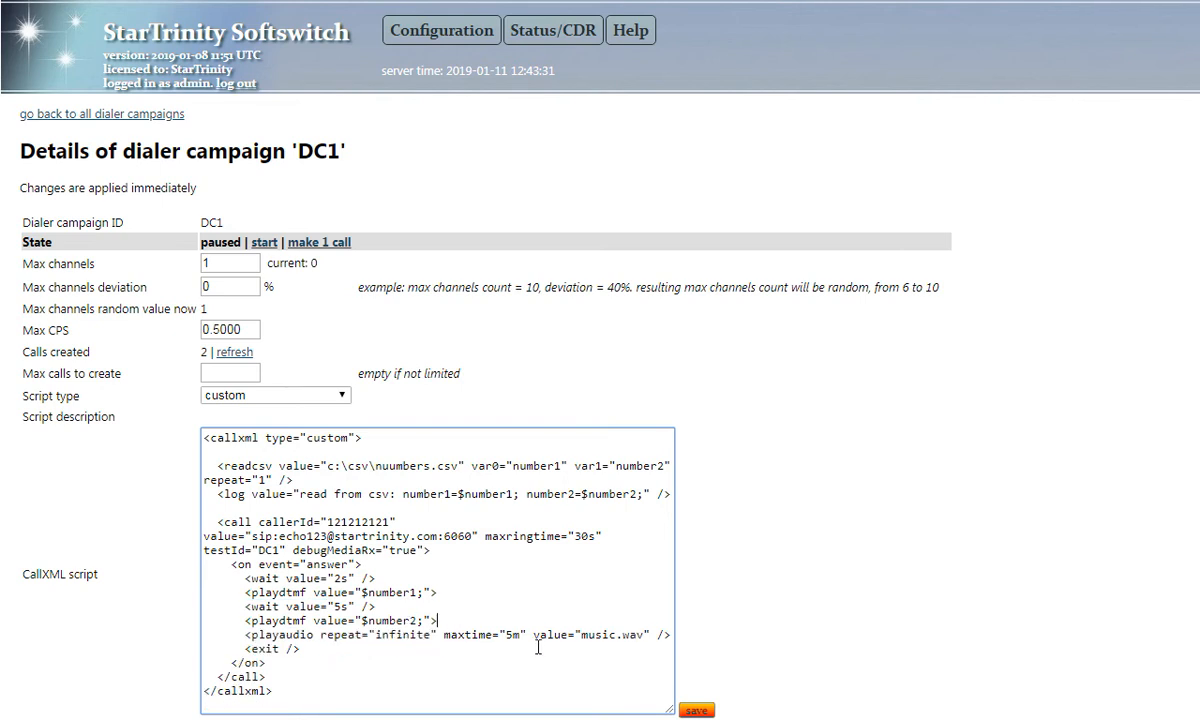
left_click(690, 711)
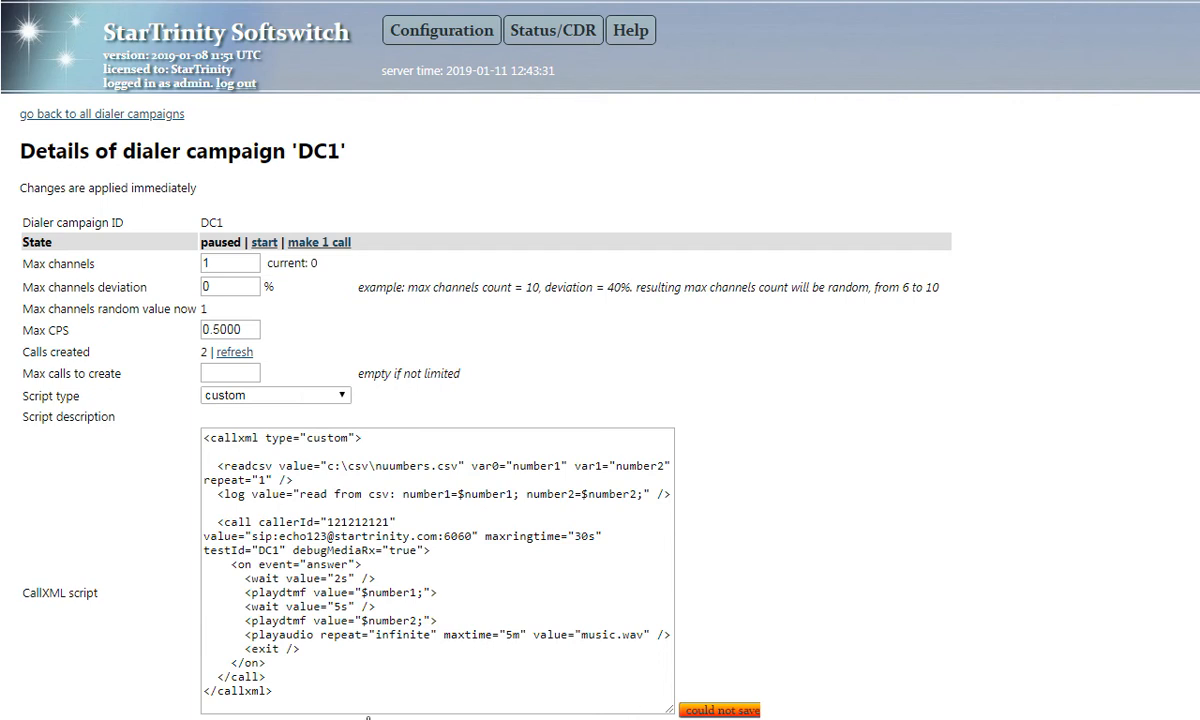
Make both playdtmf tags self-closing with "/>" and save the script again.
scroll(700, 560, "down", 2)
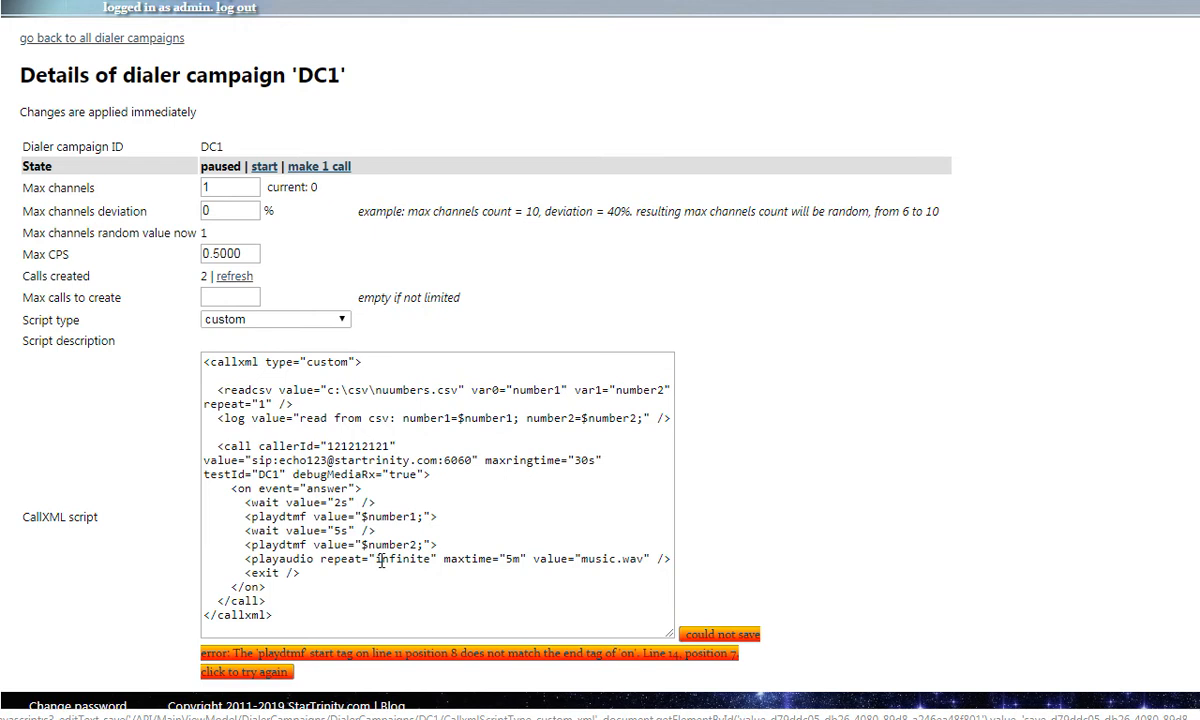
left_click(430, 517)
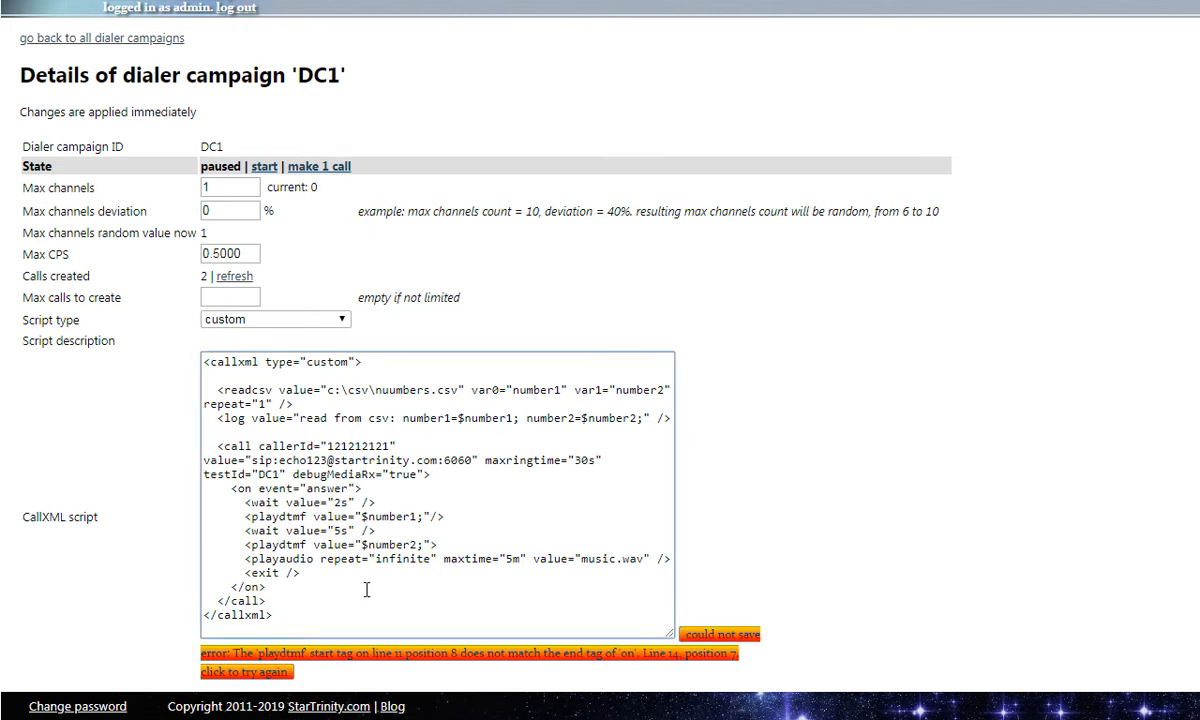
left_click_drag(430, 517, 446, 524)
left_click(432, 546)
left_click(452, 658)
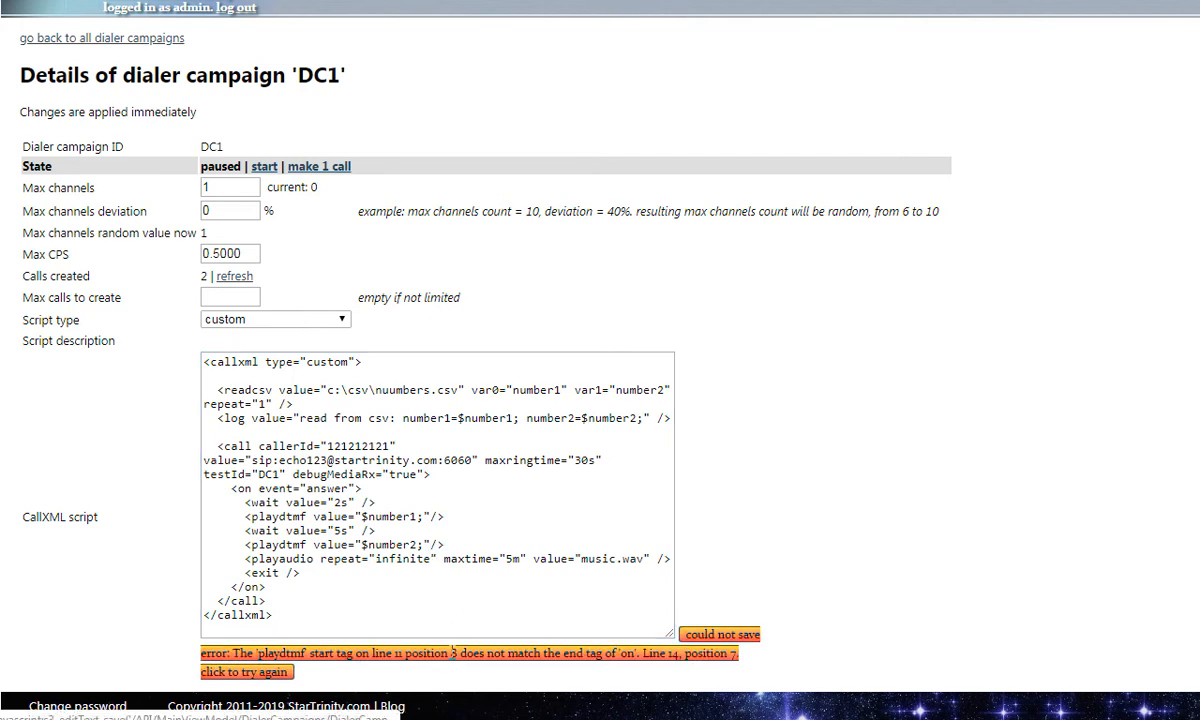
left_click(376, 450)
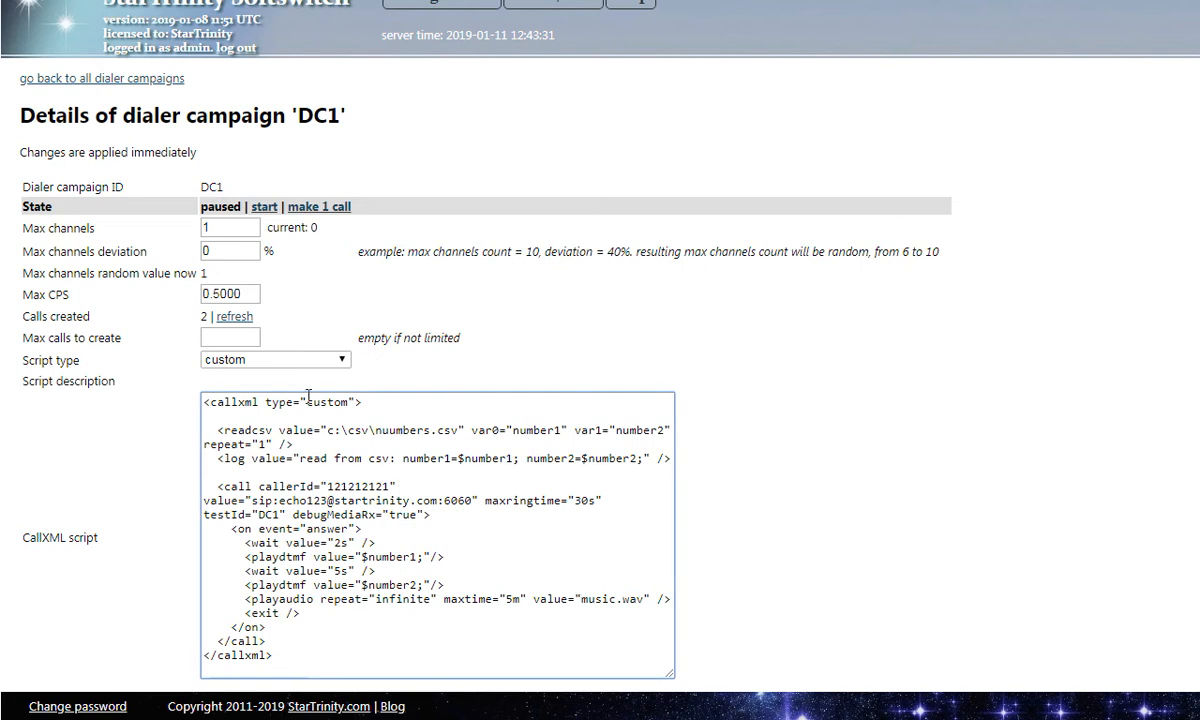
Make one call from campaign DC1 and open the softswitch's status page.
left_click(314, 209)
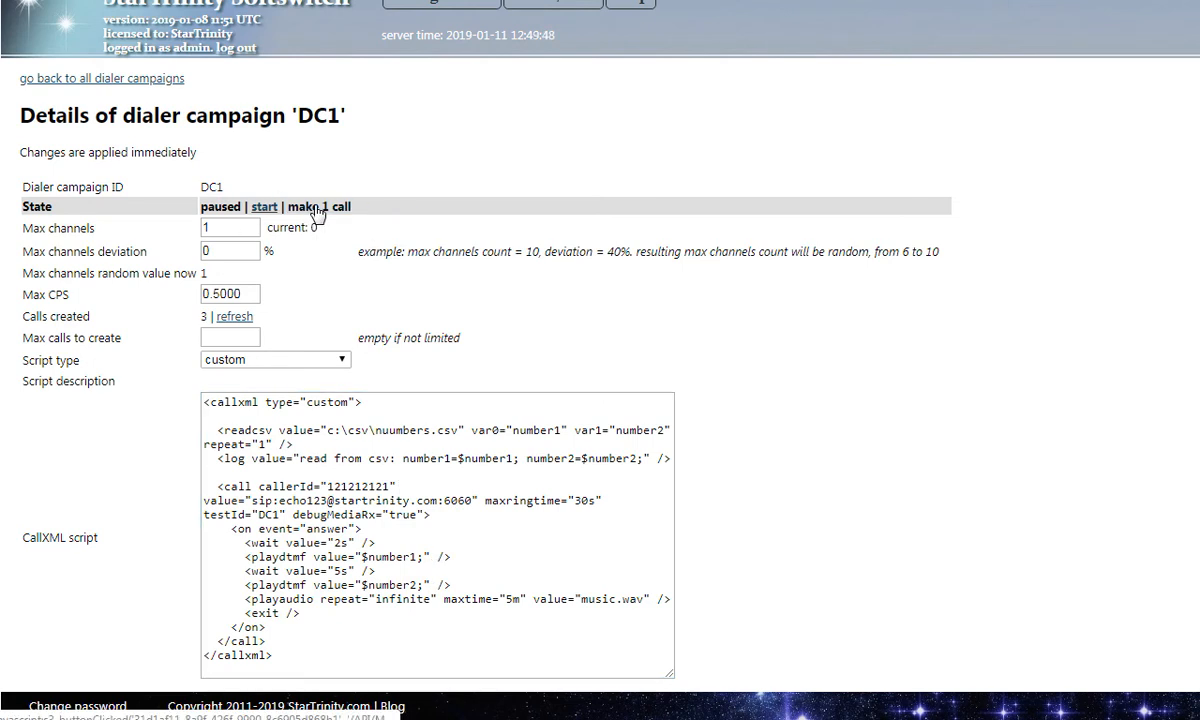
scroll(506, 60, "up", 1)
mouse_move(452, 44)
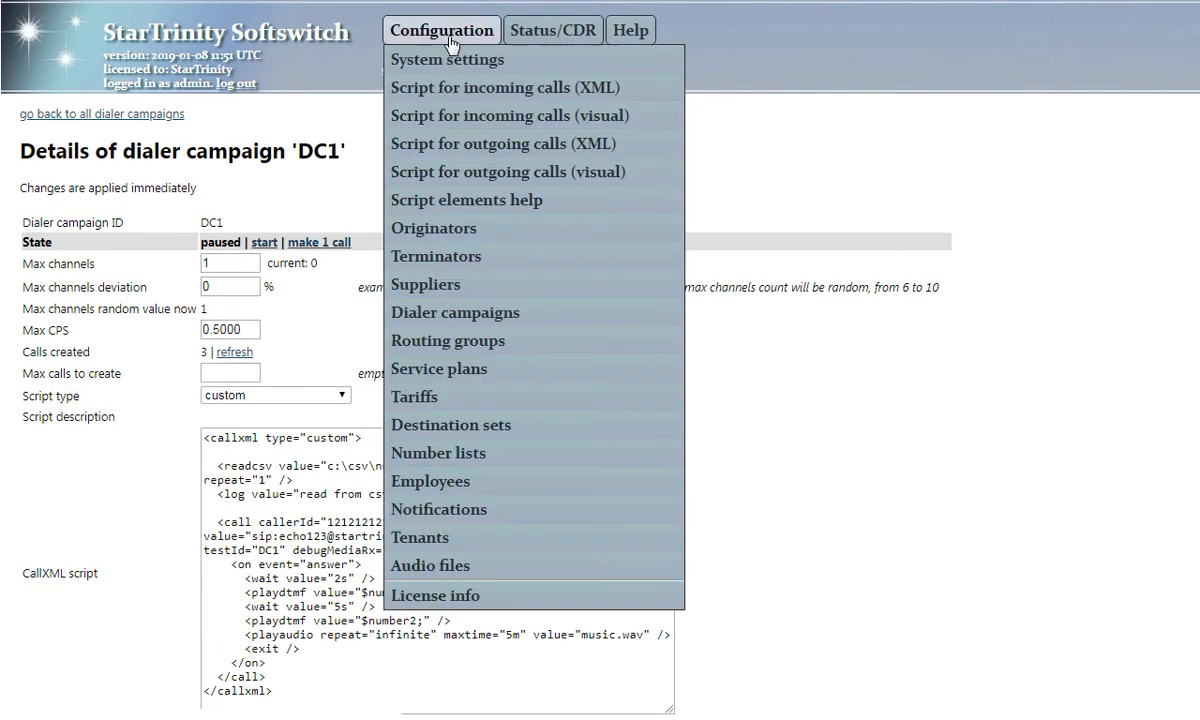
mouse_move(500, 30)
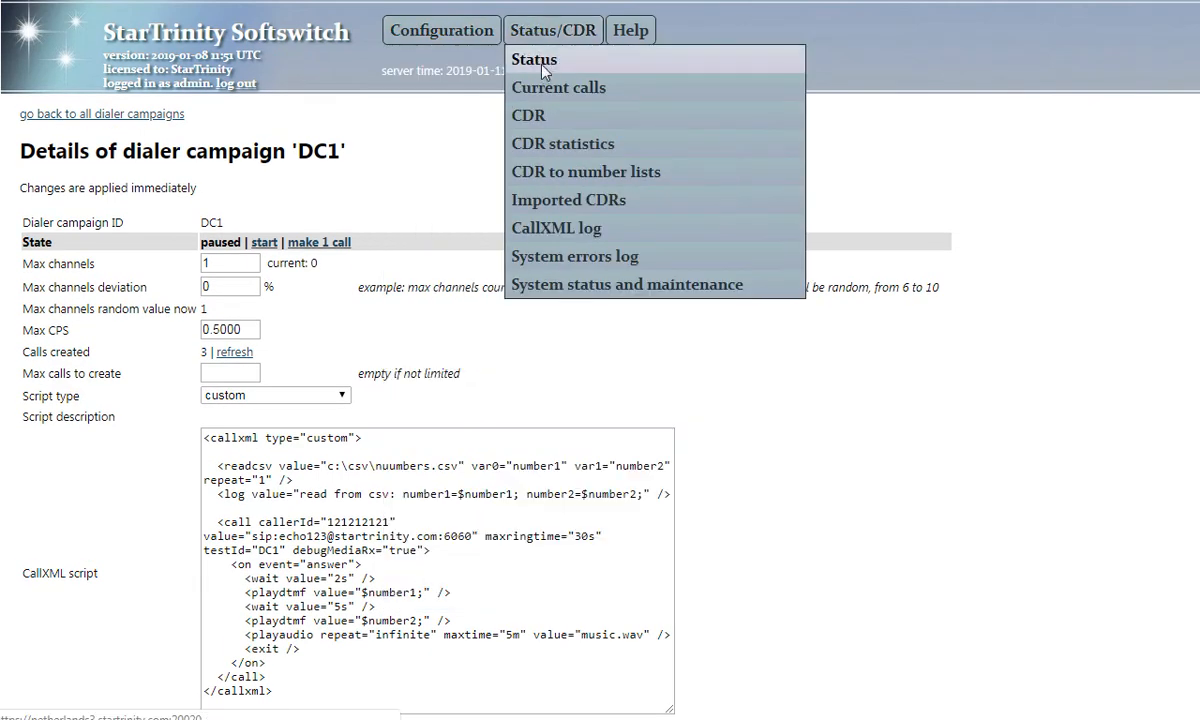
left_click(543, 62)
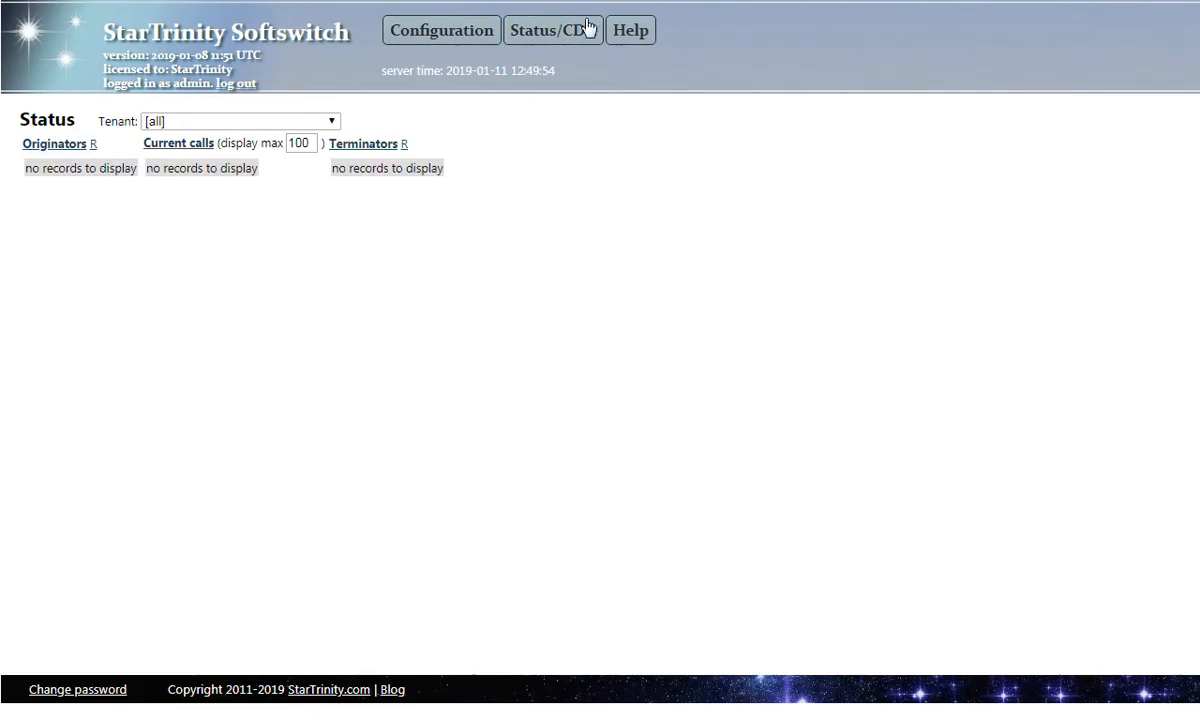
Open the list of current calls.
mouse_move(420, 30)
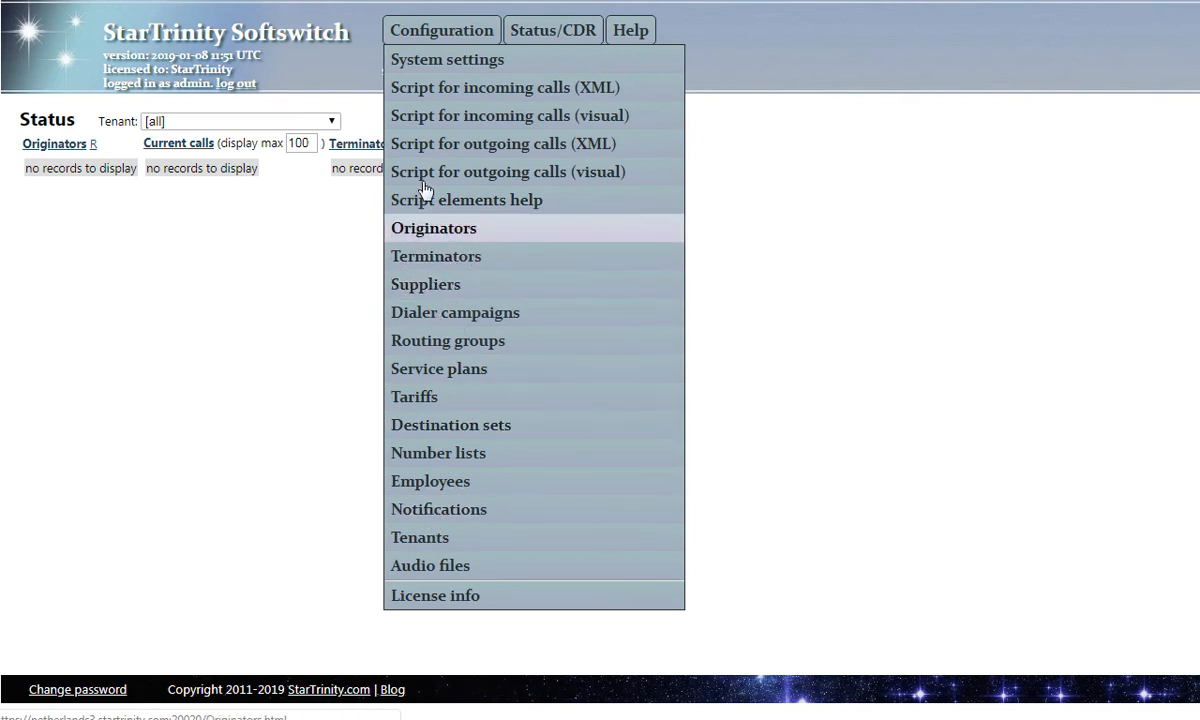
mouse_move(553, 32)
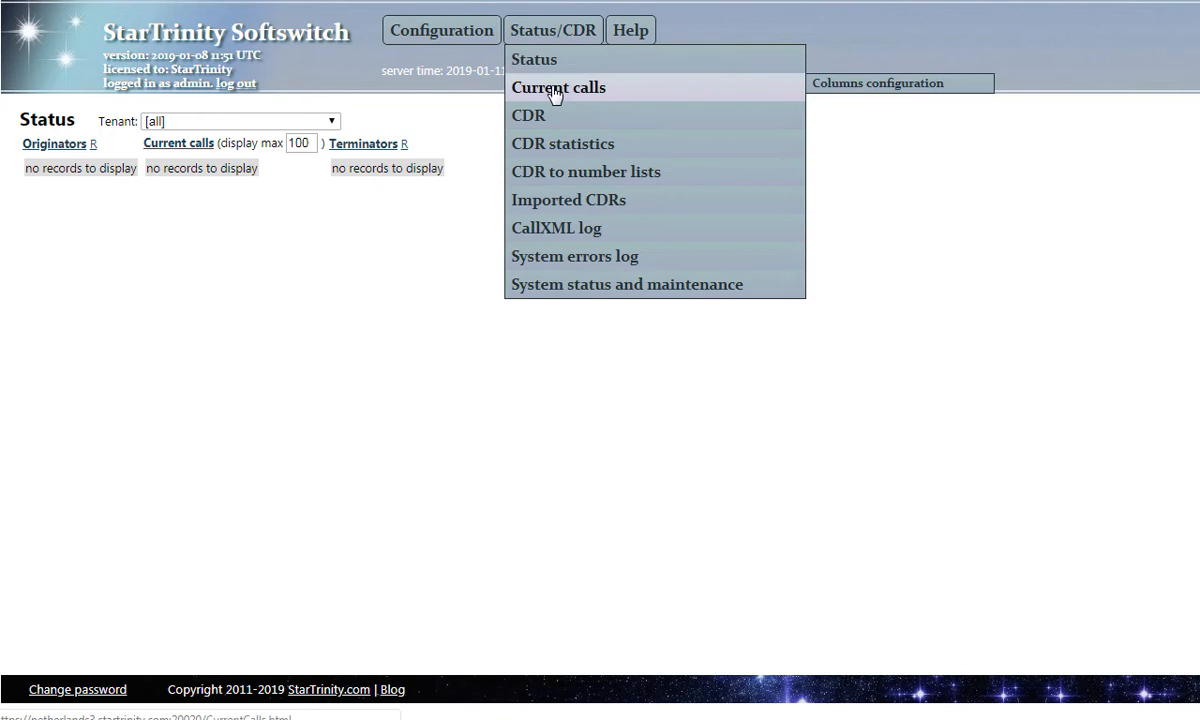
left_click(555, 92)
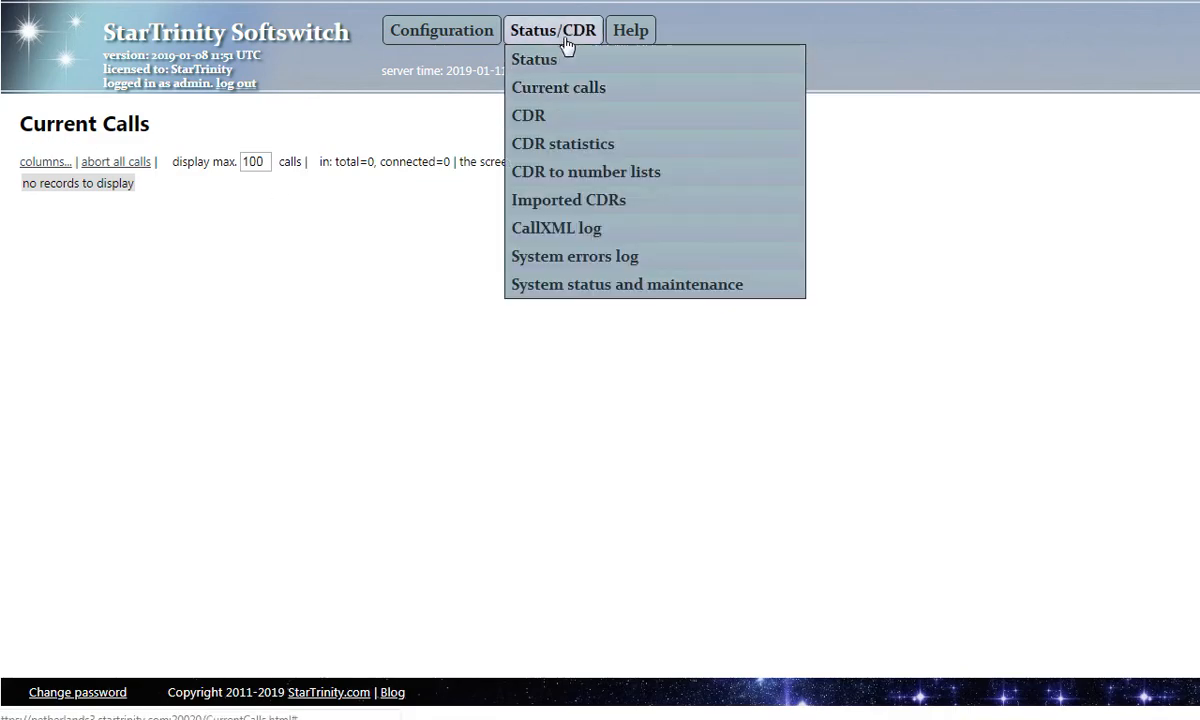
Open the CallXML log and check it for entries logged by the campaign's script.
left_click(556, 232)
left_click_drag(43, 222, 213, 212)
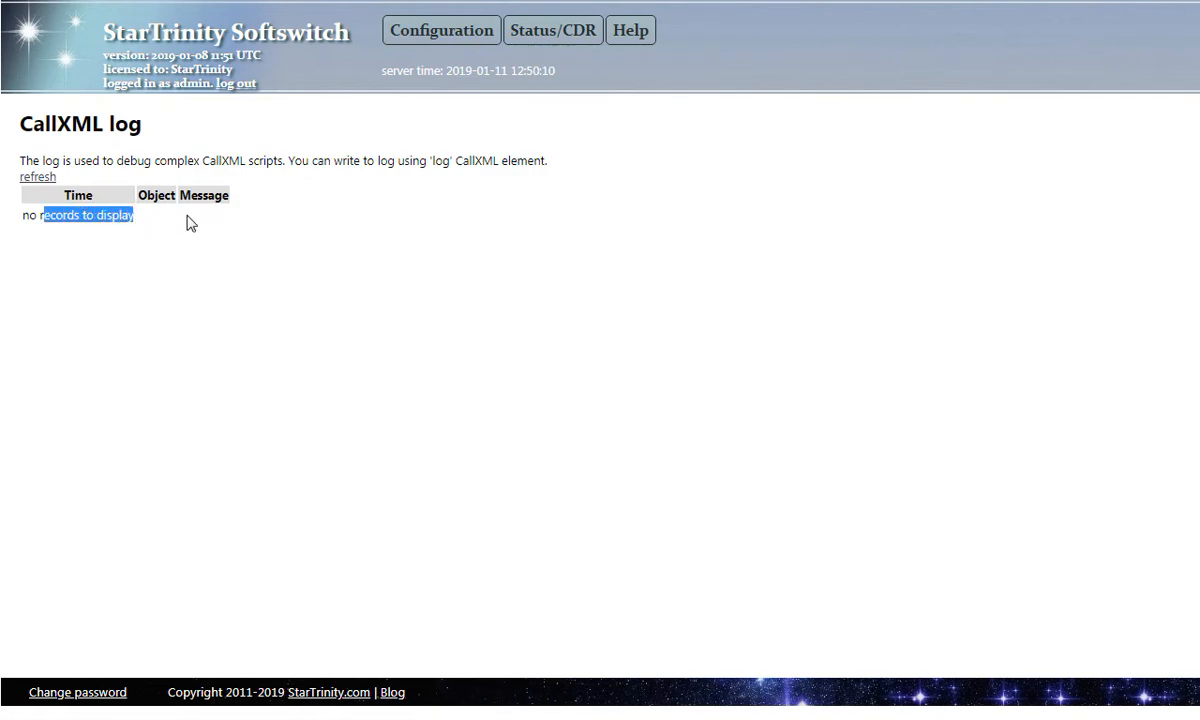
left_click(54, 235)
left_click_drag(25, 216, 144, 196)
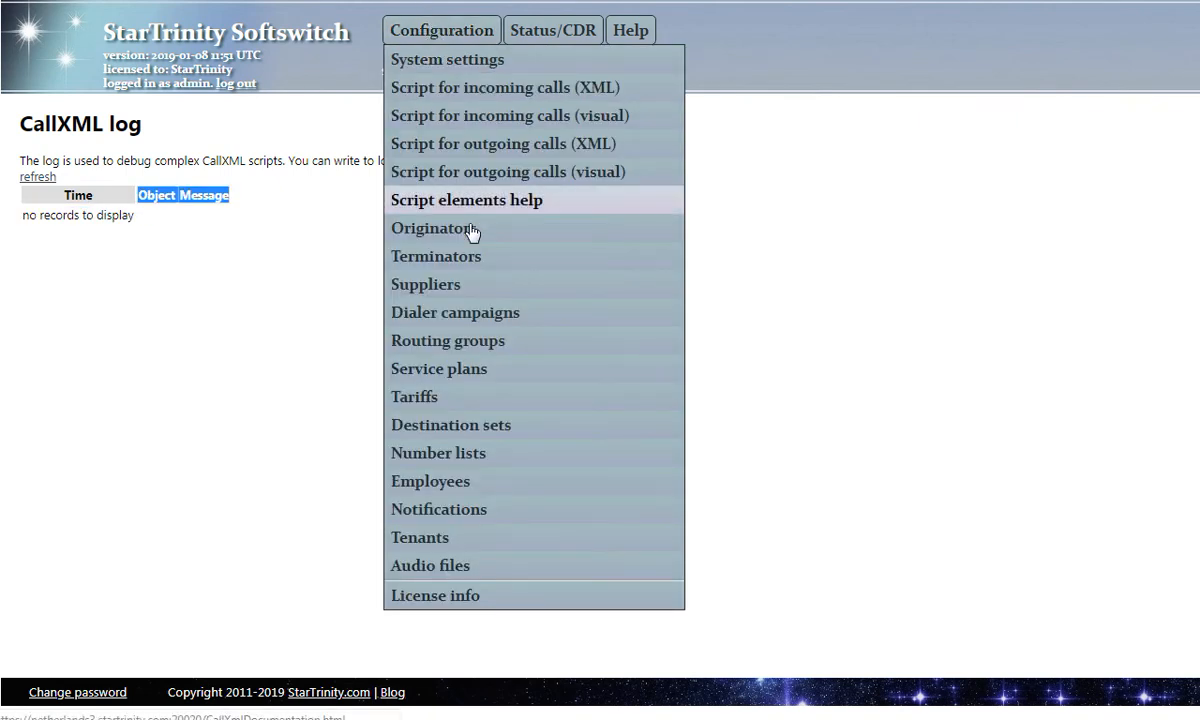
Open the details of dialer campaign DC1 and examine the CSV file path in the script's readcsv element.
left_click(440, 316)
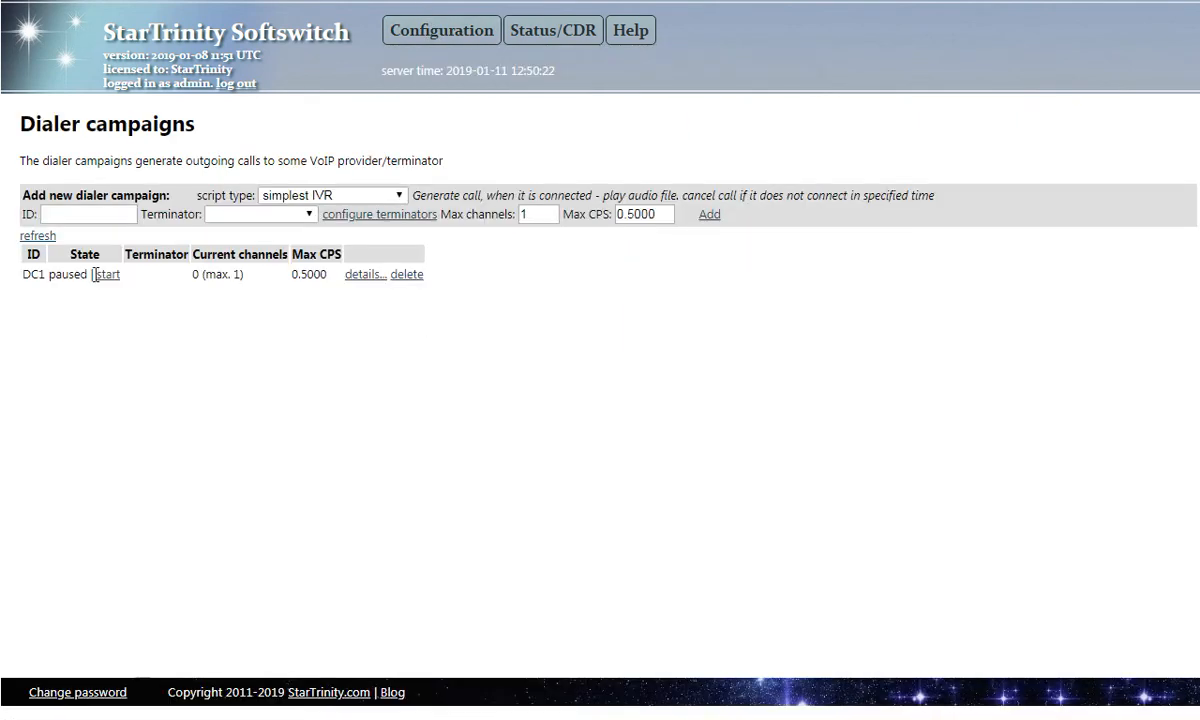
left_click(362, 275)
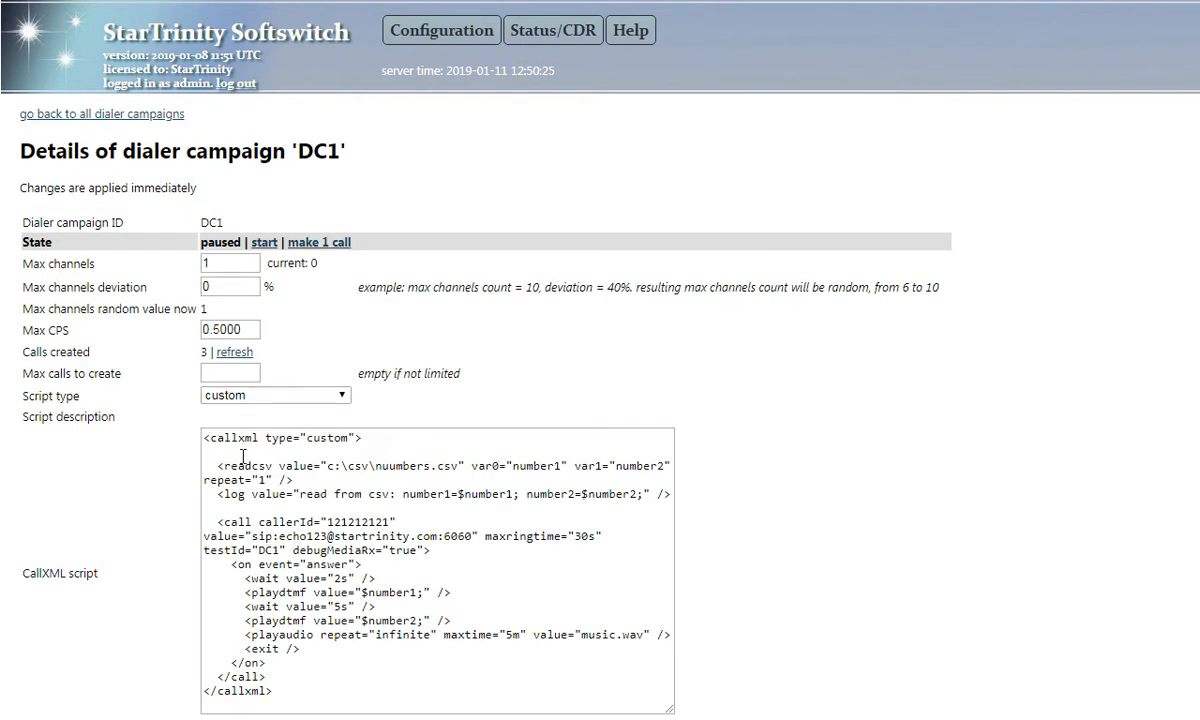
left_click_drag(219, 466, 367, 468)
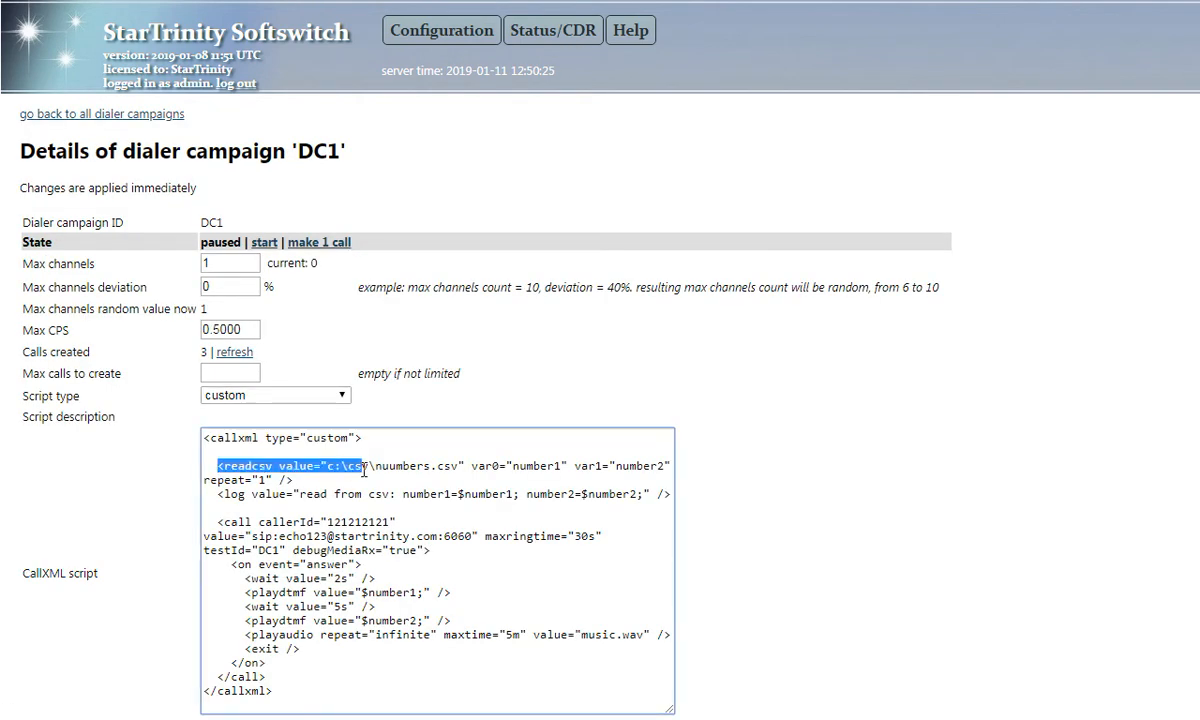
left_click(370, 467)
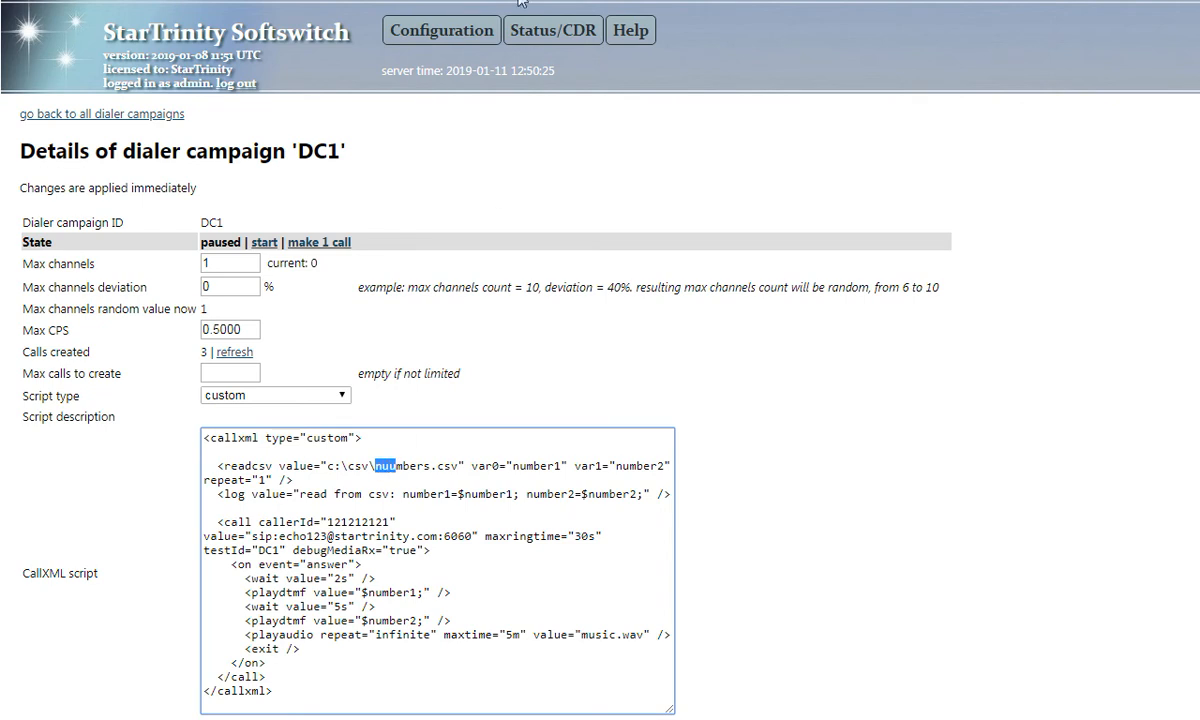
Open the system errors log in a separate browser tab and read the most recent readcsv exception.
mouse_move(524, 33)
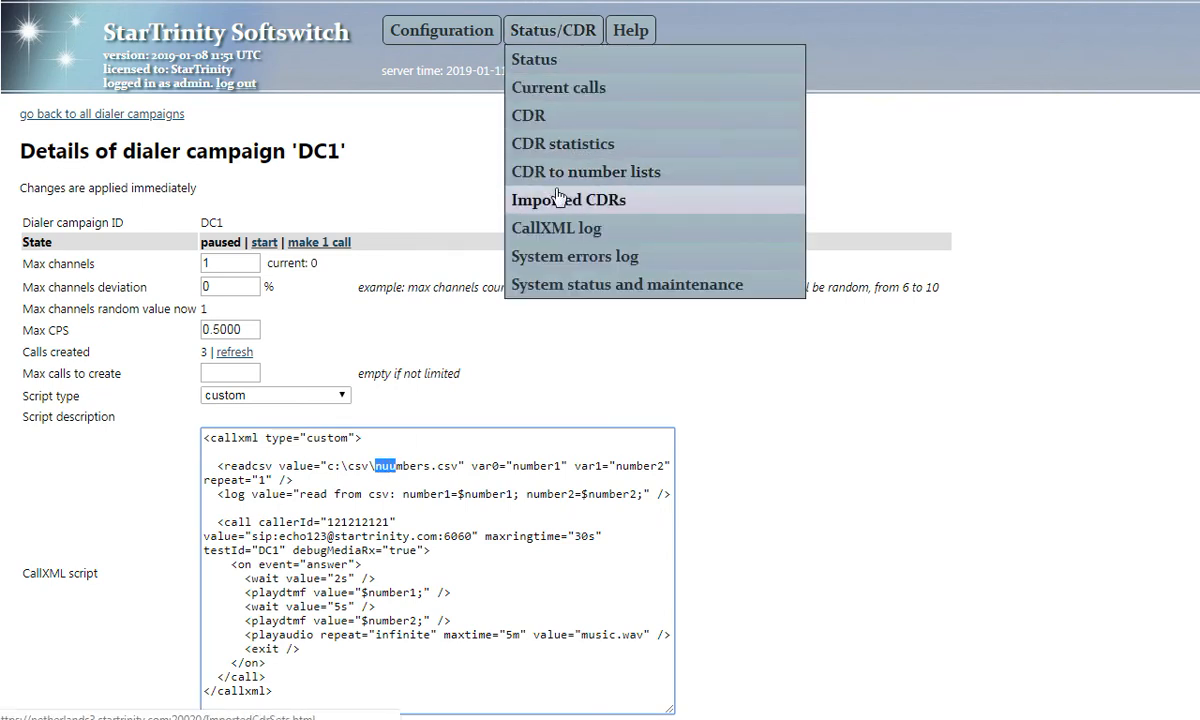
right_click(555, 256)
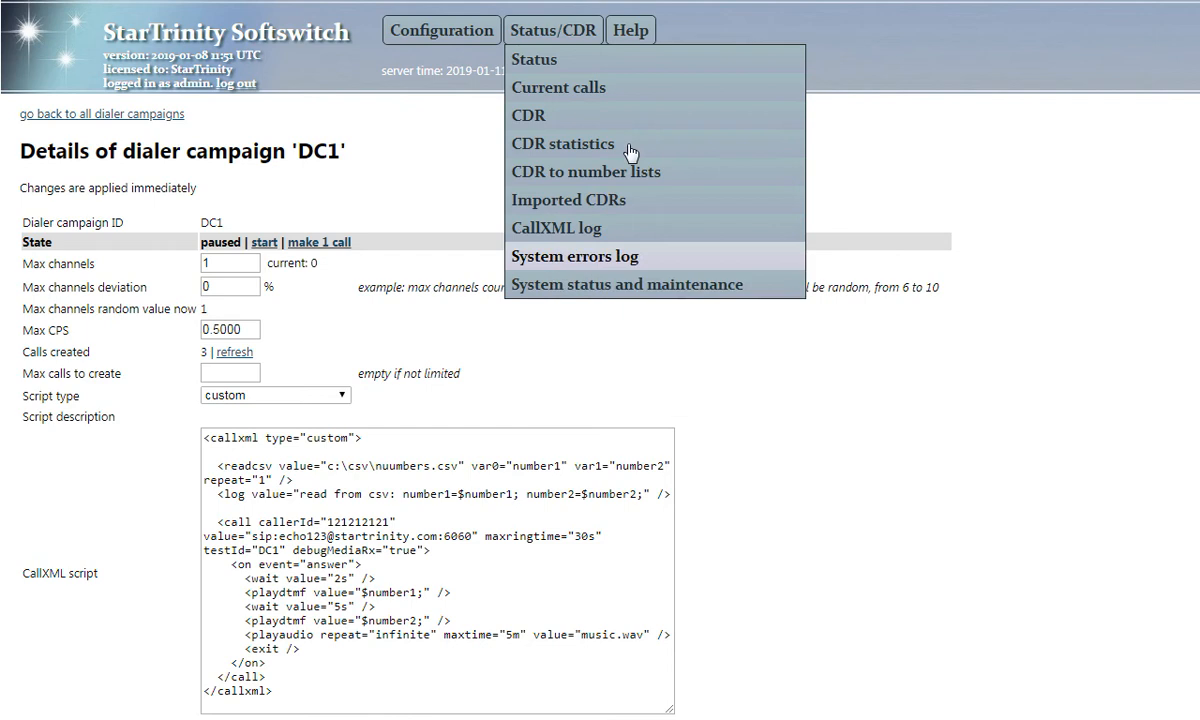
left_click(582, 270)
key("ctrl+Tab")
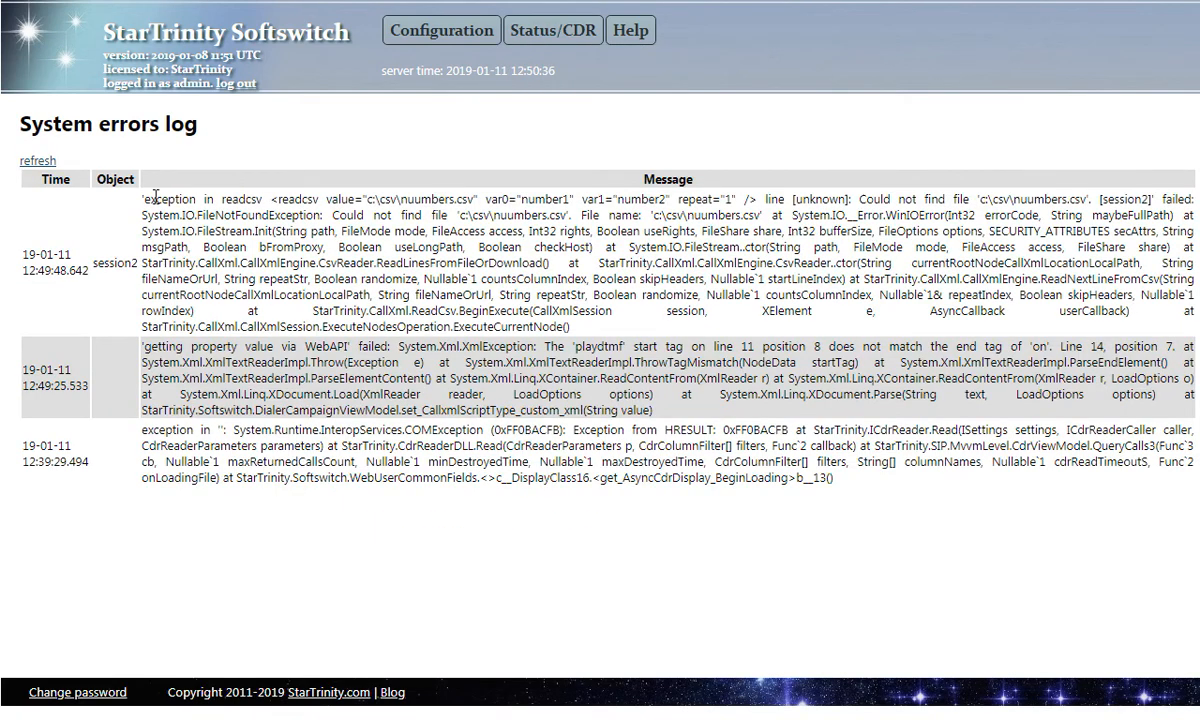
left_click_drag(62, 123, 402, 58)
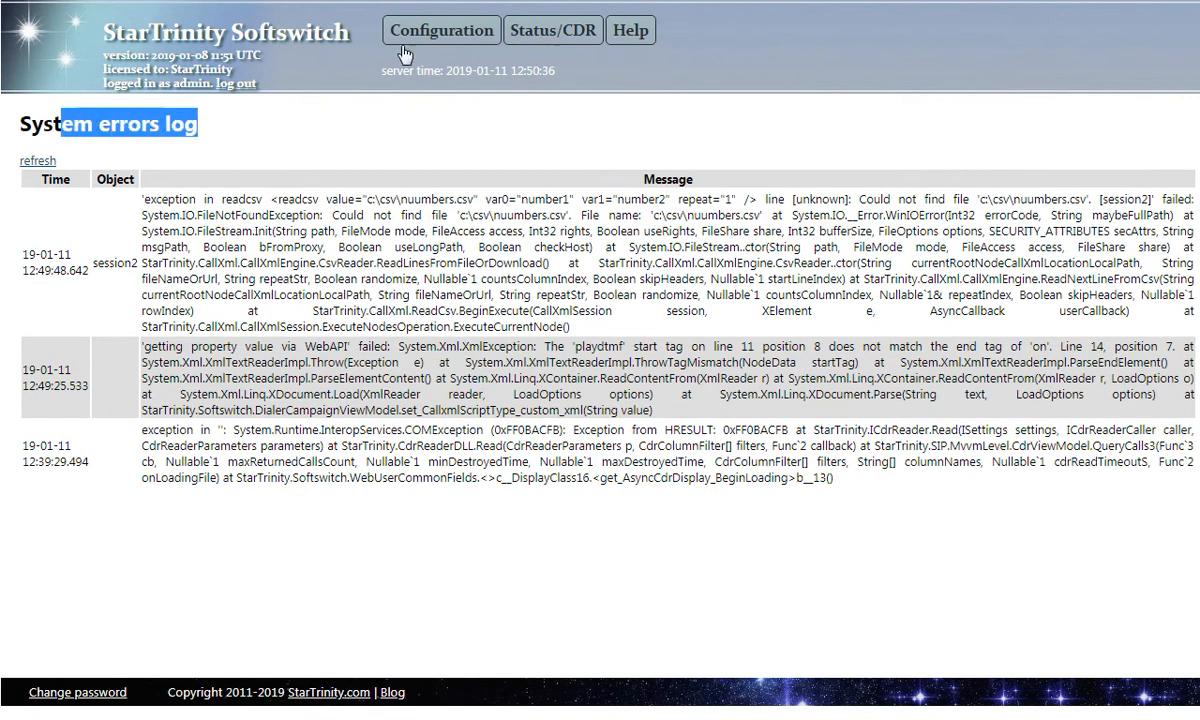
left_click_drag(144, 200, 398, 200)
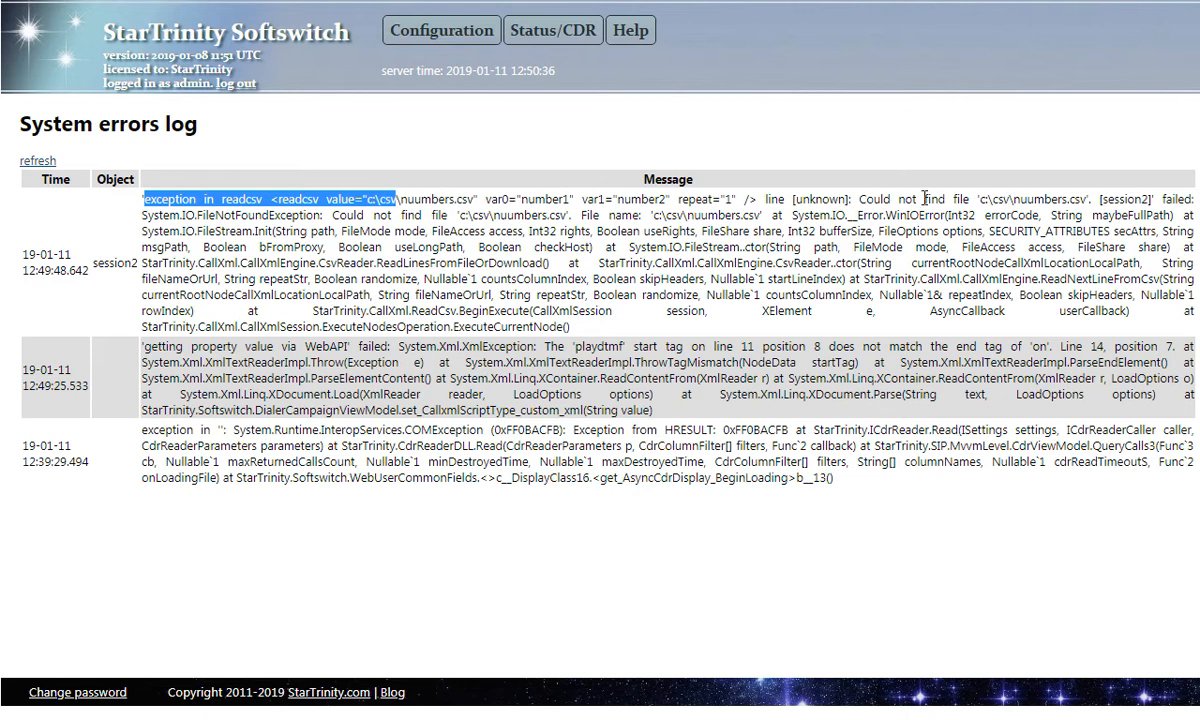
left_click_drag(857, 200, 1085, 200)
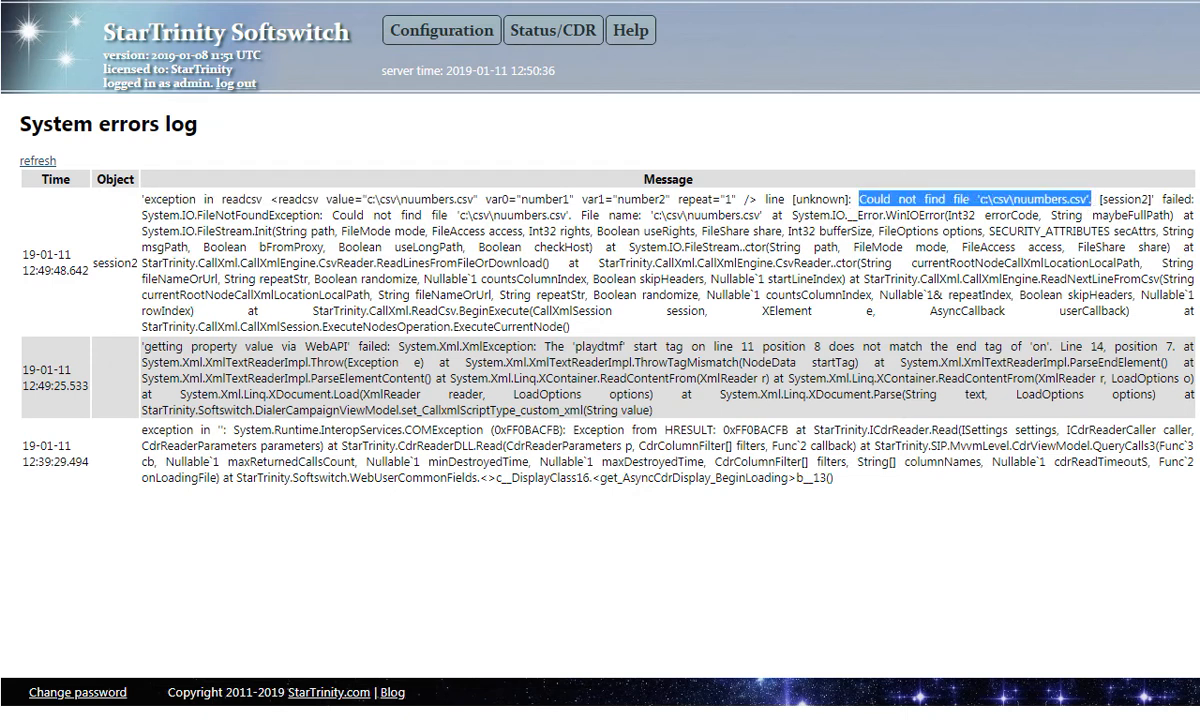
Reopen dialer campaign DC1's details, correct the readcsv path to c:\csv\numbers.csv, and apply the script change.
left_click(445, 22)
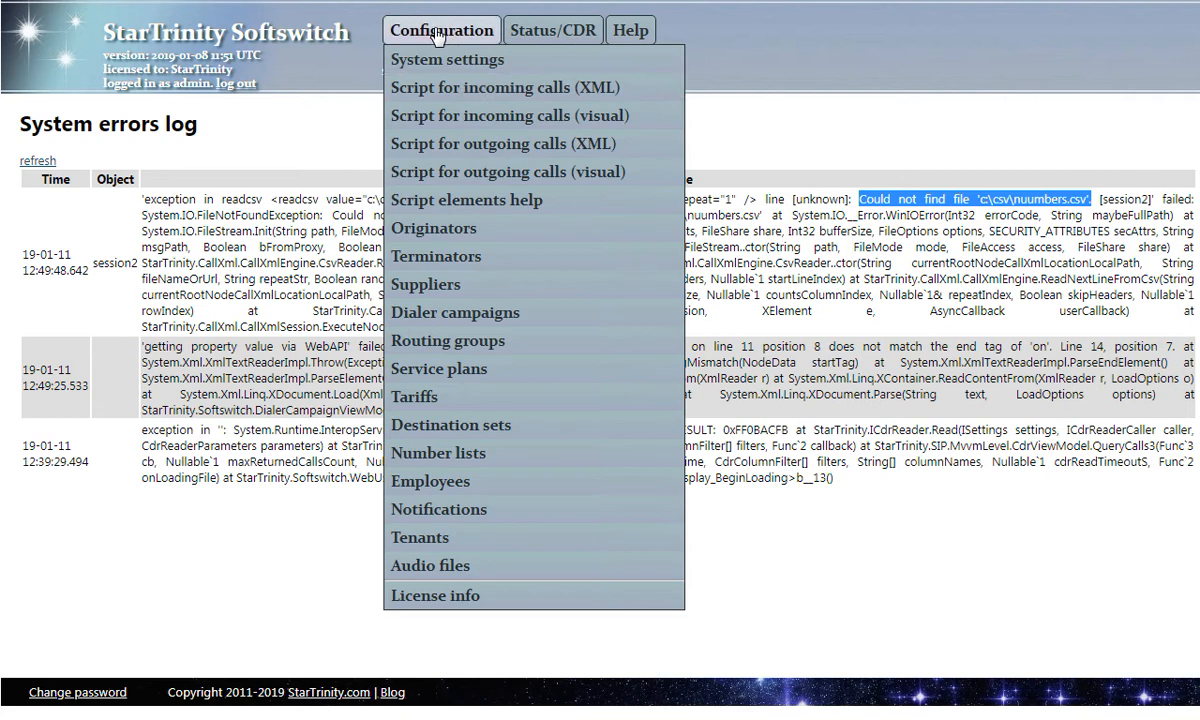
left_click(455, 90)
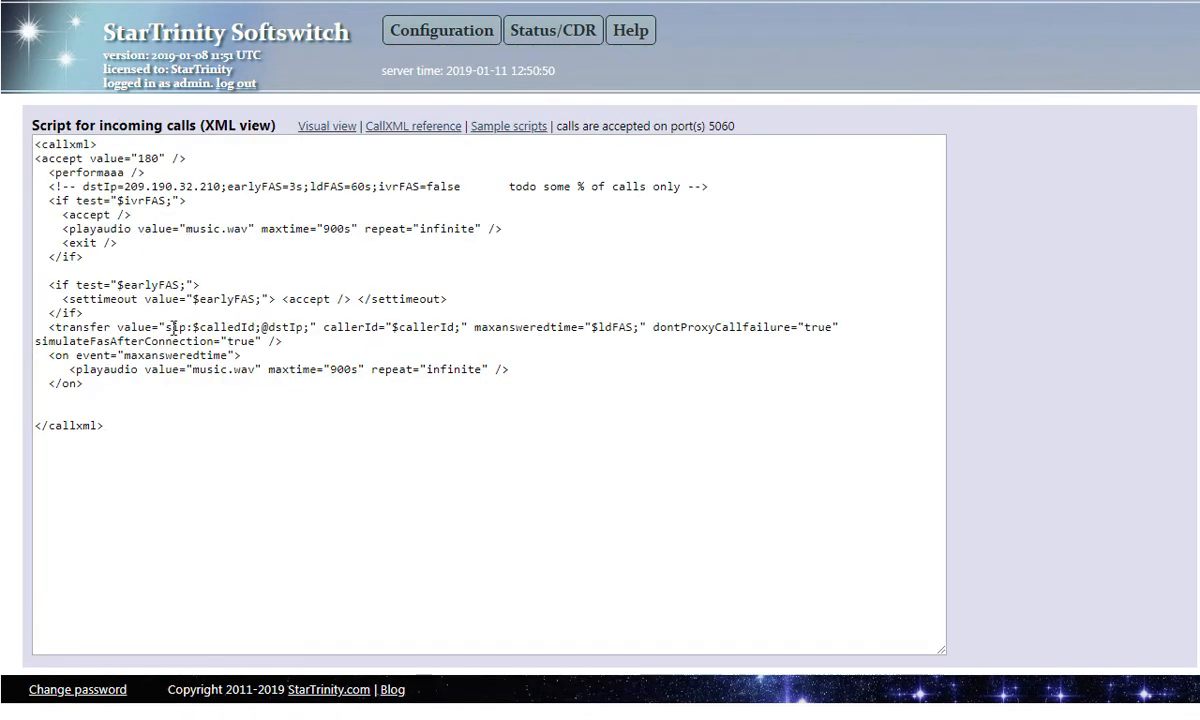
left_click(465, 32)
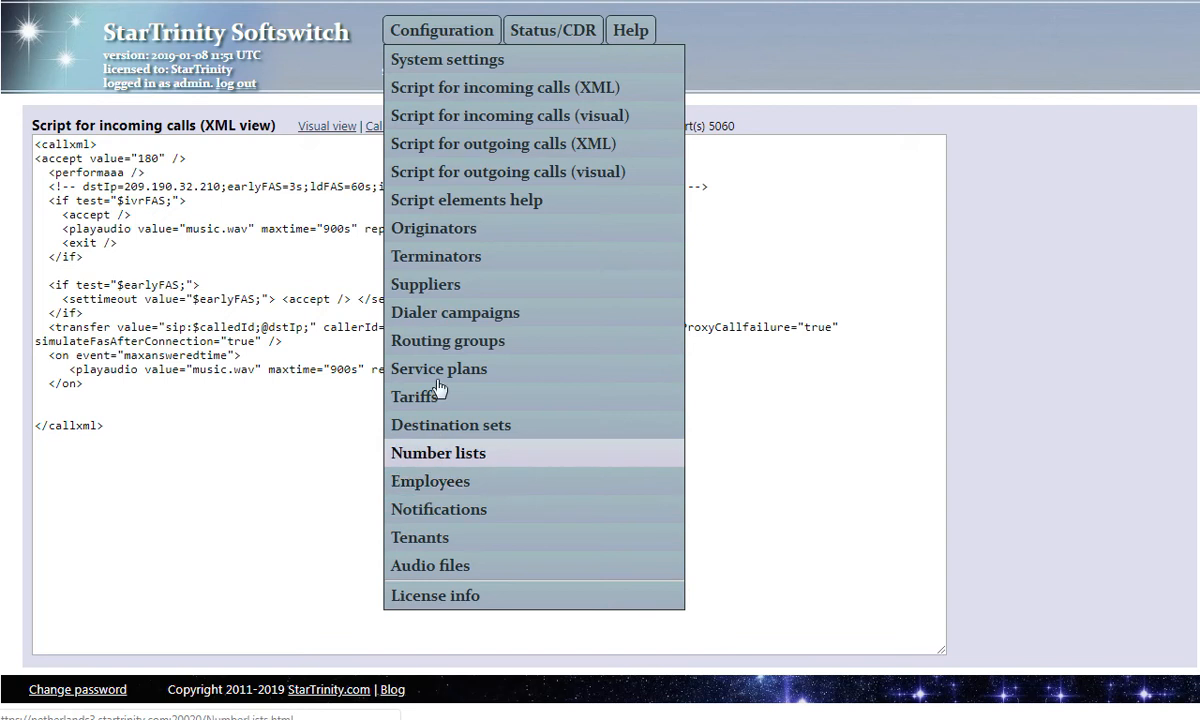
left_click(440, 315)
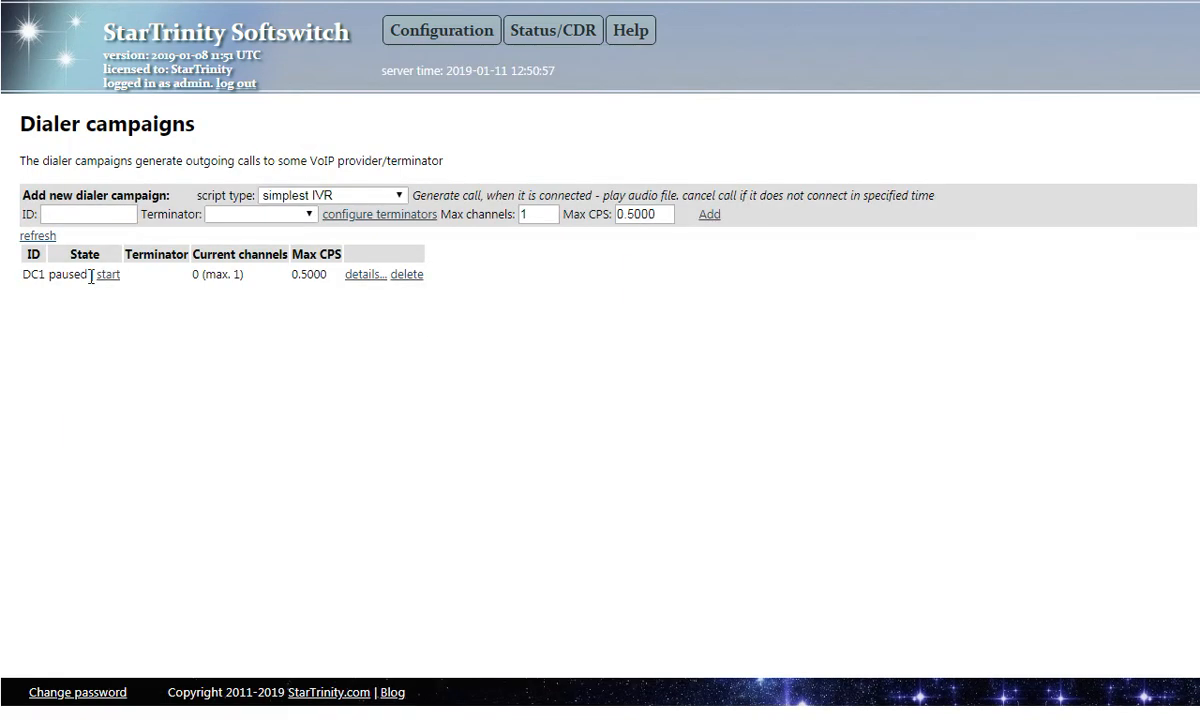
left_click(368, 276)
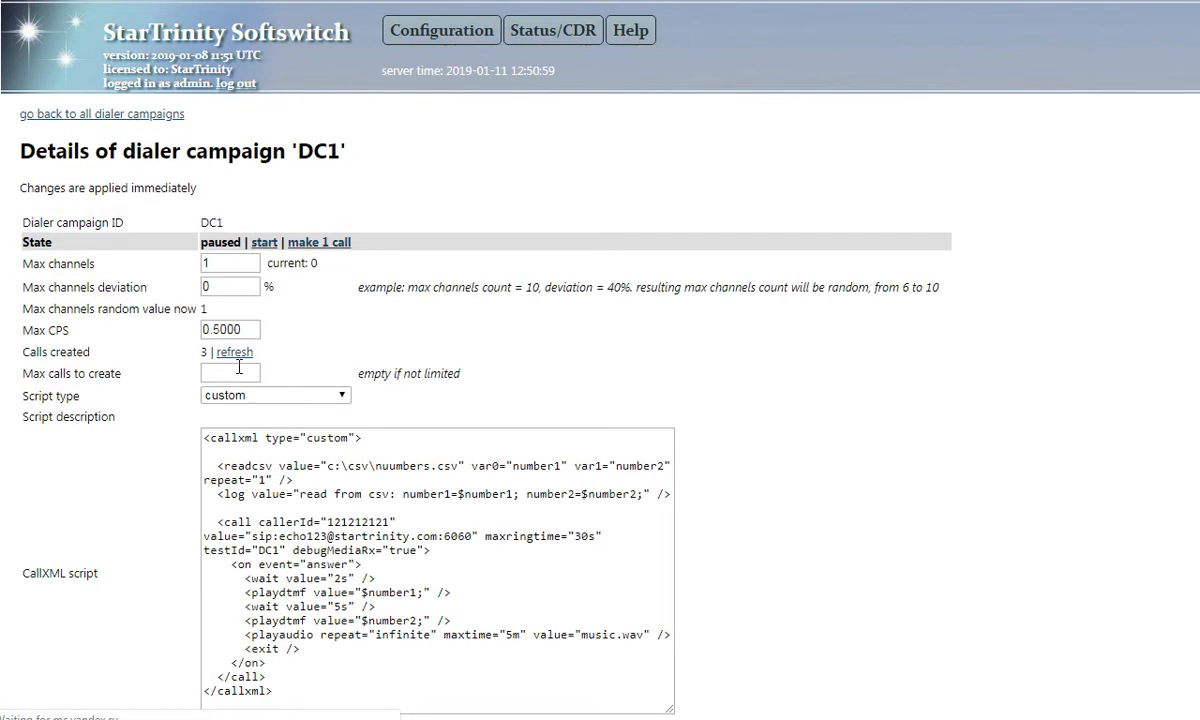
left_click(388, 467)
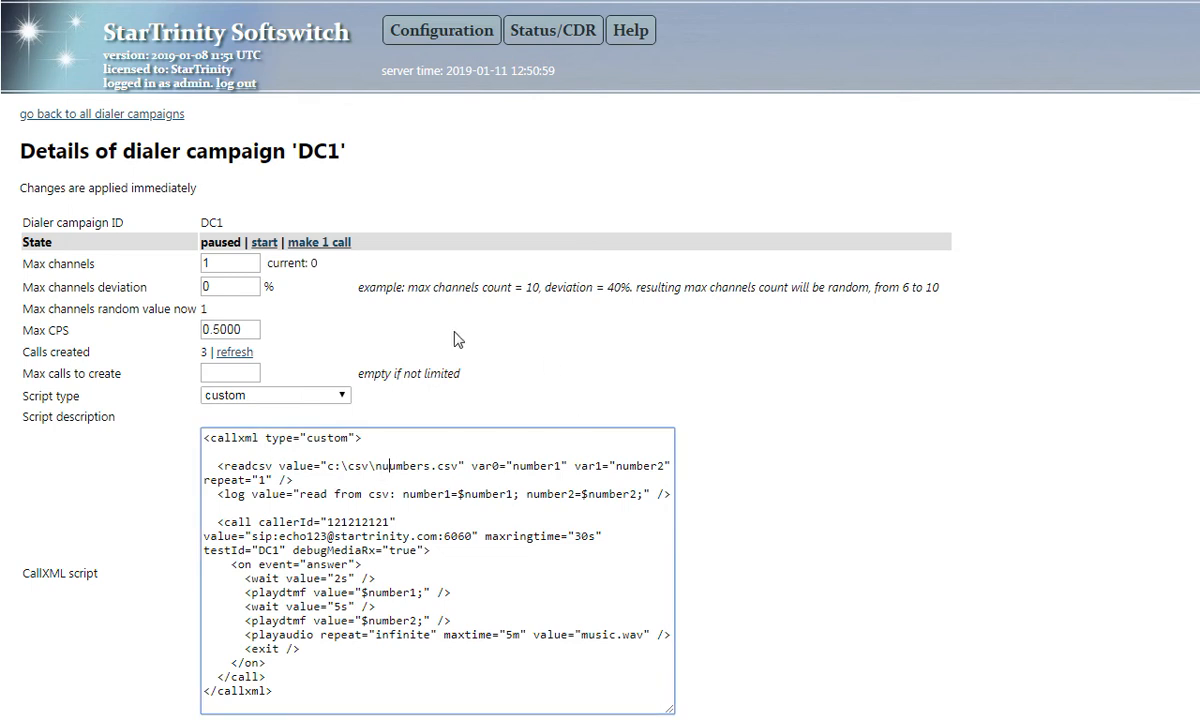
key("BackSpace")
scroll(55, 620, "down", 1)
left_click(699, 671)
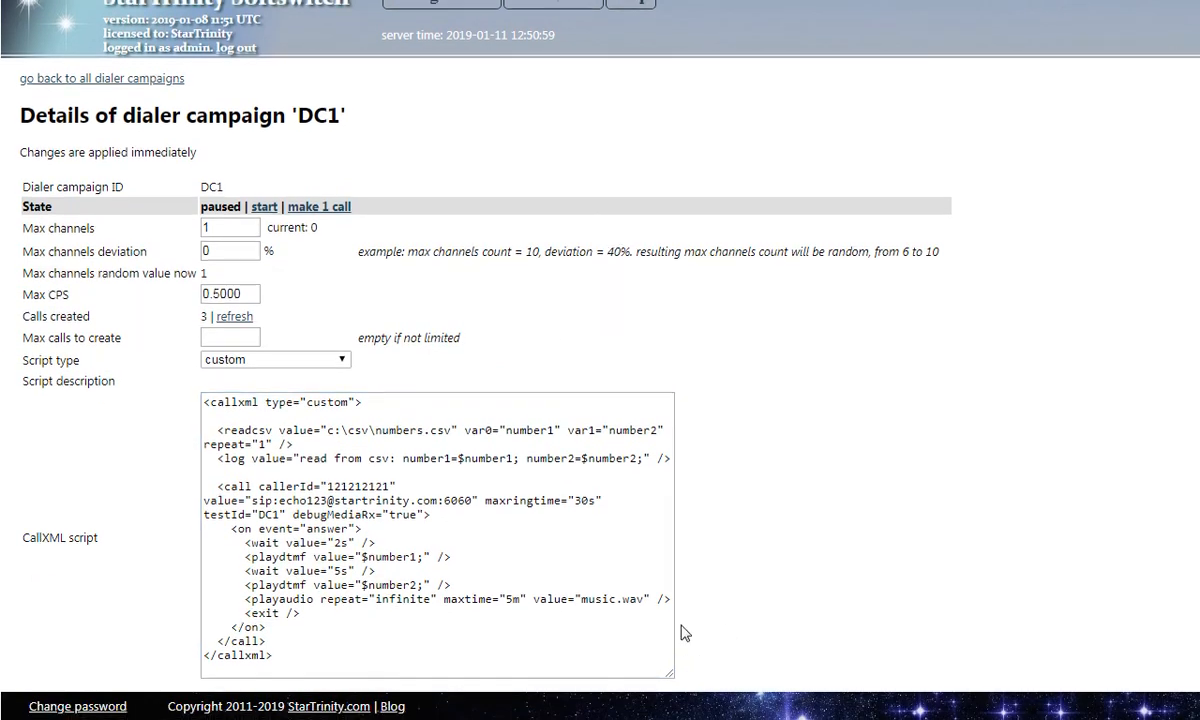
Make one call from campaign DC1 and check the status page and the list of current calls.
left_click(316, 208)
scroll(434, 174, "up", 1)
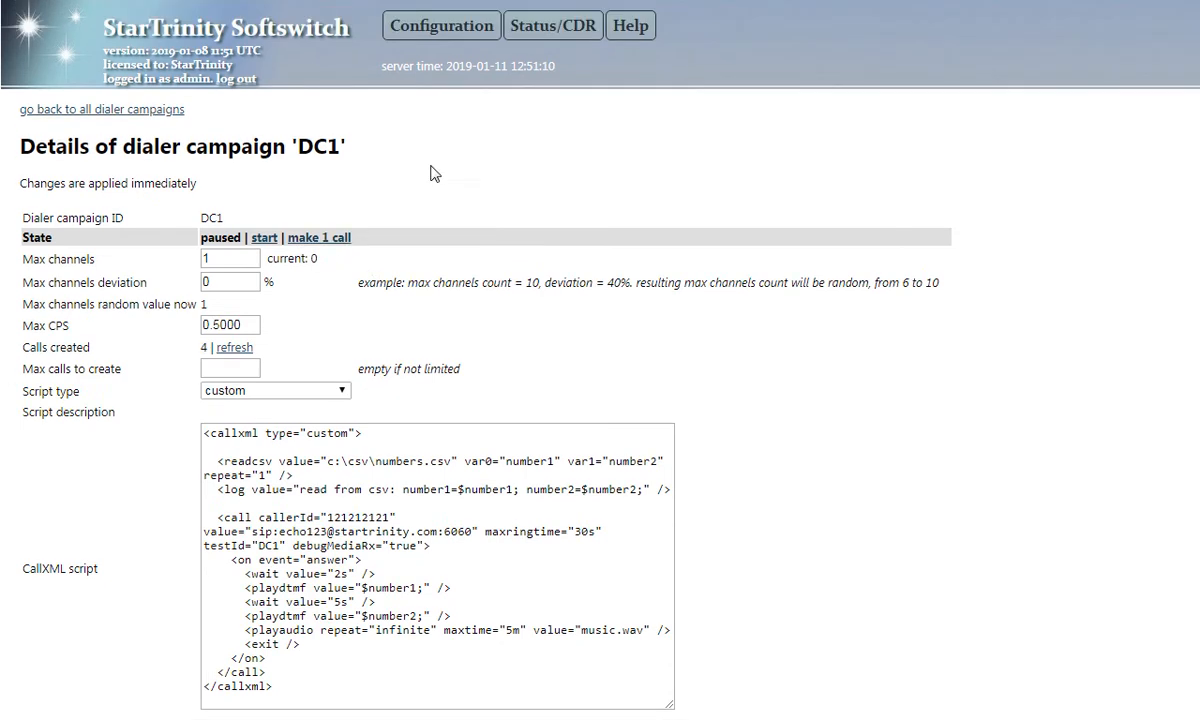
mouse_move(567, 36)
left_click(537, 62)
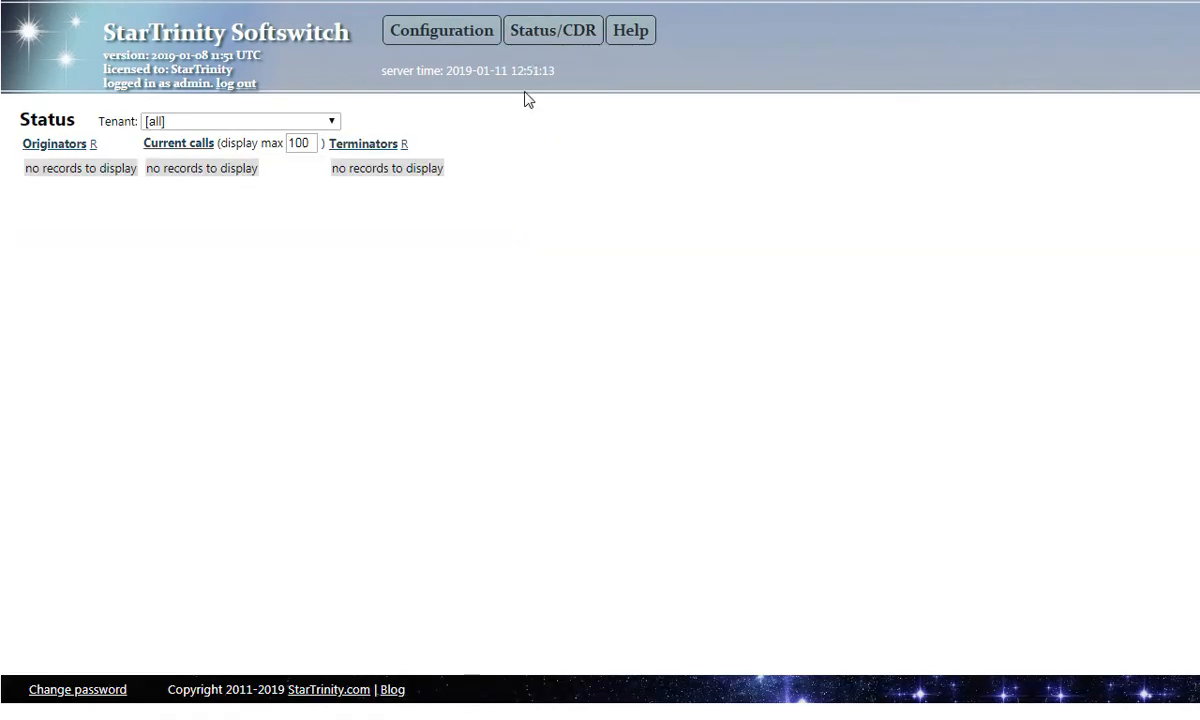
mouse_move(512, 40)
left_click(533, 88)
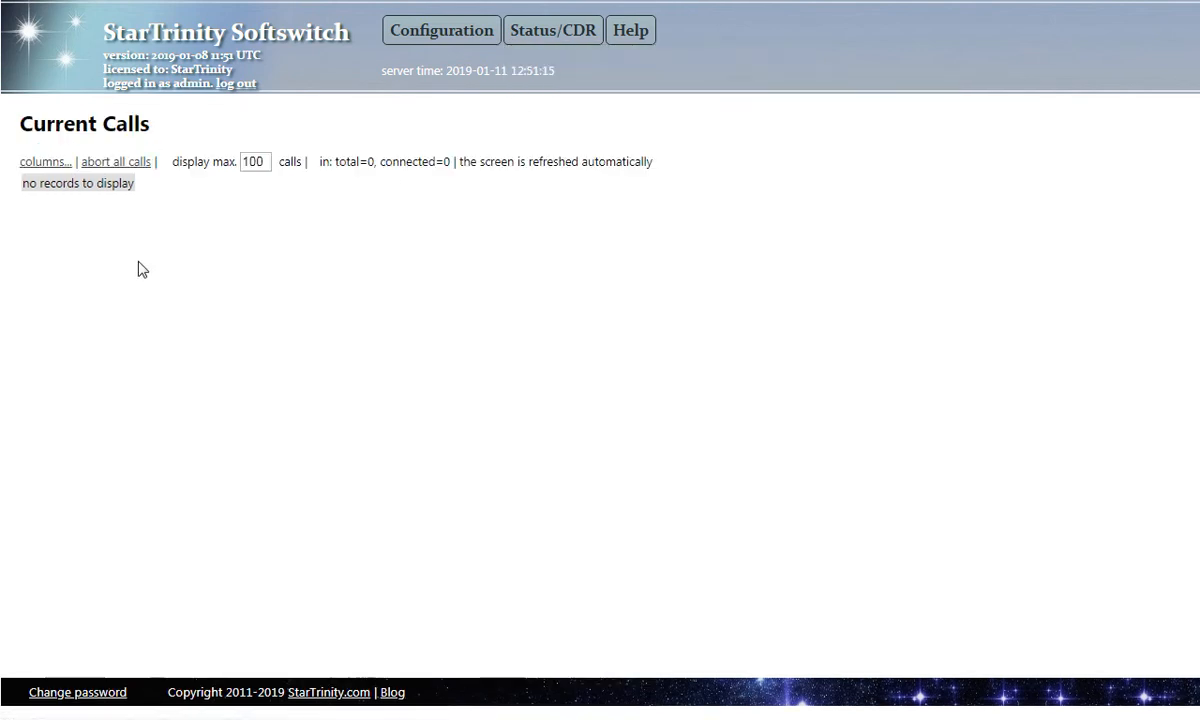
Check the CallXML log again for entries from the new test call.
mouse_move(472, 30)
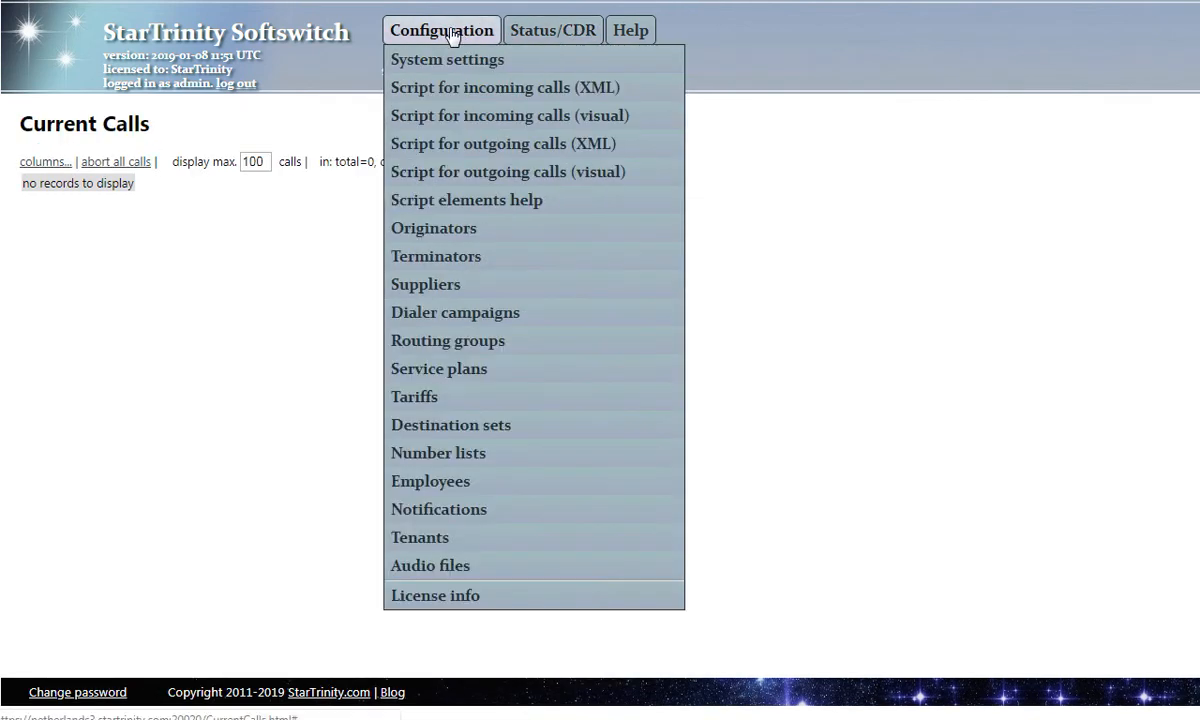
mouse_move(553, 30)
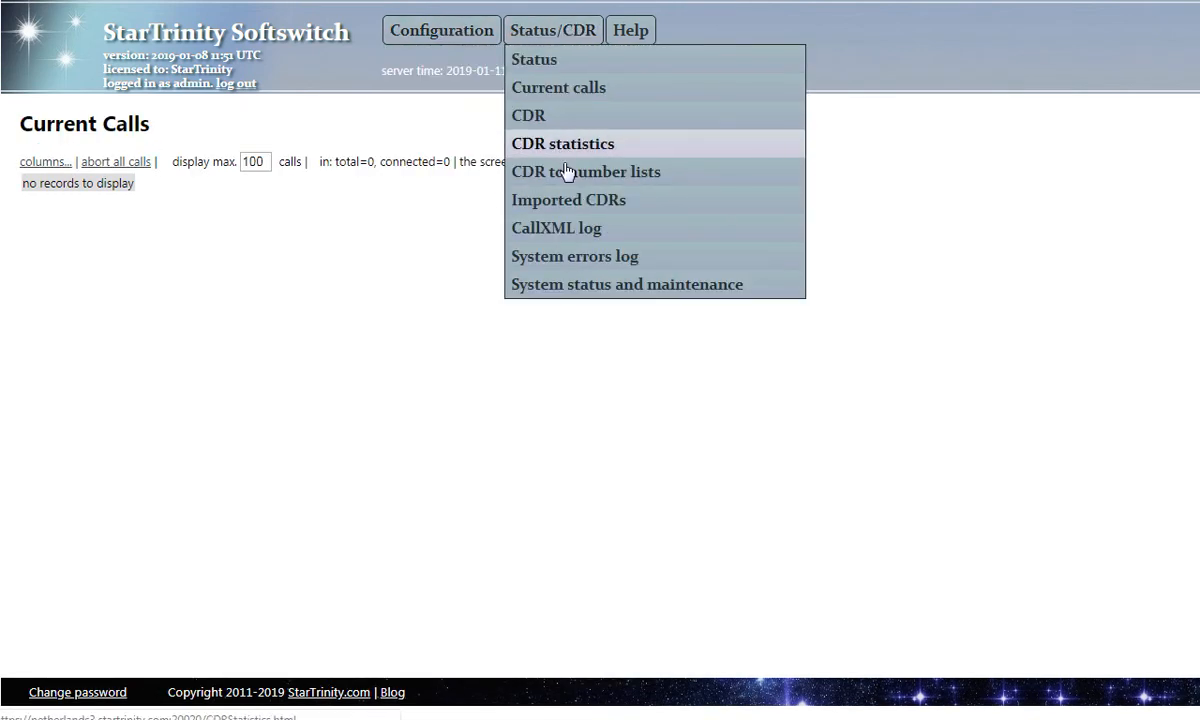
left_click(540, 228)
left_click_drag(74, 215, 163, 223)
left_click(163, 224)
Open the system errors log and examine the newest exception concerning c:\csv\numbers.csv.
mouse_move(529, 33)
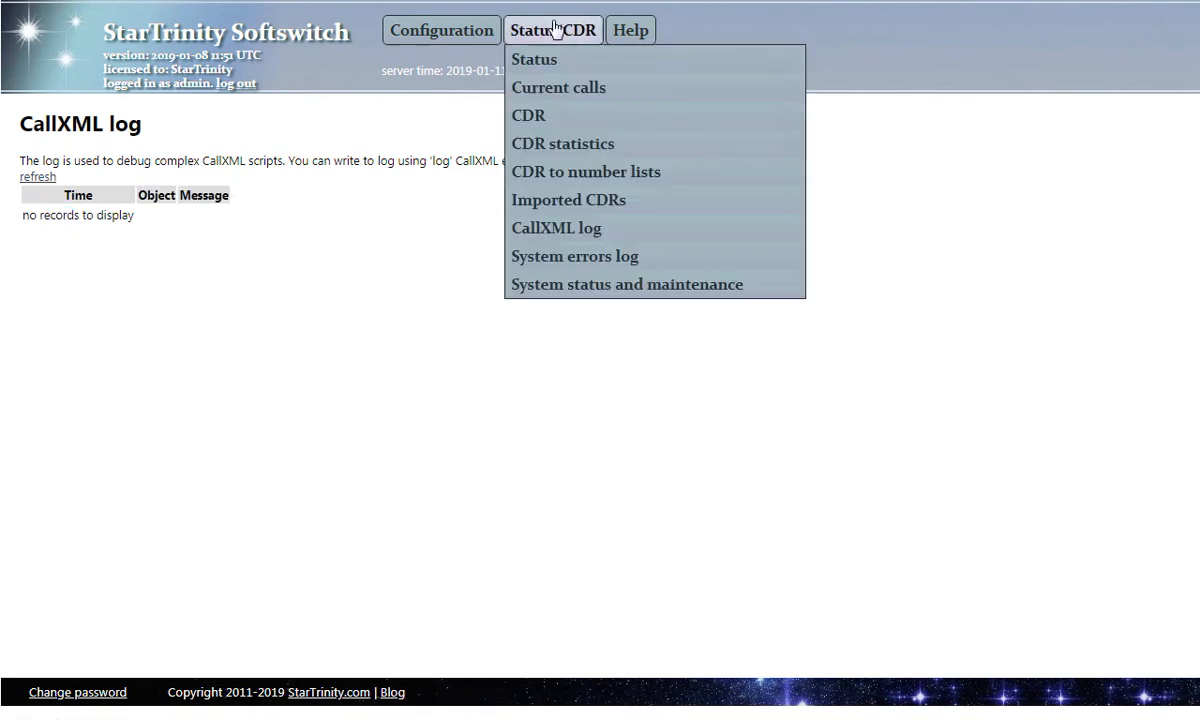
left_click(586, 288)
mouse_move(520, 32)
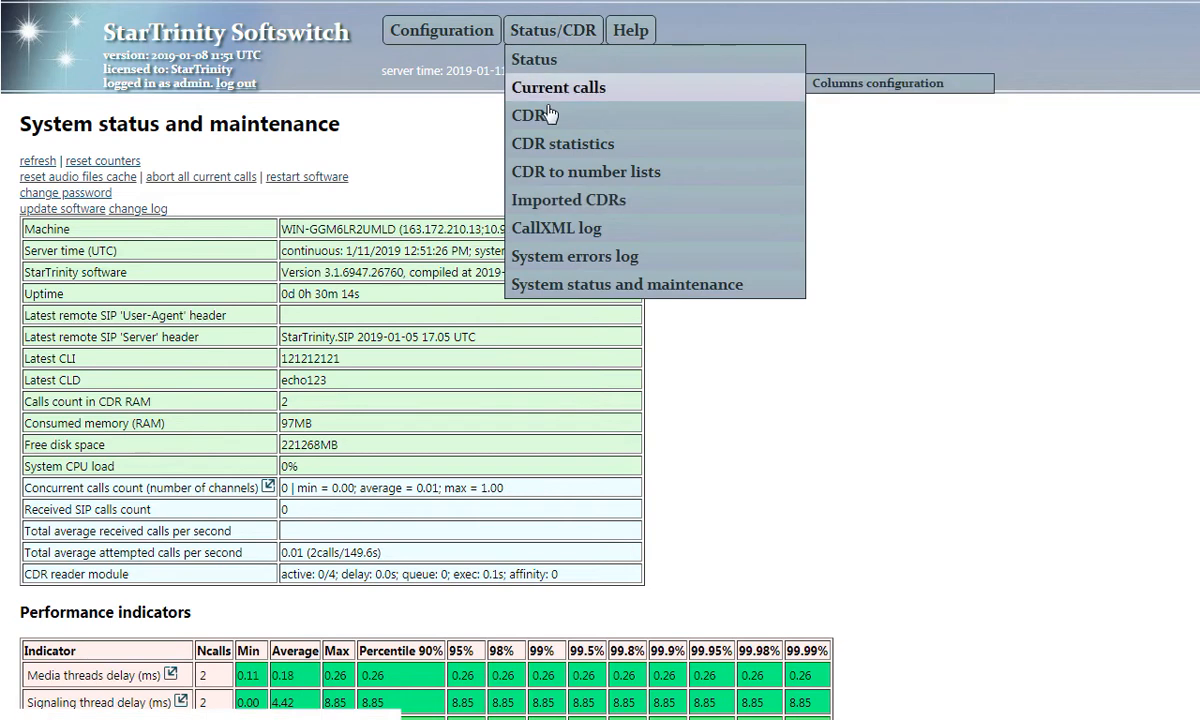
left_click(522, 254)
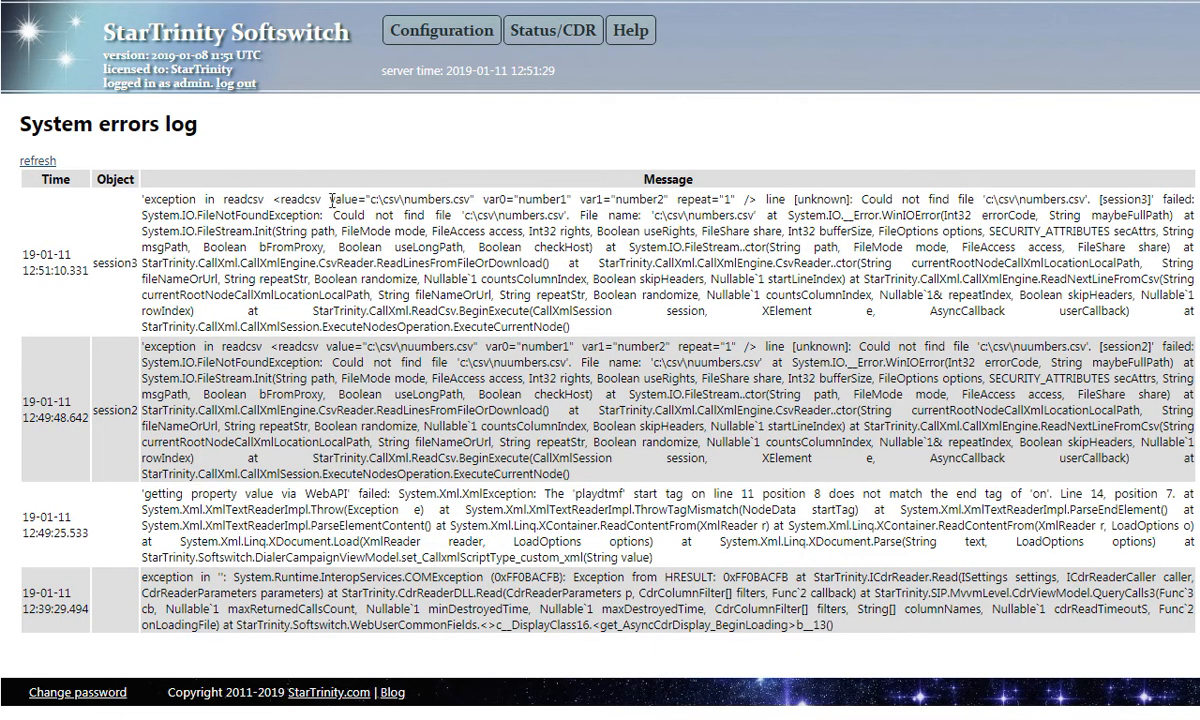
left_click_drag(311, 199, 453, 199)
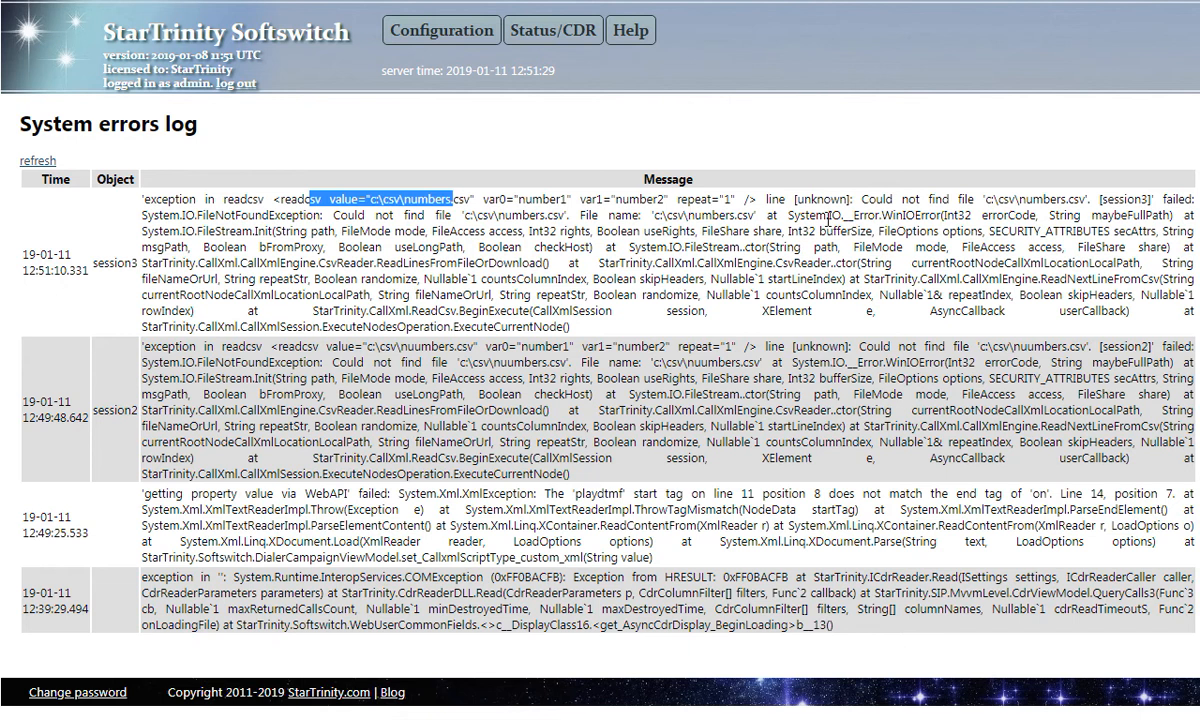
left_click_drag(945, 210, 1042, 202)
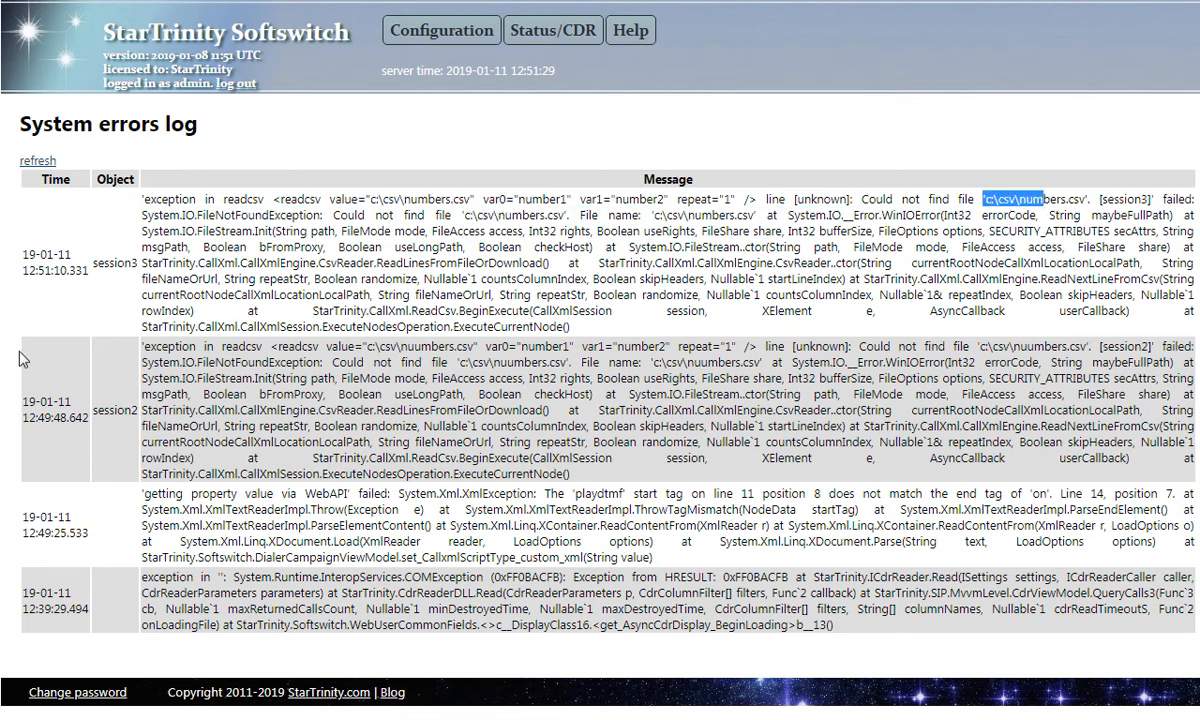
Switch to the C:\csv folder in File Explorer and rename numbers.csv as numbers, removing the visible .csv suffix.
key("alt+Tab")
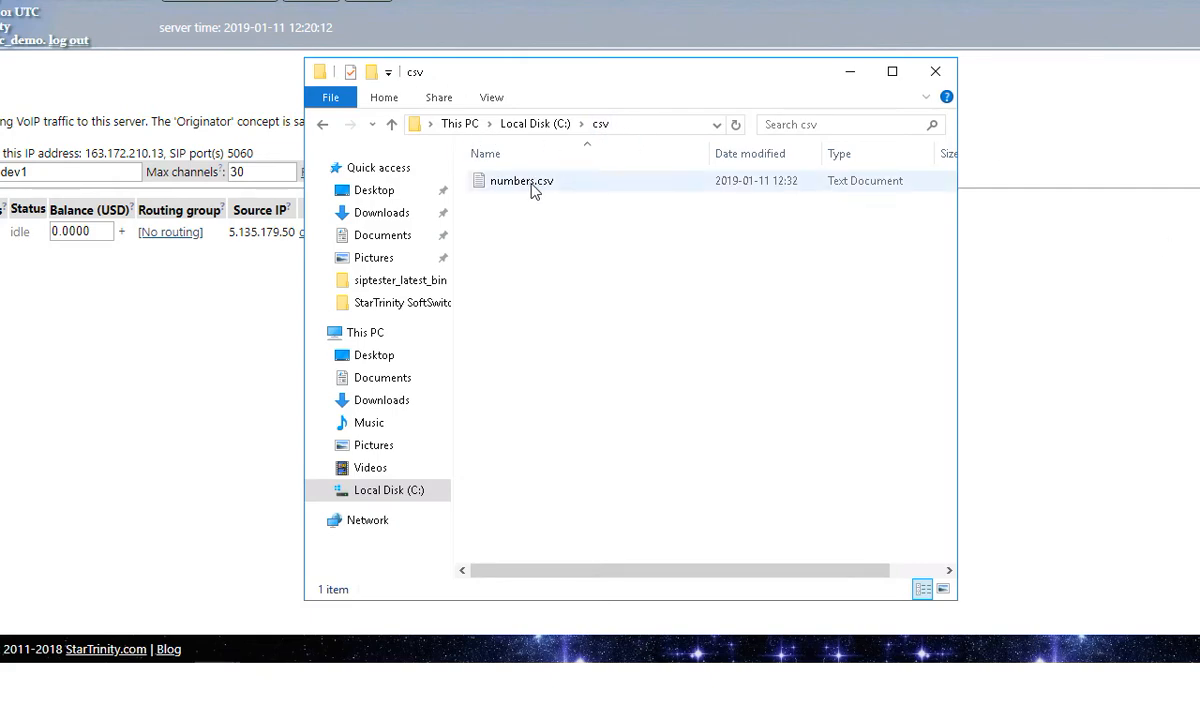
left_click(568, 130)
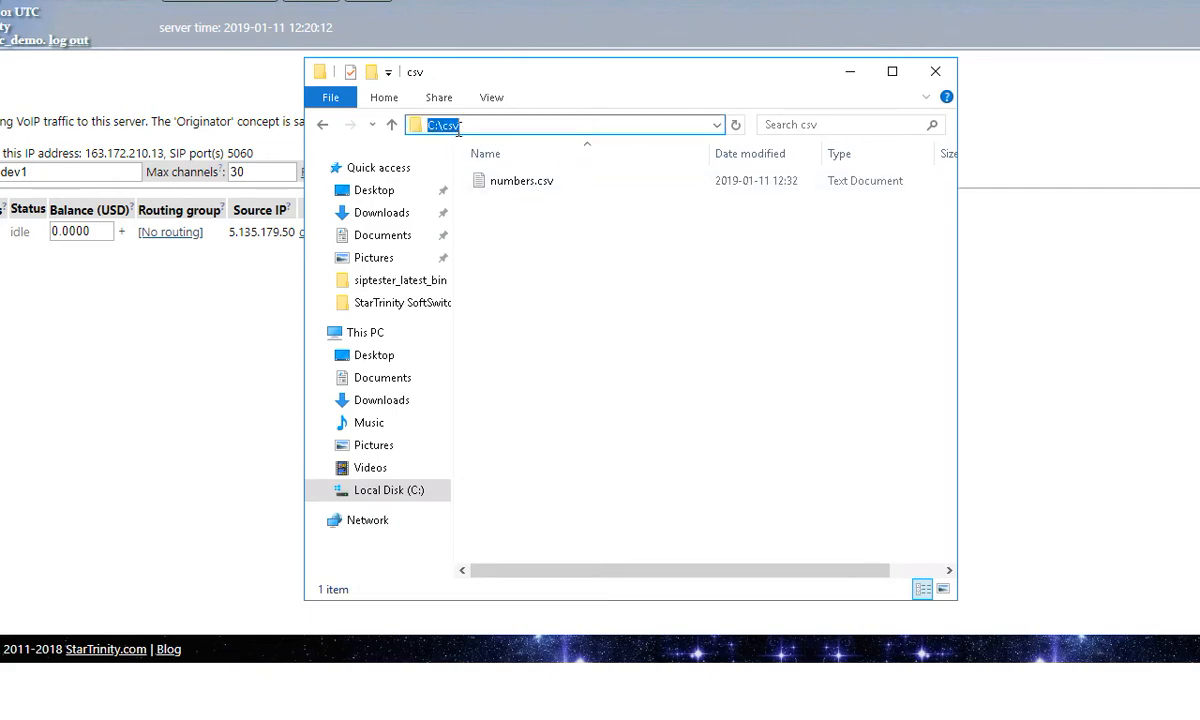
left_click(488, 185)
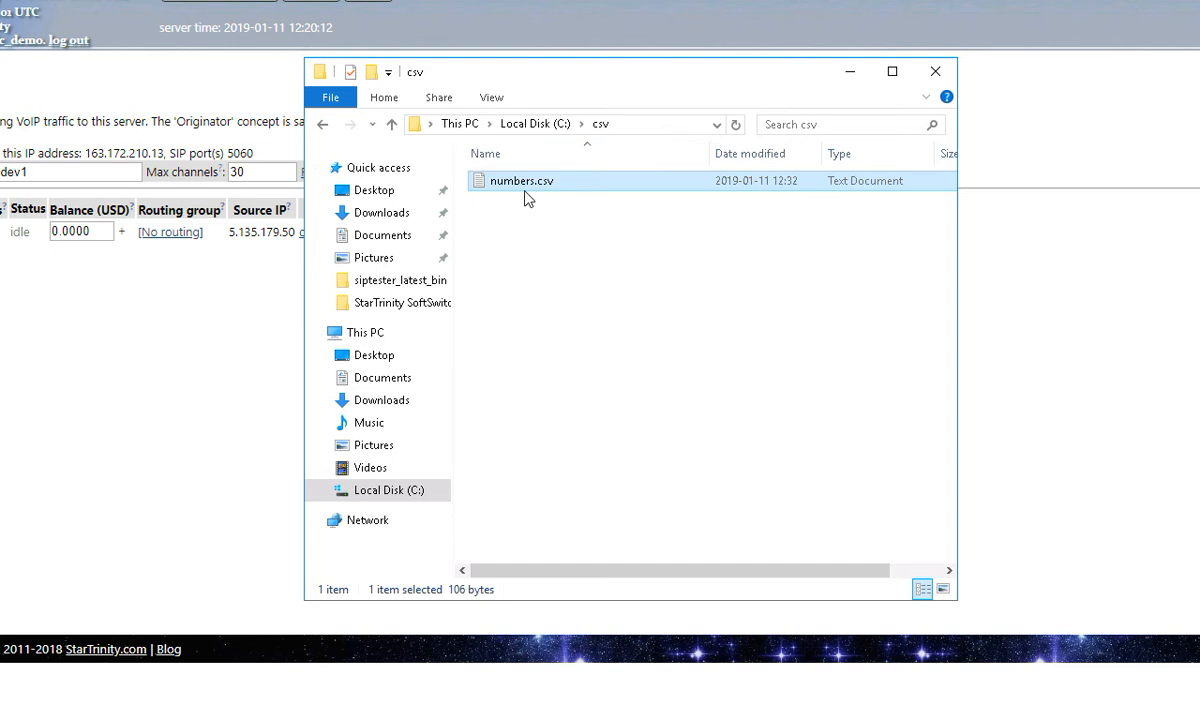
key("F2")
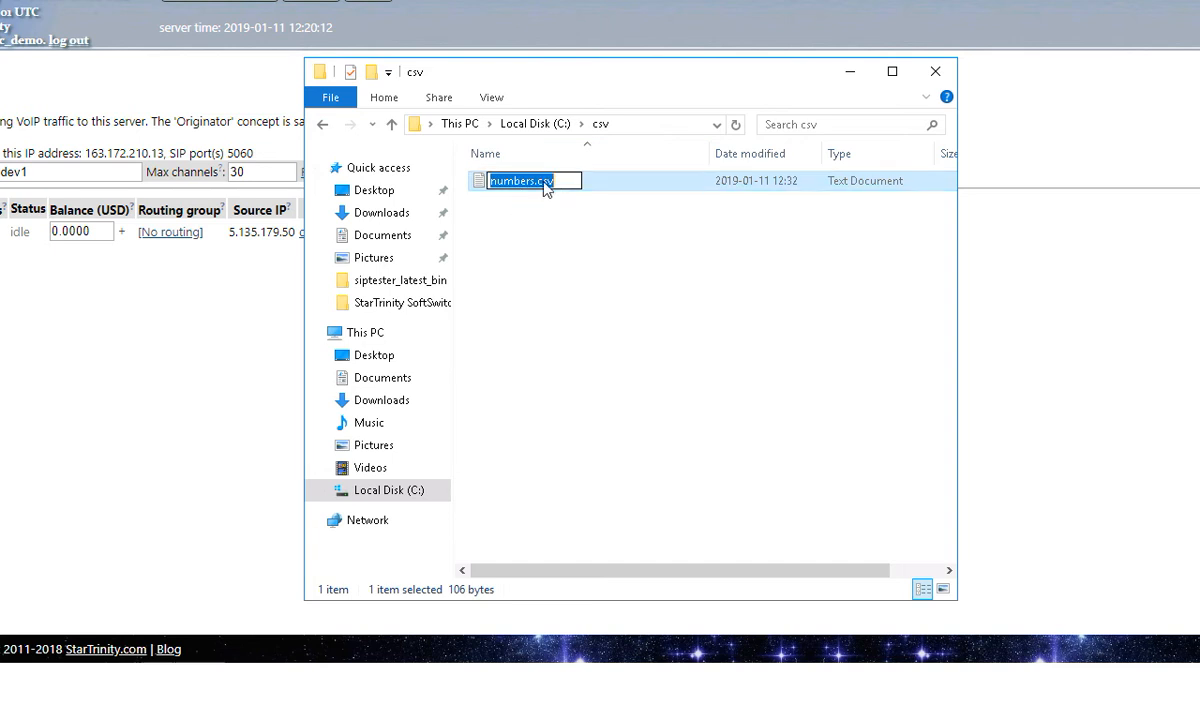
left_click_drag(532, 182, 547, 180)
left_click(571, 183)
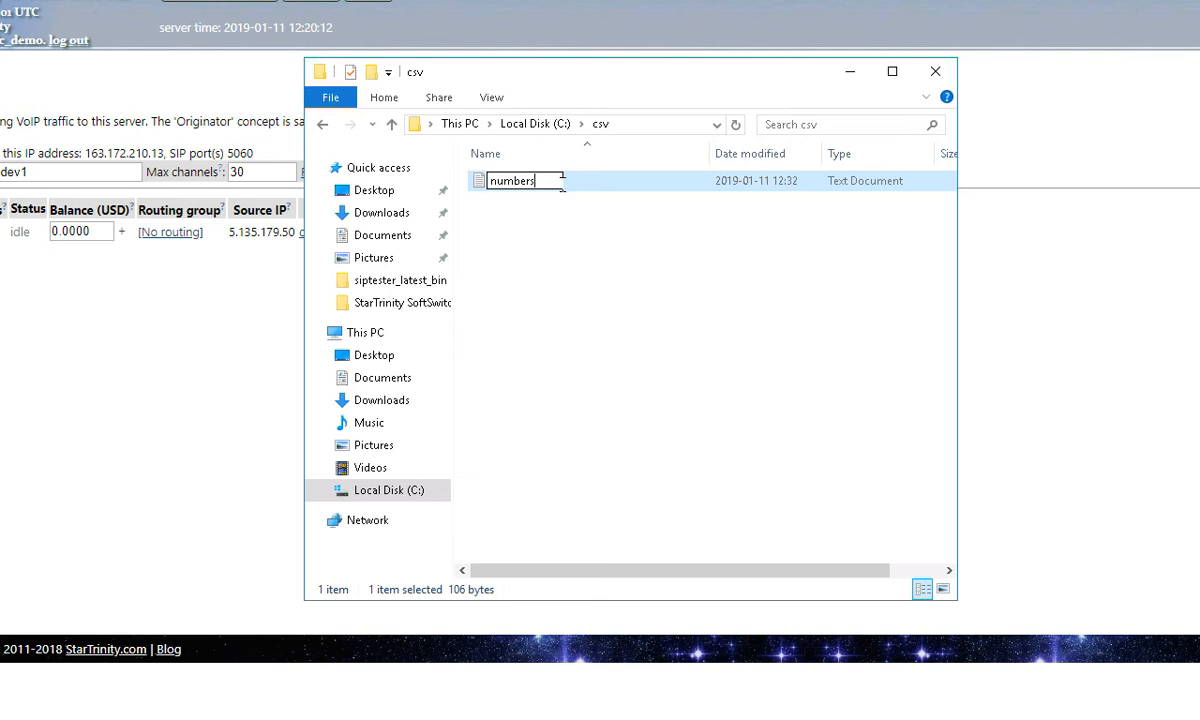
key("Return")
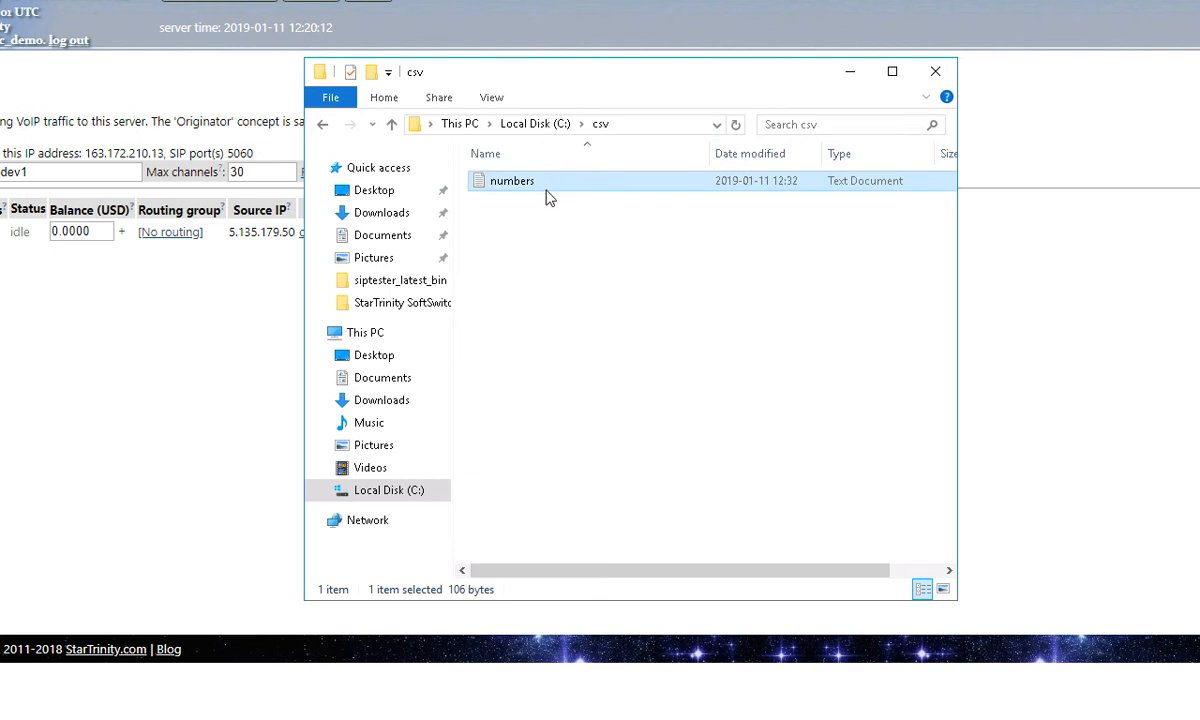
View the properties of the numbers file in C:\csv to check its real file extension, and return to the campaign details.
right_click(546, 188)
left_click(614, 479)
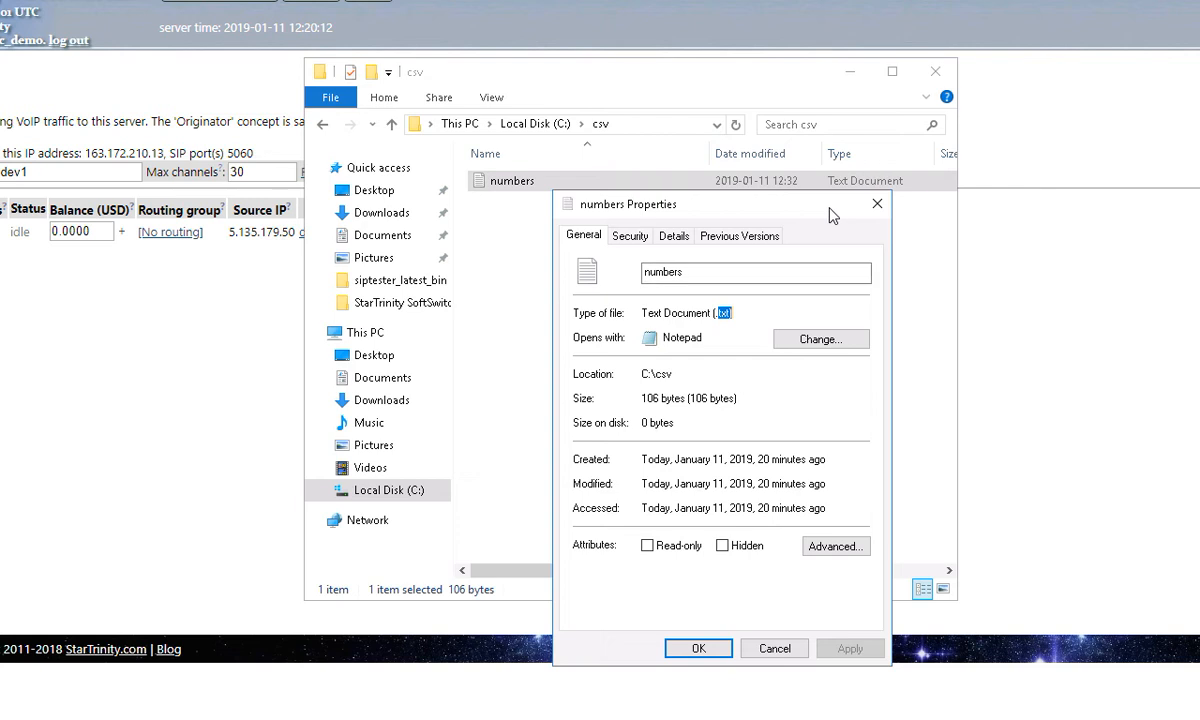
left_click(877, 203)
left_click(505, 240)
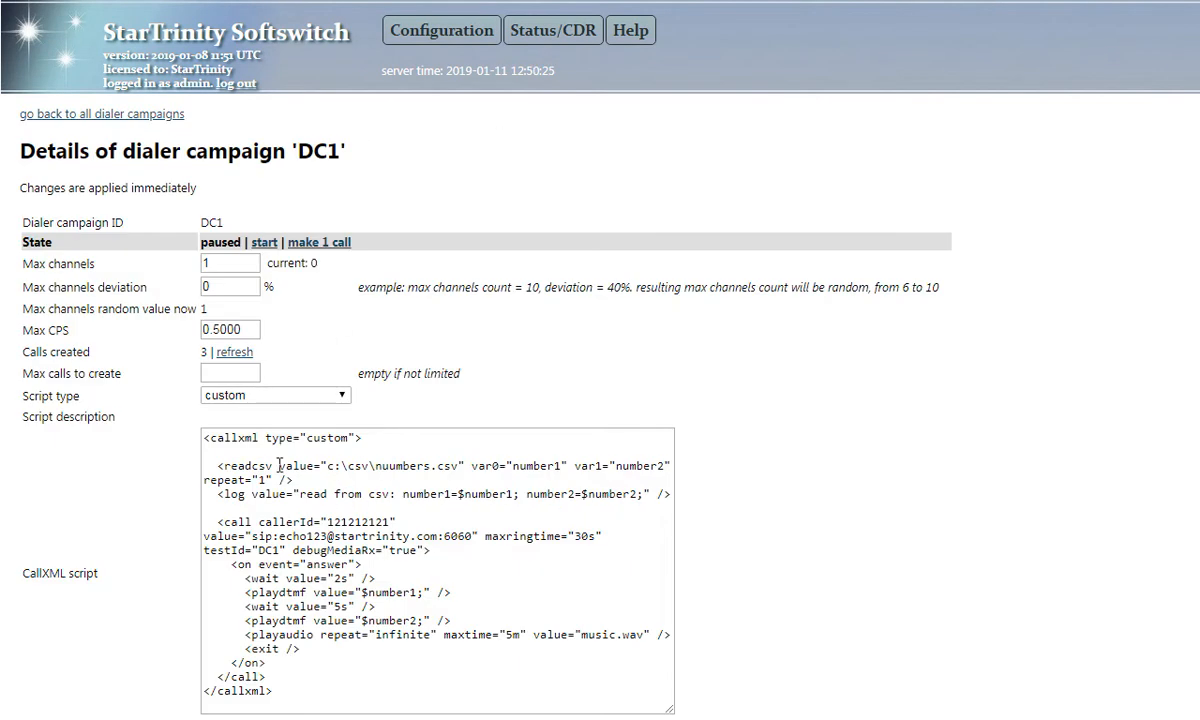
Change the file extension in the script's readcsv path to txt and save the CallXML script.
left_click_drag(437, 467, 459, 467)
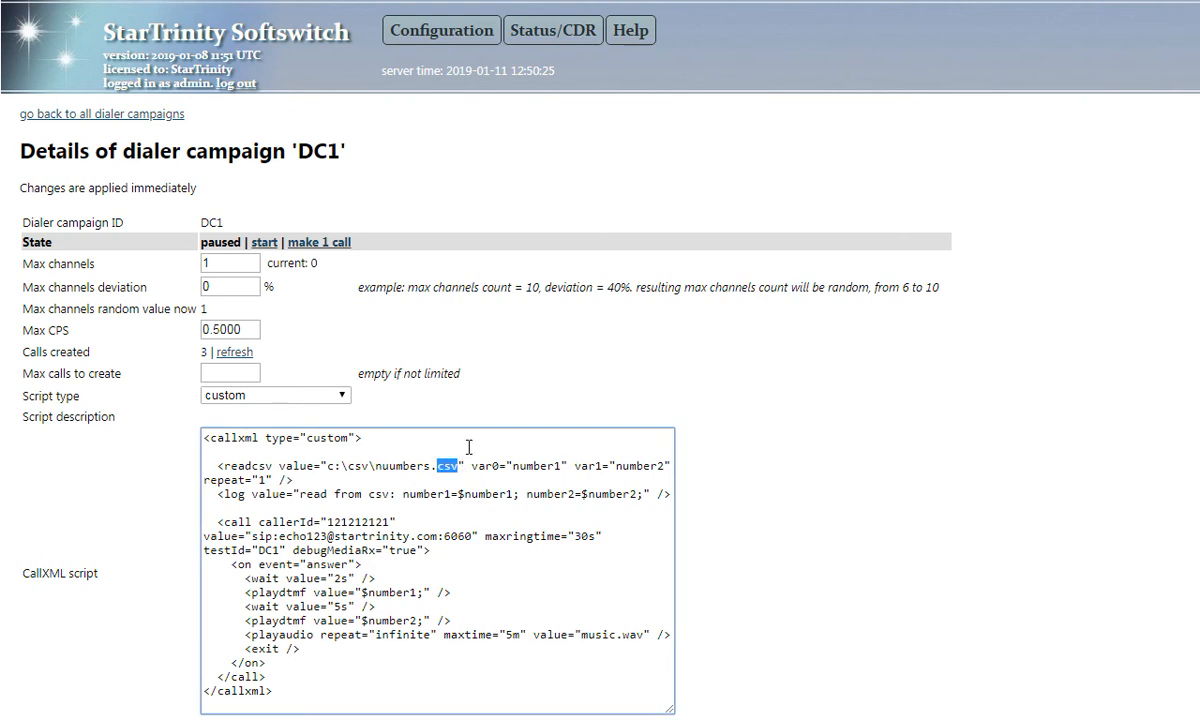
type("txt")
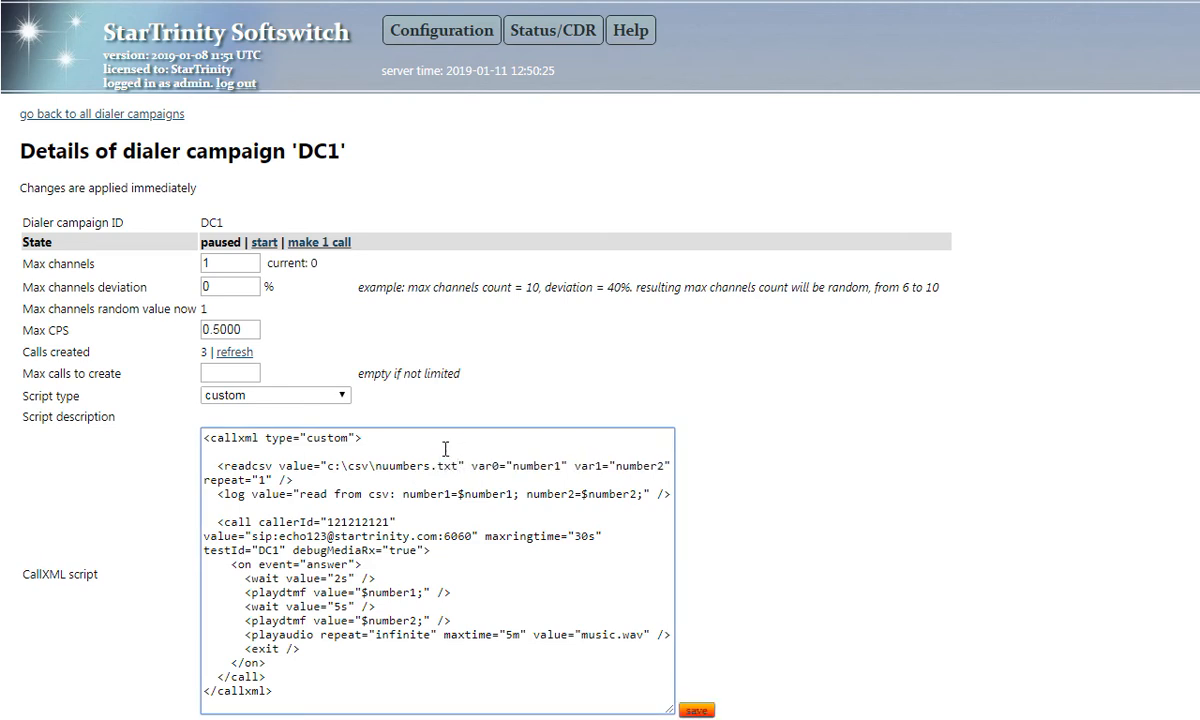
left_click(693, 711)
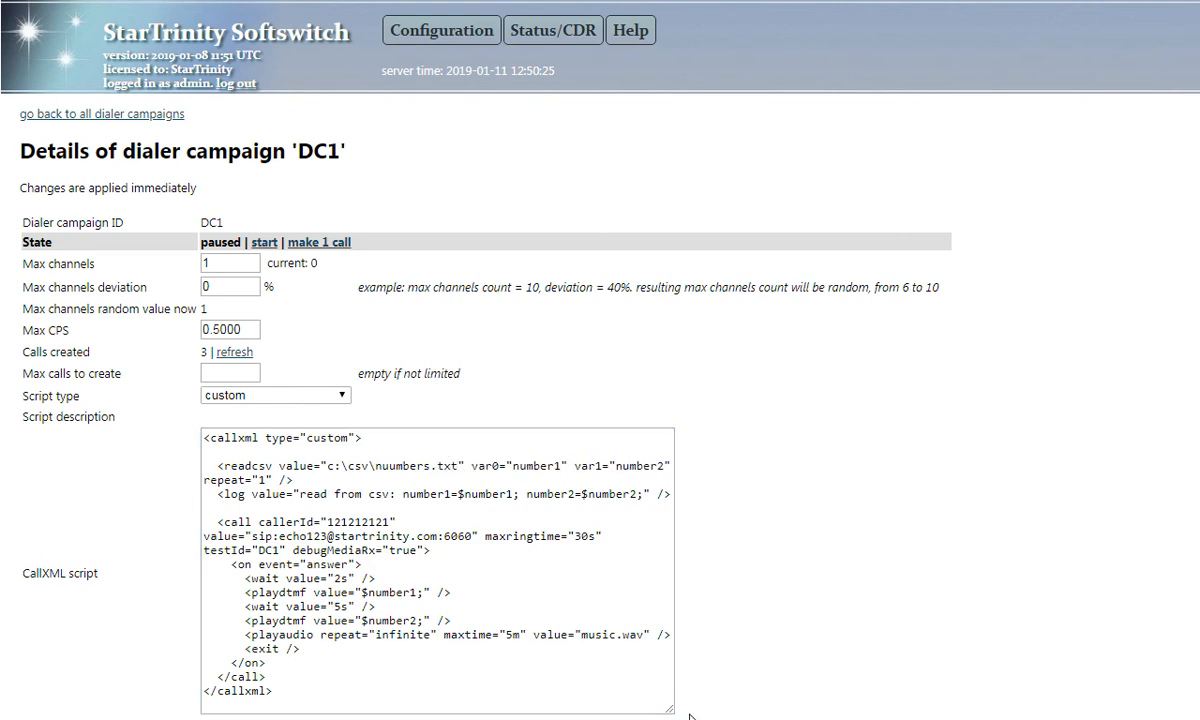
Make one test call from campaign DC1 and check the current calls list and the CallXML log.
left_click(306, 243)
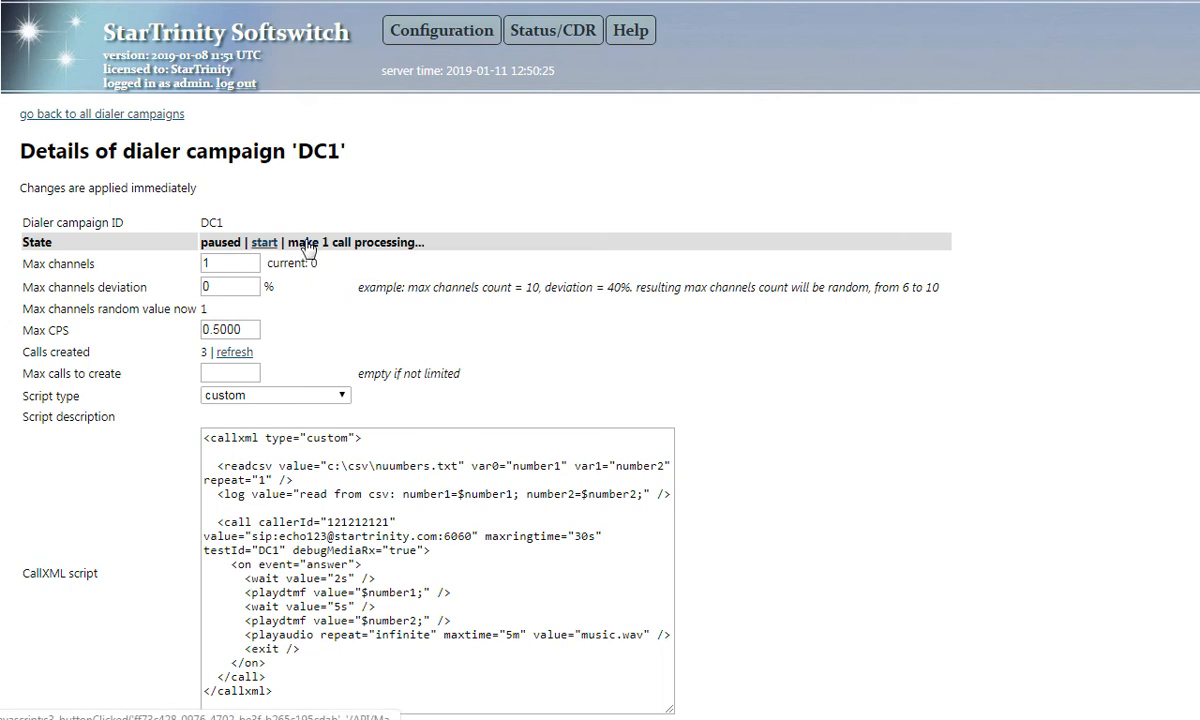
mouse_move(510, 41)
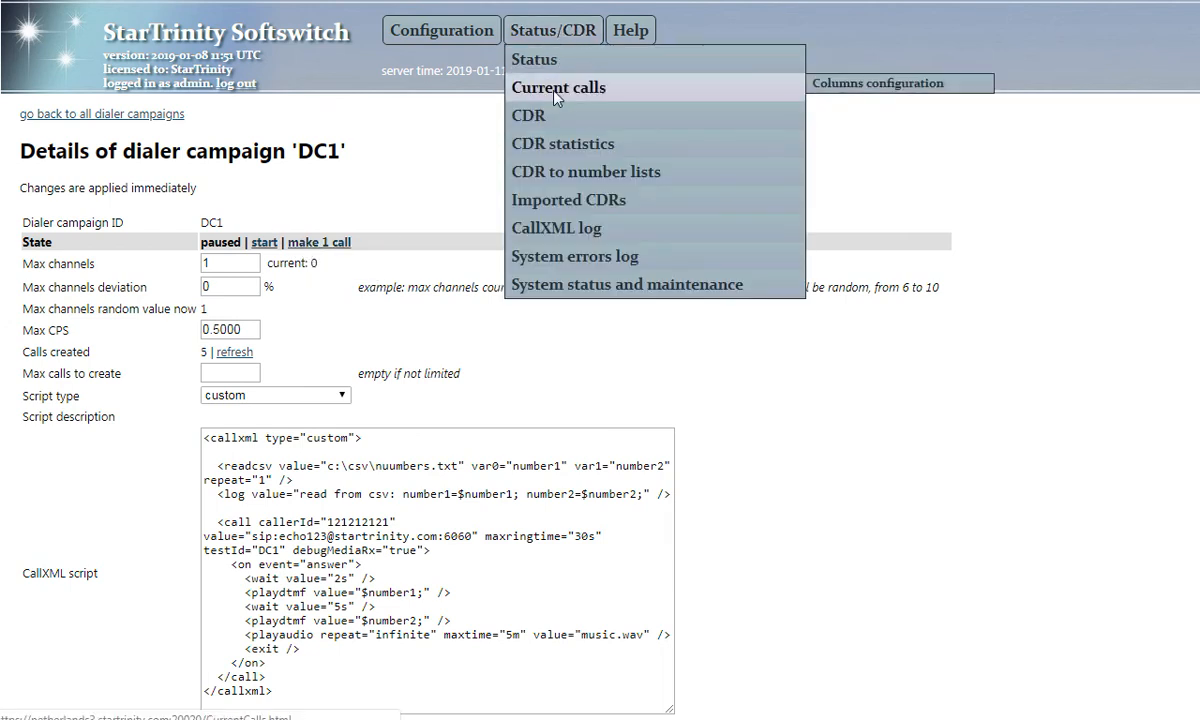
left_click(518, 84)
mouse_move(443, 28)
mouse_move(550, 35)
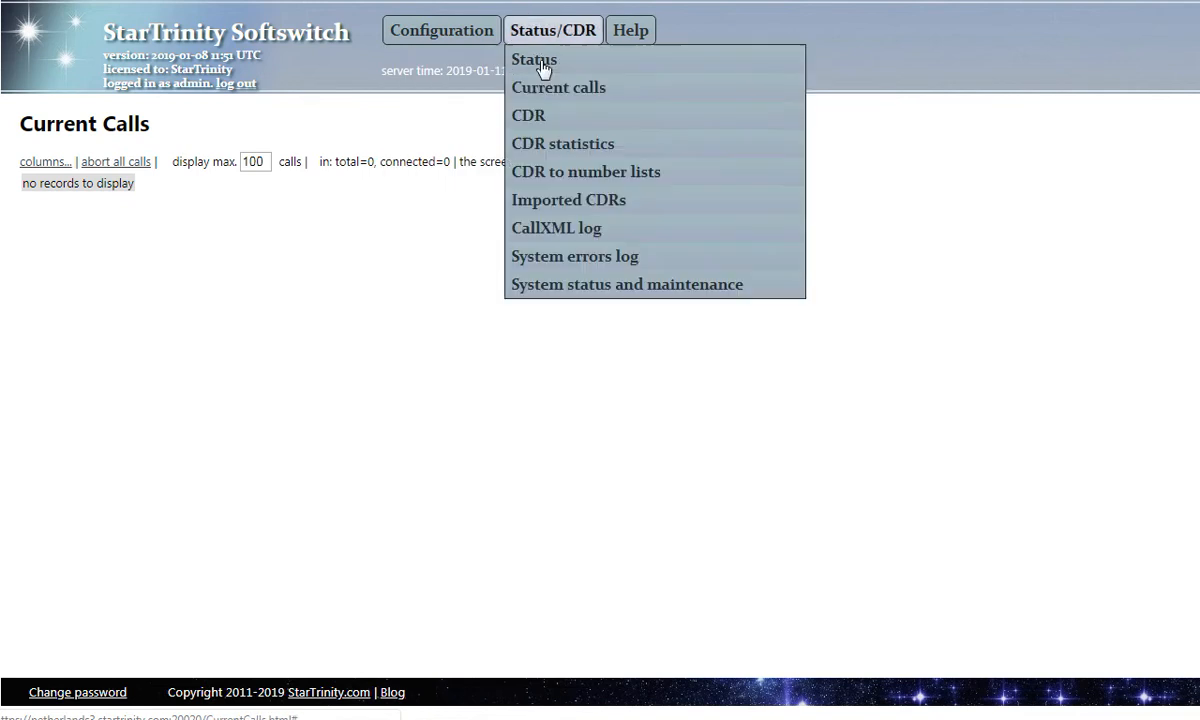
left_click(585, 230)
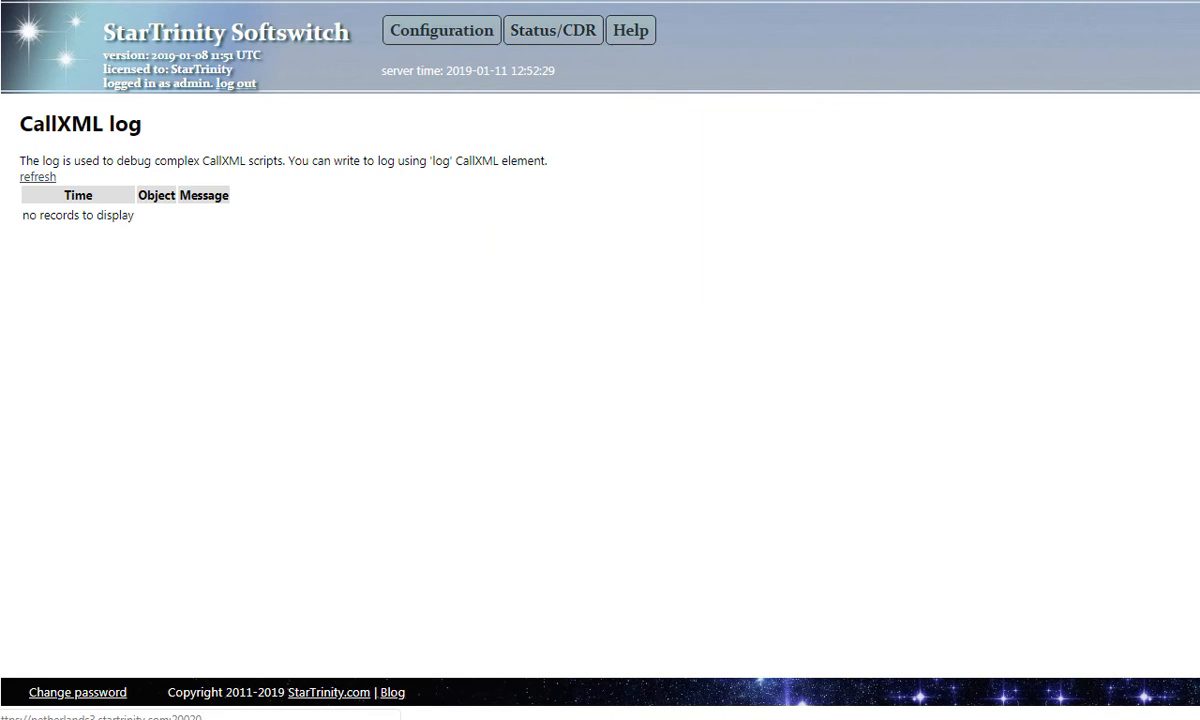
Reopen the DC1 campaign details, correct the misspelled readcsv path to c:\csv\numbers.txt and save the script.
mouse_move(420, 32)
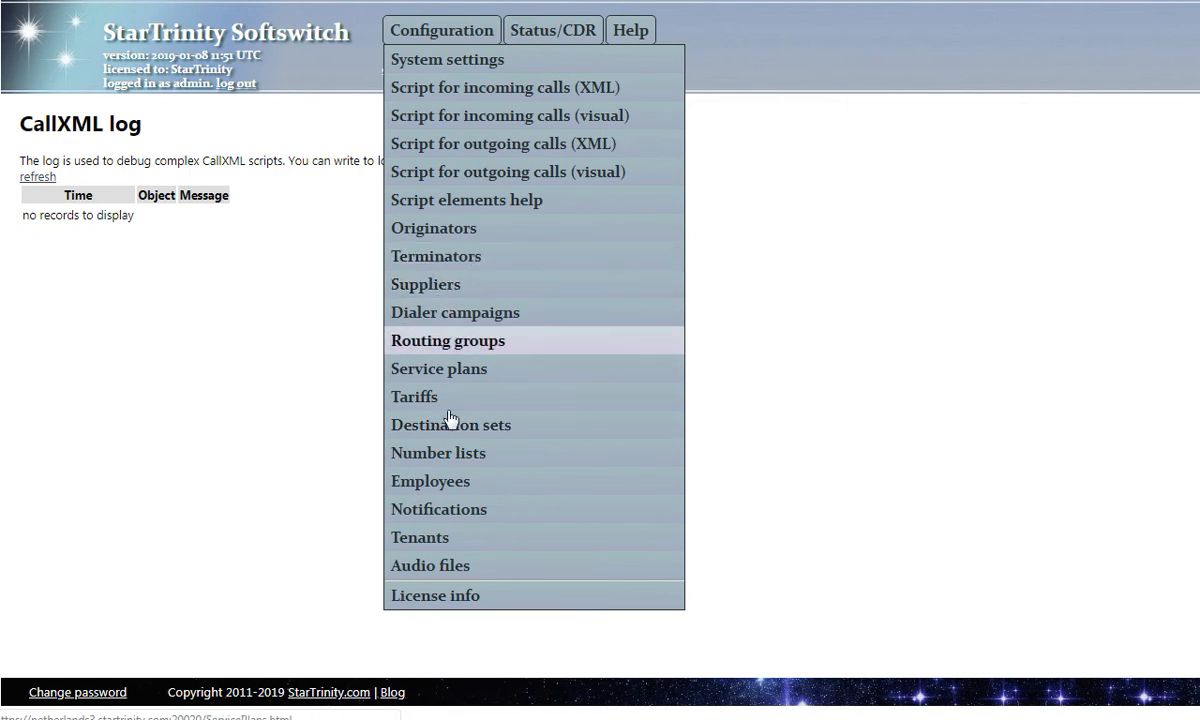
left_click(549, 147)
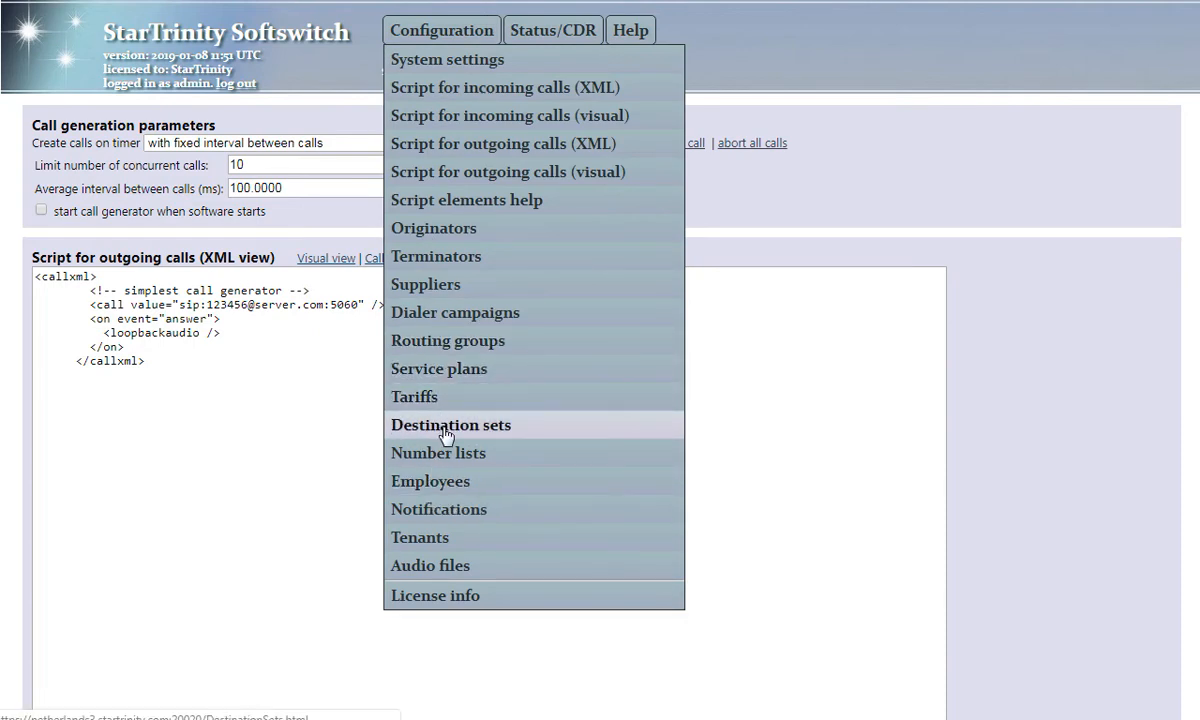
left_click(420, 306)
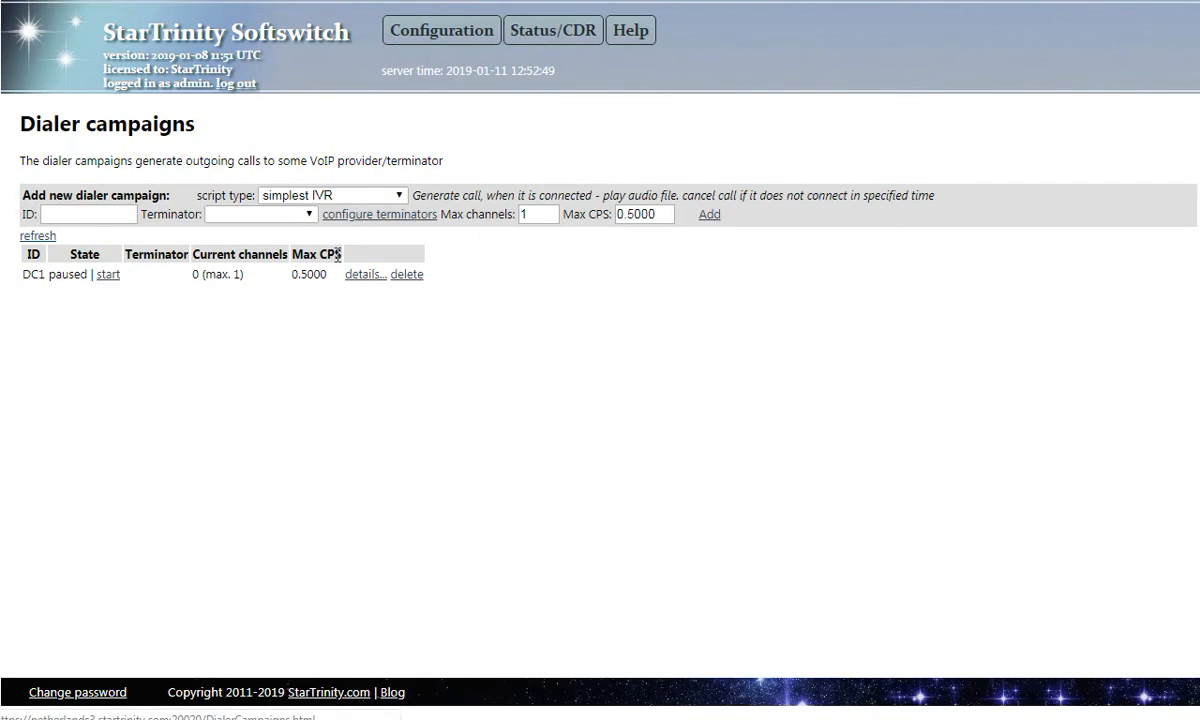
left_click(360, 275)
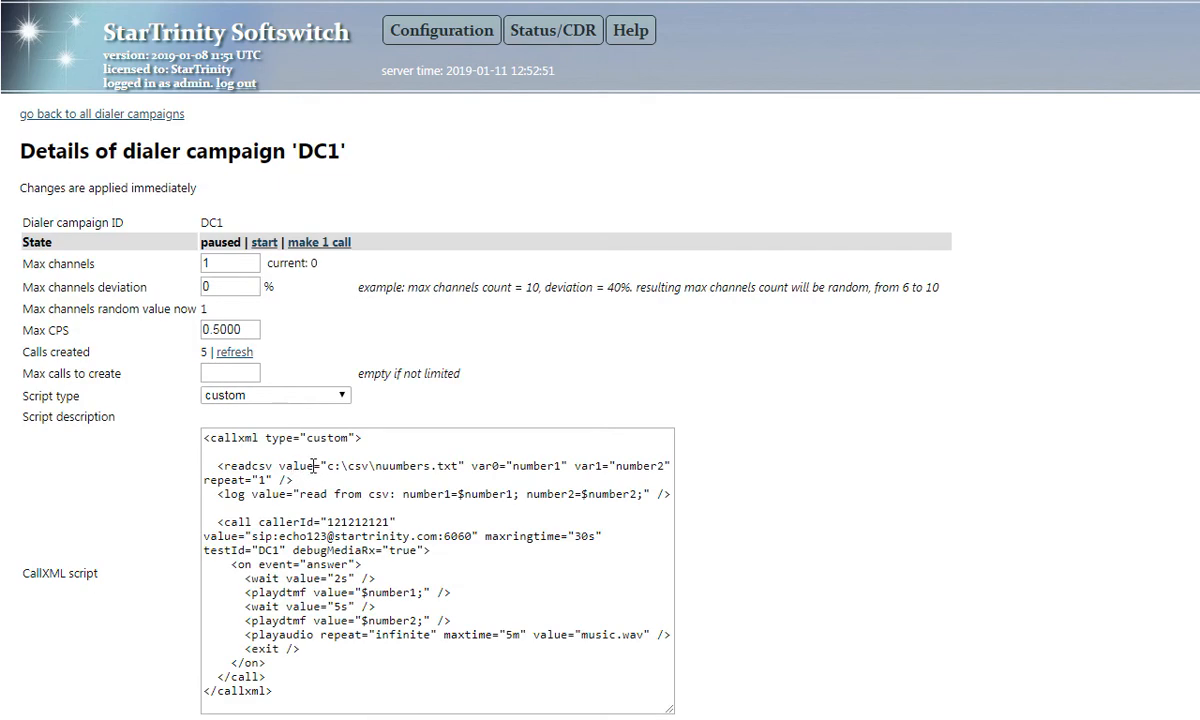
left_click(385, 468)
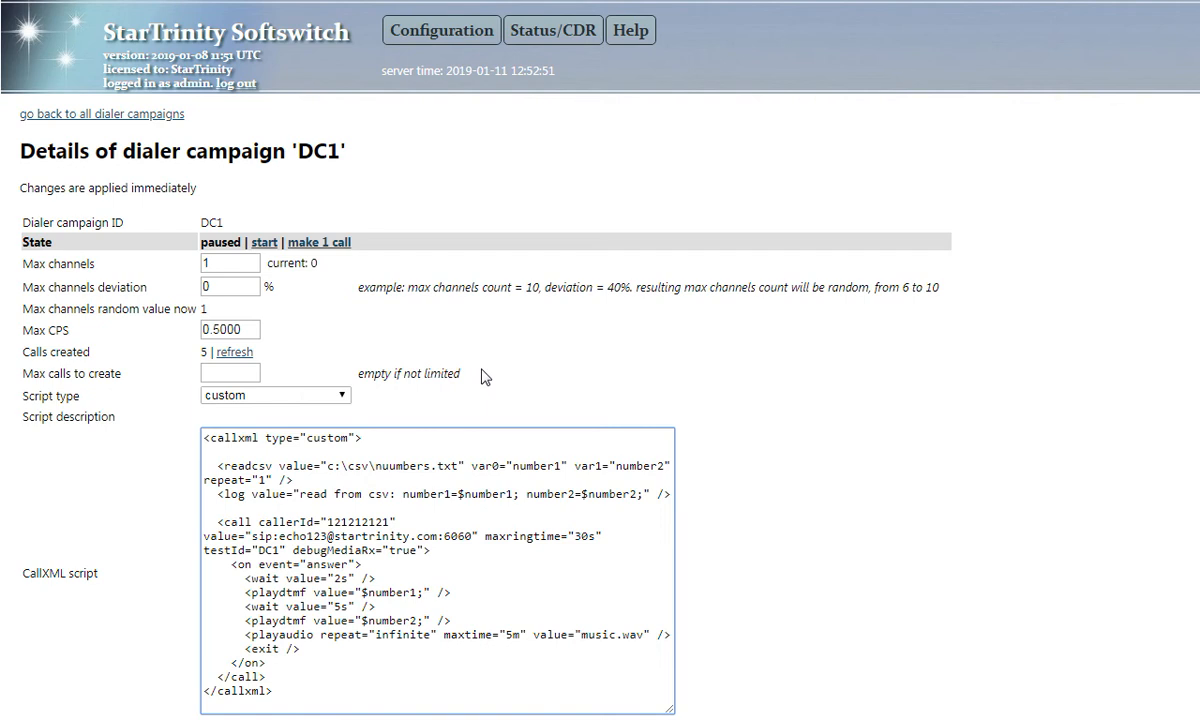
key("BackSpace")
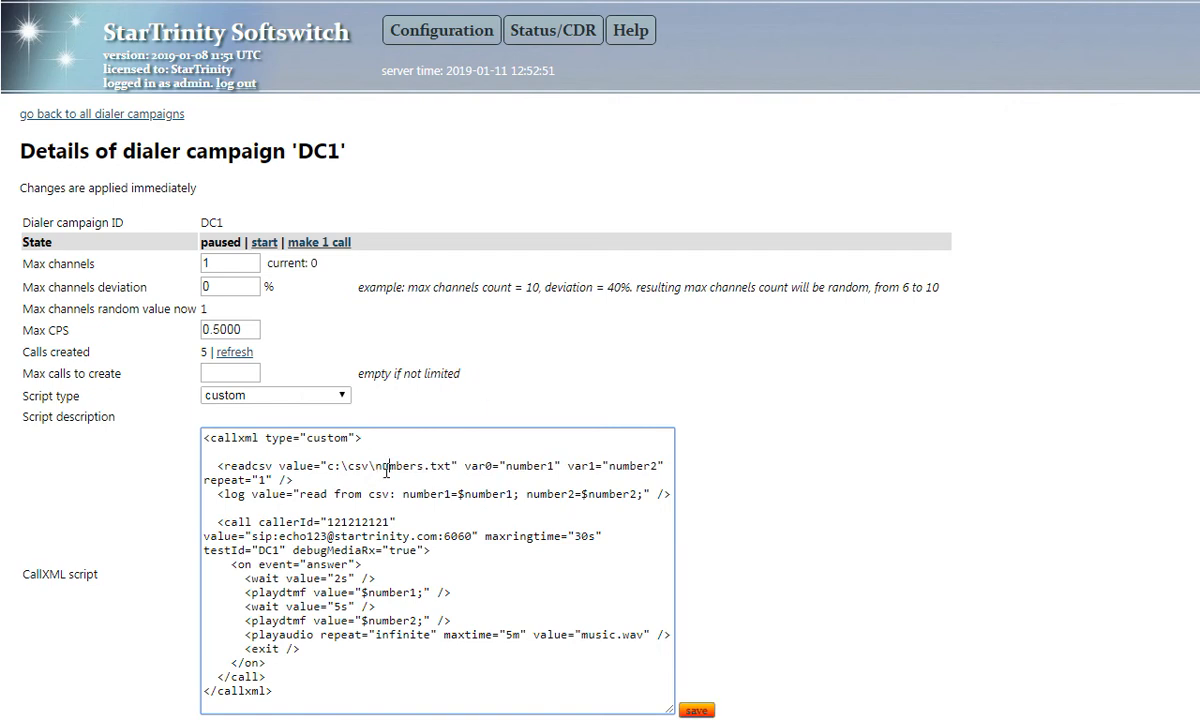
left_click(698, 710)
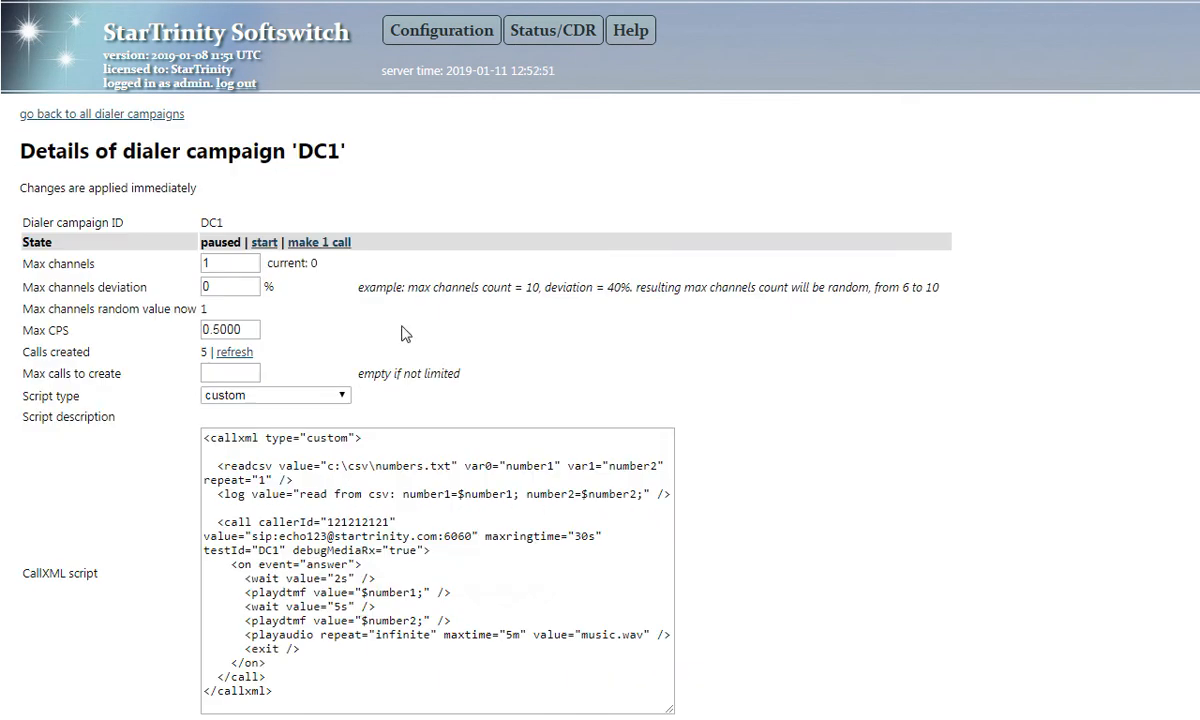
Make one more call from DC1, refresh the system errors log and examine the file path in the newest exception.
left_click(302, 243)
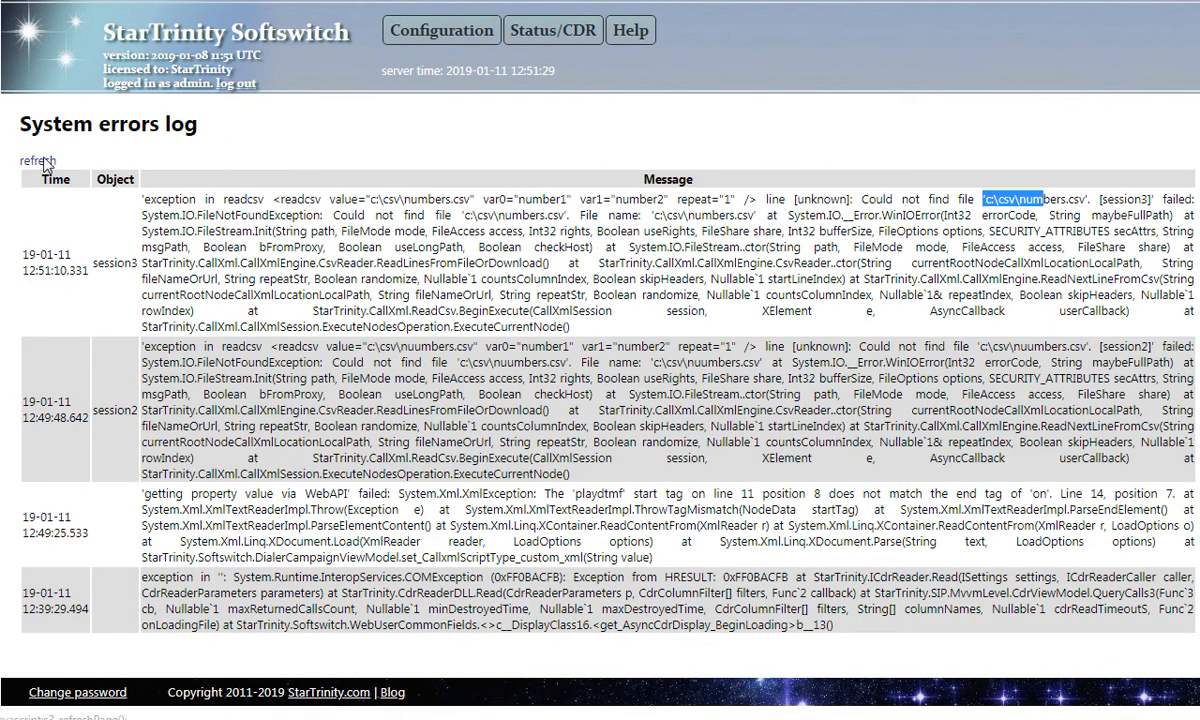
left_click(40, 161)
left_click_drag(393, 199, 443, 199)
Check the active call's duration on the status page and the numbers read from the file in the CallXML log.
left_click(507, 32)
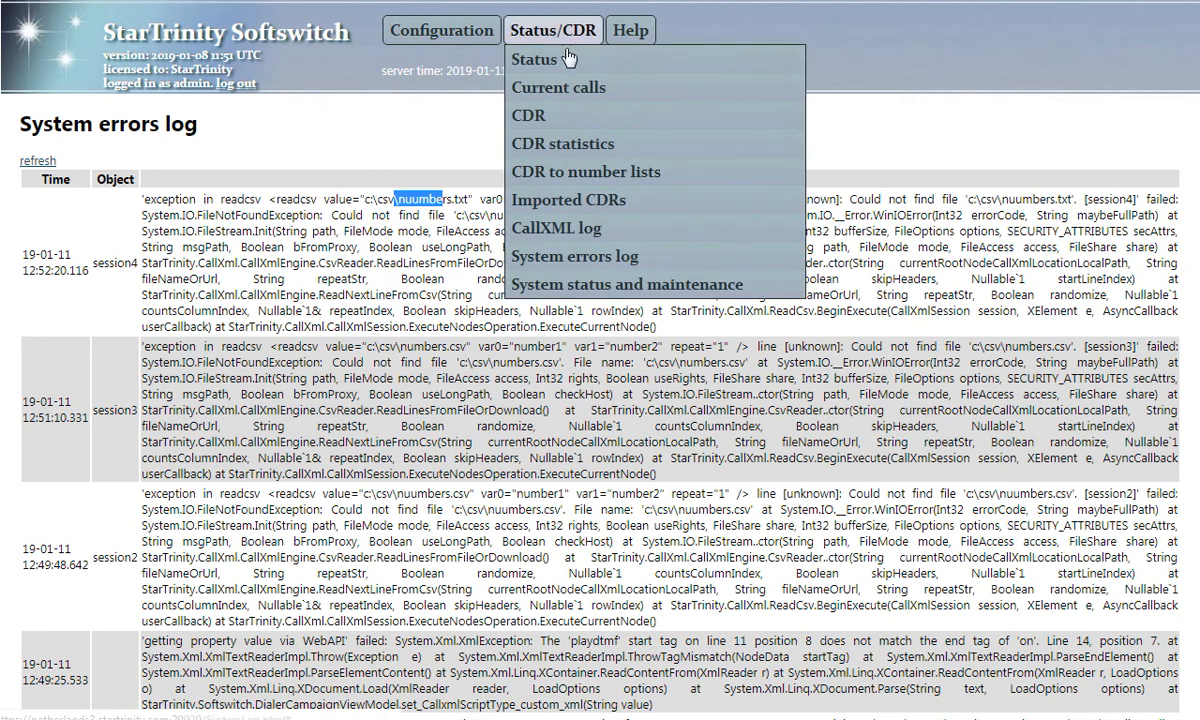
left_click(566, 62)
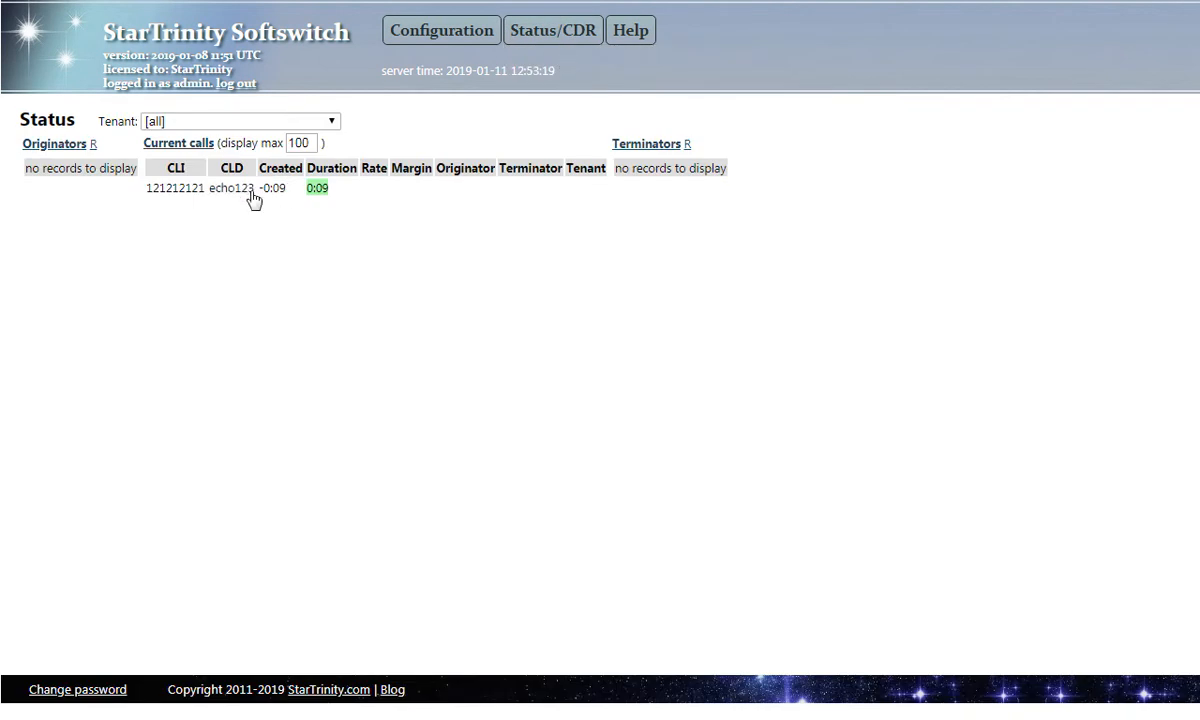
left_click_drag(264, 190, 338, 194)
left_click(553, 30)
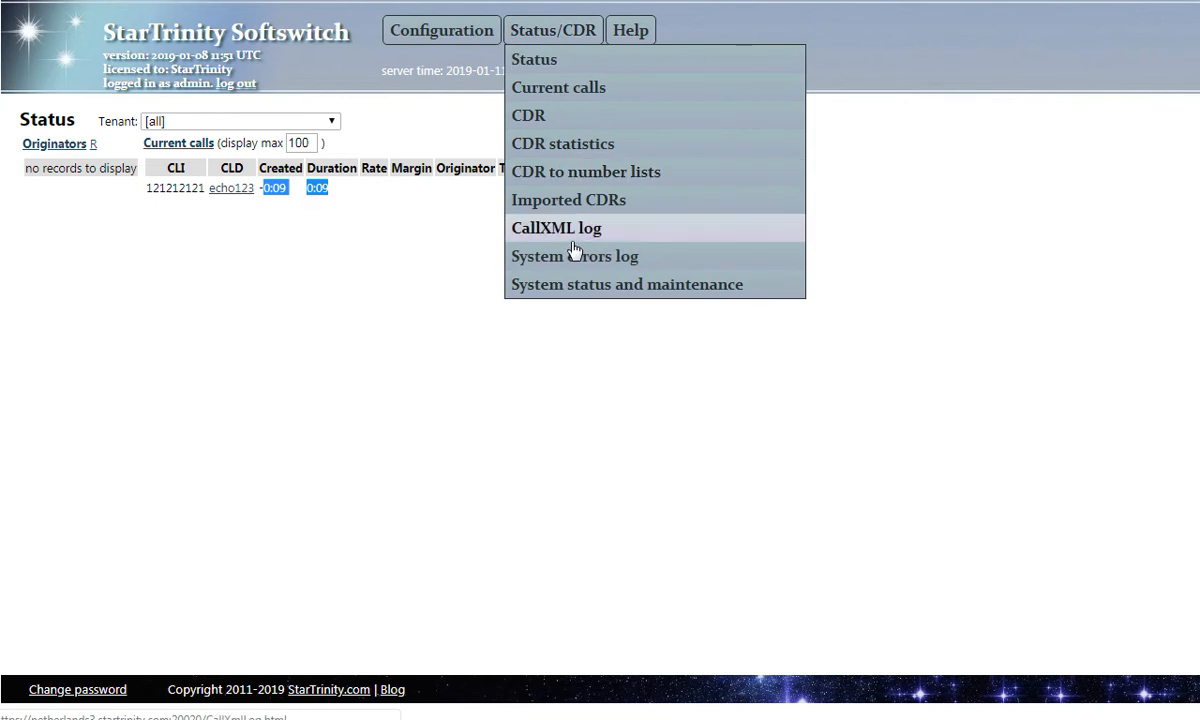
left_click(536, 226)
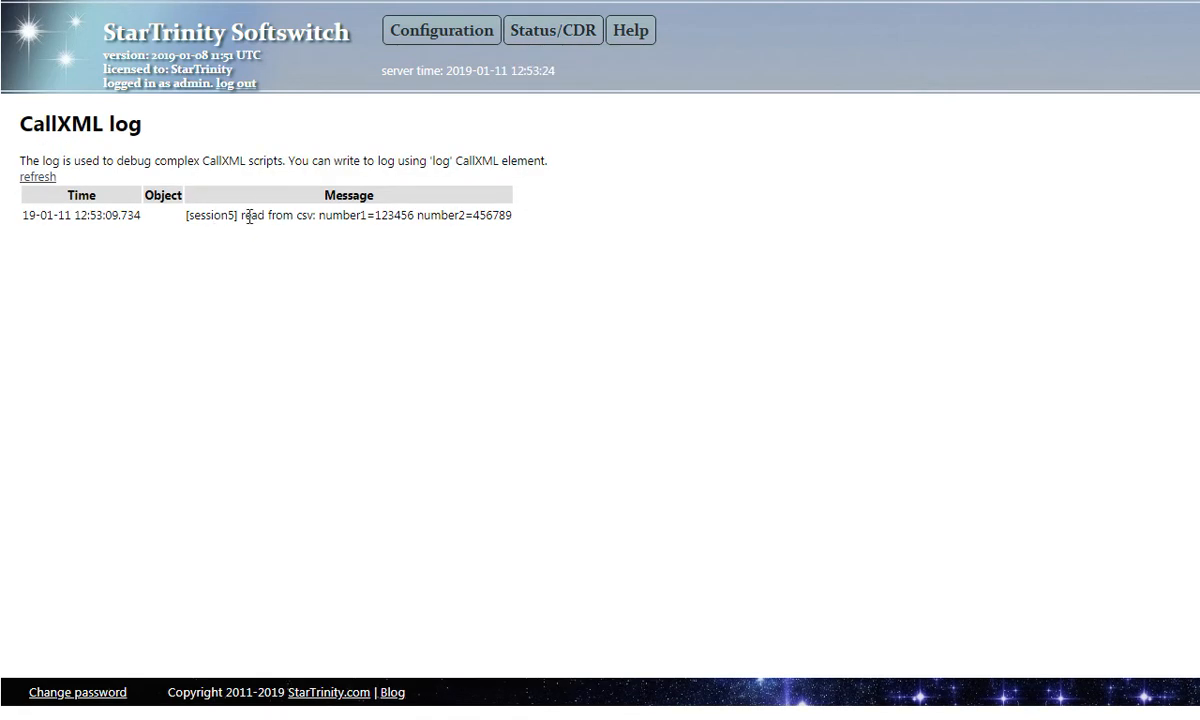
left_click_drag(258, 217, 509, 212)
left_click(497, 231)
Reopen the DC1 campaign details, start the campaign and refresh its count of created calls.
mouse_move(400, 38)
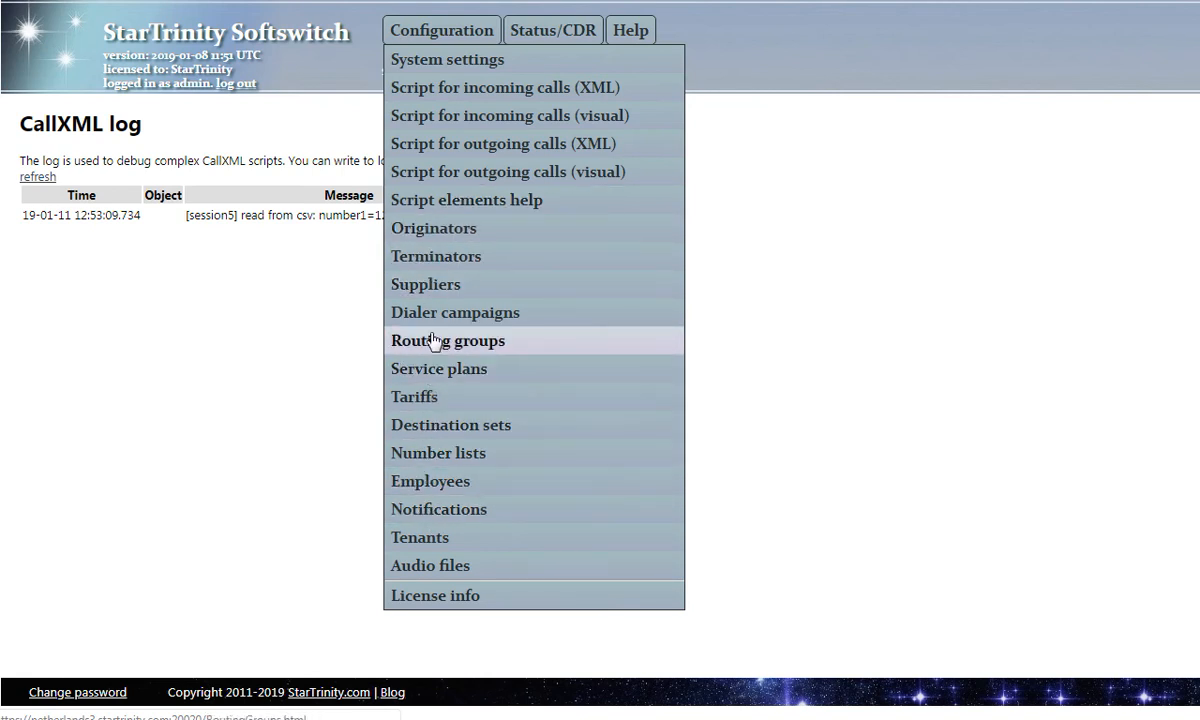
left_click(423, 302)
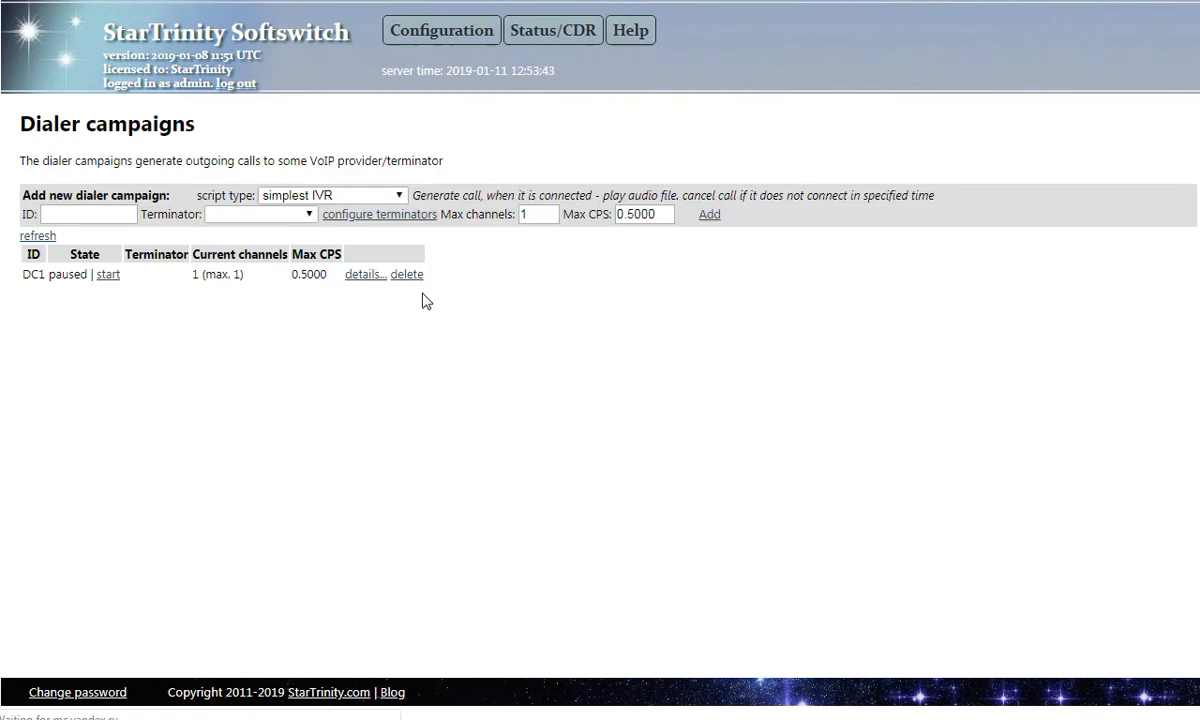
left_click(365, 277)
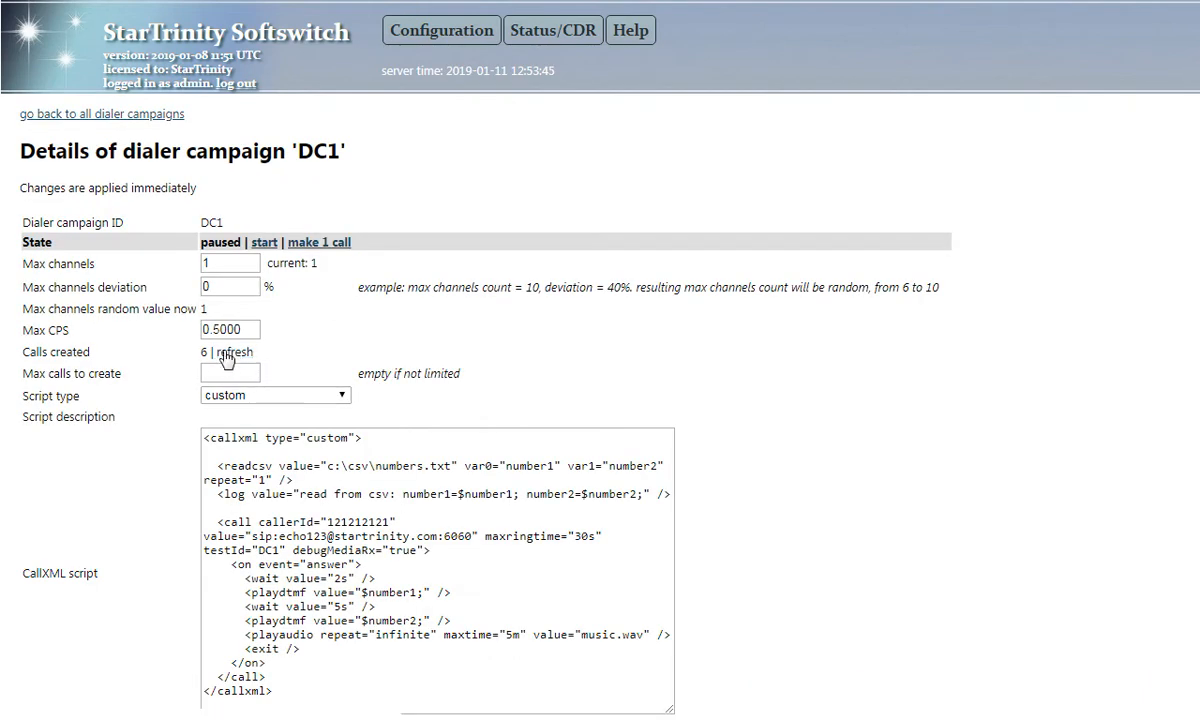
left_click(265, 244)
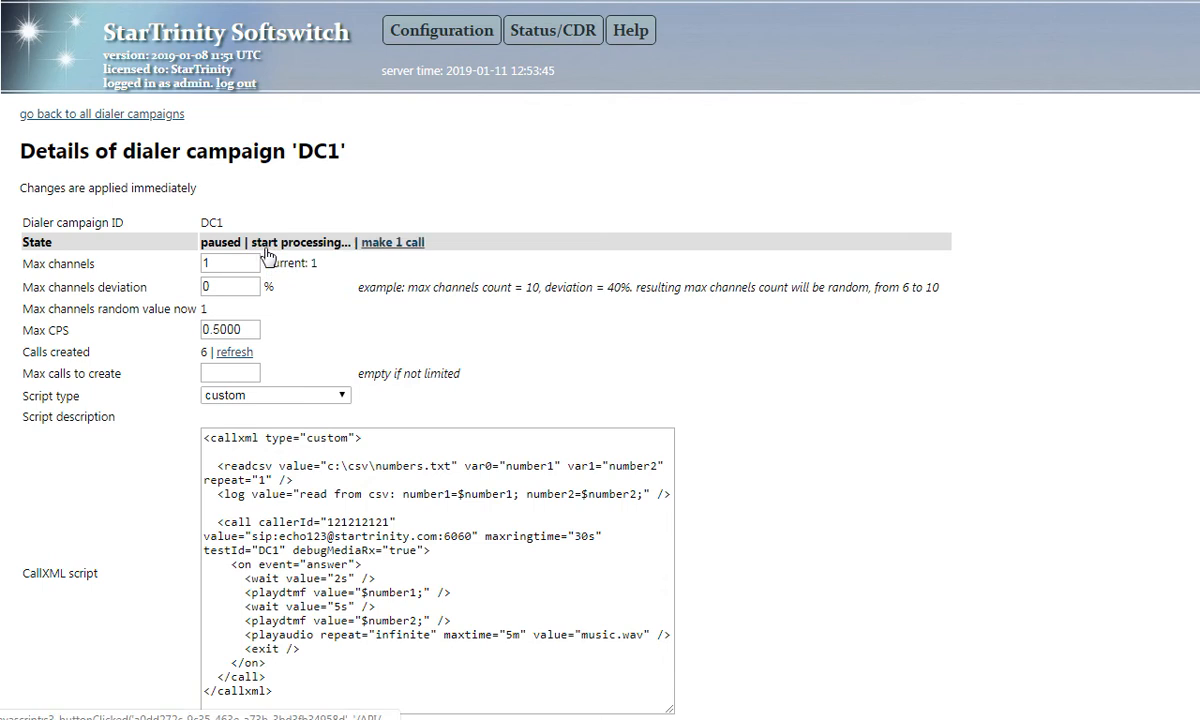
left_click_drag(254, 236, 277, 243)
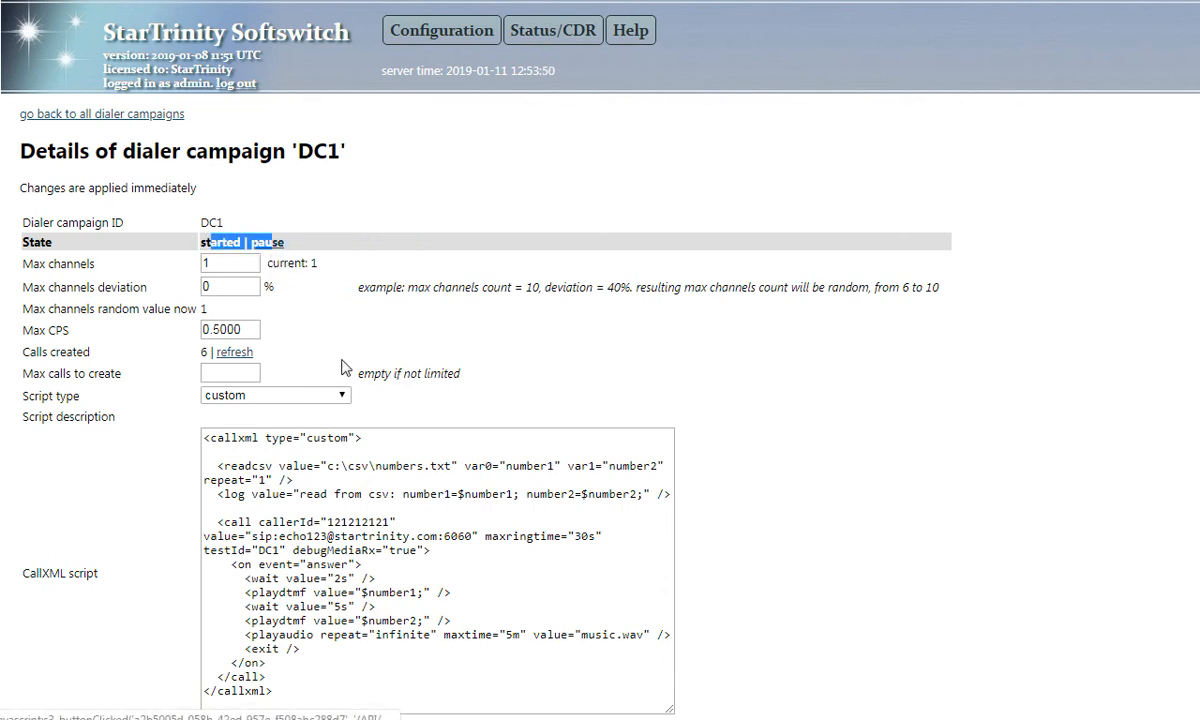
left_click(349, 345)
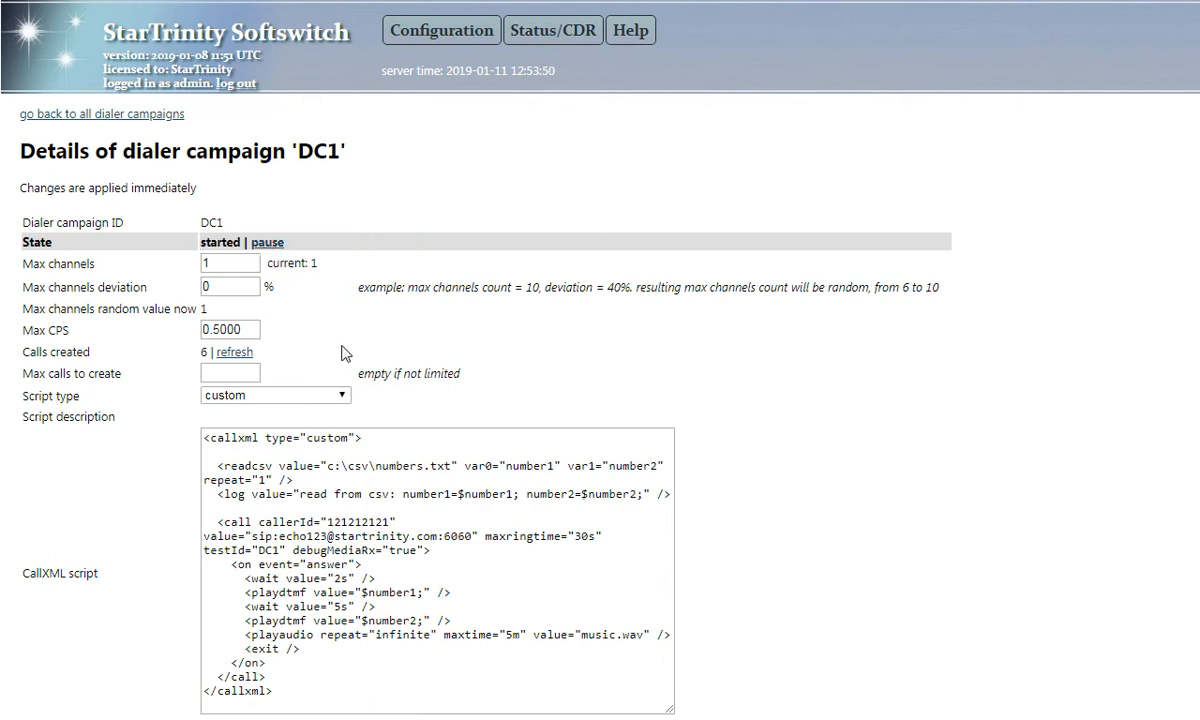
left_click(238, 356)
left_click(240, 356)
Open the details of the active echo123 call from the status page, abort the call and reload the details page.
mouse_move(553, 32)
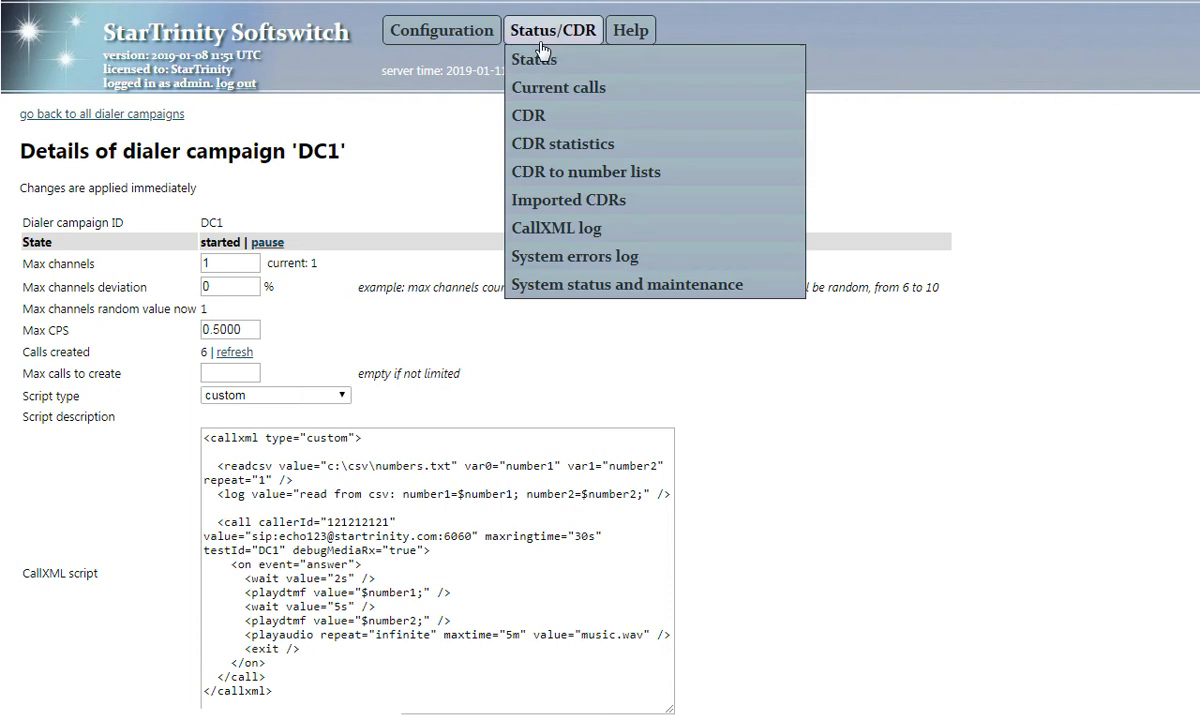
left_click(553, 72)
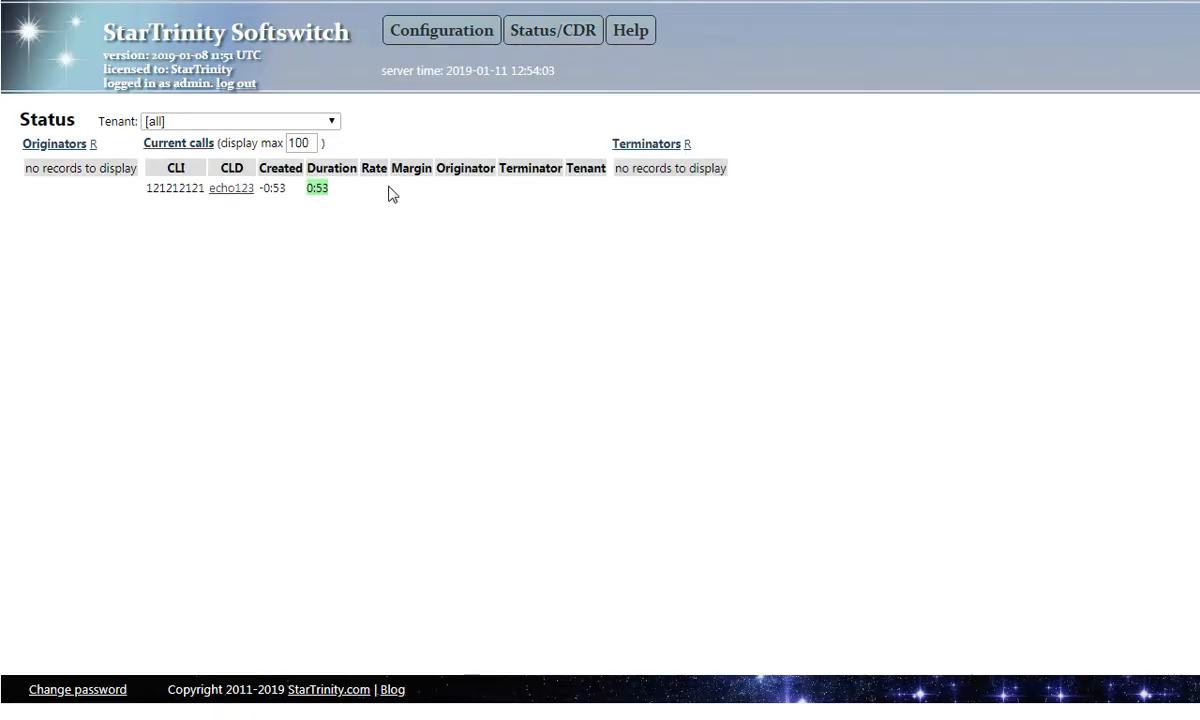
left_click(230, 192)
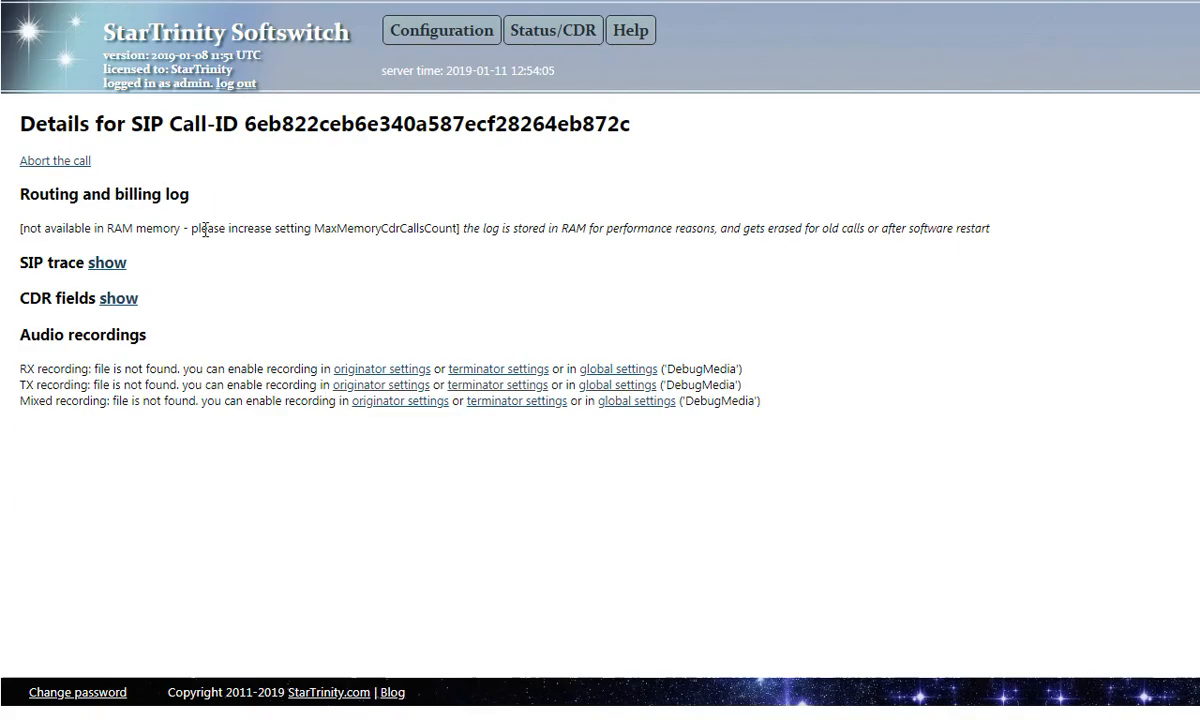
left_click_drag(93, 160, 34, 160)
left_click(86, 204)
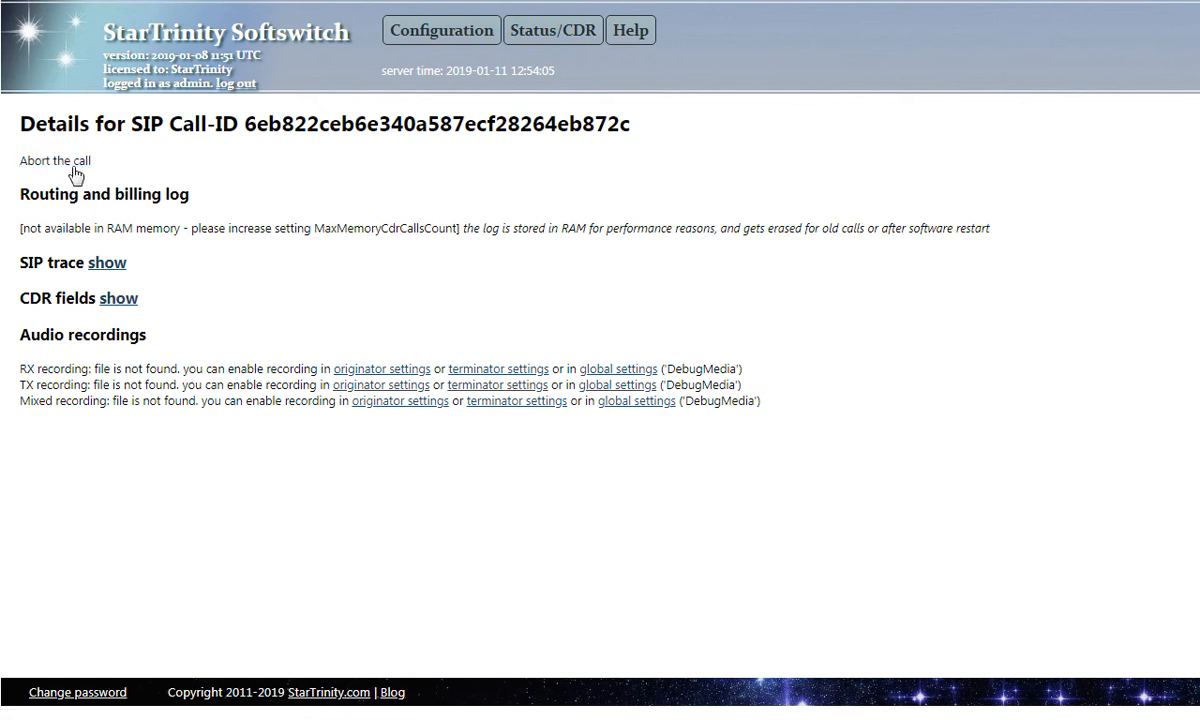
left_click(75, 162)
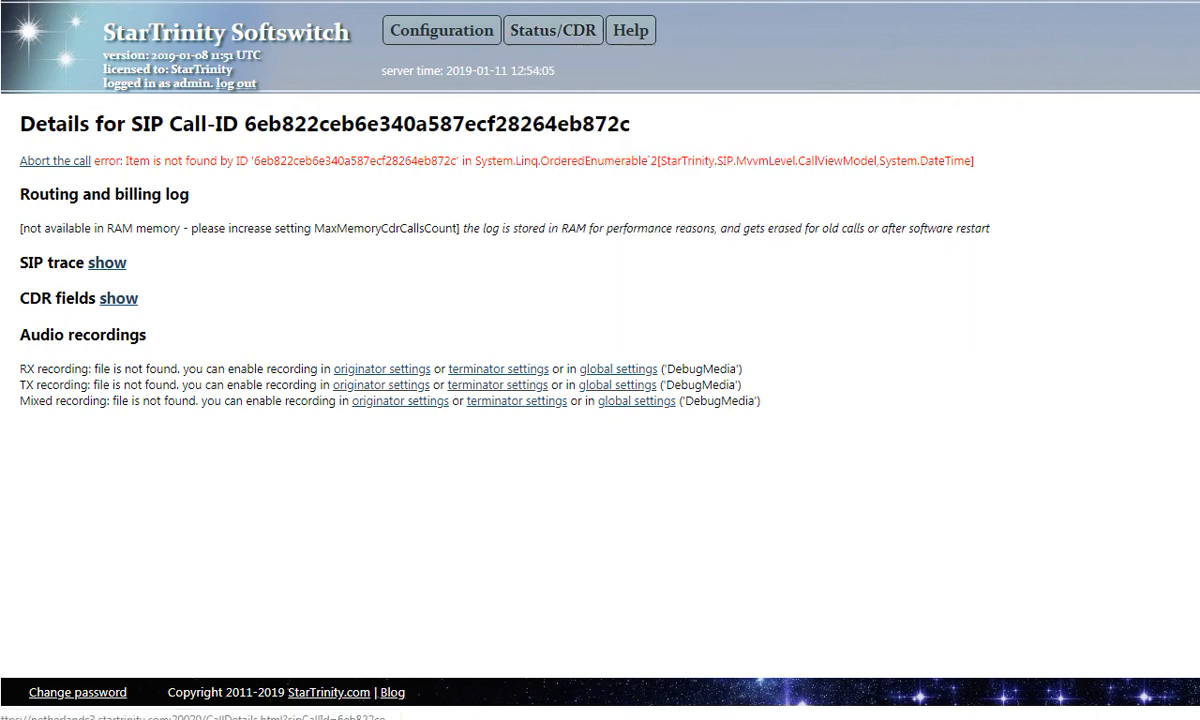
key("F5")
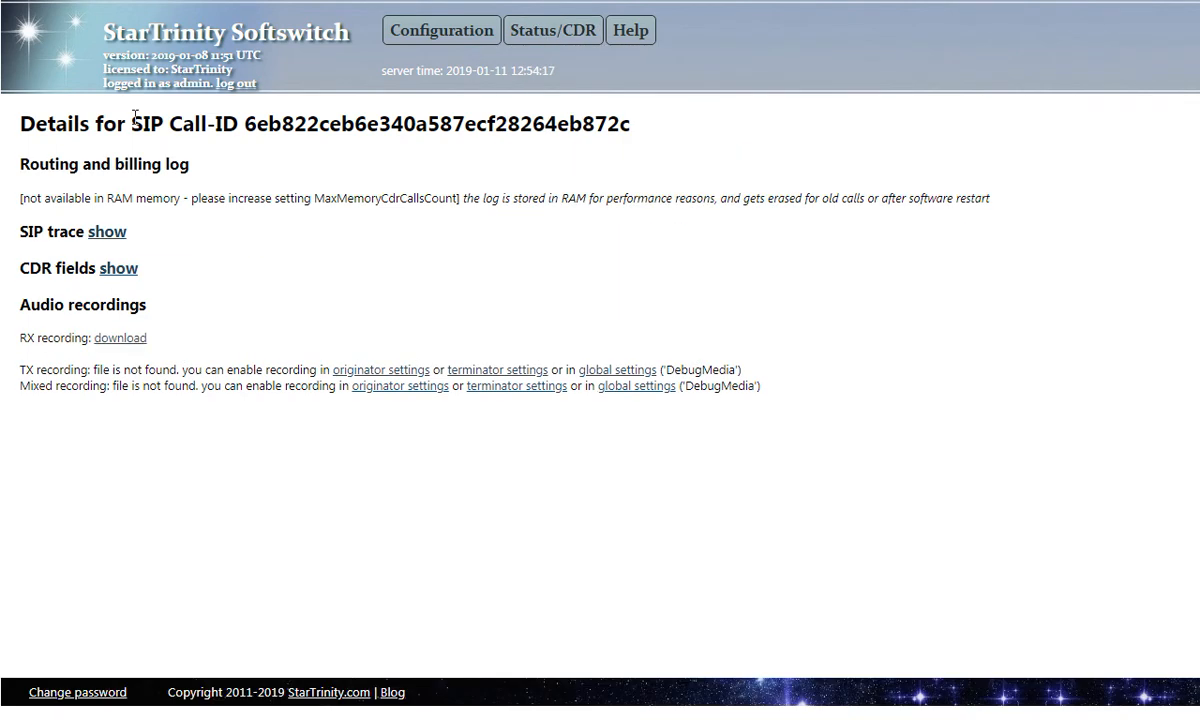
Check the active call on the status page and abort the echo123 call from the list of current calls.
mouse_move(540, 40)
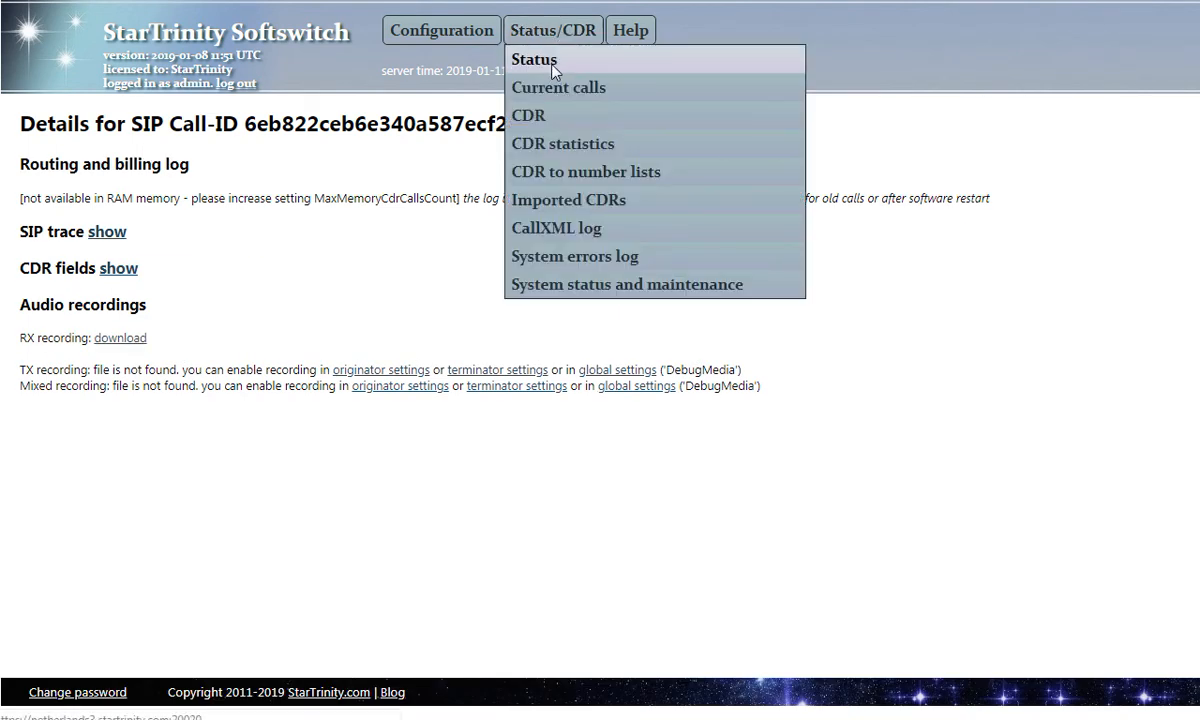
left_click(520, 58)
mouse_move(550, 30)
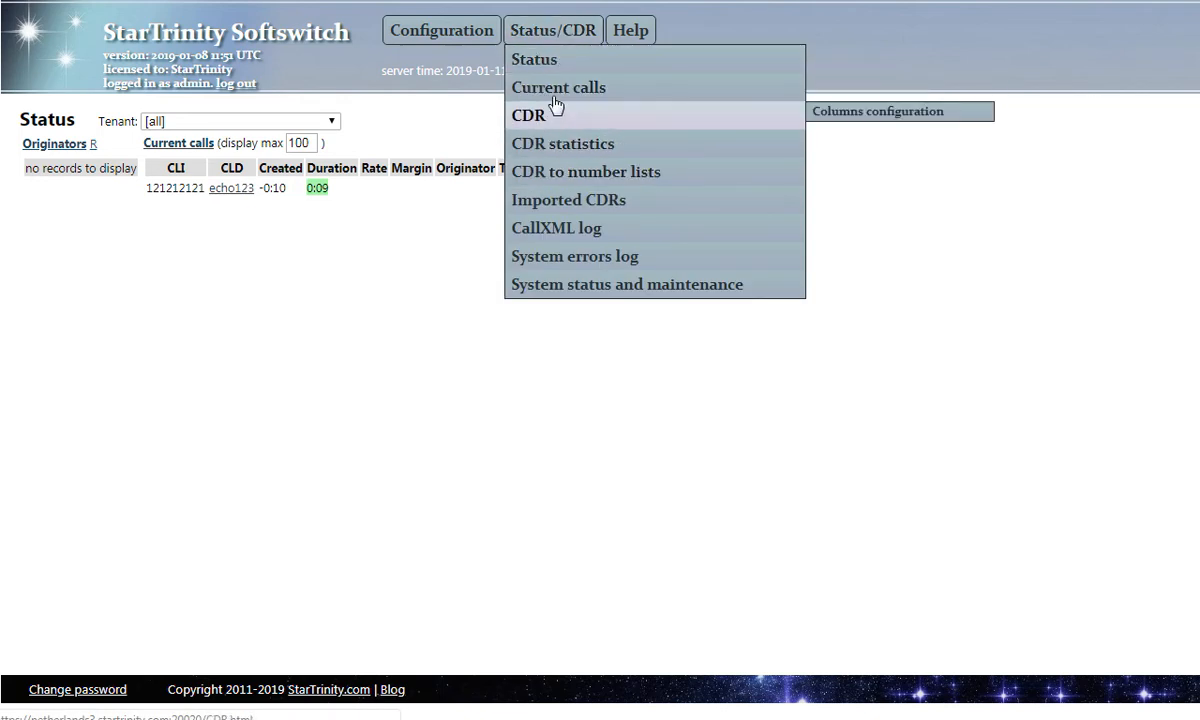
mouse_move(557, 115)
left_click(554, 90)
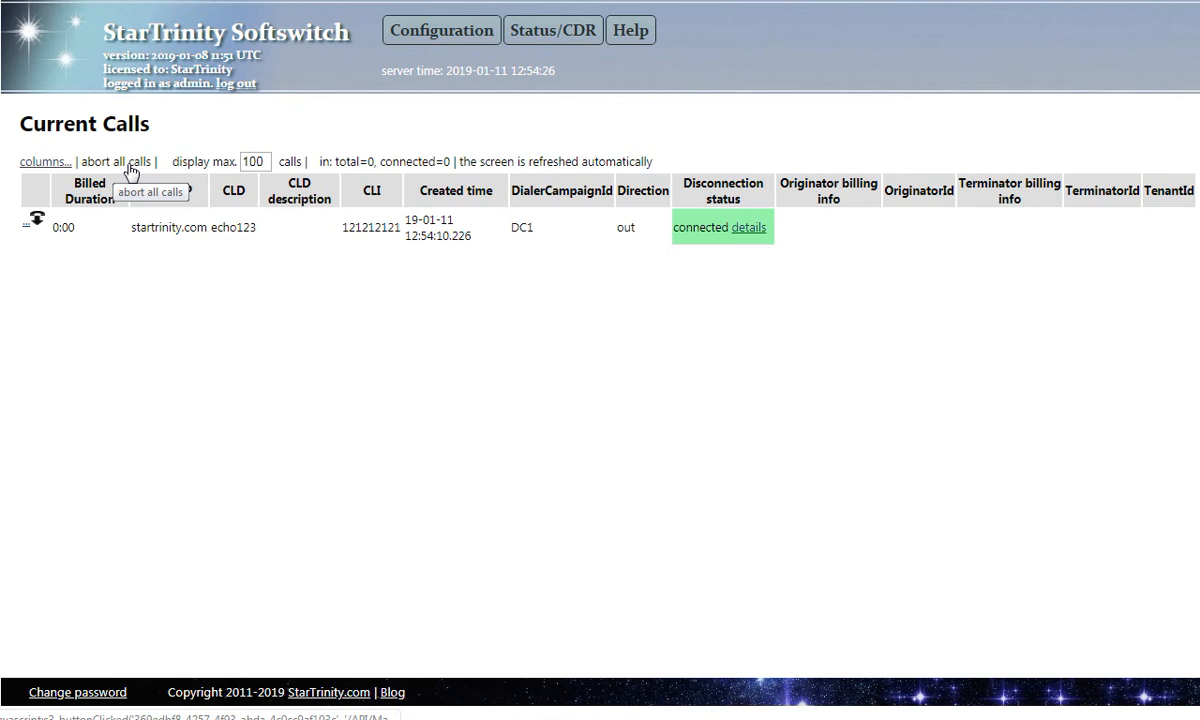
left_click(36, 220)
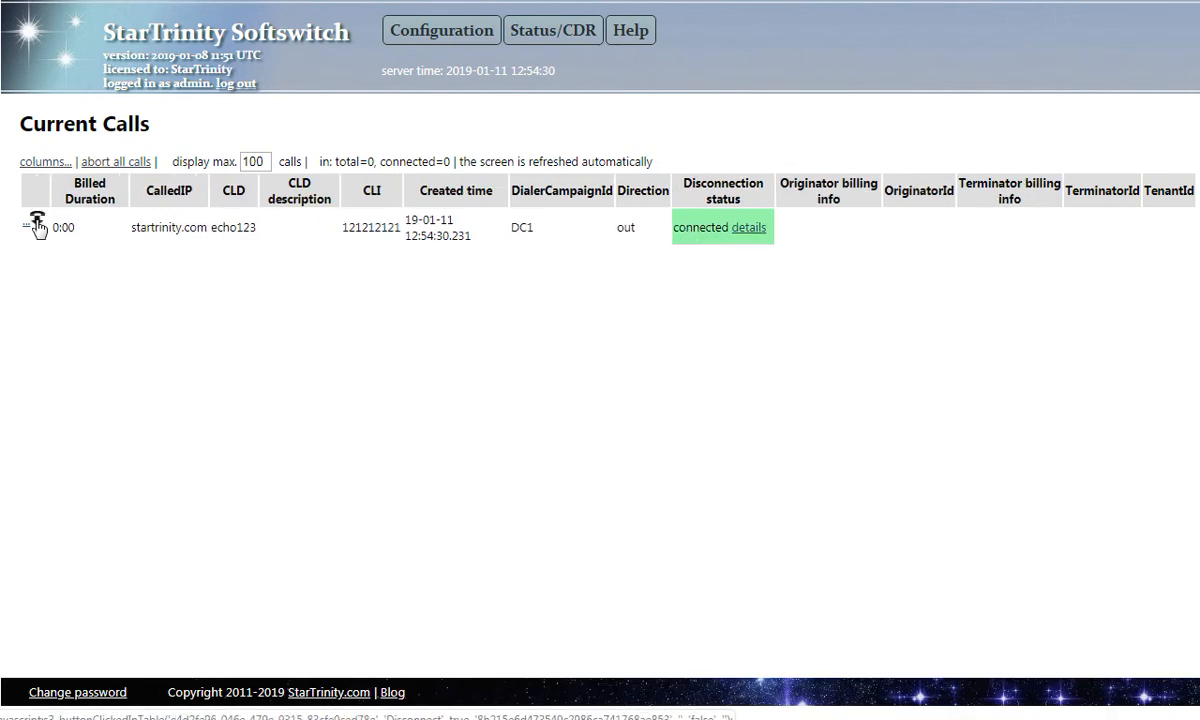
Open the CallXML log and compare the times and number pairs read from the CSV file for each call session.
mouse_move(550, 24)
mouse_move(543, 119)
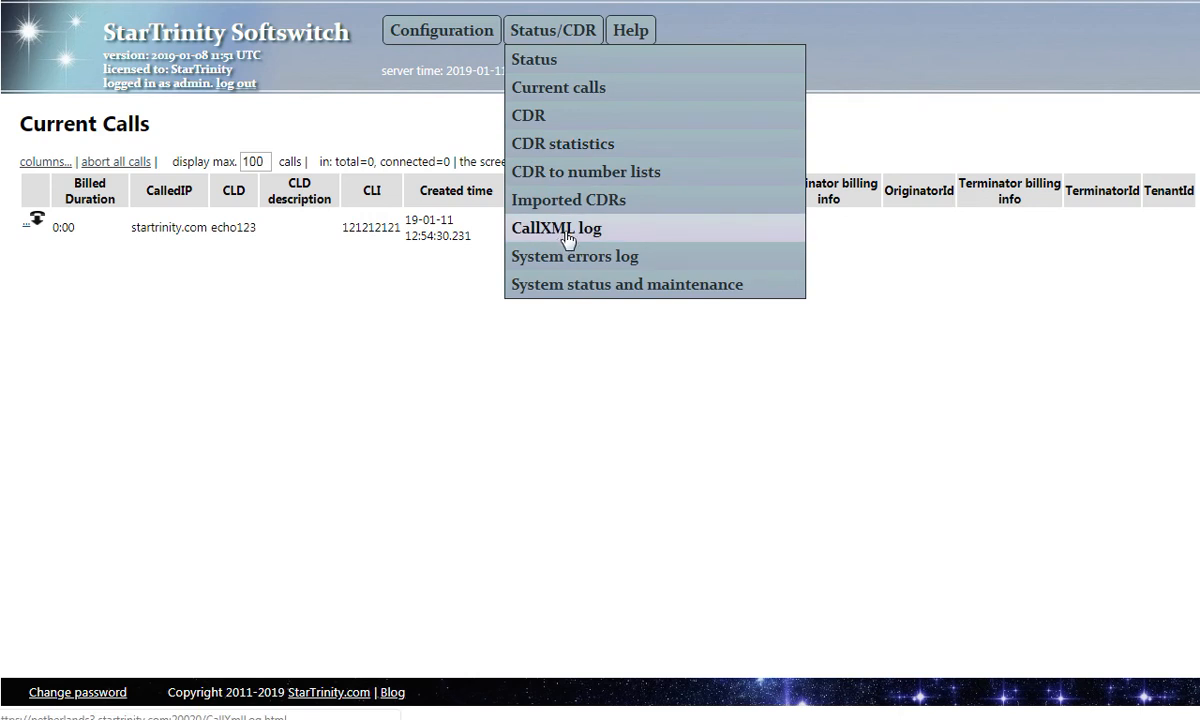
left_click(533, 228)
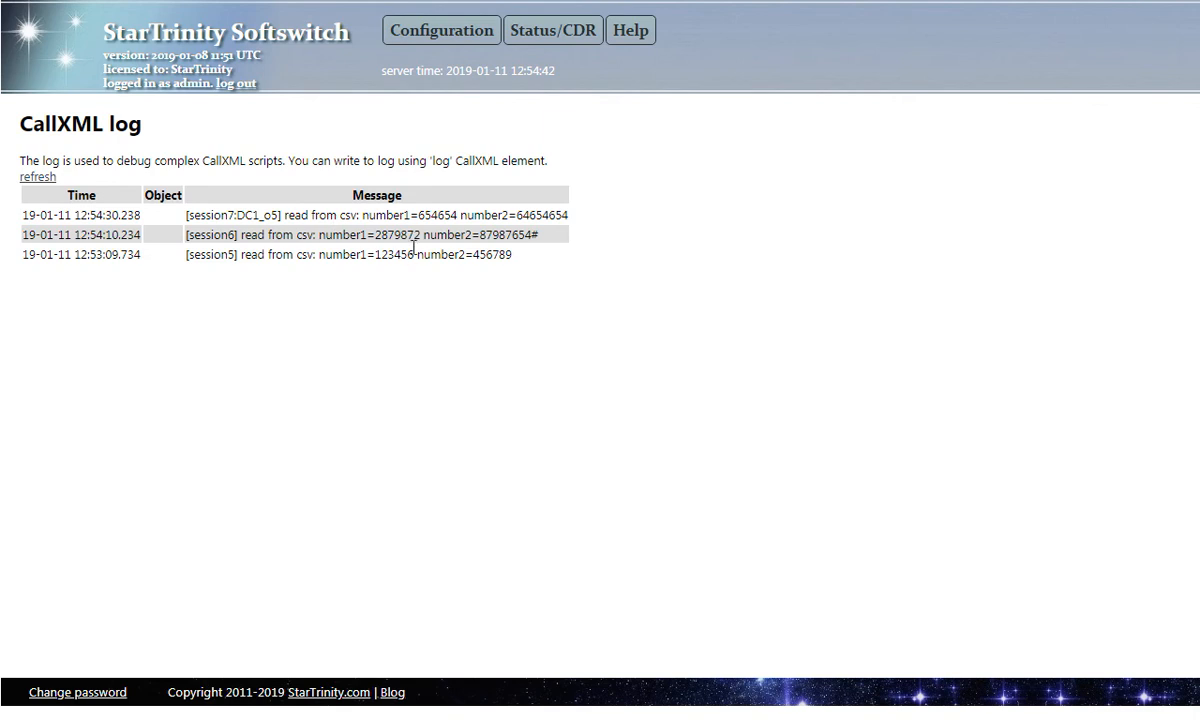
left_click_drag(320, 234, 199, 252)
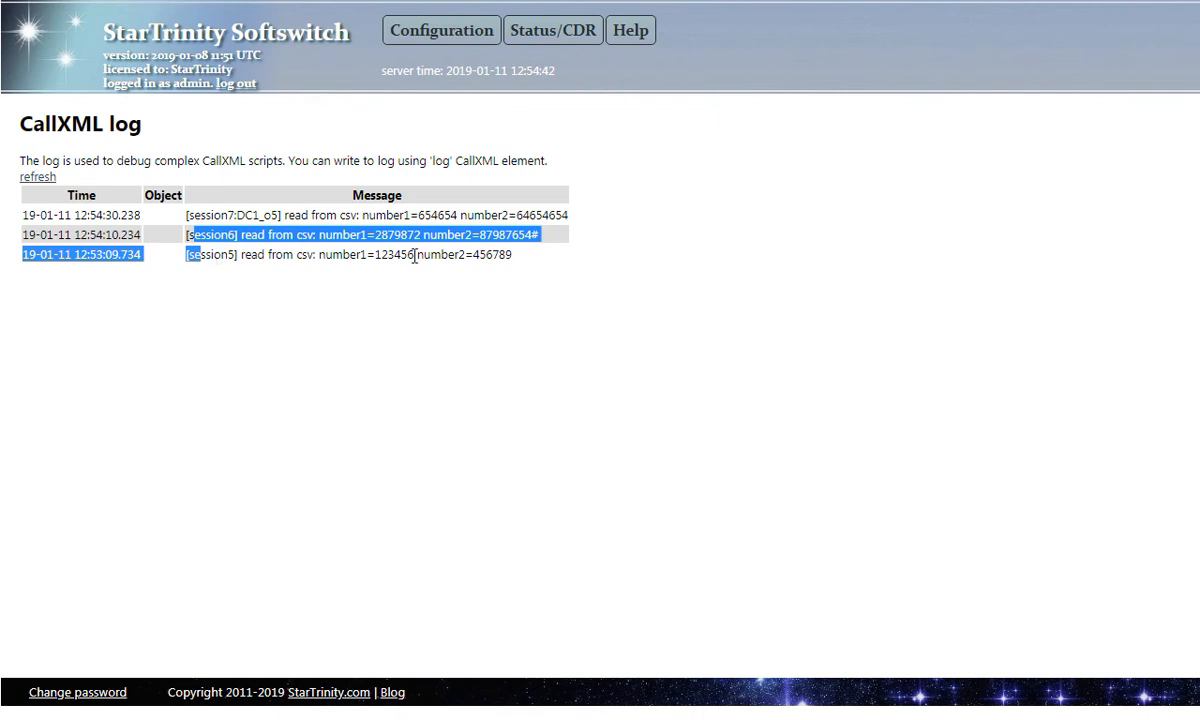
left_click(520, 263)
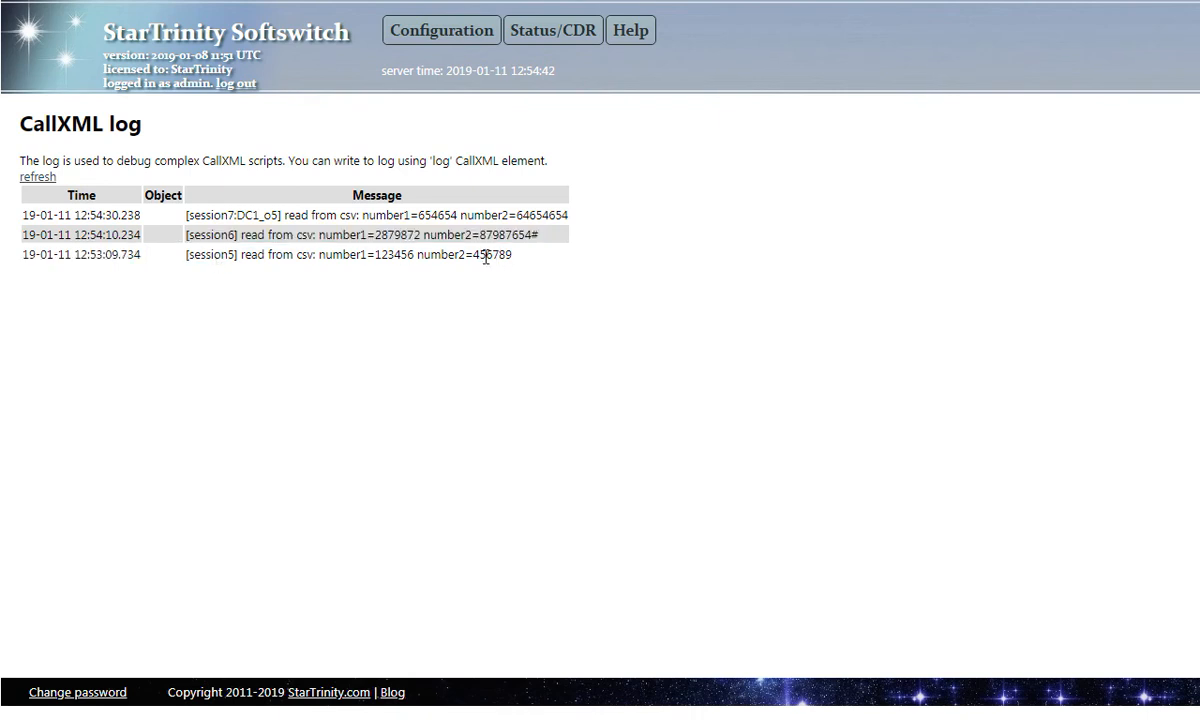
left_click_drag(73, 215, 166, 221)
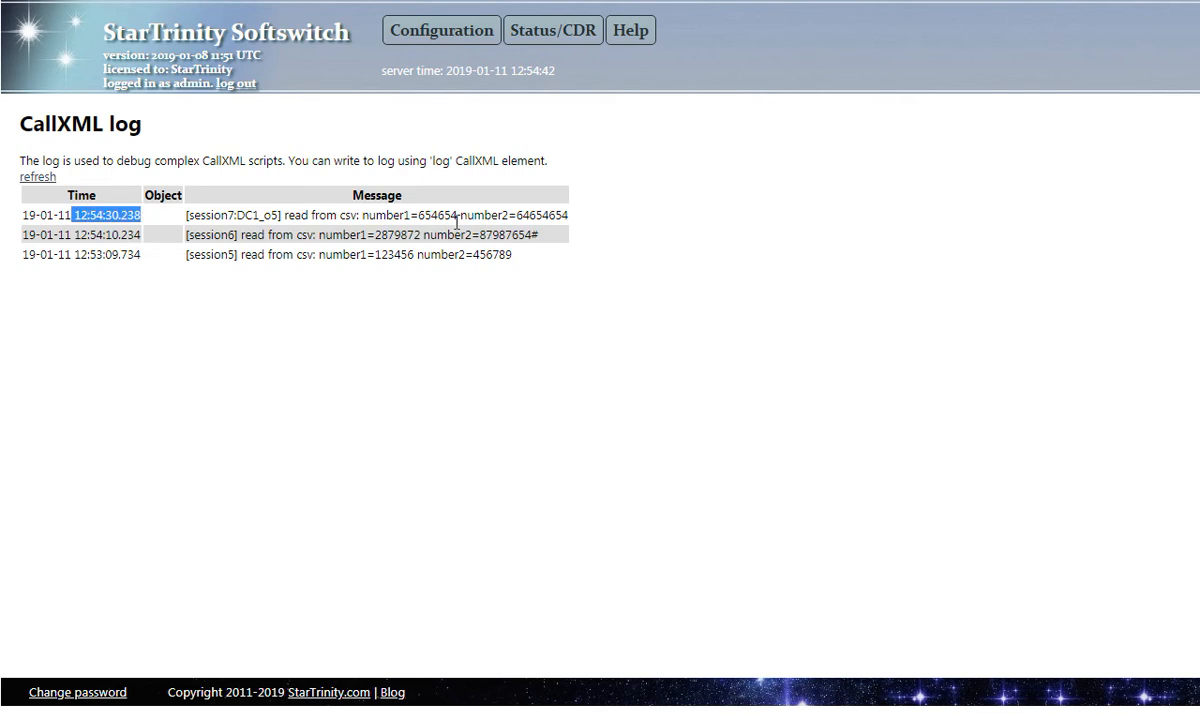
left_click_drag(487, 237, 379, 240)
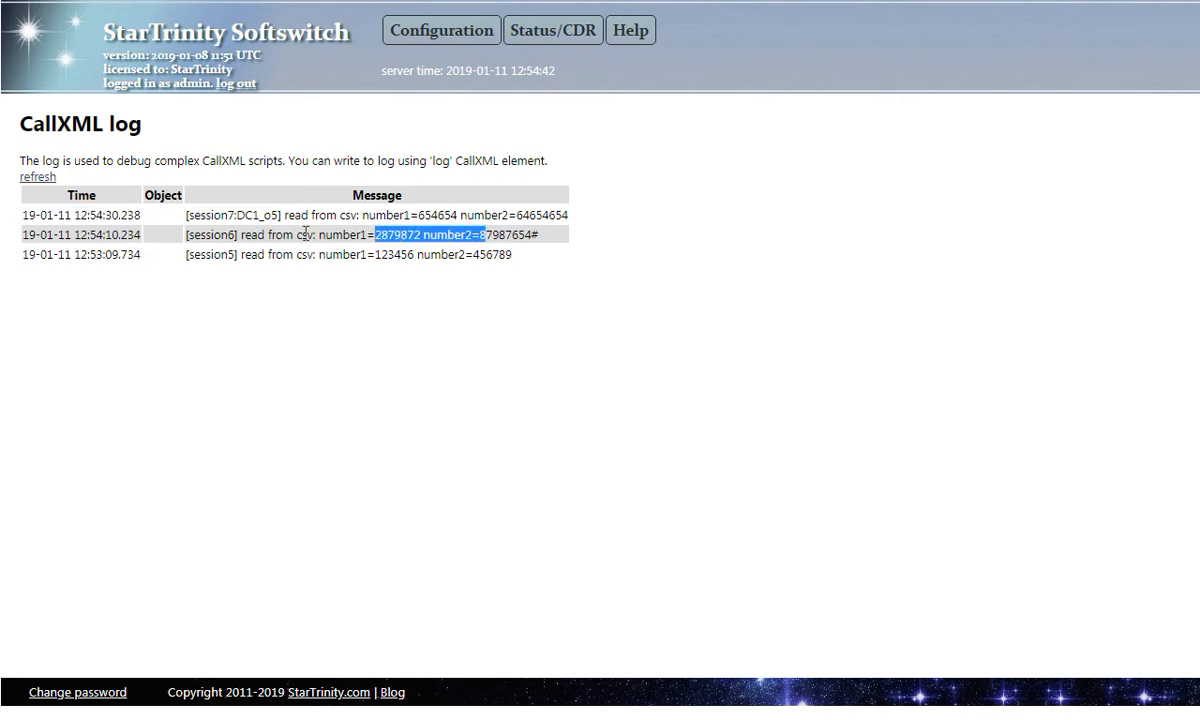
left_click(237, 218)
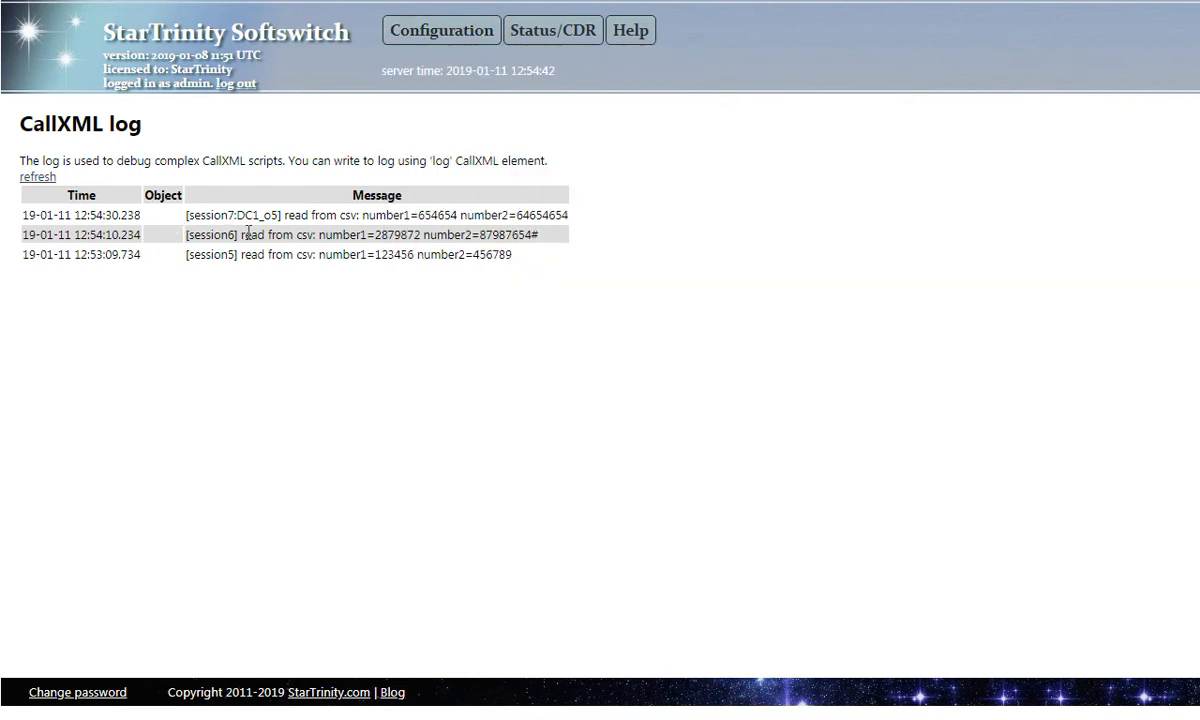
mouse_move(582, 28)
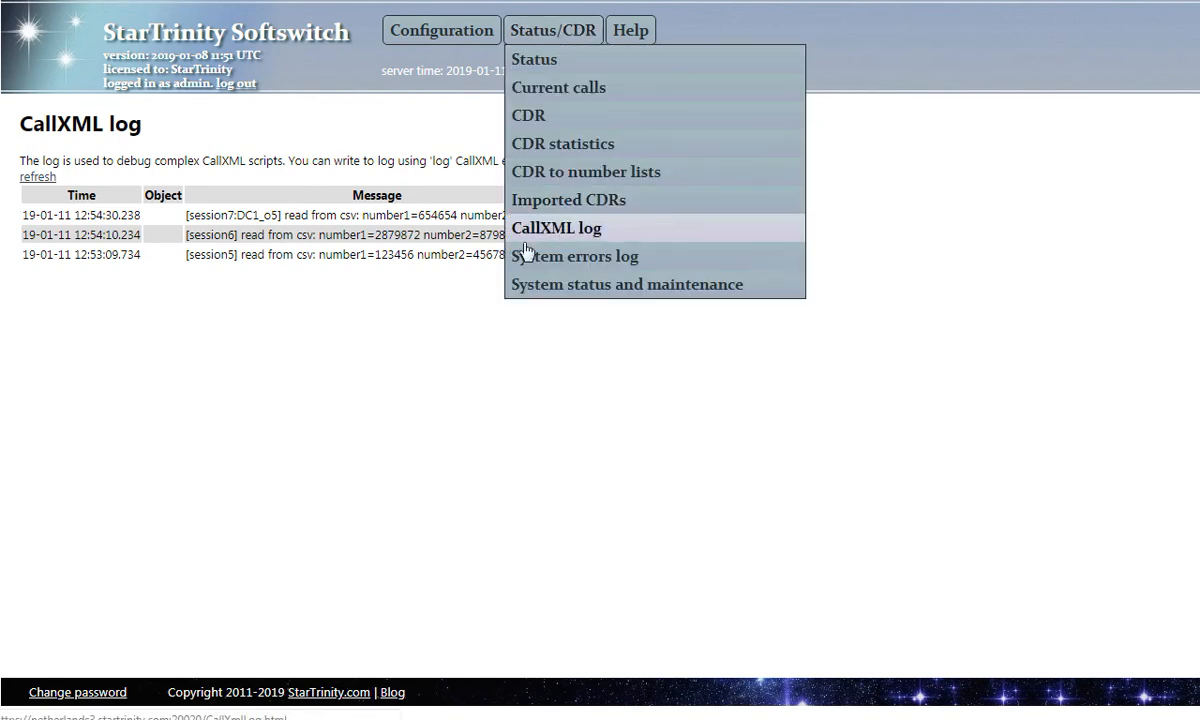
left_click(610, 232)
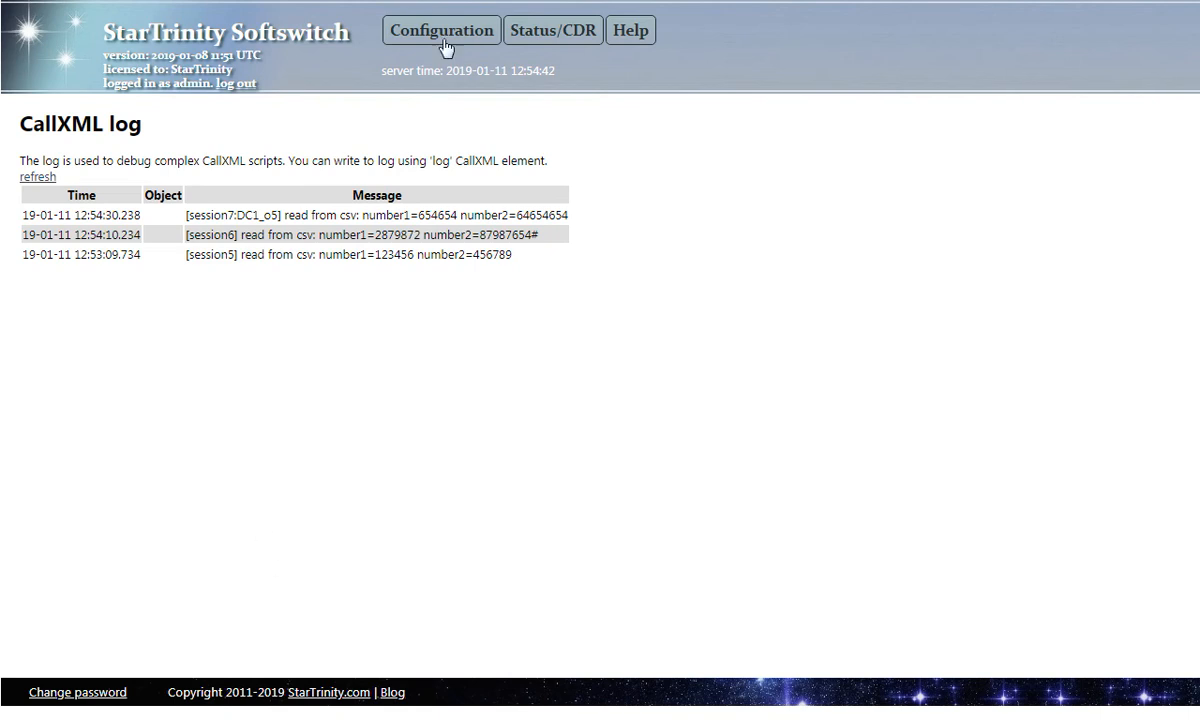
View the CDR call history and reopen the DC1 campaign details to review the file name in the readcsv element.
mouse_move(522, 32)
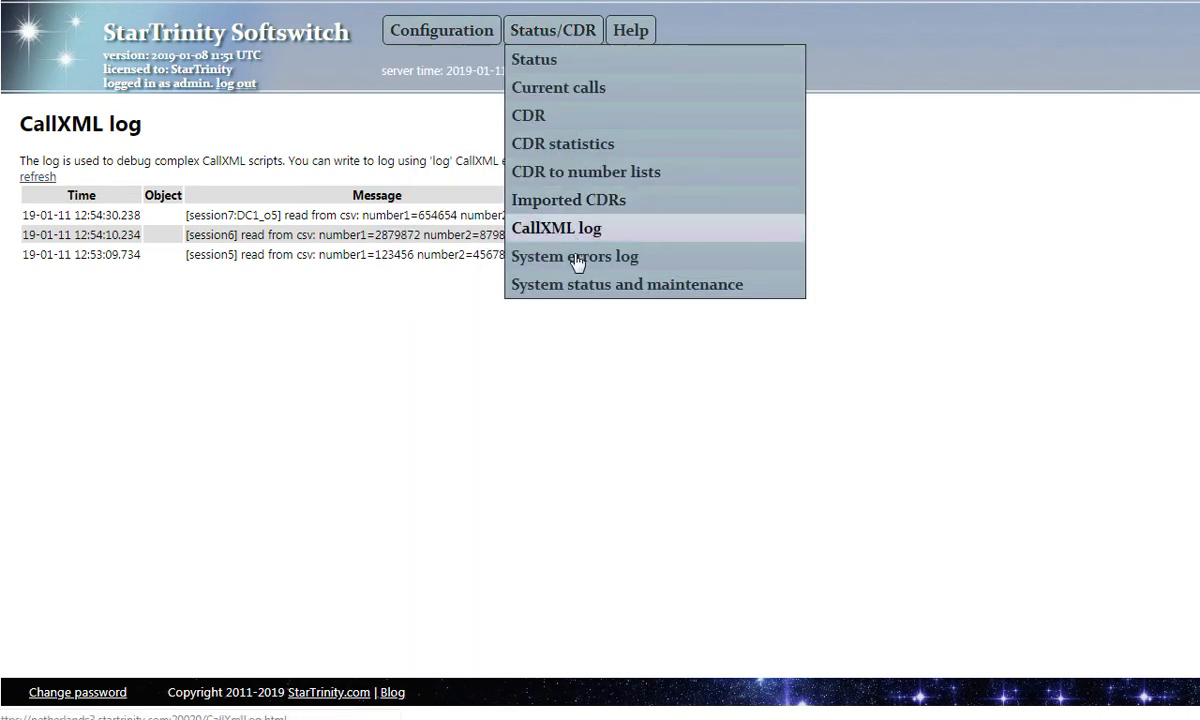
left_click(588, 290)
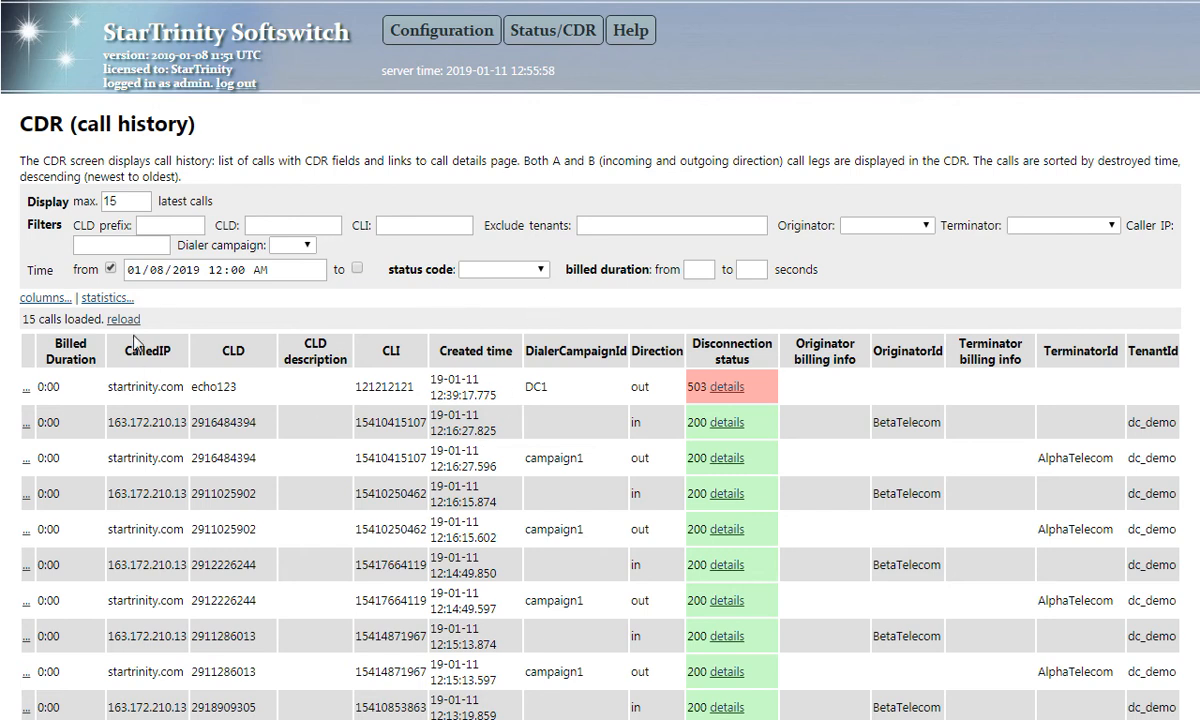
mouse_move(533, 30)
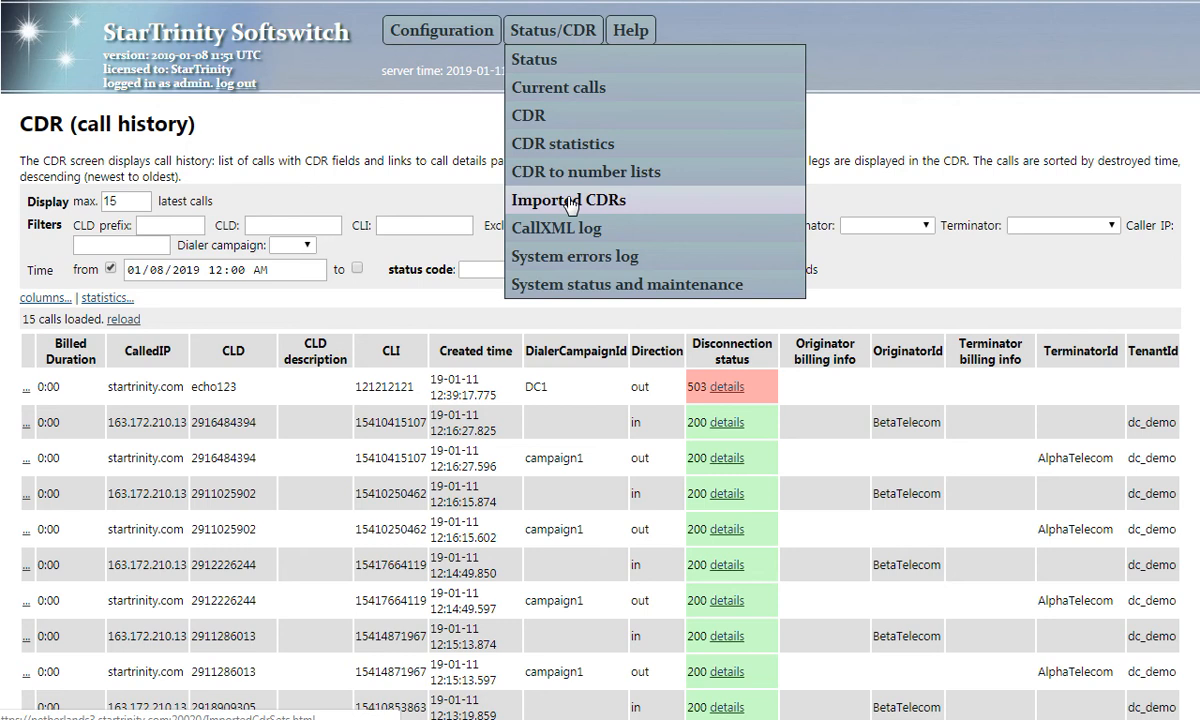
mouse_move(440, 38)
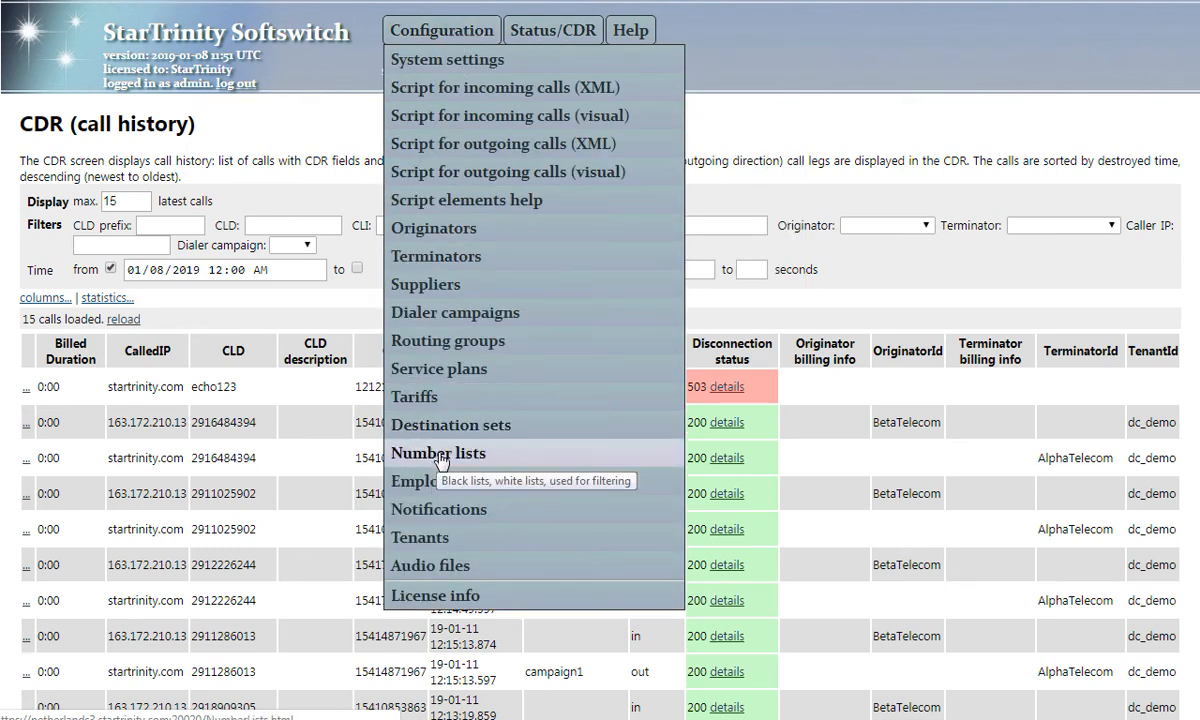
left_click(438, 314)
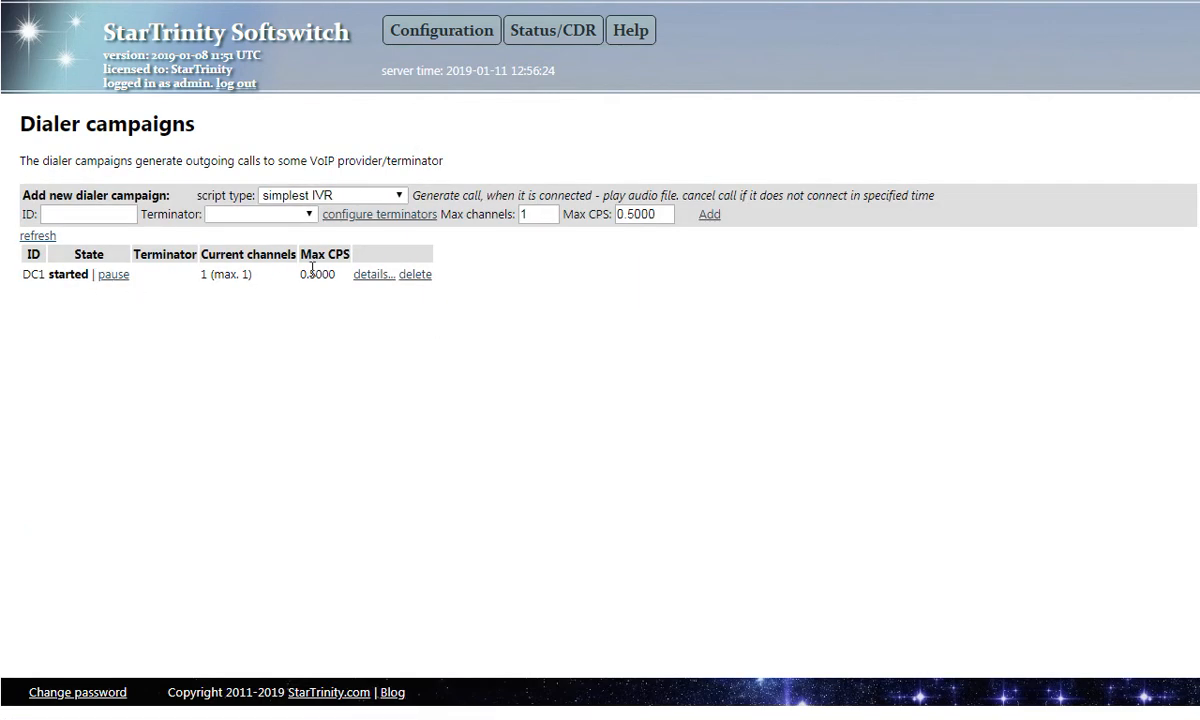
left_click(371, 275)
left_click_drag(369, 466, 428, 466)
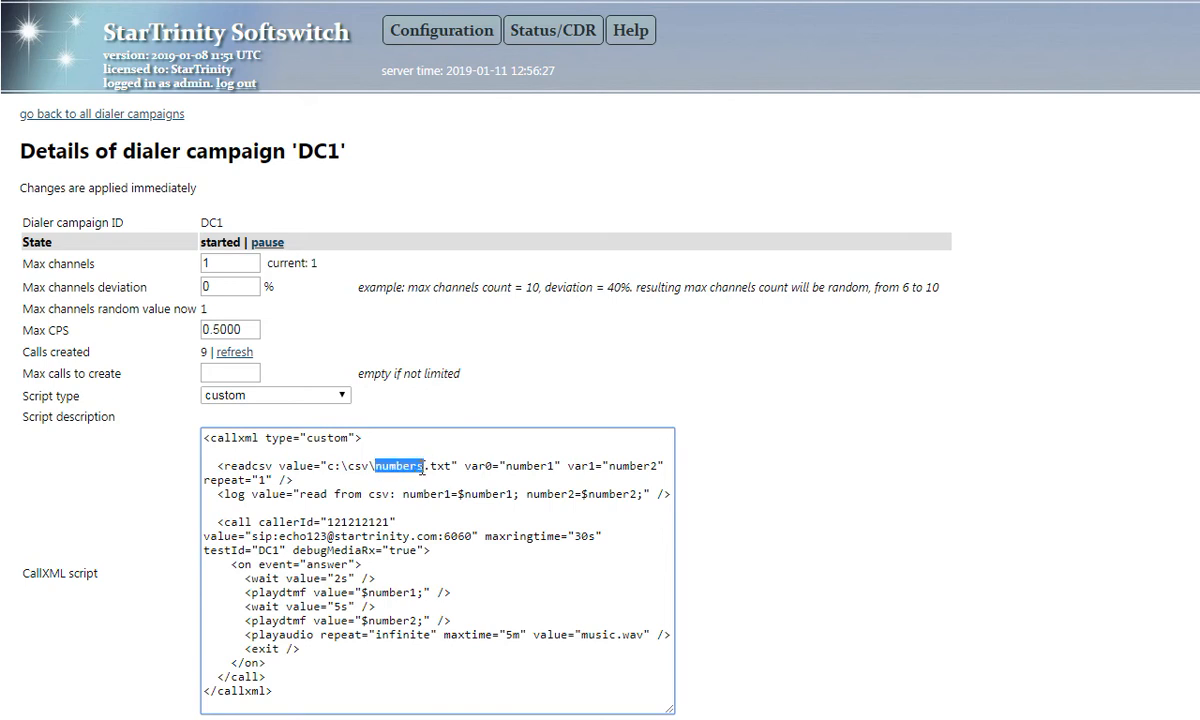
left_click_drag(24, 152, 320, 157)
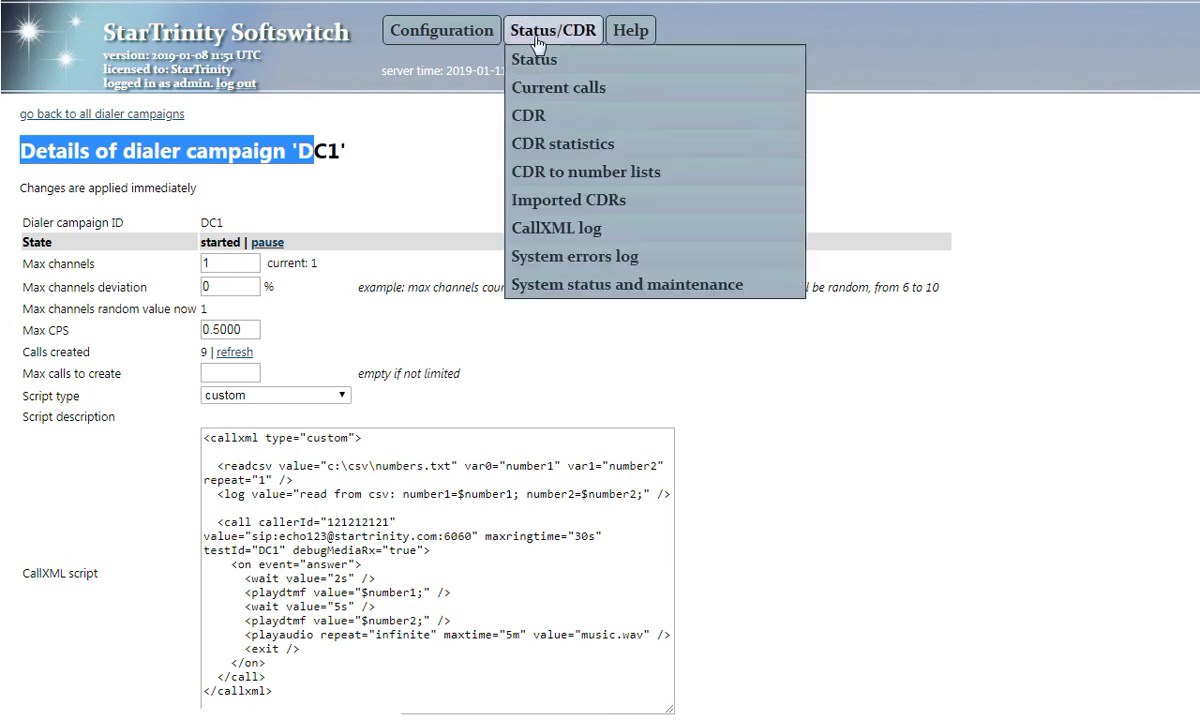
Reload the CDR call history and examine the campaign IDs and creation times of the DC1 calls.
left_click(508, 126)
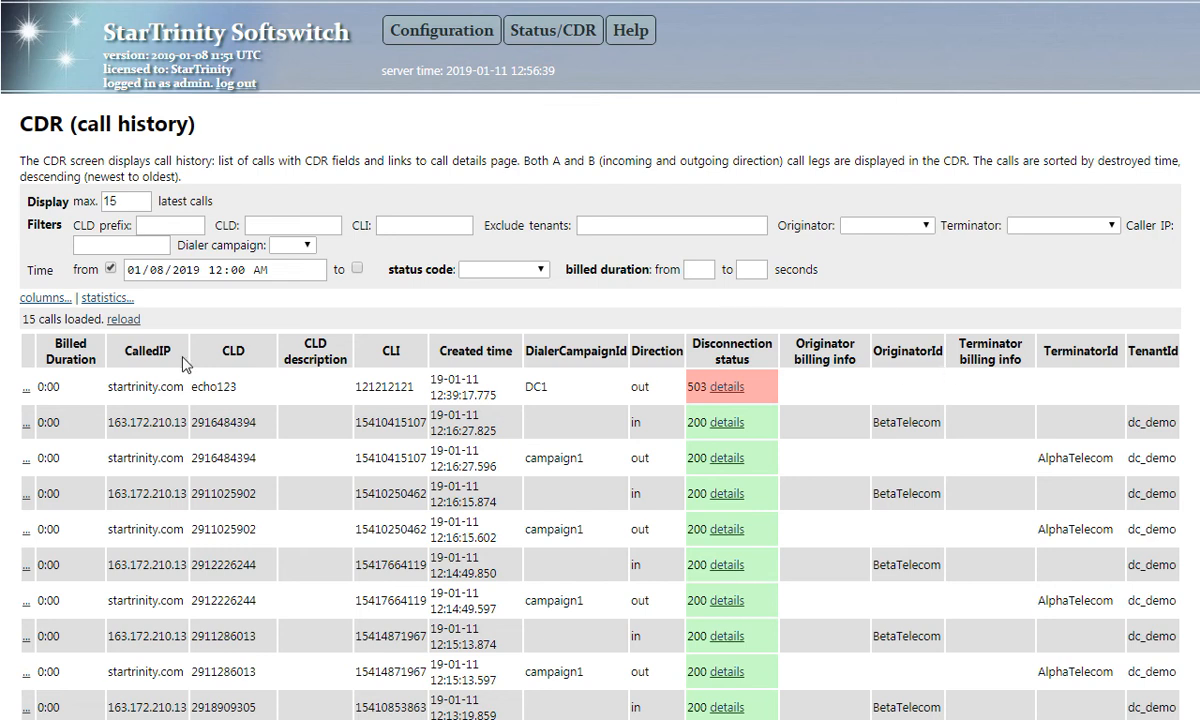
left_click(111, 320)
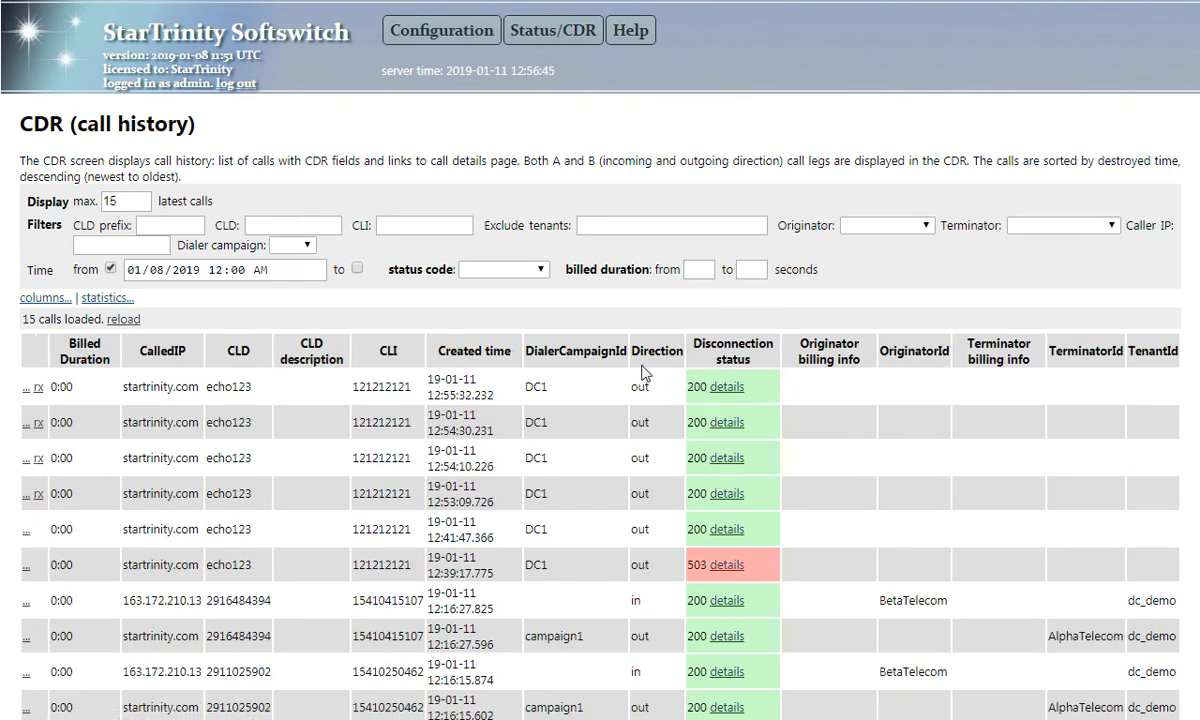
left_click_drag(535, 348, 614, 350)
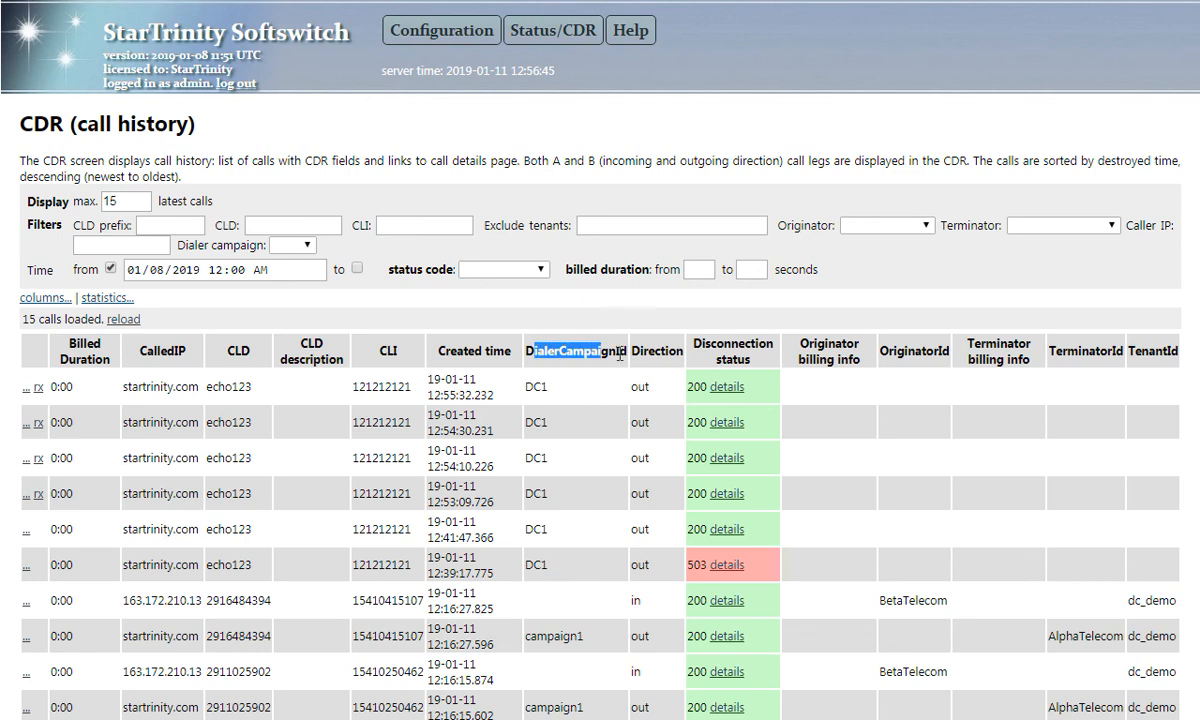
double_click(531, 388)
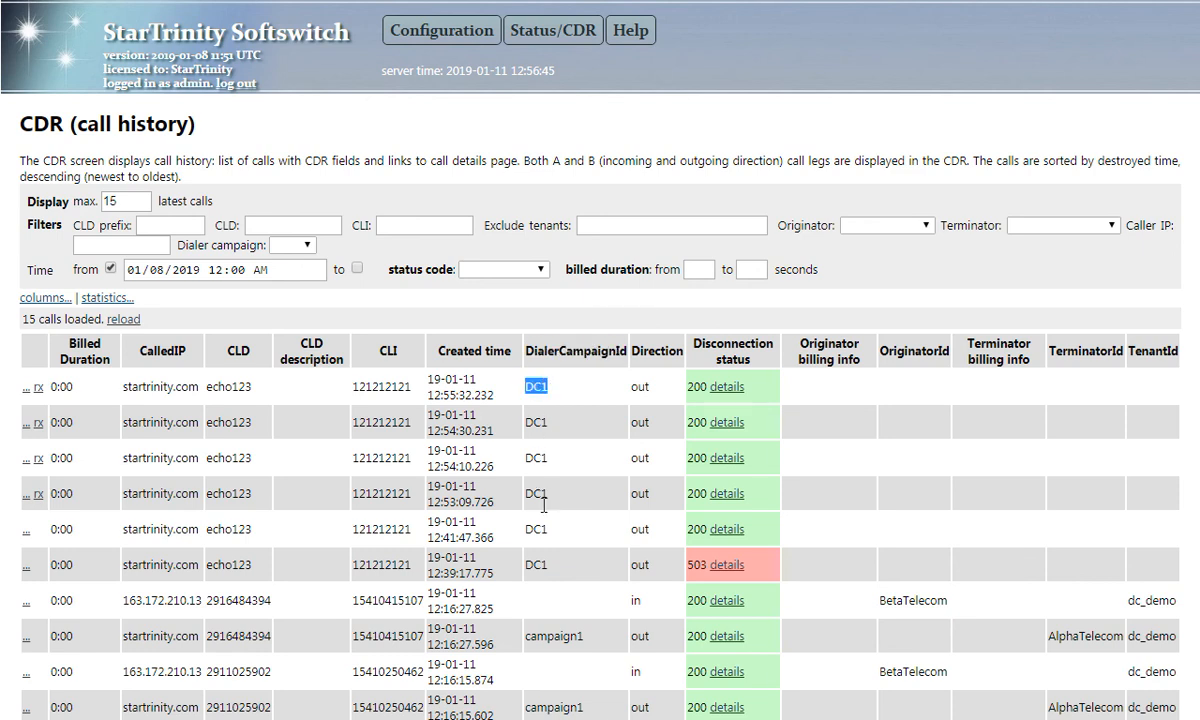
left_click(538, 564)
double_click(536, 564)
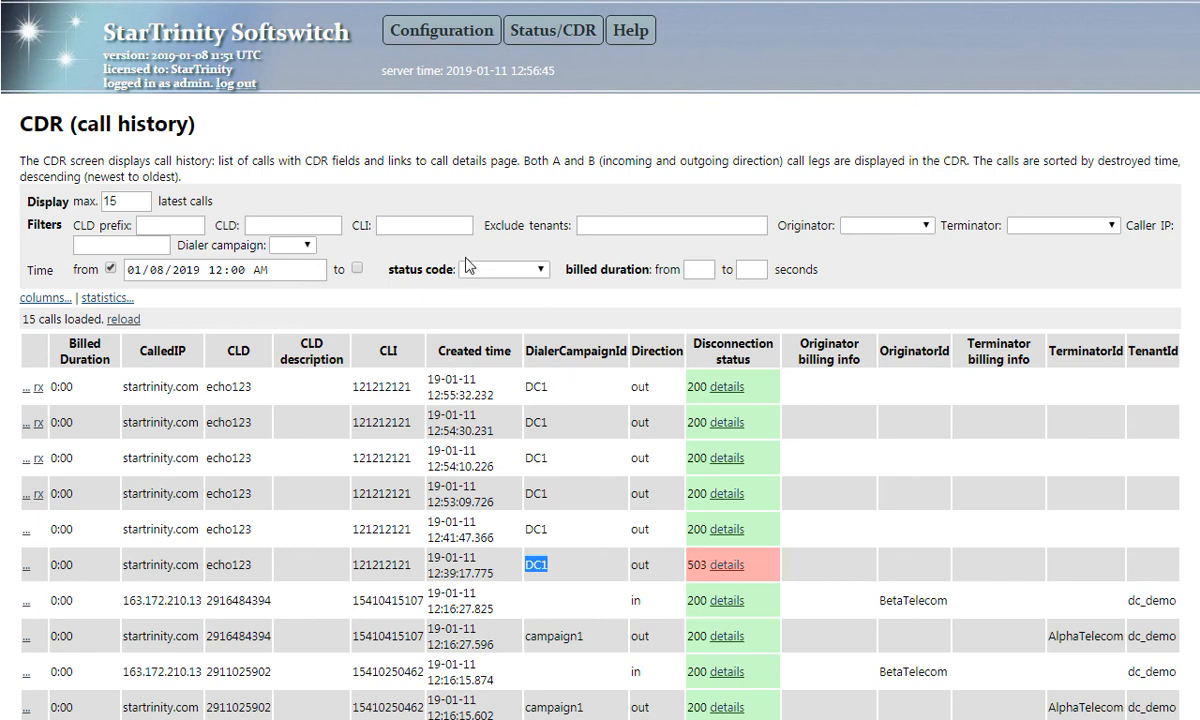
left_click_drag(530, 344, 625, 344)
left_click_drag(437, 381, 461, 567)
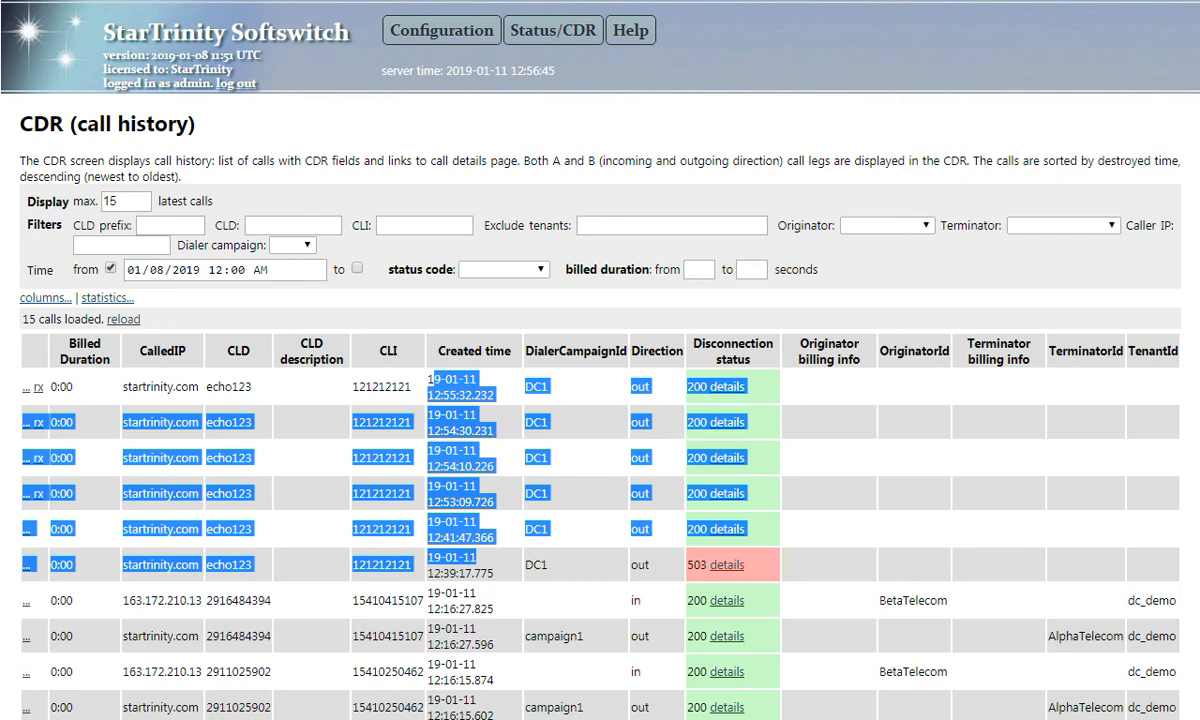
left_click(141, 386)
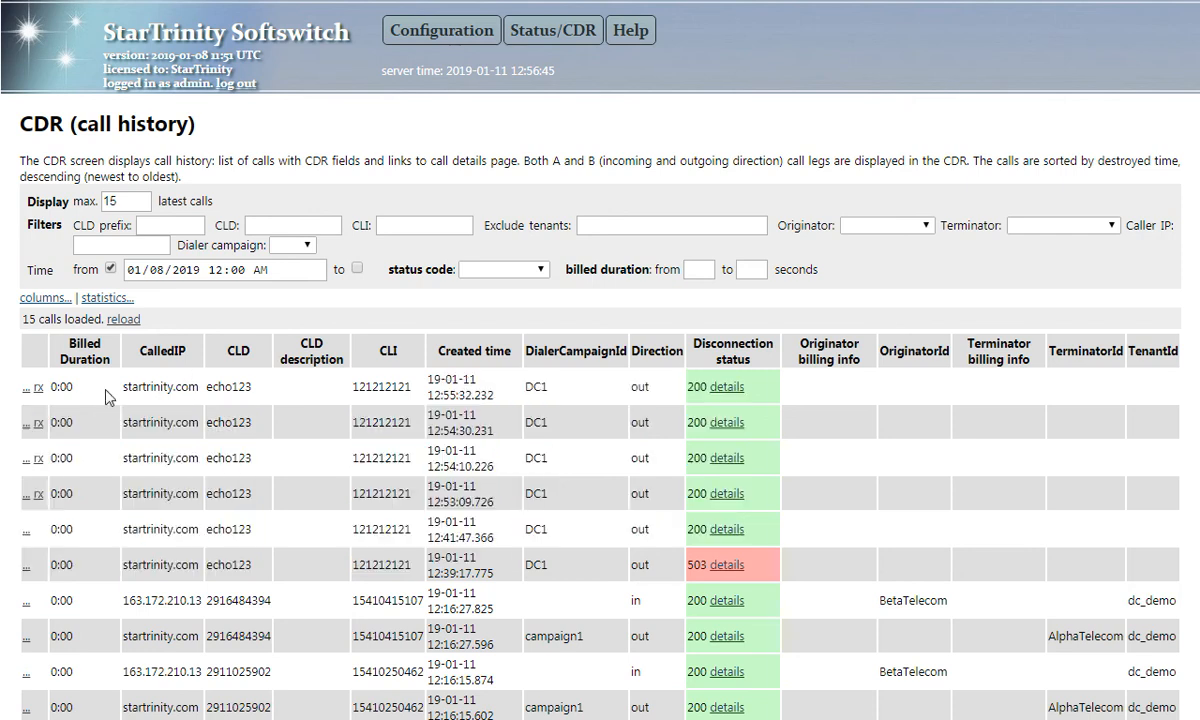
Download the newest DC1 call's RX recording, open it in Sound Forge and select the silent opening of about 7.5 s.
left_click(40, 394)
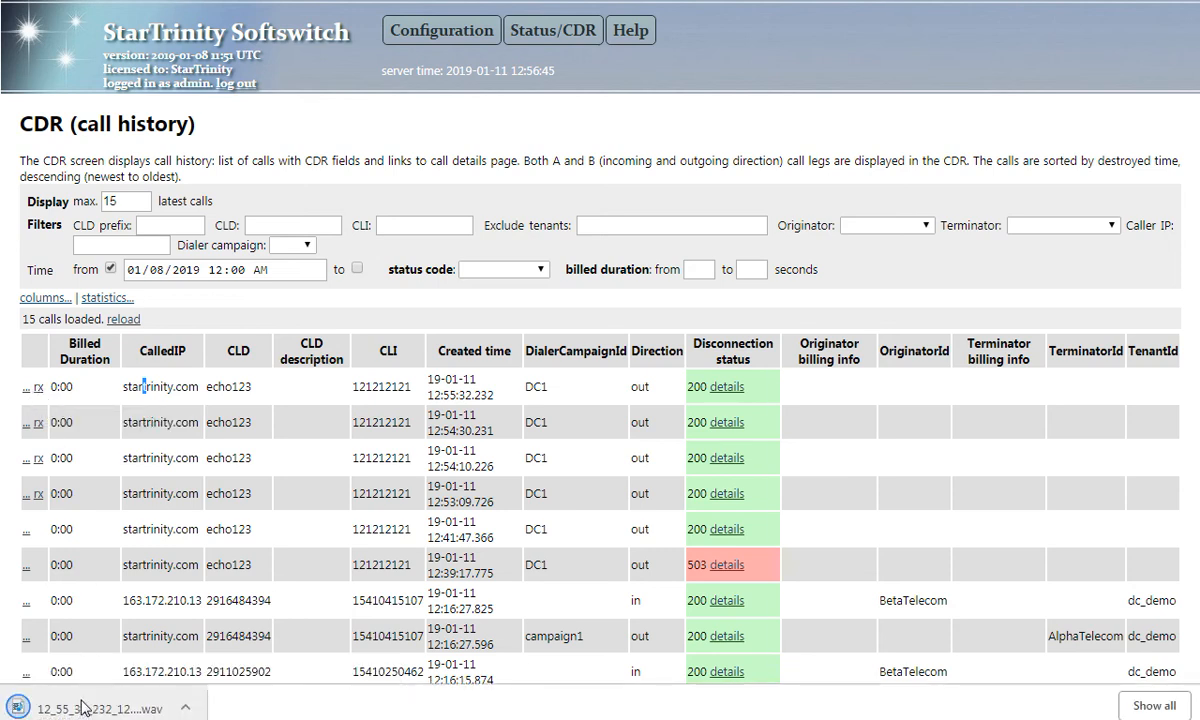
left_click(133, 705)
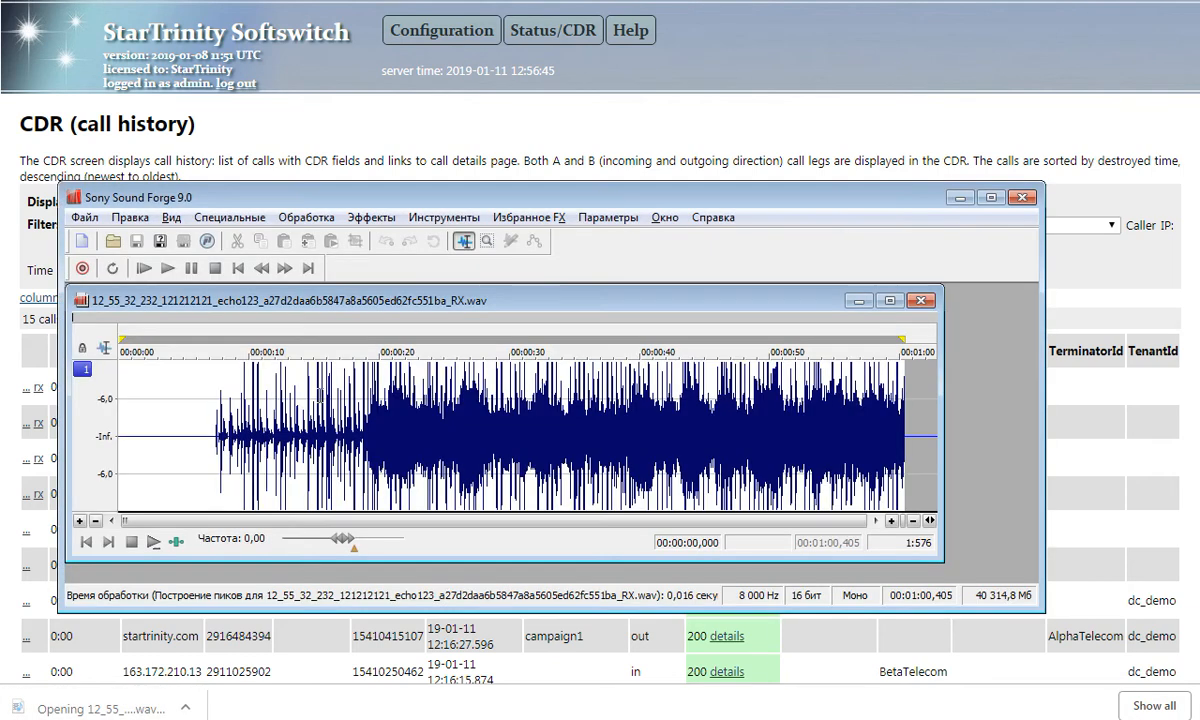
left_click(217, 436)
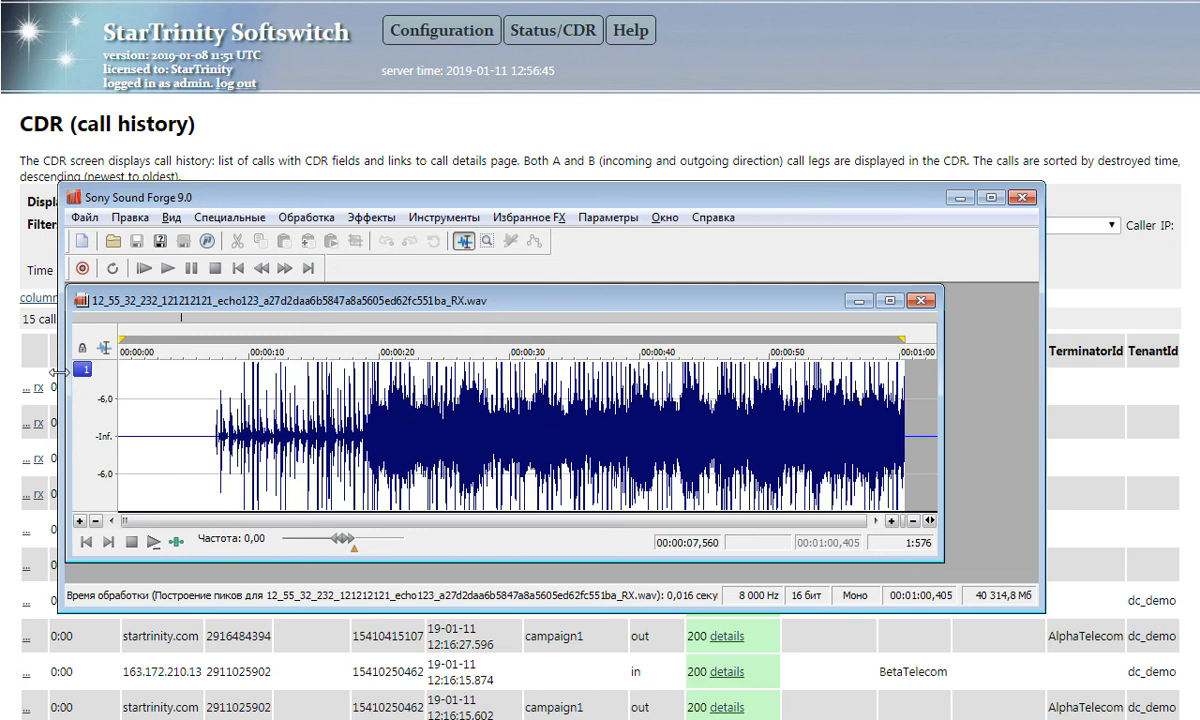
left_click(150, 446)
left_click(123, 440)
left_click_drag(217, 436, 112, 436)
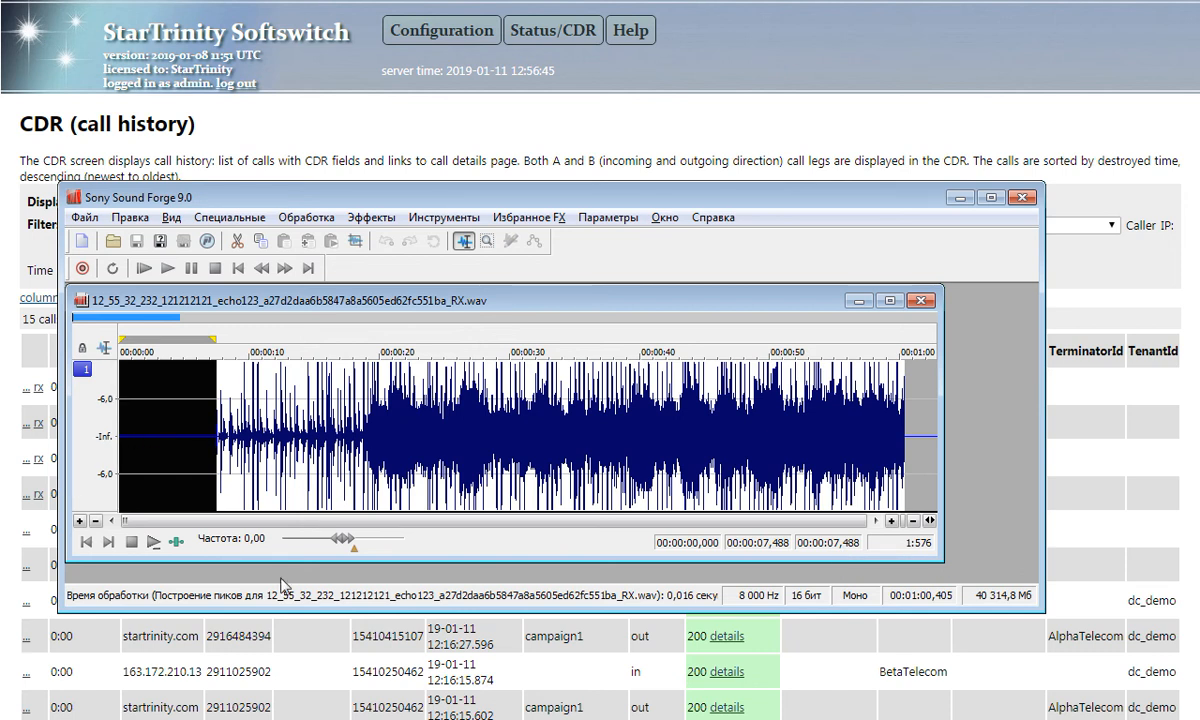
Examine the recording's silent beginning and the audio from about 7 s to 28 s in the waveform.
left_click(219, 388)
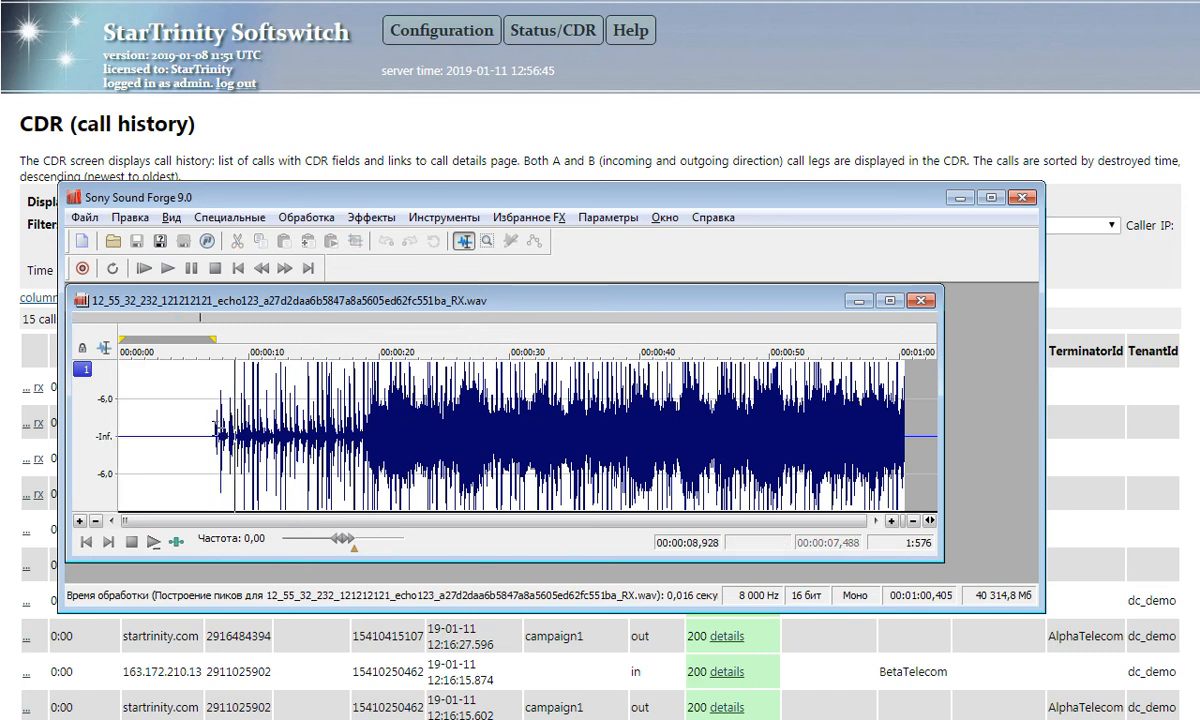
left_click_drag(150, 441, 98, 456)
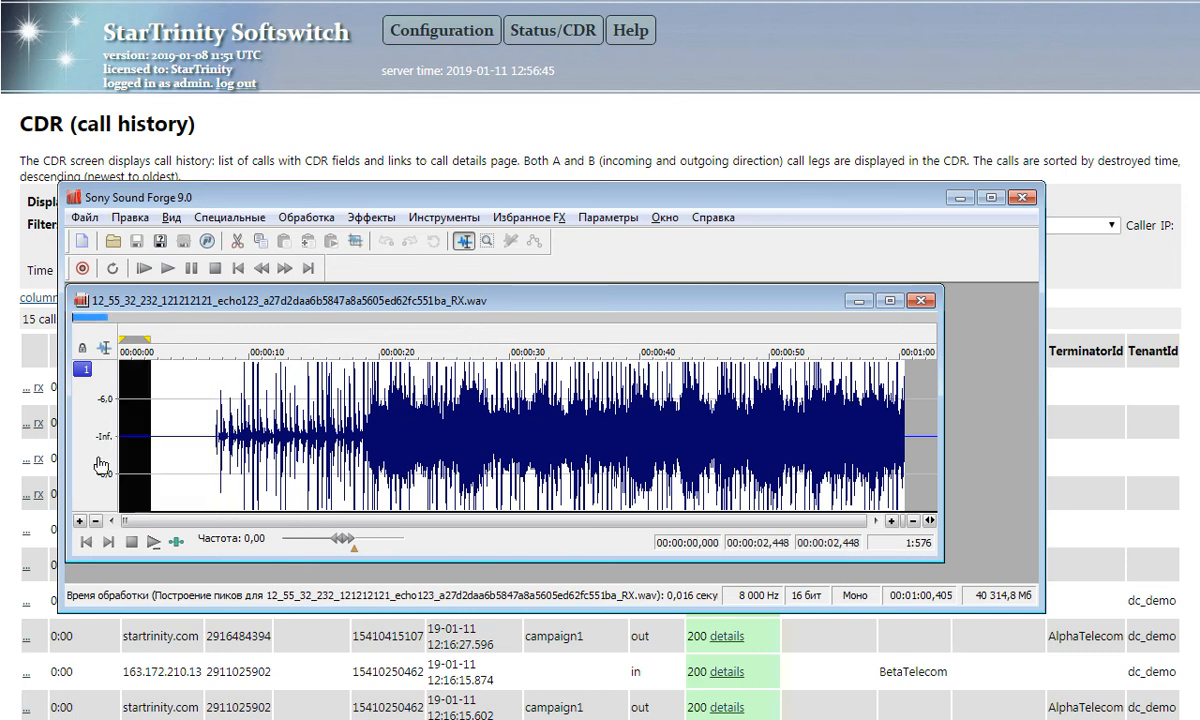
left_click_drag(174, 438, 125, 444)
left_click_drag(212, 405, 483, 455)
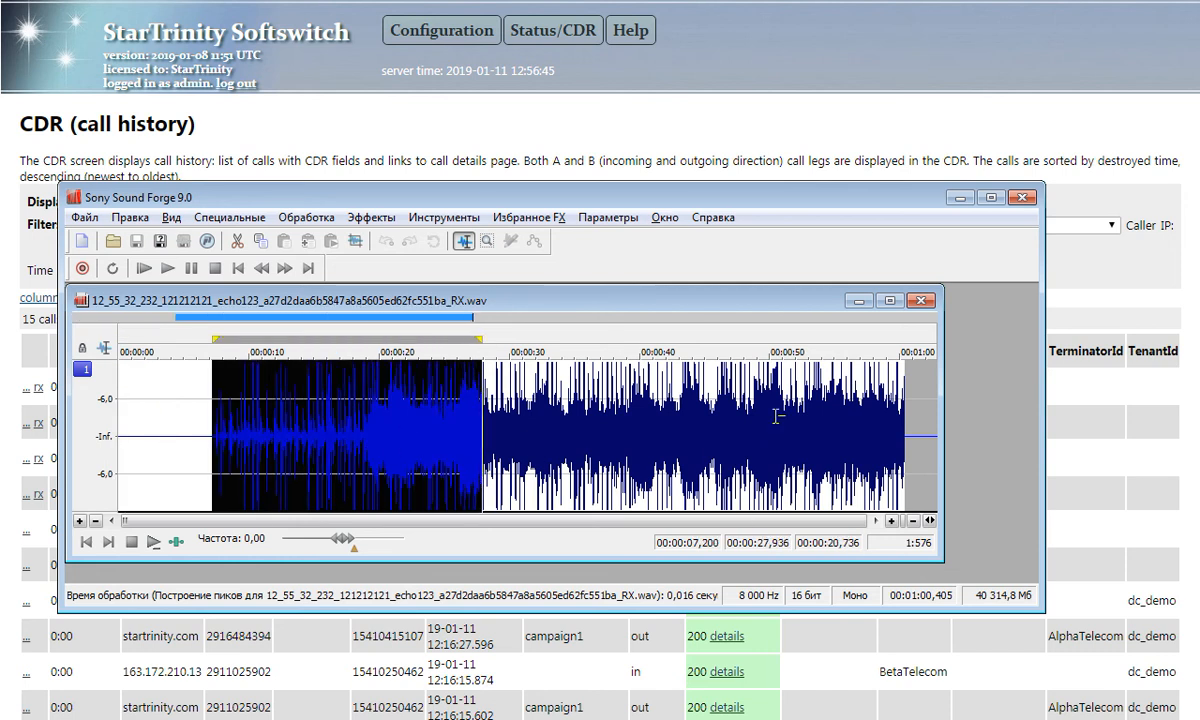
left_click(519, 440)
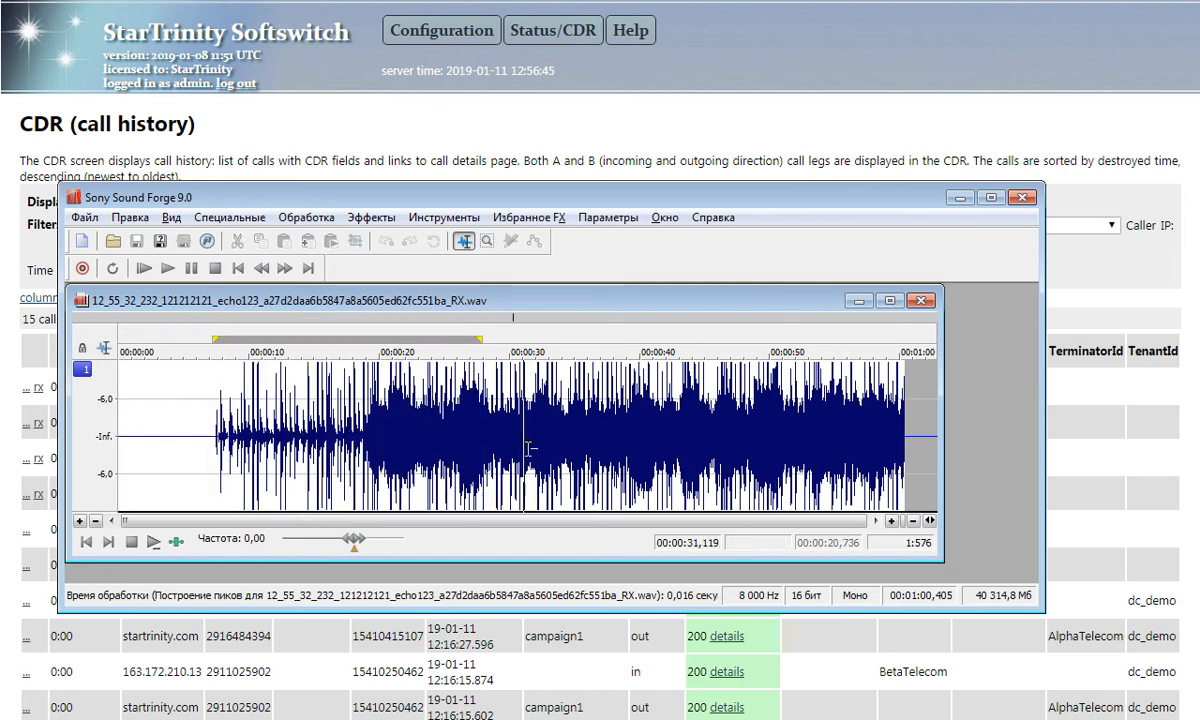
Play the RX recording from about 11 s, close the recording and minimize Sound Forge.
left_click(261, 423)
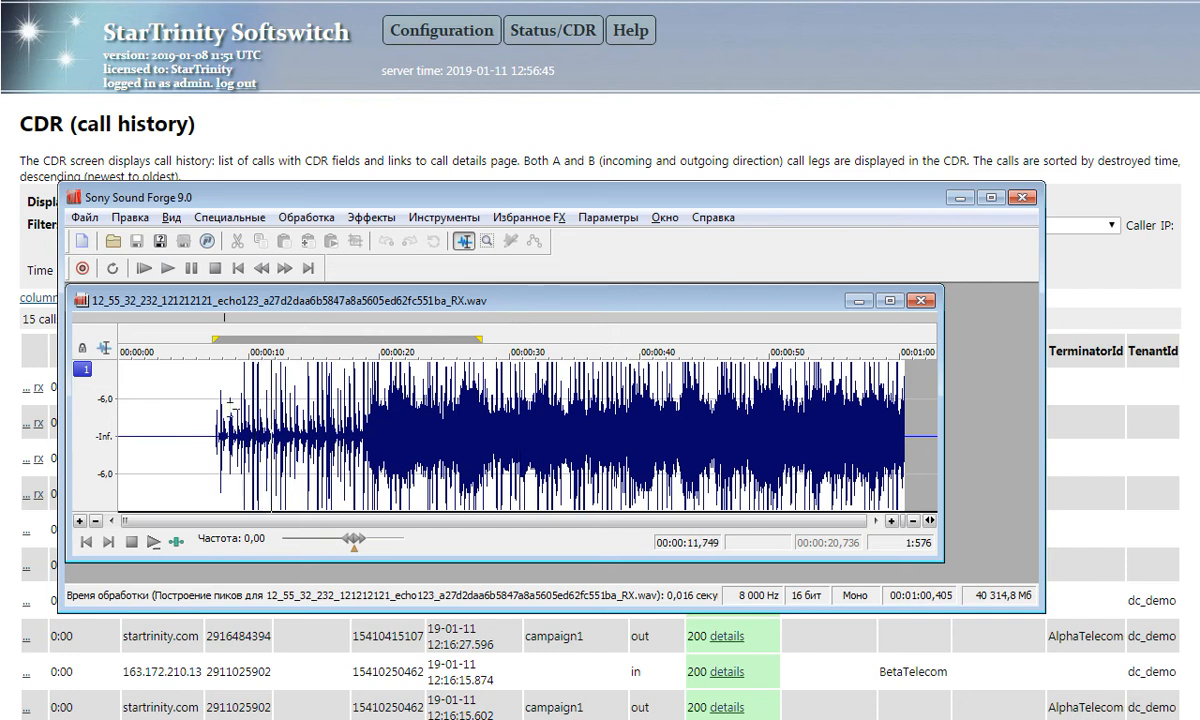
key("space")
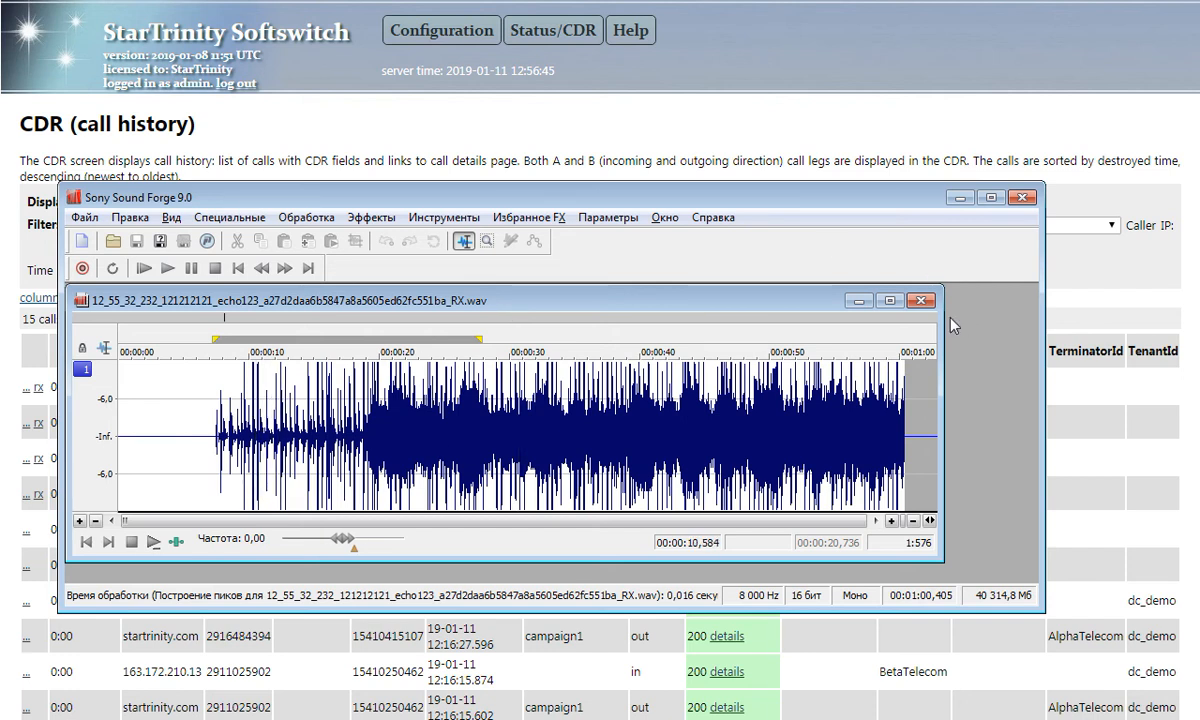
left_click(921, 301)
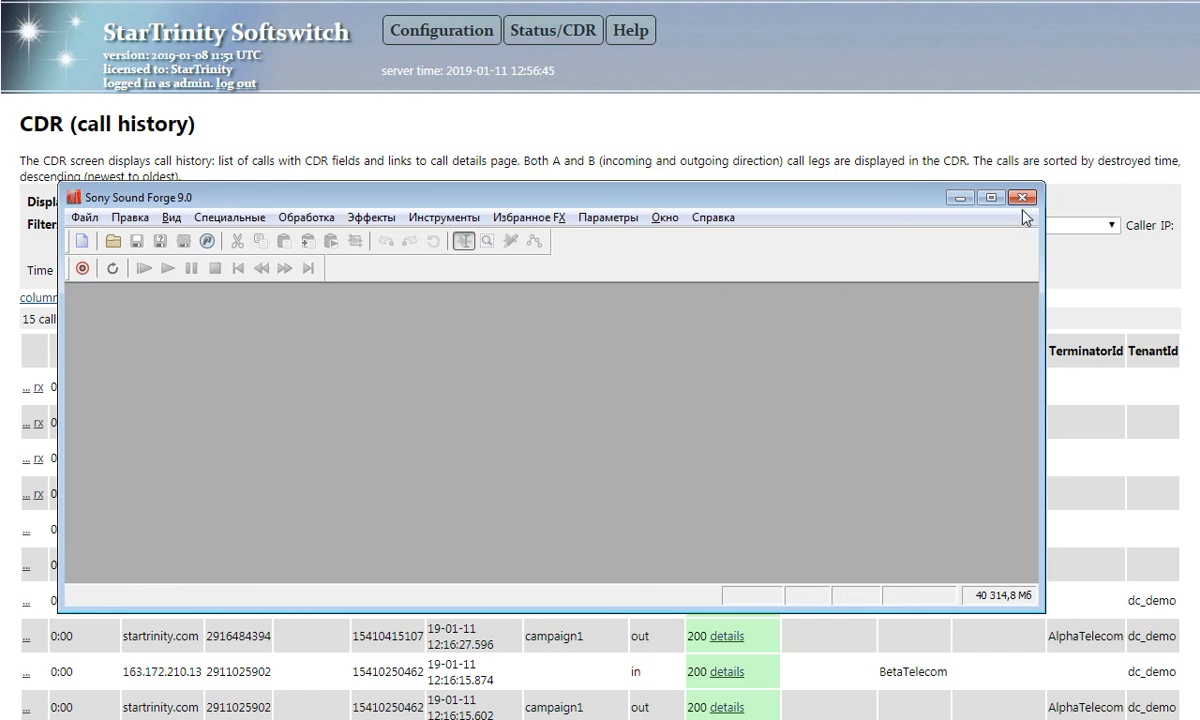
left_click(961, 198)
mouse_move(552, 30)
mouse_move(548, 118)
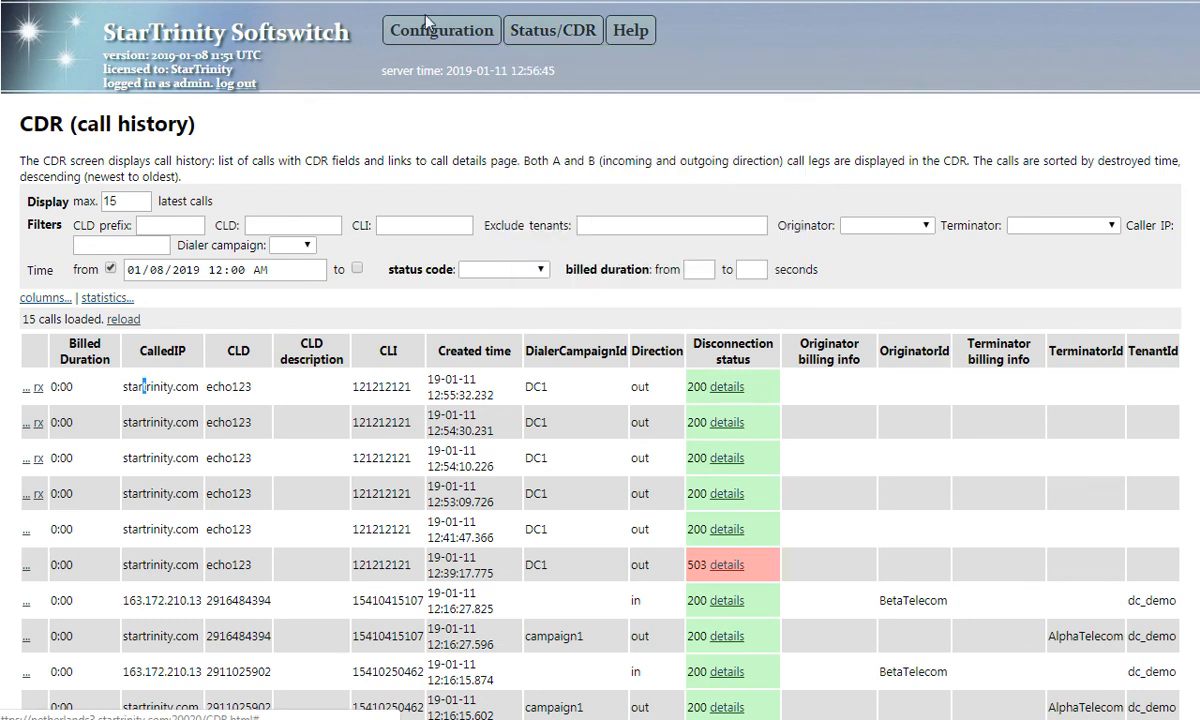
Switch to the CallXML elements help and examine the call element's description, its value attribute and its other attributes.
left_click(415, 1)
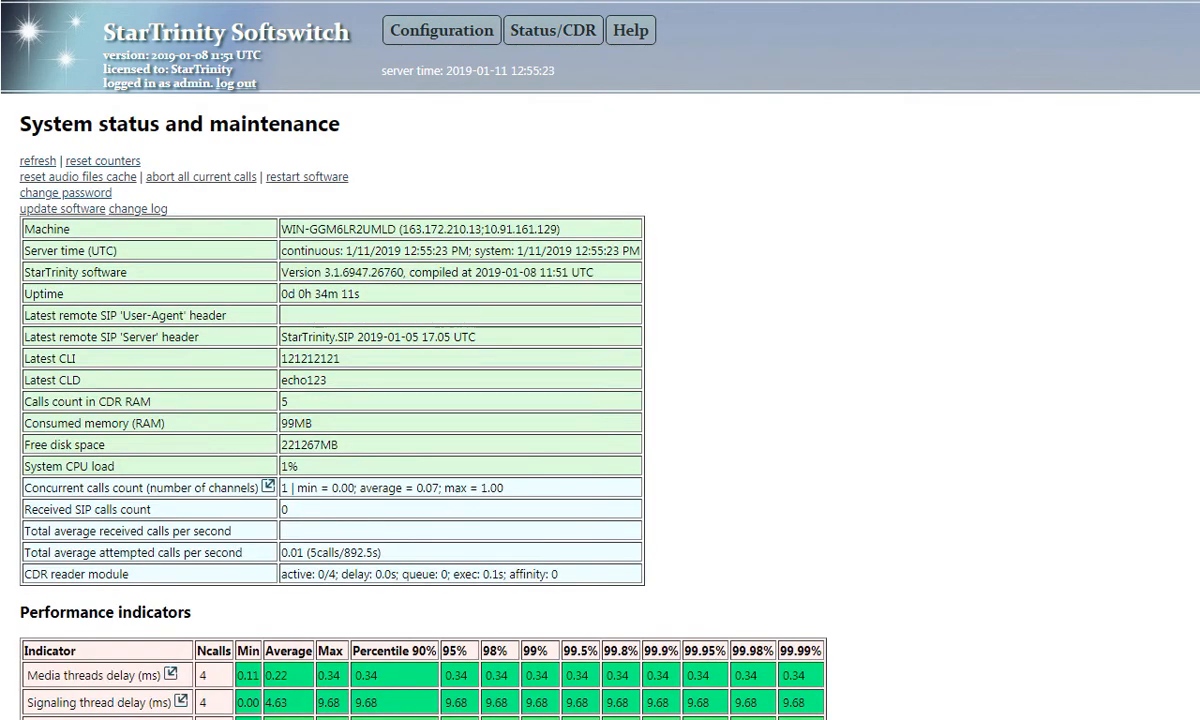
left_click(460, 1)
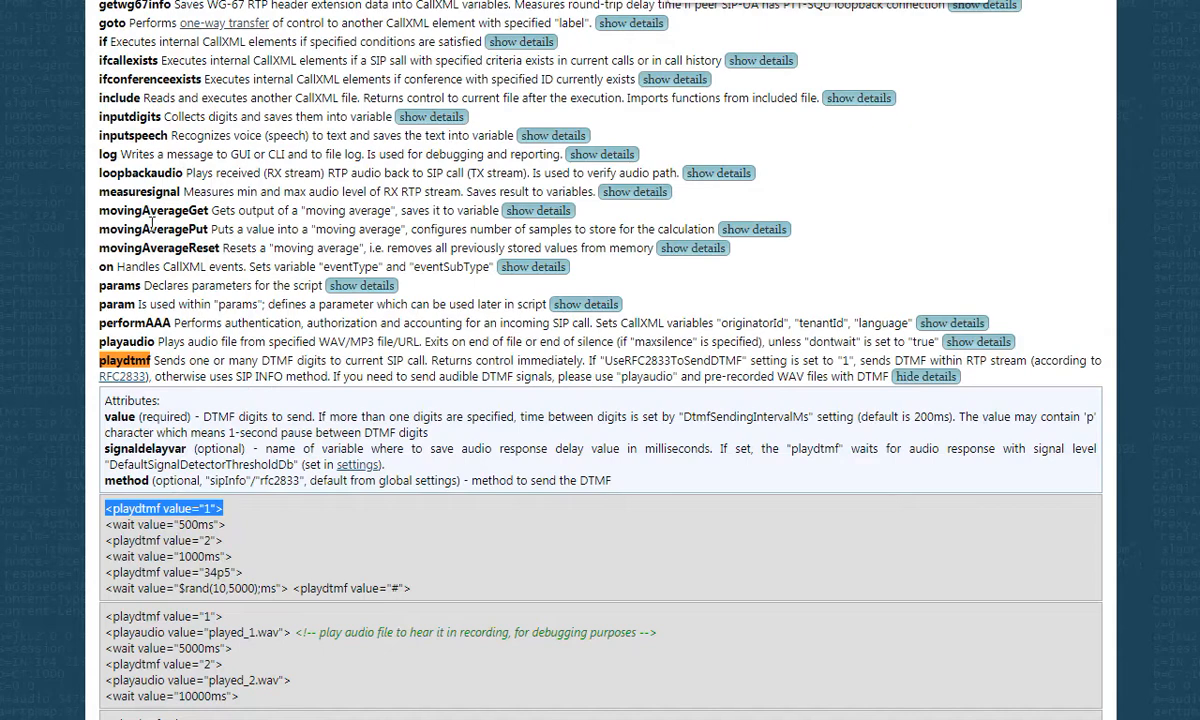
scroll(150, 218, "up", 5)
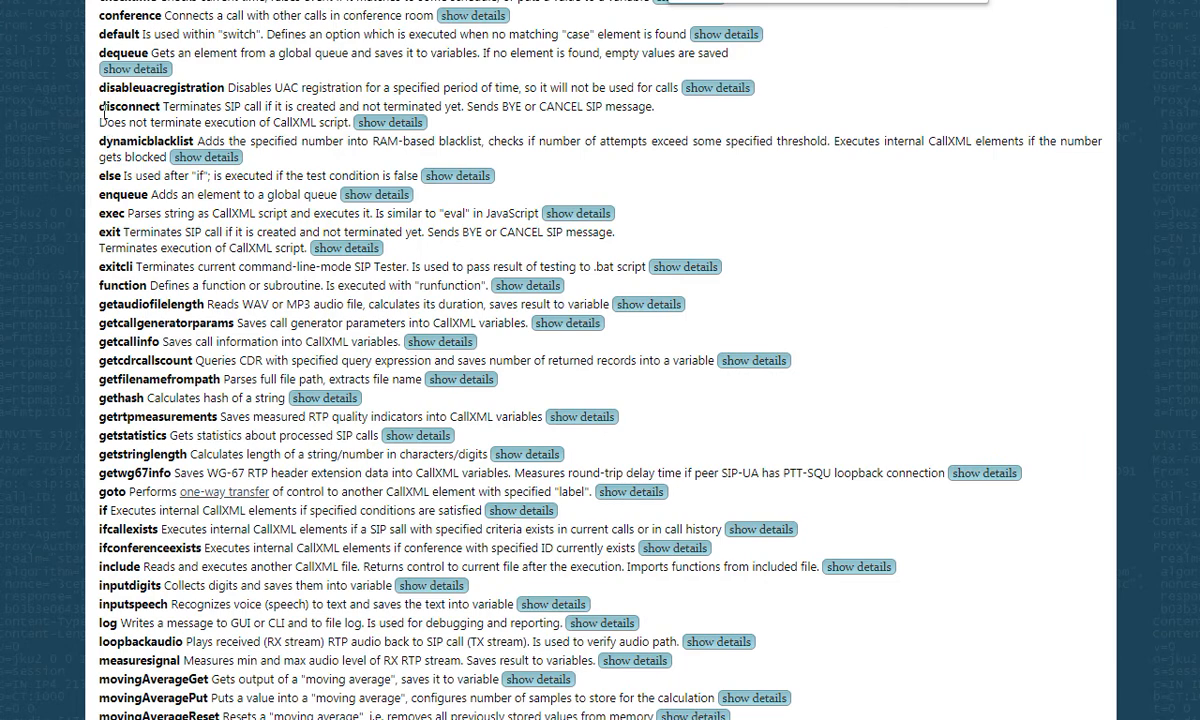
scroll(107, 205, "up", 3)
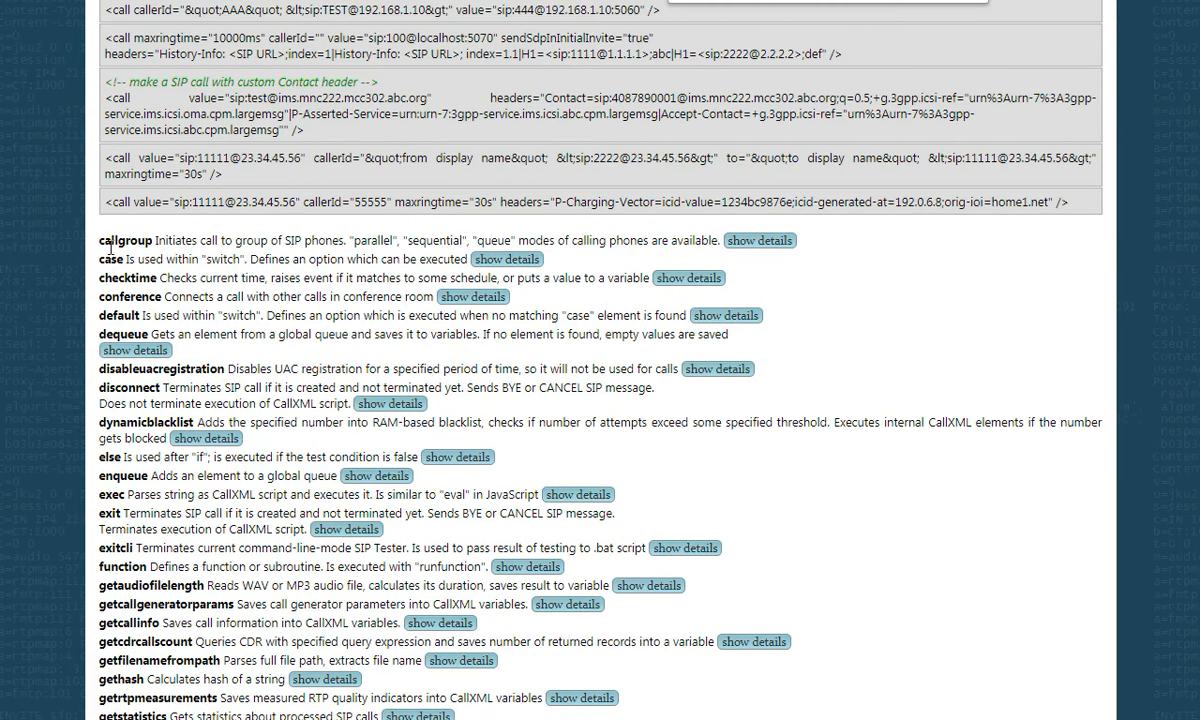
scroll(110, 246, "up", 9)
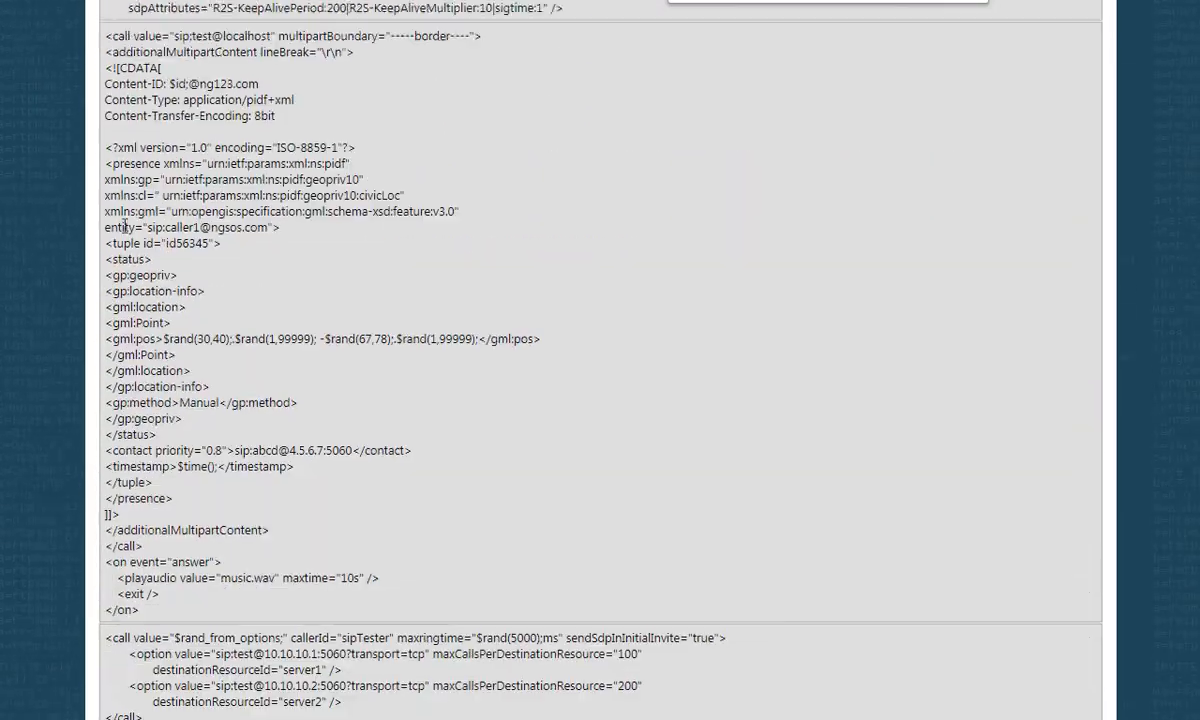
scroll(124, 226, "up", 10)
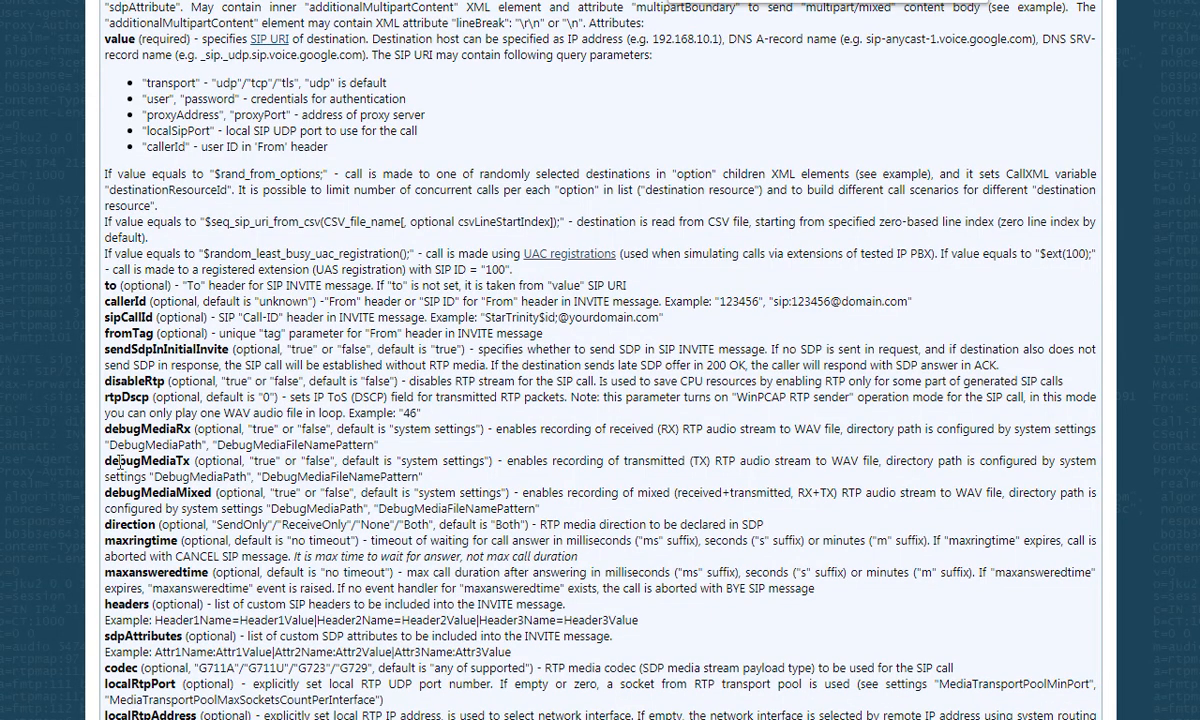
scroll(115, 269, "up", 3)
left_click_drag(104, 216, 148, 520)
scroll(147, 610, "down", 5)
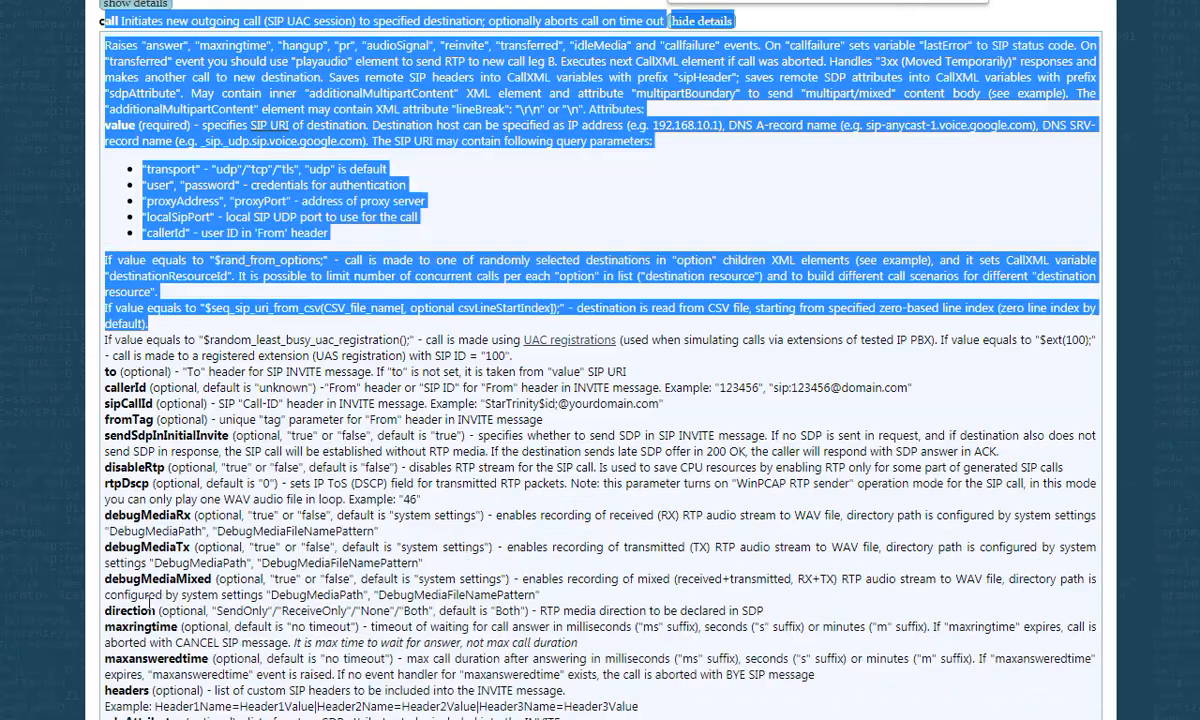
scroll(110, 333, "down", 2)
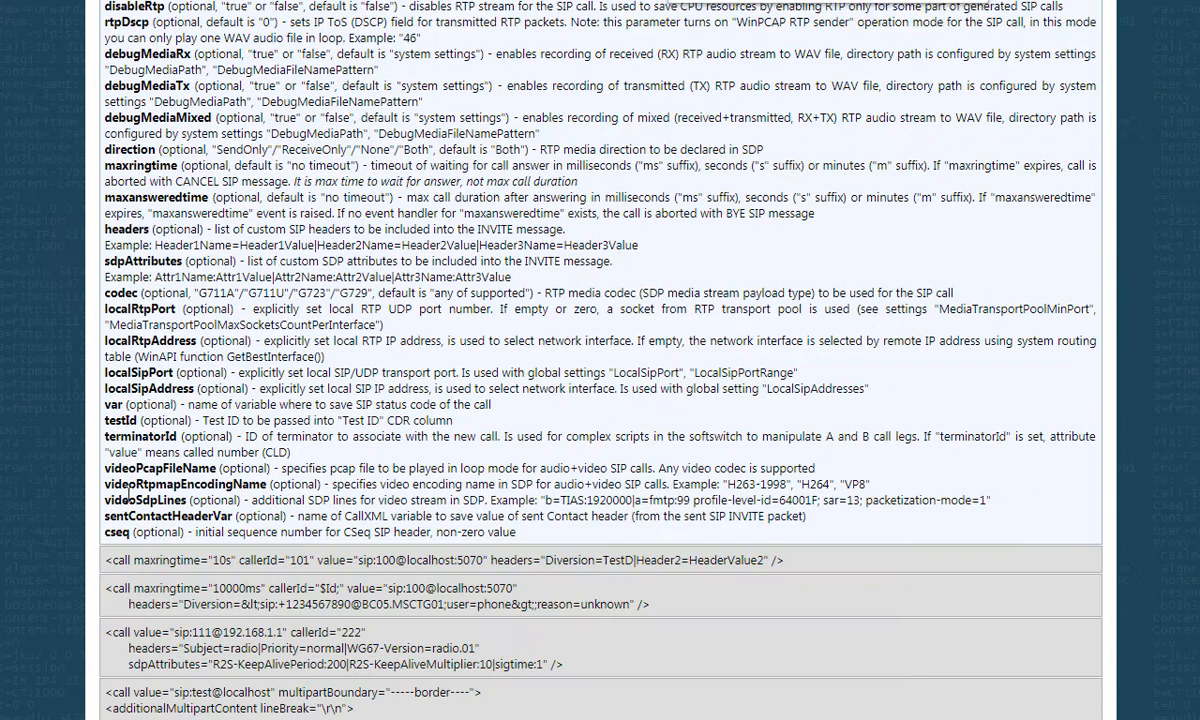
Examine the call element's terminatorId description, including how it changes the meaning of the value attribute.
left_click_drag(107, 437, 822, 446)
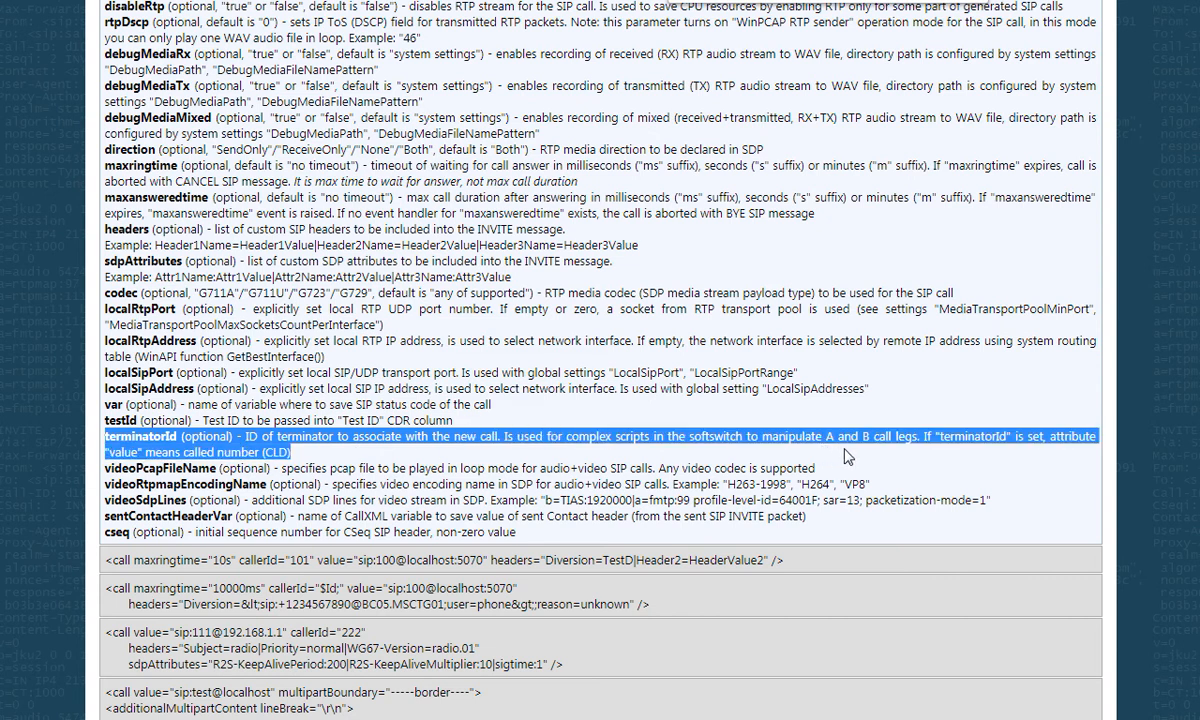
left_click(946, 442)
left_click_drag(937, 438, 307, 456)
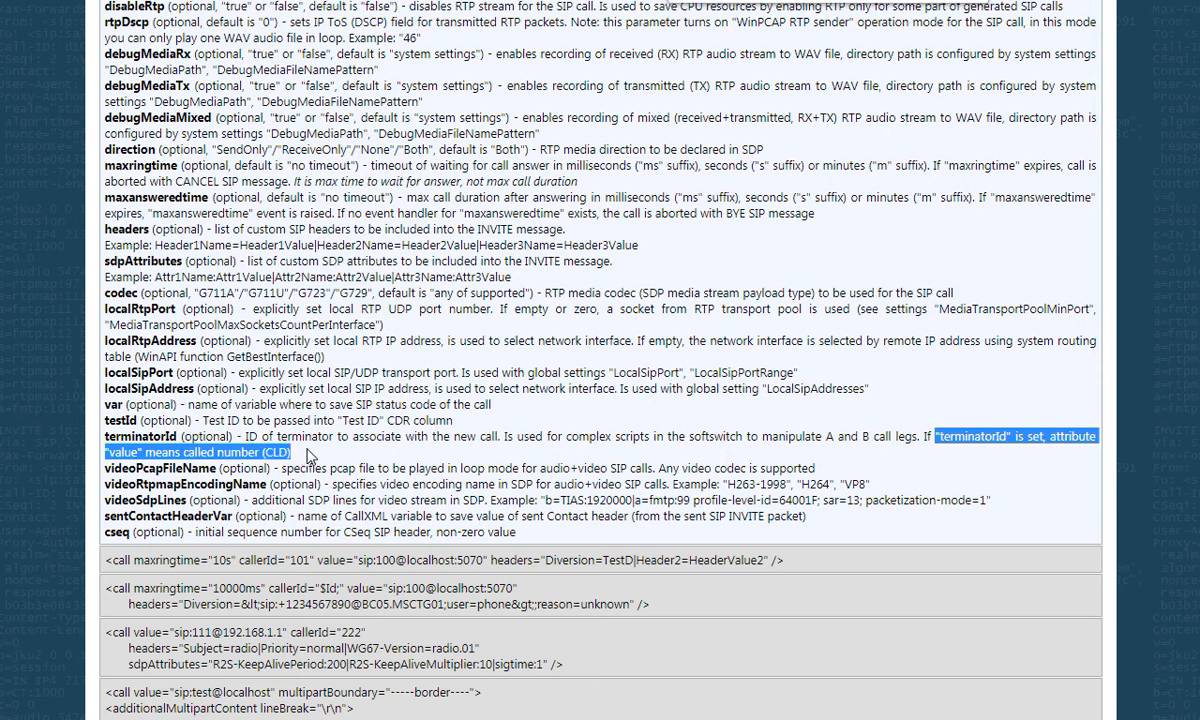
double_click(160, 438)
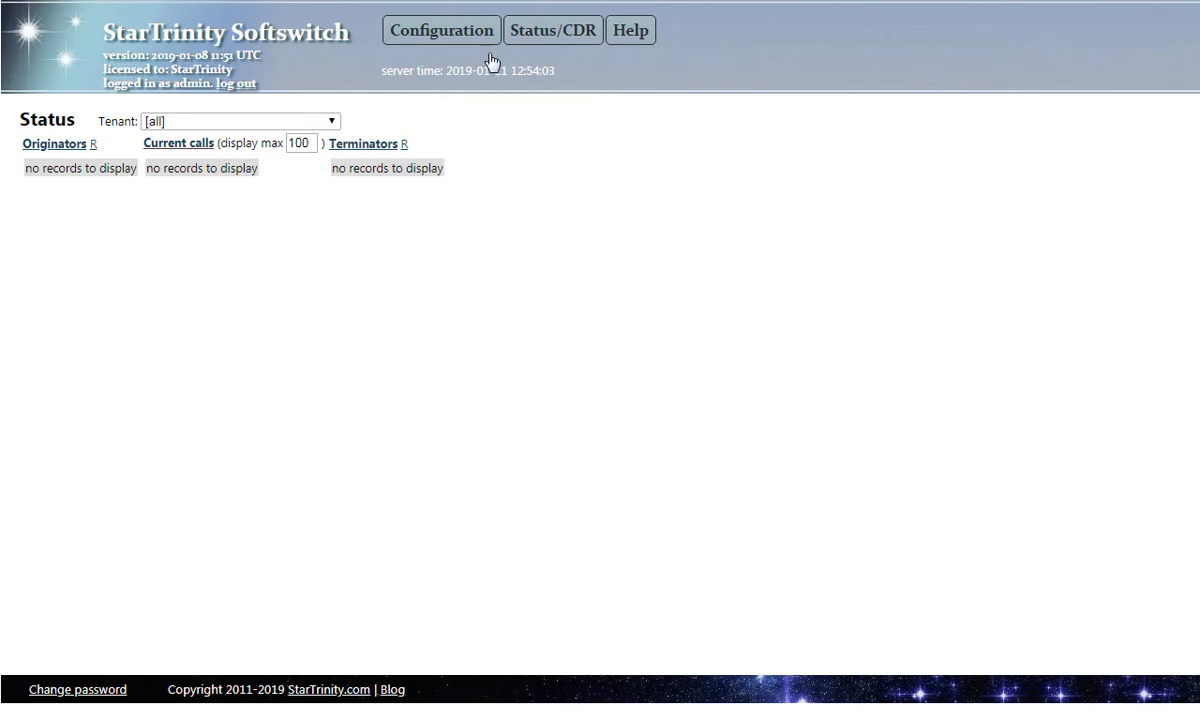
Open the details of dialer campaign DC1 and pause the campaign.
mouse_move(450, 44)
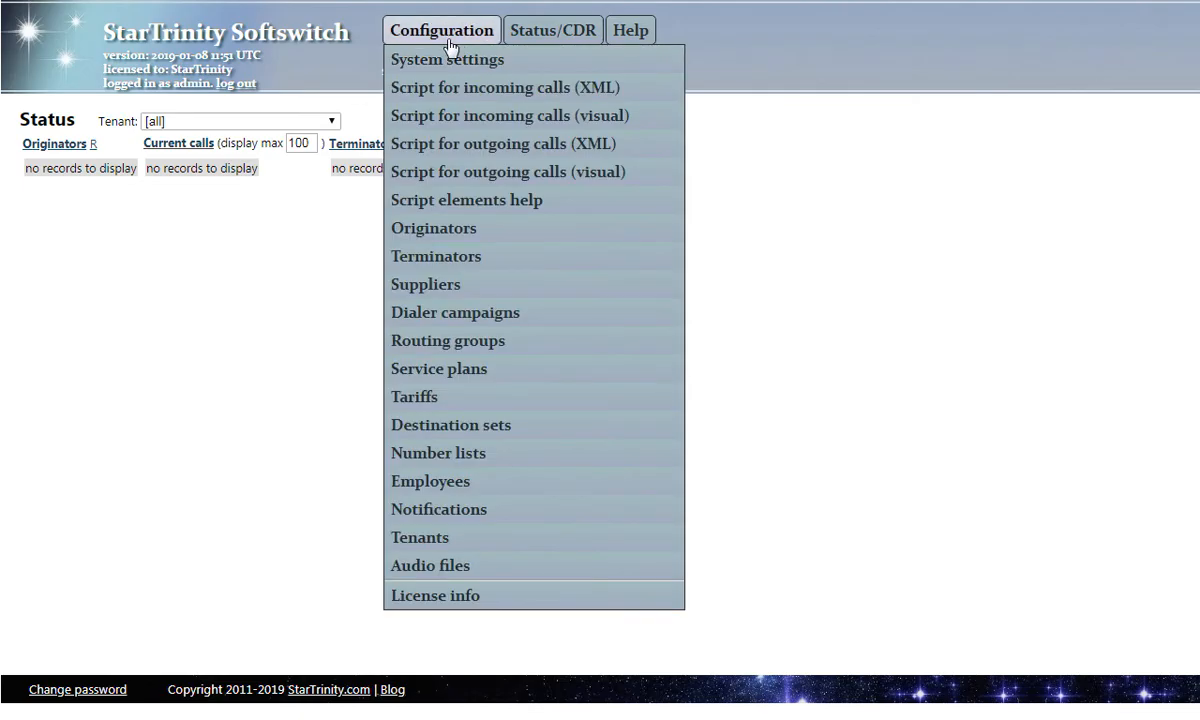
left_click(405, 313)
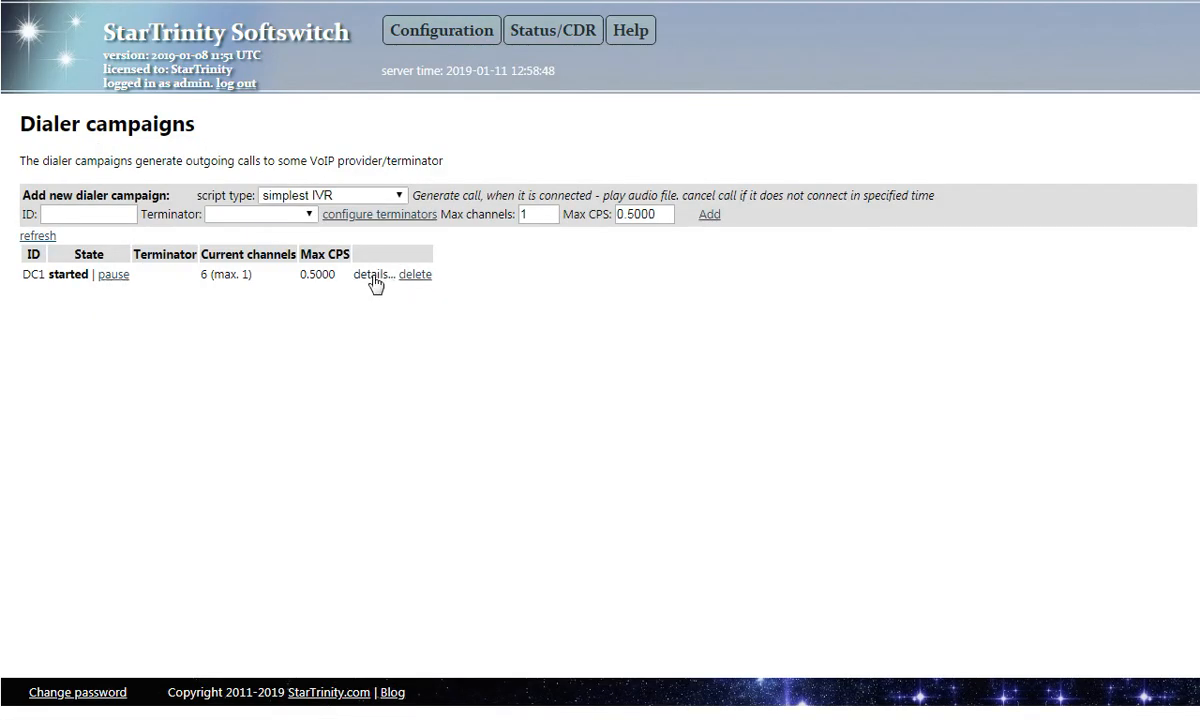
left_click(369, 275)
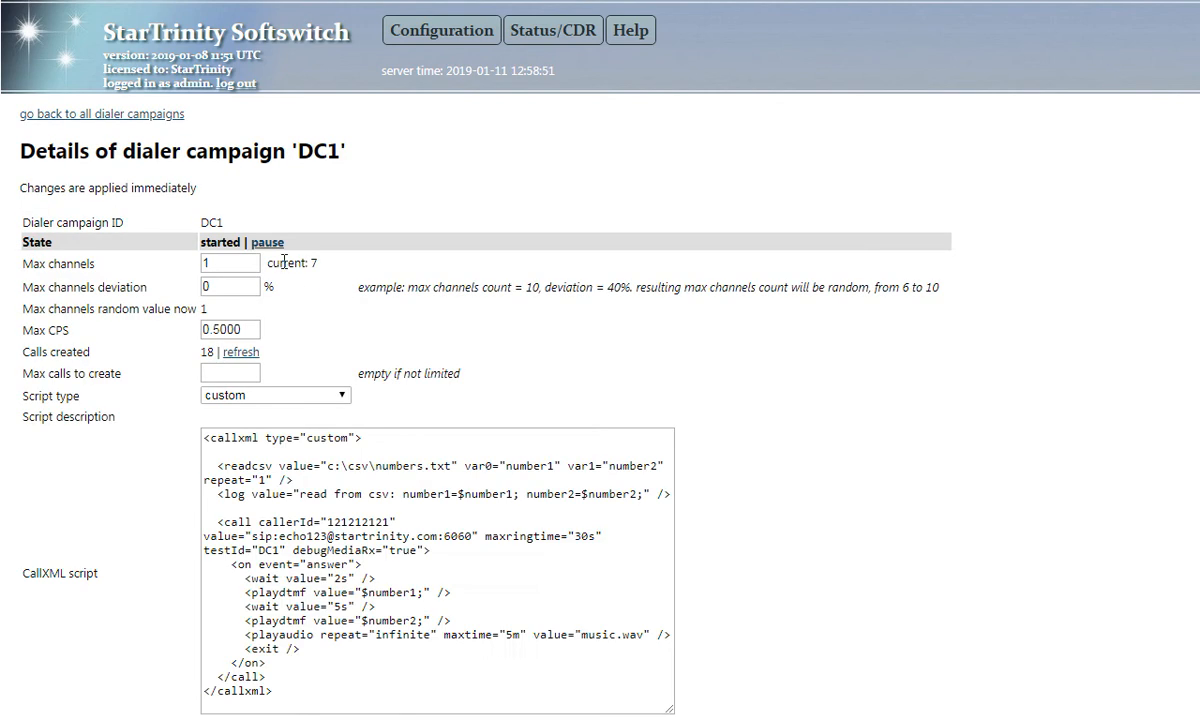
left_click(264, 243)
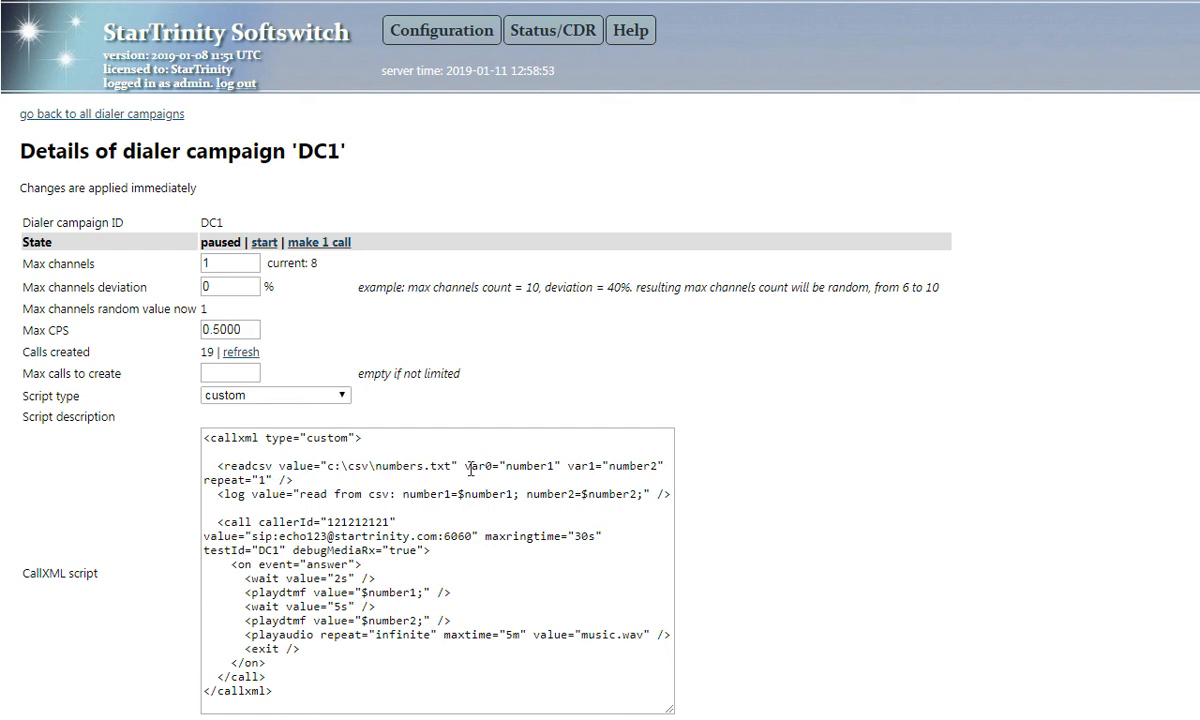
Set the readcsv element's repeat attribute to 10 in the CallXML script and save the script.
left_click(268, 480)
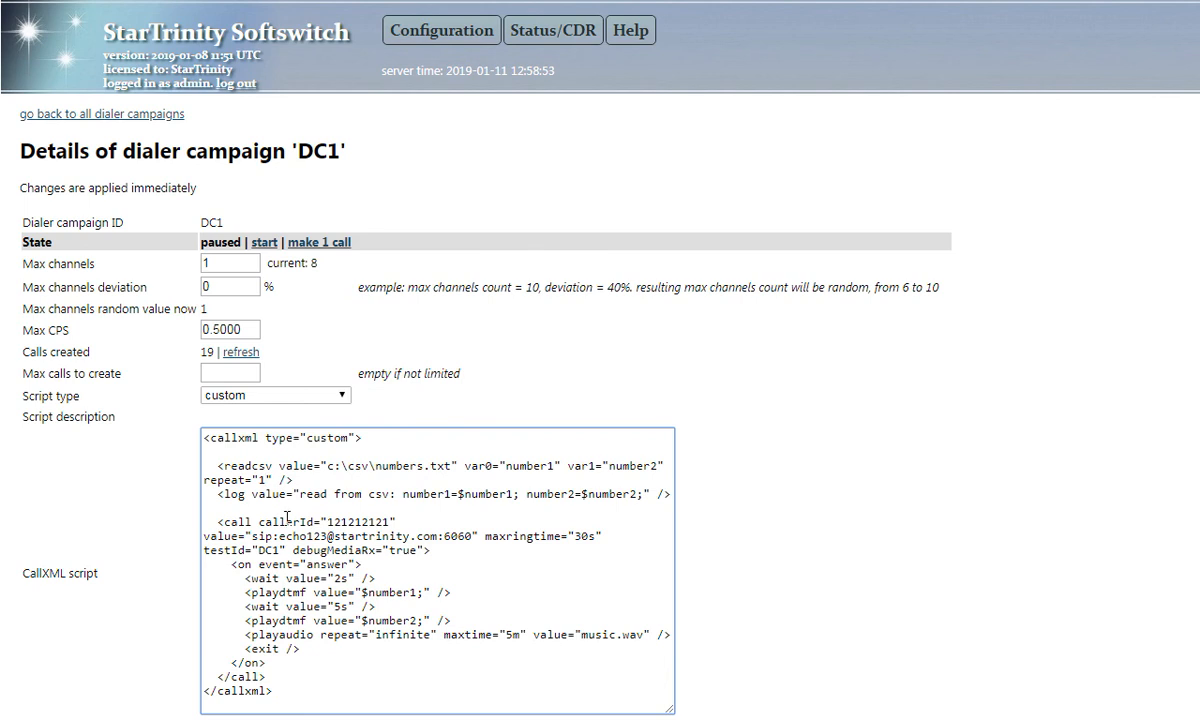
type("0")
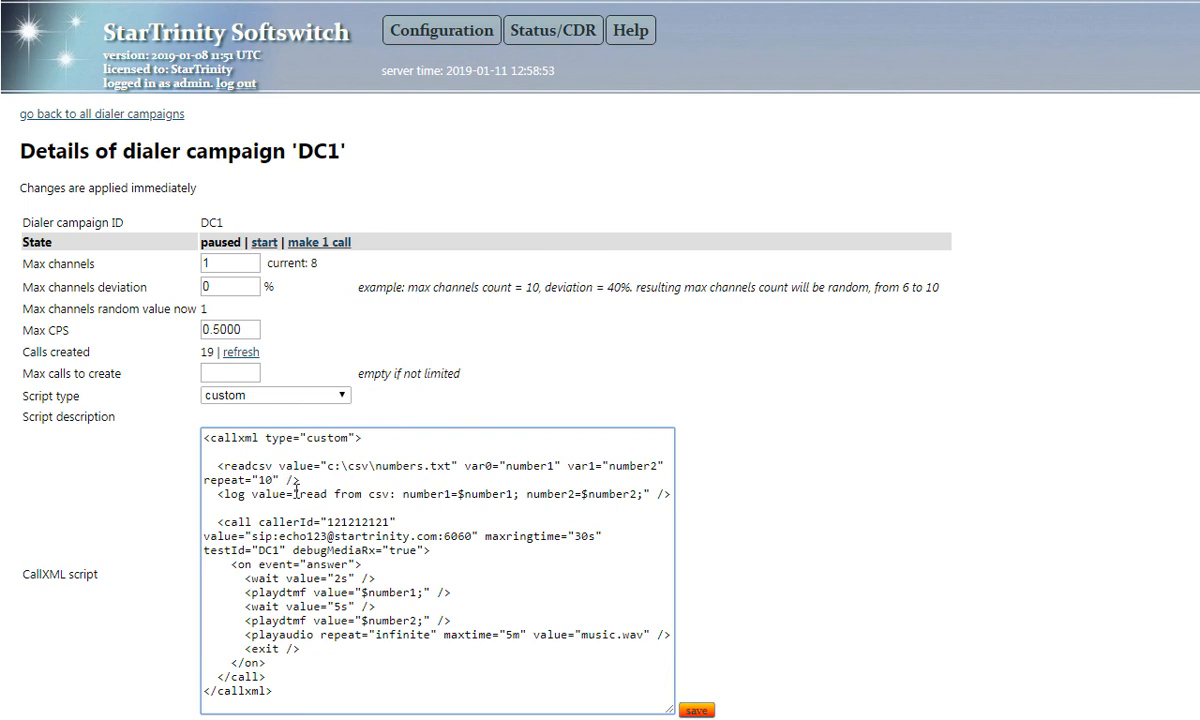
left_click(695, 710)
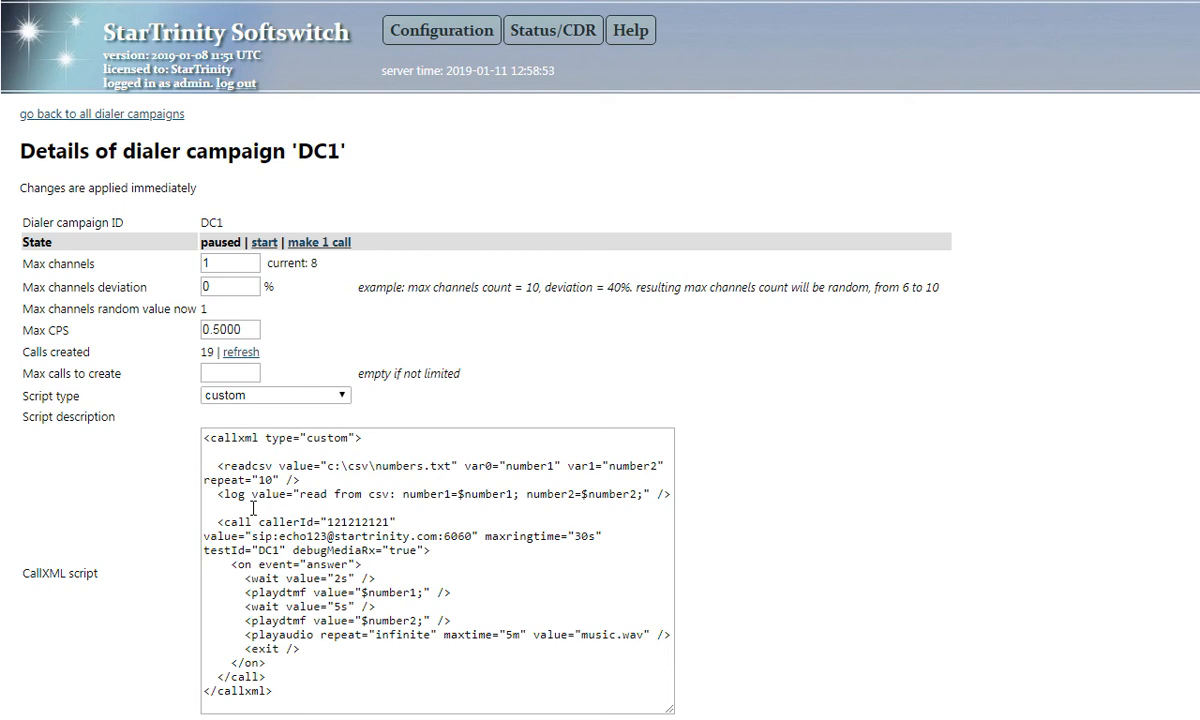
Add terminatorId="s3main" after callerId in the script's call element and copy the terminator ID.
left_click(286, 505)
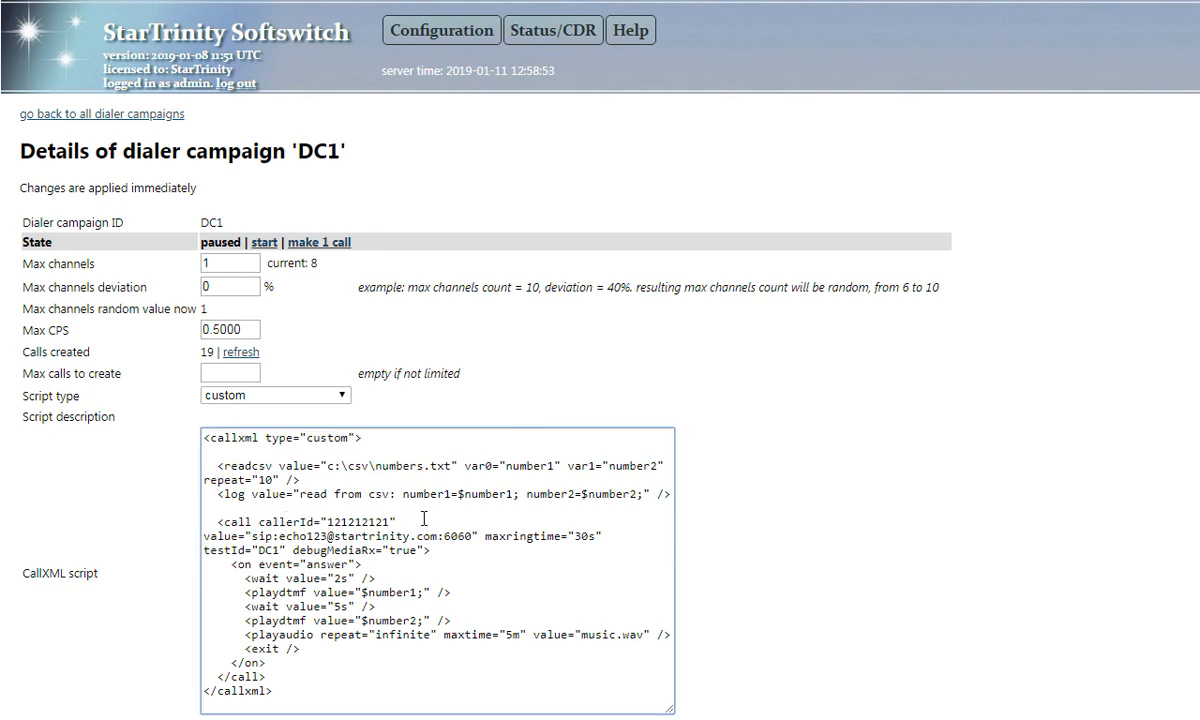
type("terminator")
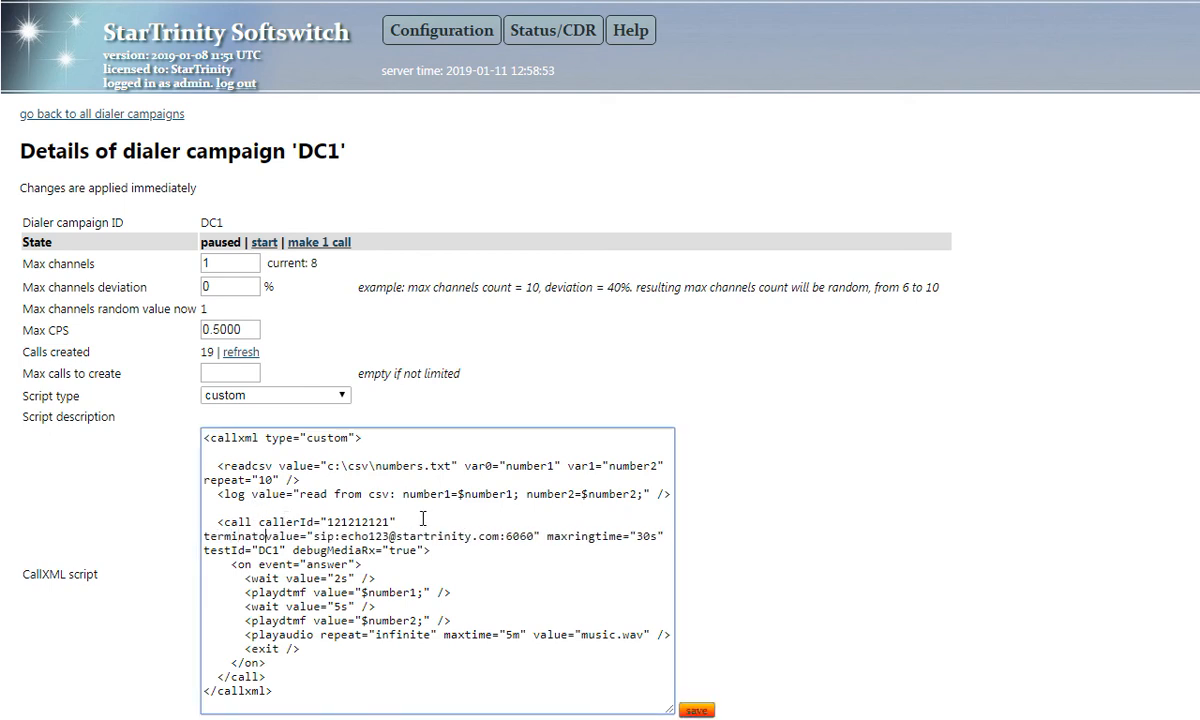
type("Id=\"\"")
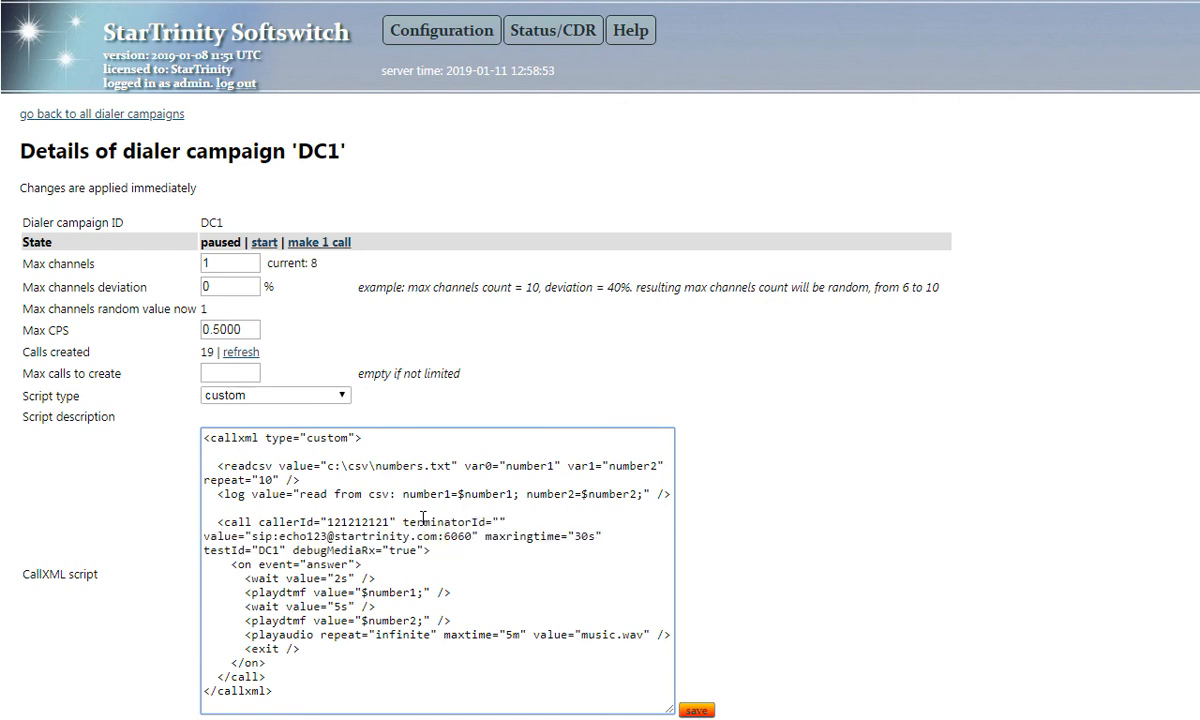
type(" s3main")
left_click_drag(251, 537, 265, 539)
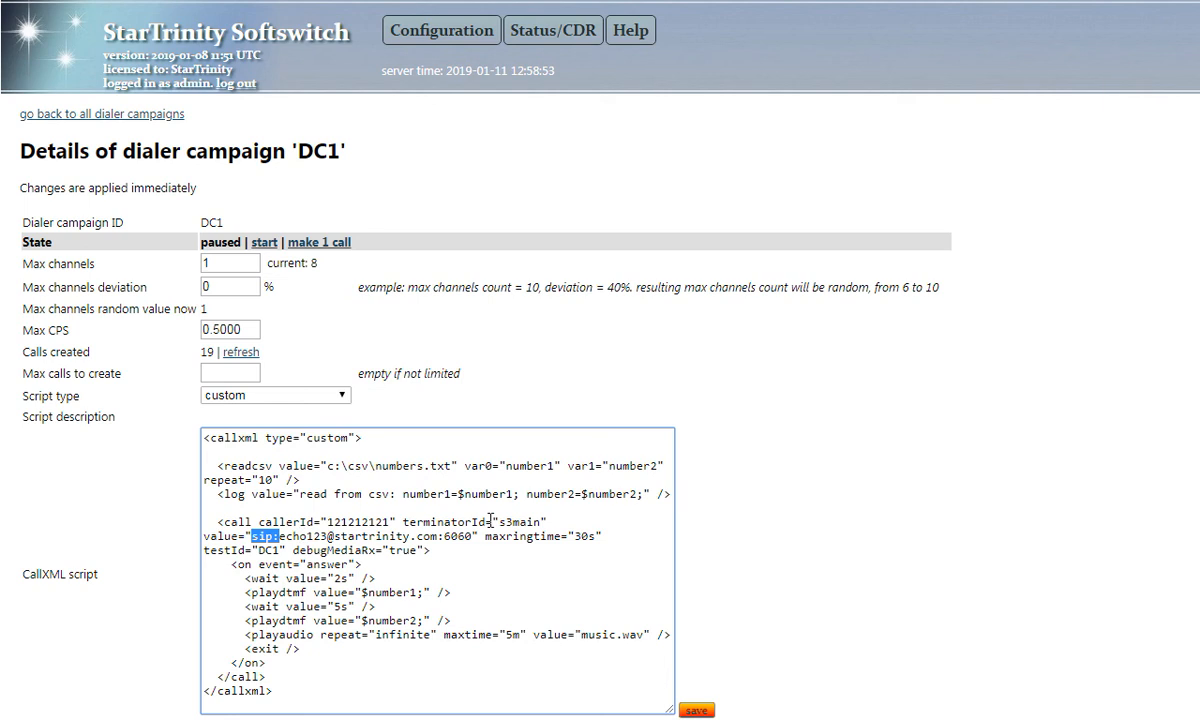
left_click_drag(499, 522, 539, 522)
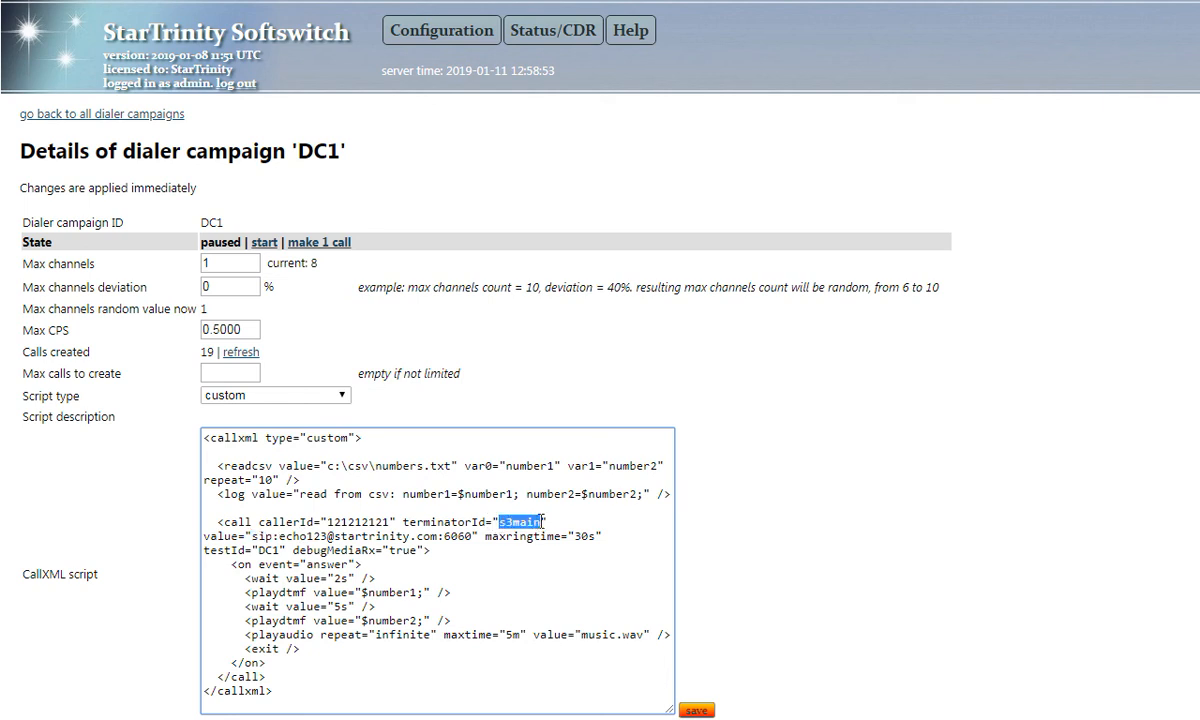
right_click(522, 524)
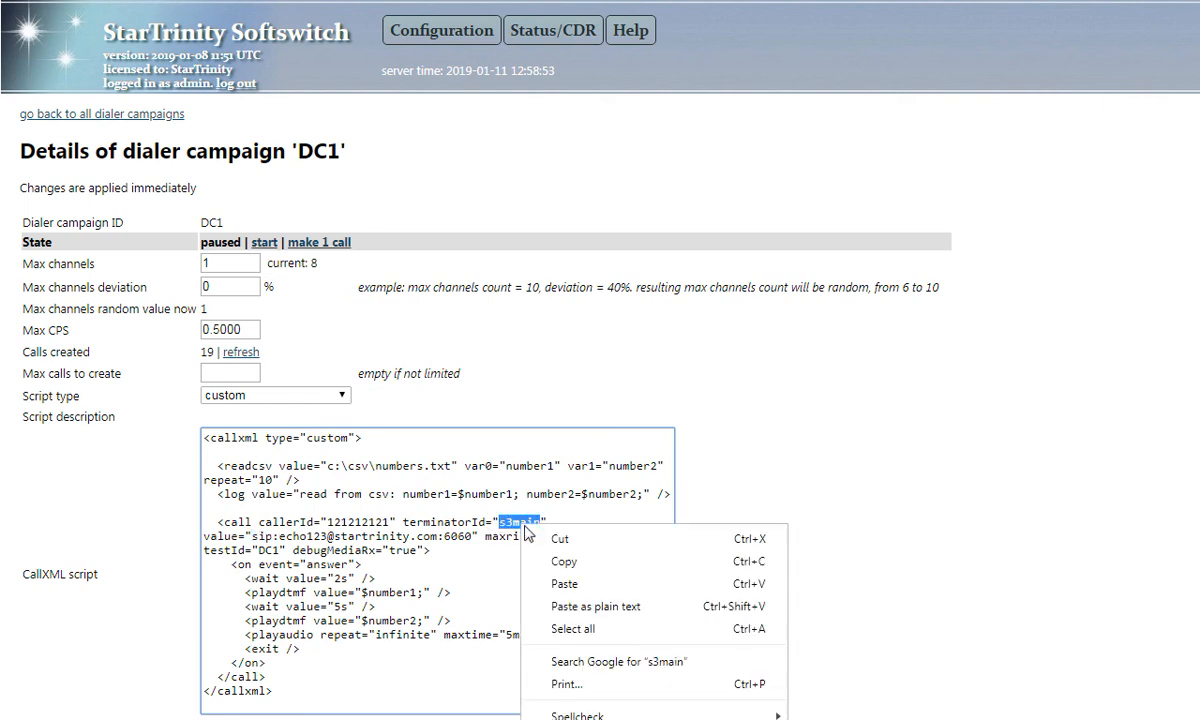
left_click(560, 563)
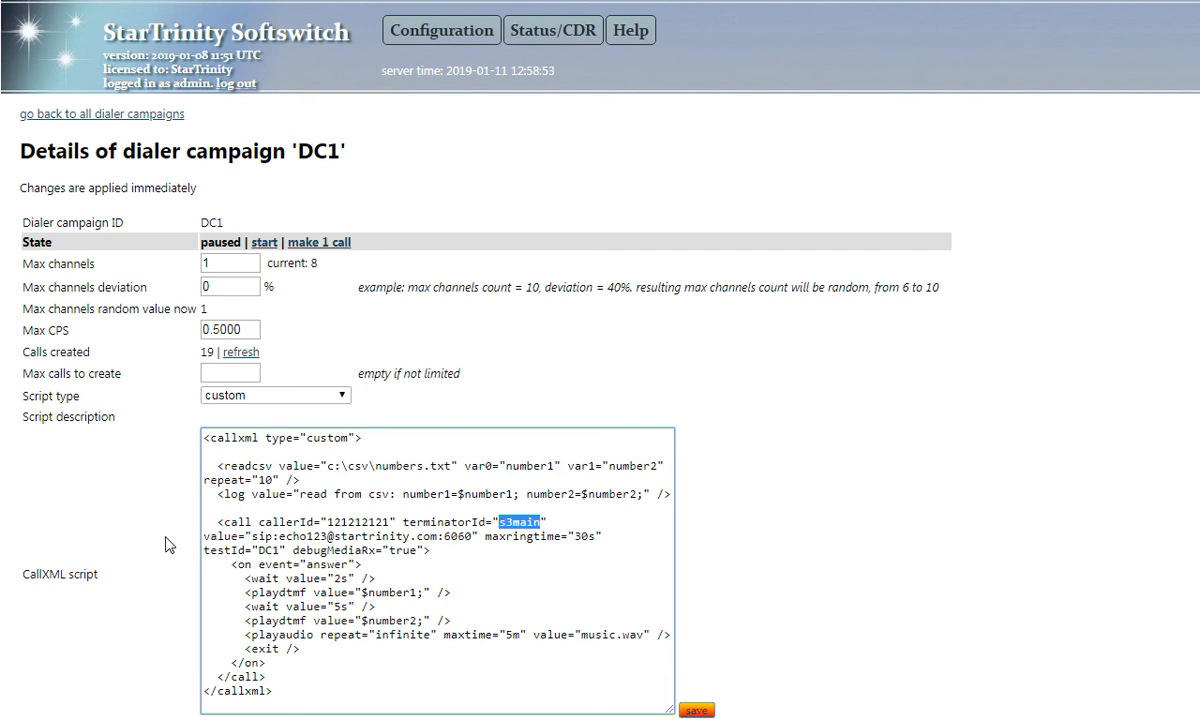
Reduce the call element's value to "echo123" by removing the sip: prefix and the host and port, and save the script.
left_click(252, 537)
key("Delete")
key("Delete")
key("Delete")
key("Delete")
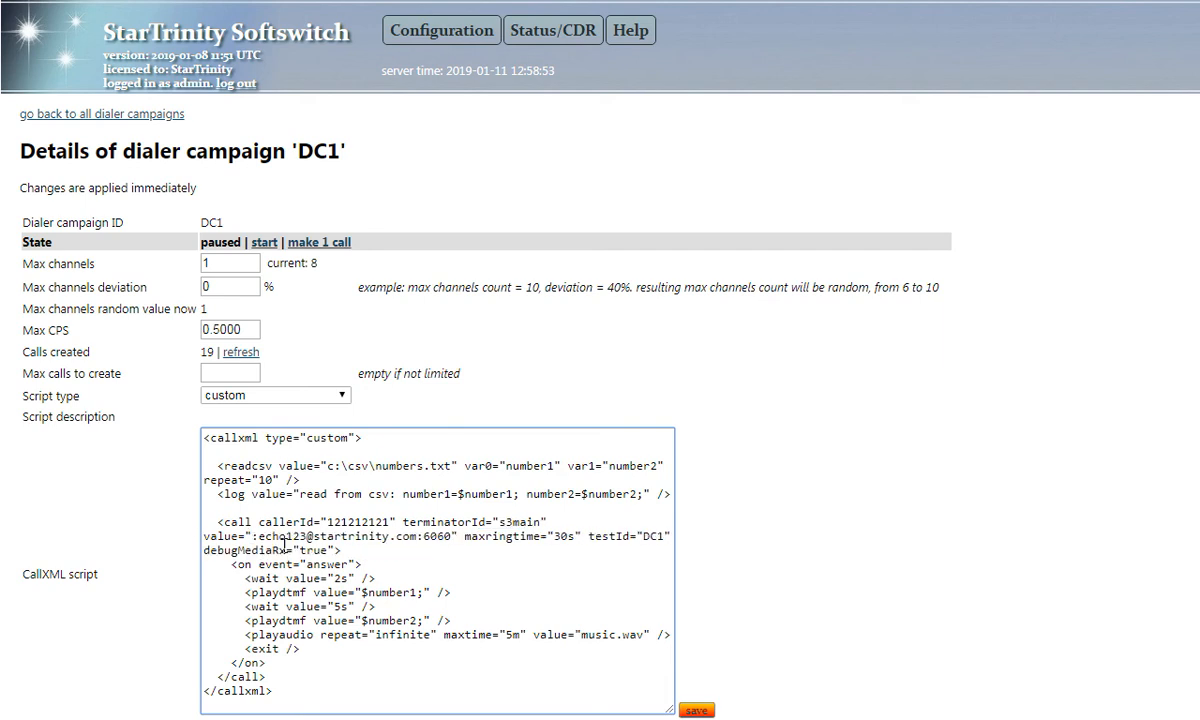
left_click_drag(300, 537, 446, 538)
key("Delete")
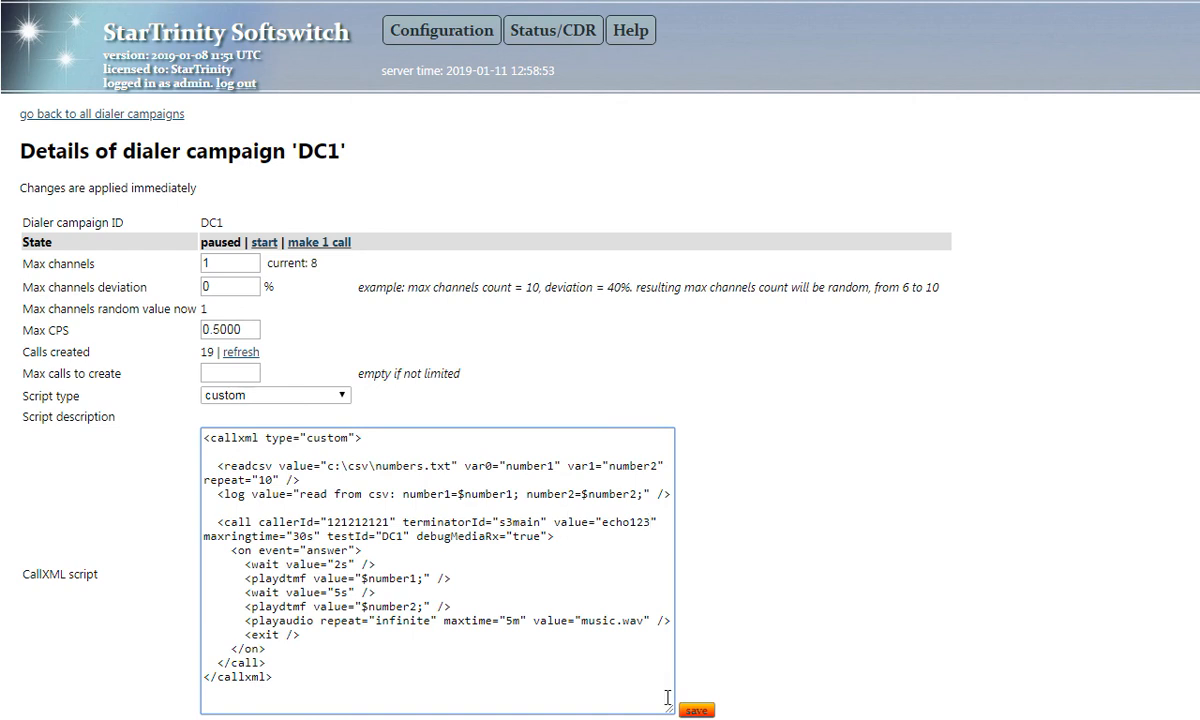
left_click(696, 710)
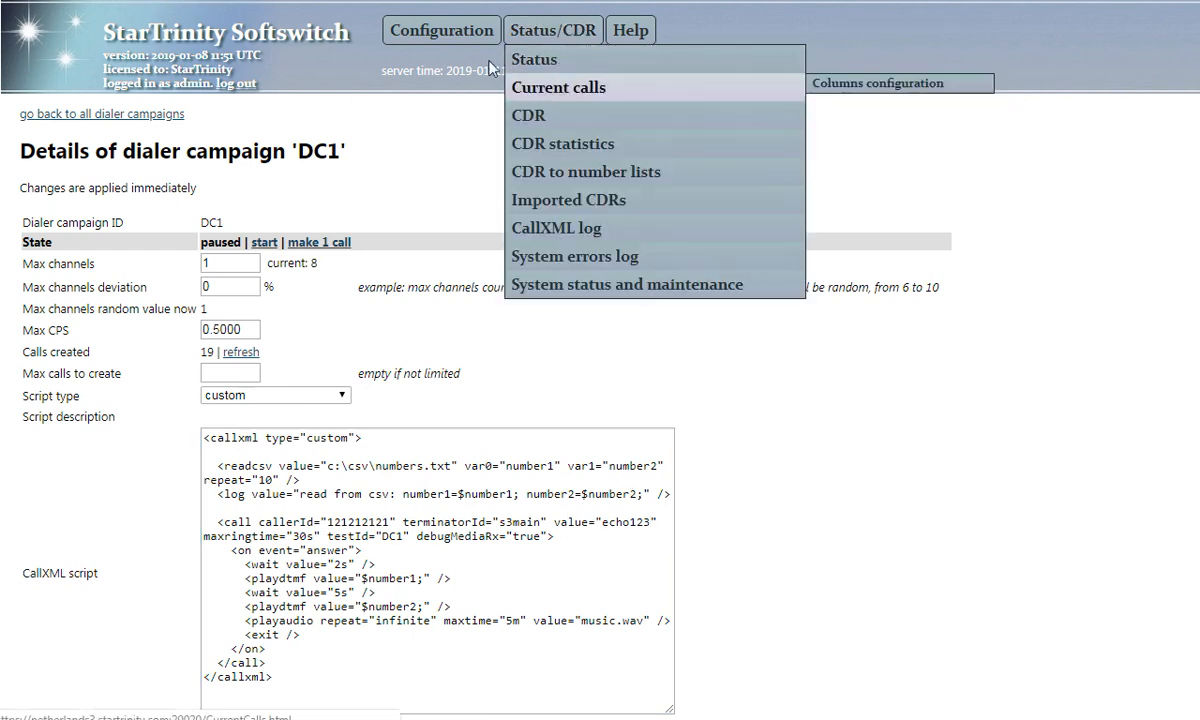
Add a new terminator with the ID s3main.
mouse_move(465, 30)
left_click(408, 256)
left_click(247, 231)
type("s3man")
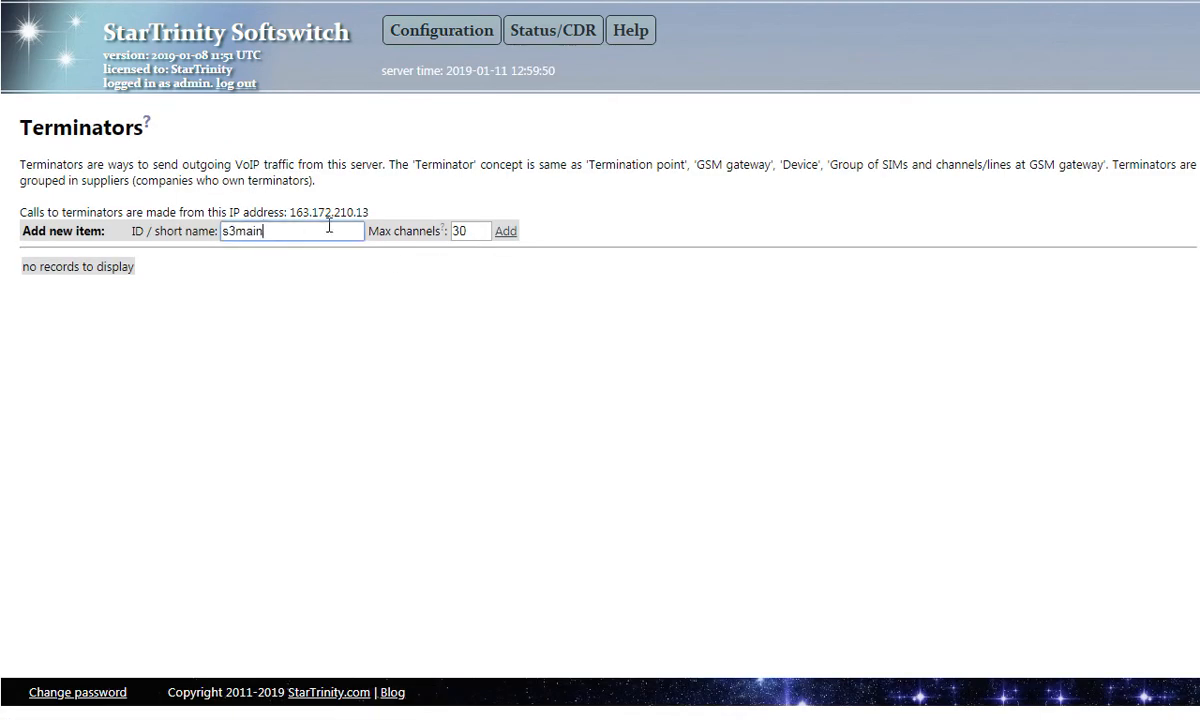
left_click(507, 233)
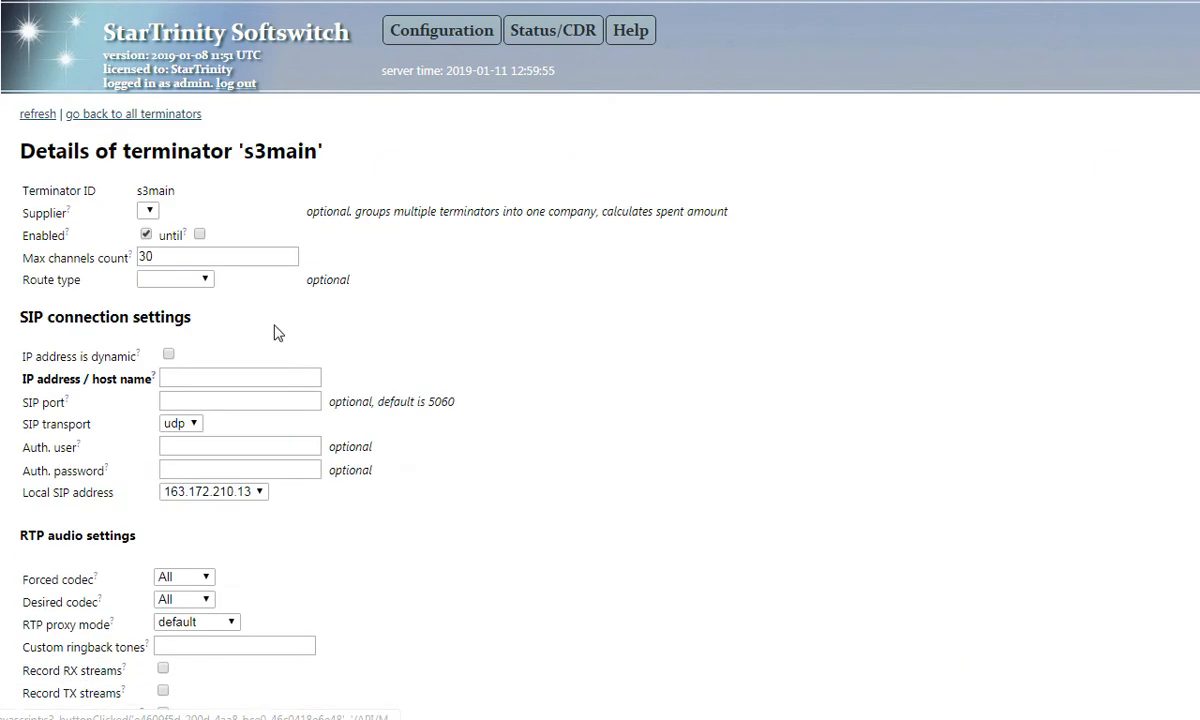
Set the s3main terminator's host name to startrinity.com and its SIP port to 6060, saving both settings.
left_click(172, 378)
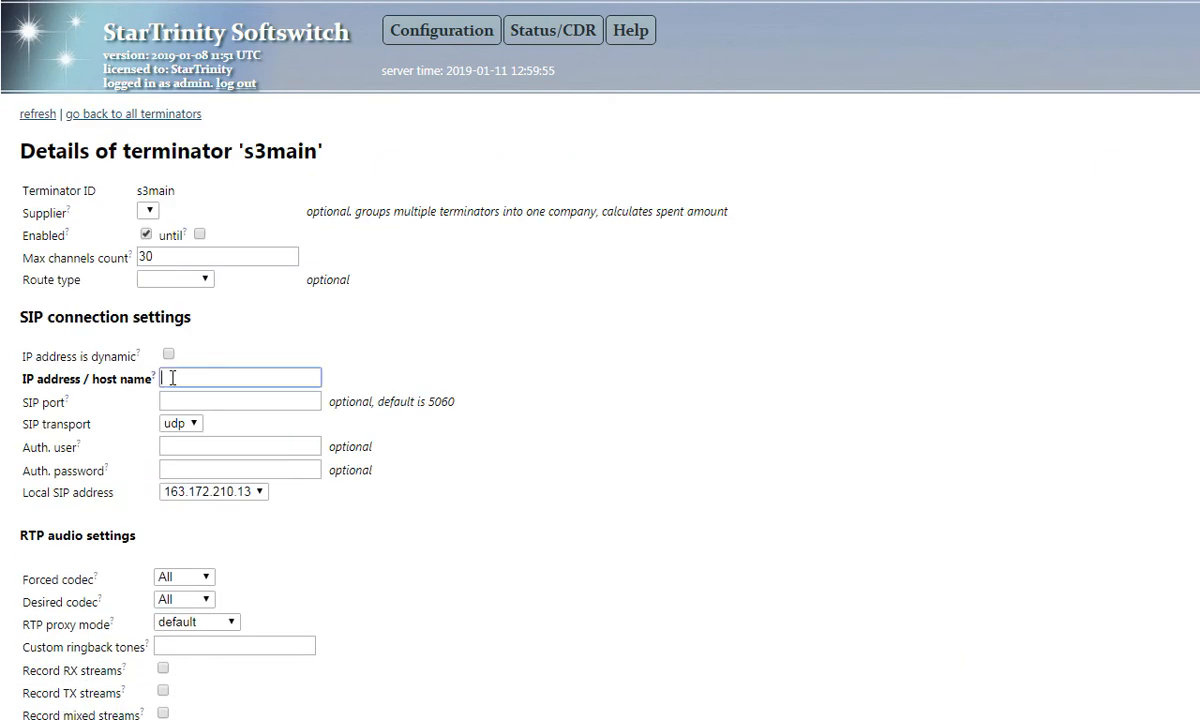
type("startrinity.com")
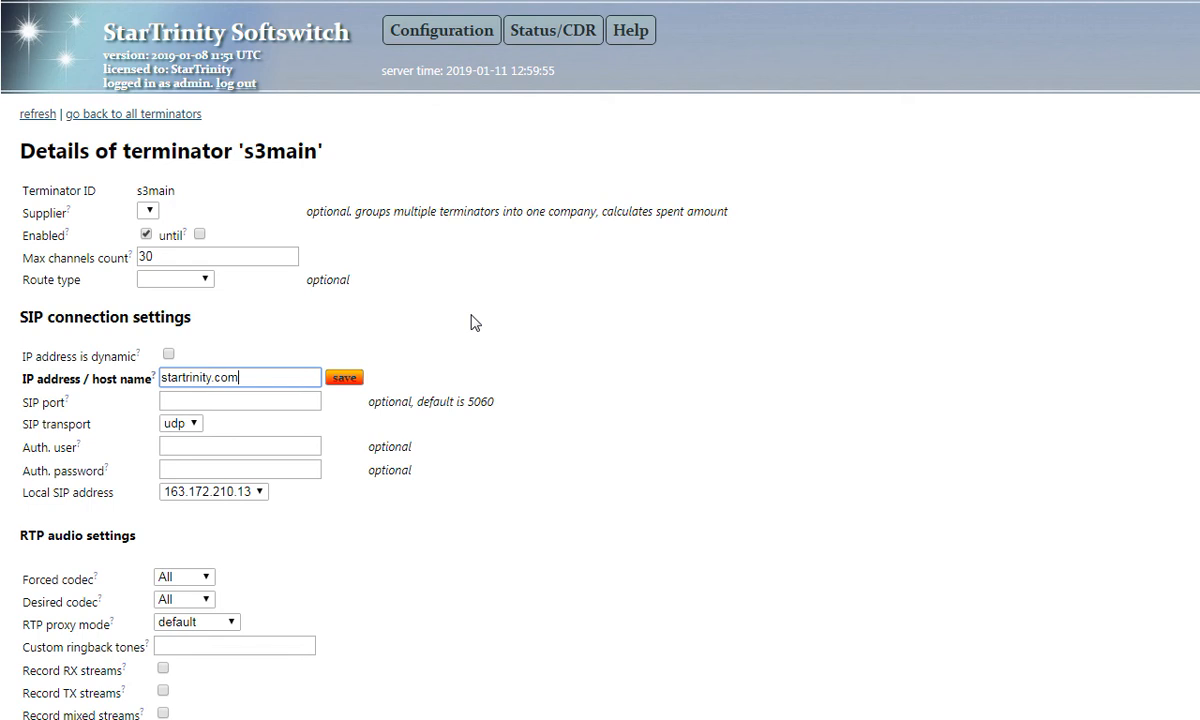
left_click(344, 378)
left_click(210, 401)
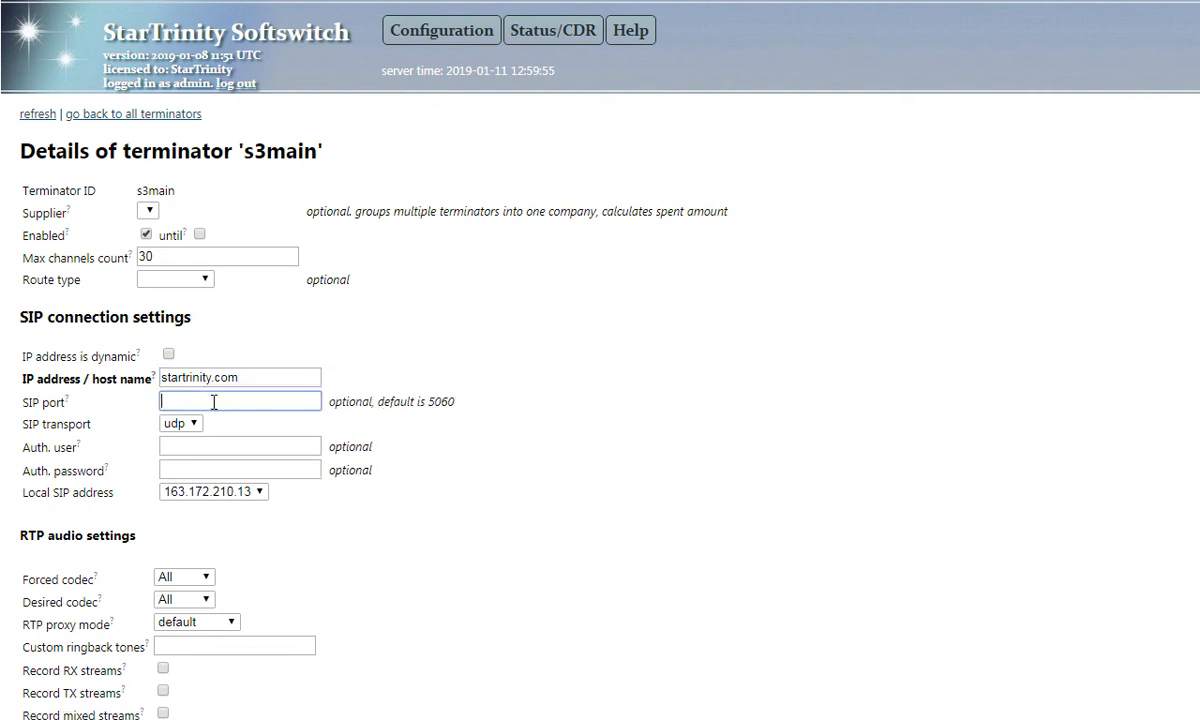
type("6060")
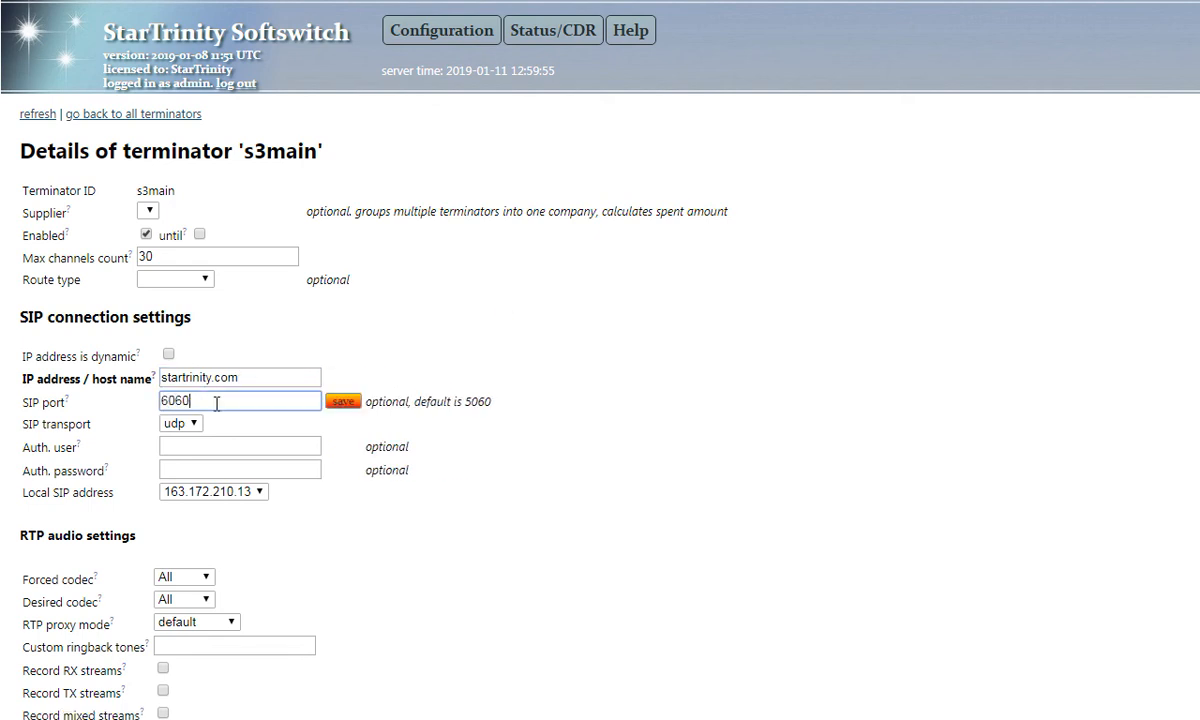
left_click(345, 402)
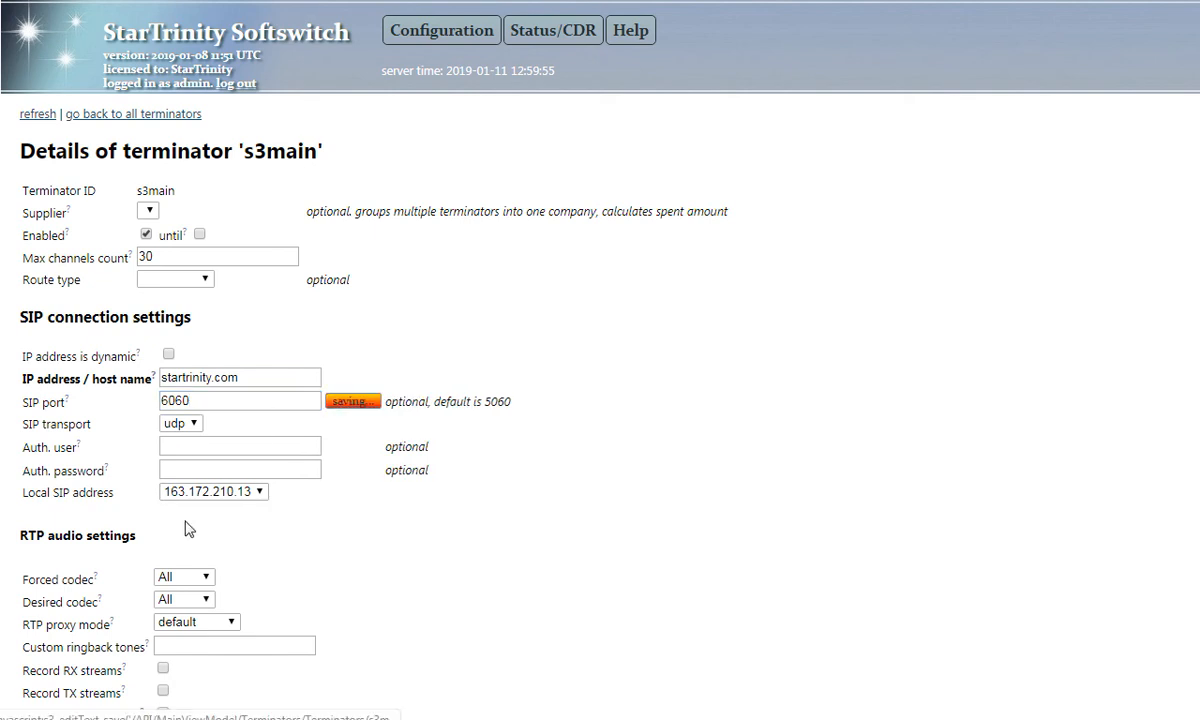
left_click(170, 491)
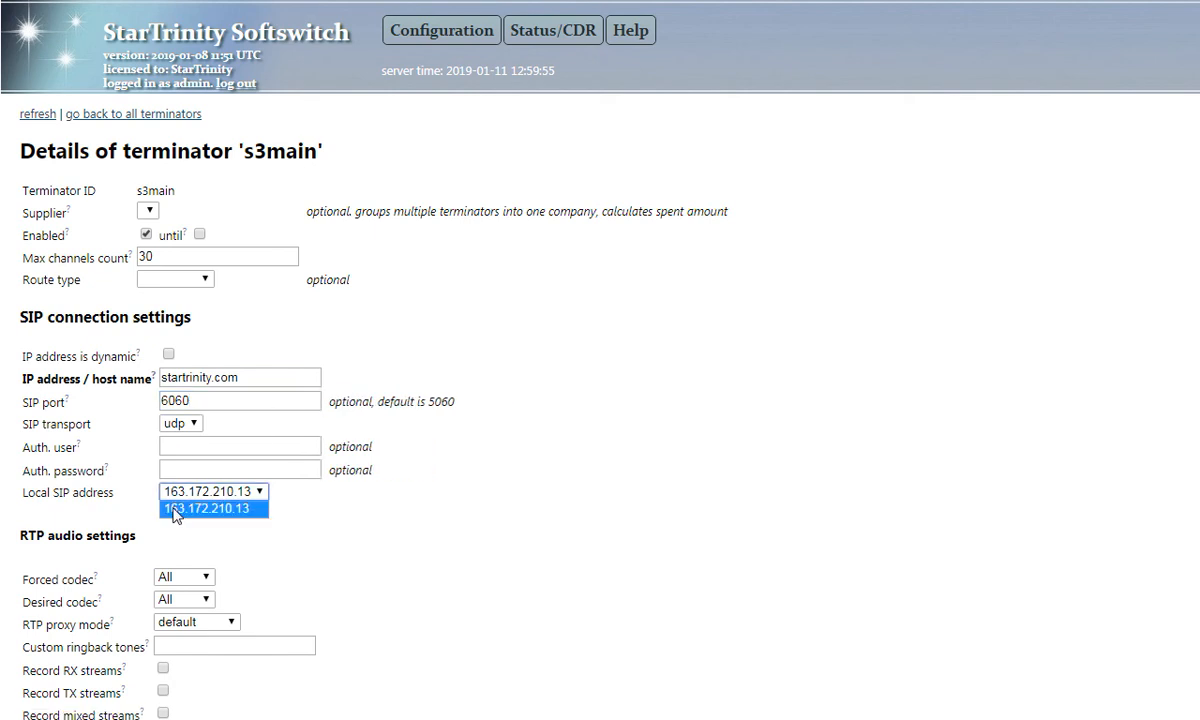
left_click(50, 492)
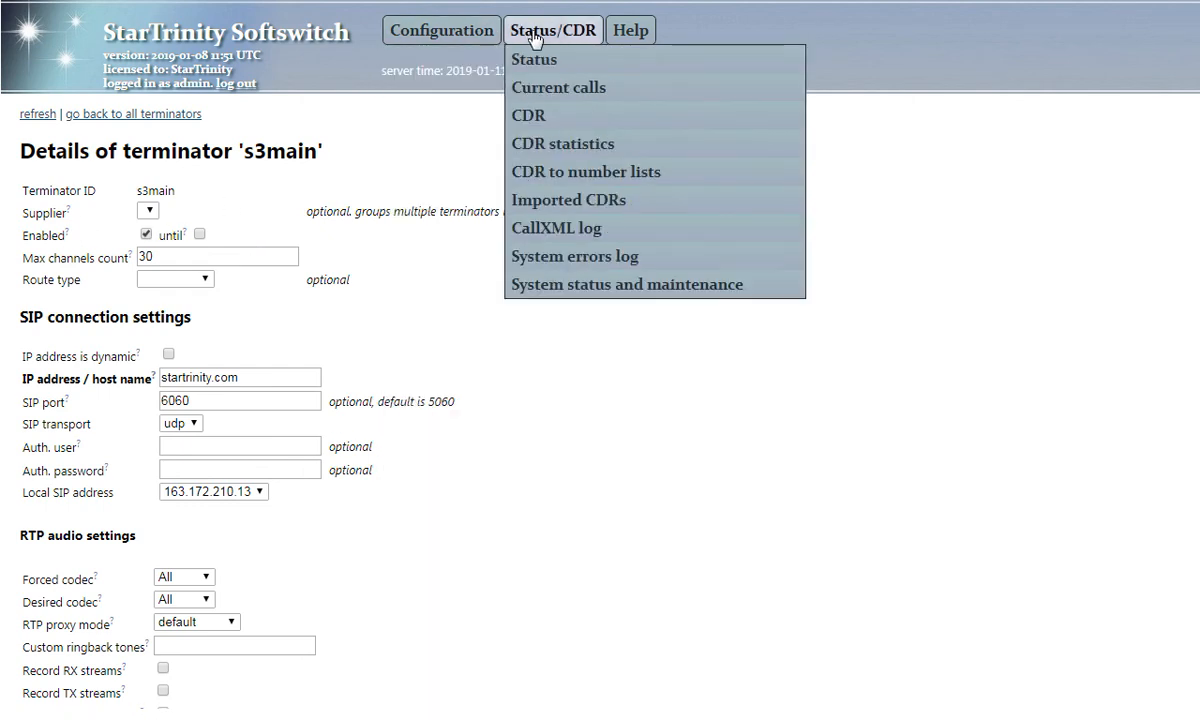
Open the details of dialer campaign DC1 and make one test call.
mouse_move(480, 42)
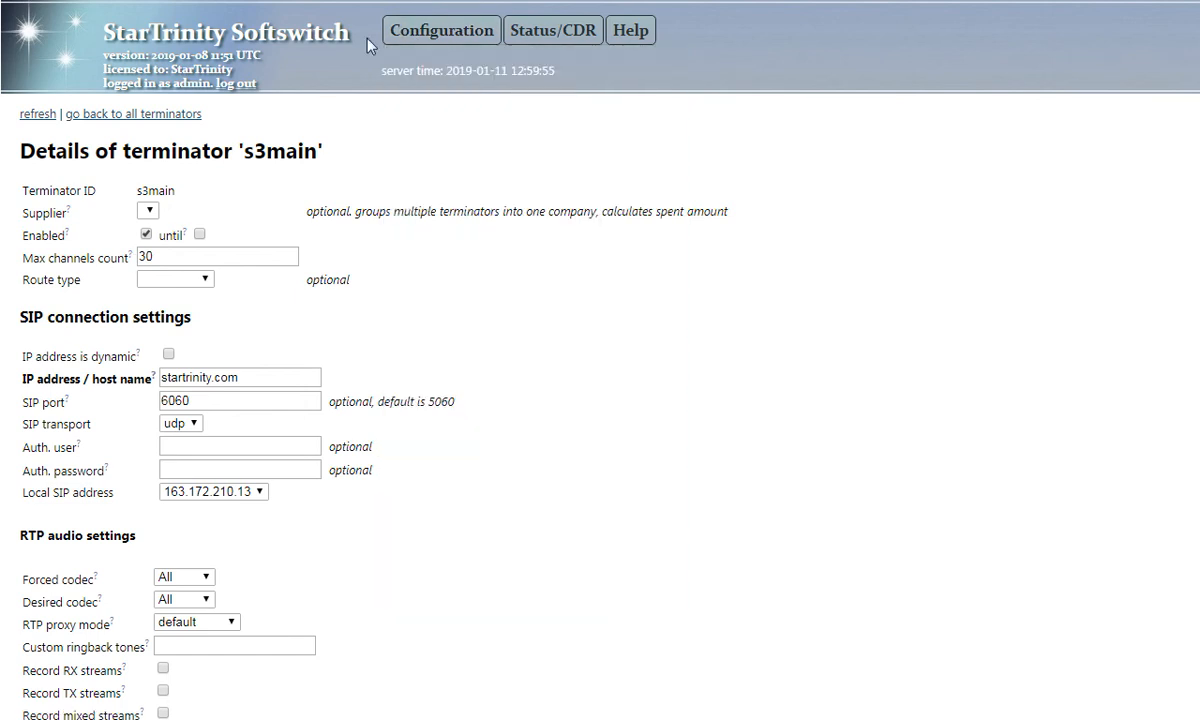
mouse_move(432, 35)
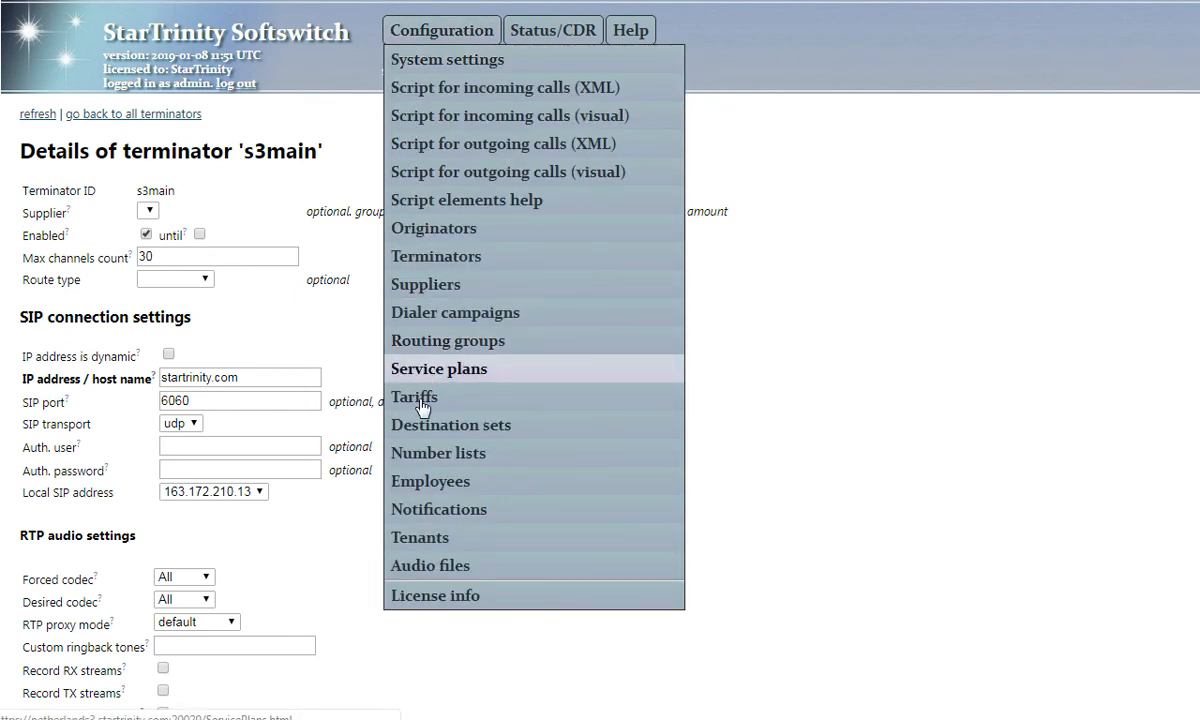
left_click(404, 313)
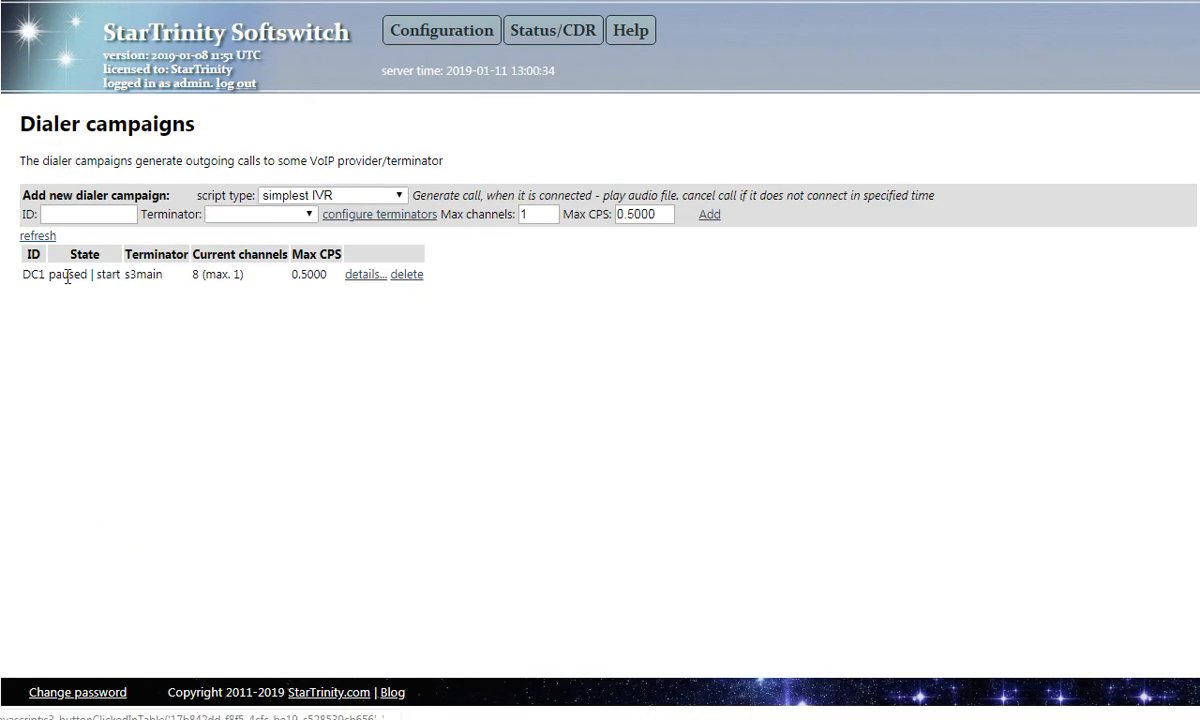
left_click(361, 280)
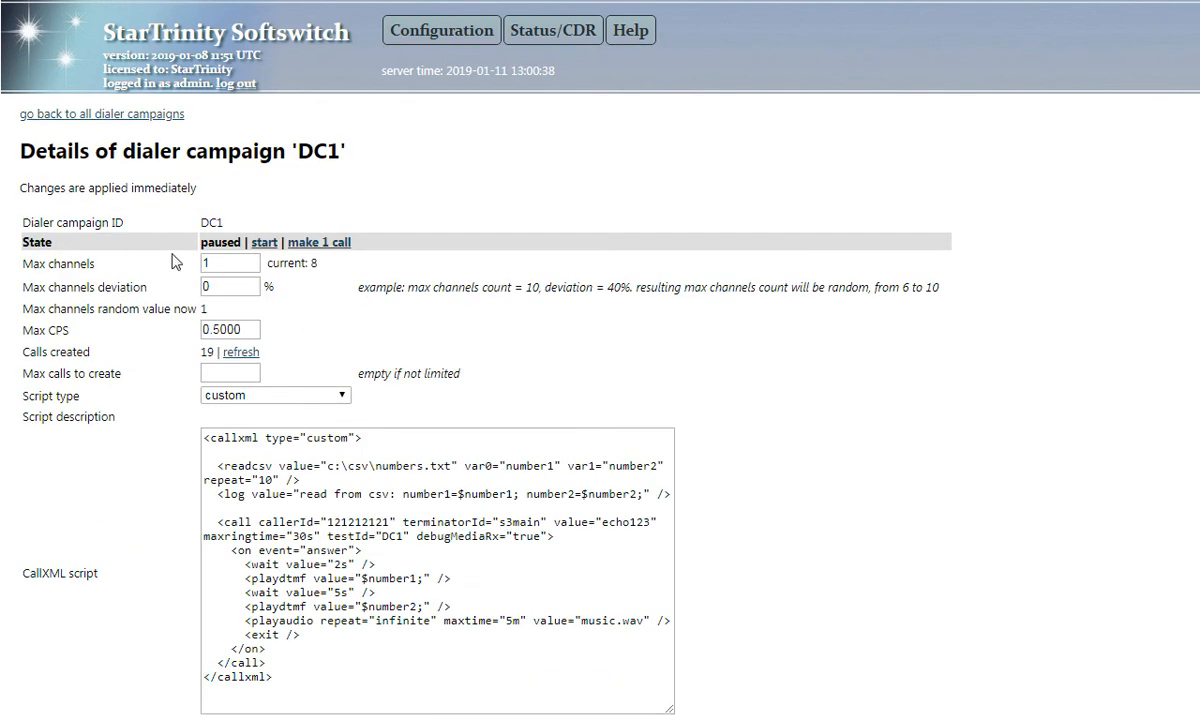
left_click(305, 243)
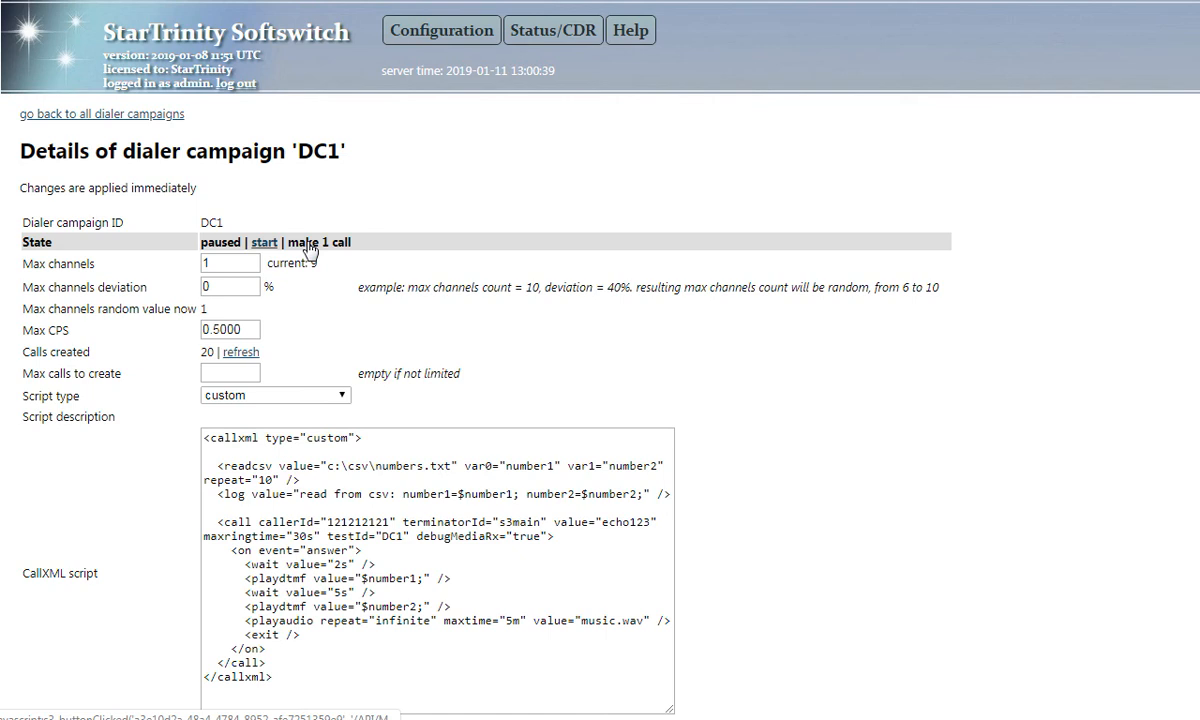
Open the status page and check the current call's timing and terminator.
mouse_move(565, 37)
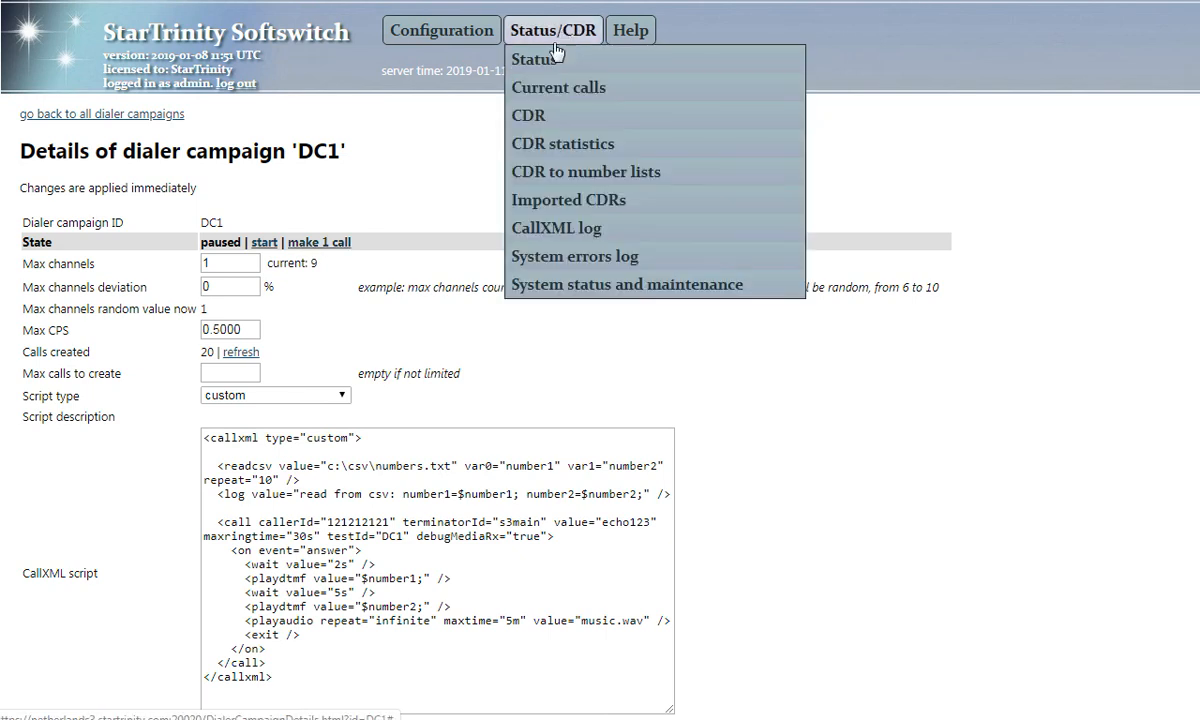
left_click(560, 62)
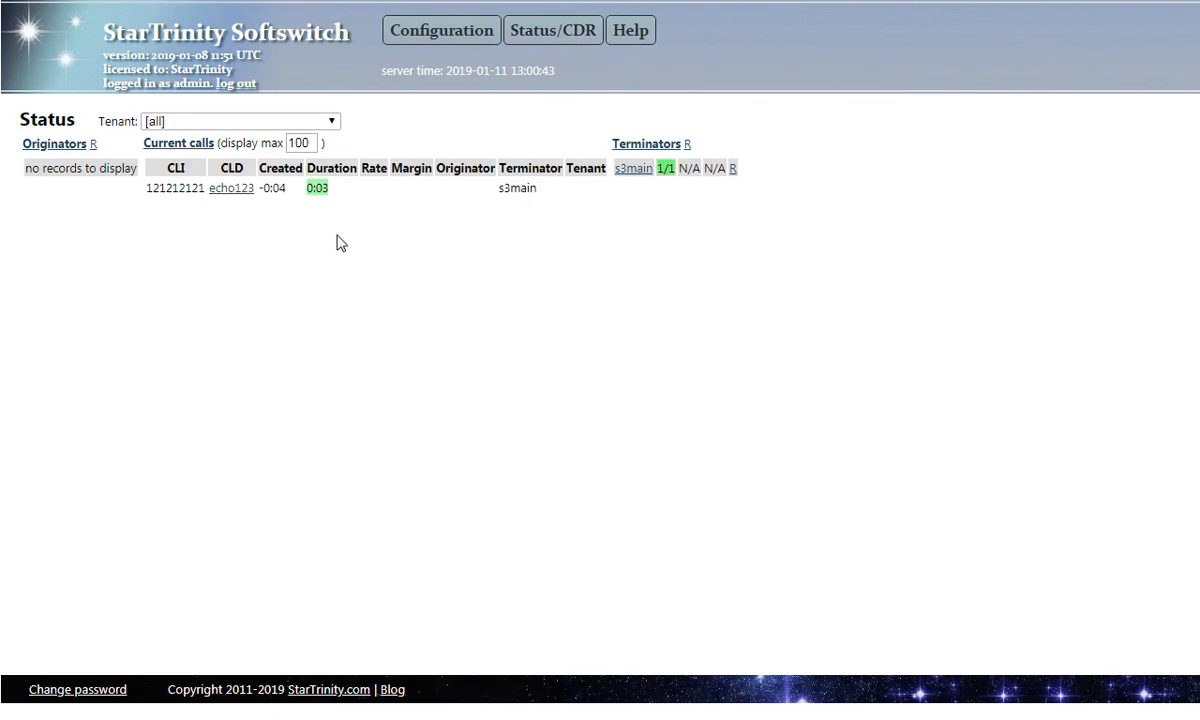
left_click_drag(272, 187, 363, 198)
left_click(517, 188)
double_click(517, 189)
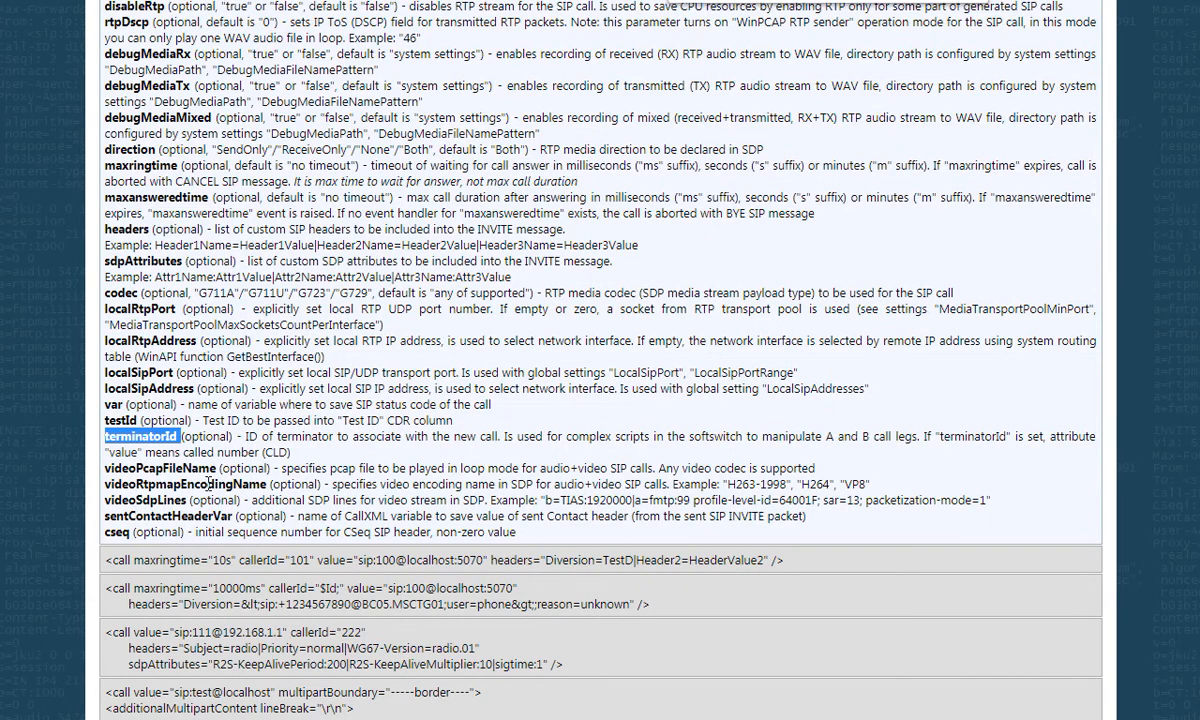
Look through the CallXML element reference, from the call element's attributes to the waitforringbacktone and waitforsignal entries.
left_click(196, 458)
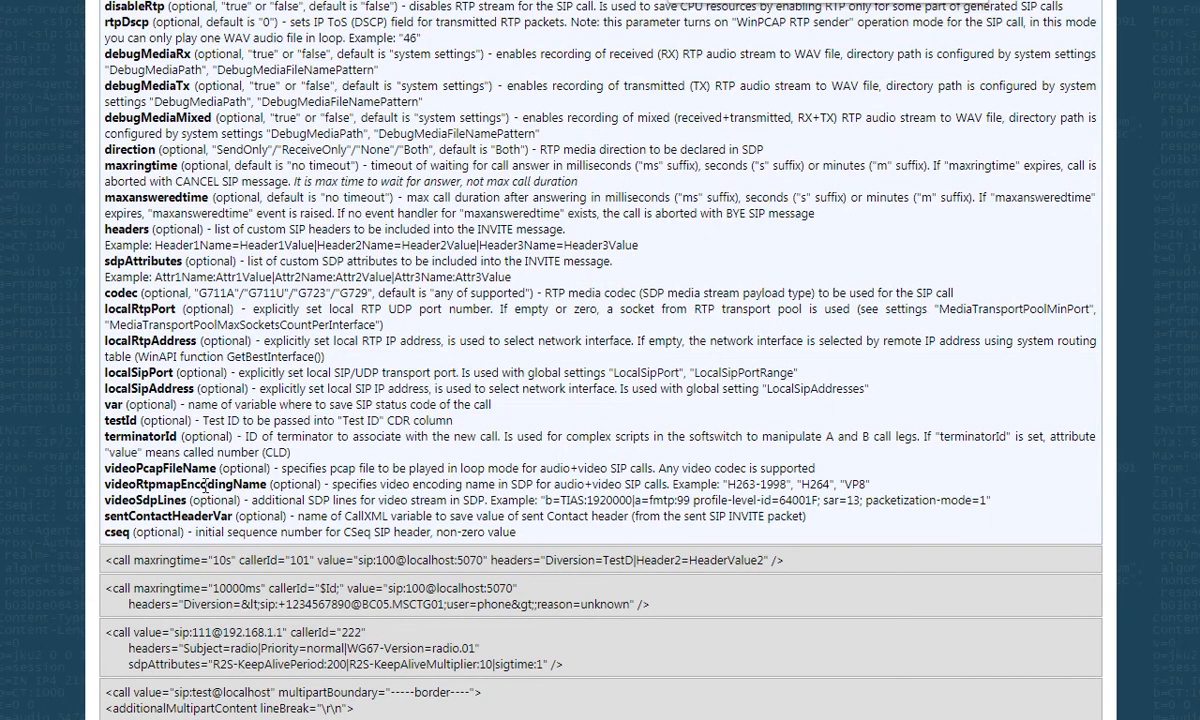
scroll(530, 470, "down", 6)
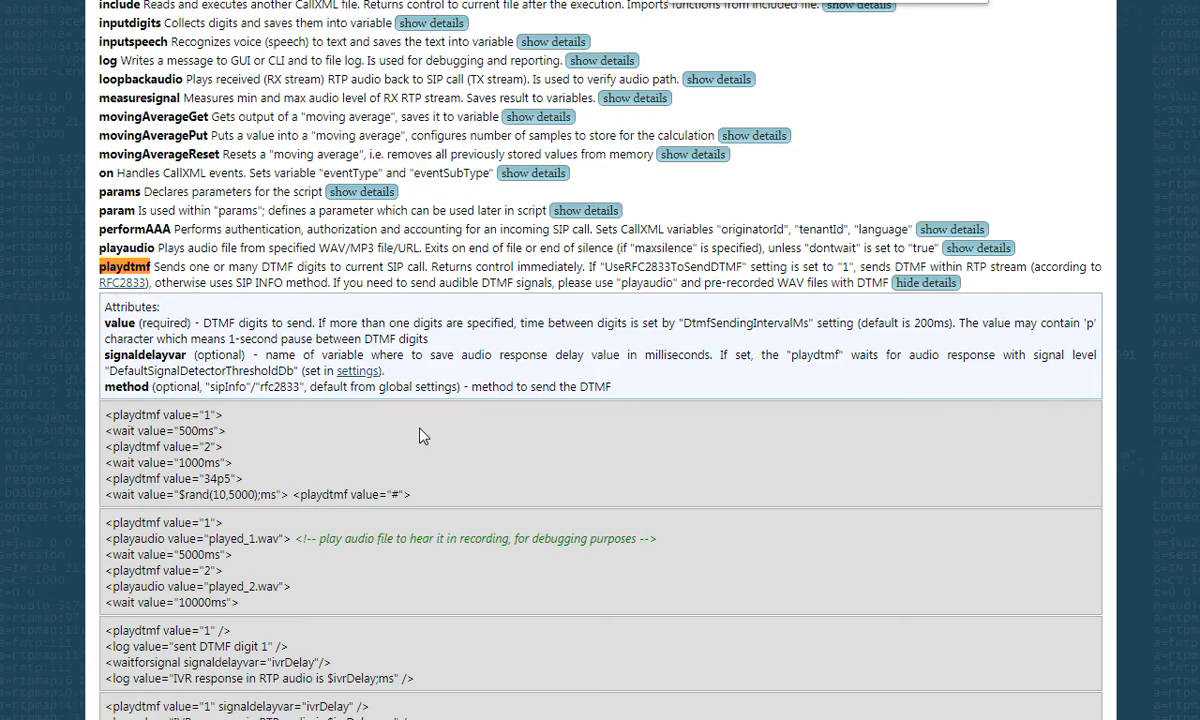
scroll(236, 305, "down", 15)
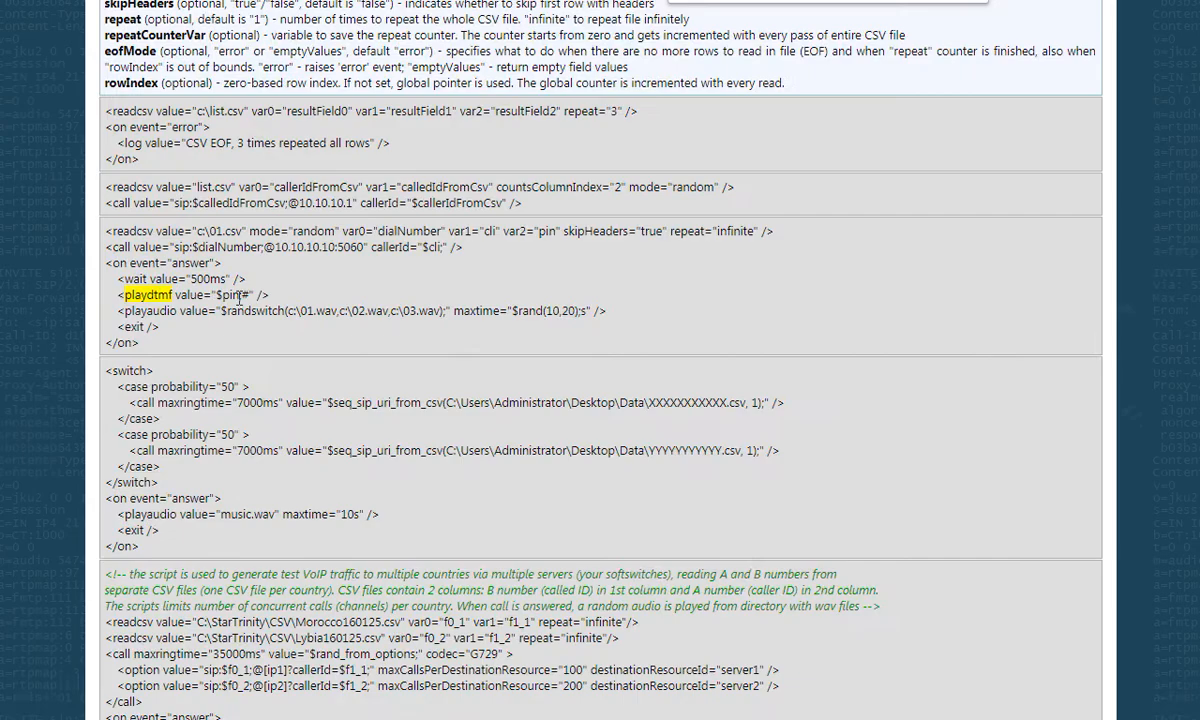
scroll(236, 311, "down", 8)
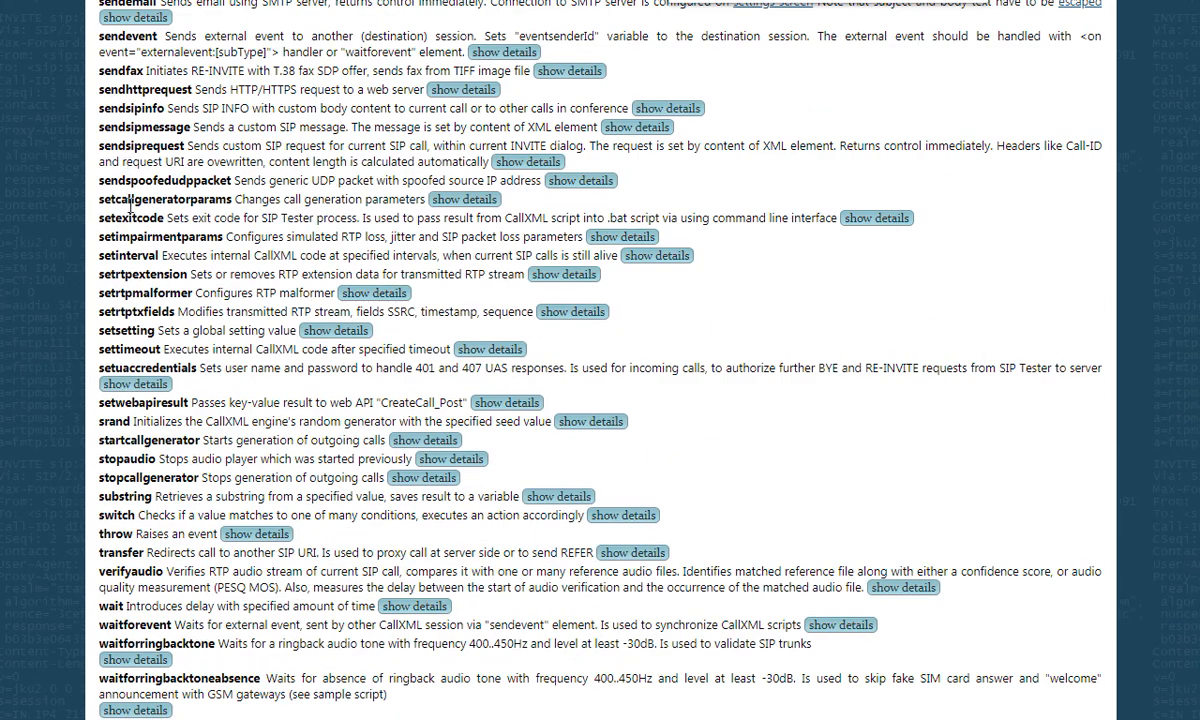
scroll(122, 193, "down", 4)
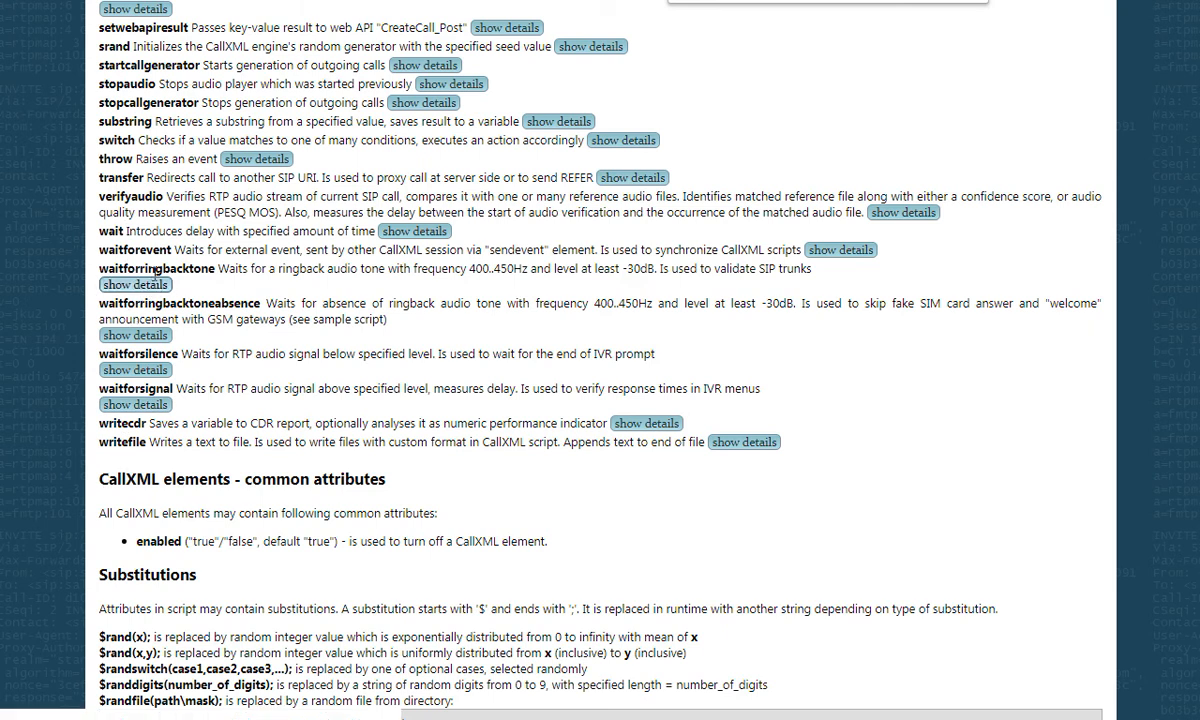
left_click_drag(135, 268, 124, 268)
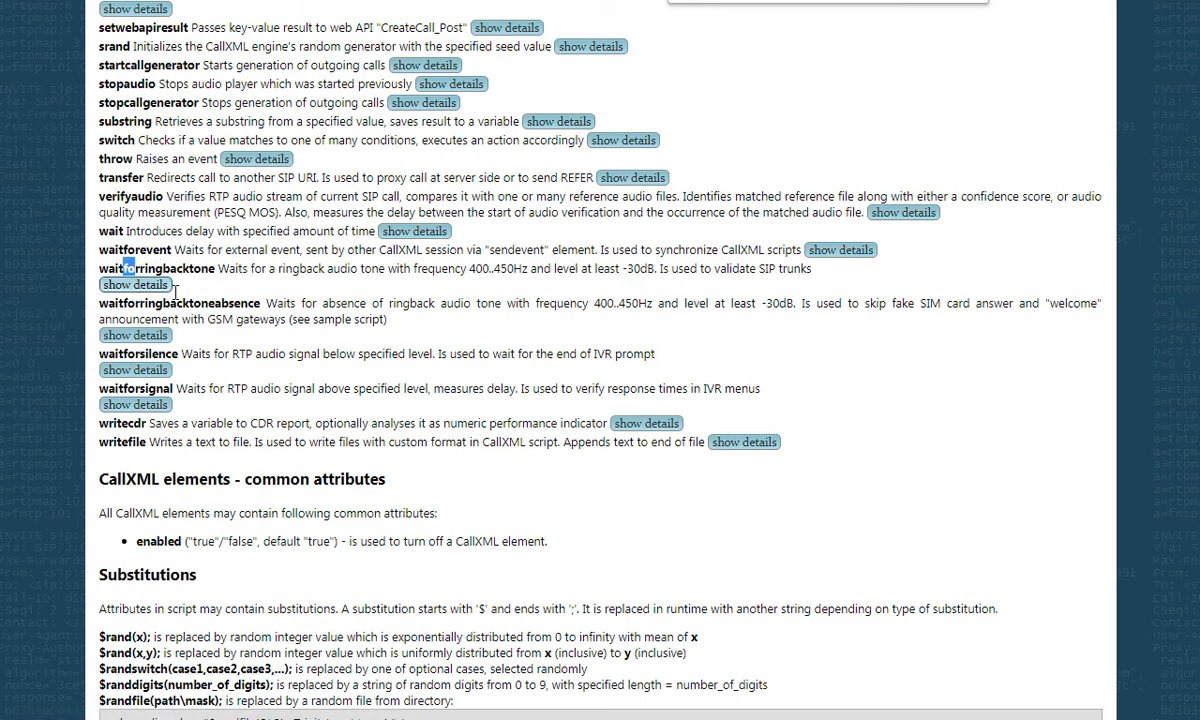
left_click_drag(100, 388, 172, 389)
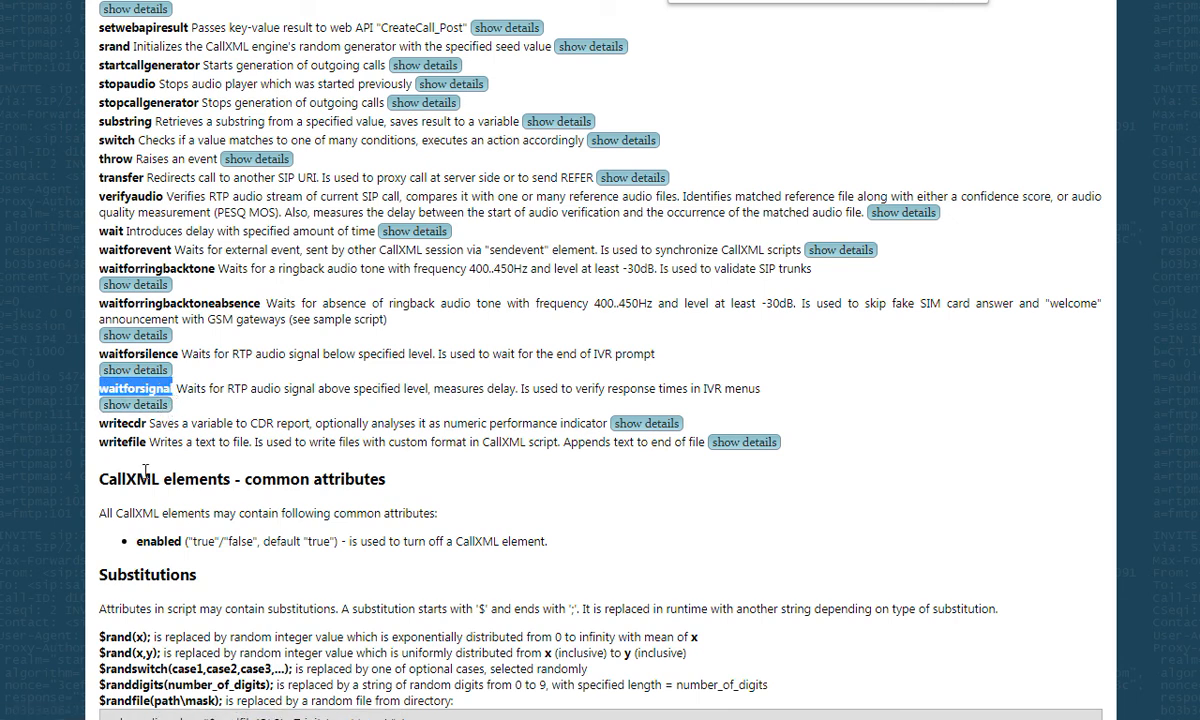